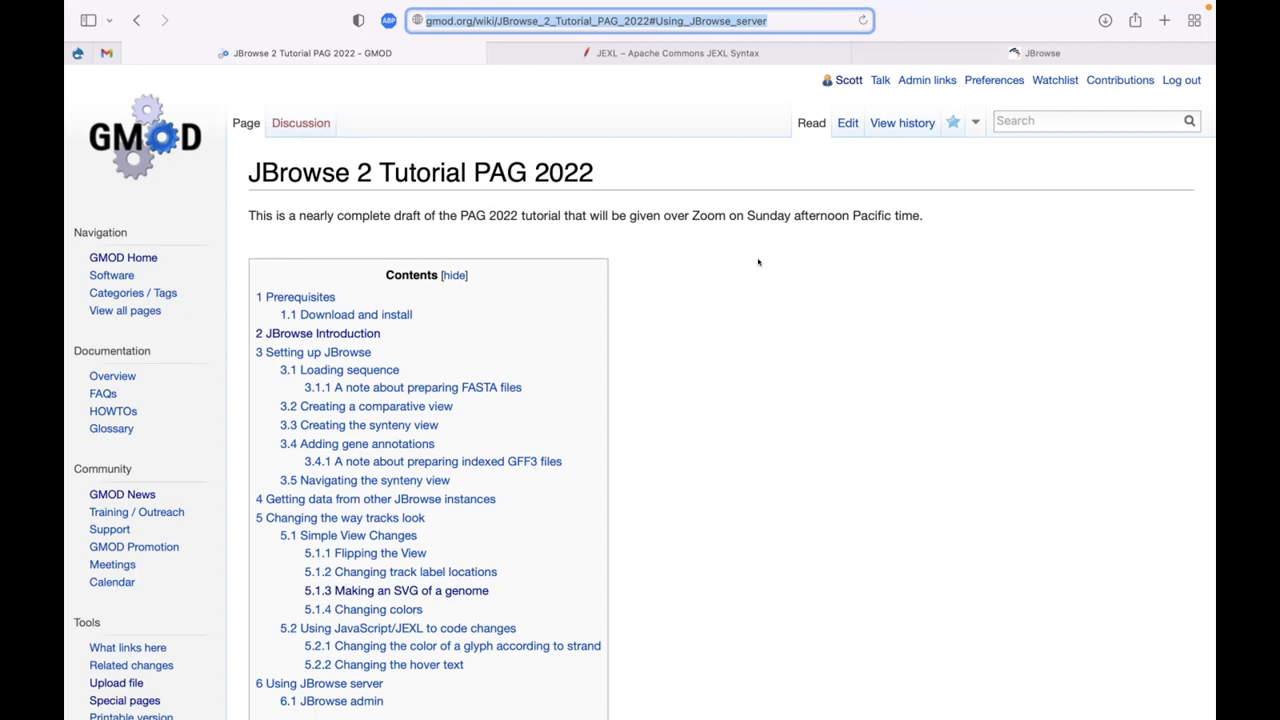
# Reload the GMOD tutorial page in Safari without the #Using_JBrowse_server anchor in its address
pyautogui.click(770, 38)
pyautogui.moveTo(725, 36); pyautogui.dragTo(644, 36)
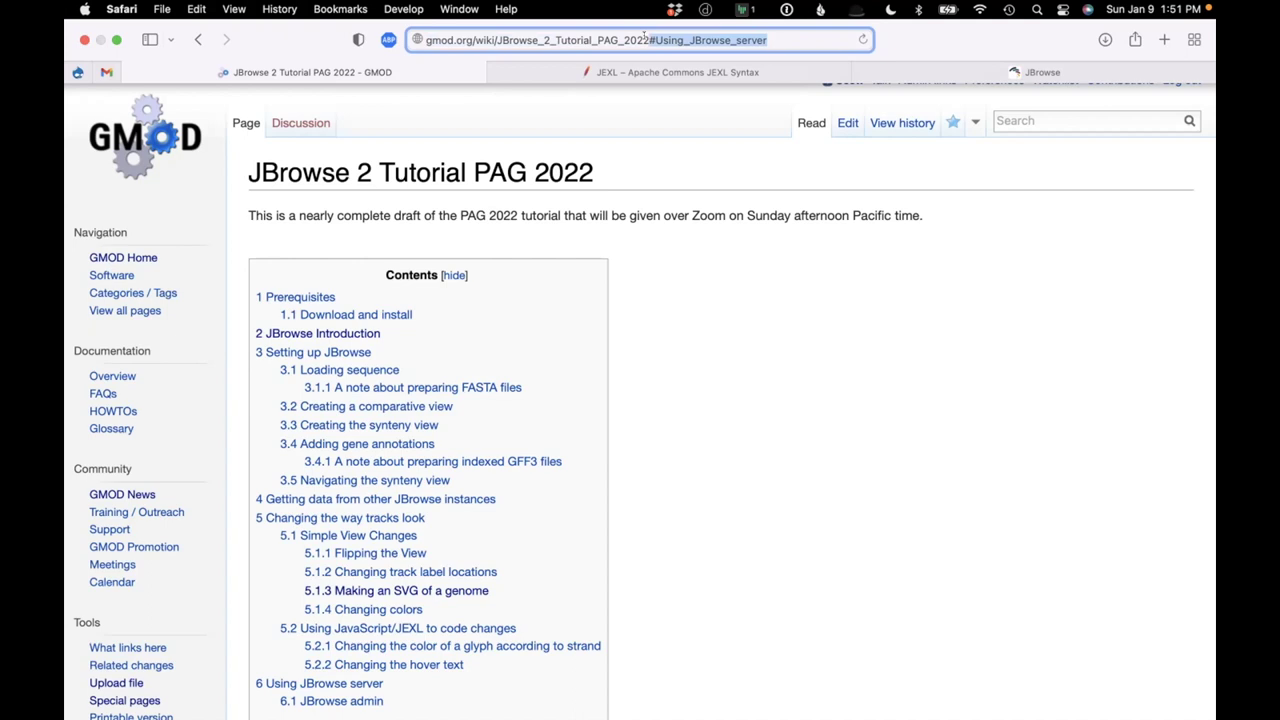
pyautogui.press('BackSpace')
pyautogui.press('Return')
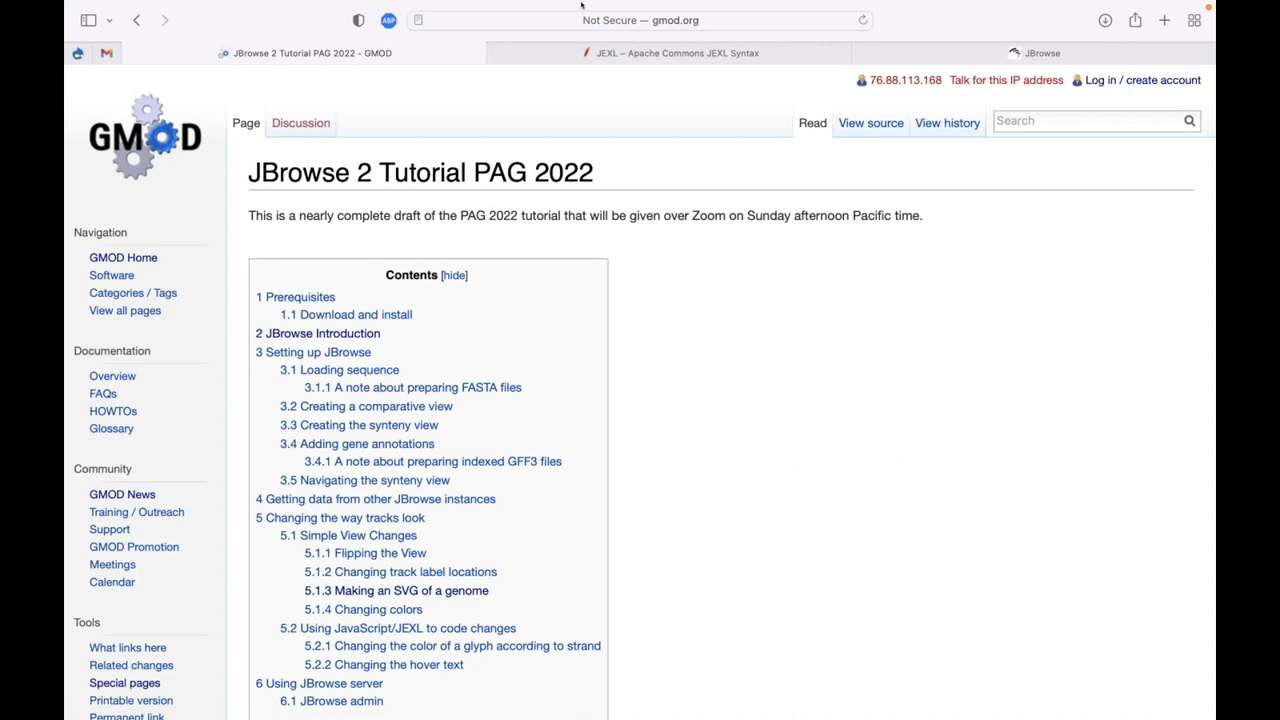
# Read the tutorial page from its introduction and contents through Prerequisites and Download and install to the Setting up JBrowse section
pyautogui.moveTo(581, 5)
pyautogui.scroll(-3, 788, 351)
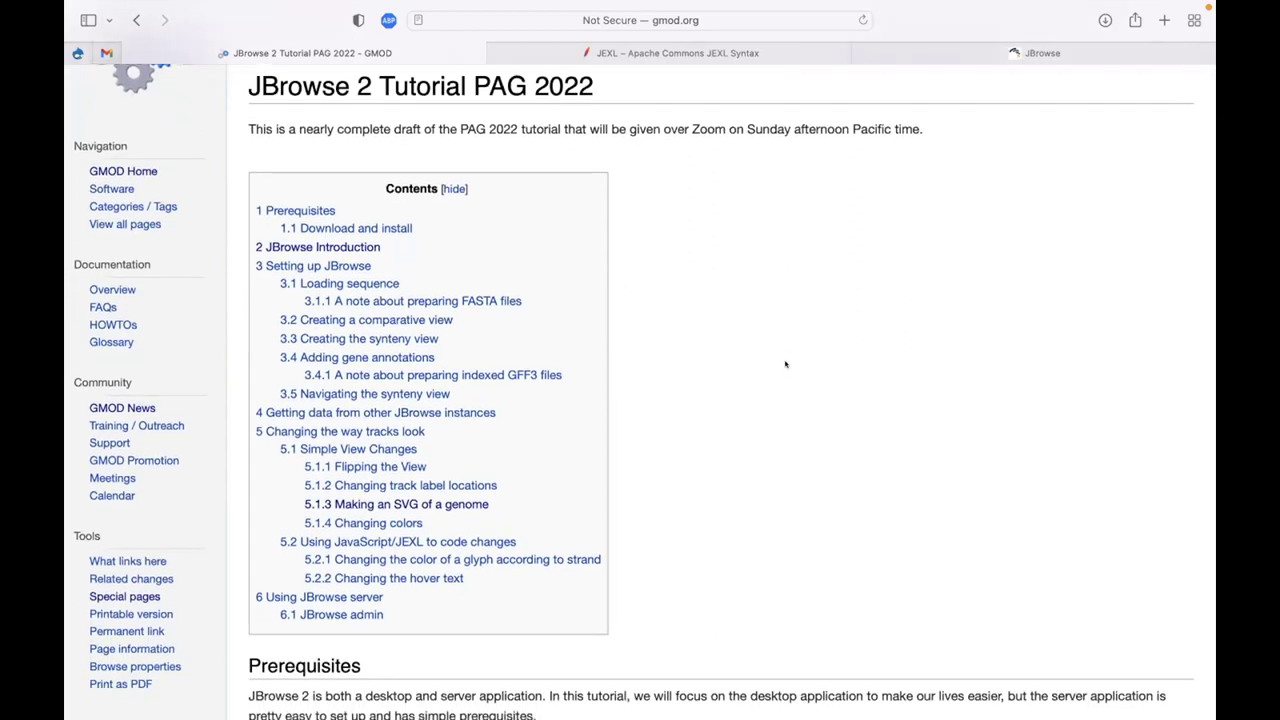
pyautogui.moveTo(310, 5)
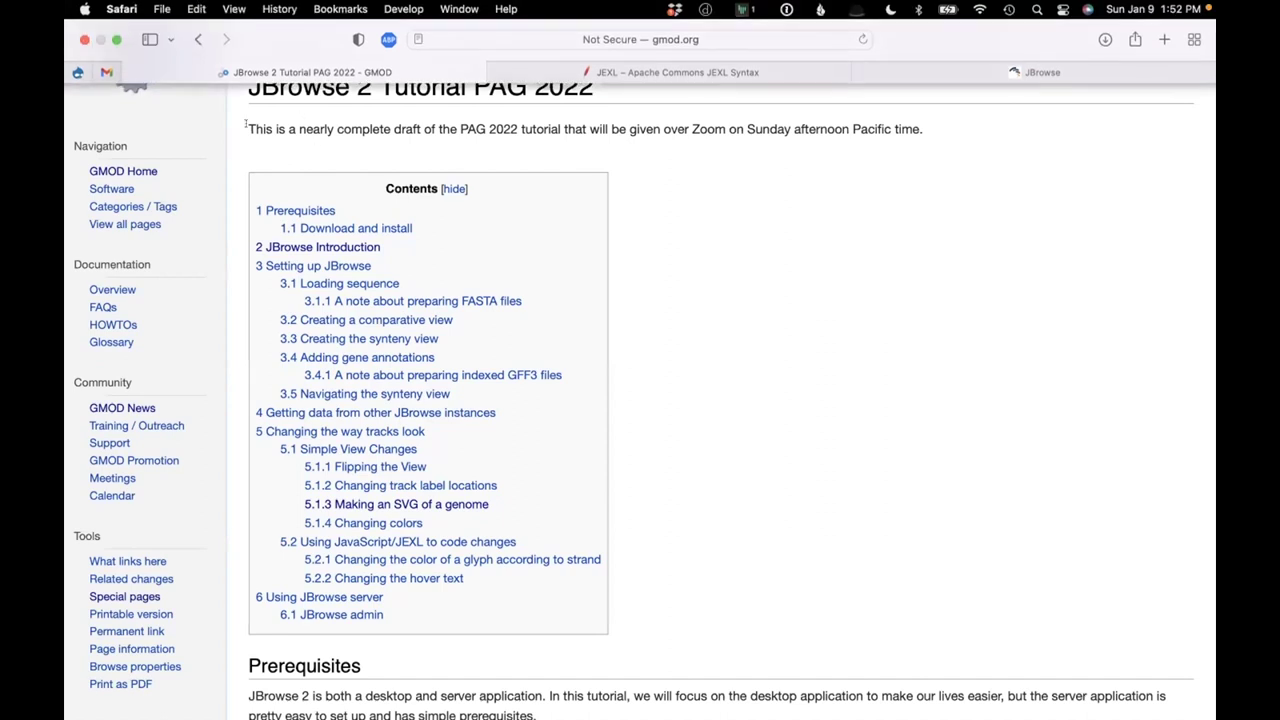
pyautogui.moveTo(247, 128); pyautogui.dragTo(471, 128)
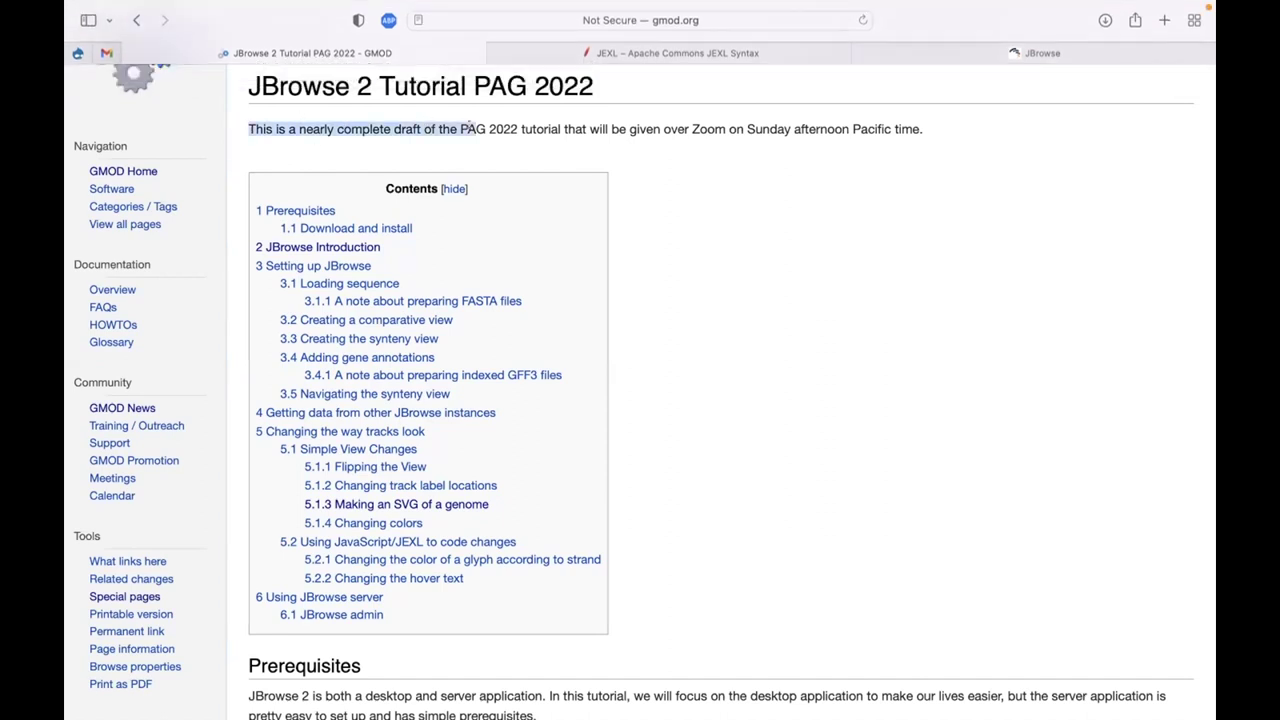
pyautogui.click(469, 124)
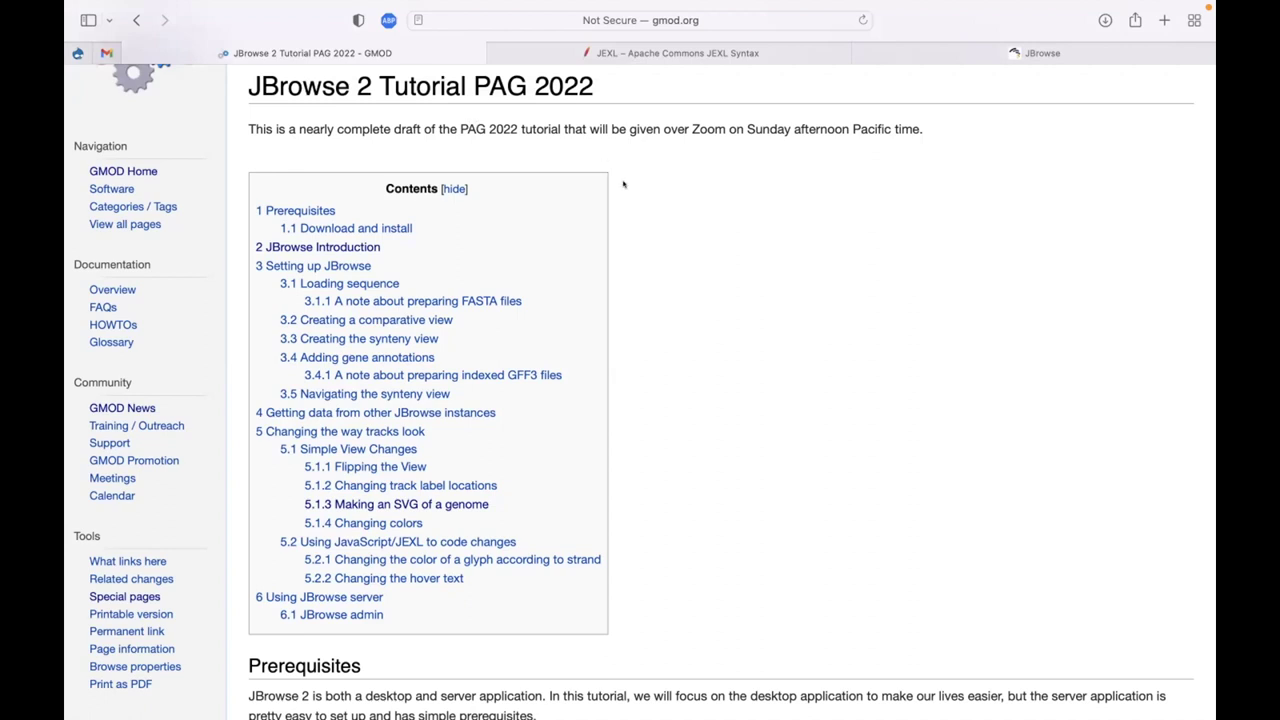
pyautogui.scroll(-5, 623, 184)
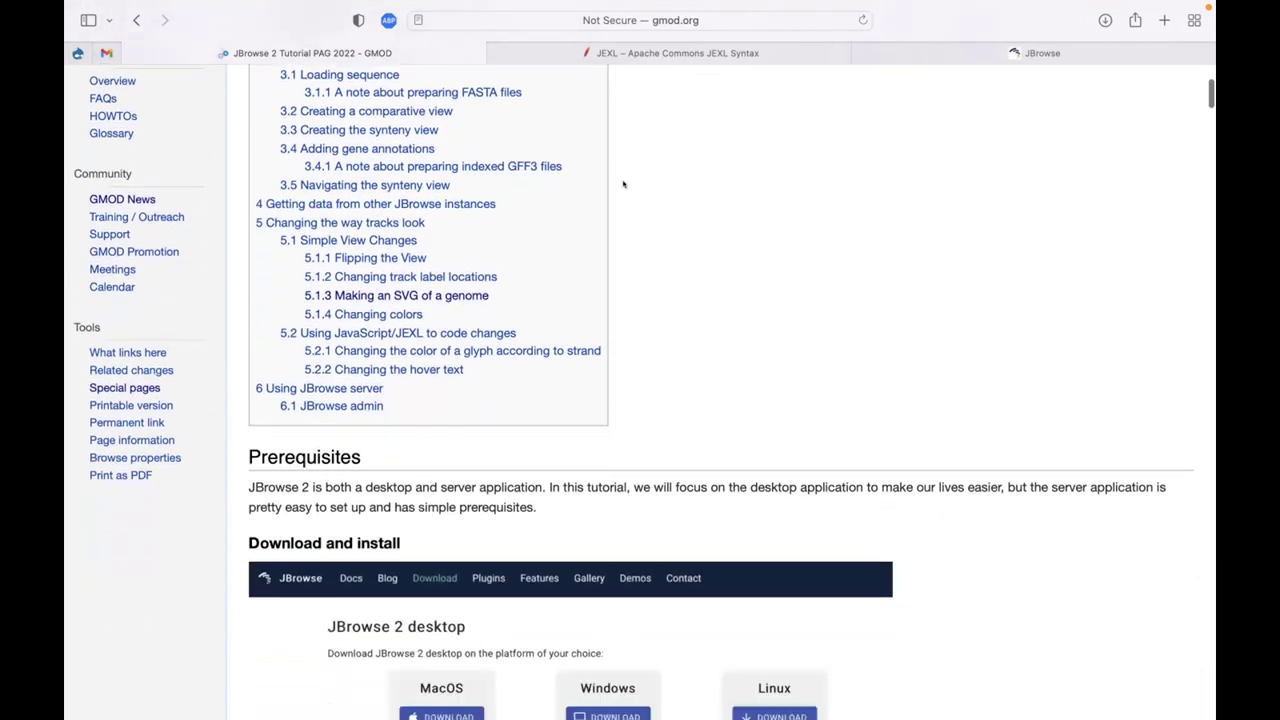
pyautogui.scroll(-2, 623, 184)
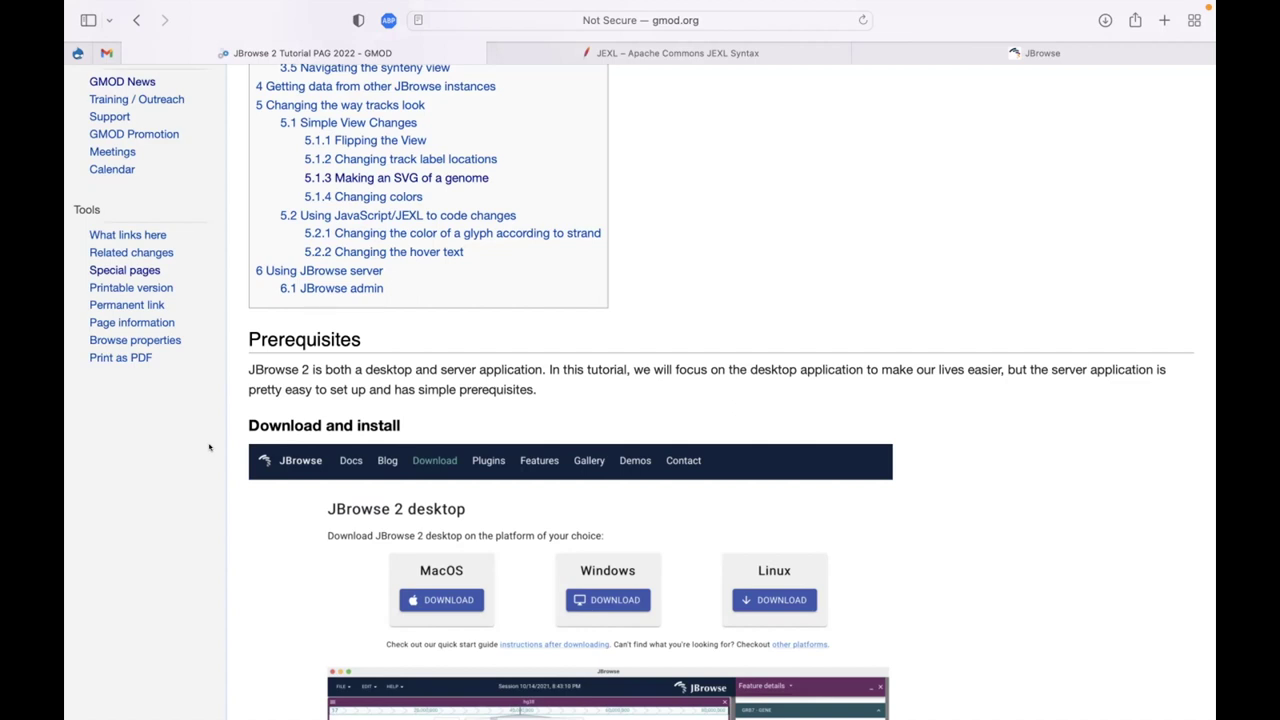
pyautogui.scroll(-1, 209, 447)
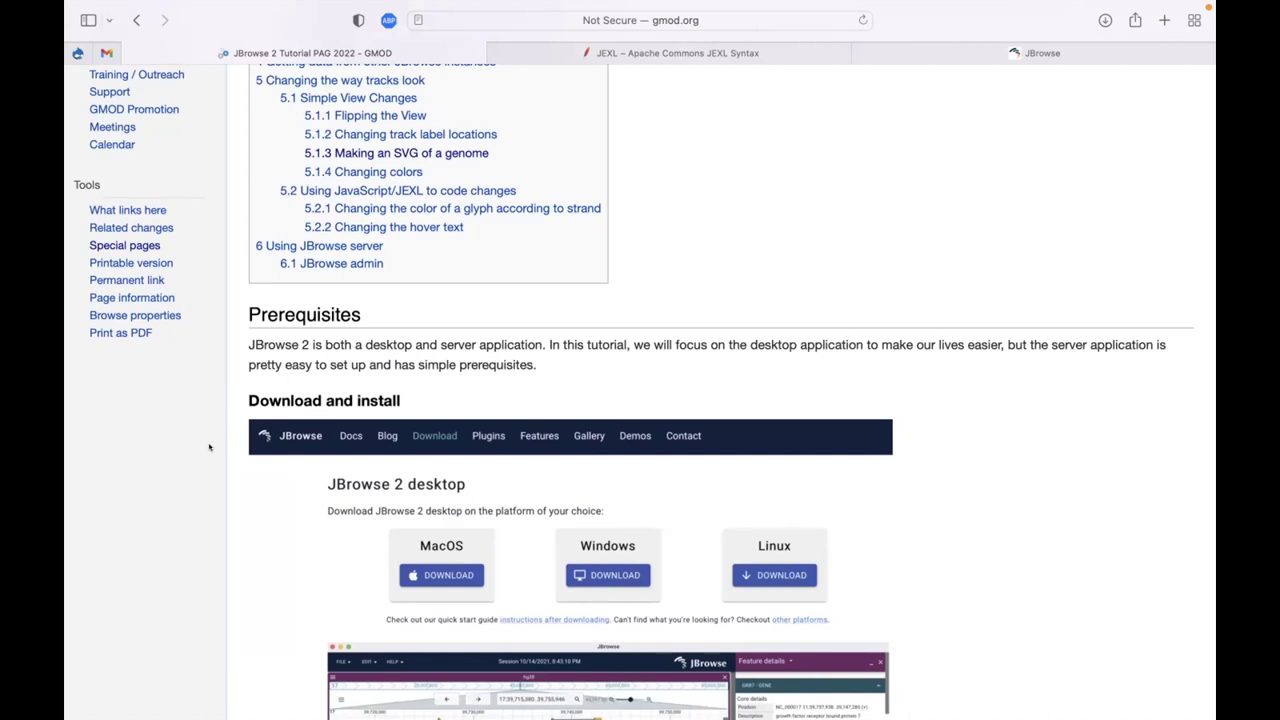
pyautogui.scroll(-5, 209, 447)
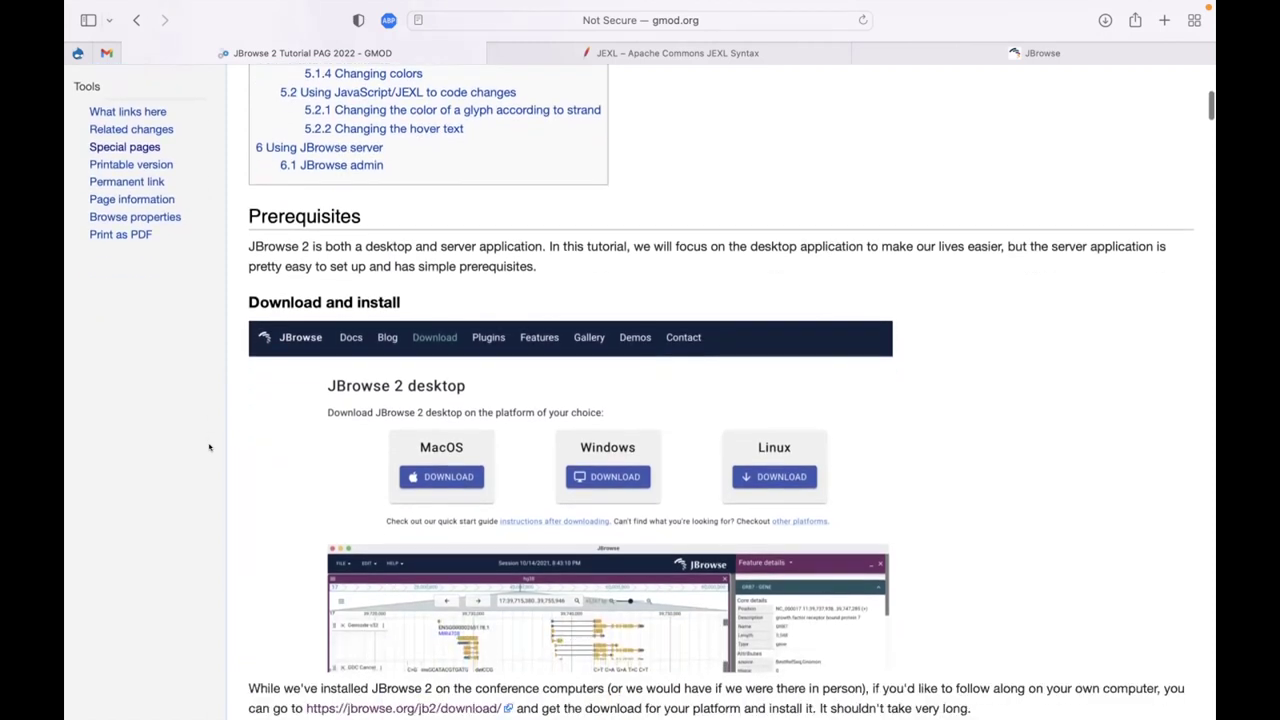
pyautogui.scroll(-1, 200, 447)
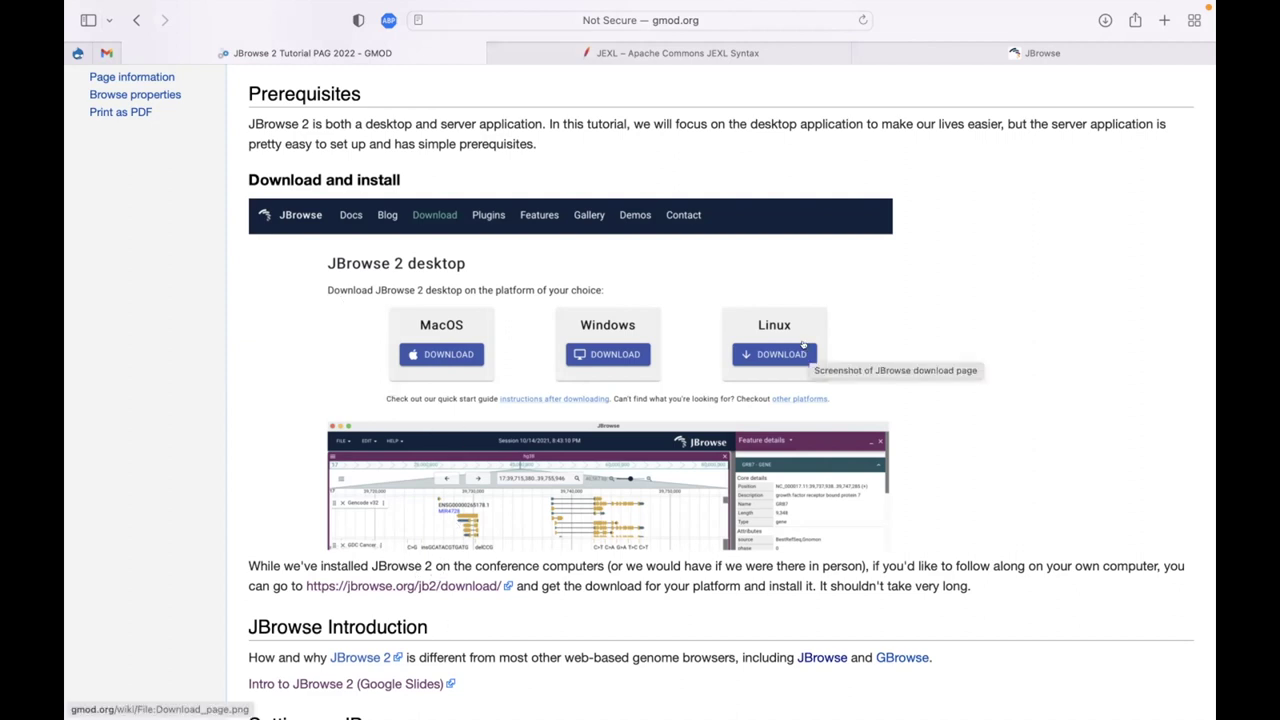
pyautogui.scroll(-10, 219, 316)
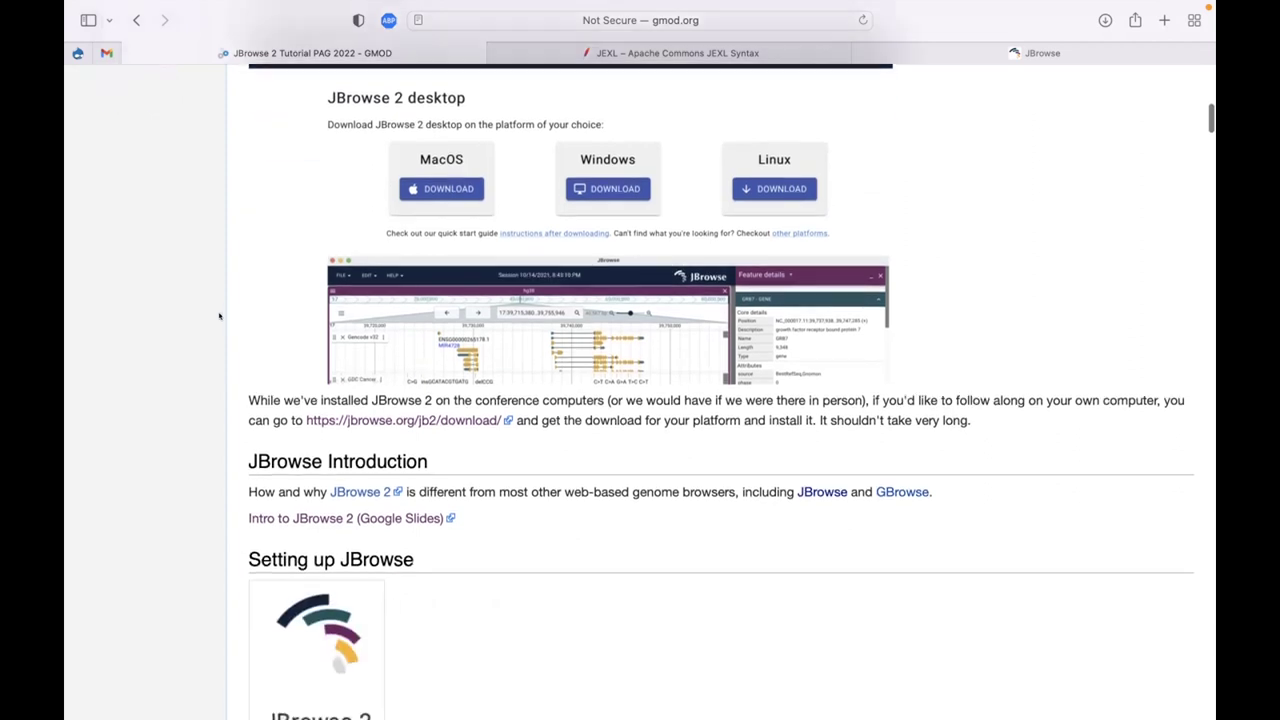
pyautogui.scroll(-4, 219, 316)
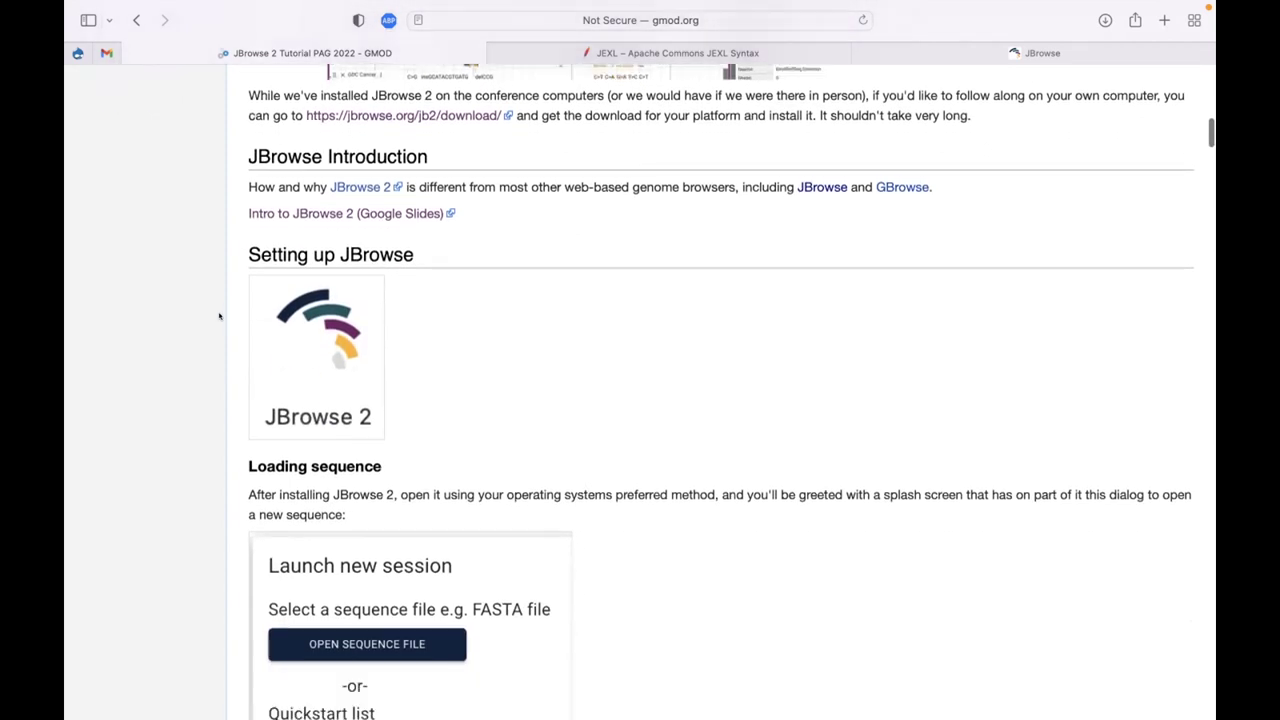
pyautogui.scroll(-1, 221, 317)
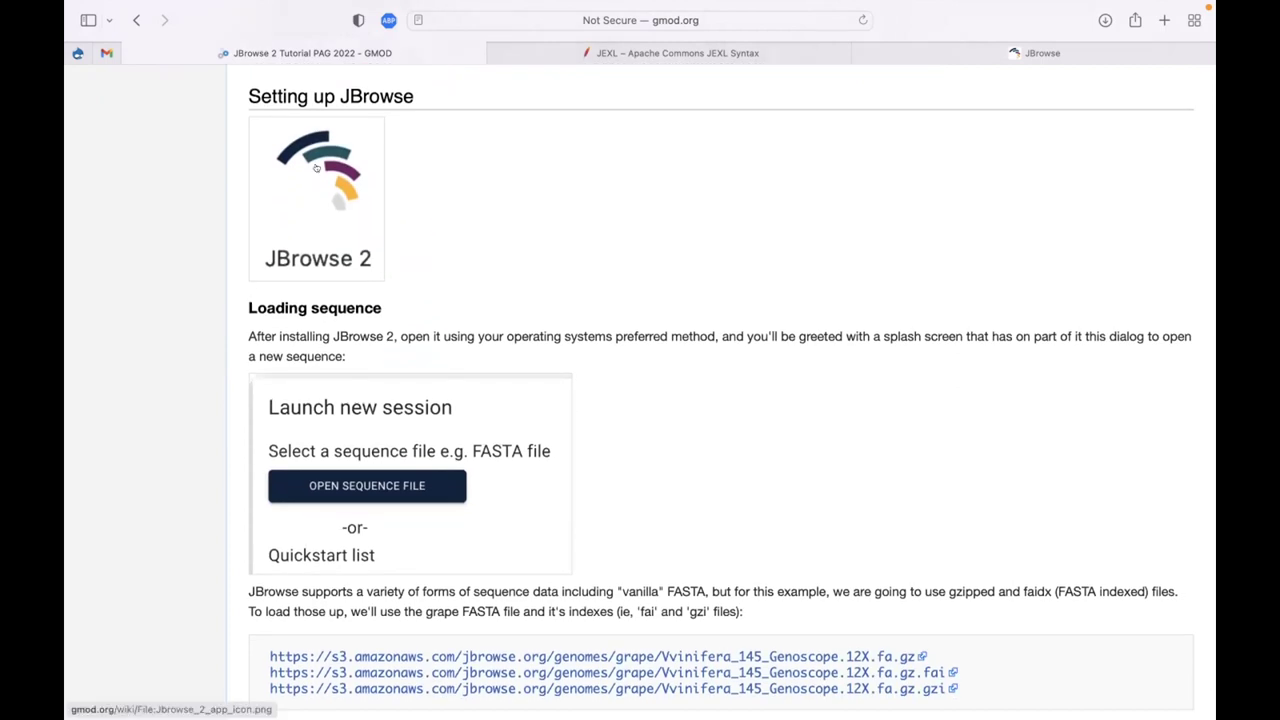
pyautogui.press('super+Tab')
pyautogui.press('super+Tab')
pyautogui.press('super+Tab')
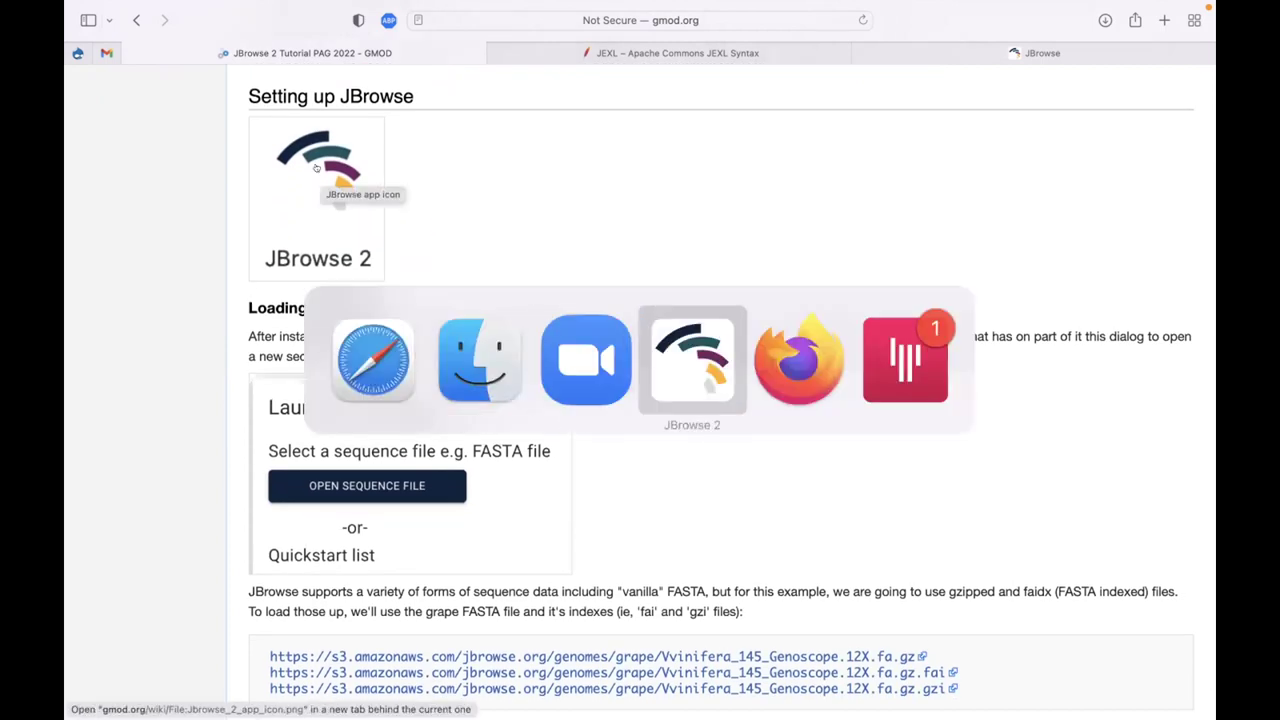
pyautogui.press('super+Tab')
pyautogui.press('super+Tab')
pyautogui.press('super+Tab')
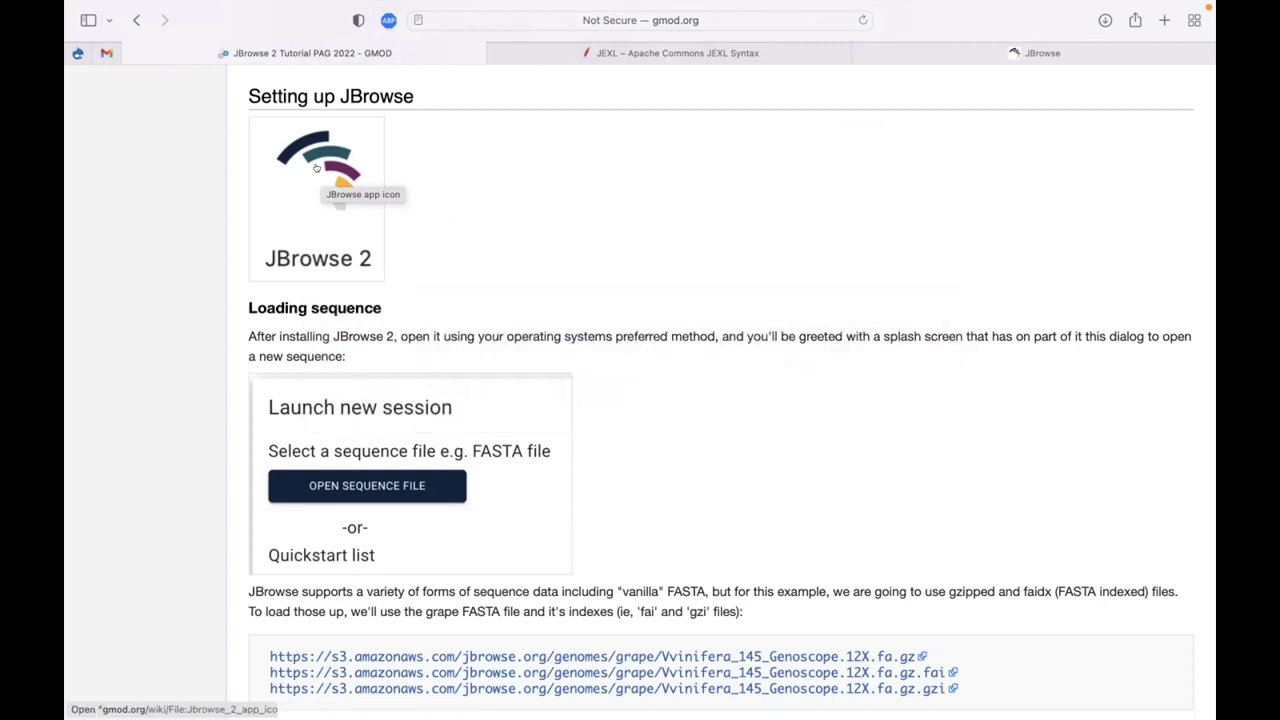
pyautogui.press('super+space')
pyautogui.write('jbr')
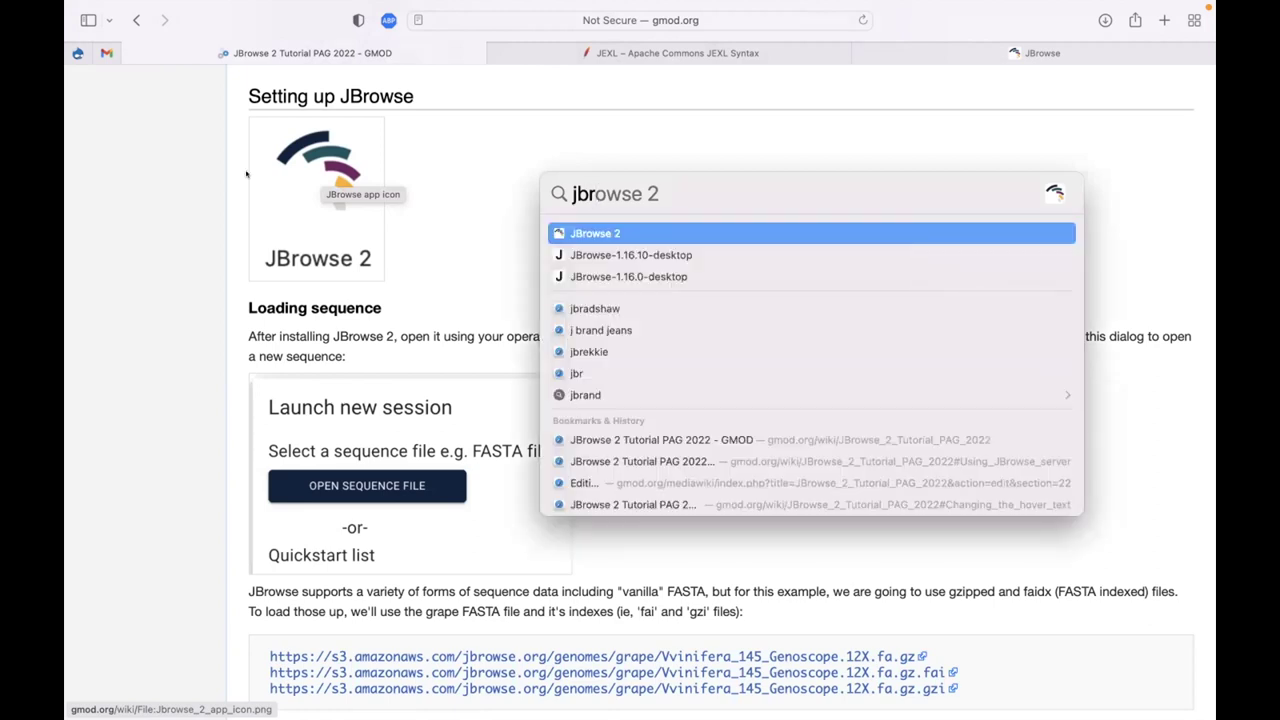
pyautogui.press('Escape')
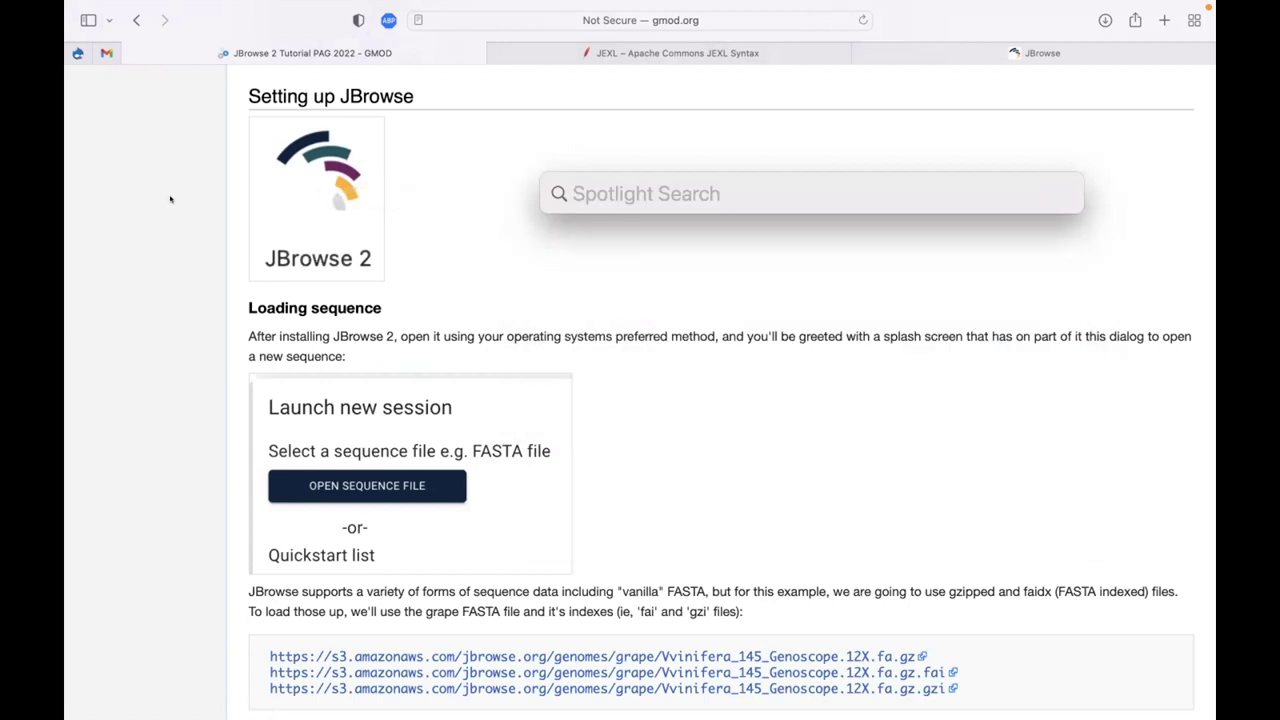
pyautogui.press('Escape')
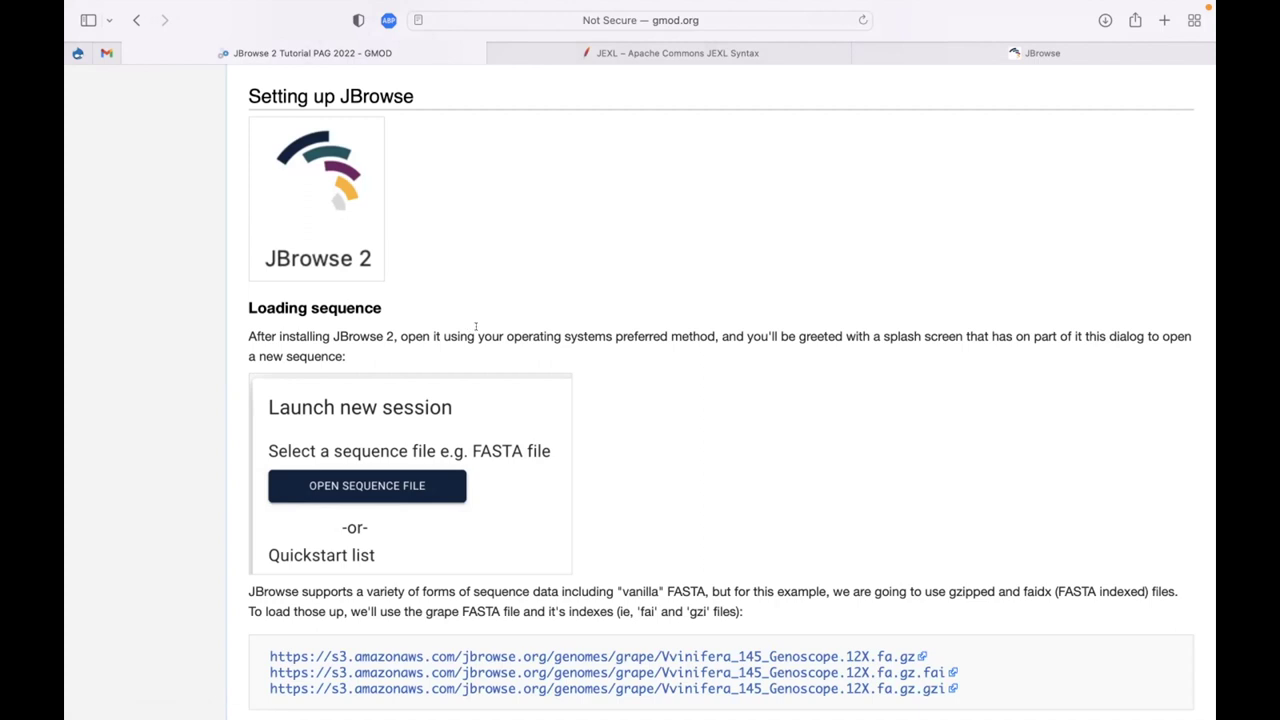
# Switch to JBrowse 2 and examine the new-session options on its start screen
pyautogui.scroll(-2, 680, 378)
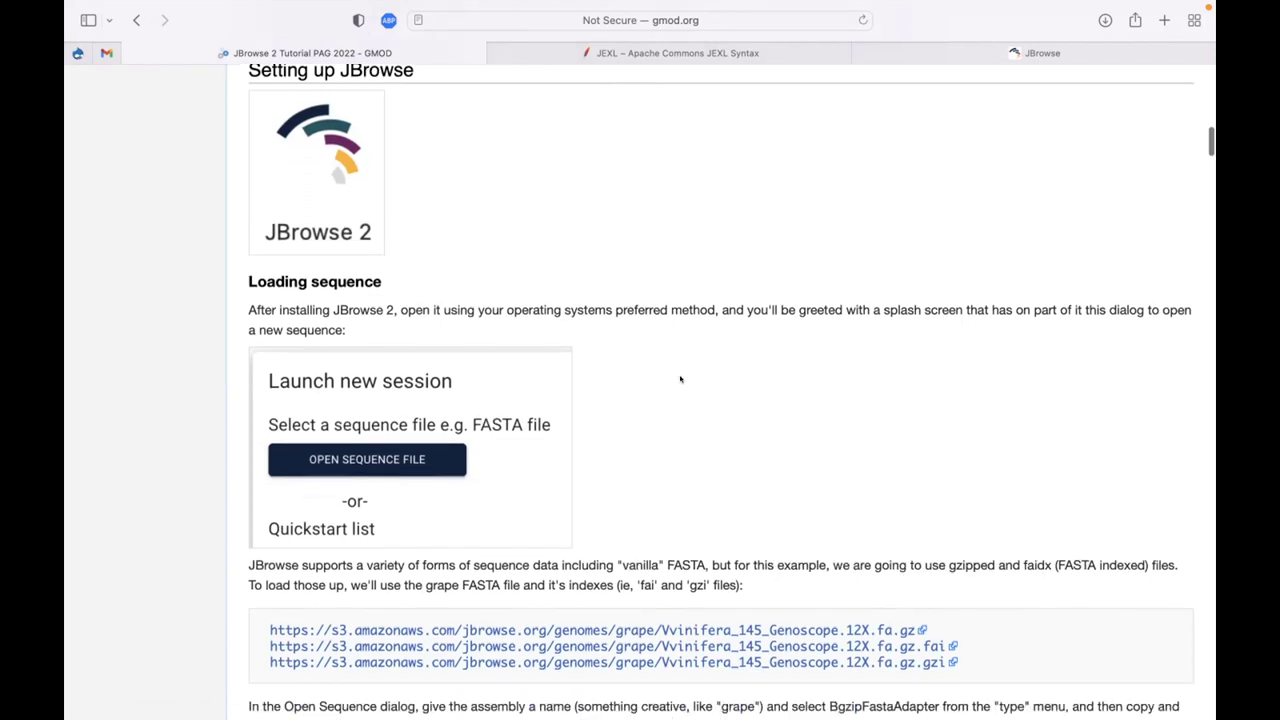
pyautogui.press('super+Tab')
pyautogui.press('super+Tab')
pyautogui.press('super+Tab')
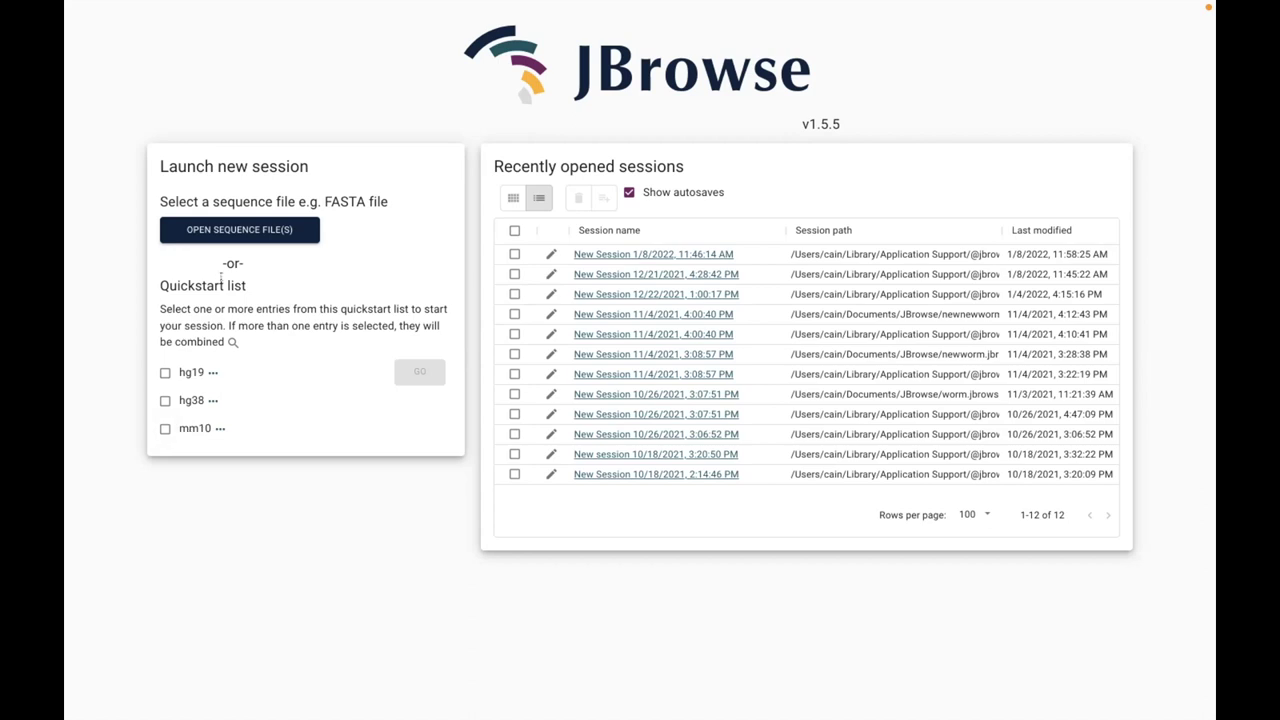
# Return to the tutorial in Safari and copy the link to the grape FASTA file Vvinifera_145_Genoscope.12X.fa.gz
pyautogui.press('super+Tab')
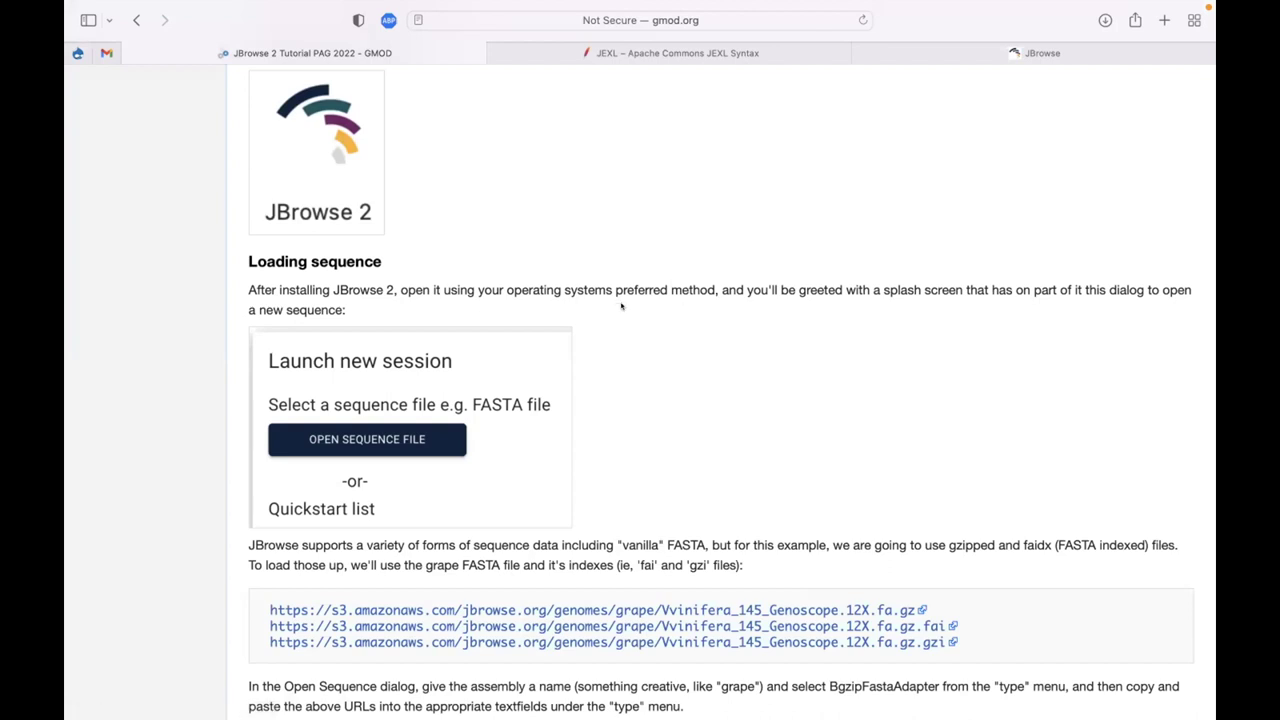
pyautogui.scroll(-5, 621, 307)
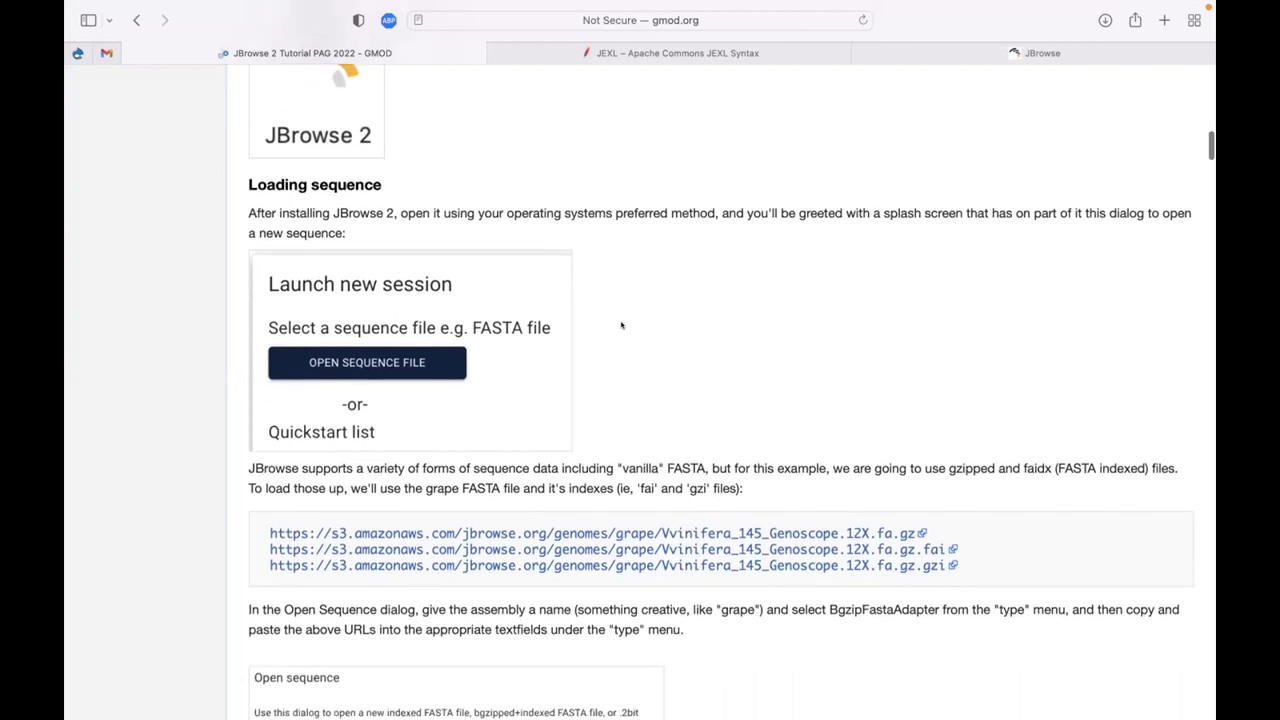
pyautogui.scroll(-4, 621, 326)
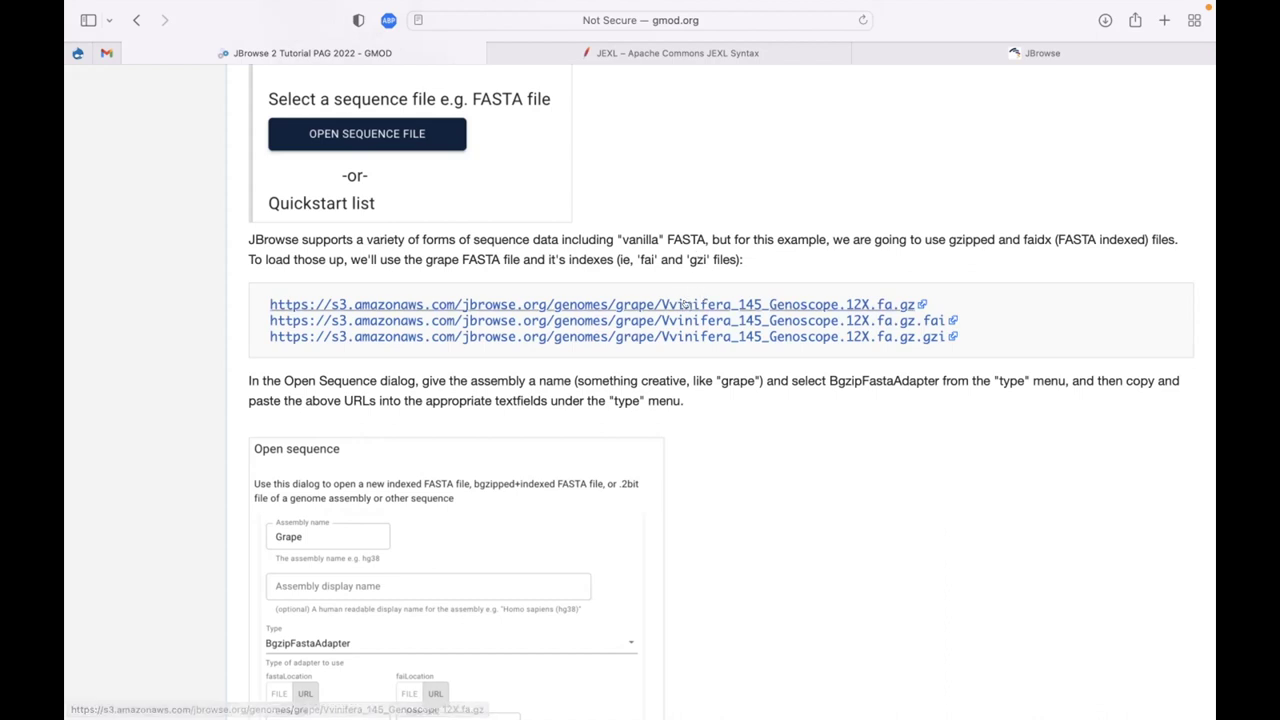
pyautogui.press('ctrl')
pyautogui.keyDown('ctrl'); pyautogui.click(685, 302); pyautogui.keyUp('ctrl')
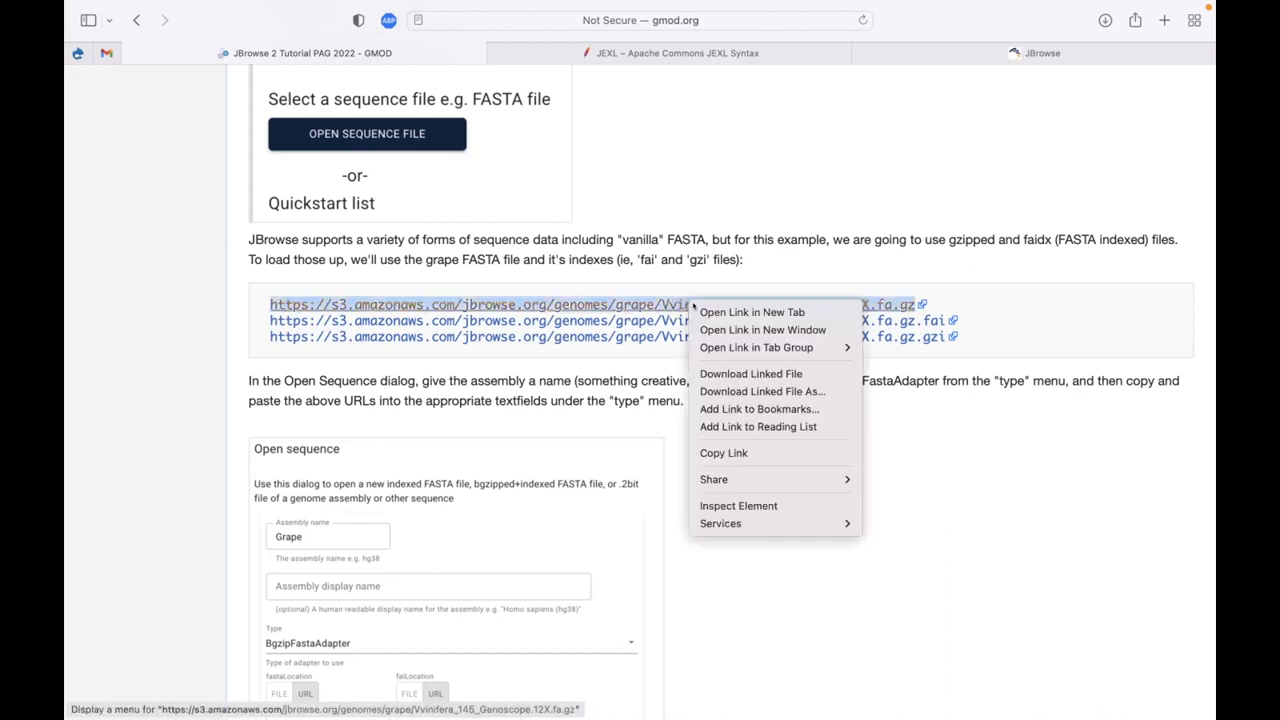
pyautogui.click(714, 453)
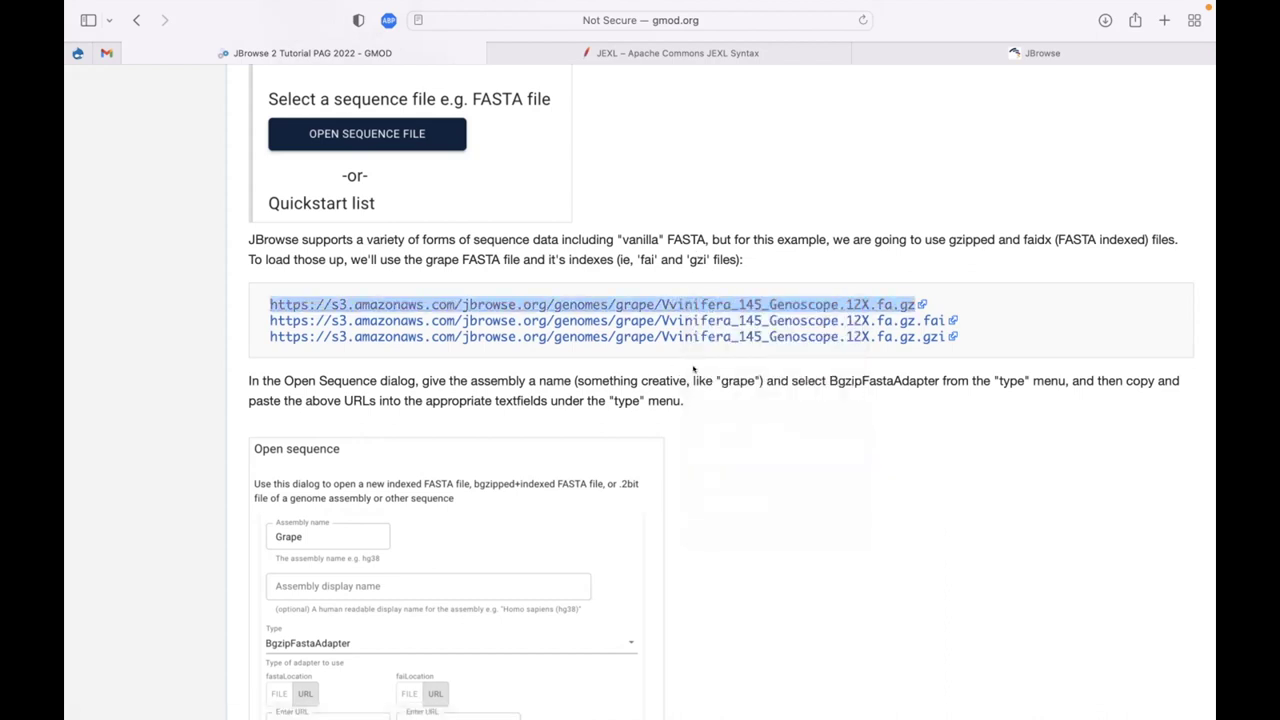
pyautogui.hscroll(5, 700, 360)
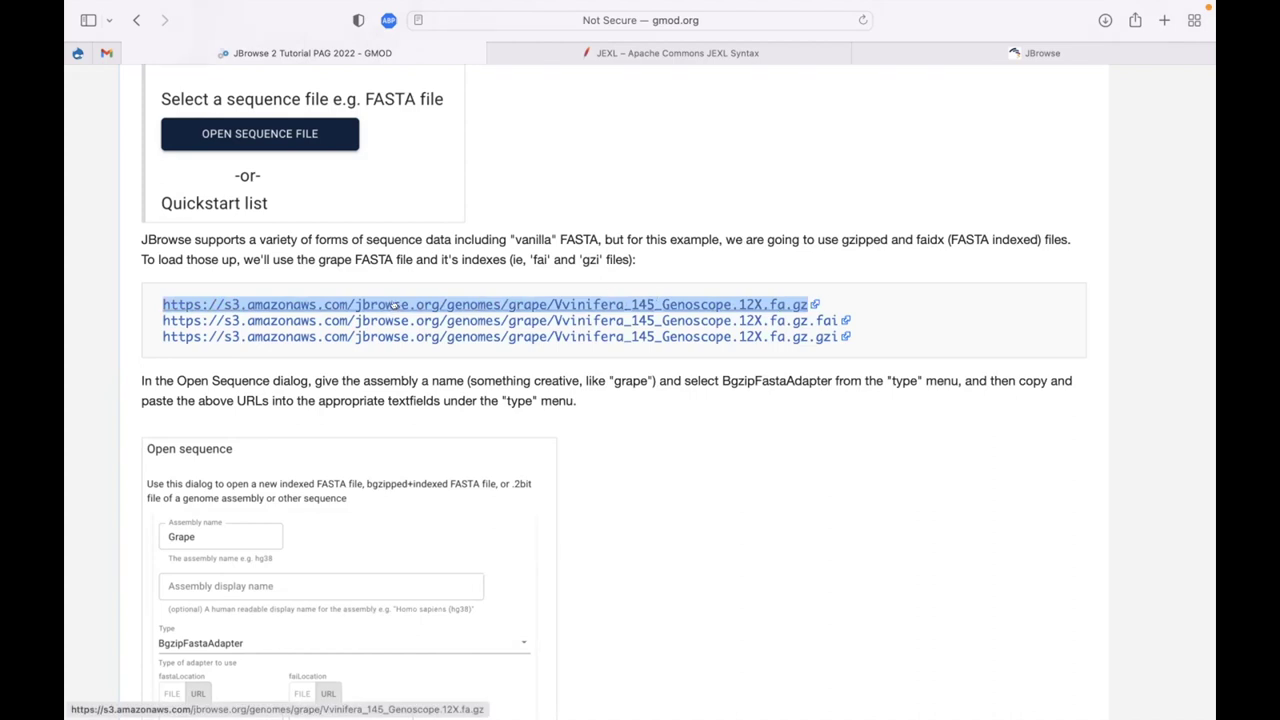
pyautogui.moveTo(395, 304); pyautogui.dragTo(395, 320)
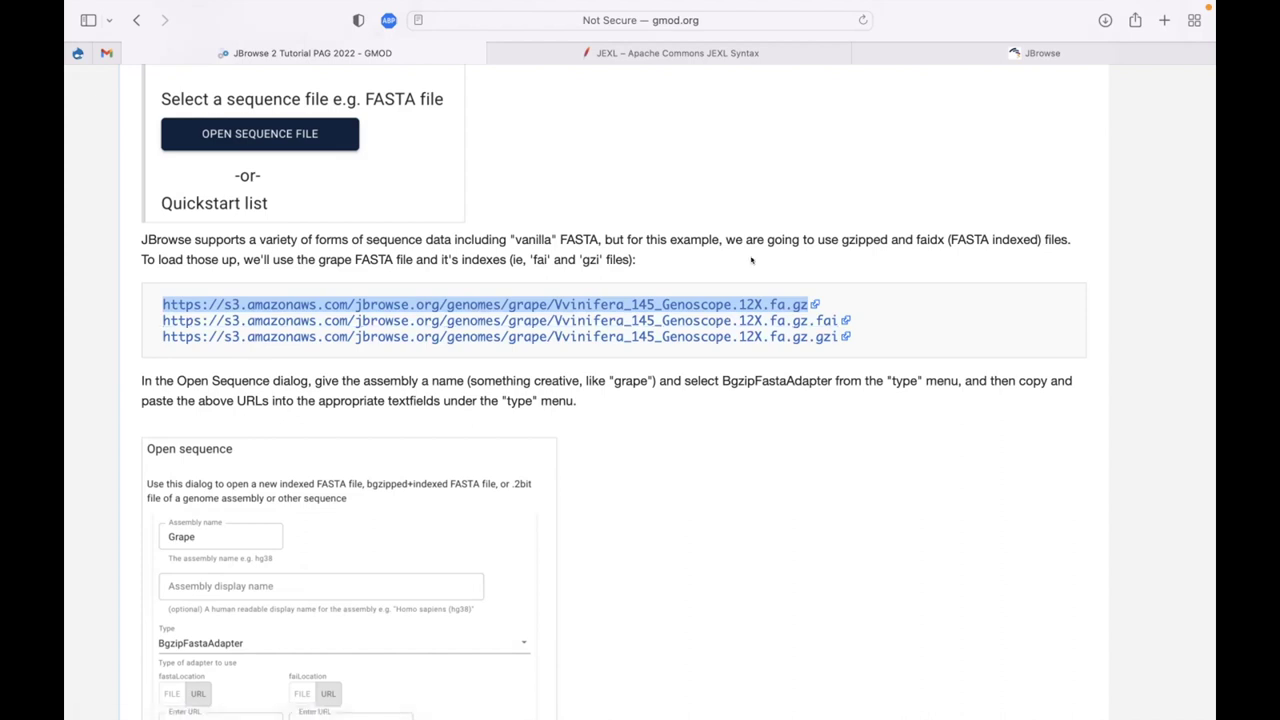
# Switch back to JBrowse 2 and open the dialog for loading sequence files into a new session
pyautogui.scroll(1, 281, 137)
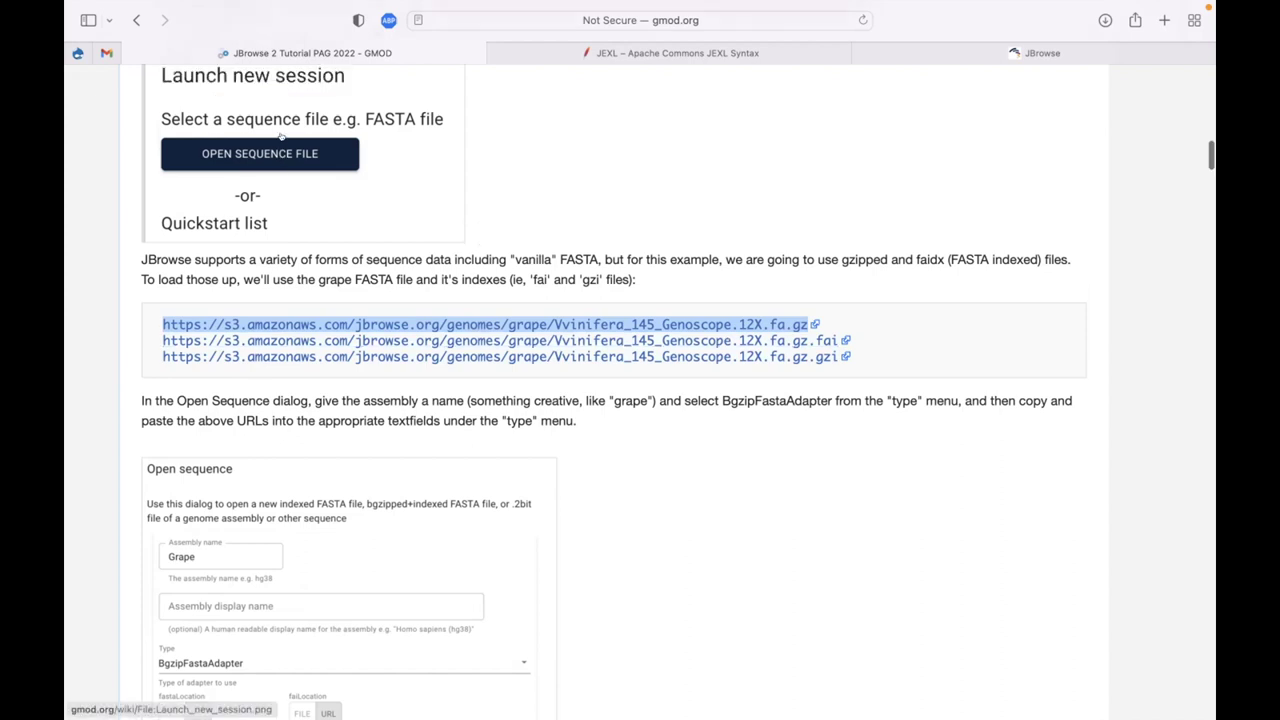
pyautogui.scroll(3, 281, 137)
pyautogui.press('super+Tab')
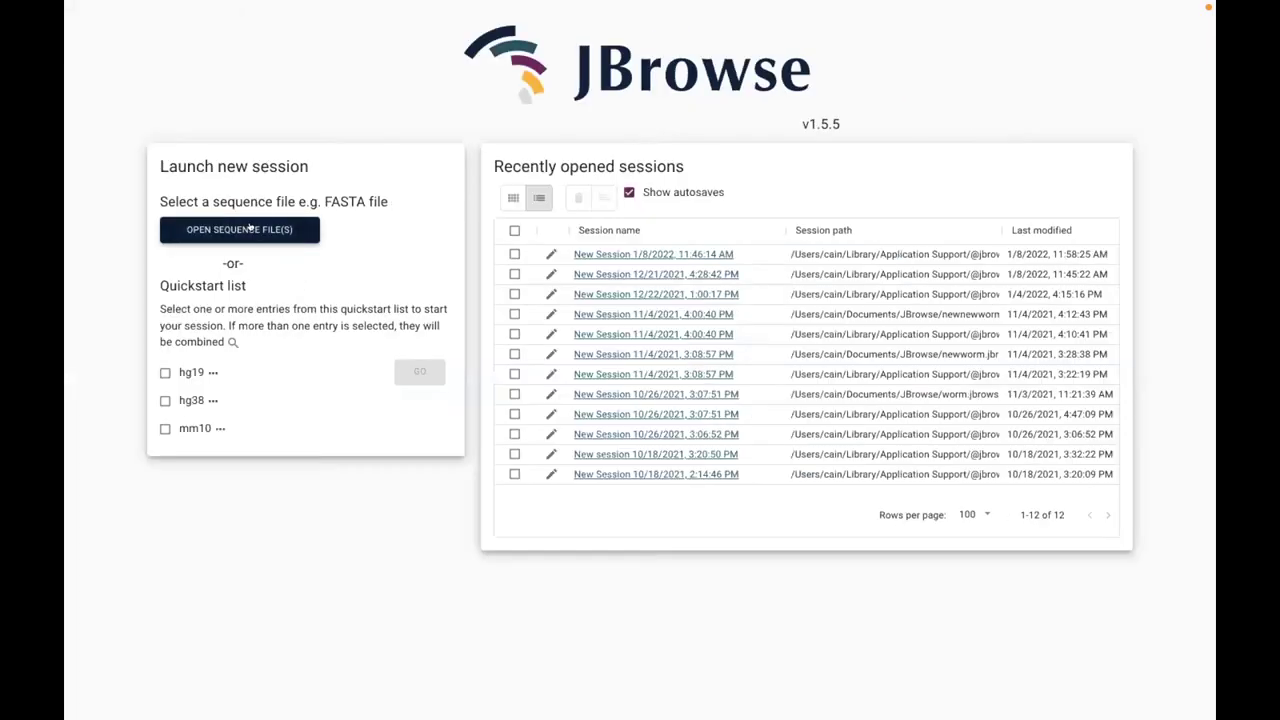
pyautogui.click(250, 227)
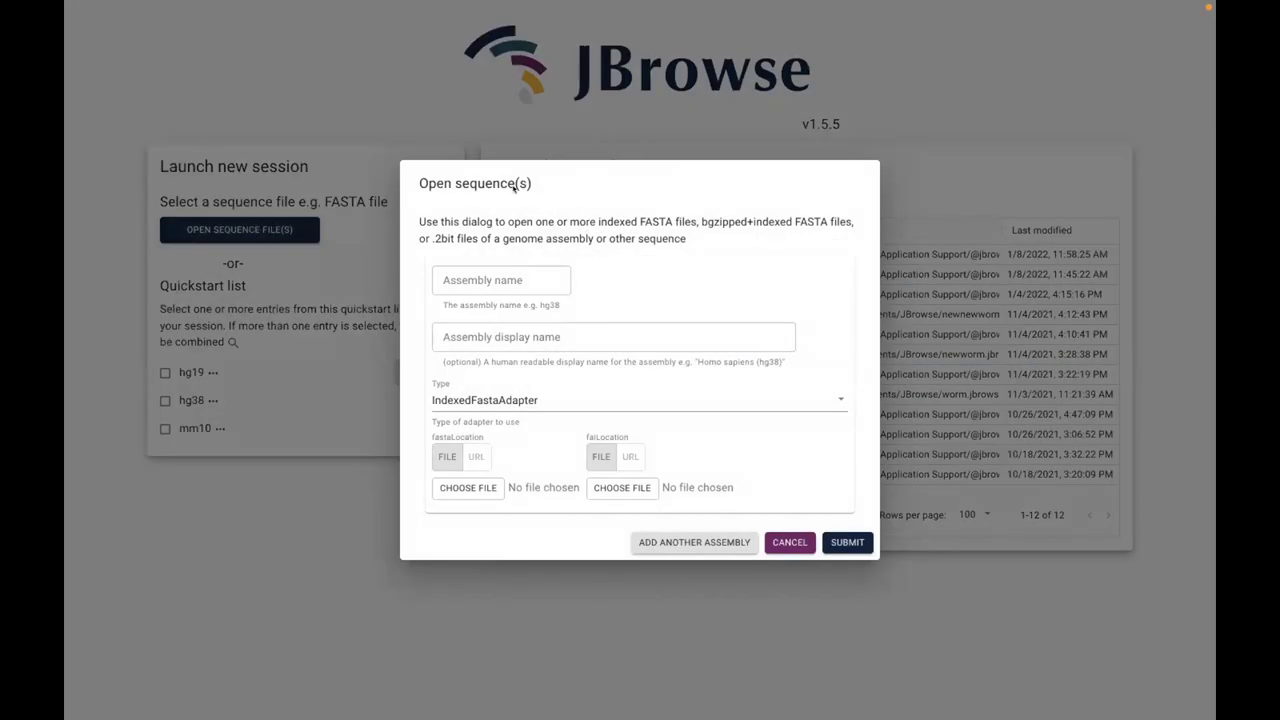
# Name the assembly Grape and set its adapter type to BgzipFastaAdapter
pyautogui.click(452, 279)
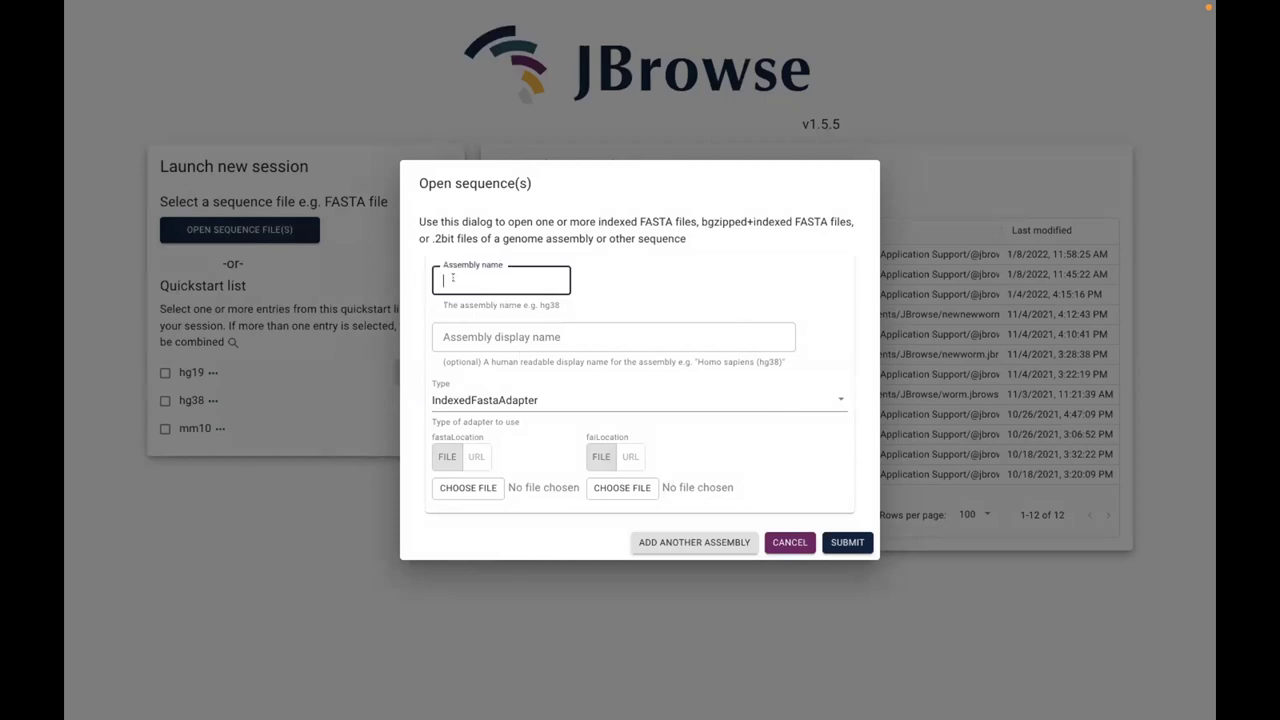
pyautogui.write('Grape')
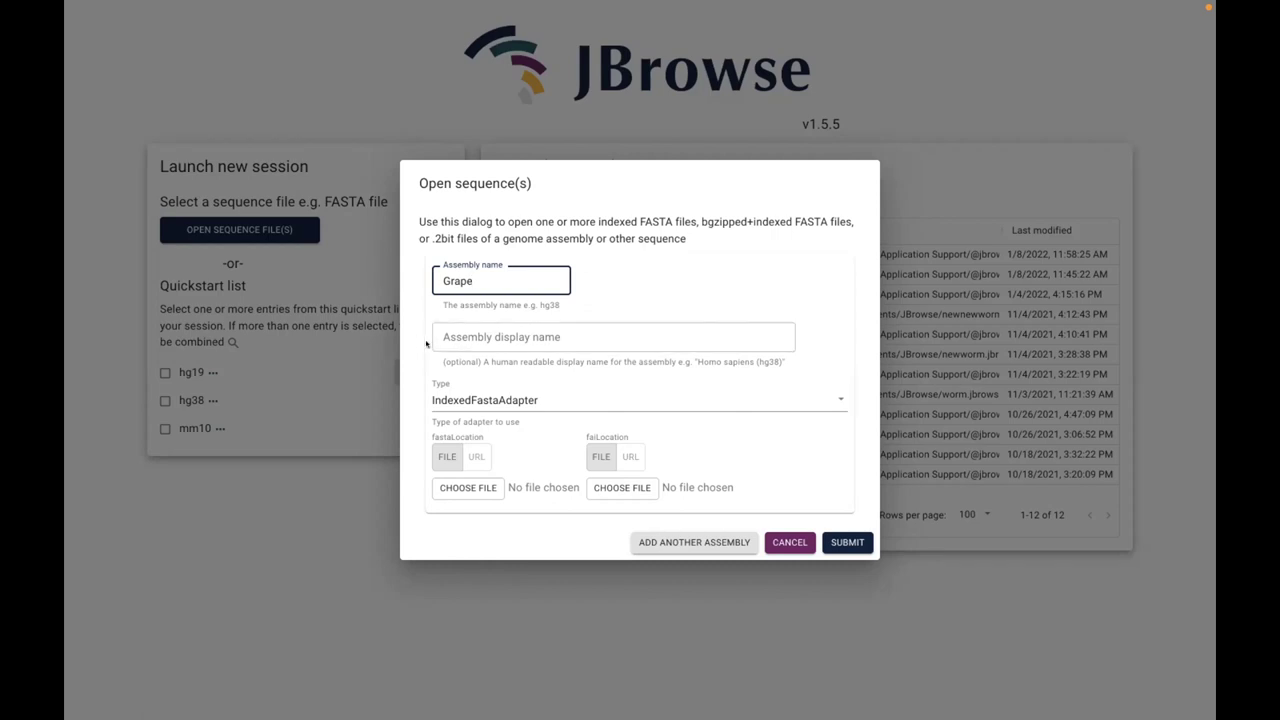
pyautogui.click(486, 399)
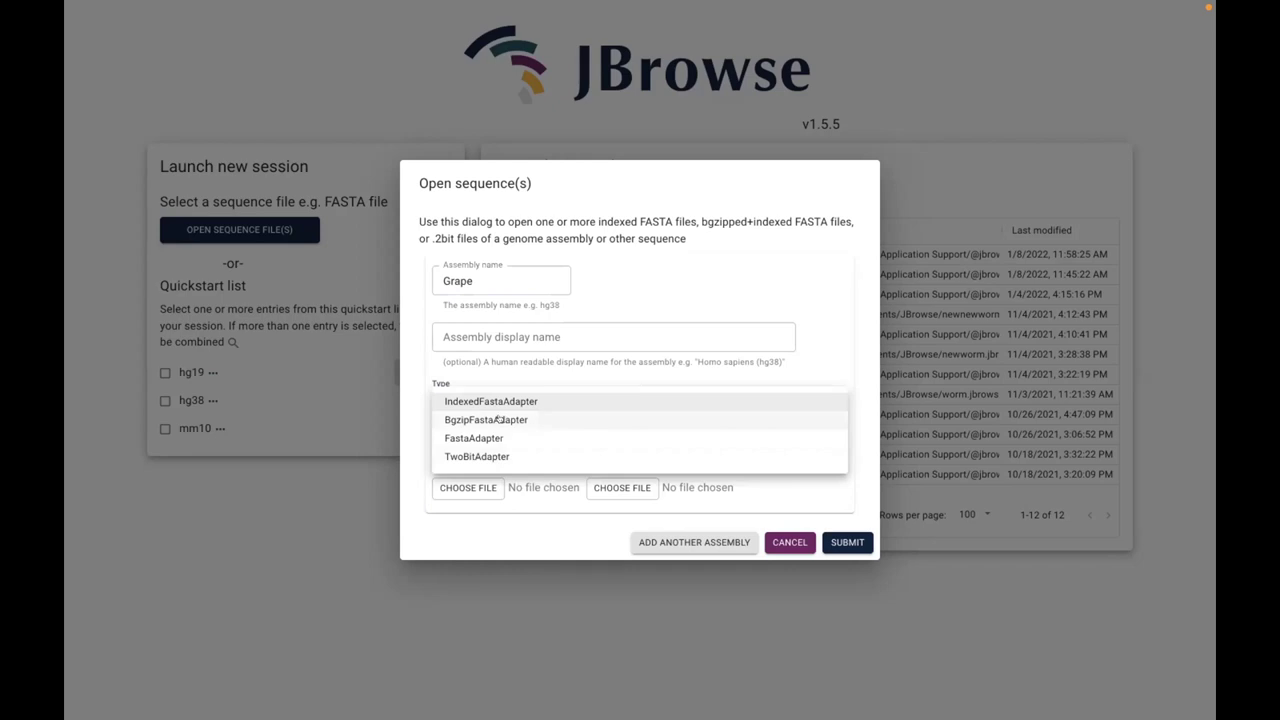
pyautogui.click(498, 420)
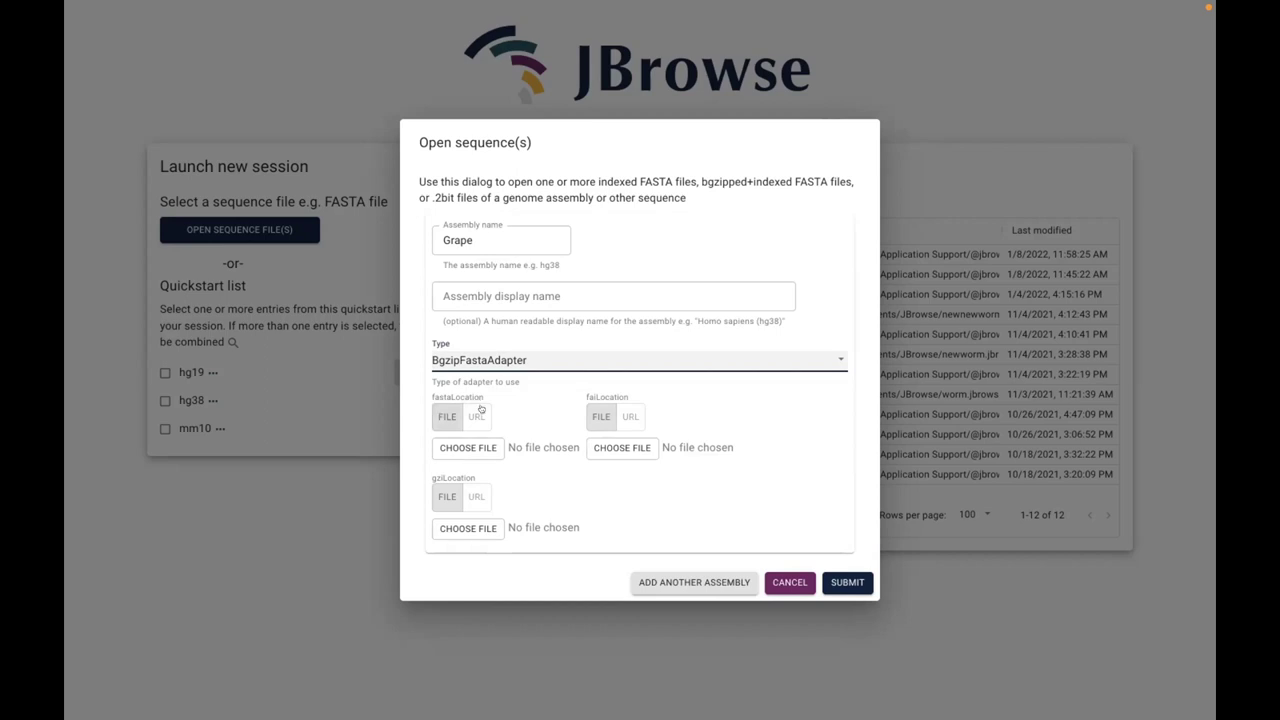
pyautogui.click(473, 416)
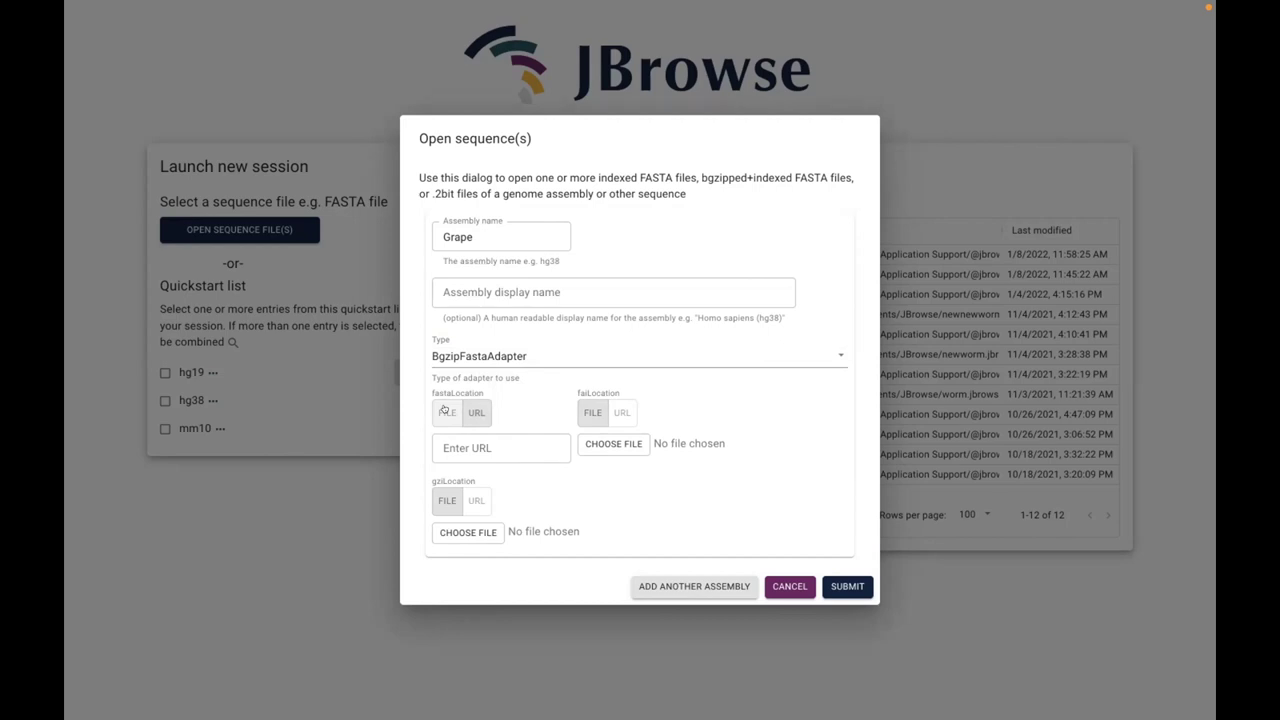
pyautogui.click(465, 447)
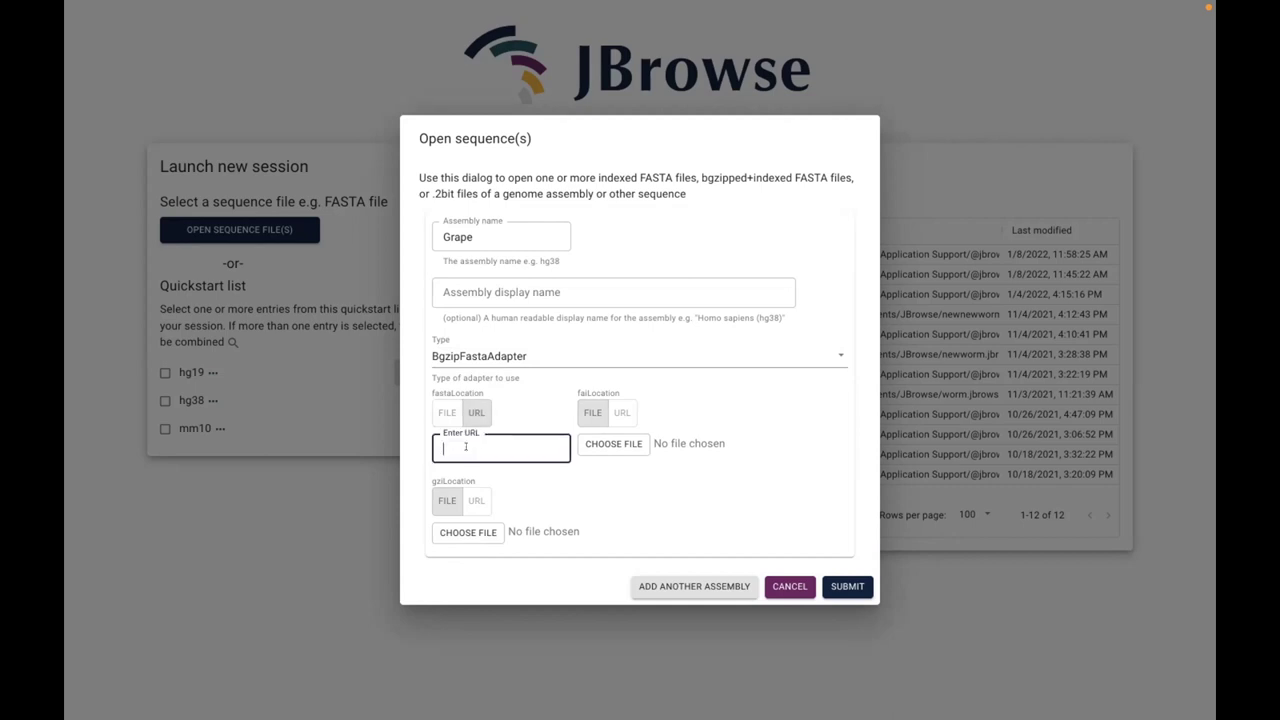
pyautogui.hotkey('ctrl', 'v')
pyautogui.moveTo(505, 448); pyautogui.dragTo(531, 442)
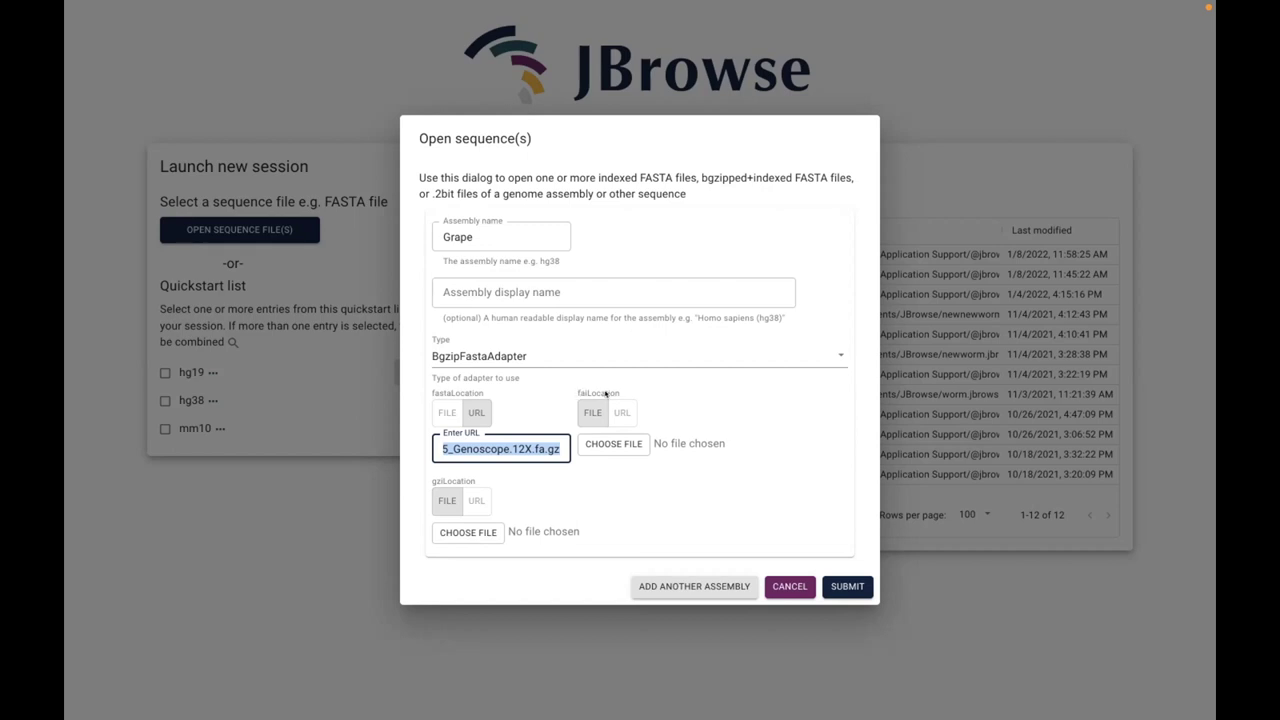
# Set the Grape assembly's faiLocation to the same FASTA URL with .fai appended, ending in Vvinifera_145_Genoscope.12X.fa.gz.fai
pyautogui.click(622, 412)
pyautogui.click(630, 443)
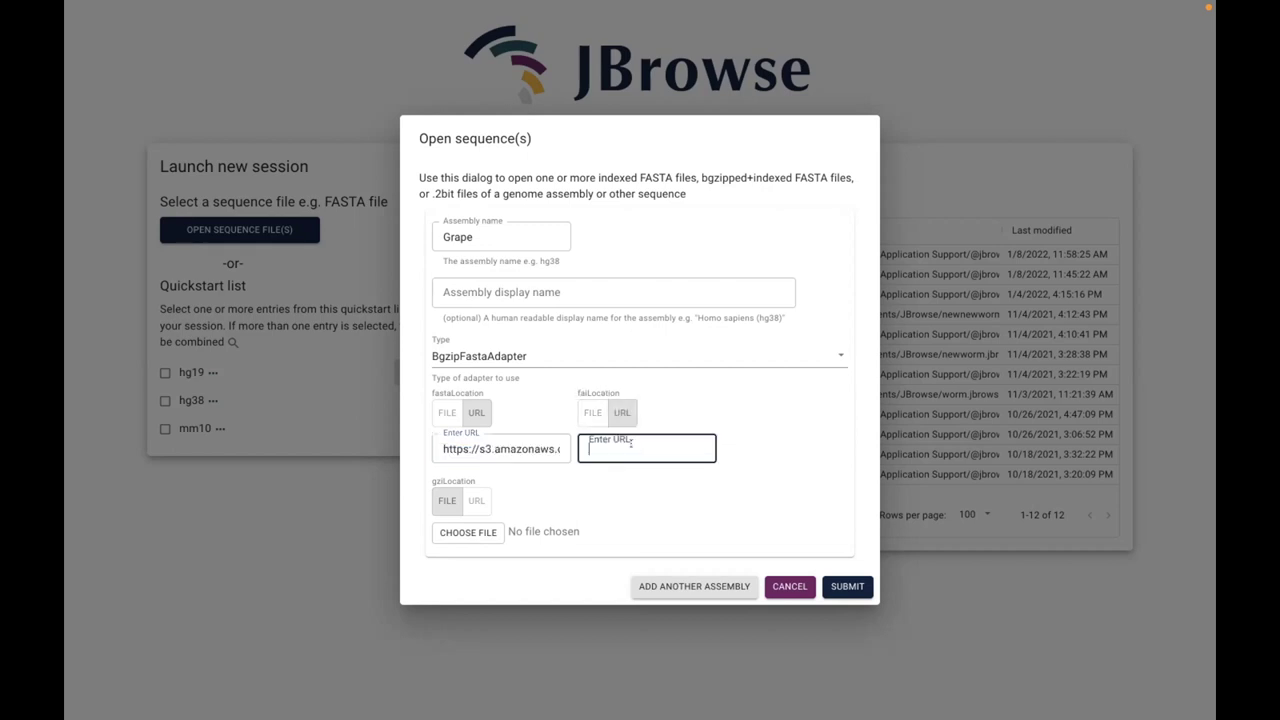
pyautogui.press('super+v')
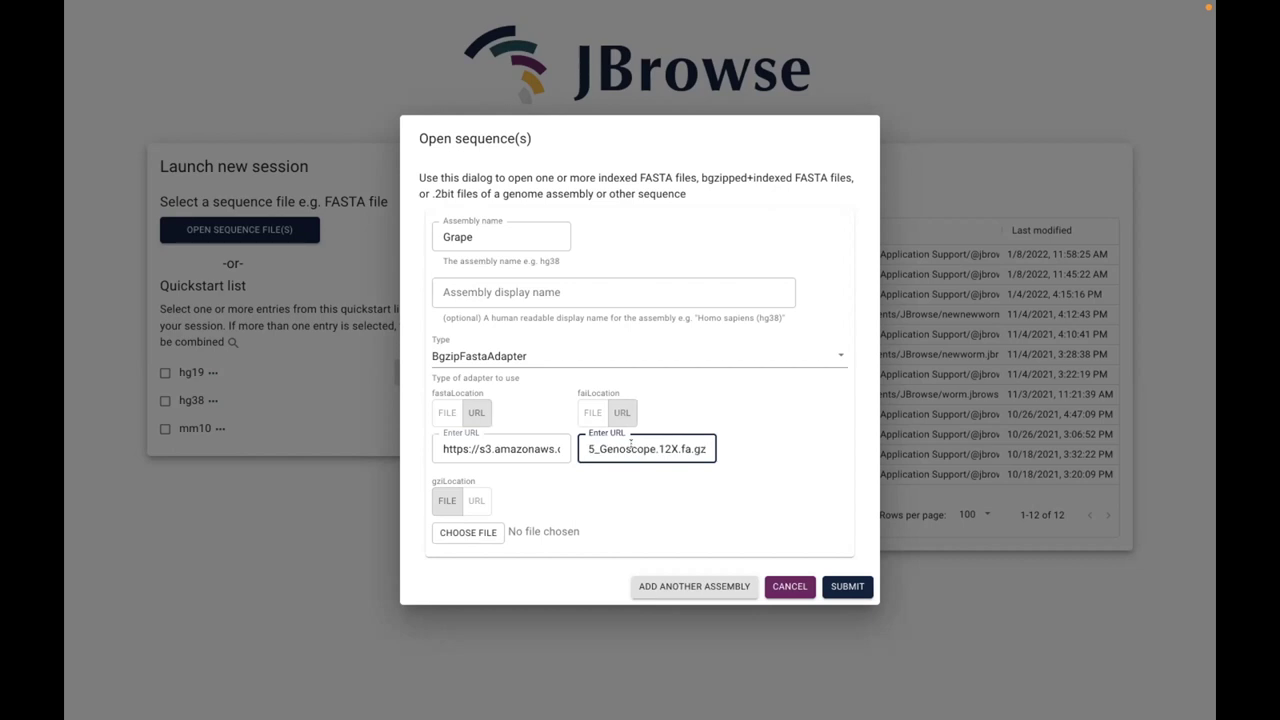
pyautogui.write('.fai')
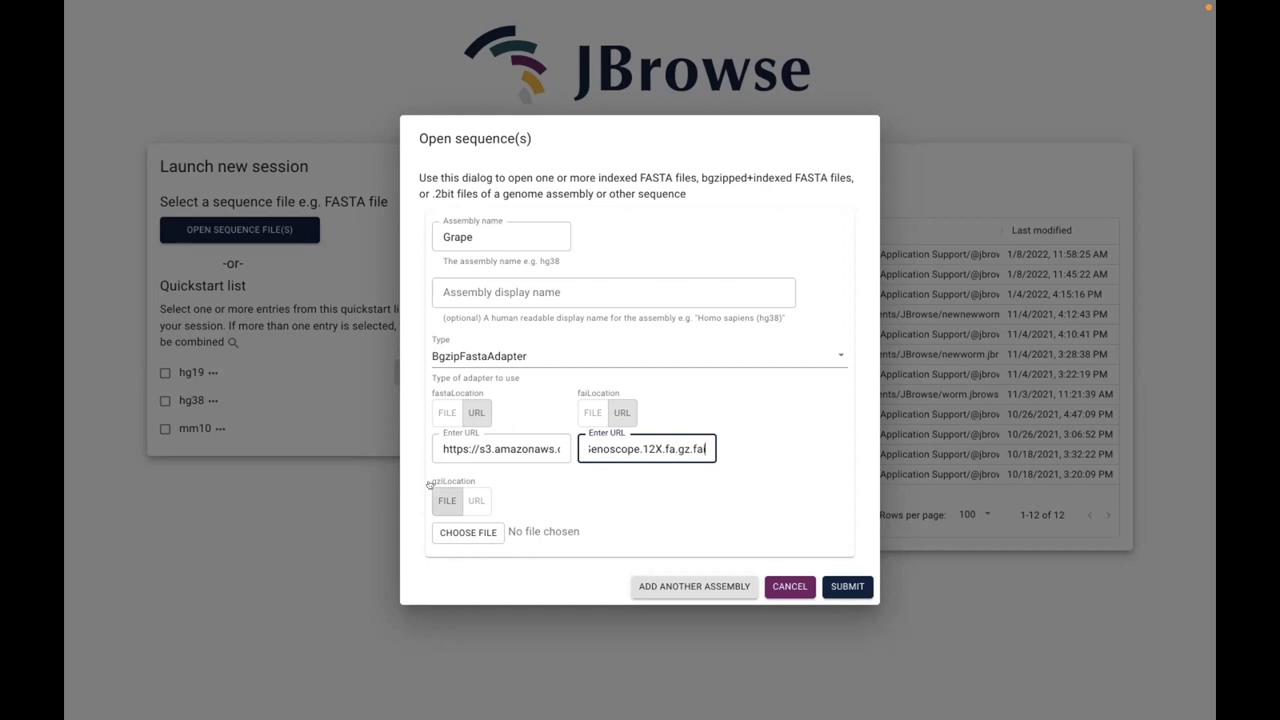
# Set the Grape assembly's gziLocation to the FASTA URL with .gzi appended, and submit the assembly to open the new session
pyautogui.click(481, 500)
pyautogui.click(467, 530)
pyautogui.press('super+v')
pyautogui.write('.gz')
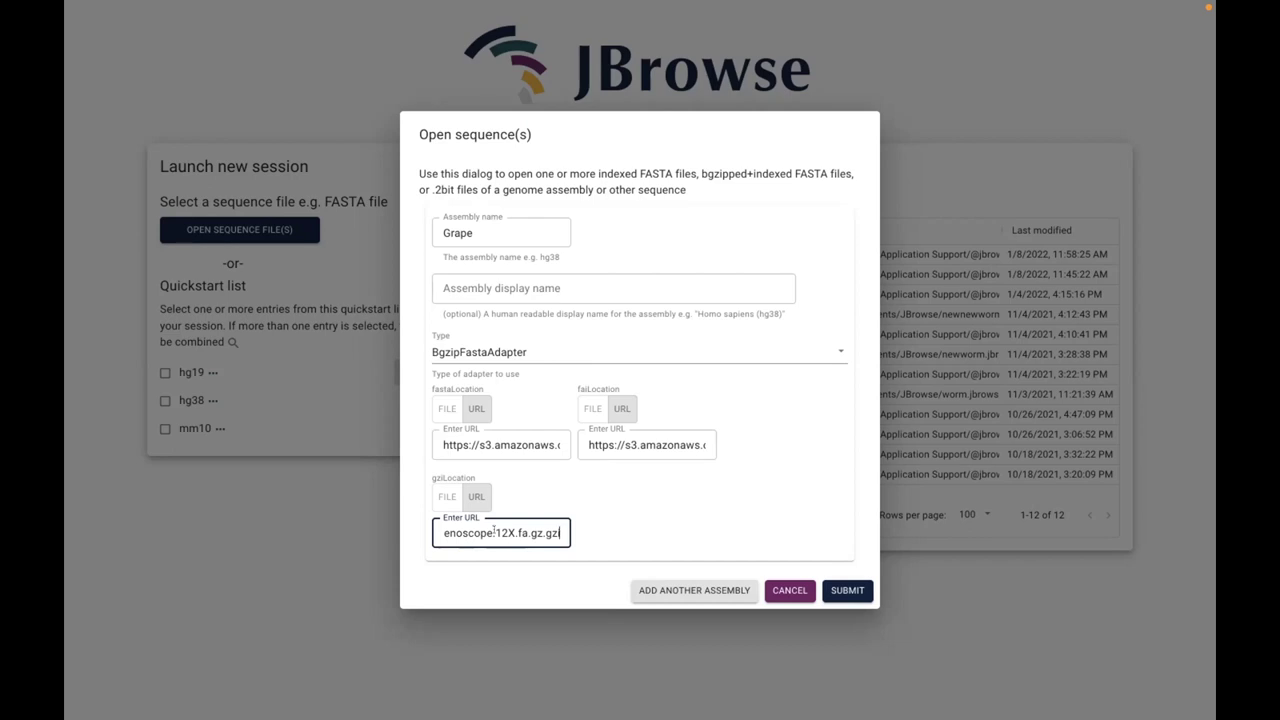
pyautogui.write('i')
pyautogui.click(845, 590)
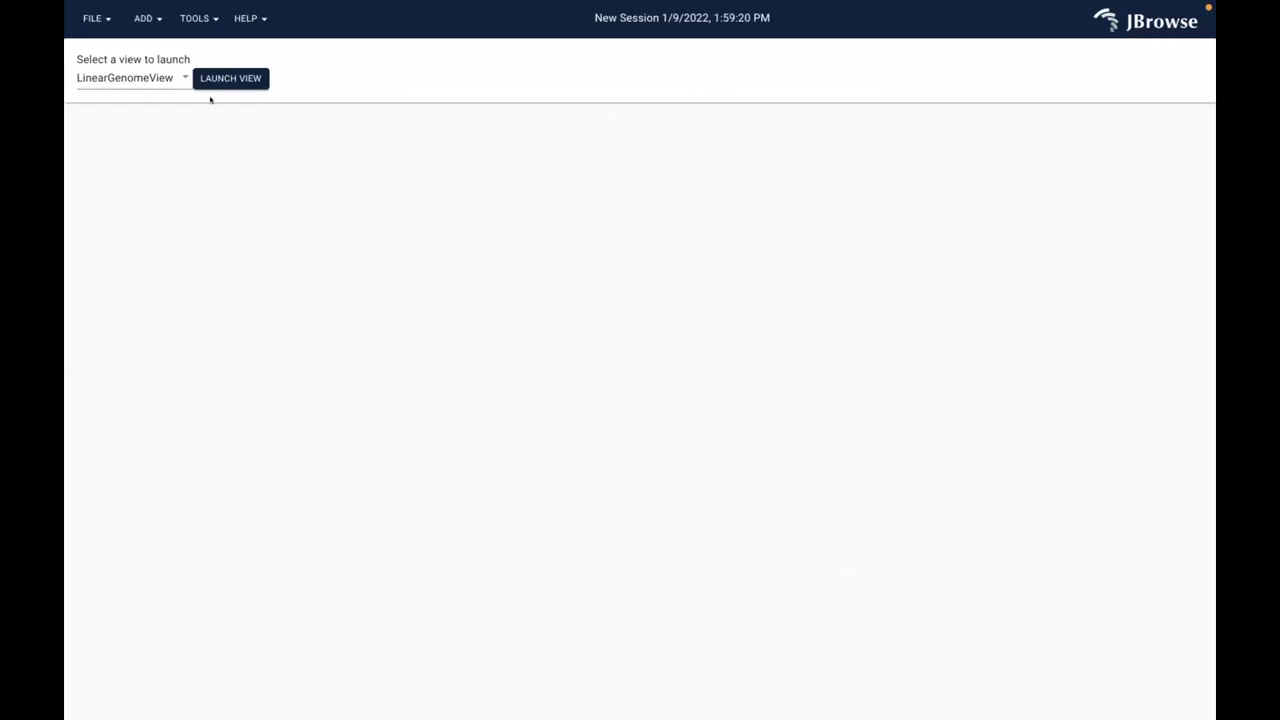
# Review the view types that can be launched, and switch to the tutorial in Safari to read how to add the peach genome
pyautogui.click(176, 76)
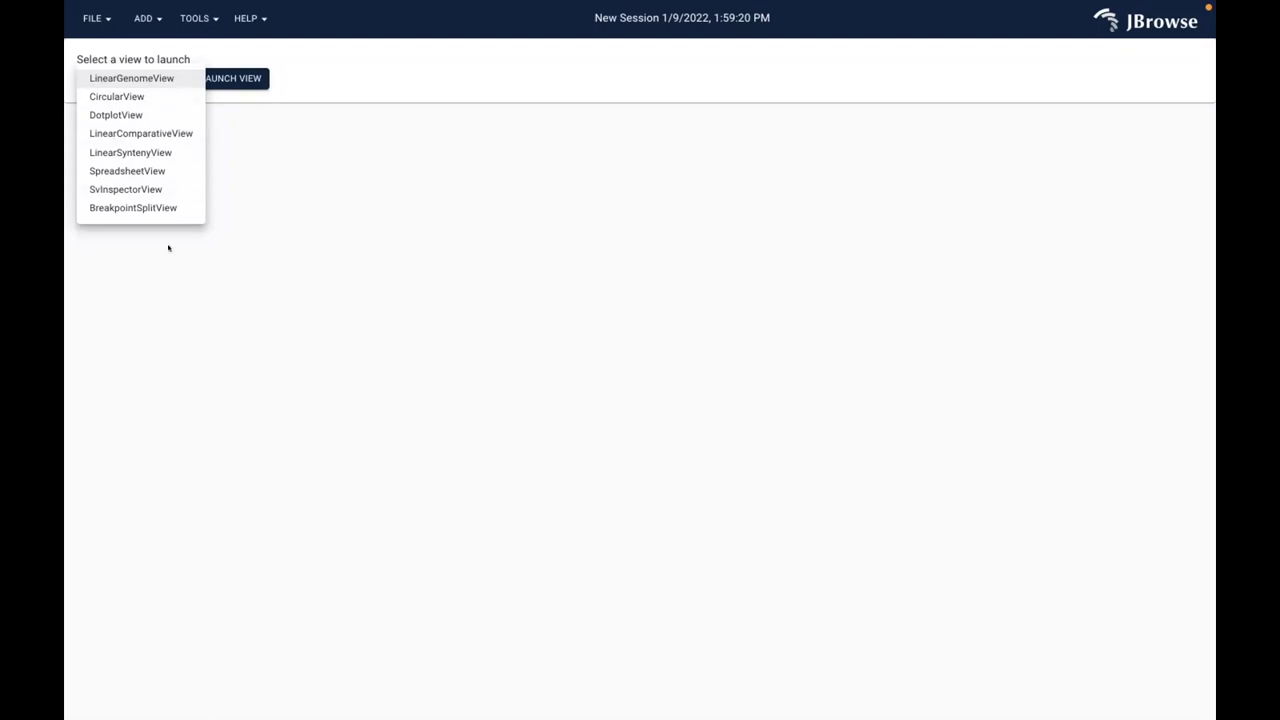
pyautogui.click(491, 213)
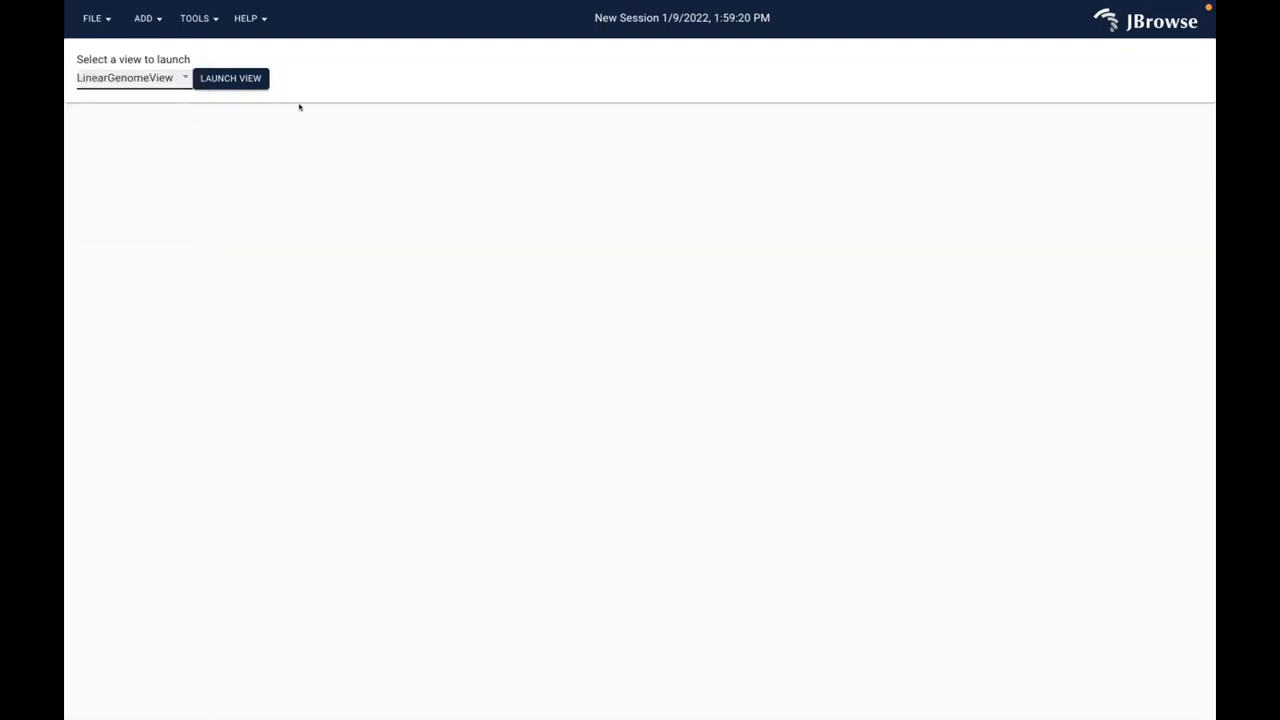
pyautogui.press('super+Tab')
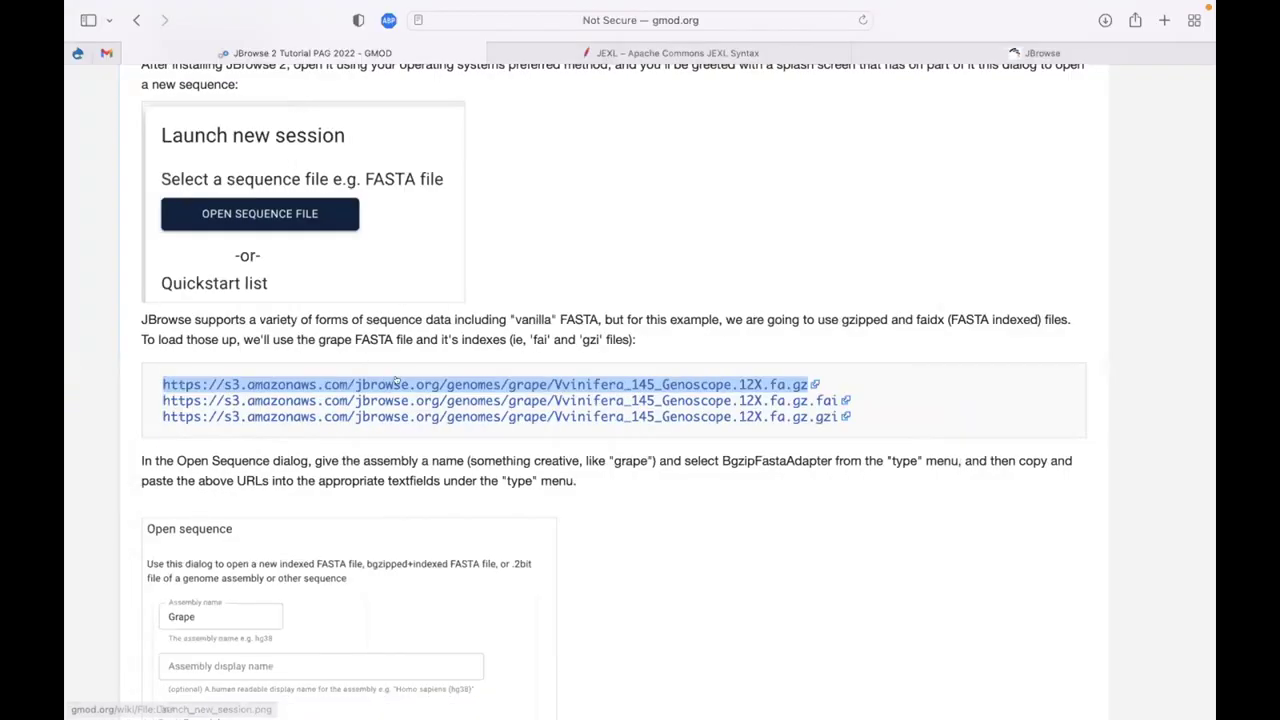
pyautogui.scroll(-10, 396, 380)
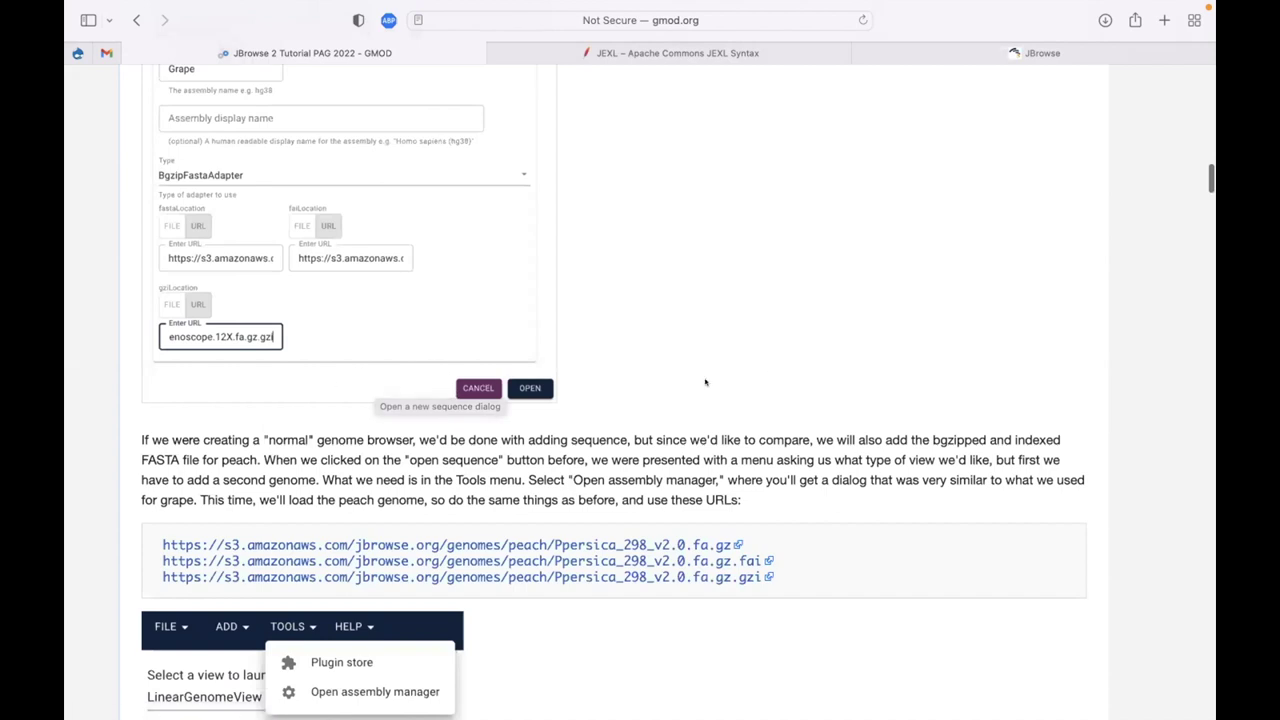
pyautogui.scroll(-3, 705, 382)
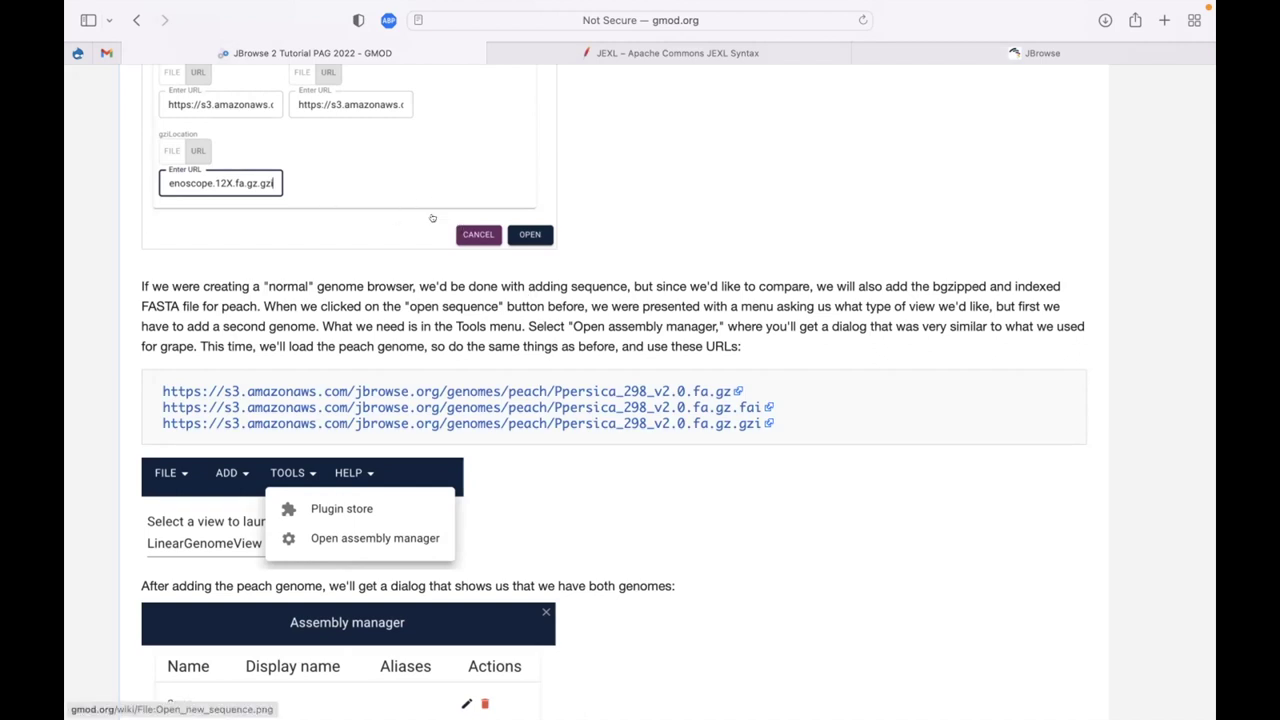
pyautogui.scroll(-1, 748, 504)
pyautogui.scroll(-1, 748, 504)
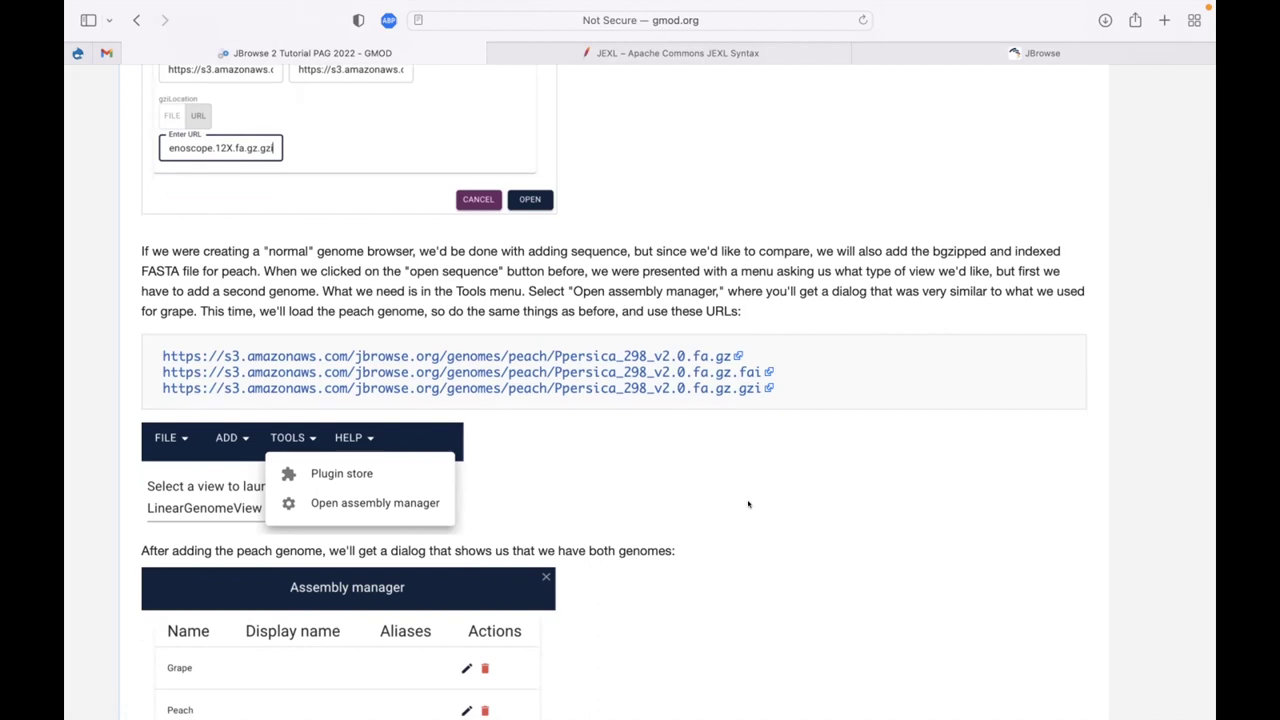
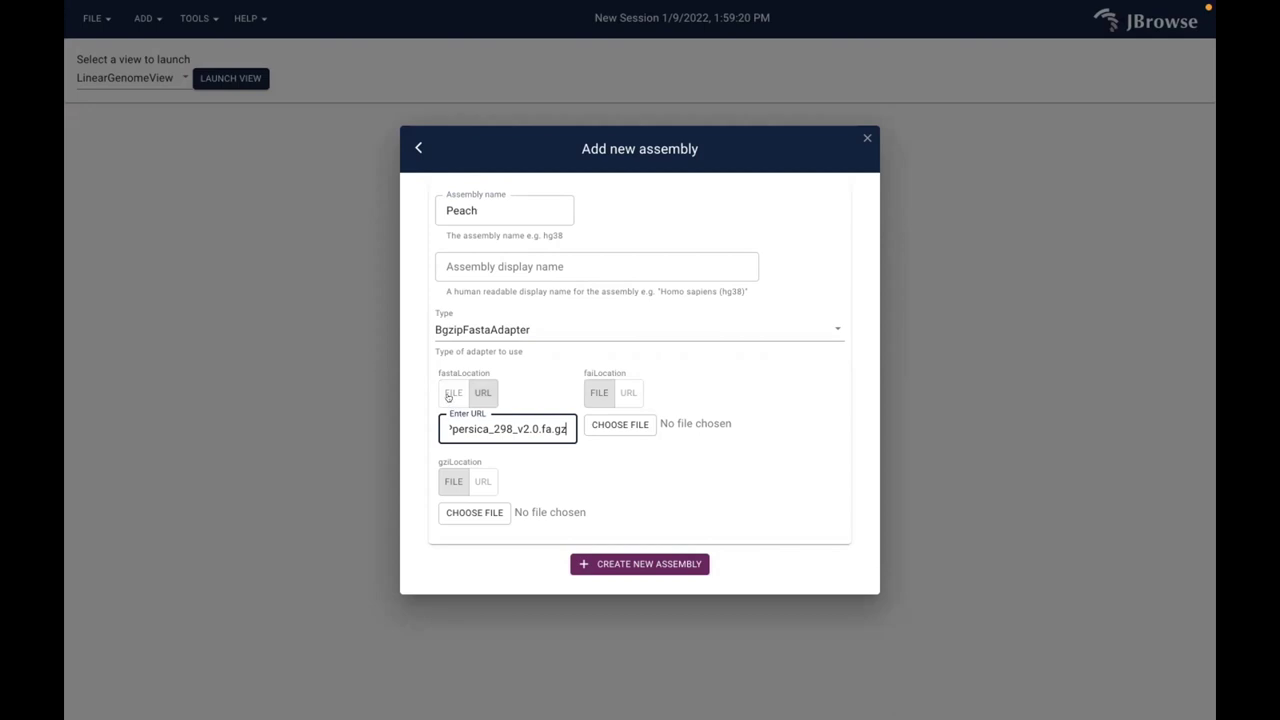
# Set the Peach assembly's faiLocation to the peach FASTA URL with .fai appended, ending in Ppersica_298_v2.0.fa.gz.fai
pyautogui.click(628, 392)
pyautogui.click(629, 420)
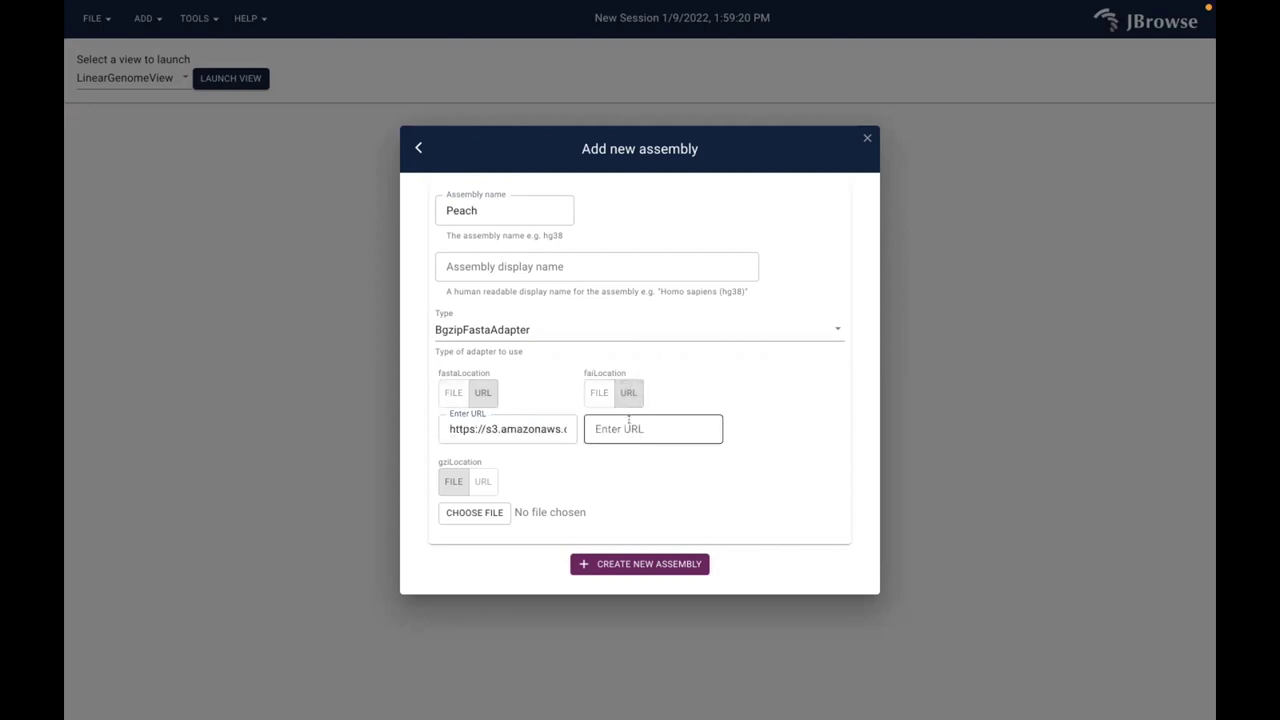
pyautogui.hotkey('ctrl', 'v')
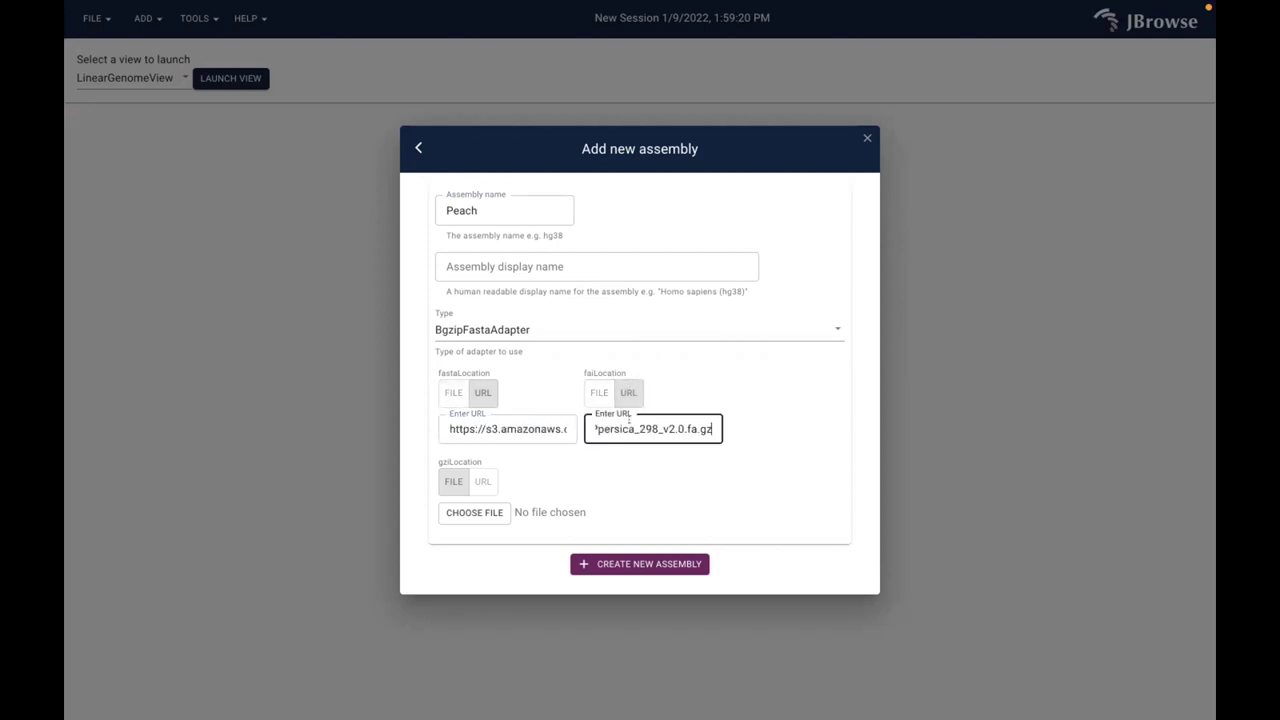
pyautogui.write('.')
pyautogui.write('fai')
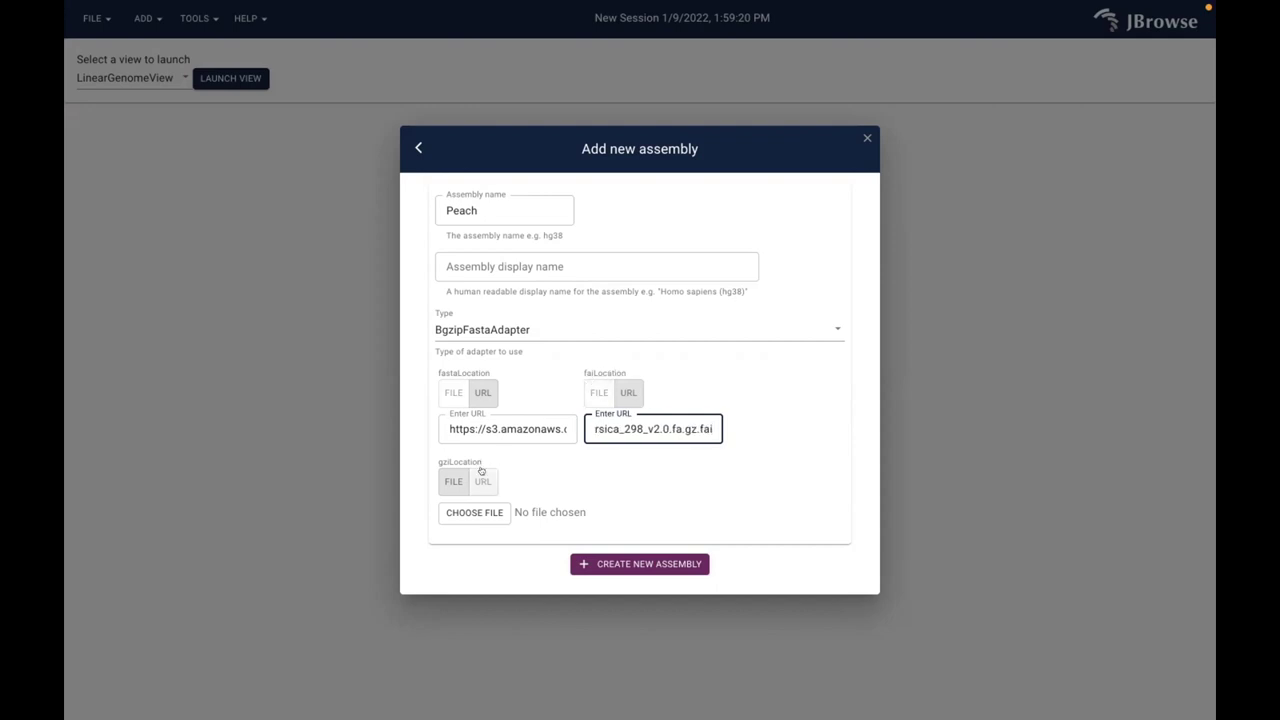
# Set the Peach assembly's gziLocation to the peach FASTA URL with .gzi appended, and create the new assembly
pyautogui.click(483, 478)
pyautogui.click(466, 516)
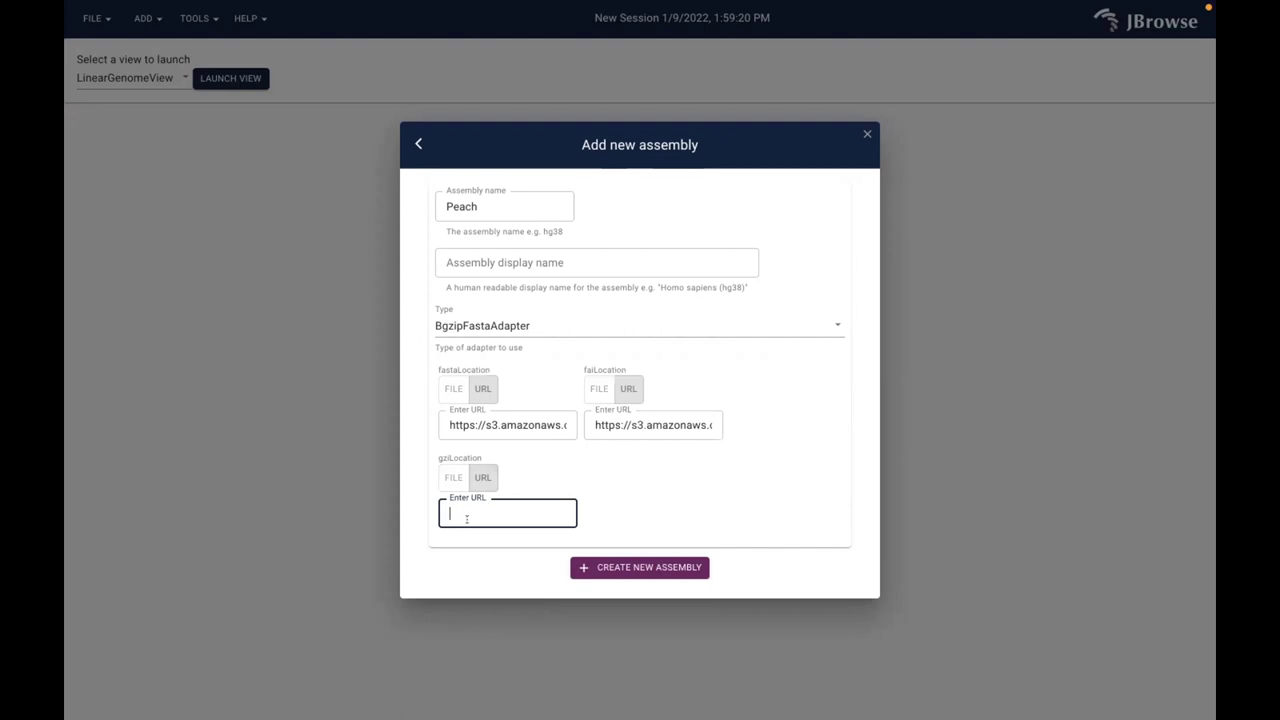
pyautogui.hotkey('ctrl', 'v')
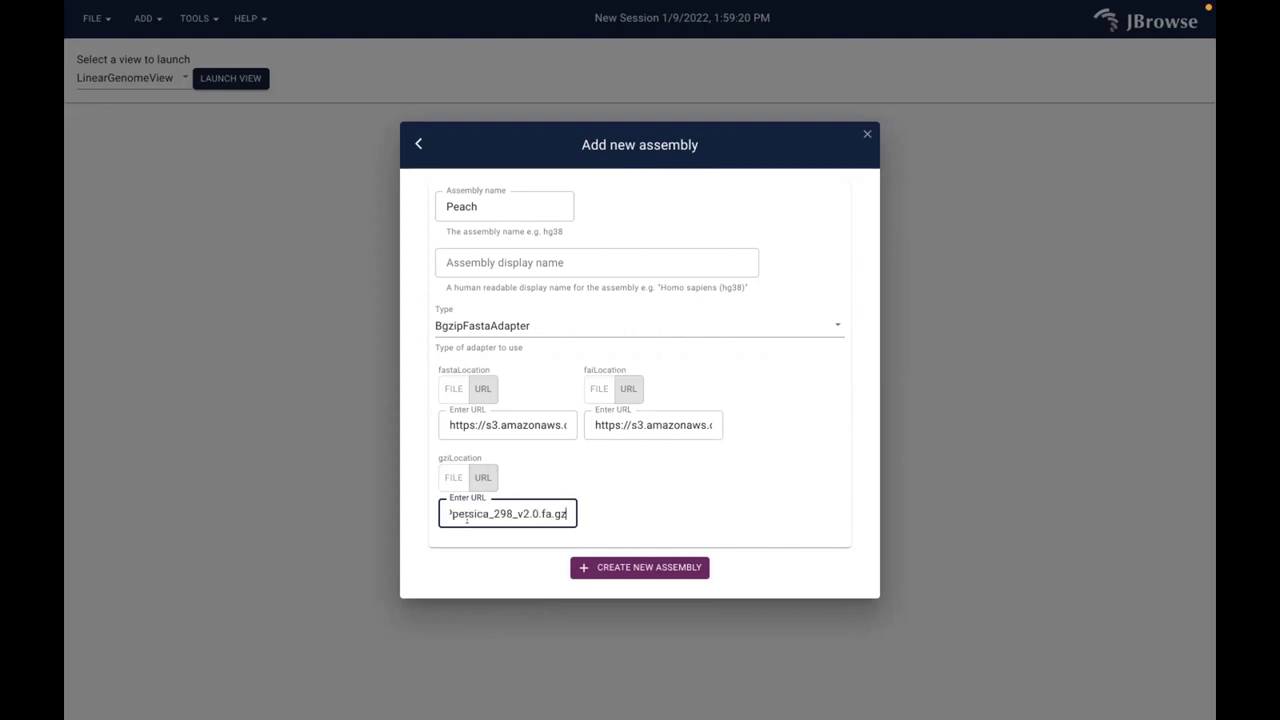
pyautogui.write('.gzi')
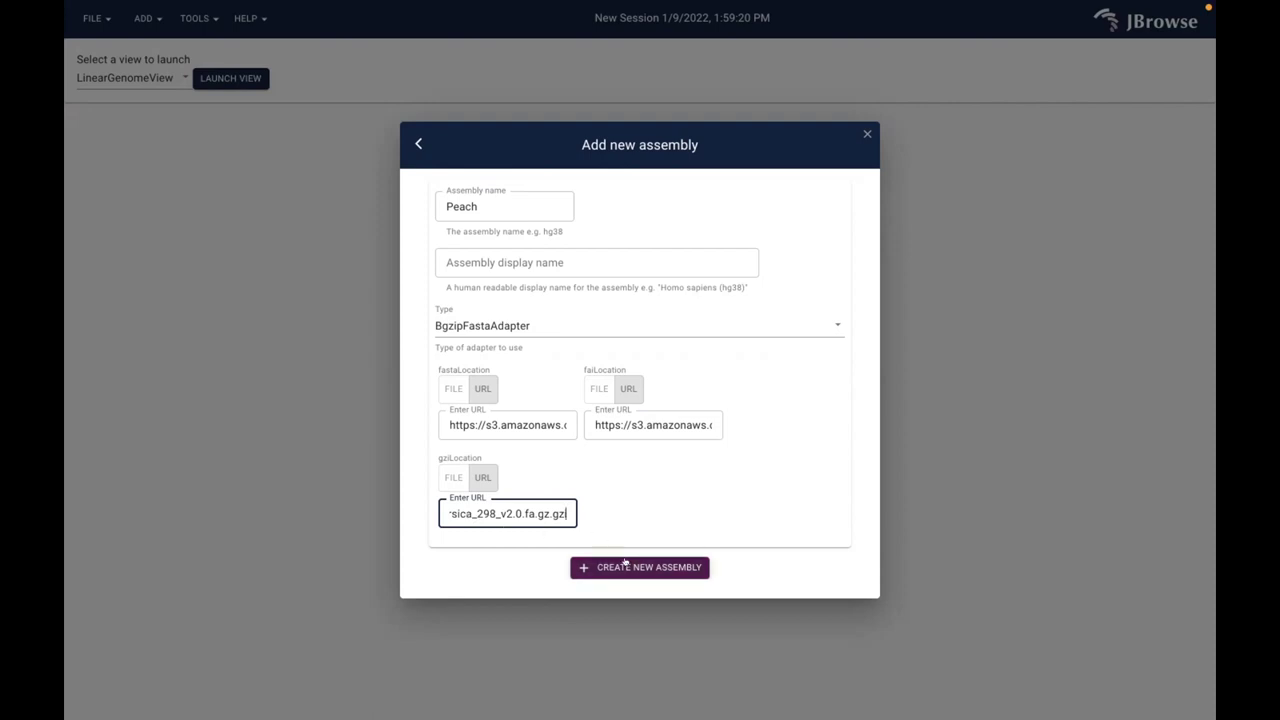
pyautogui.click(625, 563)
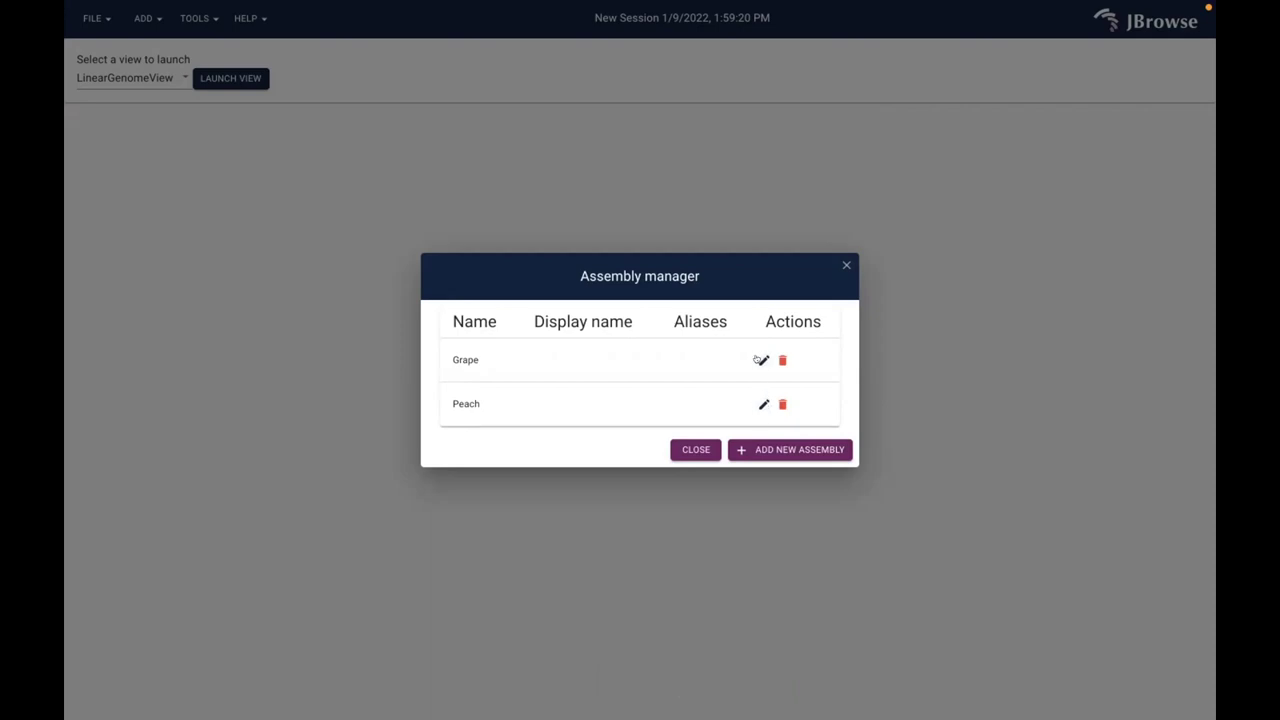
# Examine the Grape assembly's configuration in the assembly manager, including its refNameColors, refNameAliases and cytobands settings, and close the manager
pyautogui.click(762, 362)
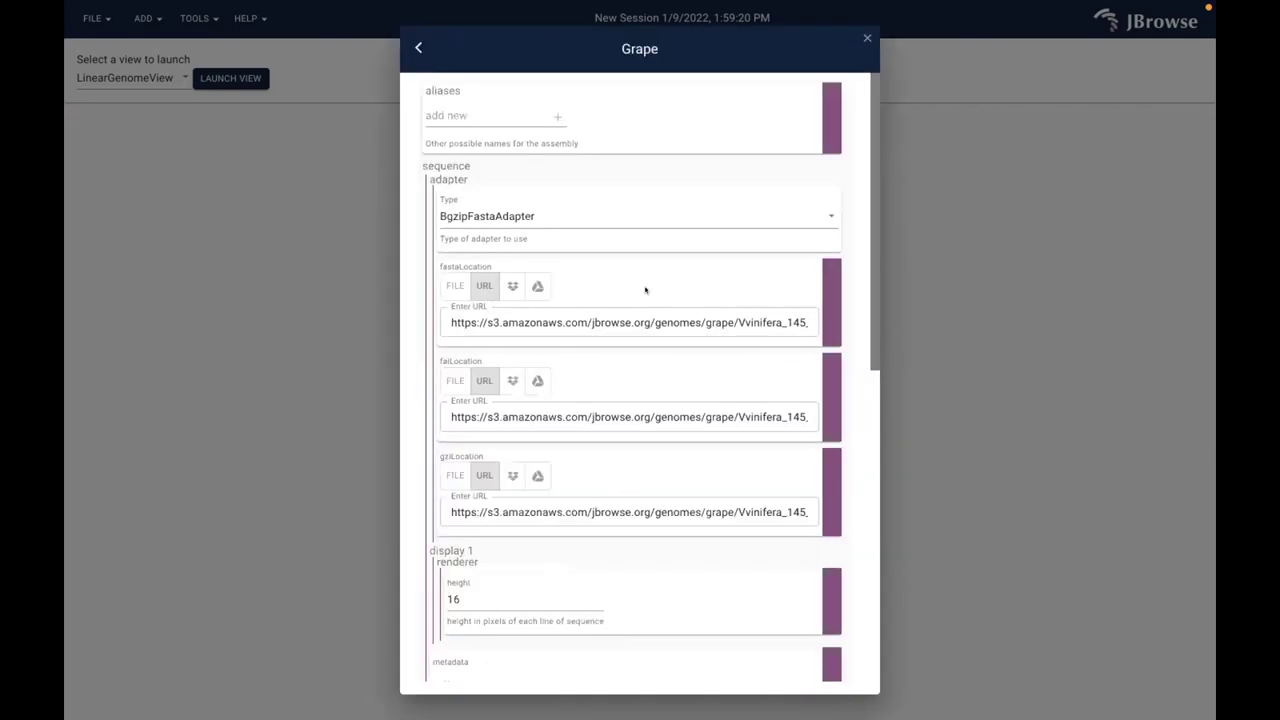
pyautogui.scroll(-2, 645, 287)
pyautogui.scroll(-5, 645, 287)
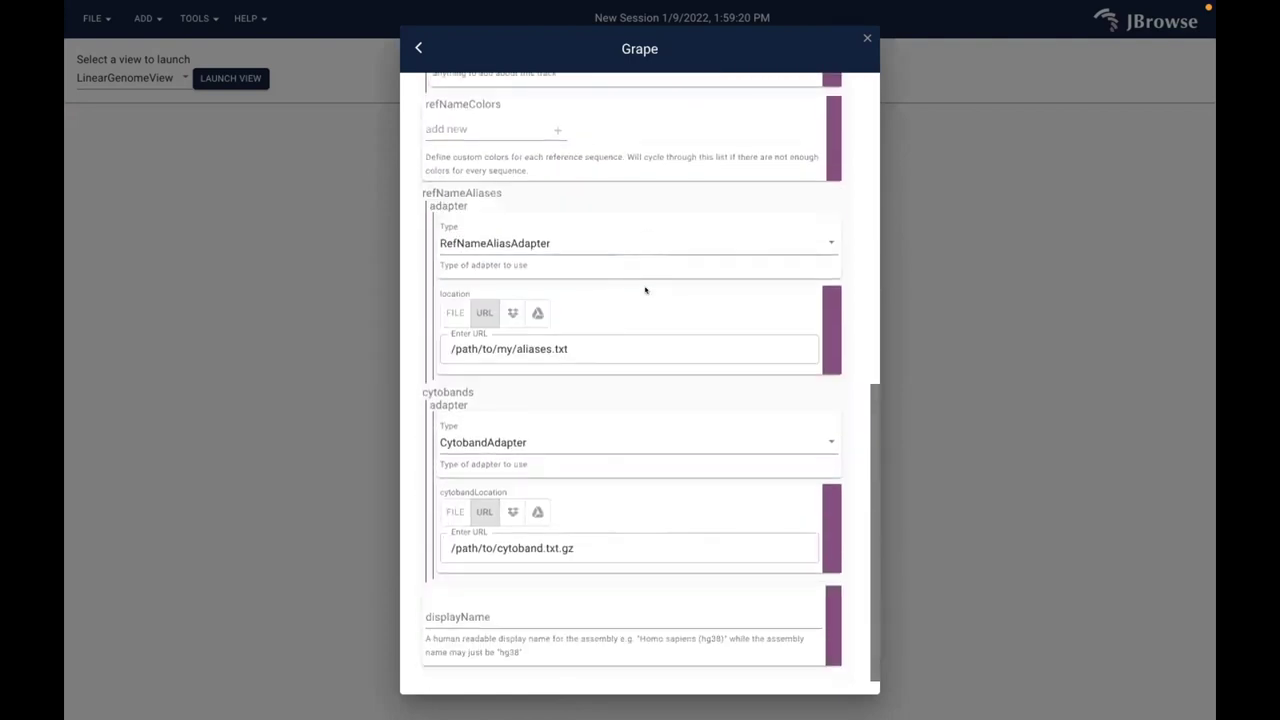
pyautogui.scroll(5, 645, 290)
pyautogui.scroll(-5, 645, 290)
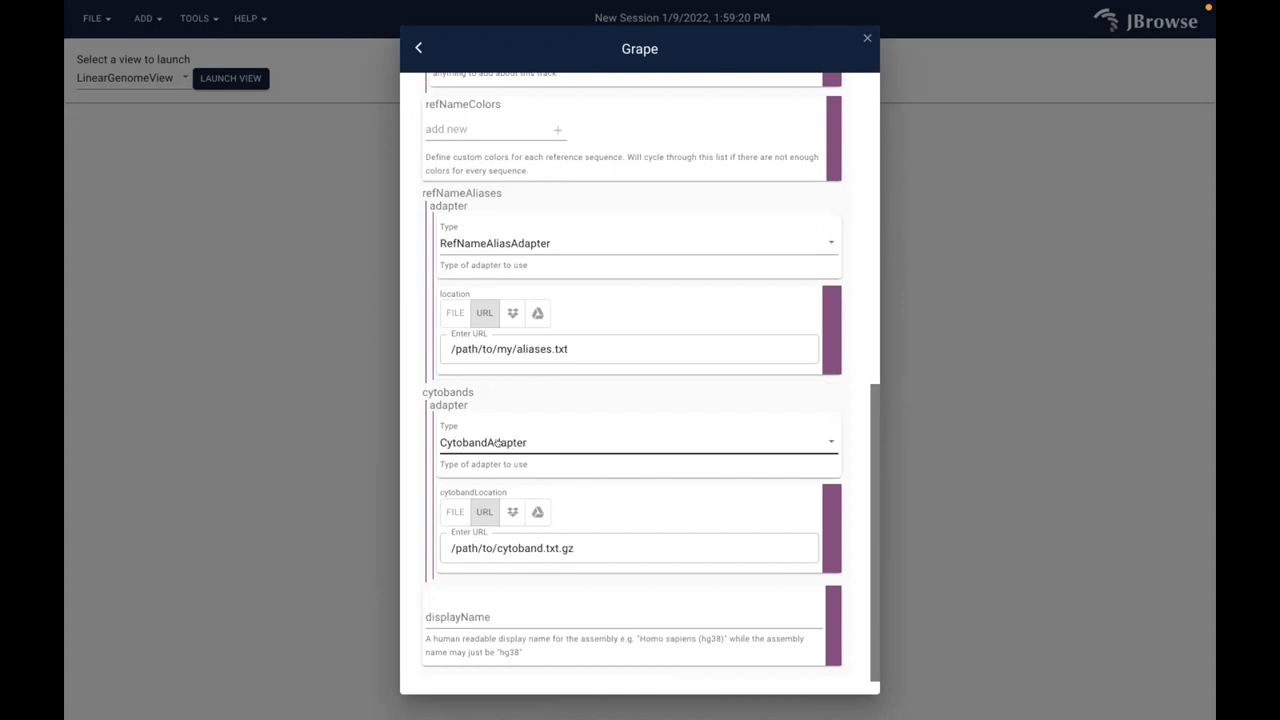
pyautogui.scroll(4, 498, 442)
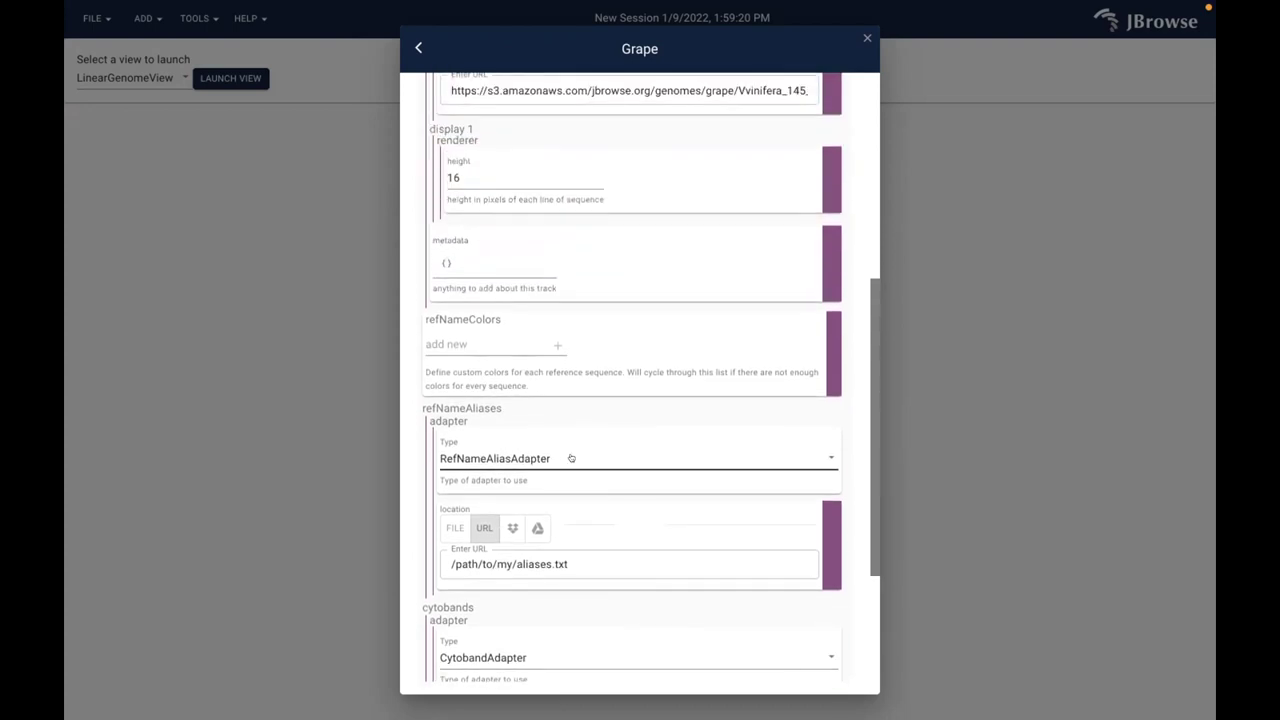
pyautogui.scroll(1, 571, 458)
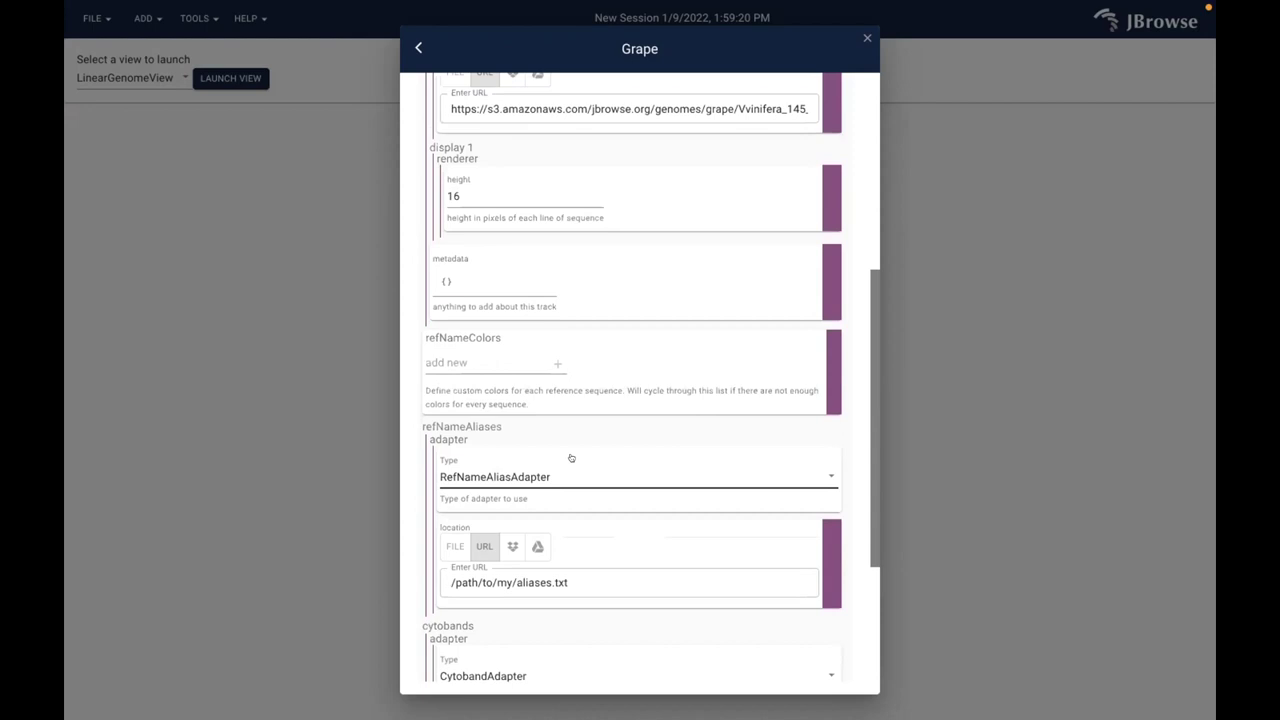
pyautogui.scroll(-1, 571, 458)
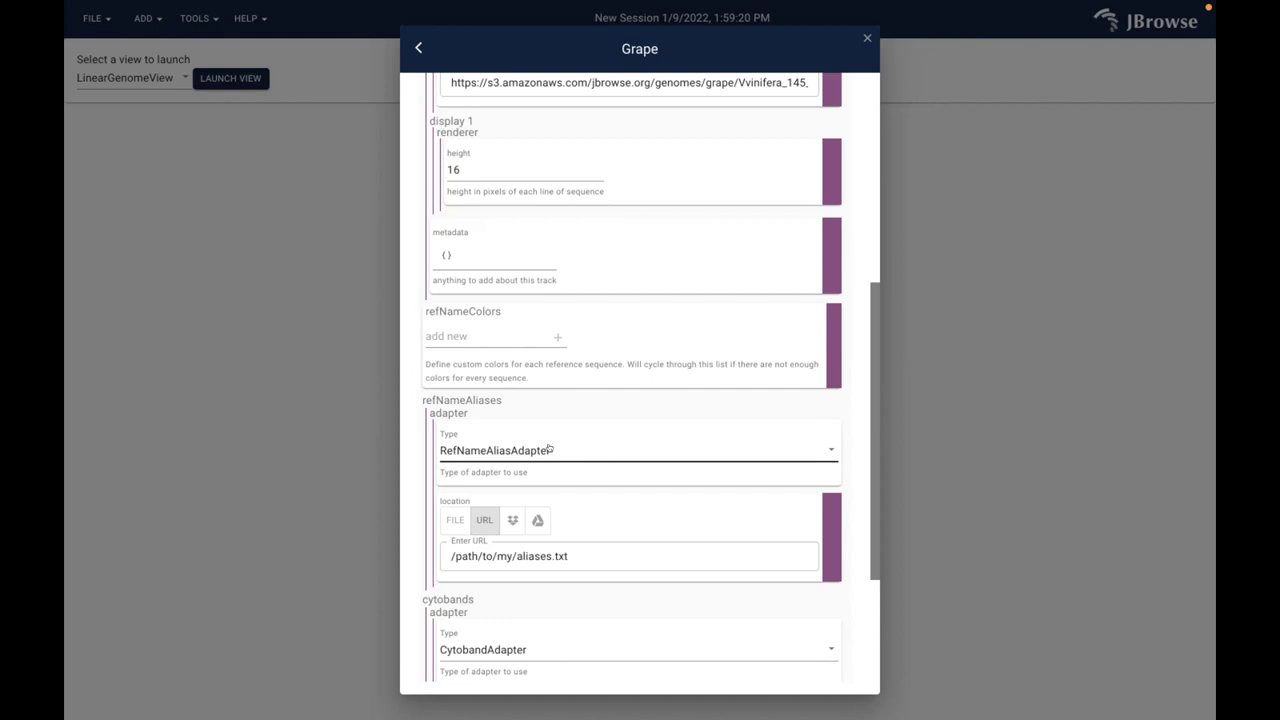
pyautogui.click(866, 37)
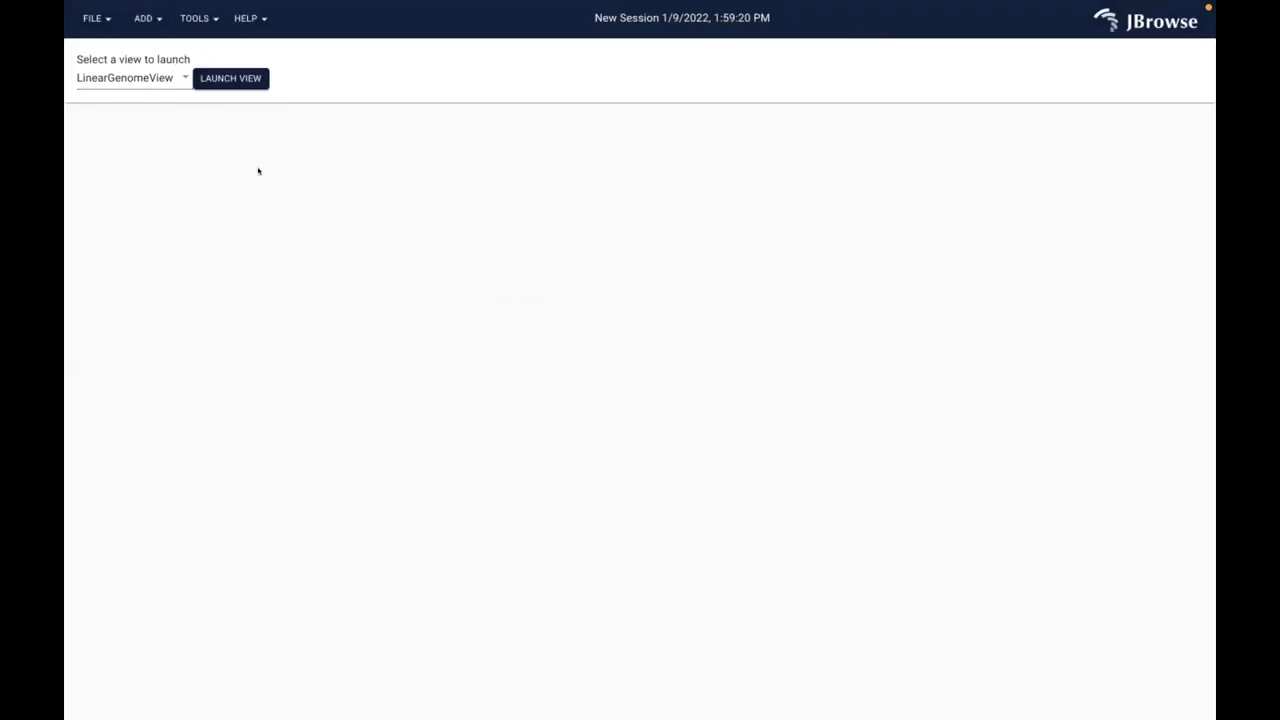
# Switch to the tutorial in Safari and read the sections on preparing FASTA files and creating a comparative view from a PAF file
pyautogui.press('super+Tab')
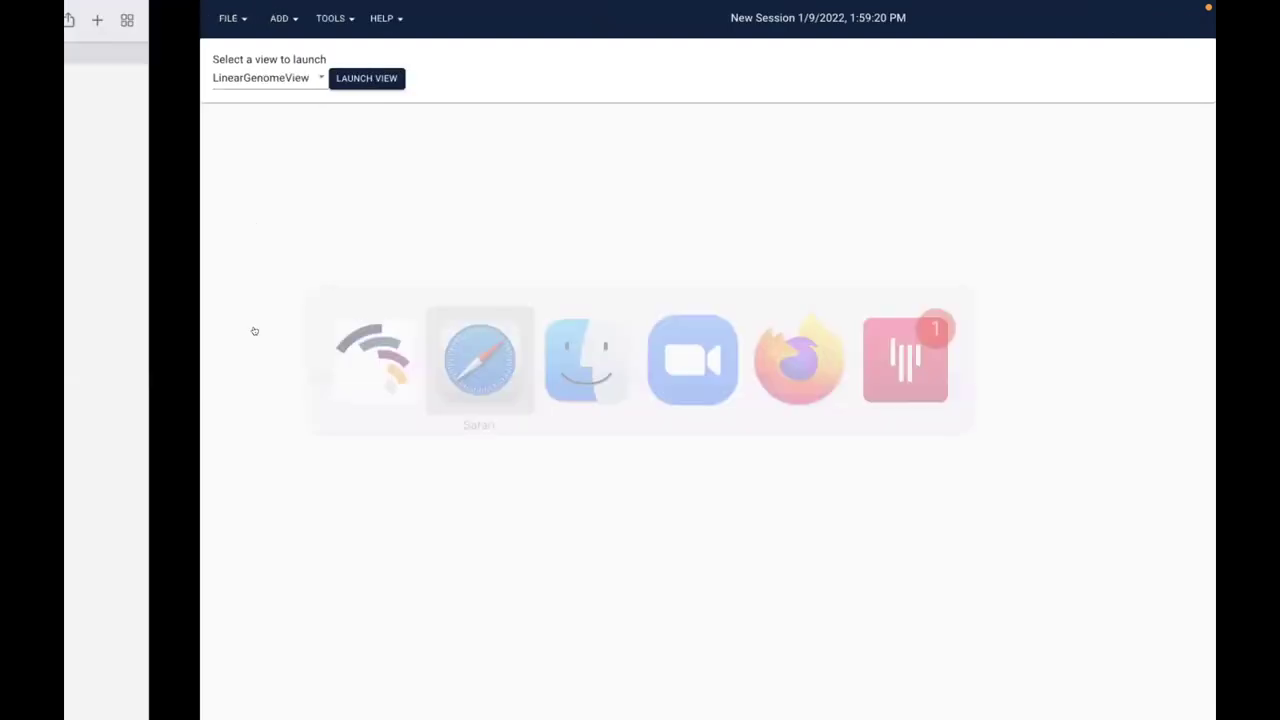
pyautogui.scroll(-2, 147, 352)
pyautogui.scroll(-5, 147, 352)
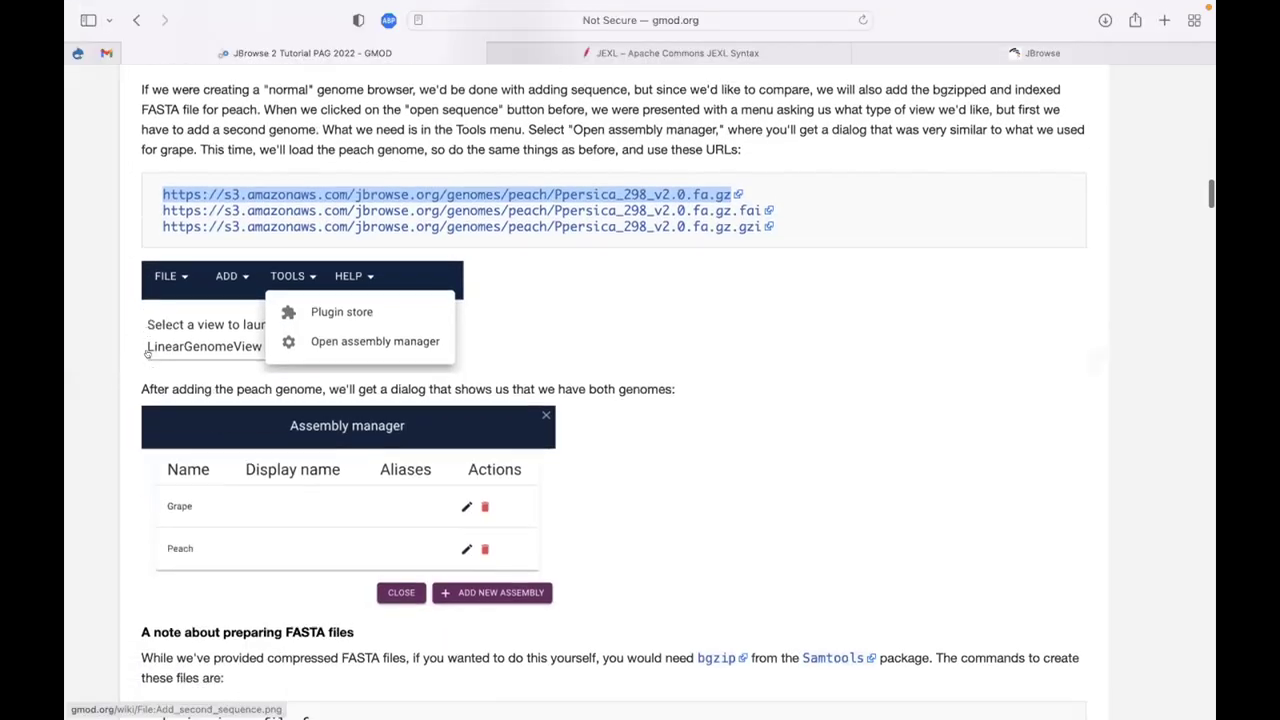
pyautogui.scroll(-5, 147, 352)
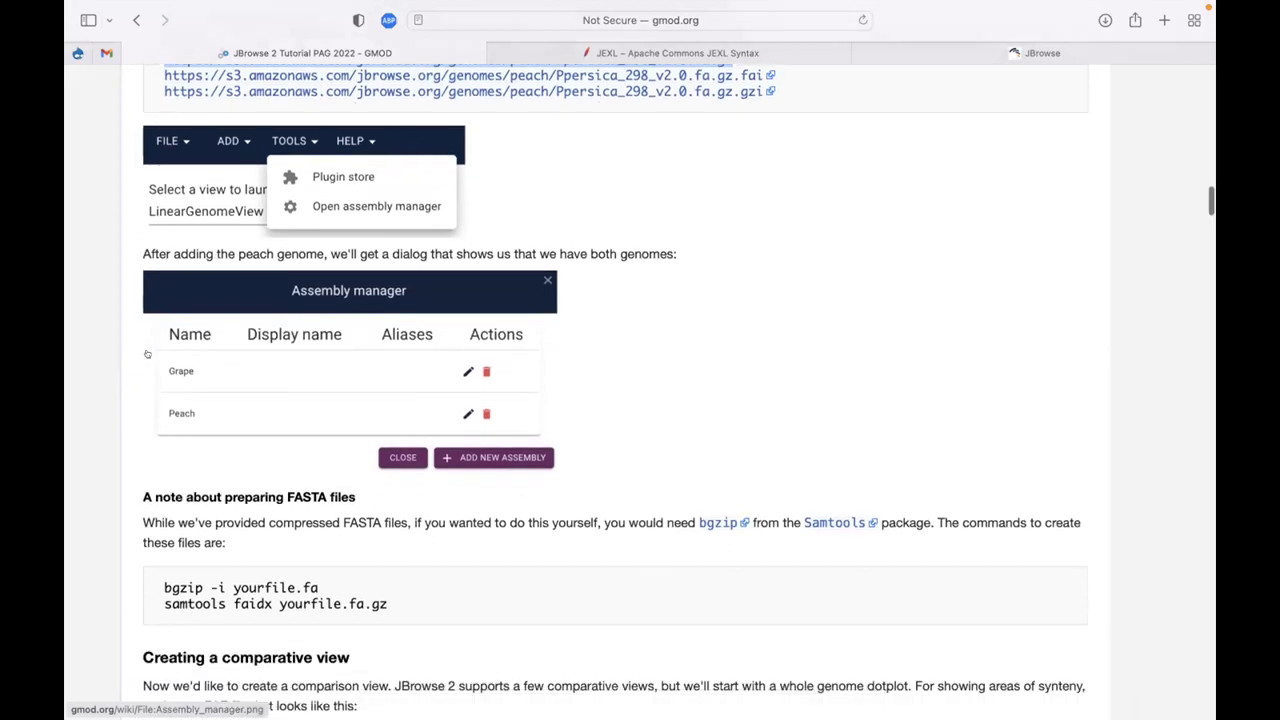
pyautogui.scroll(-3, 147, 352)
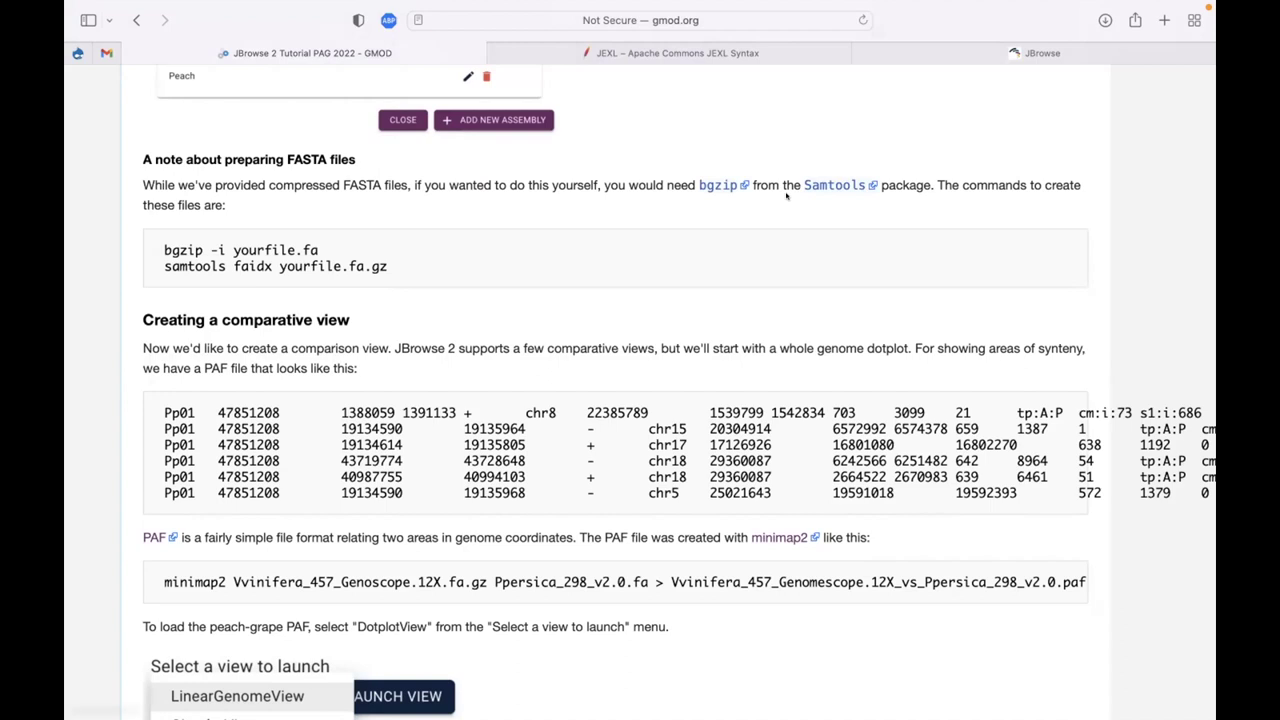
pyautogui.hscroll(2, 738, 201)
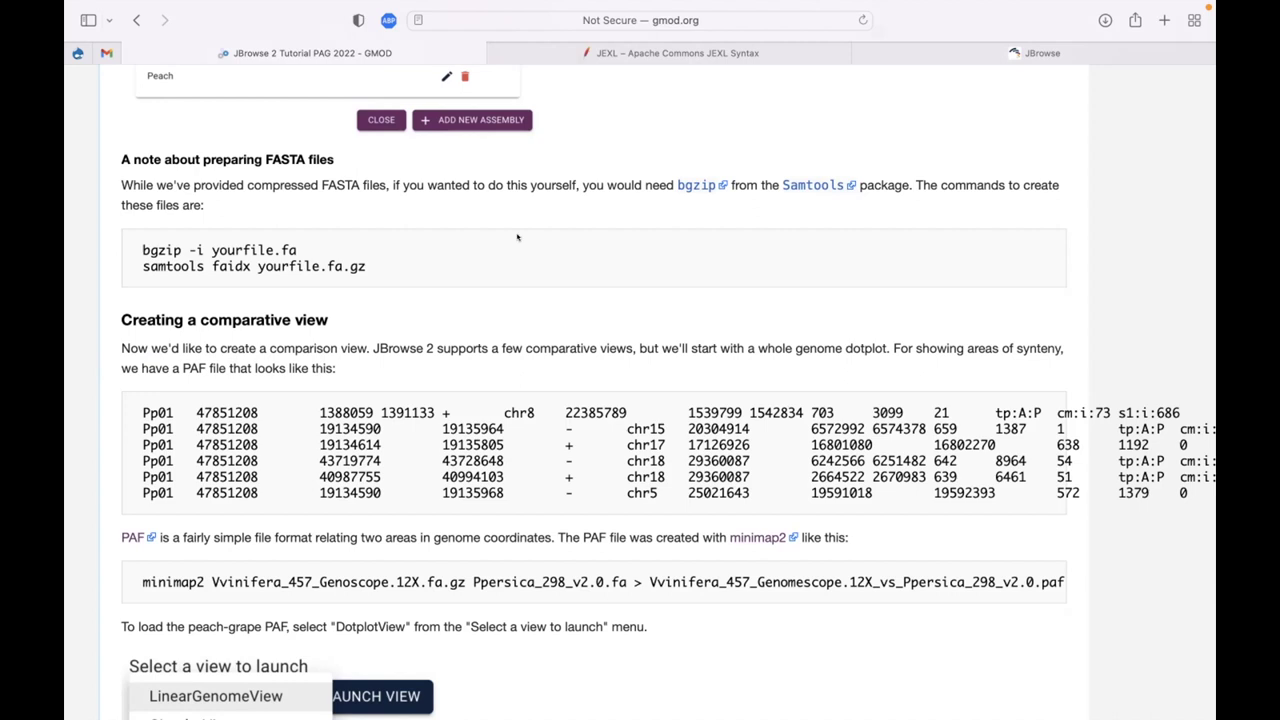
pyautogui.scroll(-5, 518, 237)
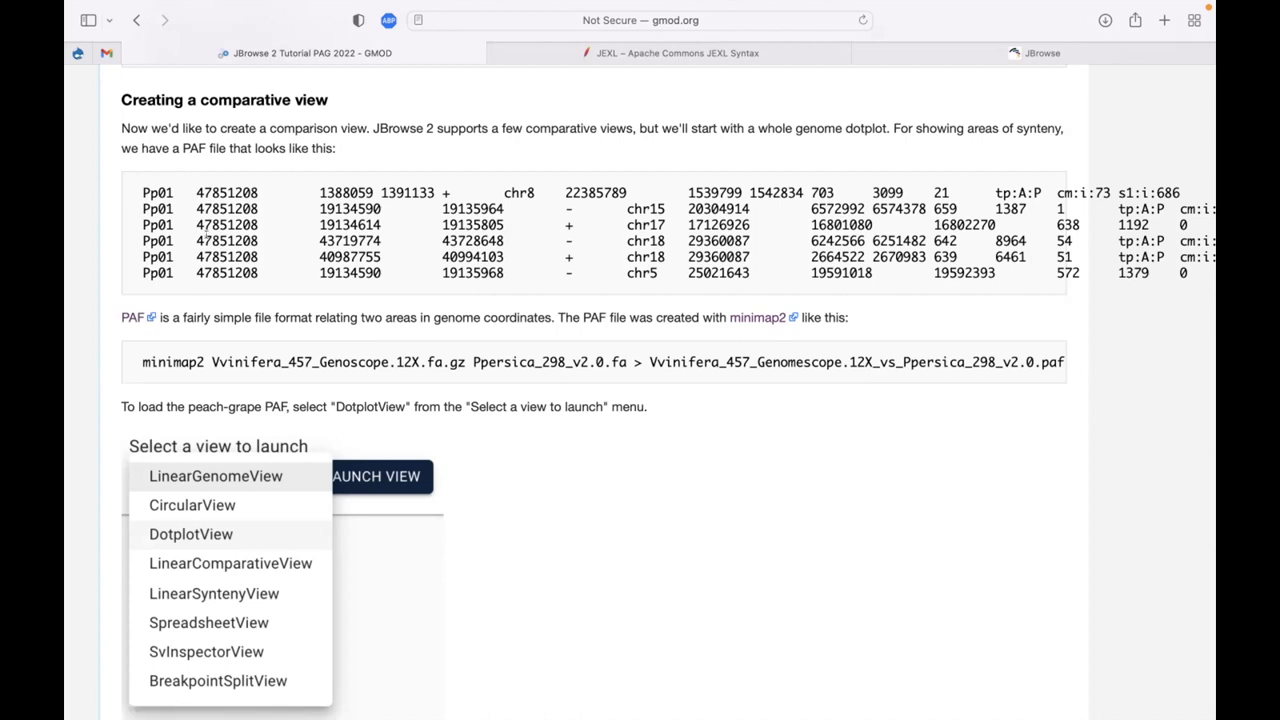
# Examine the tutorial's sample PAF rows, the minimap2 command and the instructions for launching a dotplot with Peach and Grape
pyautogui.moveTo(136, 186); pyautogui.dragTo(685, 188)
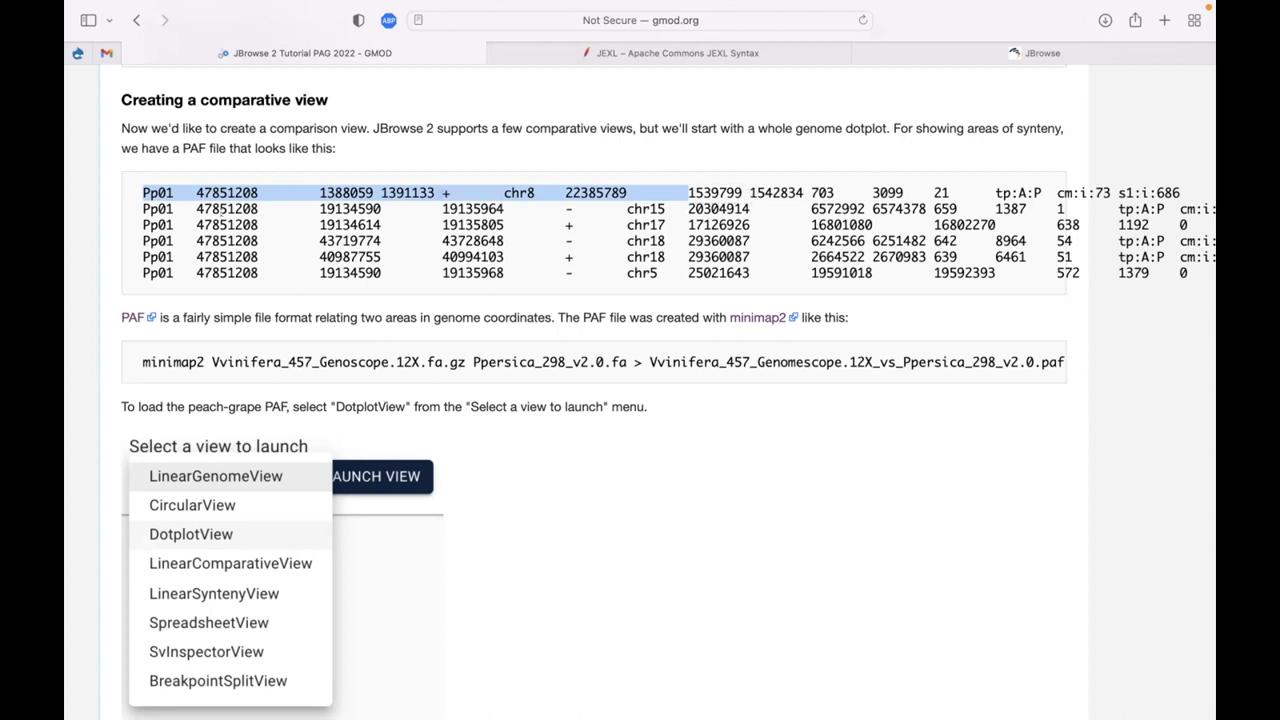
pyautogui.doubleClick(146, 190)
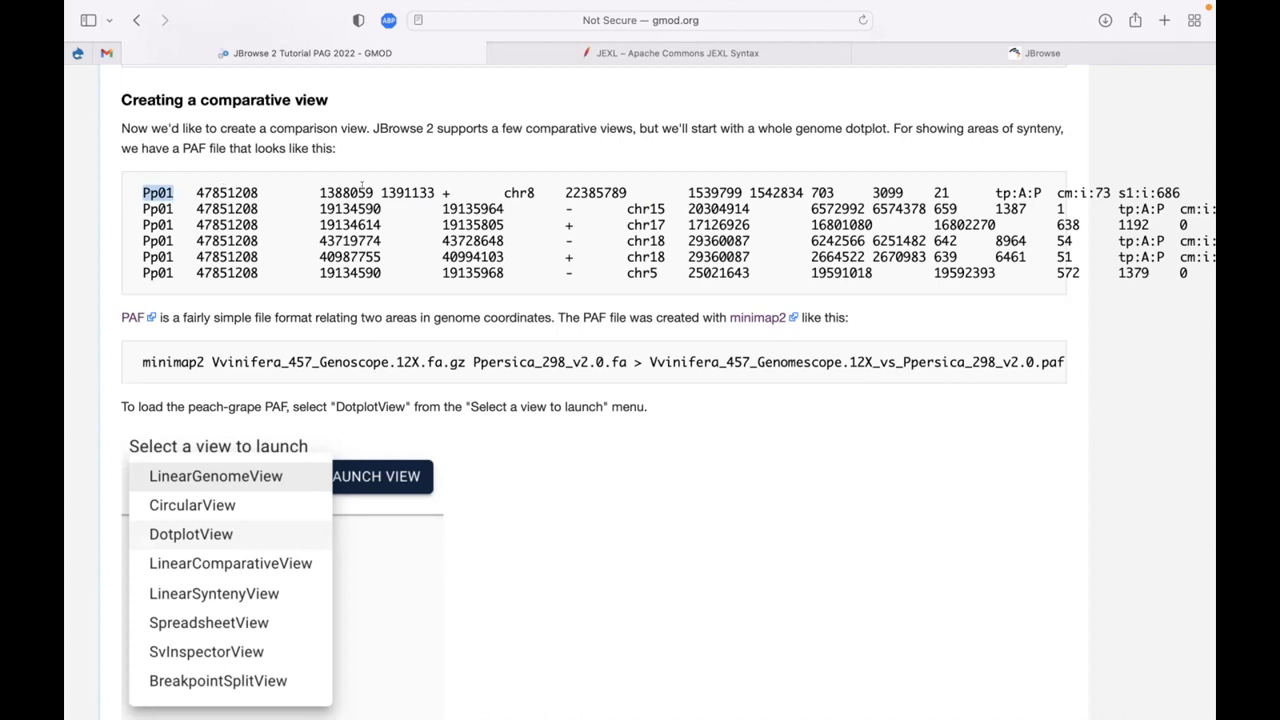
pyautogui.click(558, 185)
pyautogui.tripleClick(798, 364)
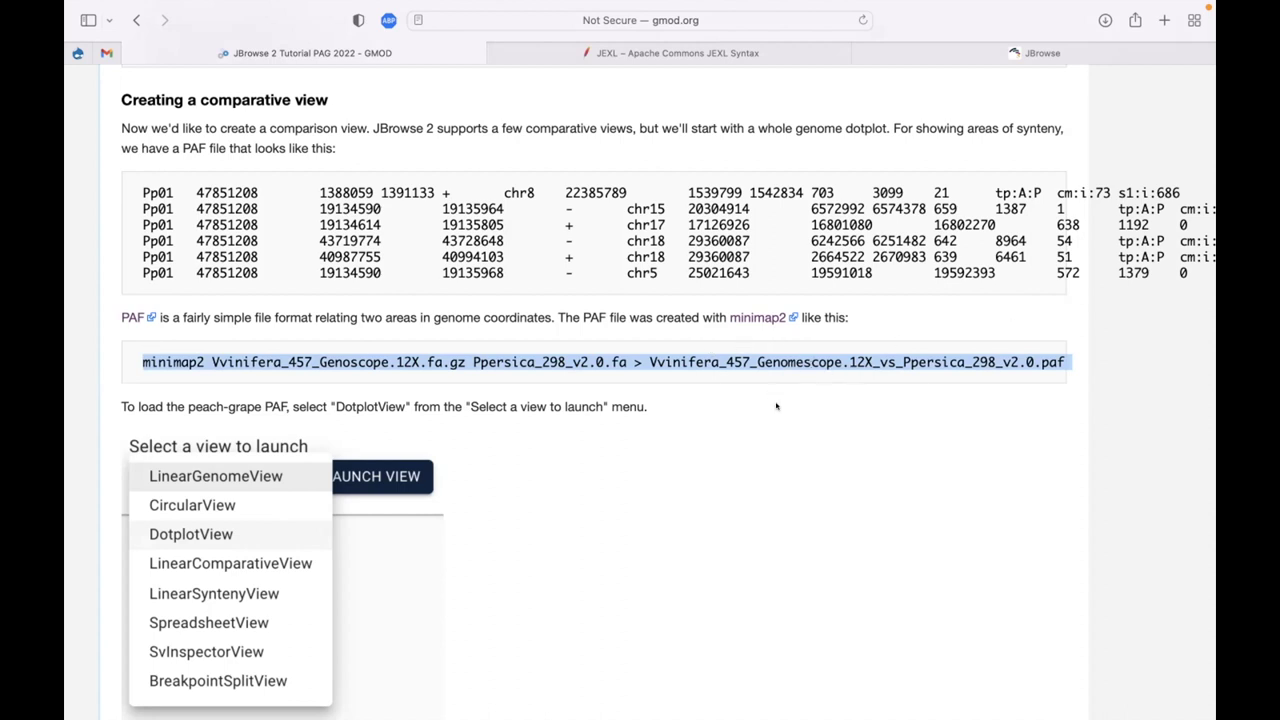
pyautogui.scroll(-3, 774, 400)
pyautogui.scroll(-5, 776, 406)
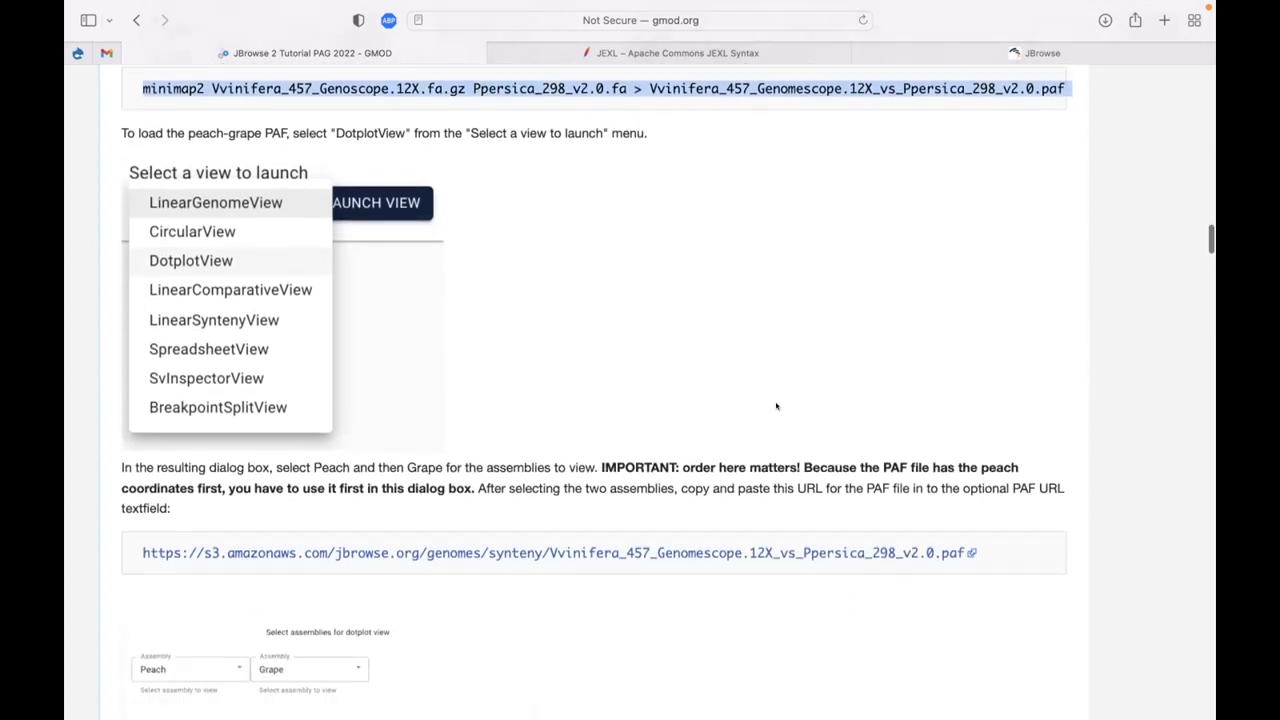
pyautogui.scroll(2, 776, 406)
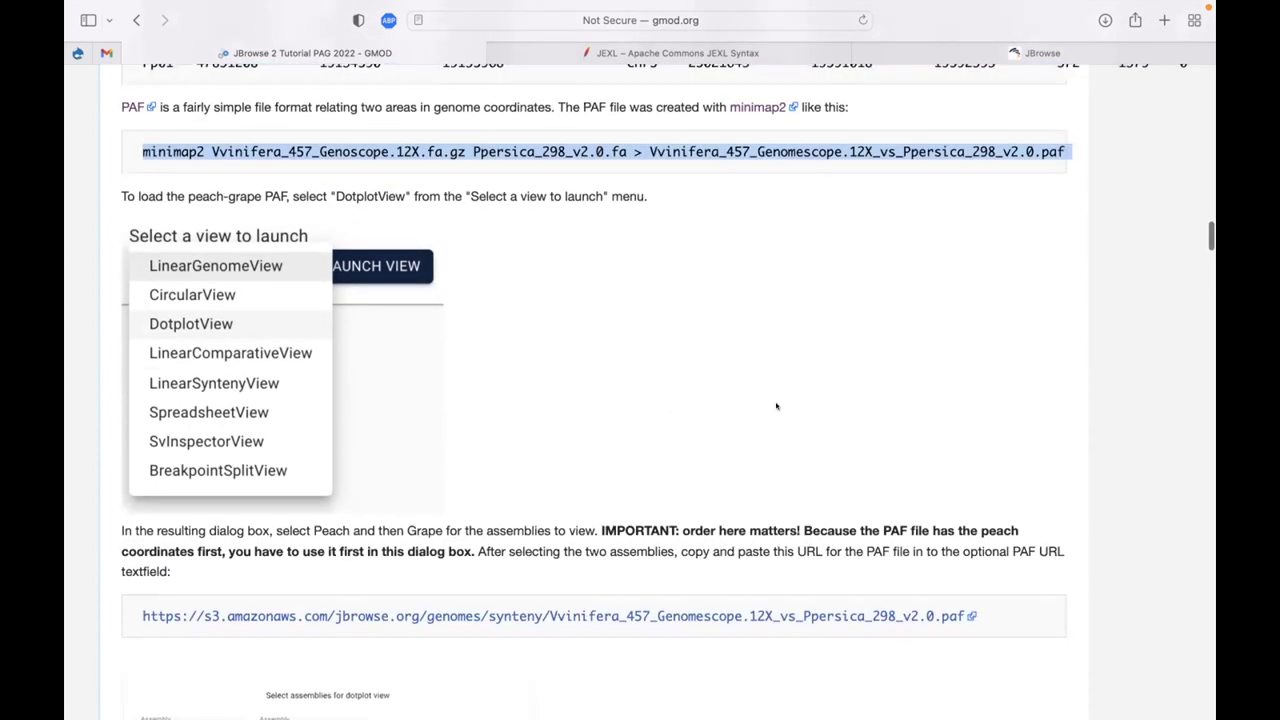
pyautogui.scroll(-2, 774, 406)
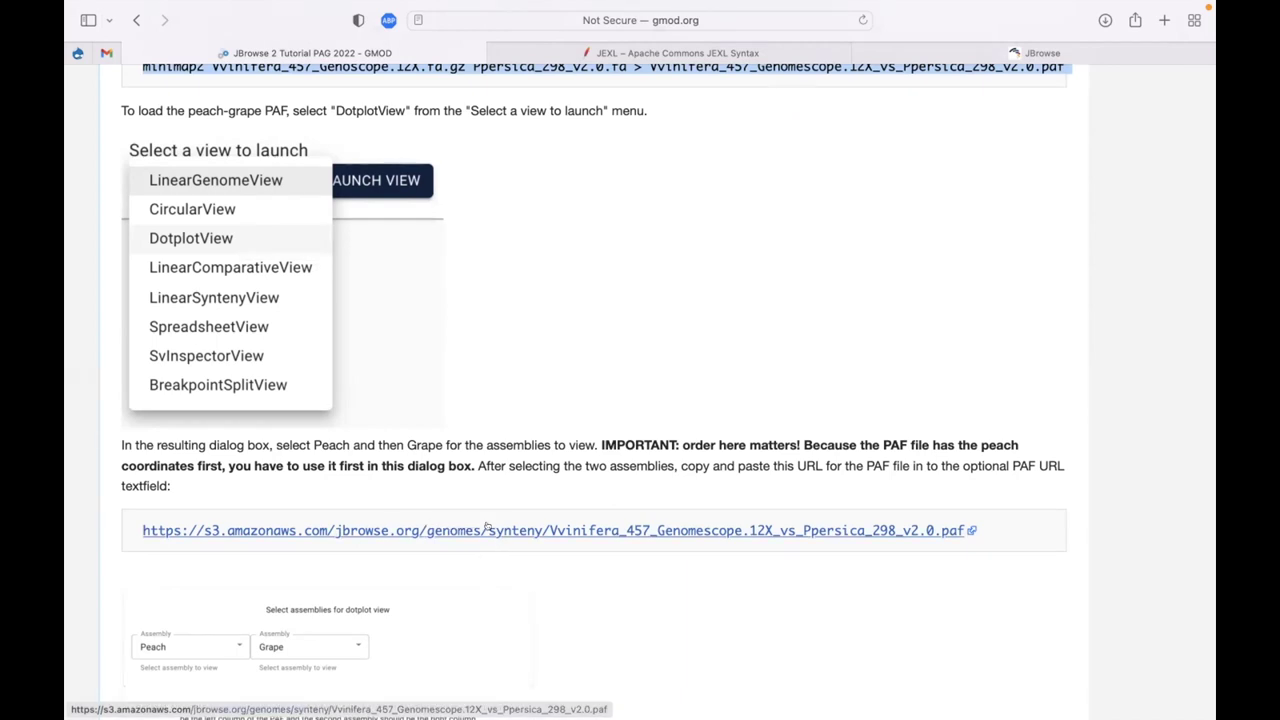
# Copy the link address of the peach-grape PAF file, Vvinifera_457_Genomescope.12X_vs_Ppersica_298_v2.0.paf, from the tutorial
pyautogui.press('ctrl')
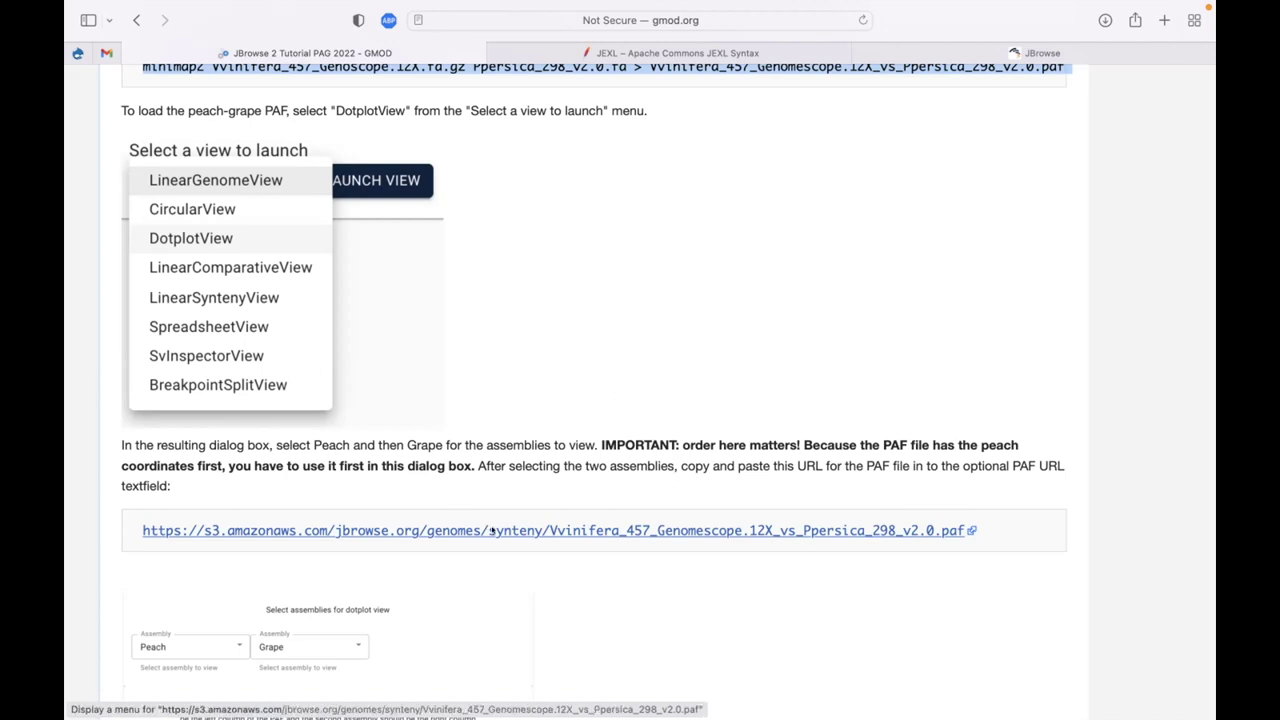
pyautogui.keyDown('ctrl'); pyautogui.click(491, 531); pyautogui.keyUp('ctrl')
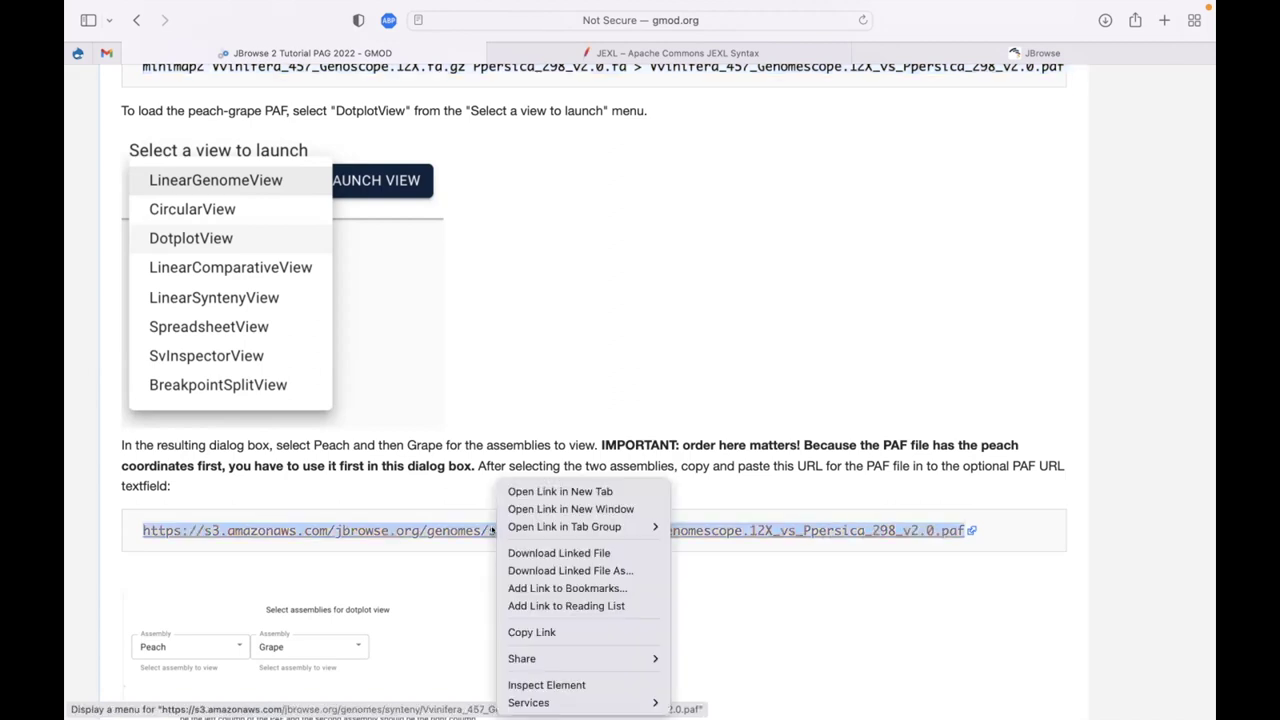
pyautogui.click(532, 634)
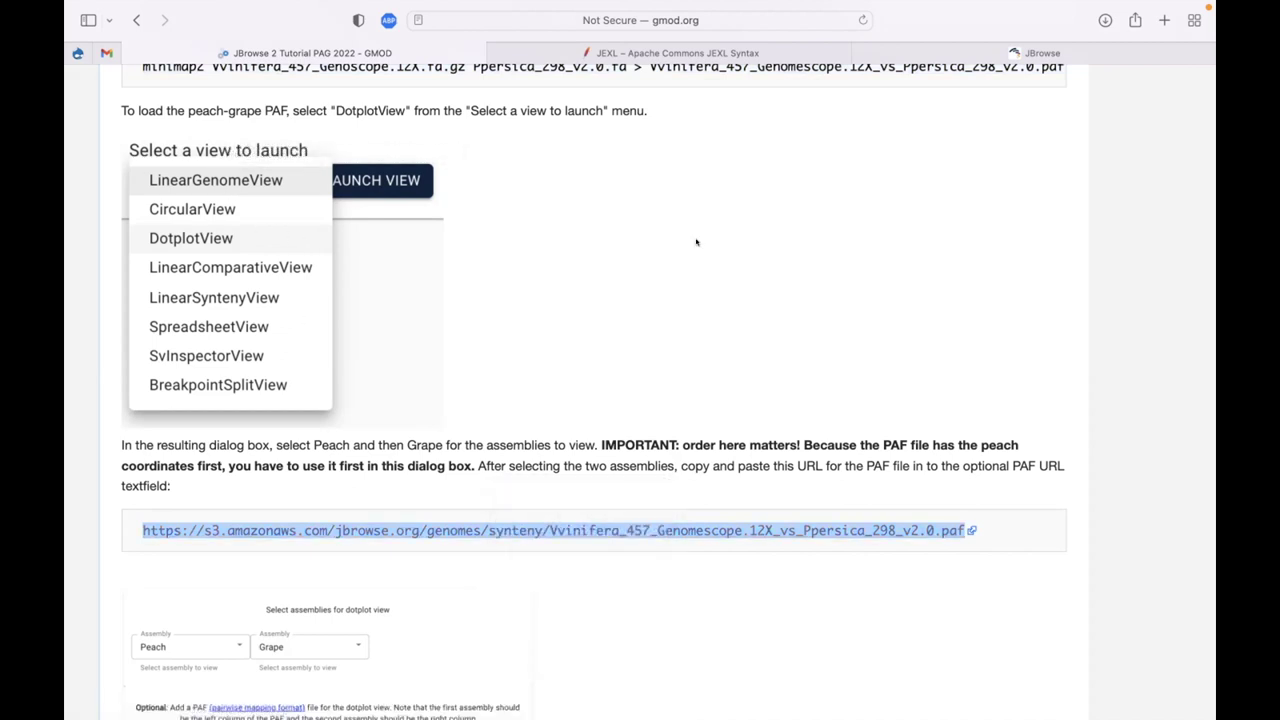
# Switch to JBrowse and launch a new DotplotView in the empty session
pyautogui.press('super+Tab')
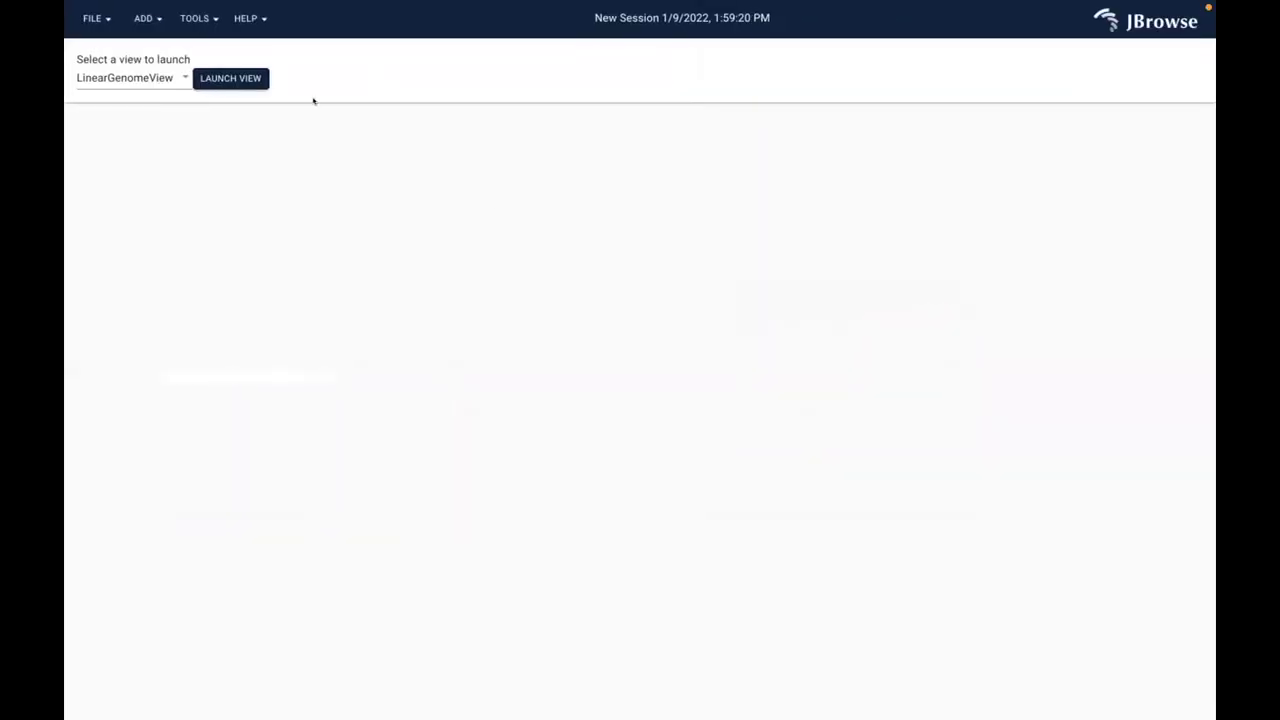
pyautogui.click(170, 78)
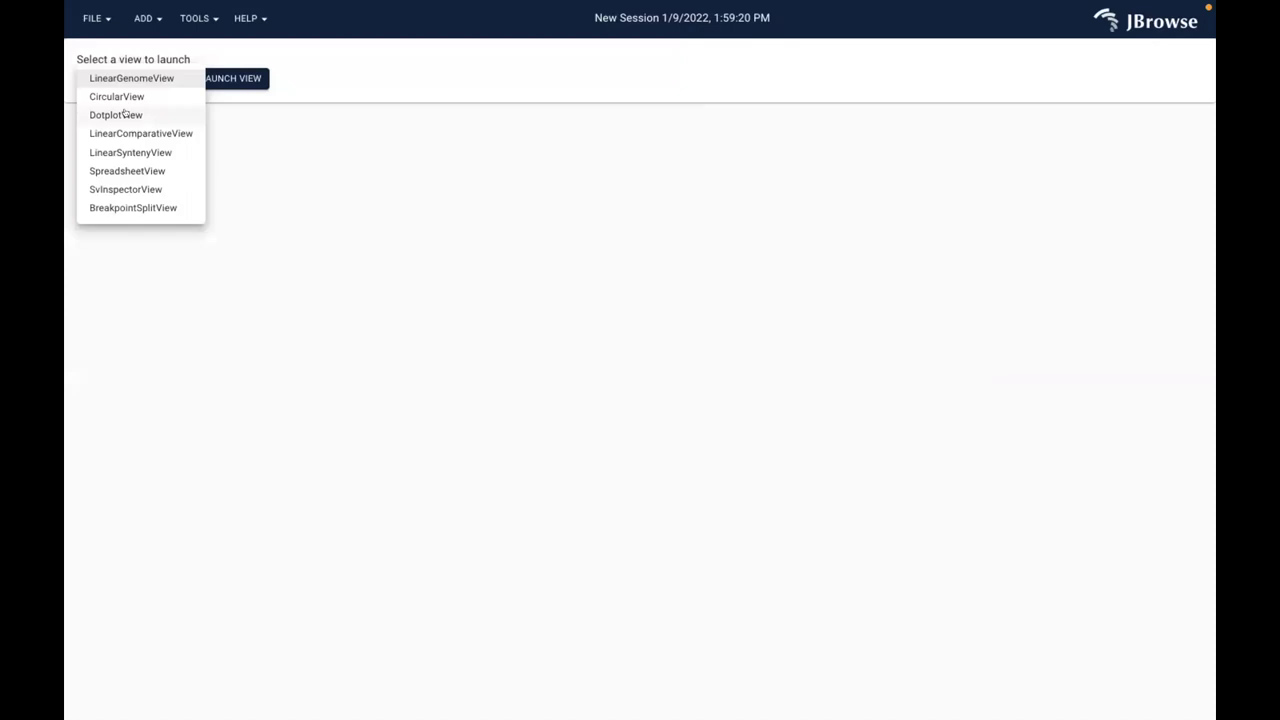
pyautogui.click(125, 114)
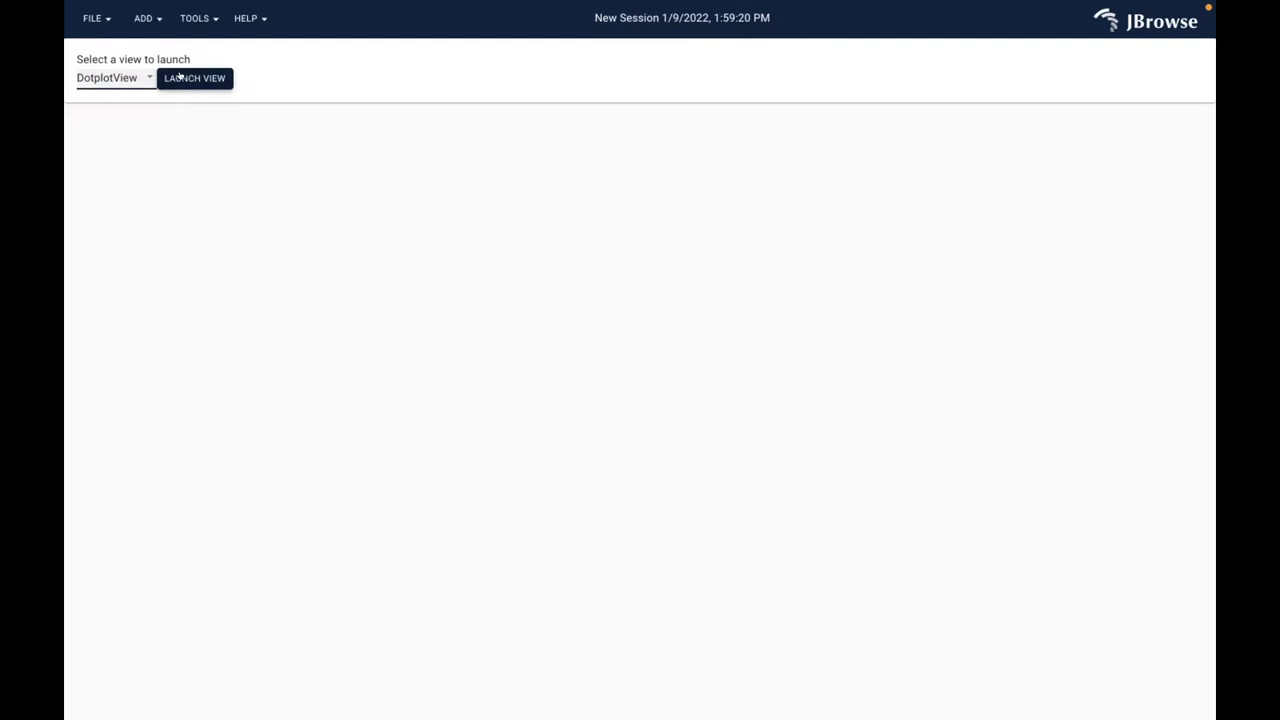
pyautogui.click(181, 76)
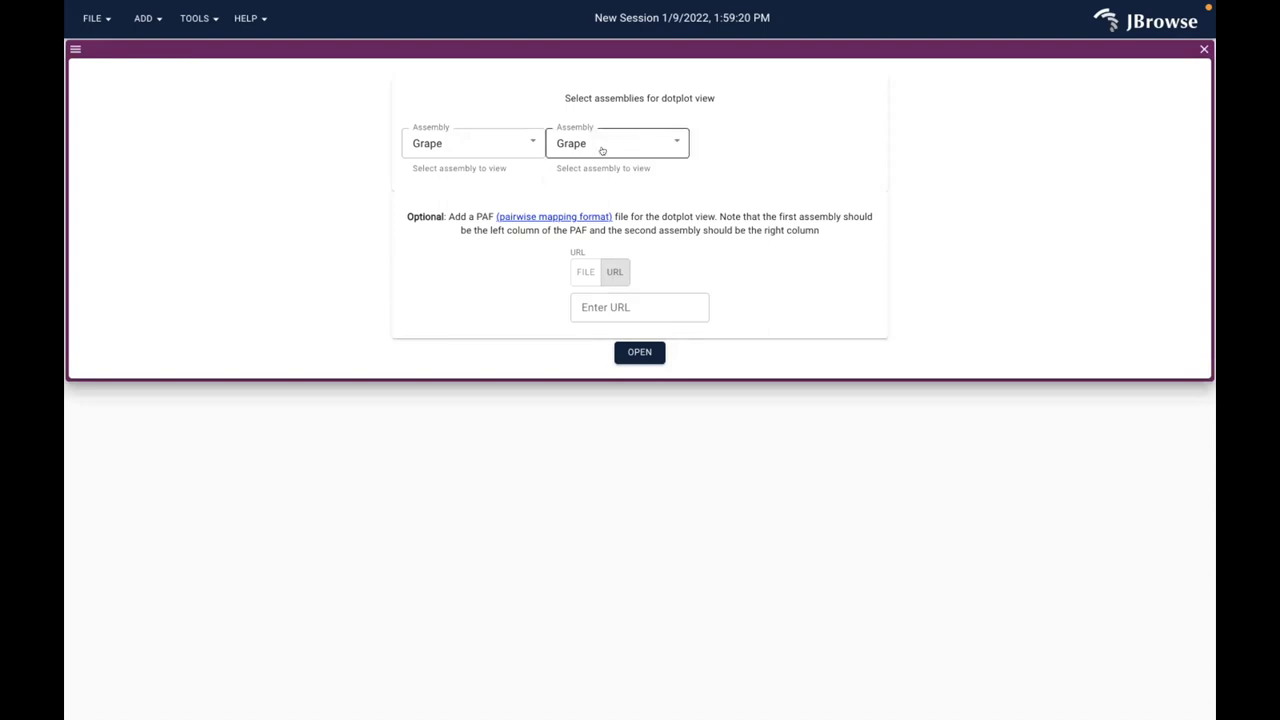
# Choose Peach as the first assembly with Grape as the second, paste the copied PAF URL, and open the dotplot
pyautogui.click(433, 142)
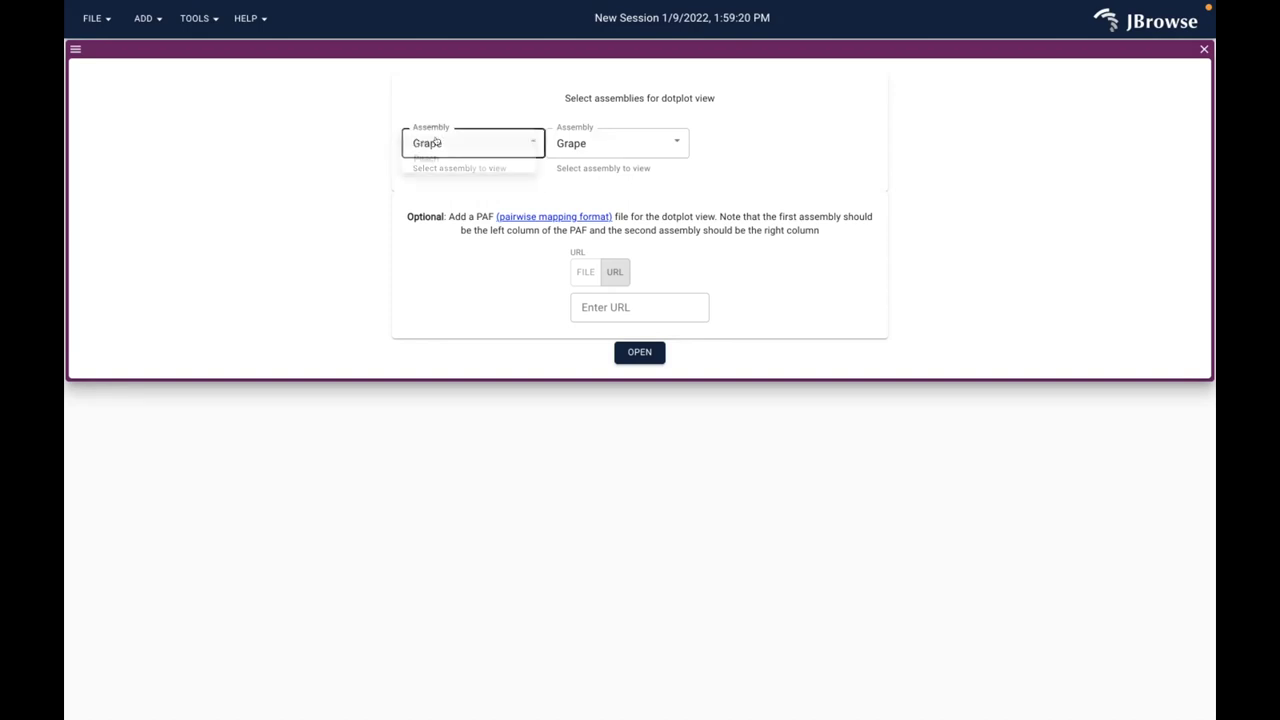
pyautogui.click(427, 160)
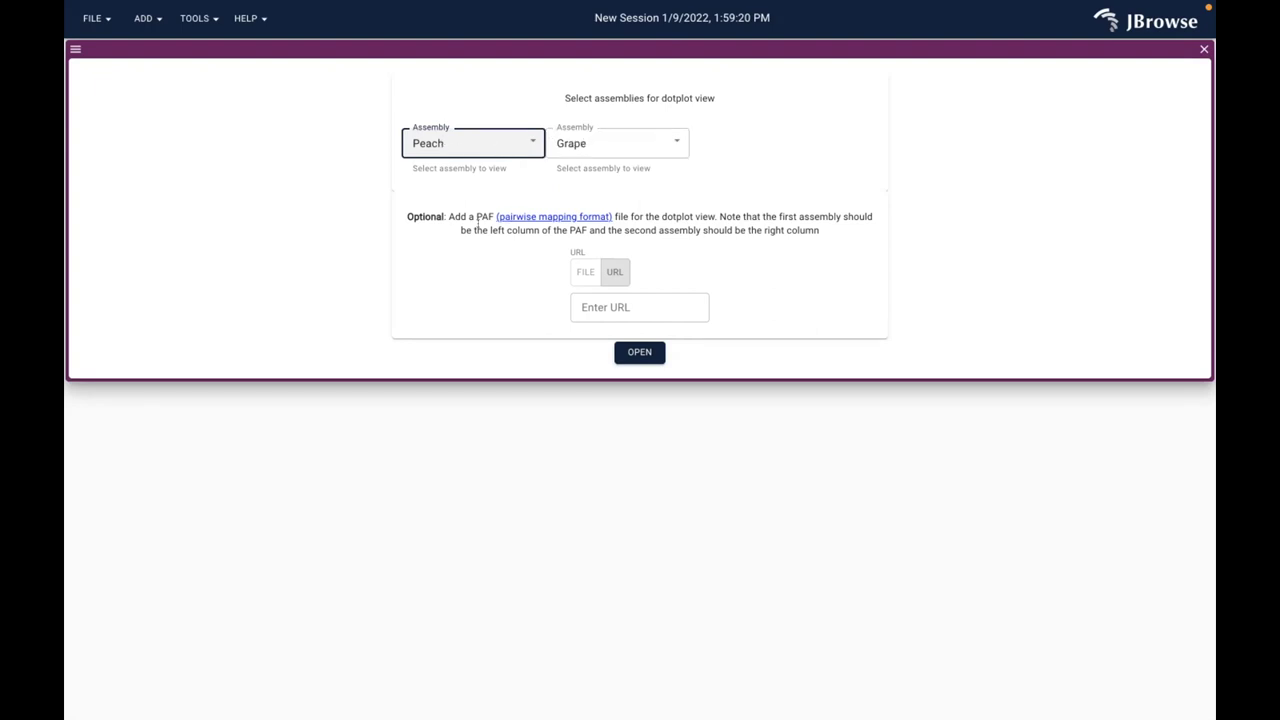
pyautogui.click(608, 272)
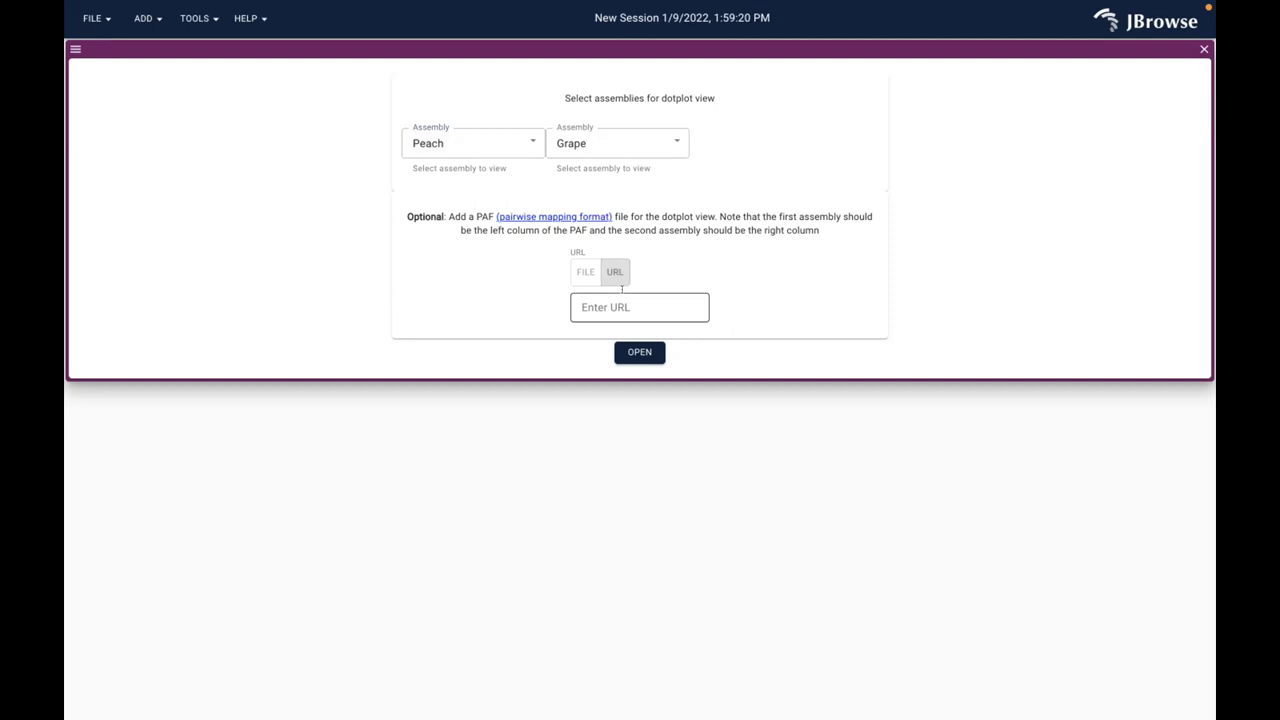
pyautogui.click(597, 307)
pyautogui.hotkey('ctrl', 'v')
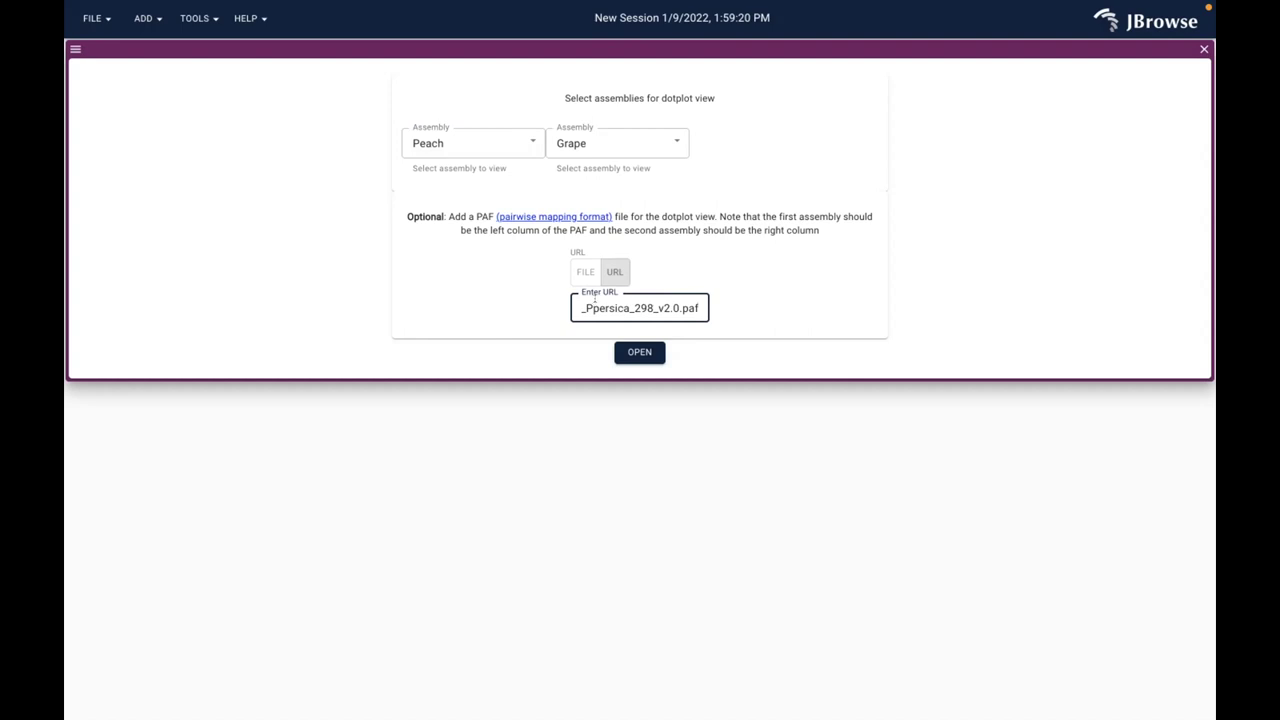
pyautogui.click(638, 352)
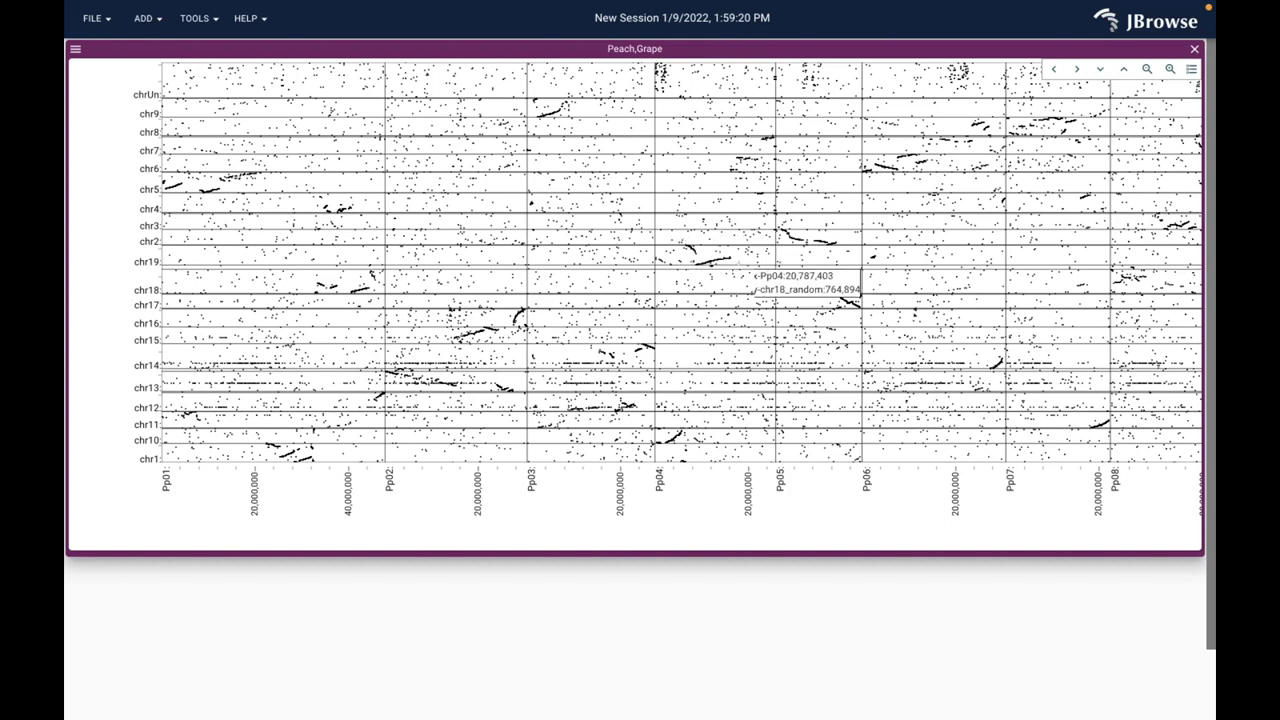
# Zoom the dotplot in on the region spanning about 7.77 to 11.71 Mb of Pp04 and grape chr19
pyautogui.moveTo(689, 248); pyautogui.dragTo(708, 266)
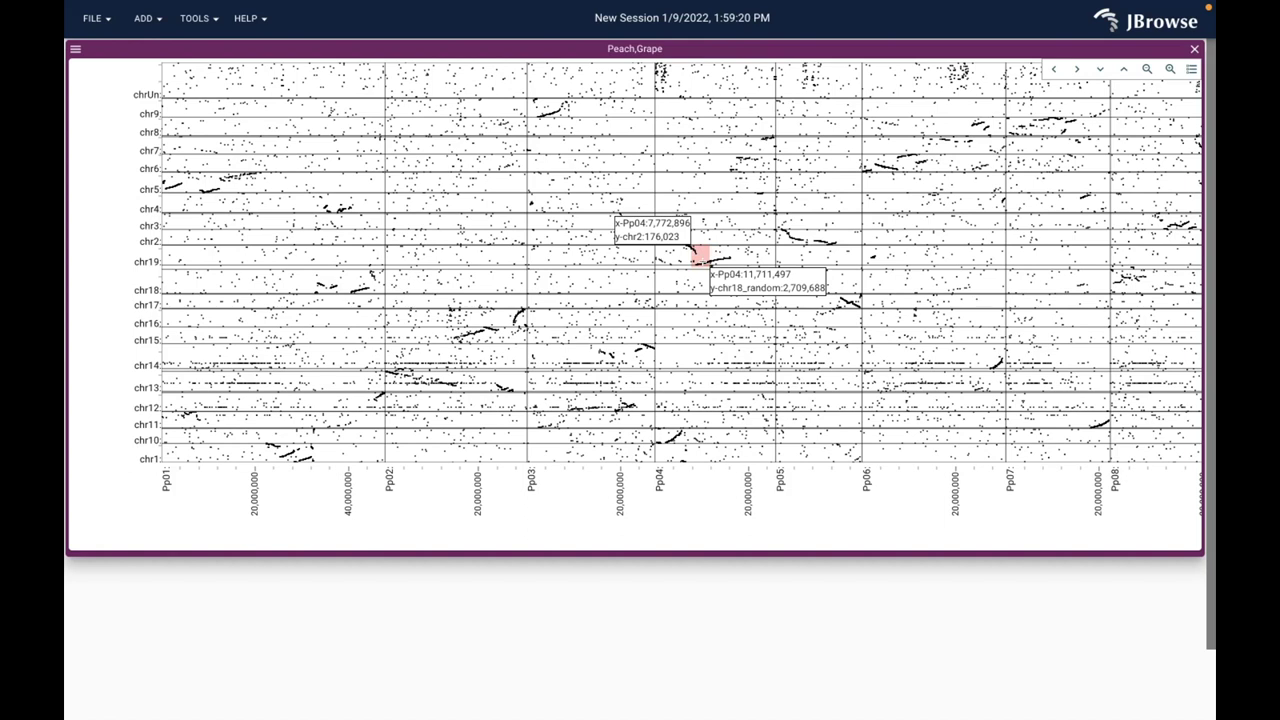
pyautogui.moveTo(708, 266); pyautogui.dragTo(709, 267)
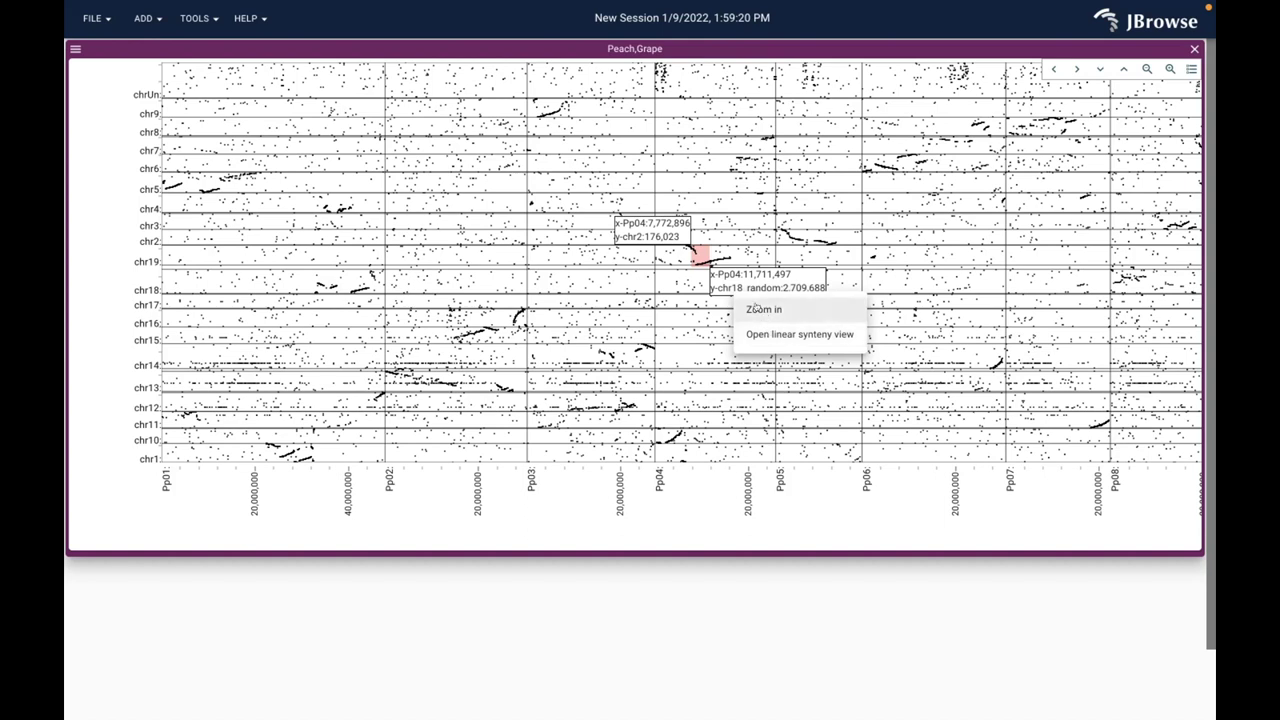
pyautogui.click(756, 308)
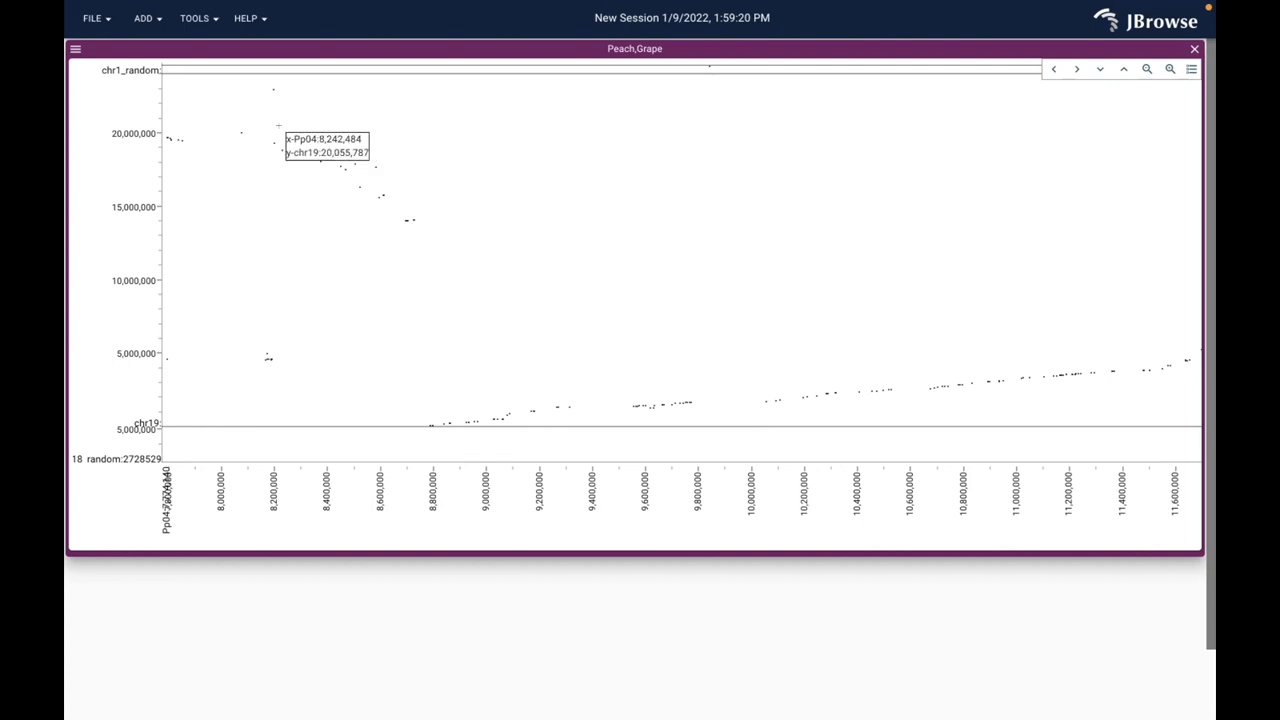
# Open a linear synteny view from the dotplot region covering about 8.24 to 9.32 Mb of Pp04 and most of chr19
pyautogui.moveTo(285, 132); pyautogui.dragTo(558, 452)
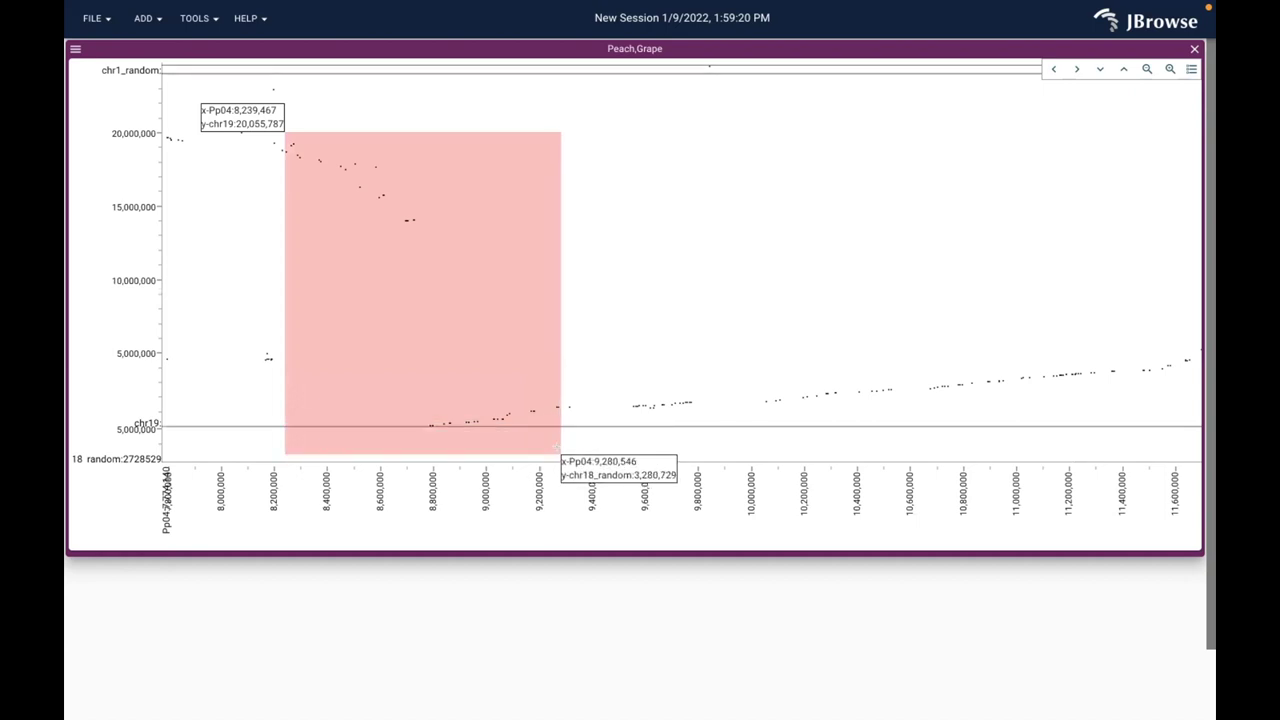
pyautogui.moveTo(556, 446)
pyautogui.mouseDown()
pyautogui.moveTo(571, 402)
pyautogui.moveTo(568, 446)
pyautogui.mouseUp()
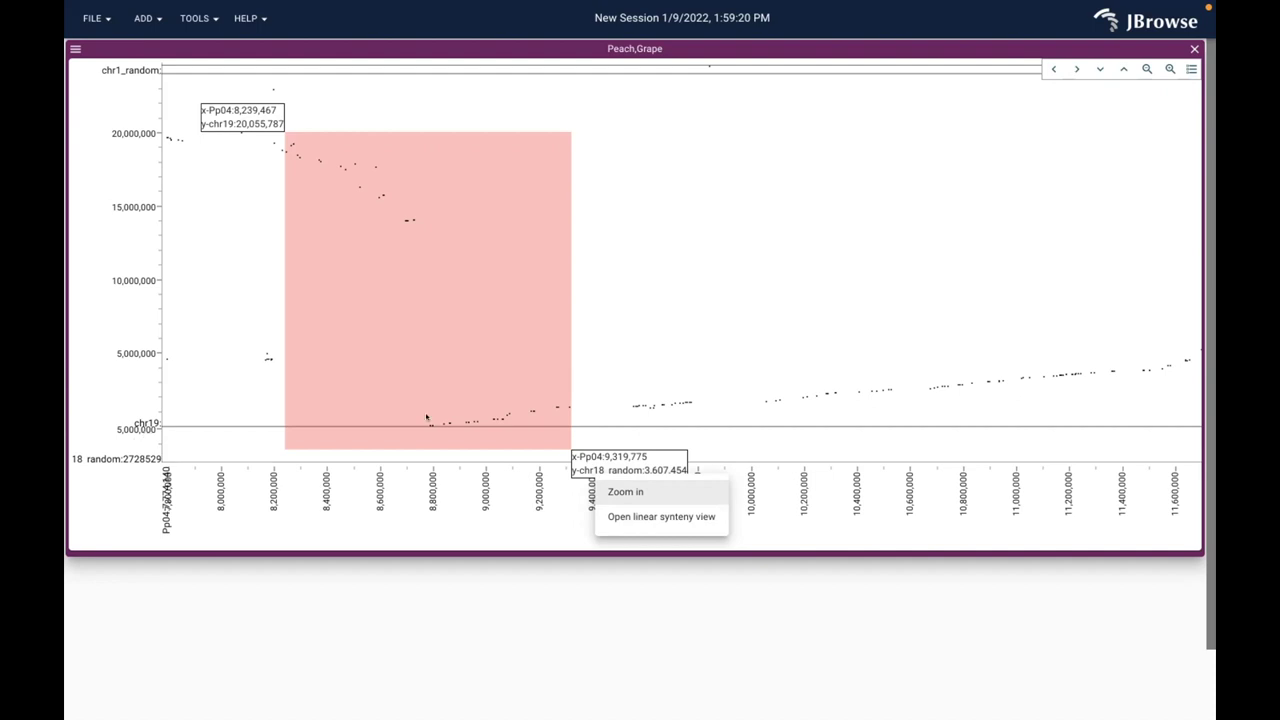
pyautogui.click(636, 516)
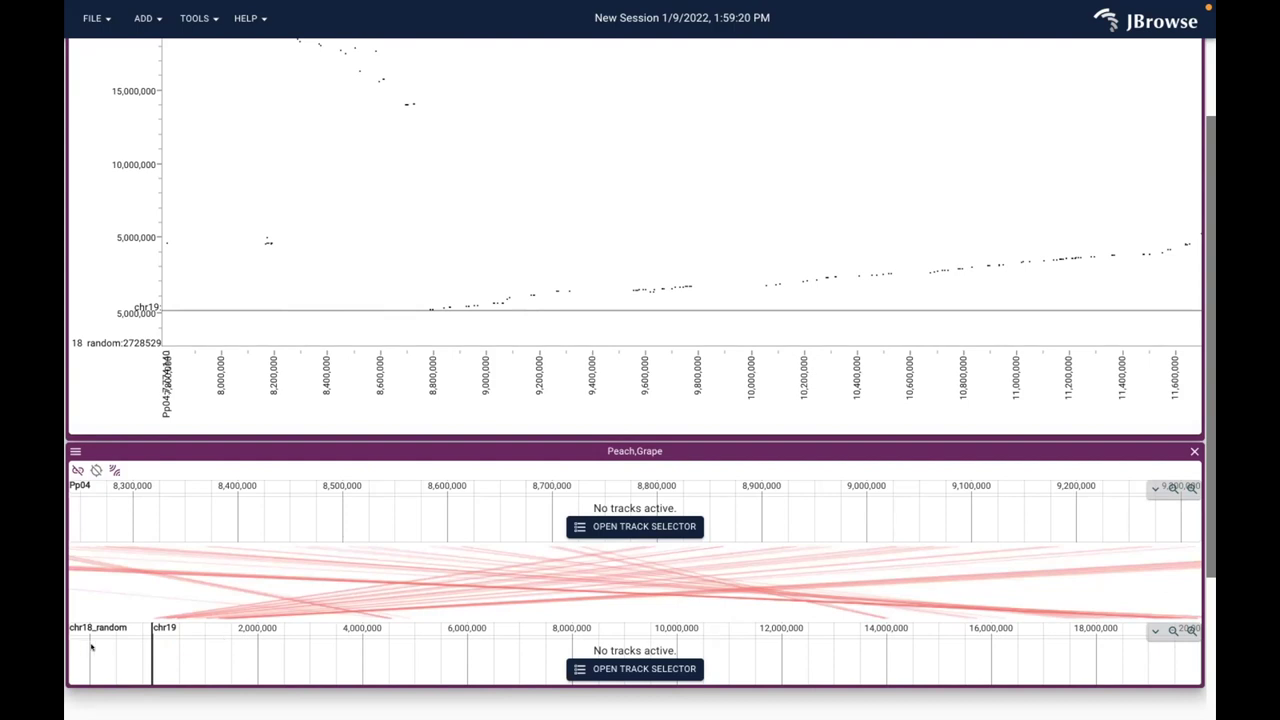
# Zoom the grape row of the synteny view to chr19 from about 62,000 to 2,153,000
pyautogui.moveTo(84, 646); pyautogui.dragTo(311, 660)
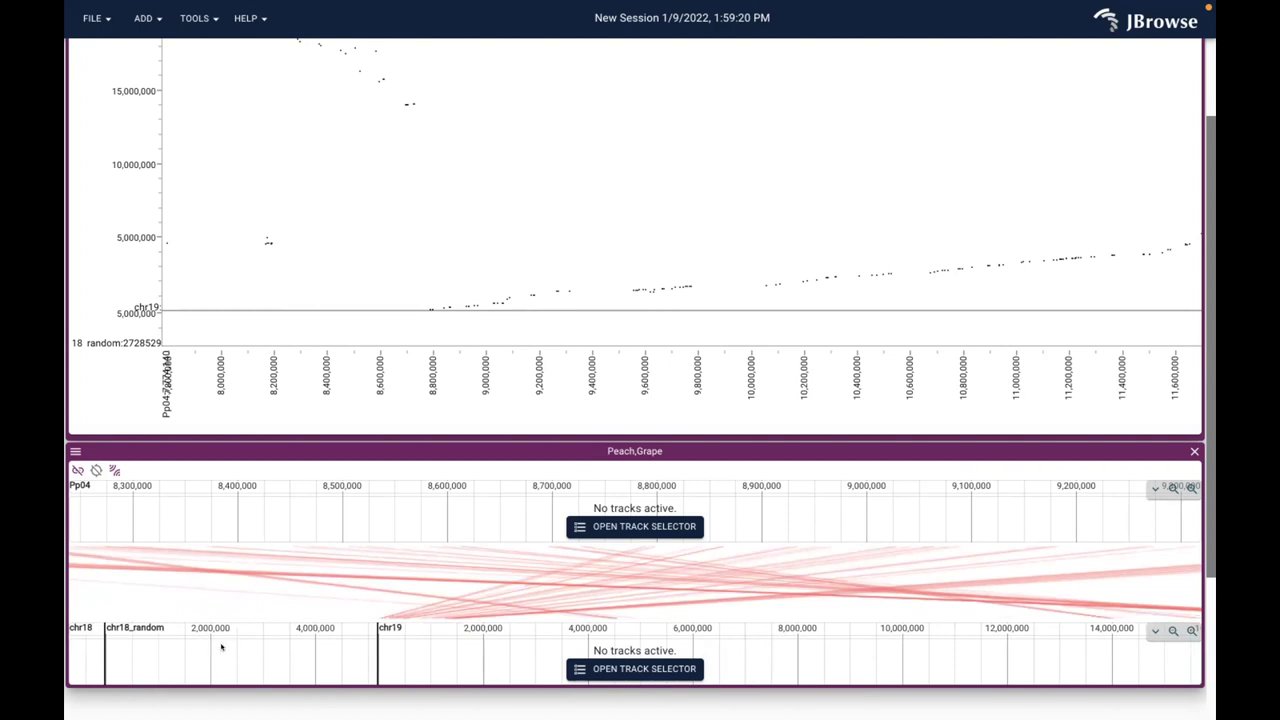
pyautogui.moveTo(126, 648); pyautogui.dragTo(58, 650)
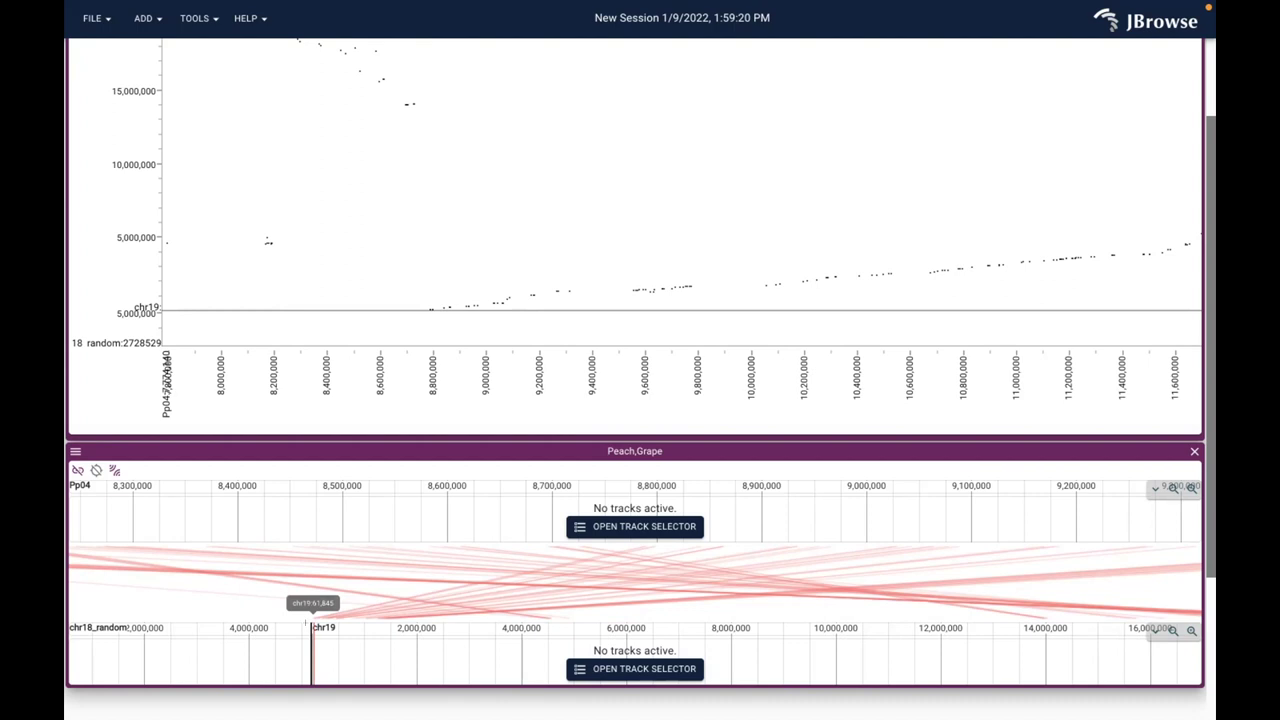
pyautogui.moveTo(312, 632); pyautogui.dragTo(421, 626)
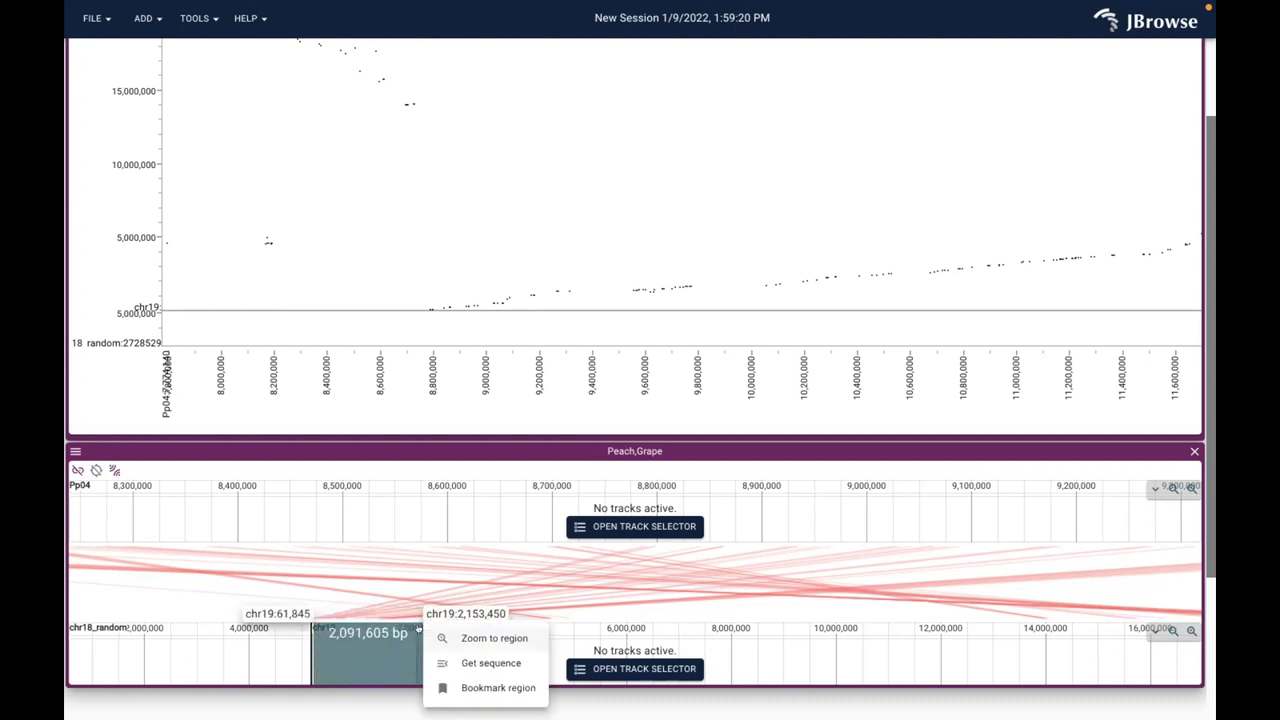
pyautogui.click(497, 638)
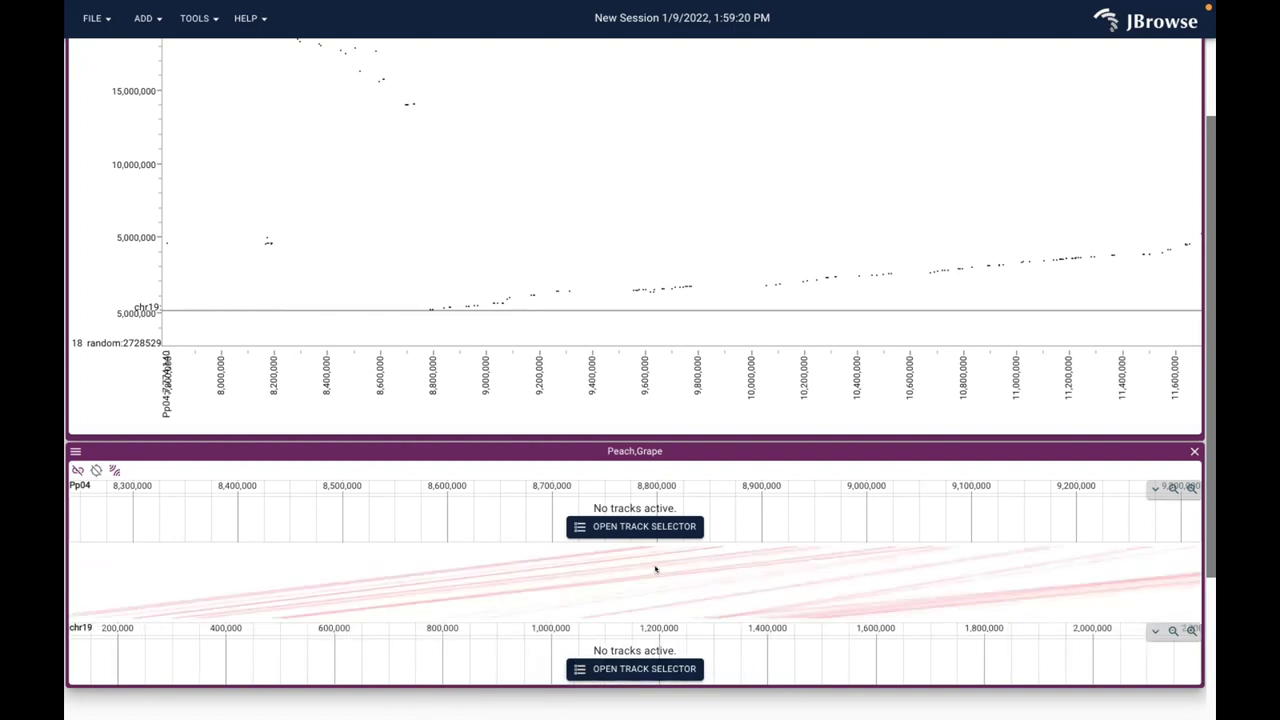
# Zoom the synteny view's grape row to chr19 about 9,300–1,327,000 and its peach row to Pp04 about 8,776,000–9,348,000
pyautogui.moveTo(849, 516); pyautogui.dragTo(315, 497)
pyautogui.moveTo(374, 663); pyautogui.dragTo(437, 674)
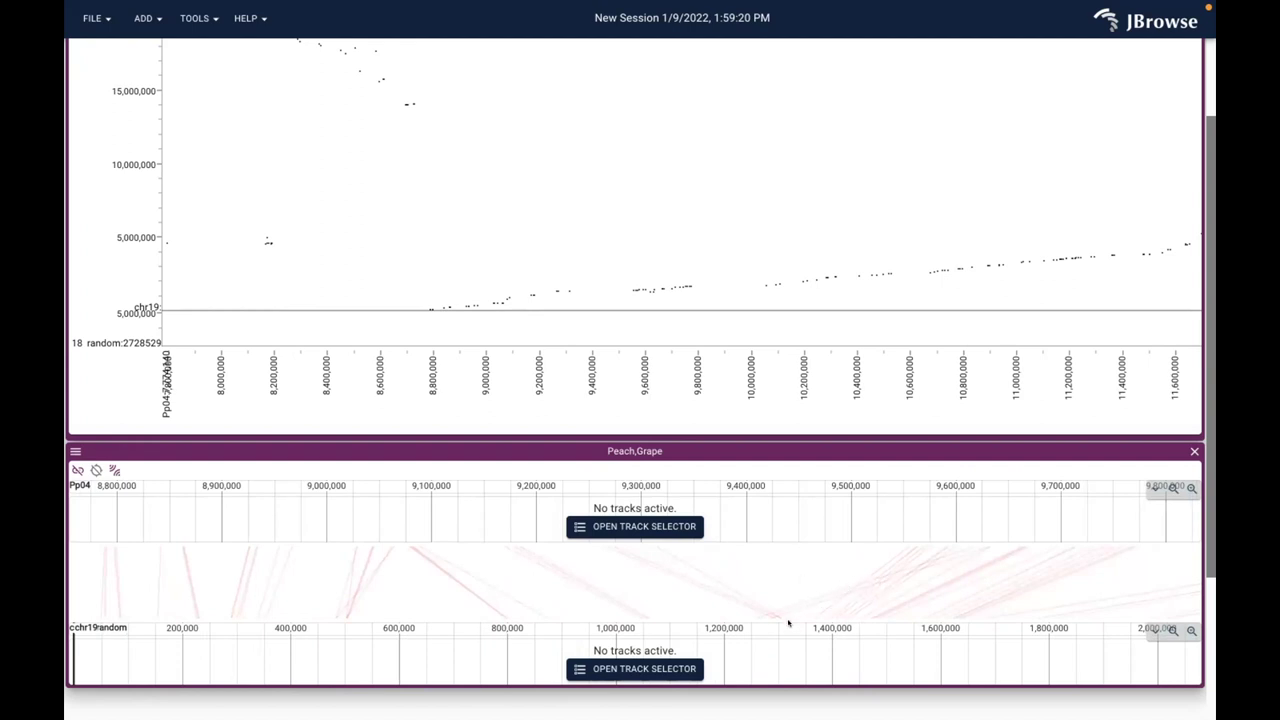
pyautogui.moveTo(790, 630); pyautogui.dragTo(74, 622)
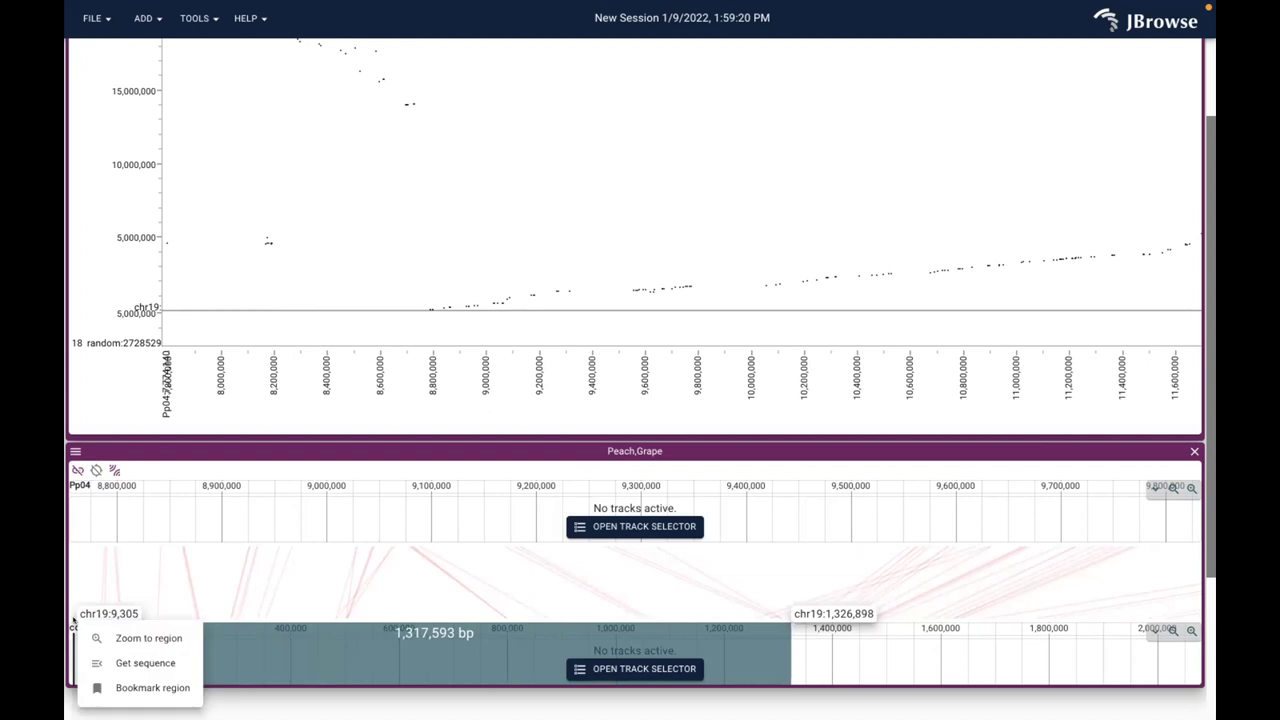
pyautogui.click(107, 634)
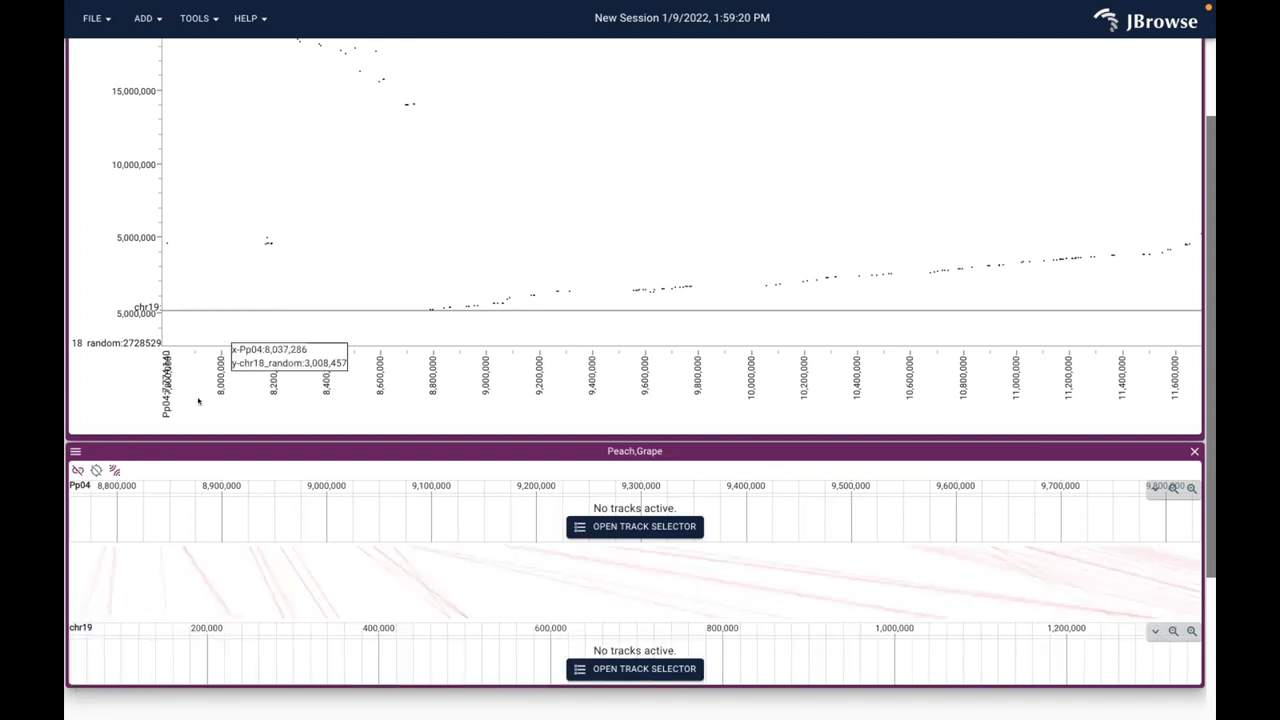
pyautogui.moveTo(91, 485); pyautogui.dragTo(690, 485)
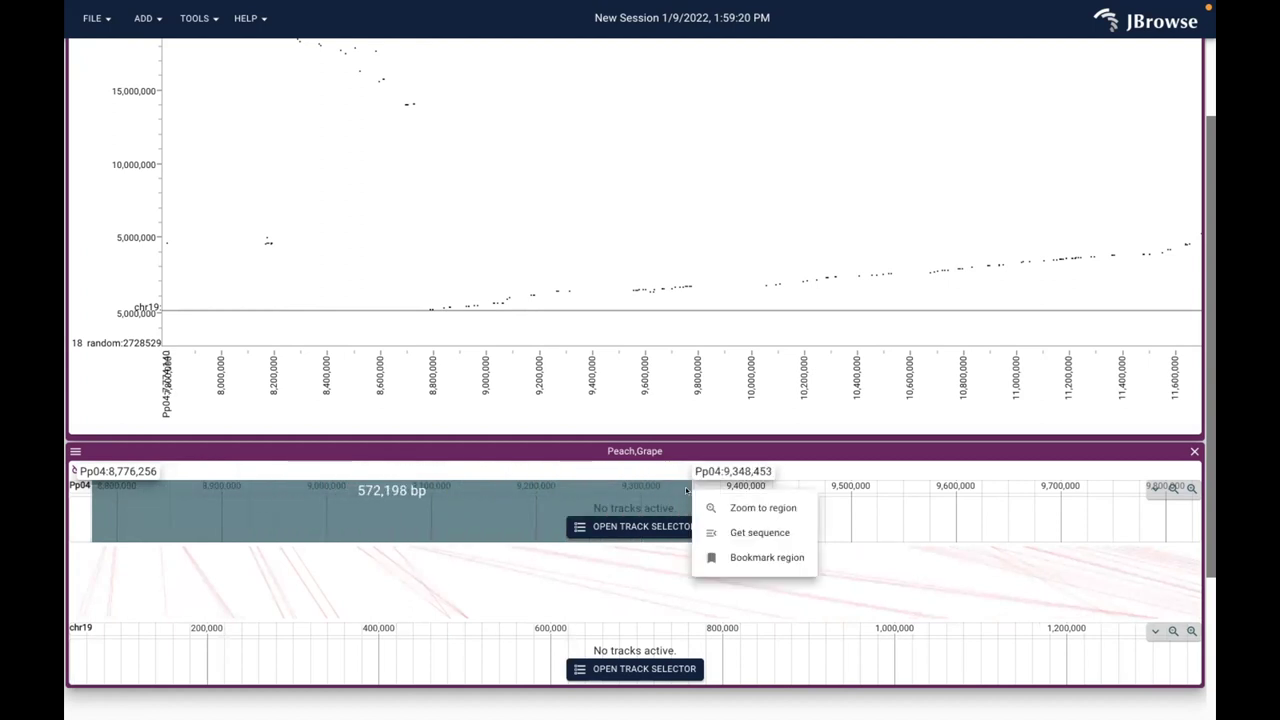
pyautogui.click(745, 508)
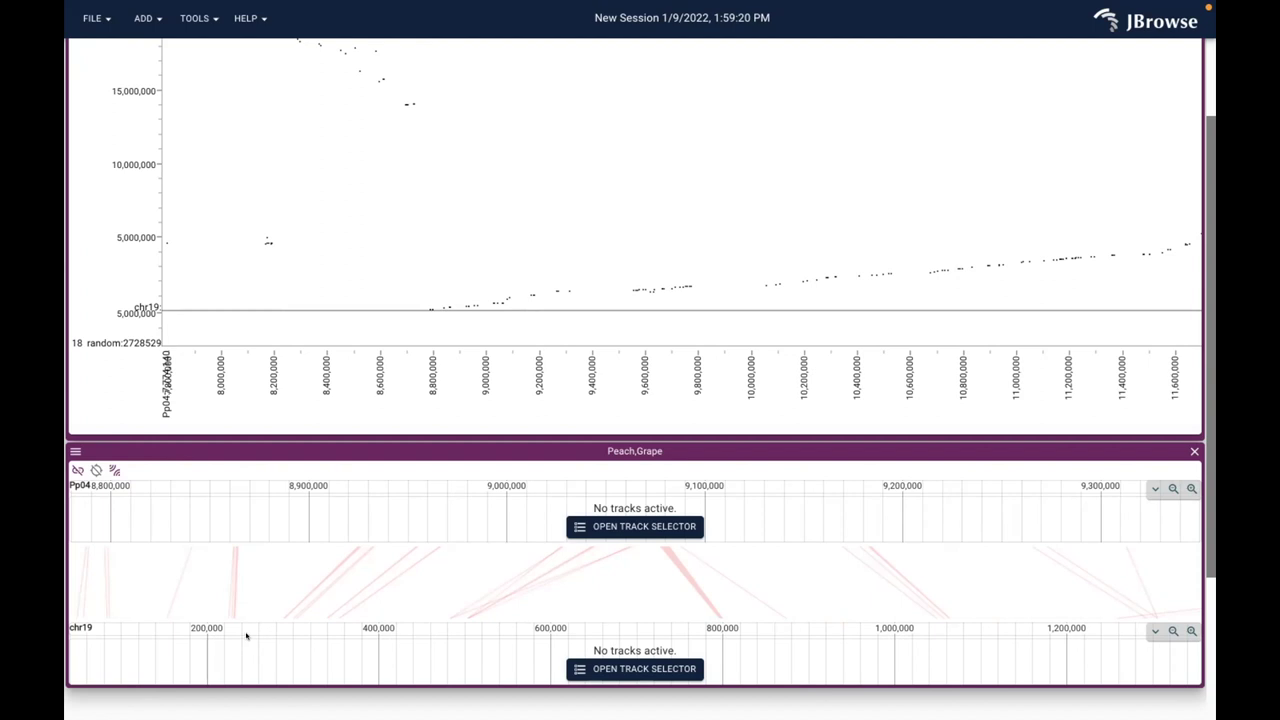
# Switch to the GMOD tutorial and copy the peach Ppersica_298_v2.1.gene.sorted.gff3.gz link from its "Adding gene annotations" section
pyautogui.press('super+Tab')
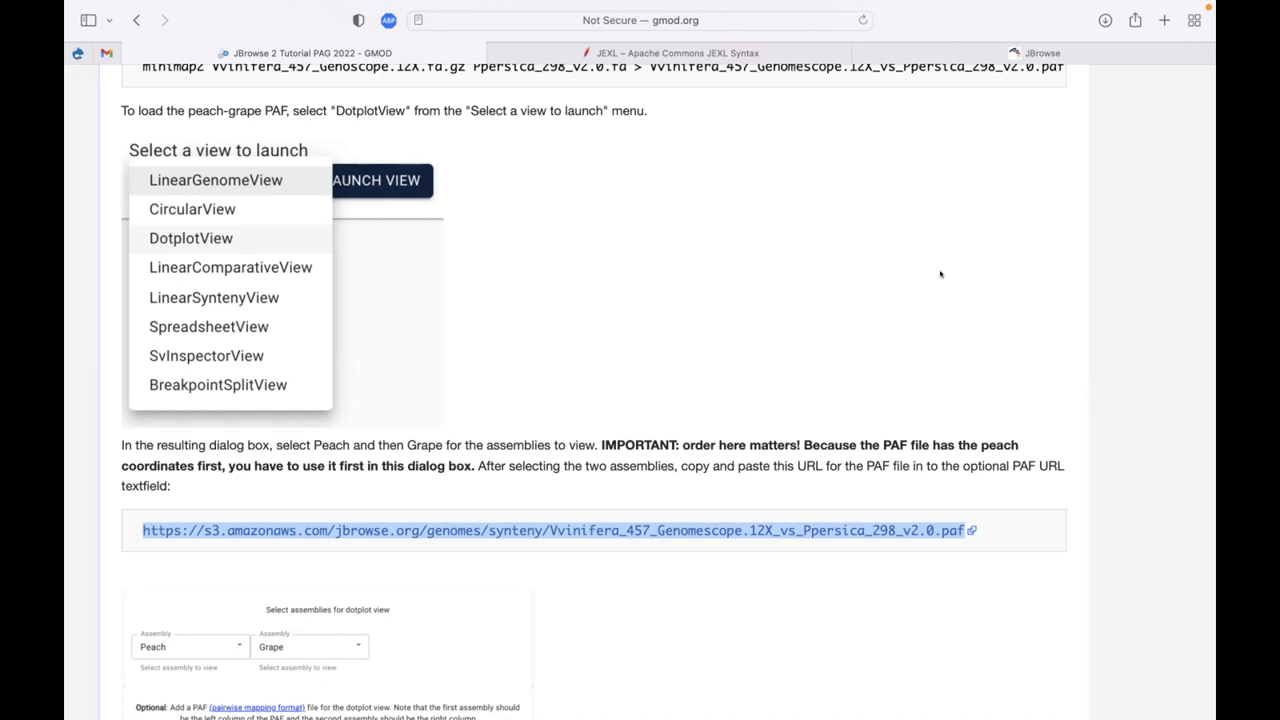
pyautogui.scroll(-1, 555, 330)
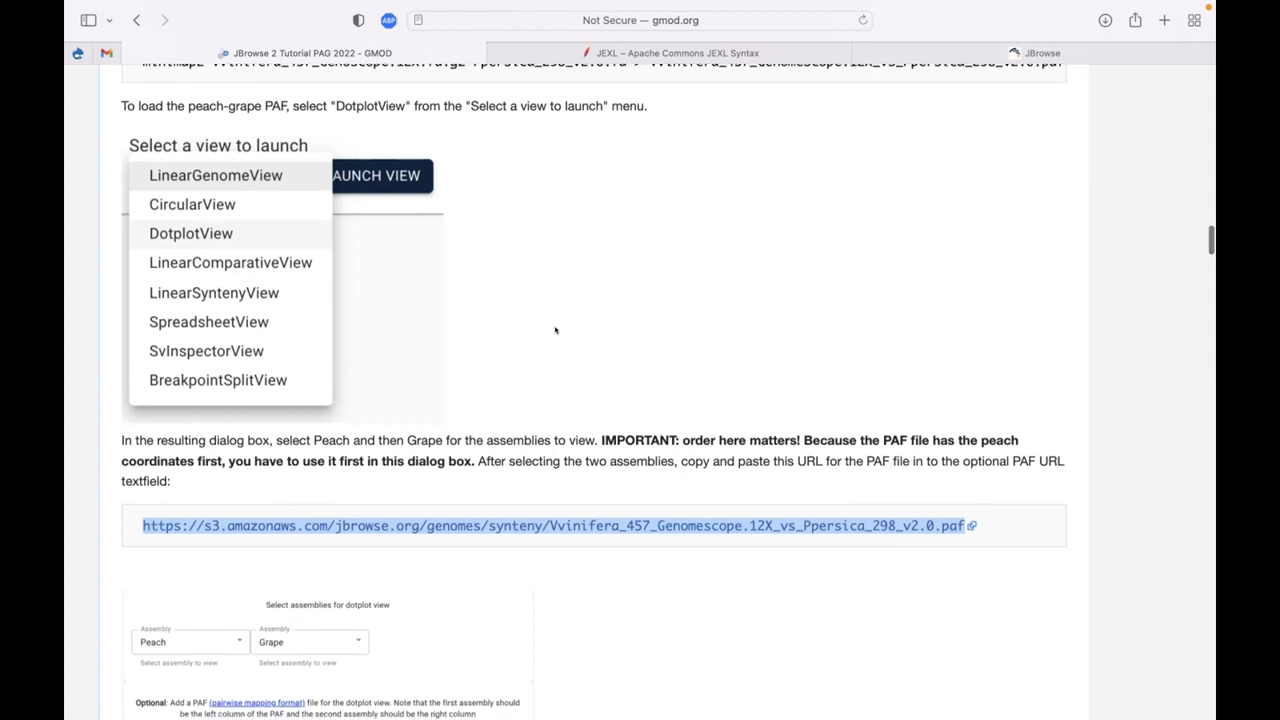
pyautogui.scroll(-10, 555, 330)
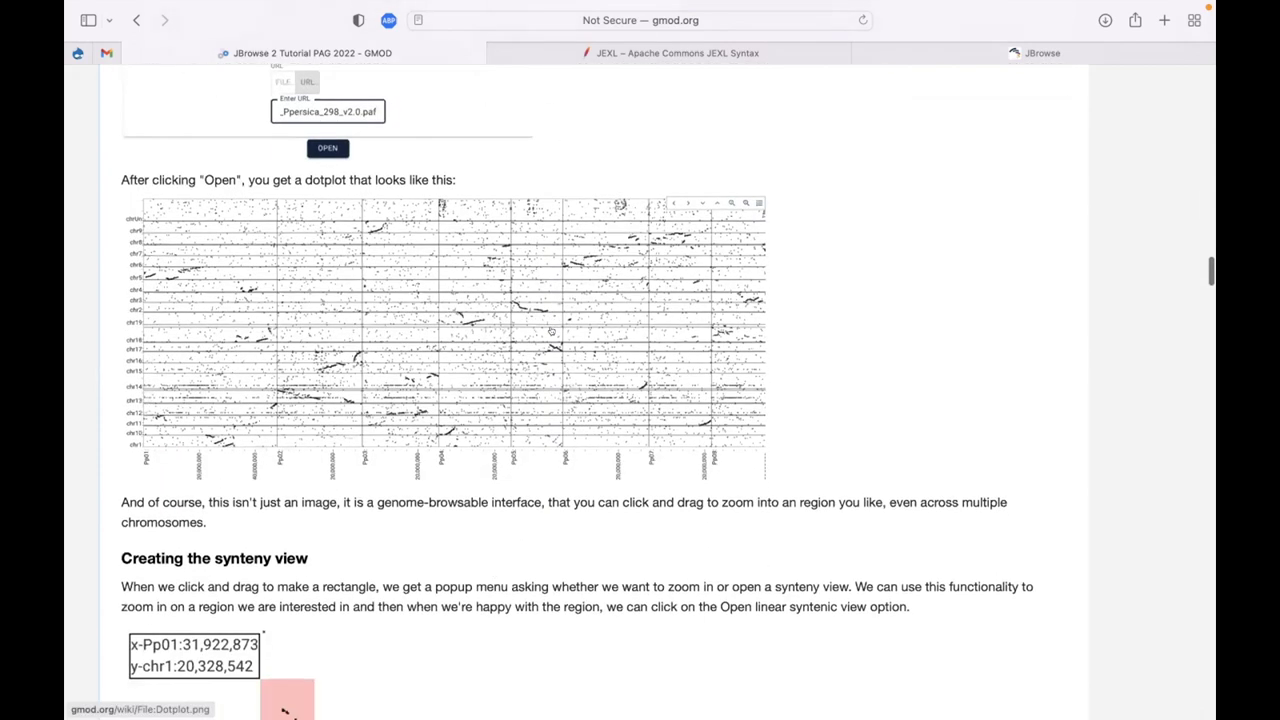
pyautogui.scroll(-5, 551, 331)
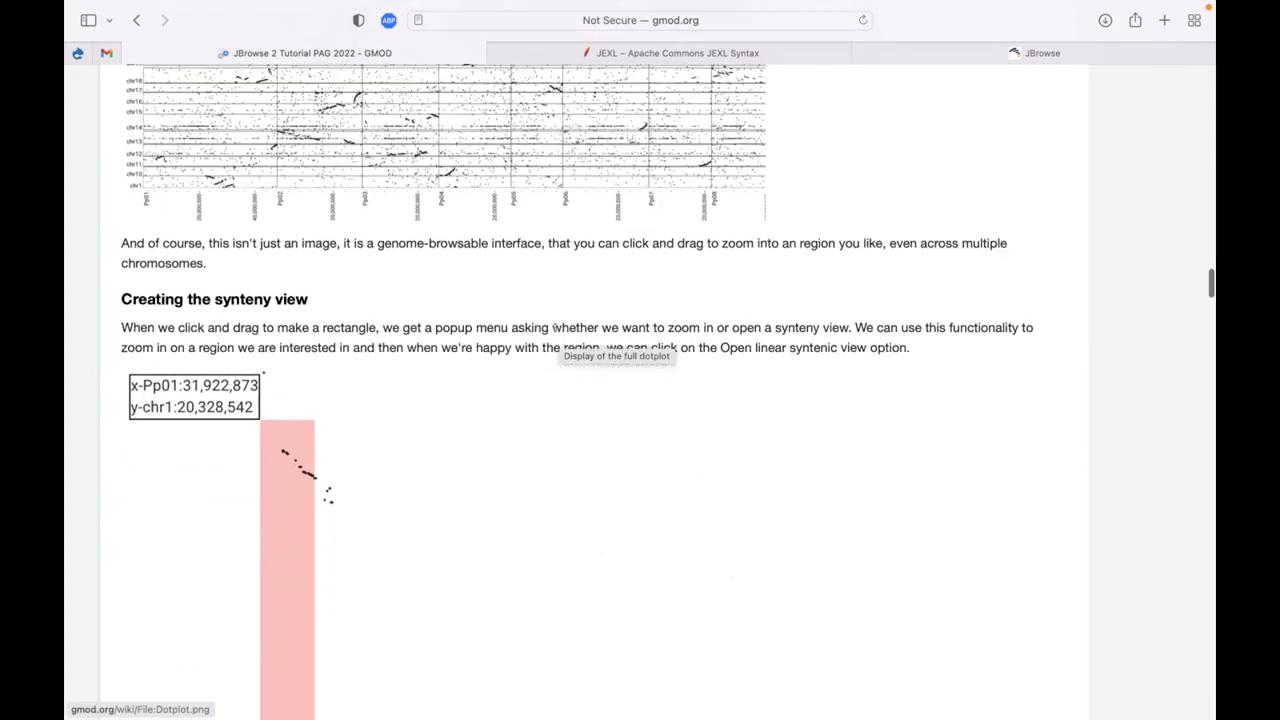
pyautogui.scroll(-5, 520, 315)
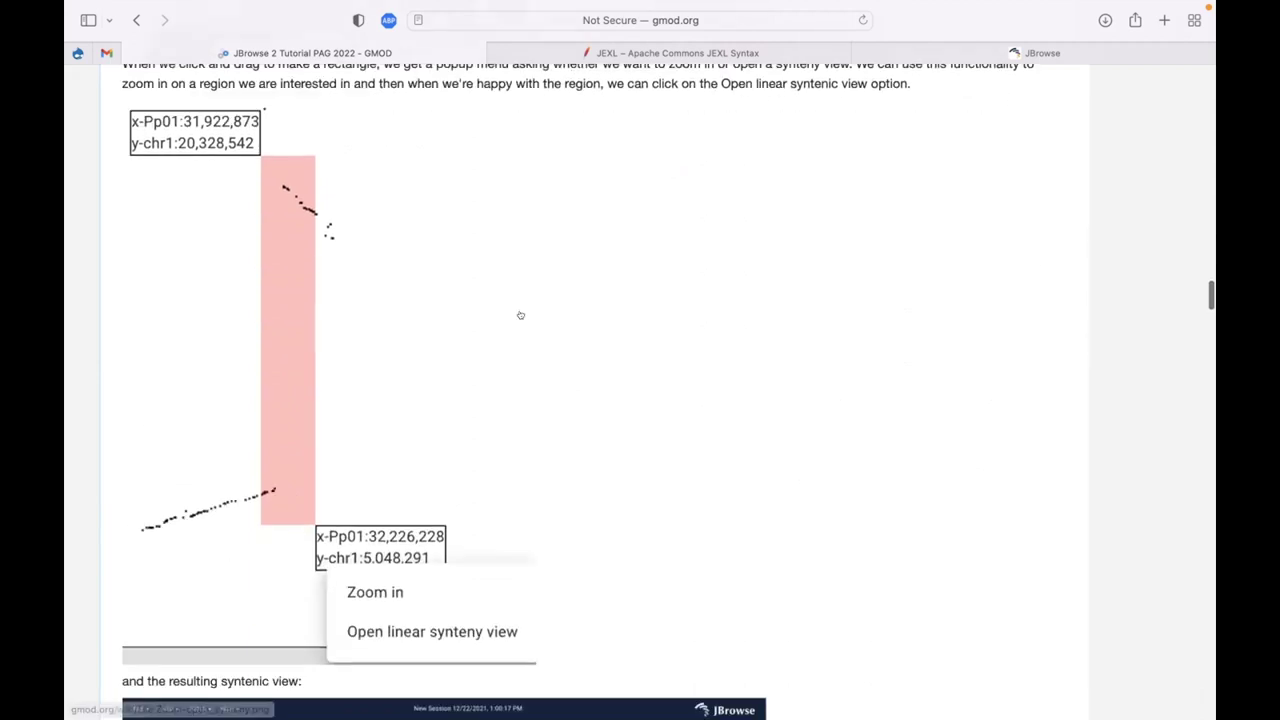
pyautogui.scroll(-5, 631, 284)
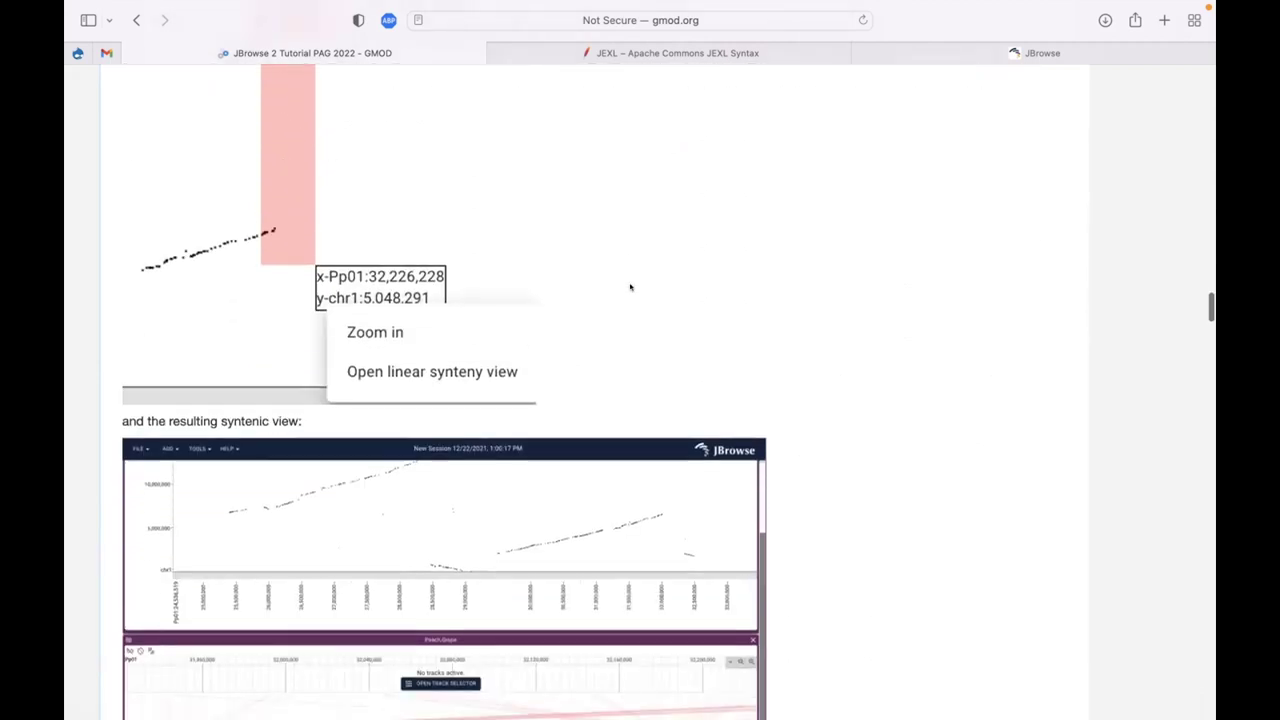
pyautogui.scroll(-4, 630, 287)
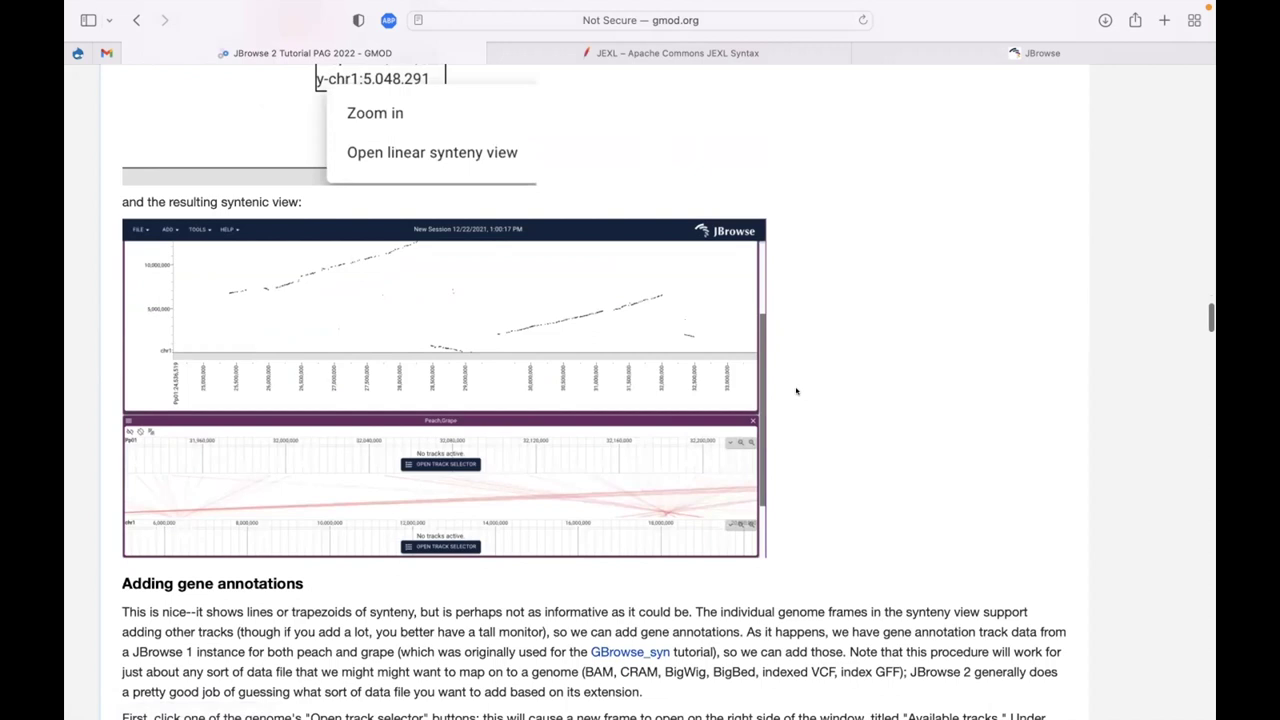
pyautogui.scroll(-4, 796, 391)
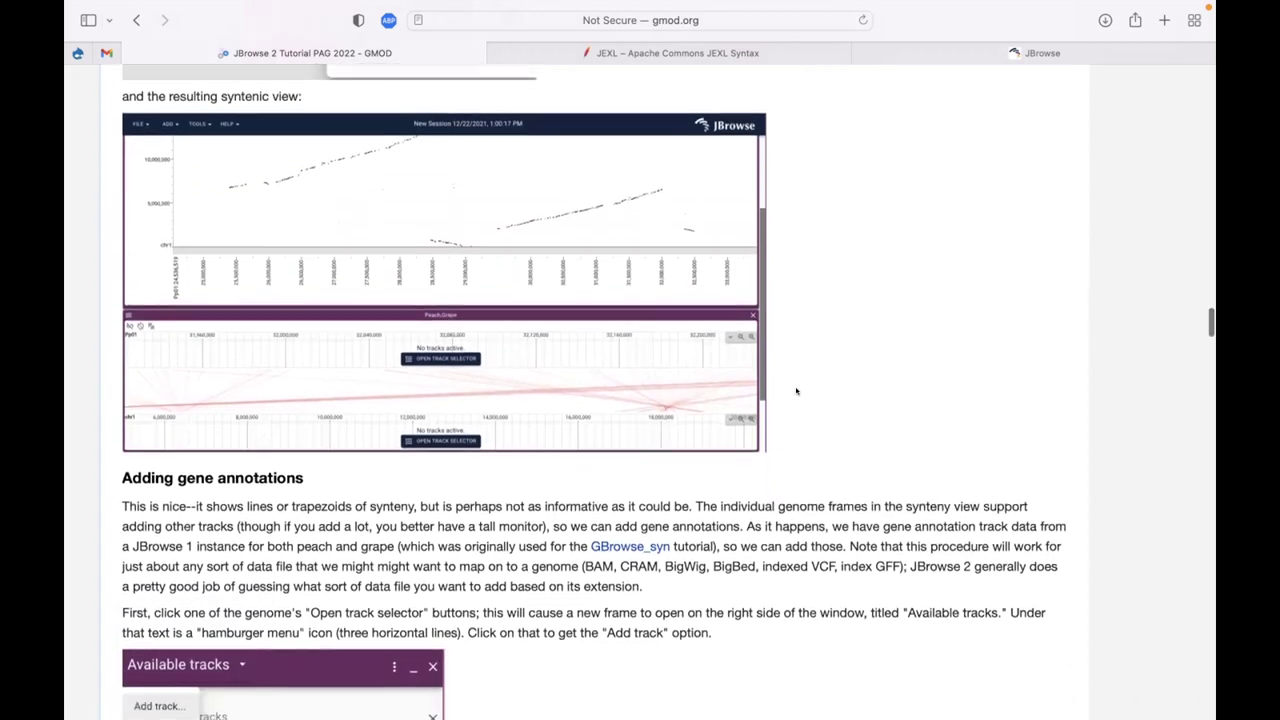
pyautogui.scroll(-5, 796, 391)
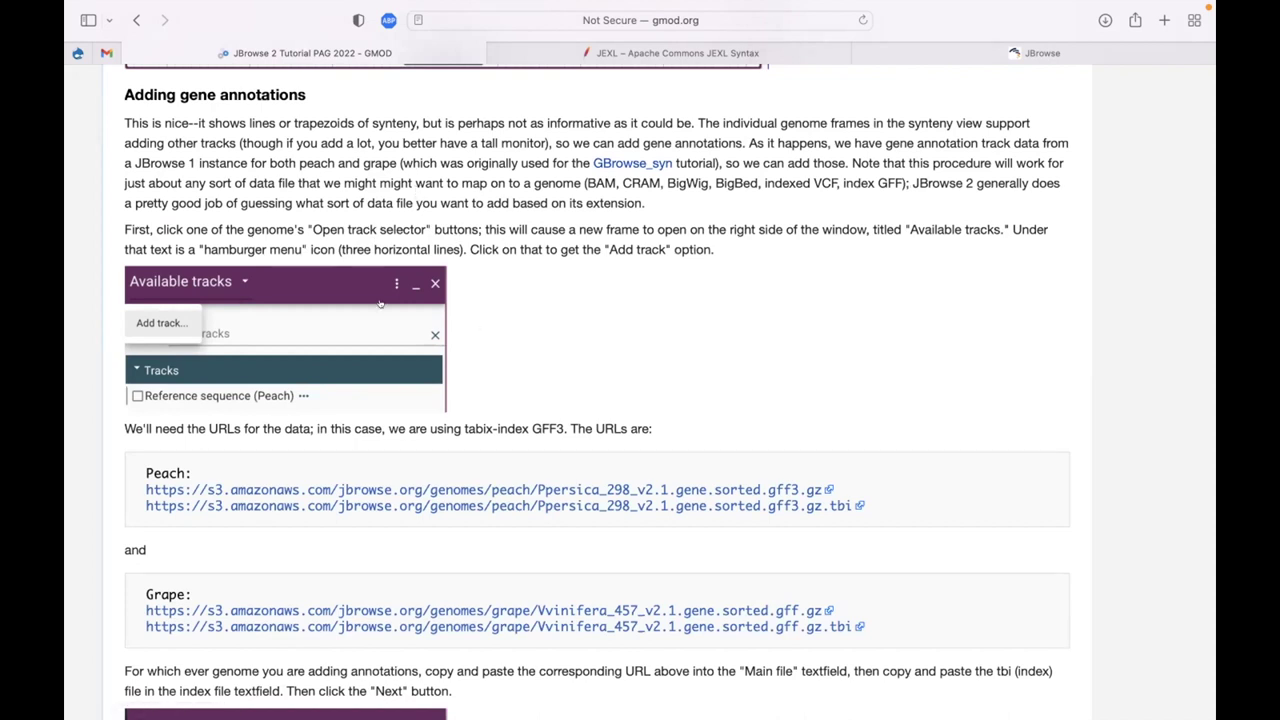
pyautogui.rightClick(458, 489)
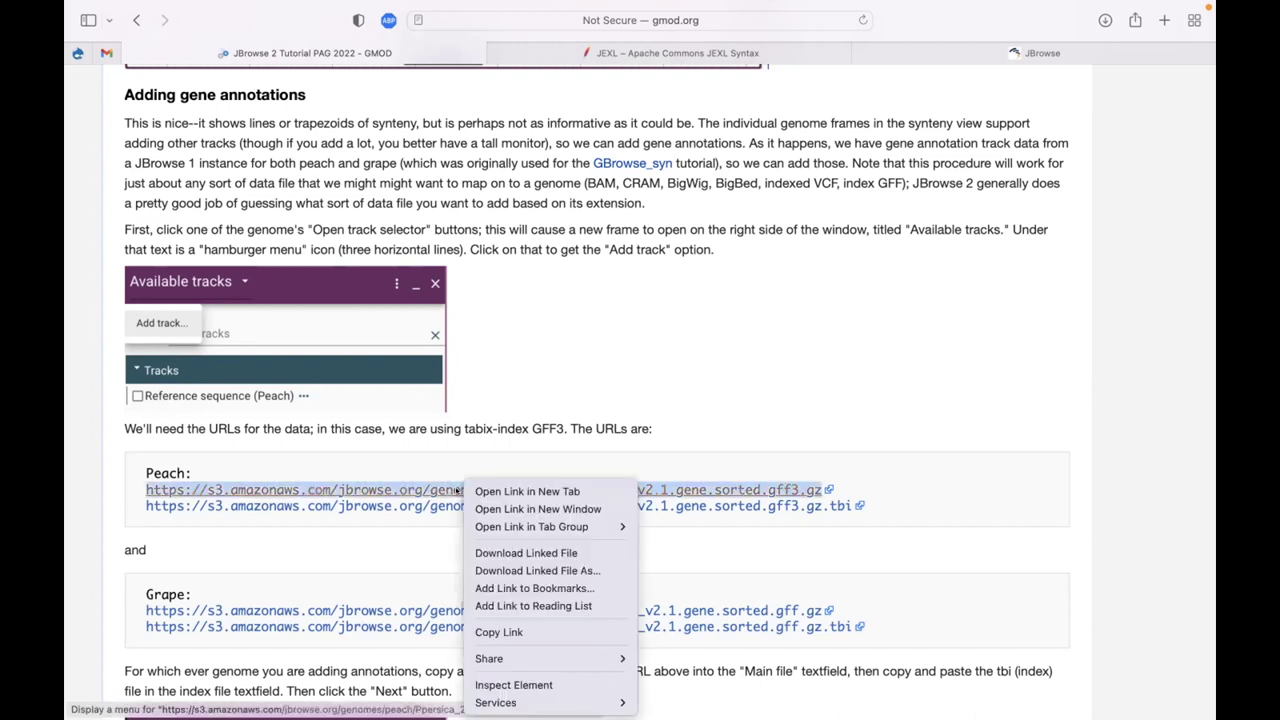
pyautogui.click(502, 632)
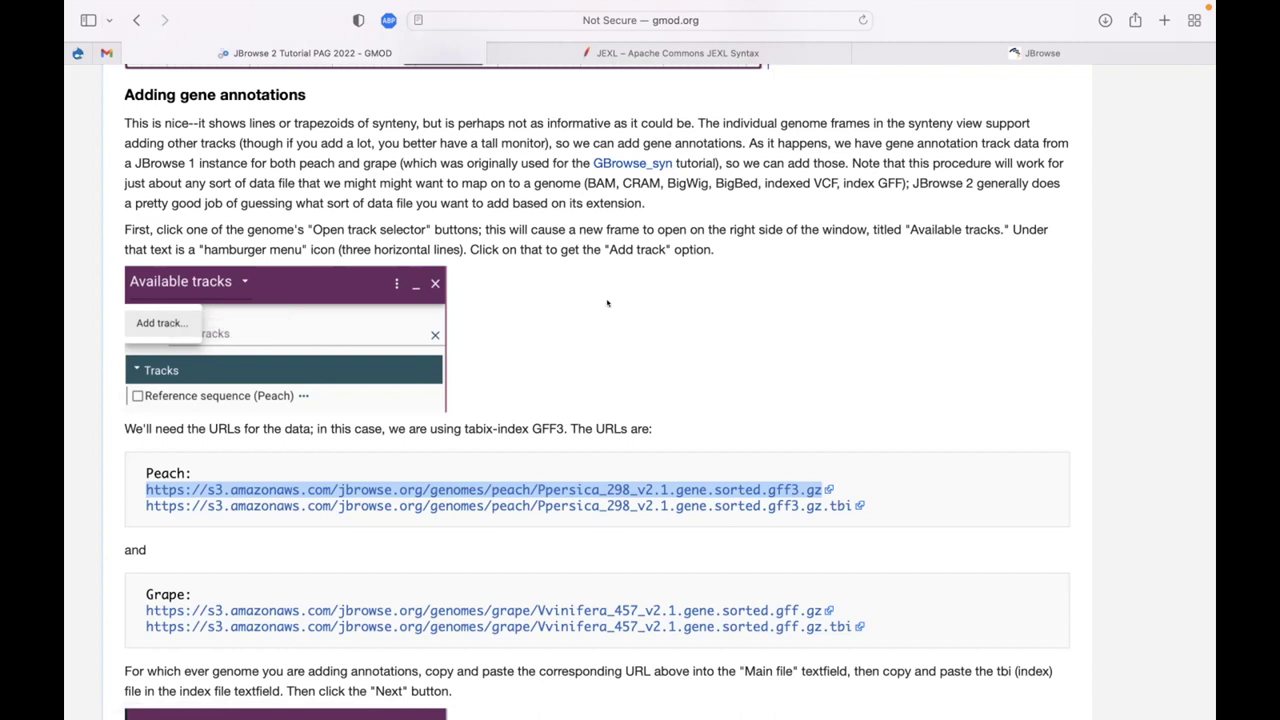
# Switch to JBrowse and start a new track for the peach row, with the copied Ppersica_298_v2.1.gene.sorted.gff3.gz URL as main file
pyautogui.press('super+Tab')
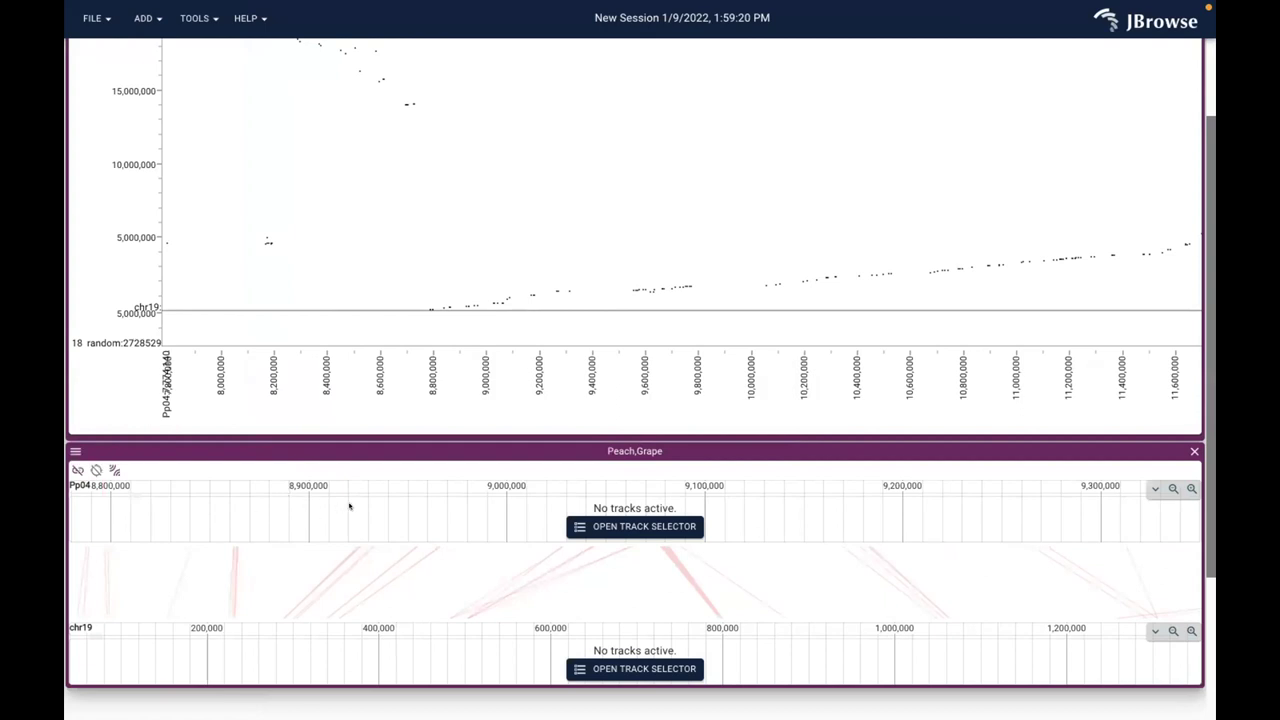
pyautogui.click(622, 524)
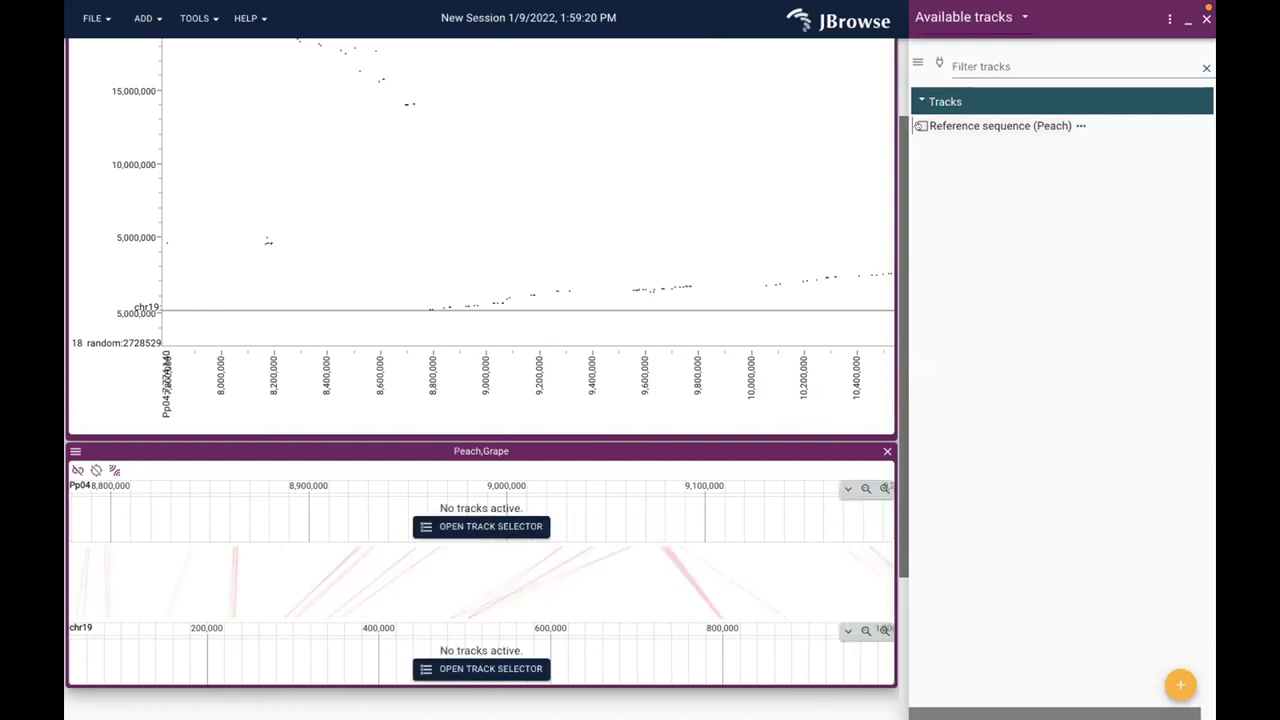
pyautogui.click(913, 61)
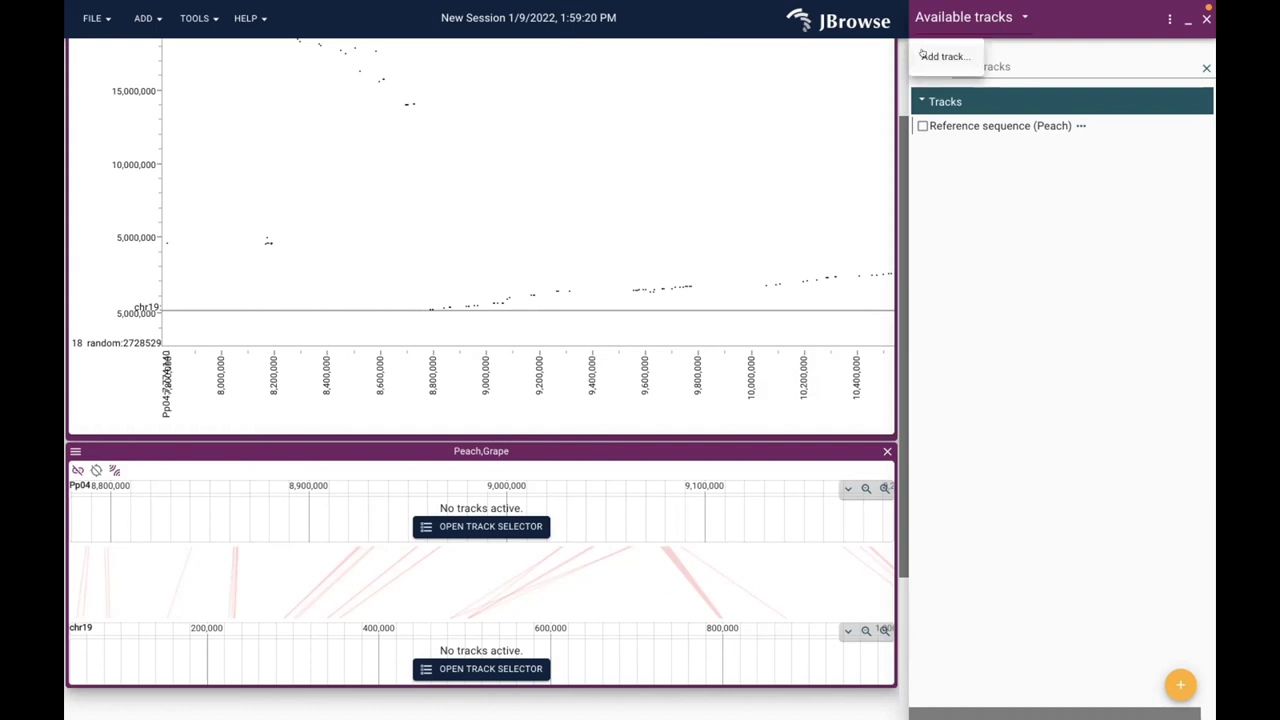
pyautogui.click(922, 55)
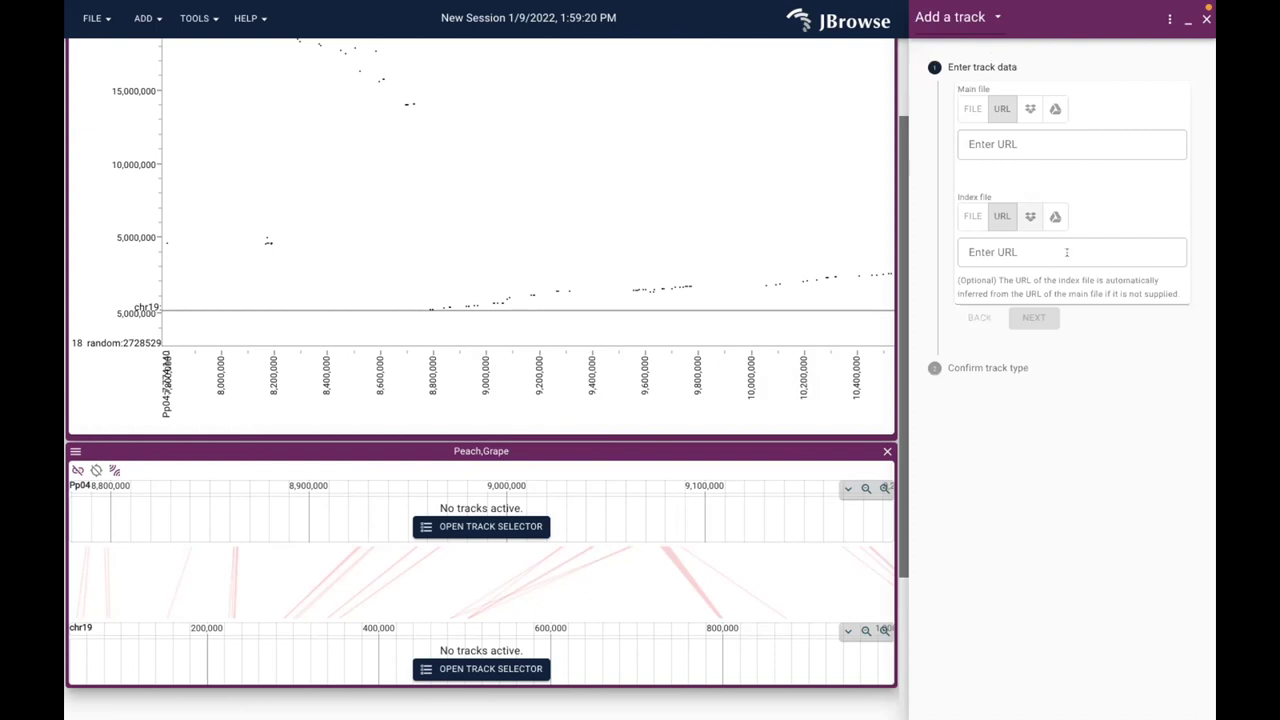
pyautogui.click(990, 142)
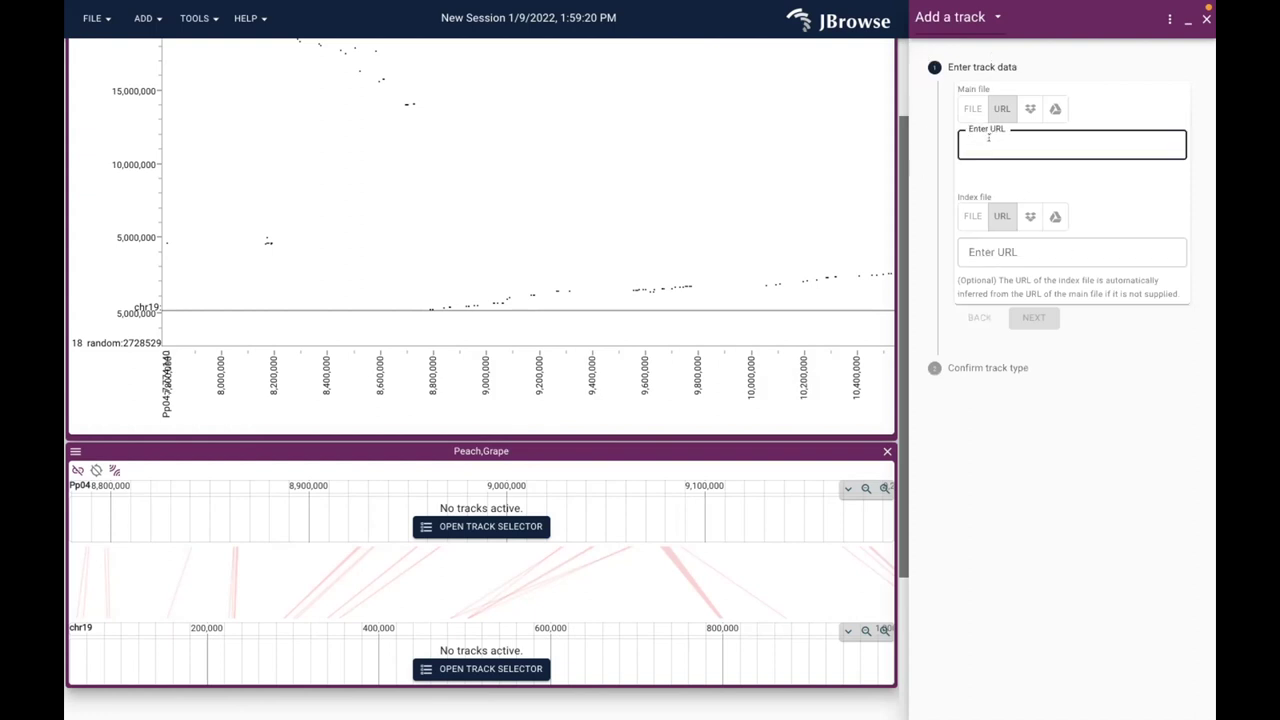
pyautogui.hotkey('ctrl', 'v')
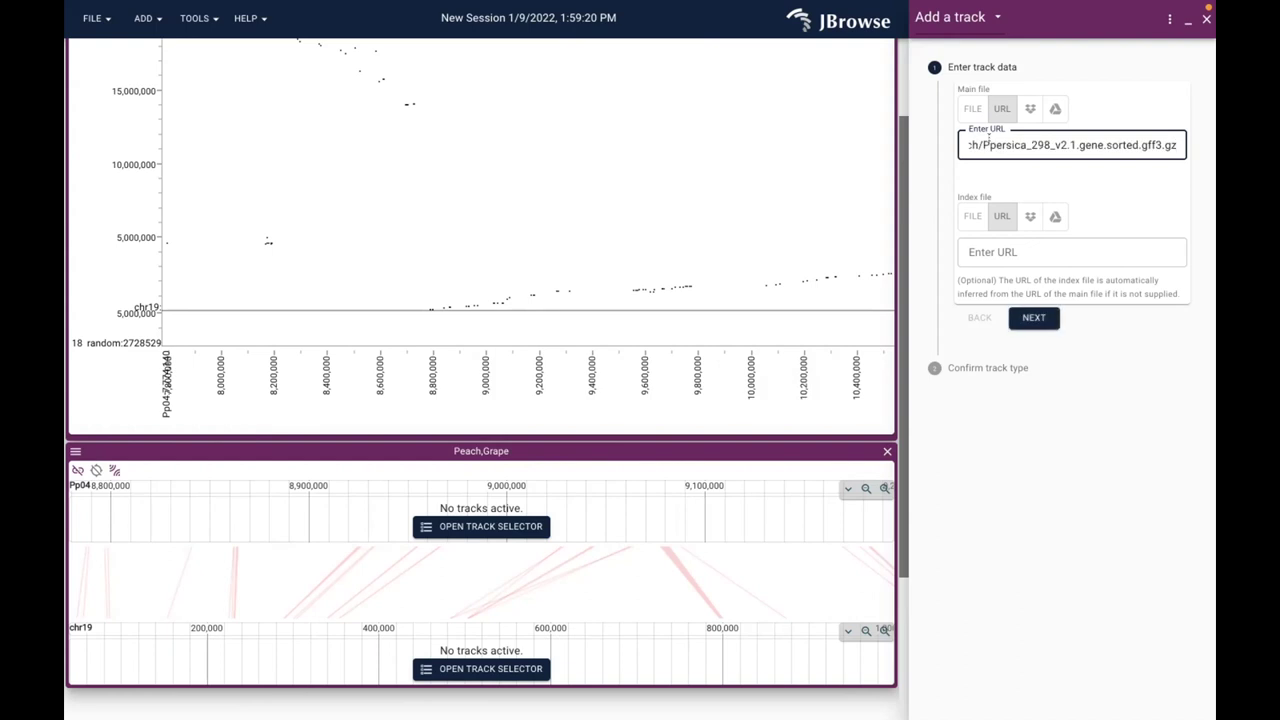
pyautogui.moveTo(1128, 143); pyautogui.dragTo(1185, 145)
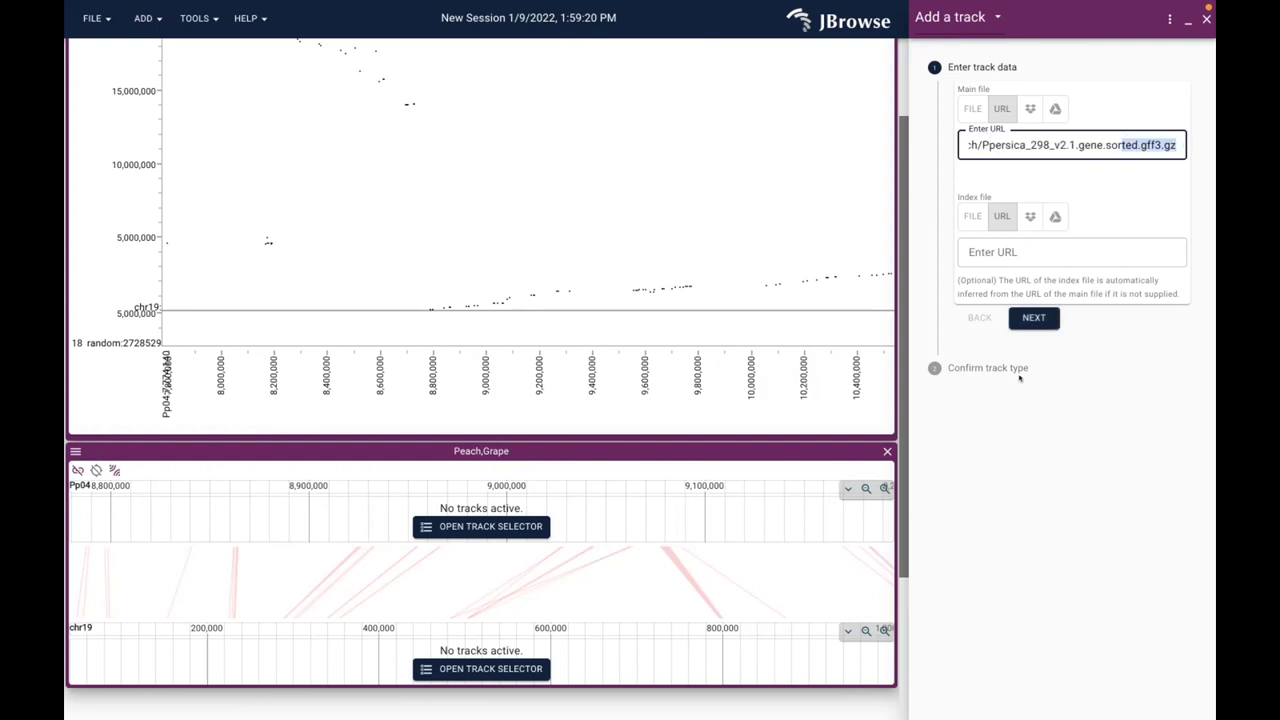
# Set the peach track's index file to the same URL ending in .gff3.gz.tbi and check it against the tutorial
pyautogui.click(1013, 250)
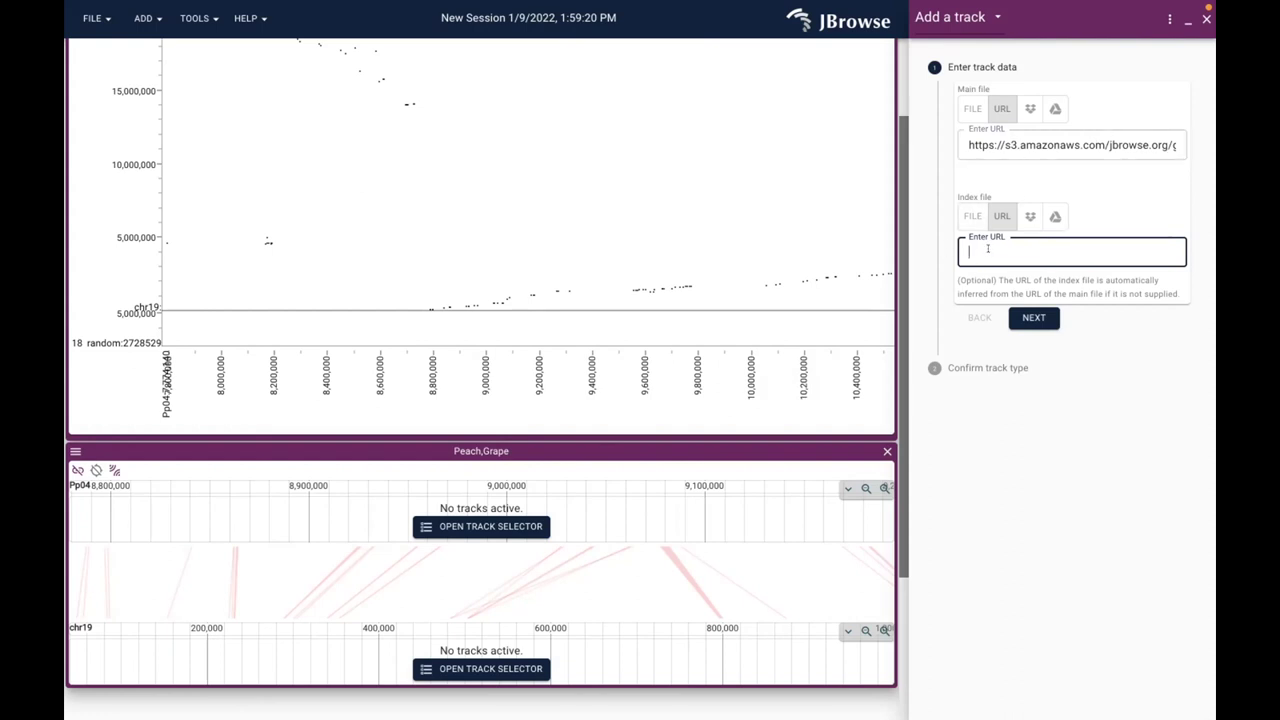
pyautogui.hotkey('ctrl', 'v')
pyautogui.write('.tb')
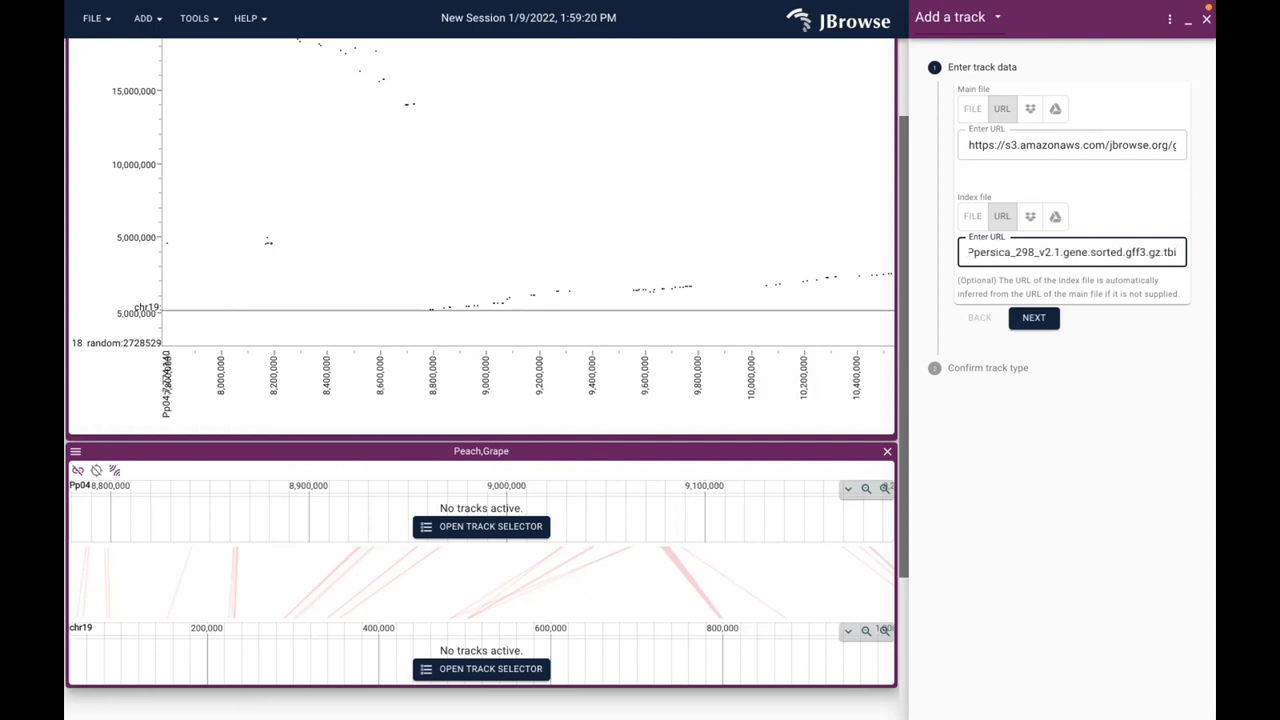
pyautogui.write('i')
pyautogui.press('super+Tab')
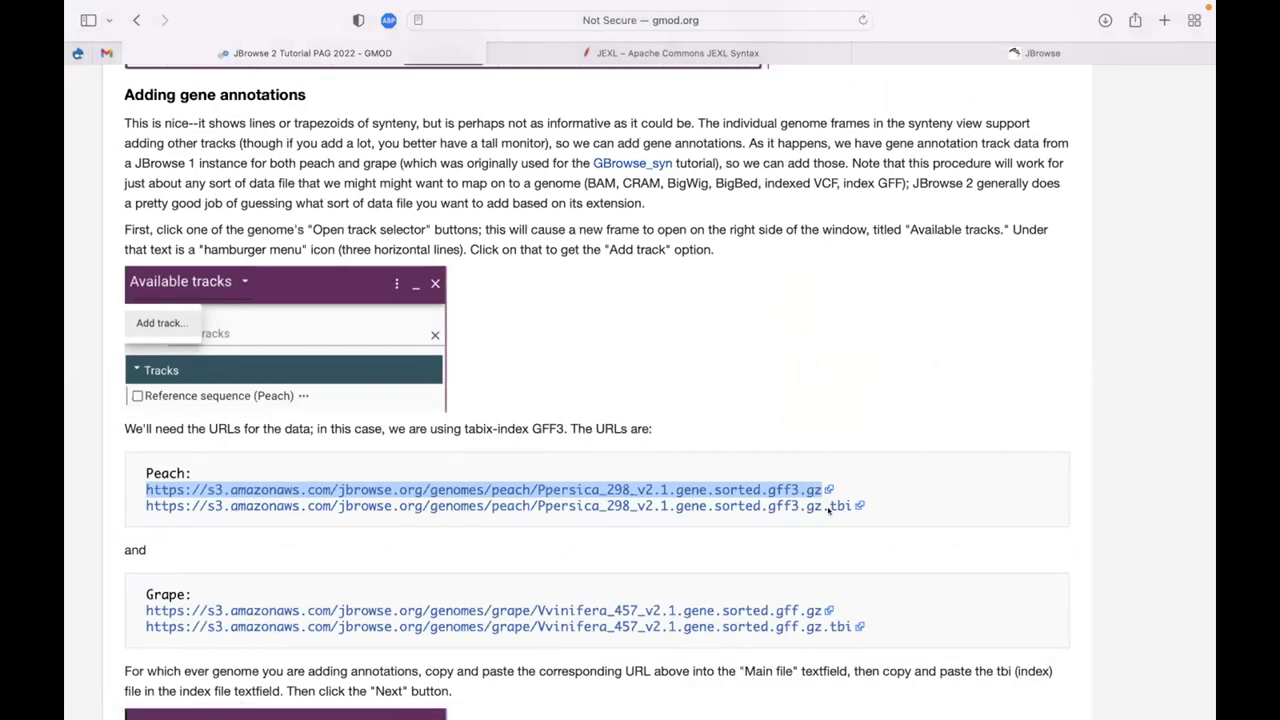
pyautogui.press('super+Tab')
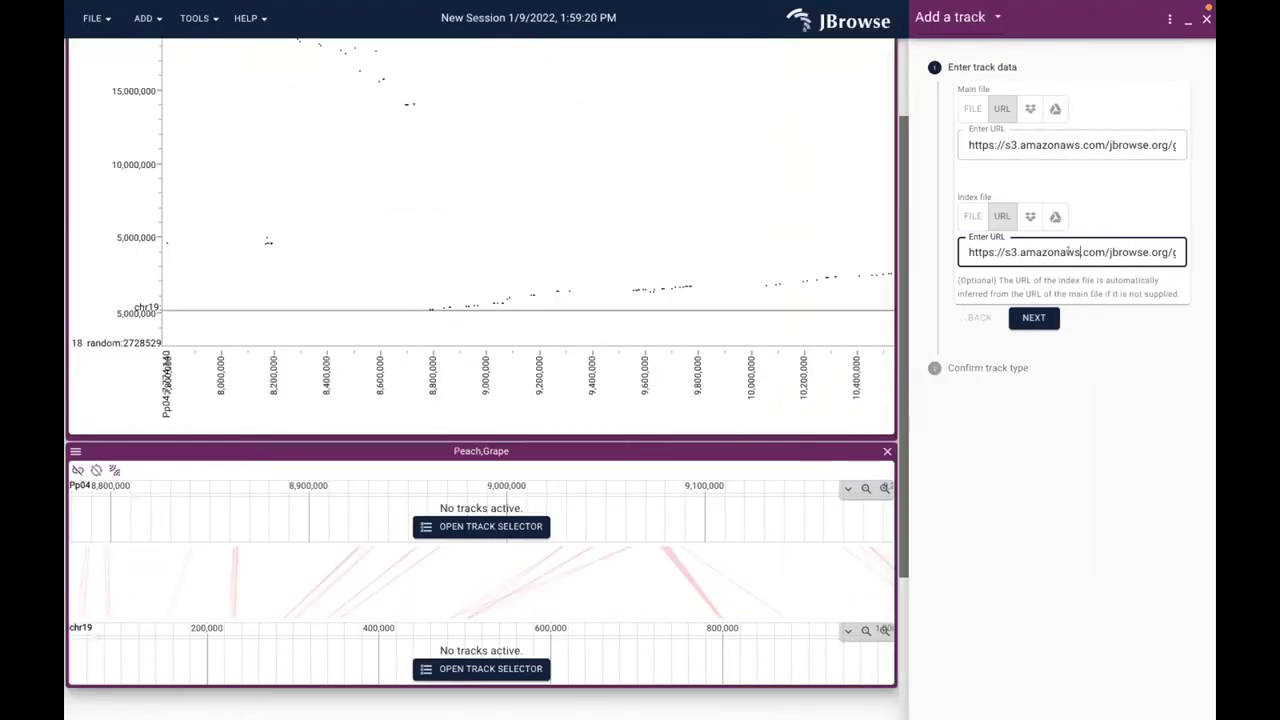
pyautogui.moveTo(1077, 245); pyautogui.dragTo(1208, 250)
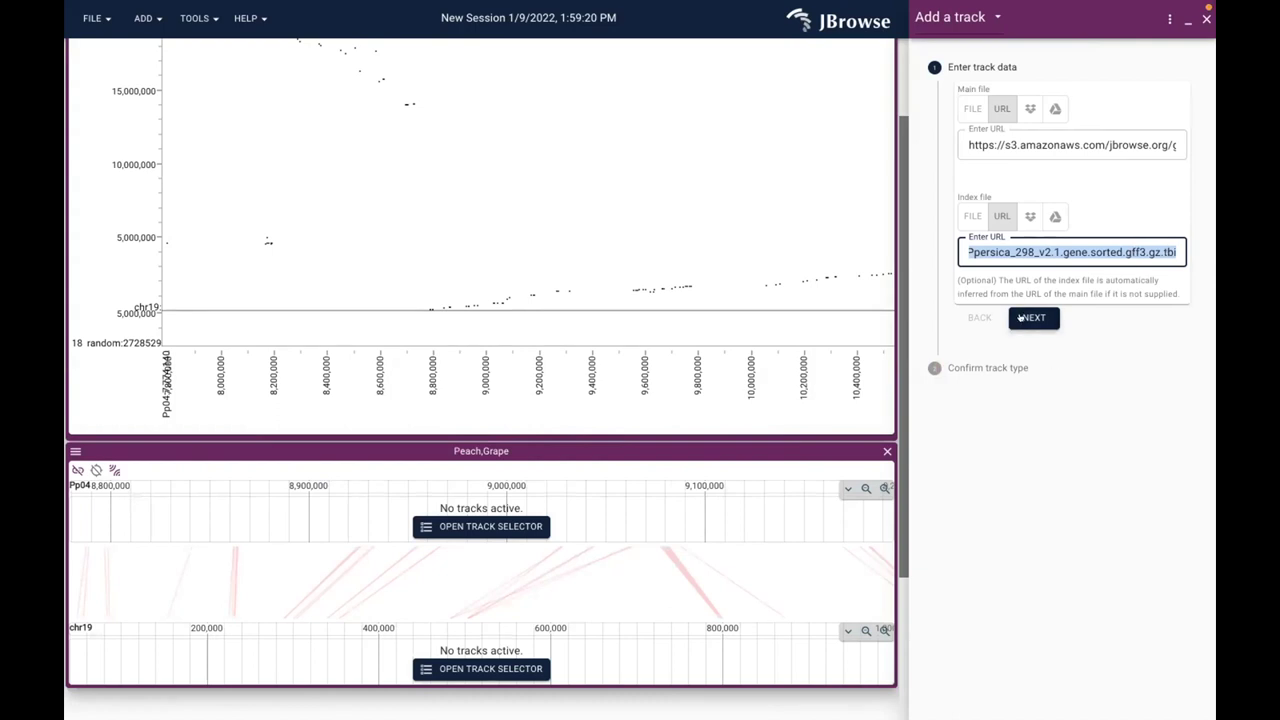
# Continue to the track type confirmation, name the track "Peach Genes" and add it to the Peach assembly
pyautogui.click(1032, 317)
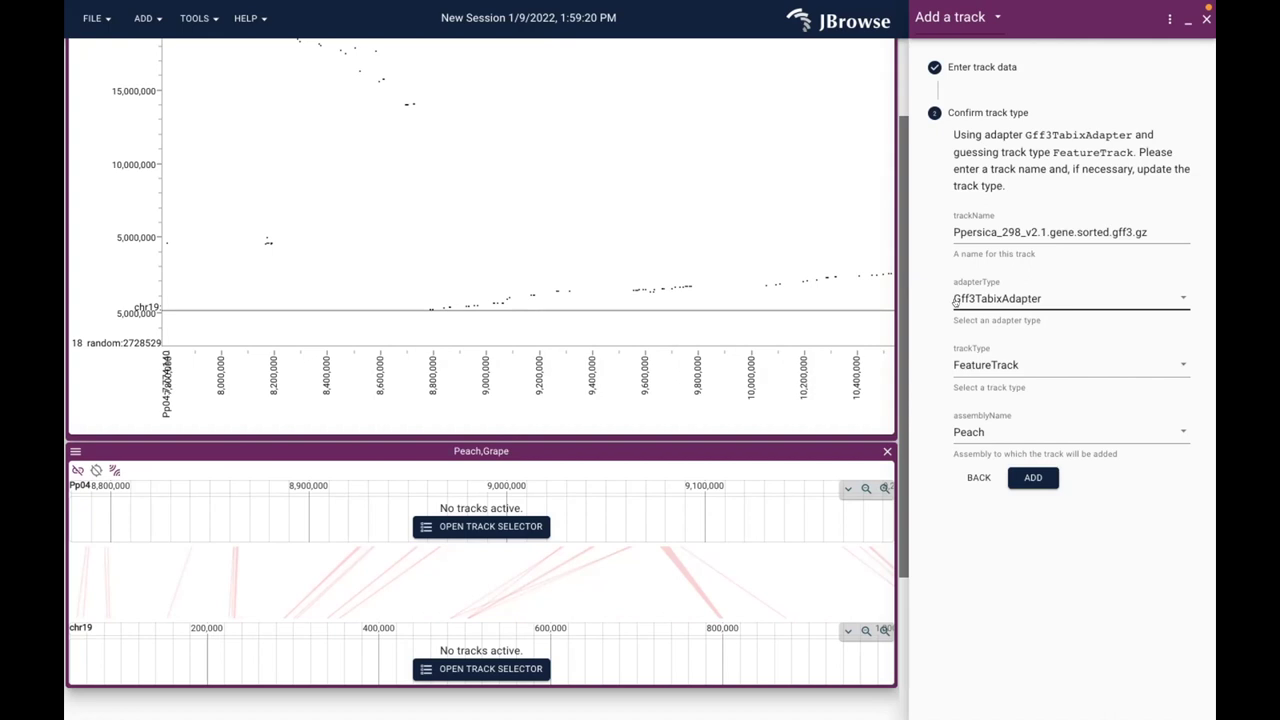
pyautogui.click(1044, 293)
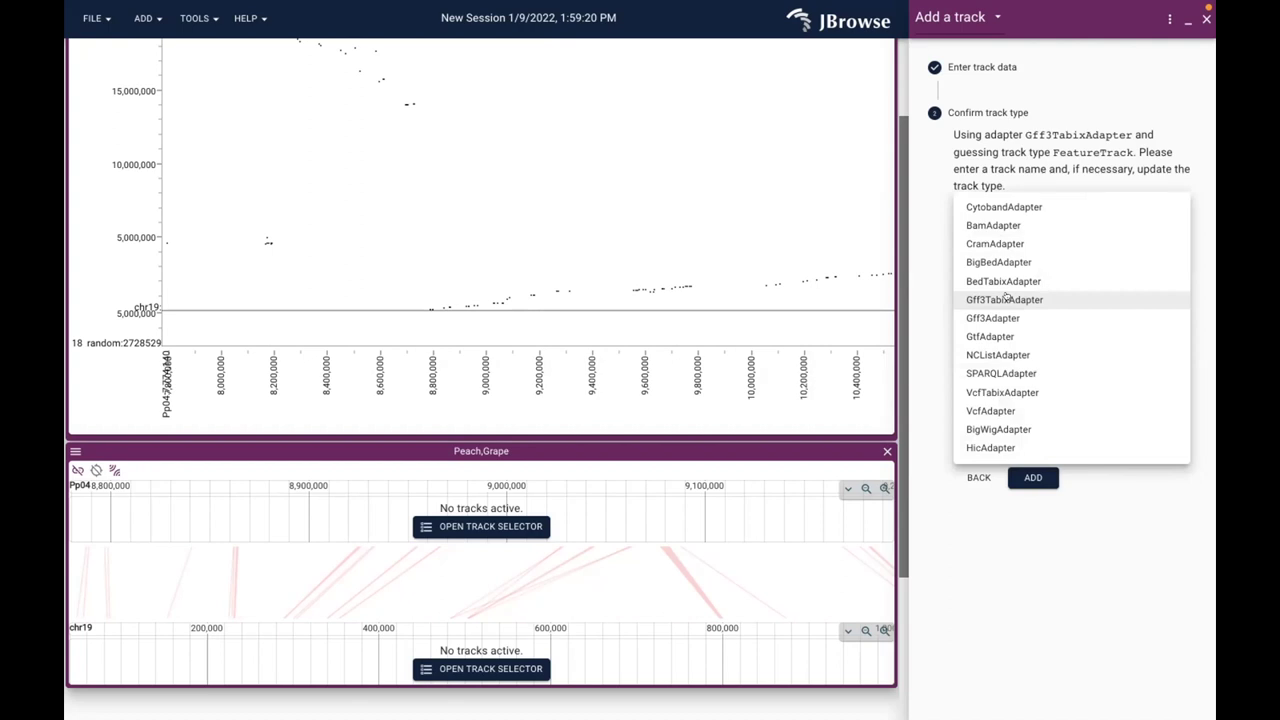
pyautogui.click(941, 299)
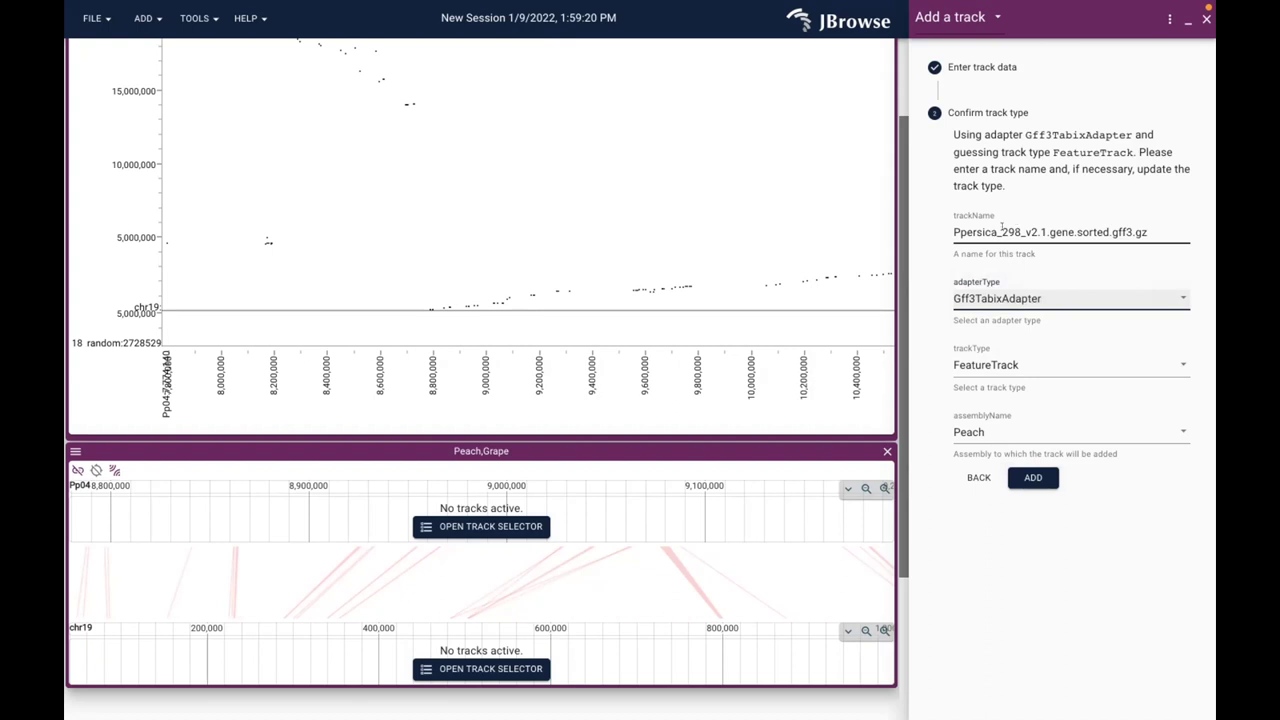
pyautogui.tripleClick(1041, 228)
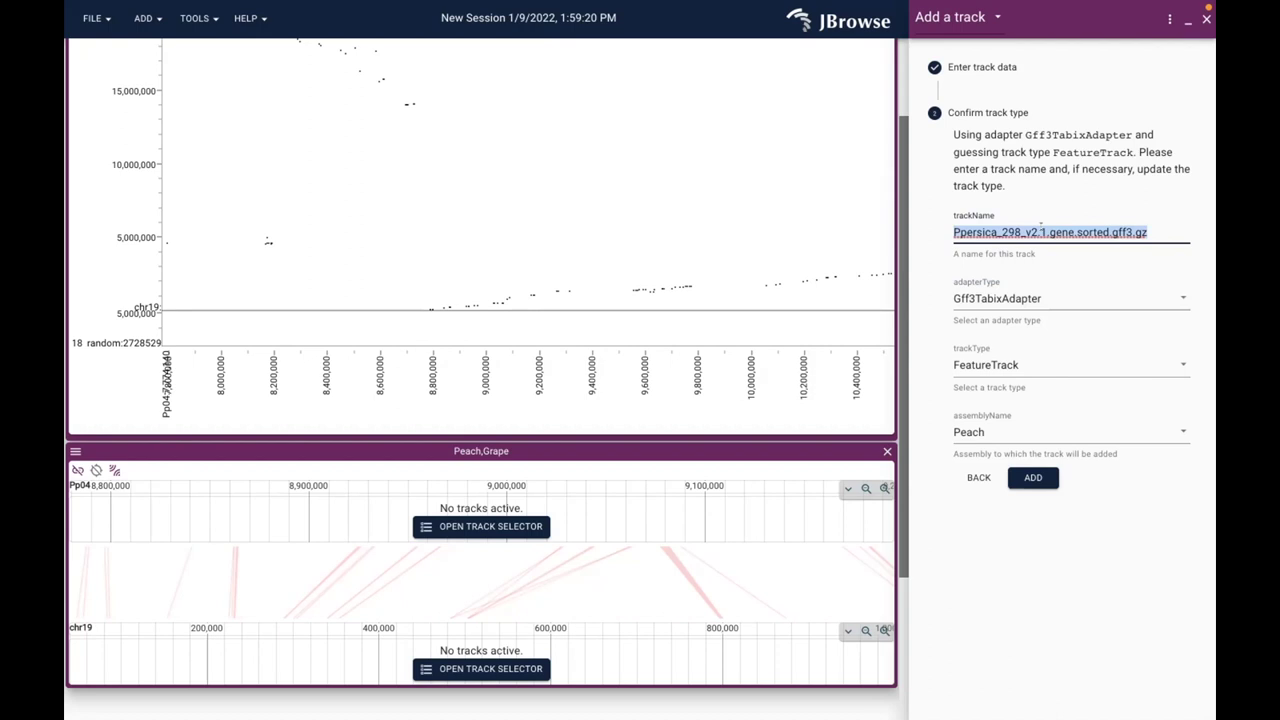
pyautogui.write('Peach Genes')
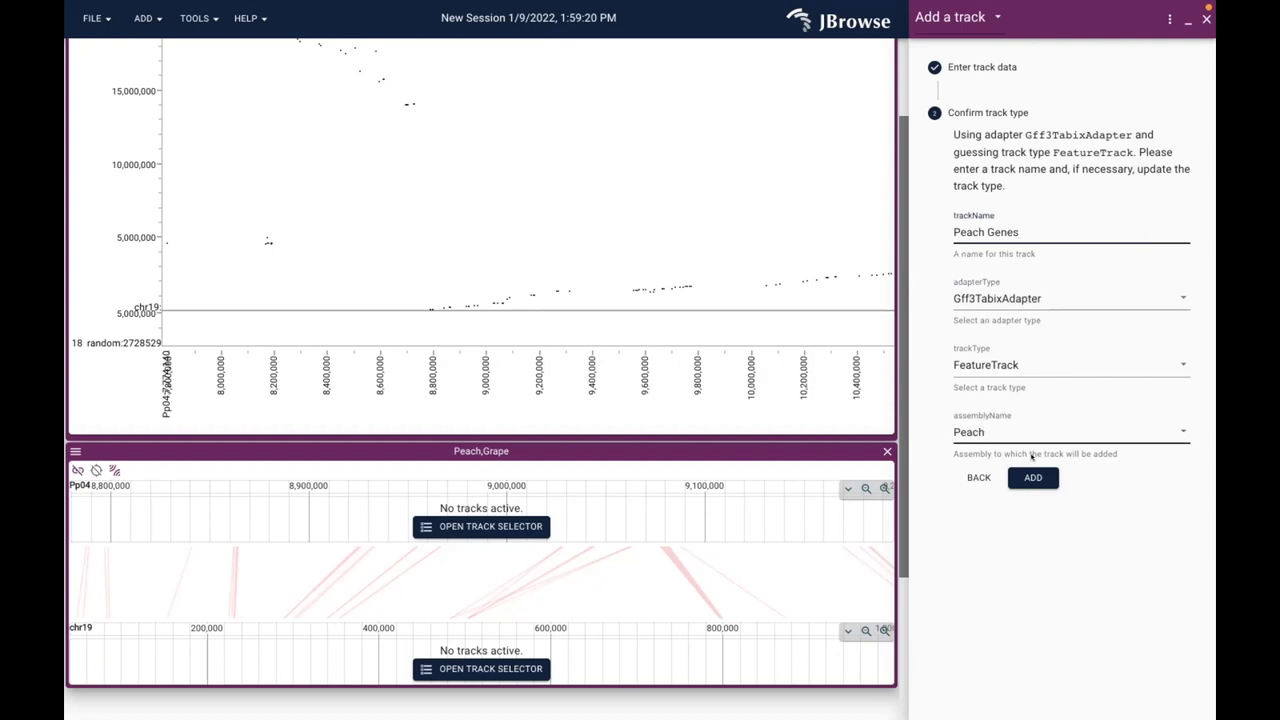
pyautogui.click(1033, 477)
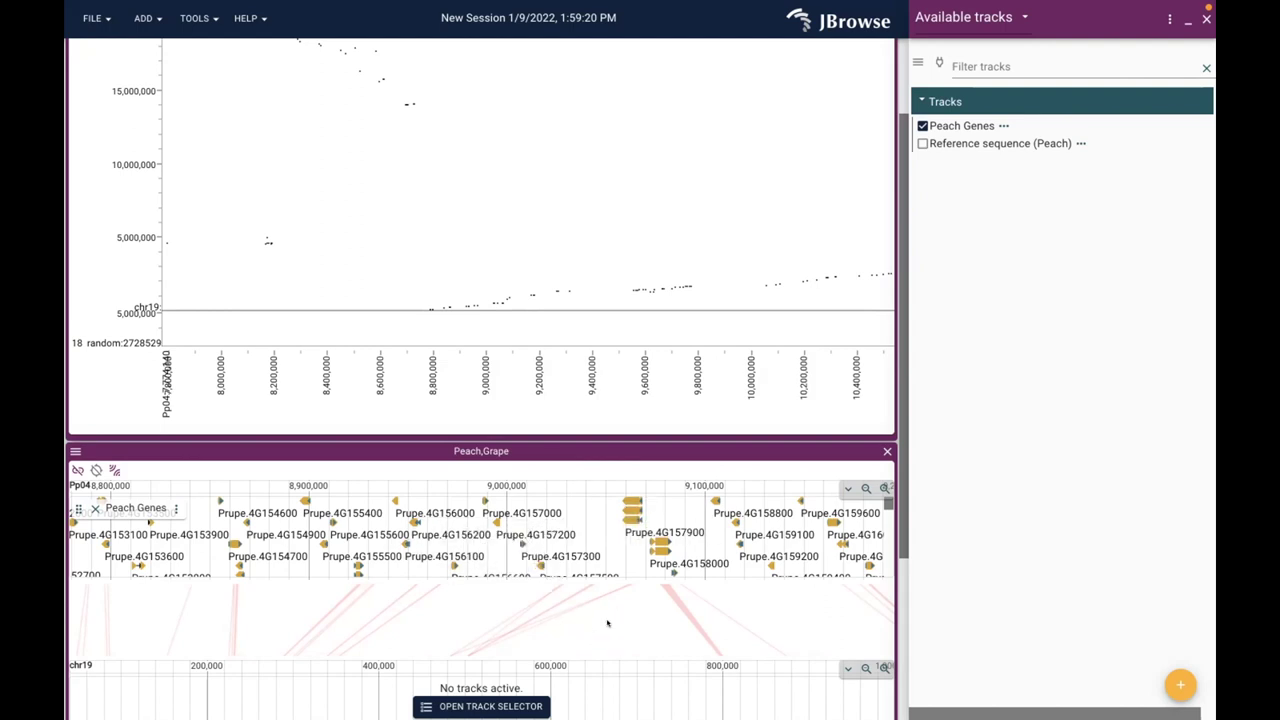
# Copy the grape Vvinifera_457_v2.1.gene.sorted.gff.gz link from the GMOD tutorial and return to JBrowse
pyautogui.press('super+Tab')
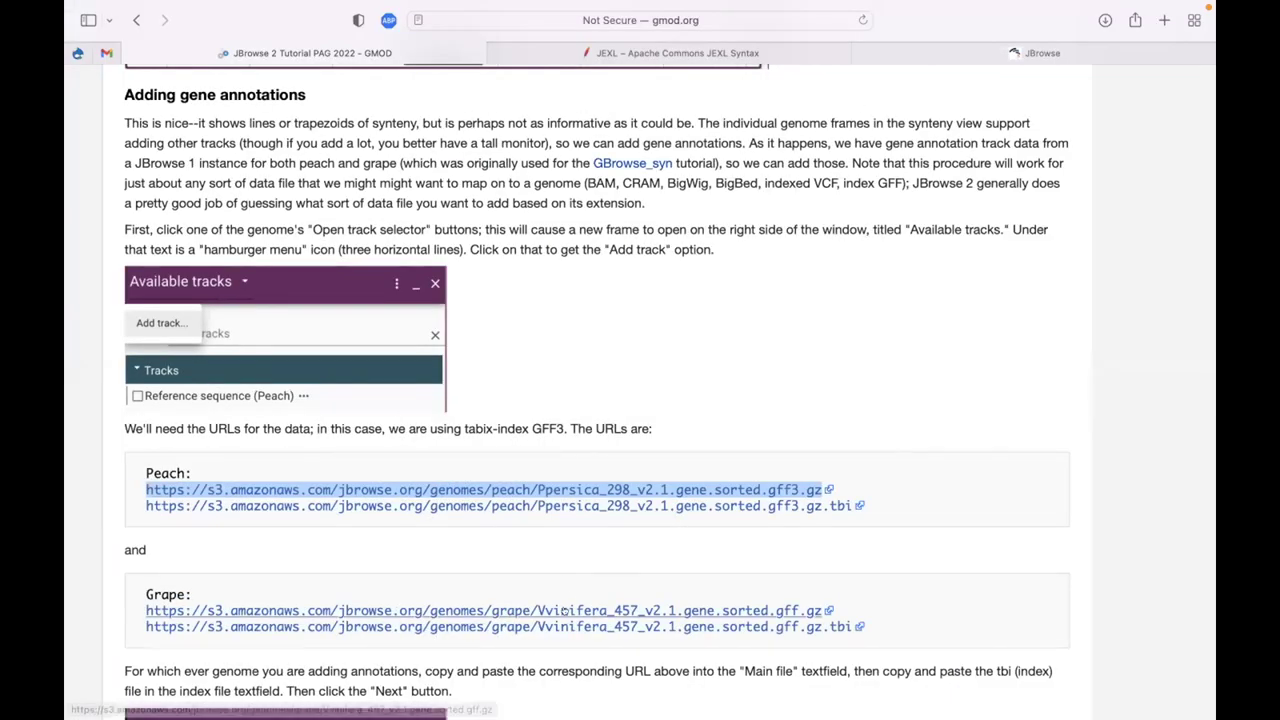
pyautogui.rightClick(567, 610)
pyautogui.click(616, 632)
pyautogui.press('super+Tab')
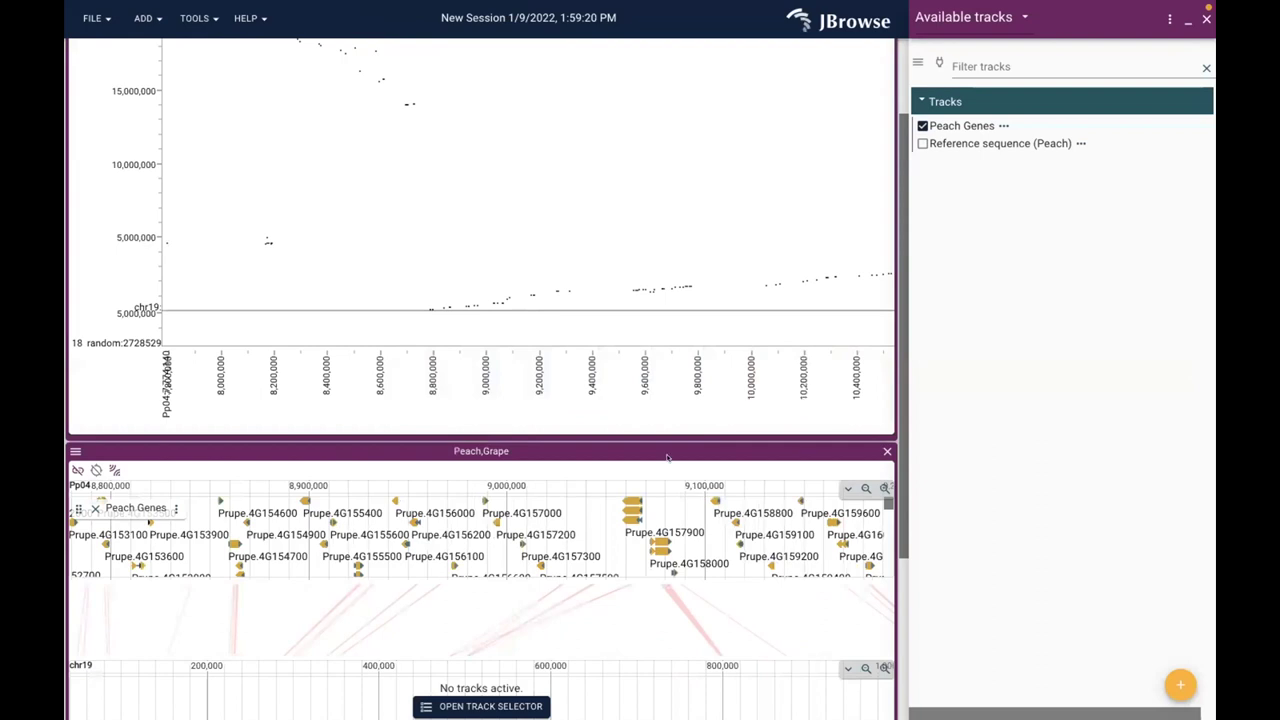
# Start a new track for the grape row, using the copied Vvinifera_457_v2.1.gene.sorted.gff.gz URL as its main file
pyautogui.click(455, 707)
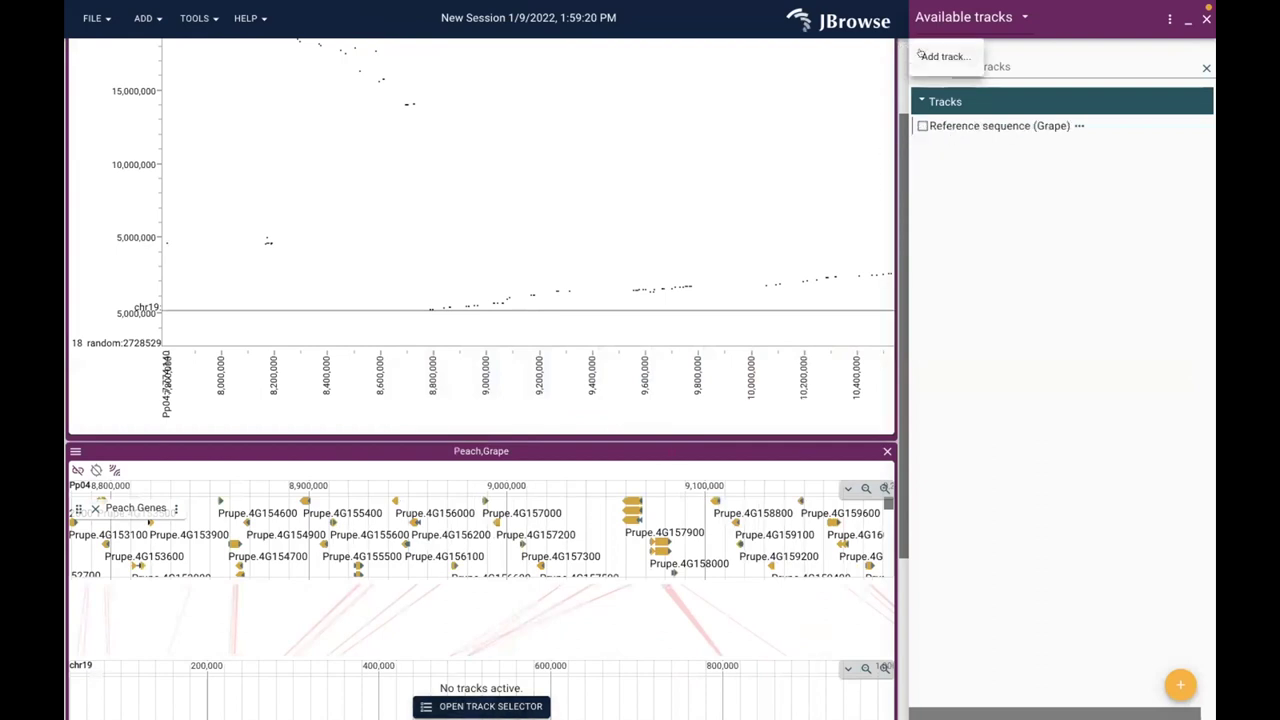
pyautogui.click(922, 58)
pyautogui.click(1043, 146)
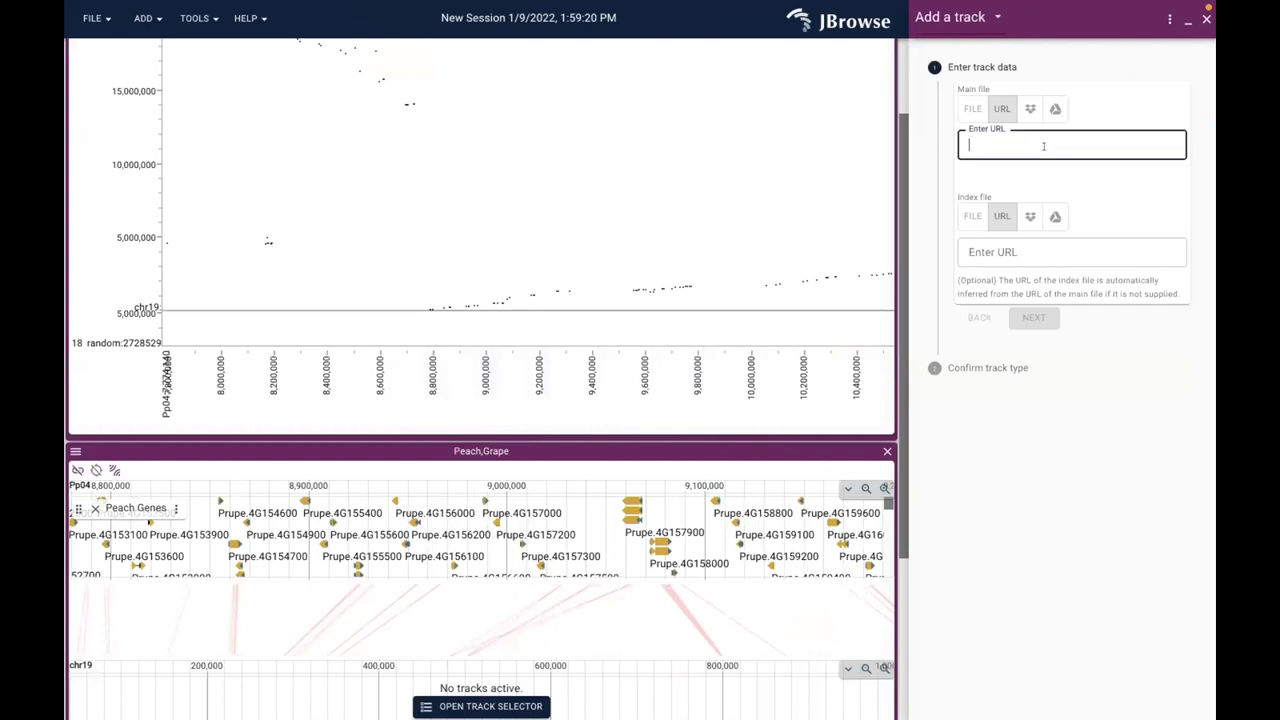
pyautogui.hotkey('ctrl', 'v')
# Set the grape track's index file to the same URL with .tbi appended, ending in Vvinifera_457_v2.1.gene.sorted.gff.gz.tbi
pyautogui.click(1013, 250)
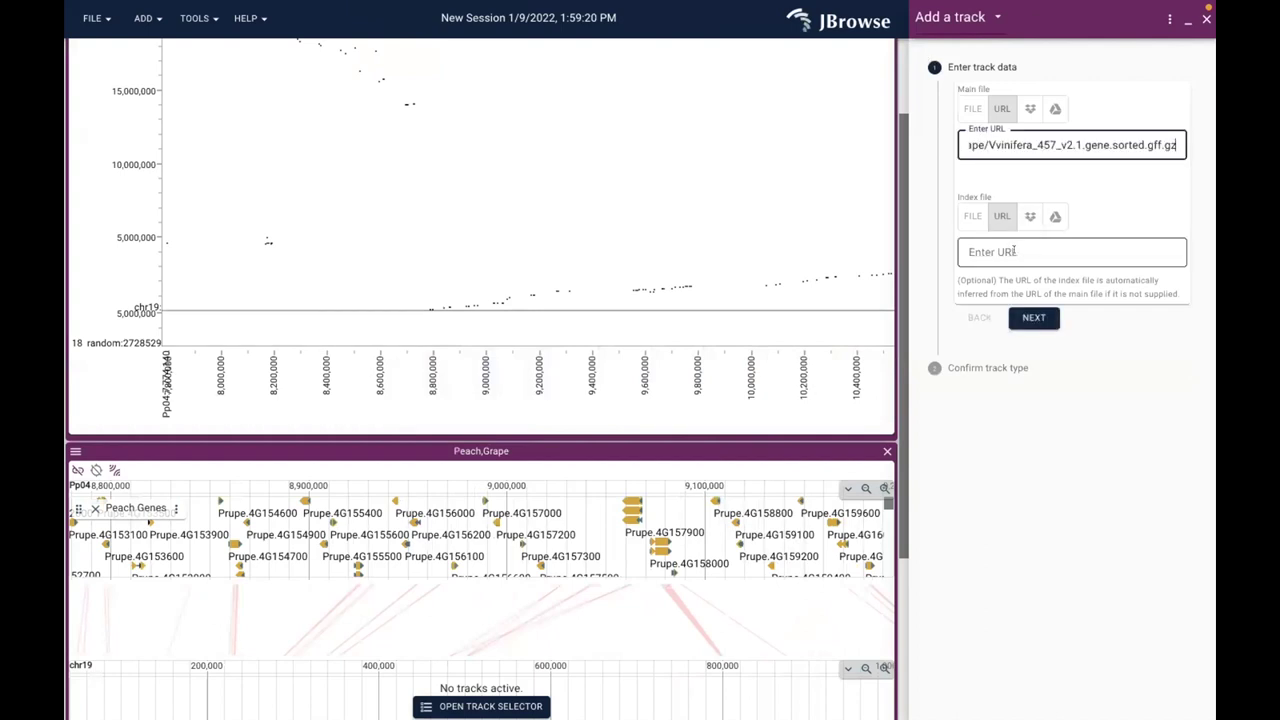
pyautogui.moveTo(1130, 145); pyautogui.dragTo(1210, 138)
pyautogui.click(990, 251)
pyautogui.hotkey('ctrl', 'v')
pyautogui.write('.tbi')
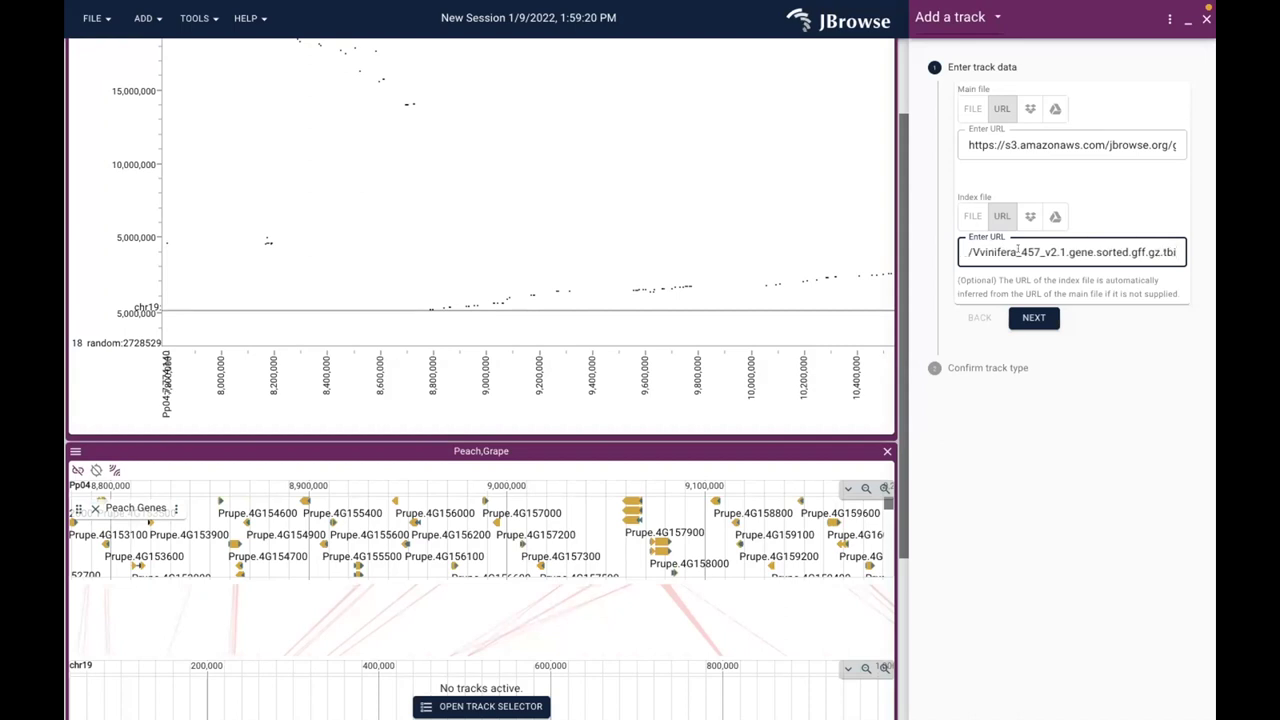
# Continue to the track type confirmation, name the track "Grape genes" and add it to the Grape assembly
pyautogui.click(1032, 317)
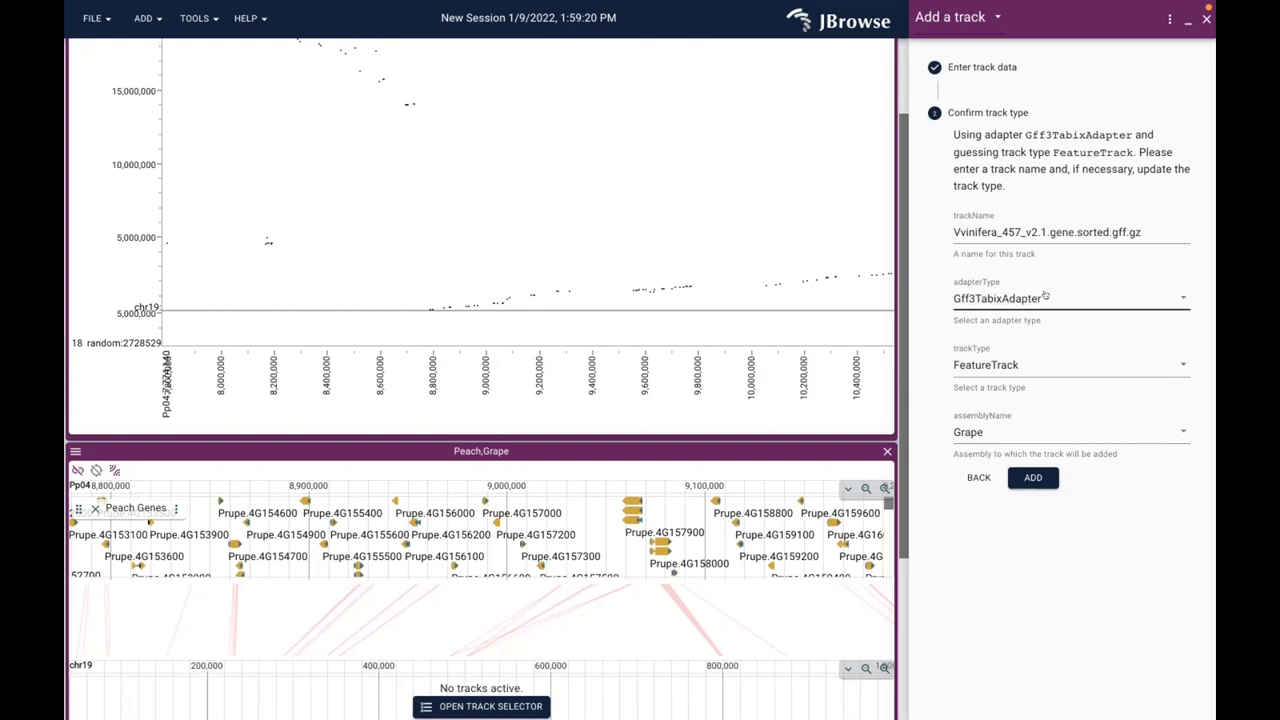
pyautogui.tripleClick(1003, 229)
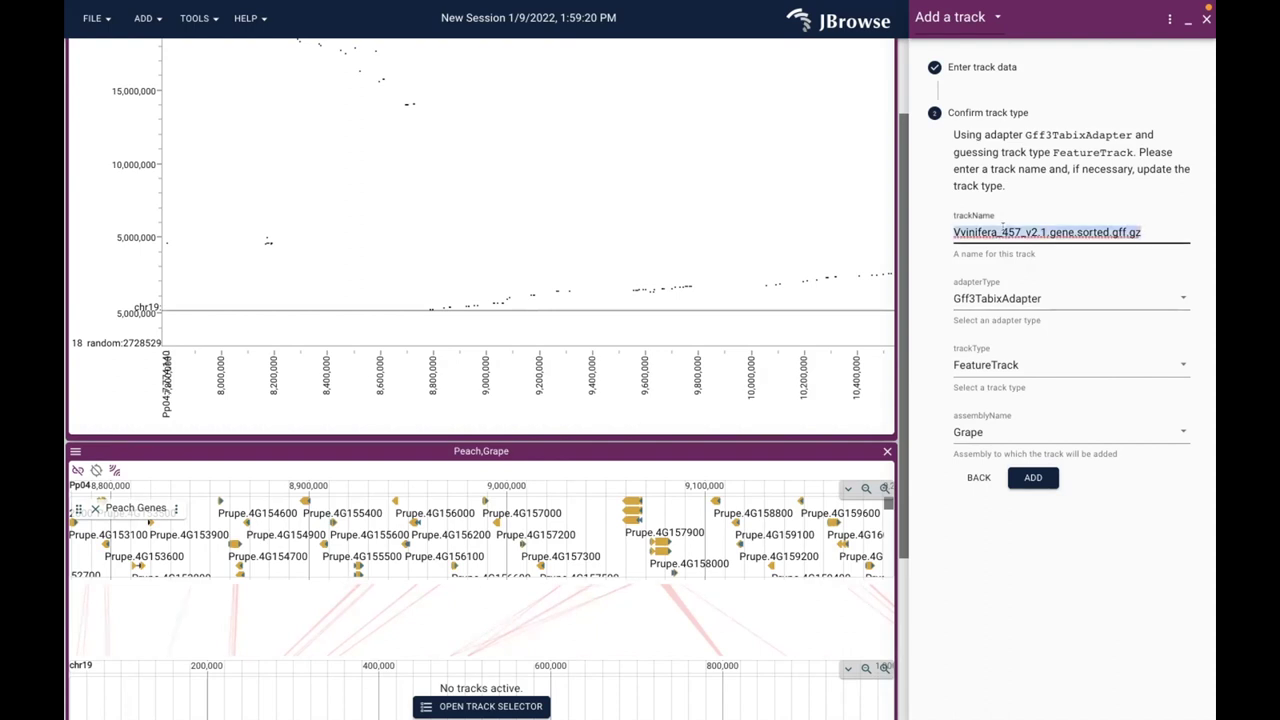
pyautogui.write('Grape g')
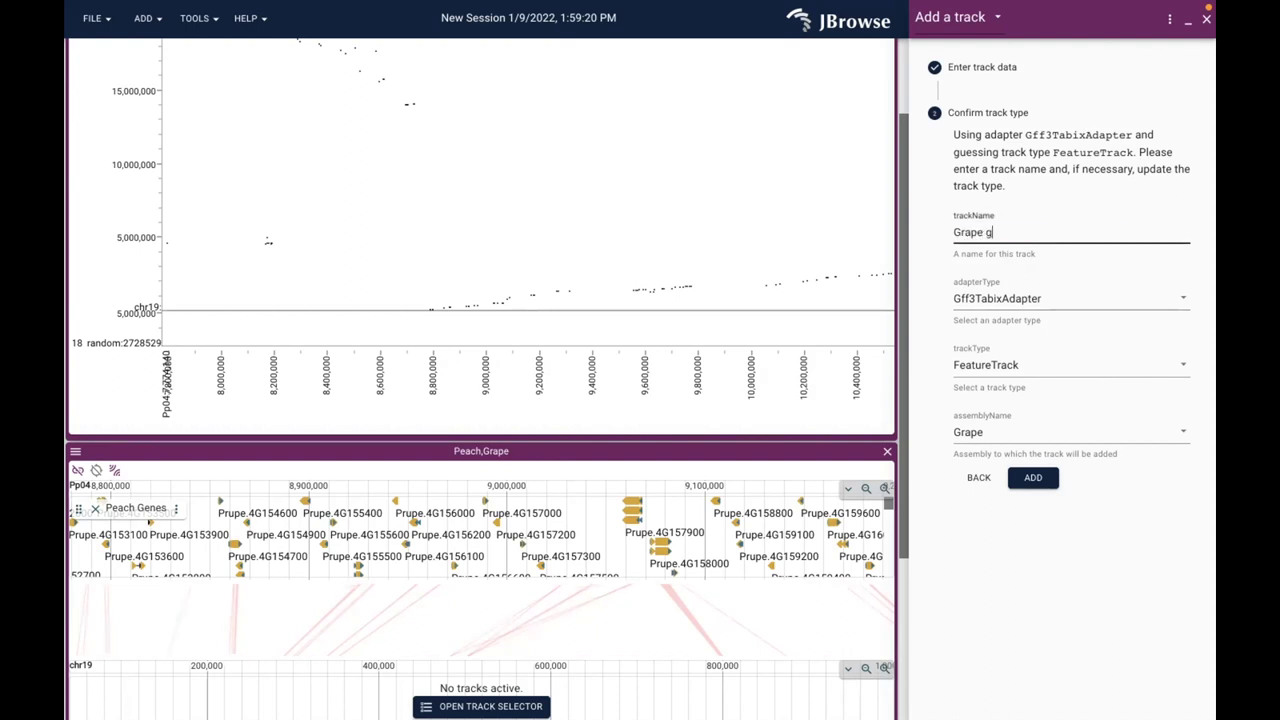
pyautogui.write('enes')
pyautogui.click(1033, 477)
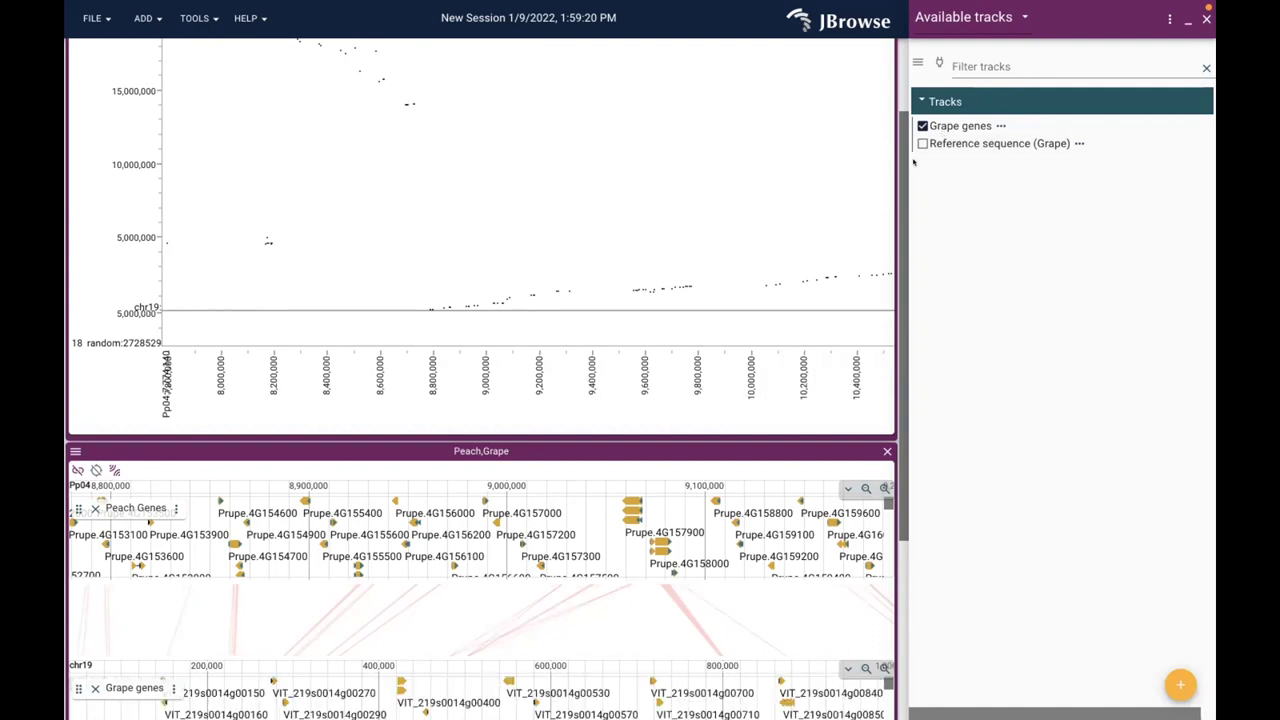
# Close the dotplot view and enlarge the grape and peach gene track areas in the linear synteny view
pyautogui.scroll(1, 899, 163)
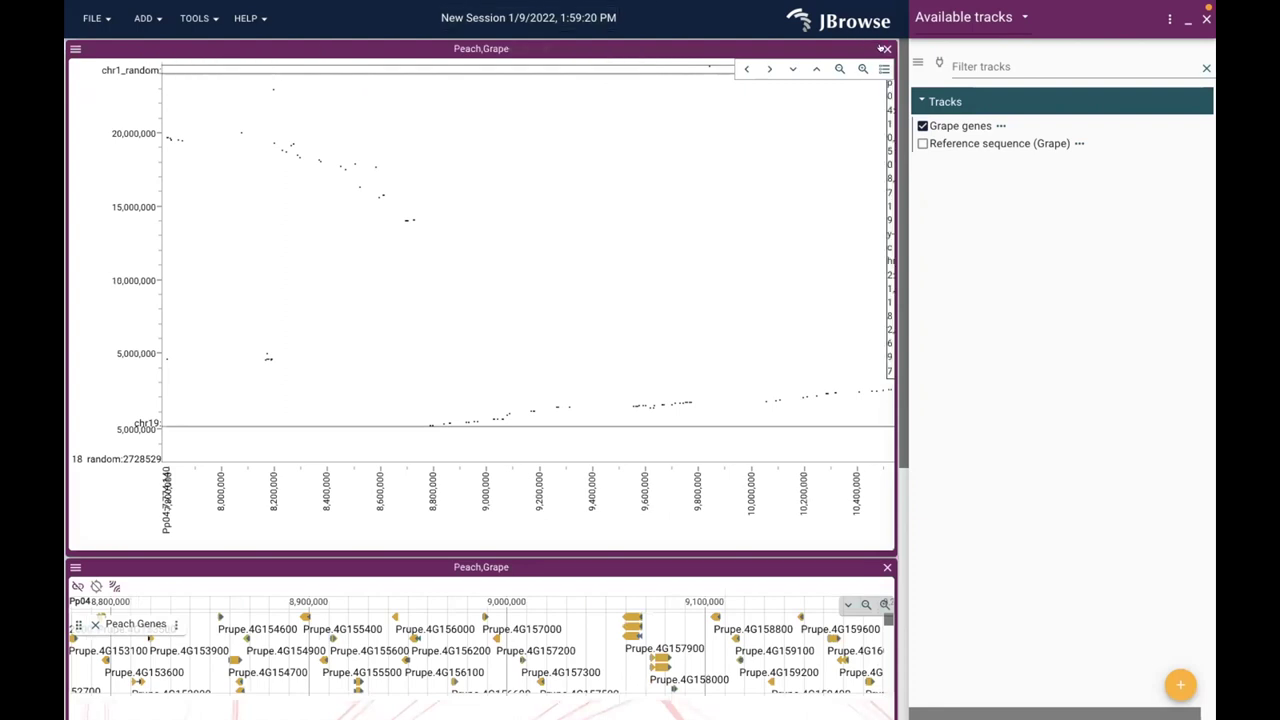
pyautogui.click(884, 48)
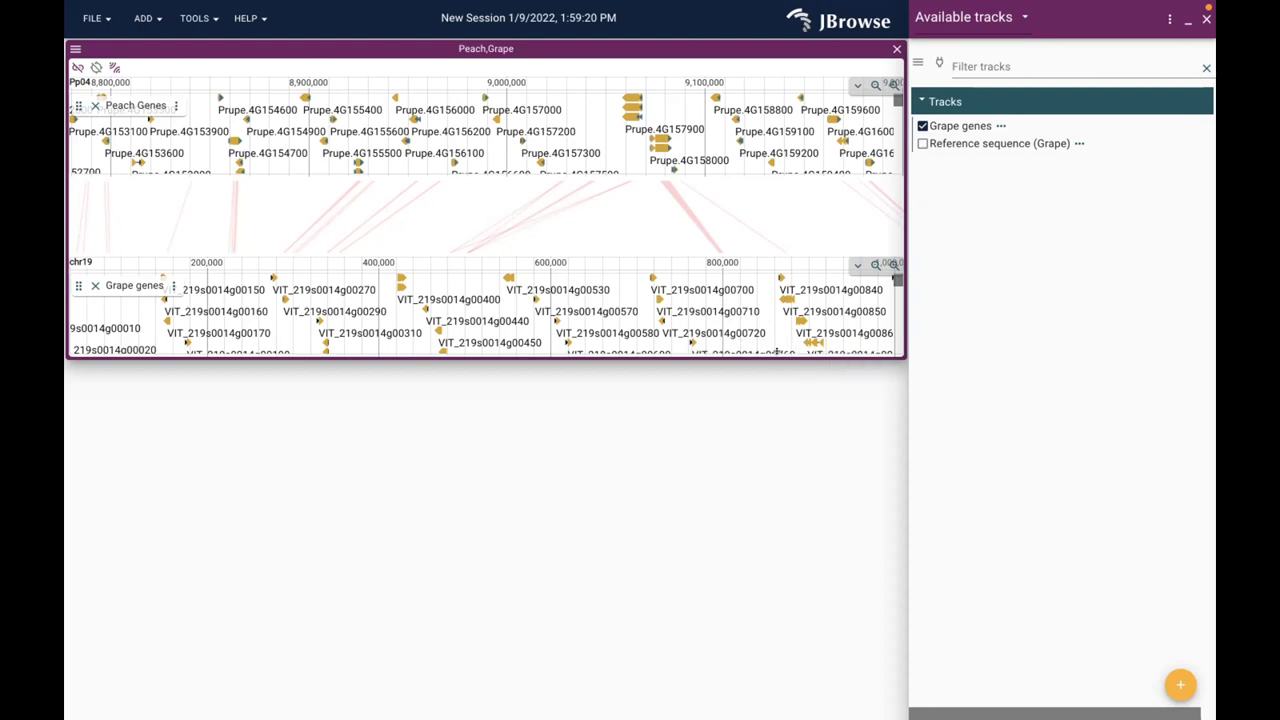
pyautogui.moveTo(776, 352); pyautogui.dragTo(776, 583)
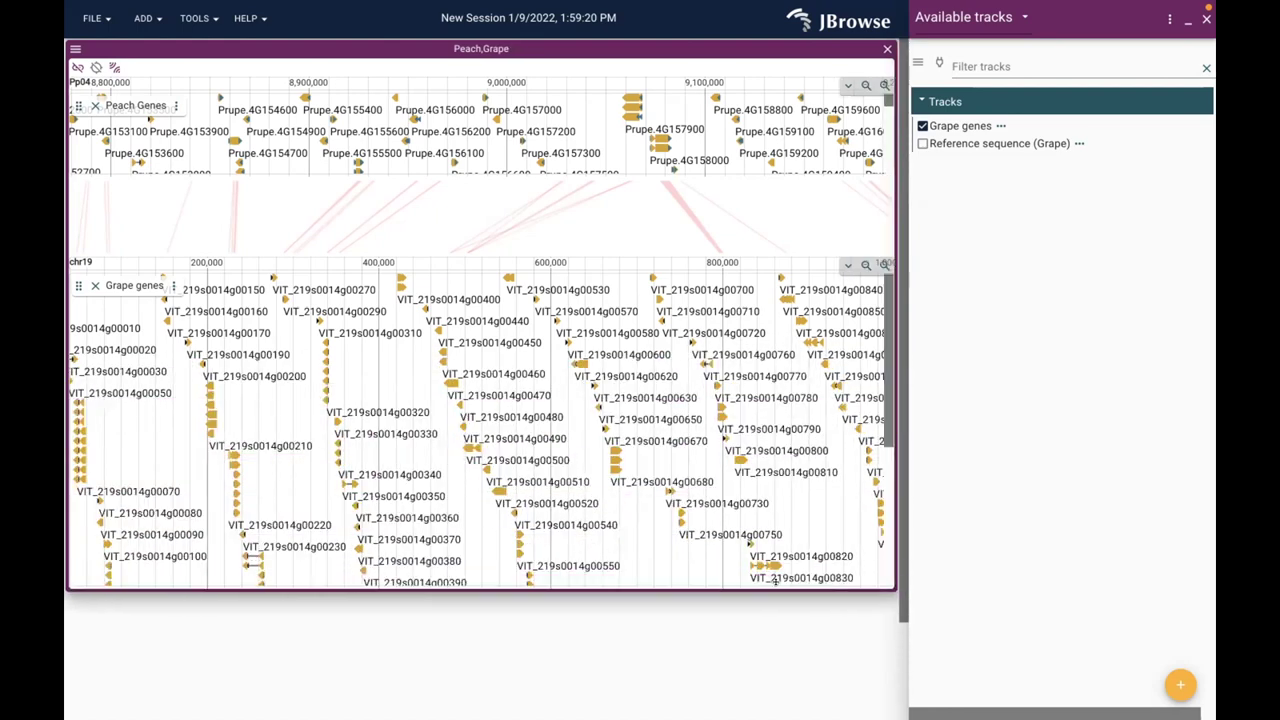
pyautogui.moveTo(813, 176); pyautogui.dragTo(803, 322)
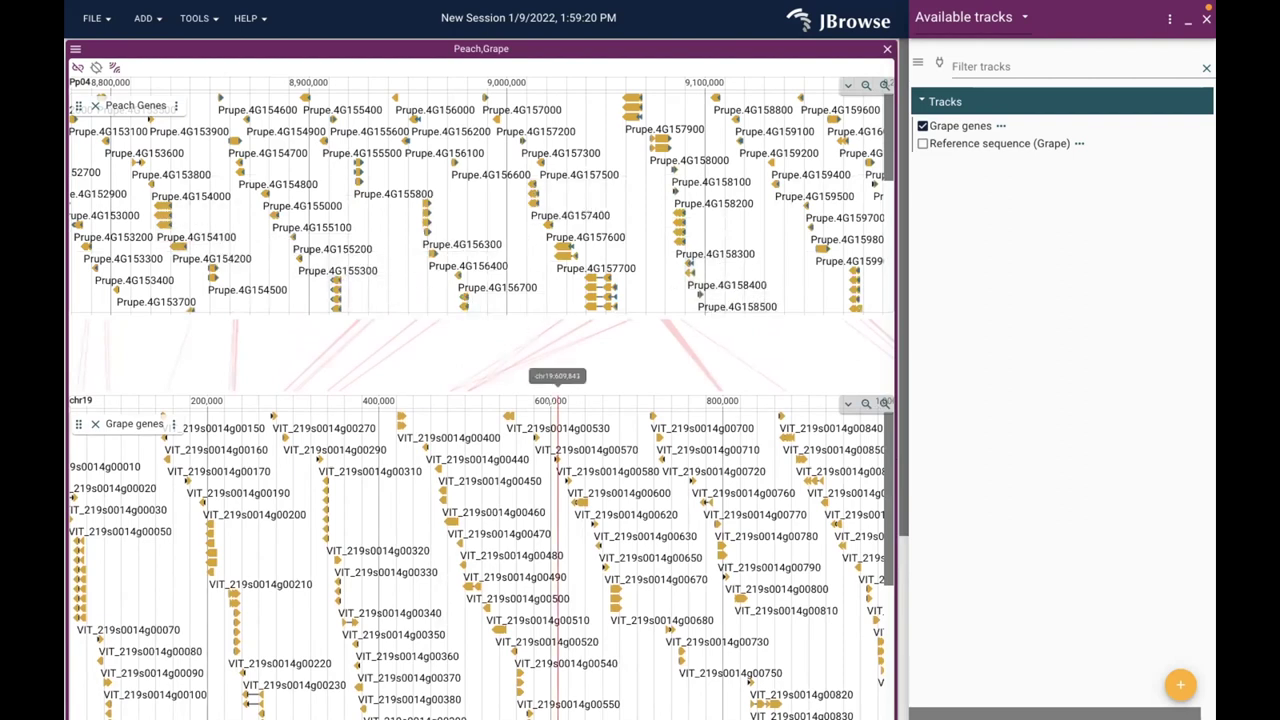
# Switch to the GMOD tutorial and read the rest of the gene annotation section, the indexed GFF3 preparation commands and the synteny navigation notes
pyautogui.press('super+Tab')
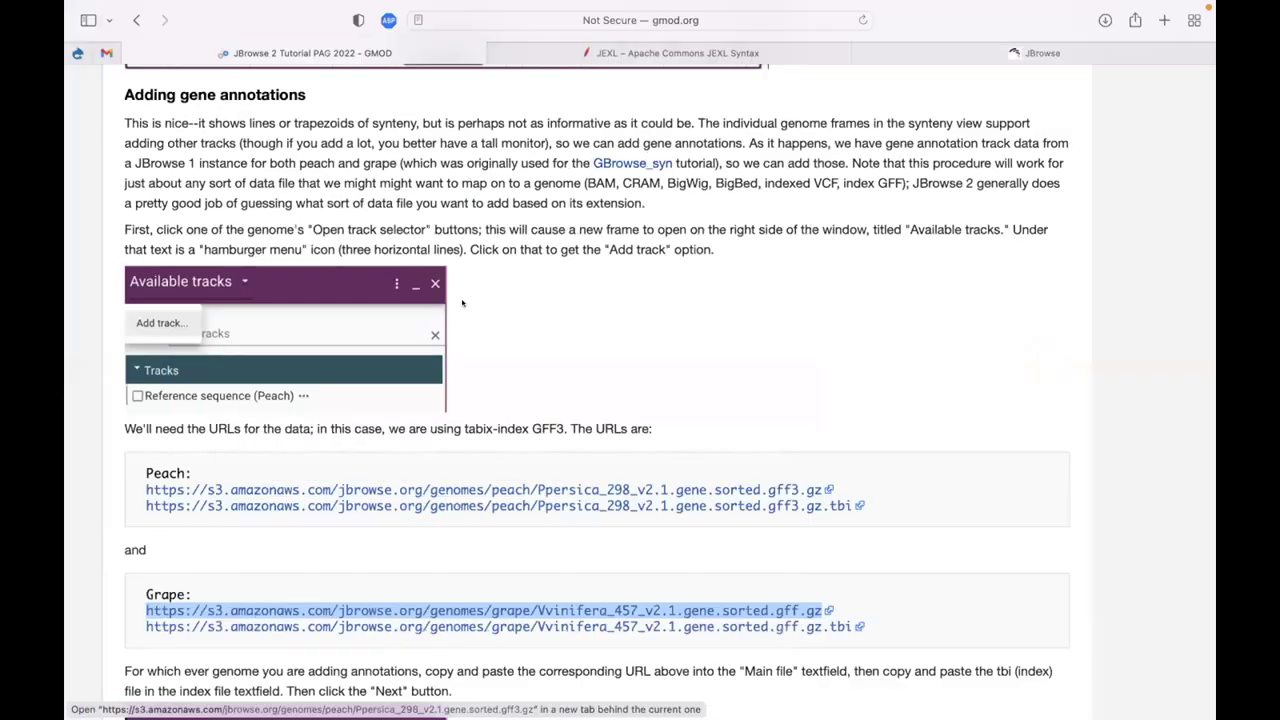
pyautogui.scroll(-15, 533, 328)
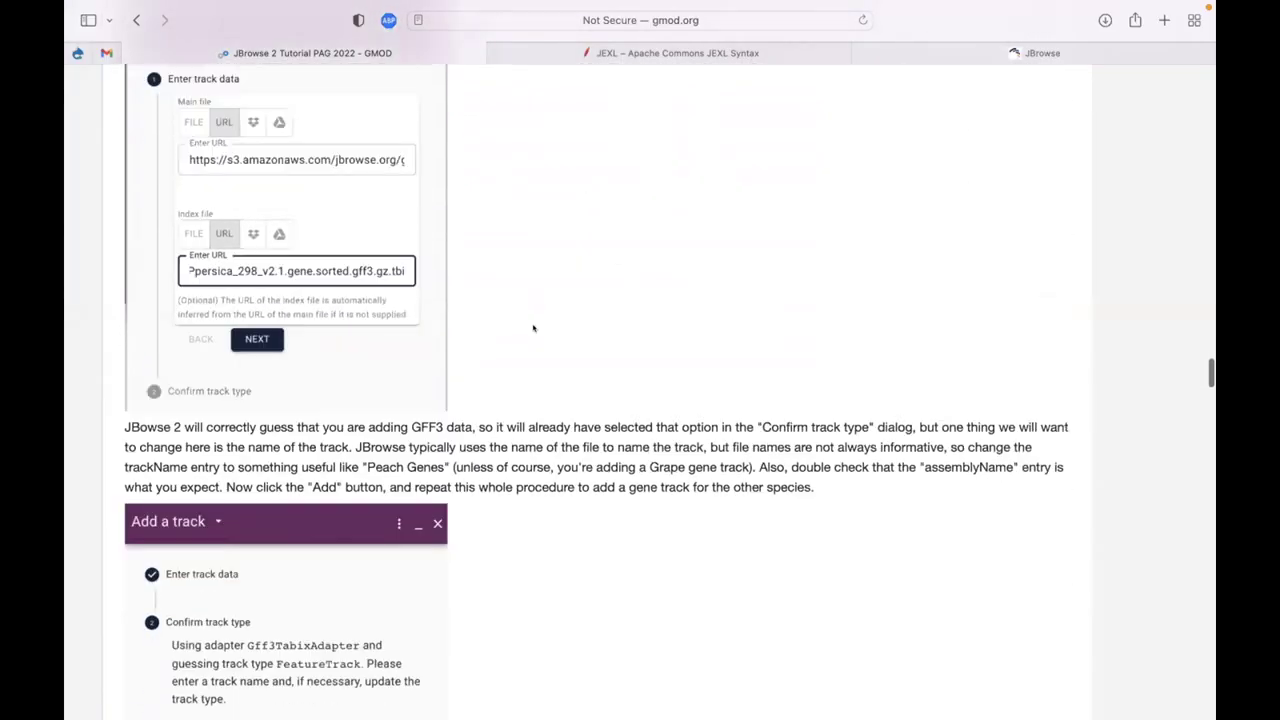
pyautogui.scroll(-10, 533, 328)
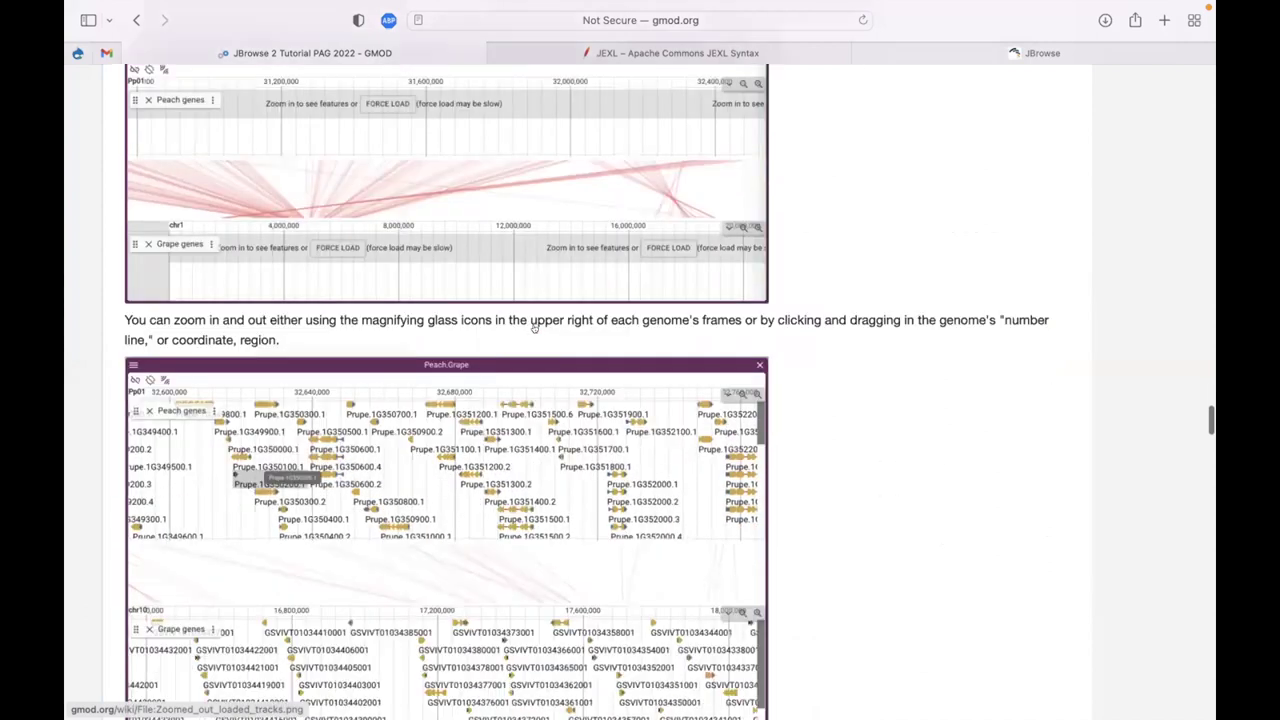
pyautogui.scroll(2, 511, 280)
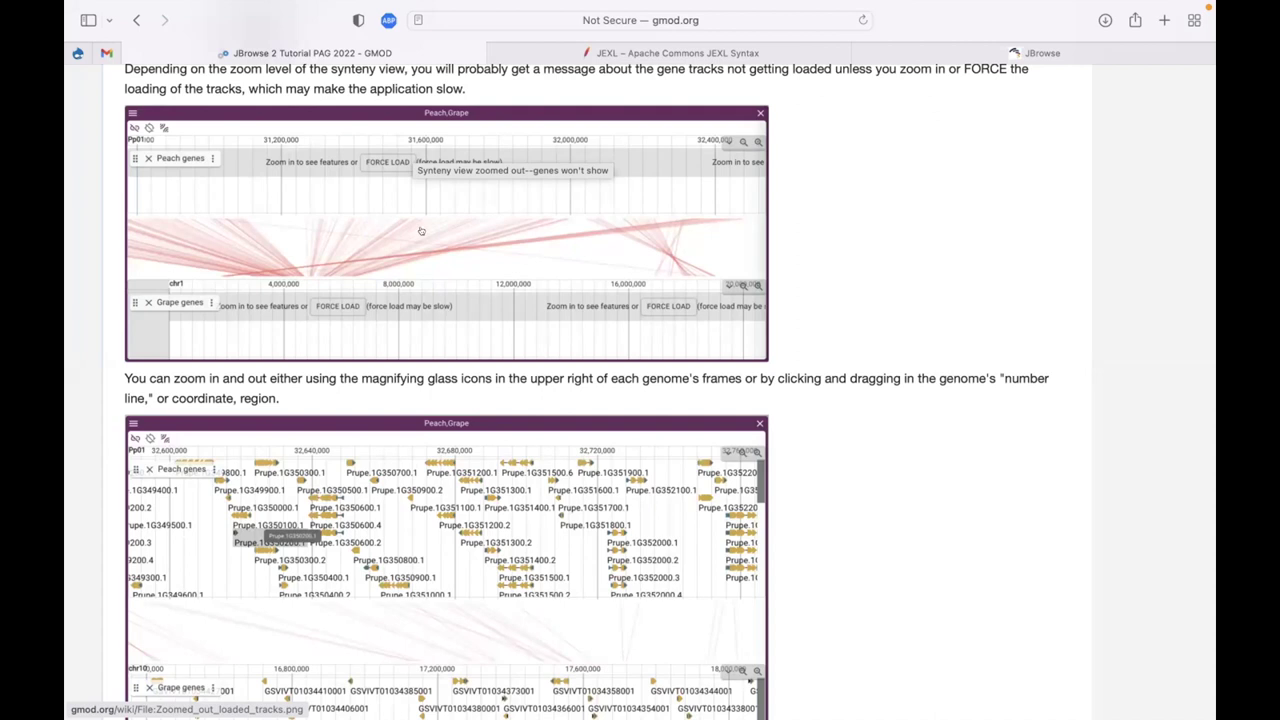
pyautogui.scroll(-6, 433, 239)
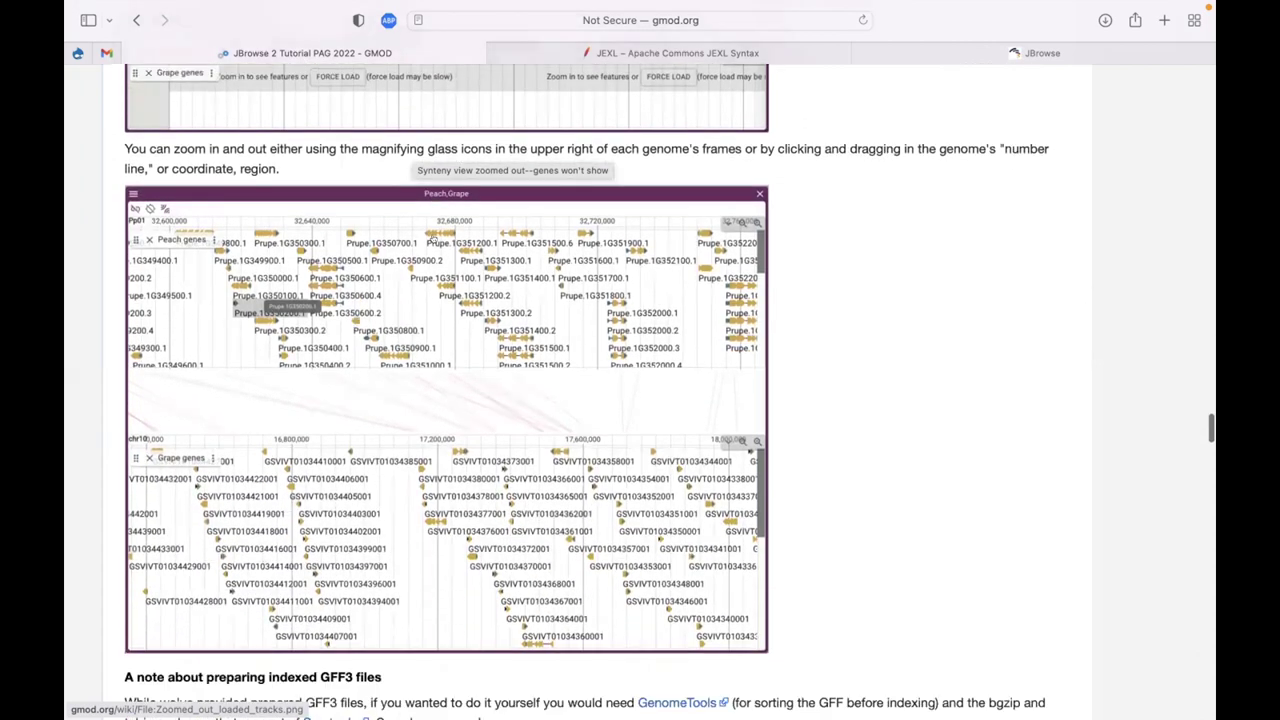
pyautogui.scroll(-8, 460, 322)
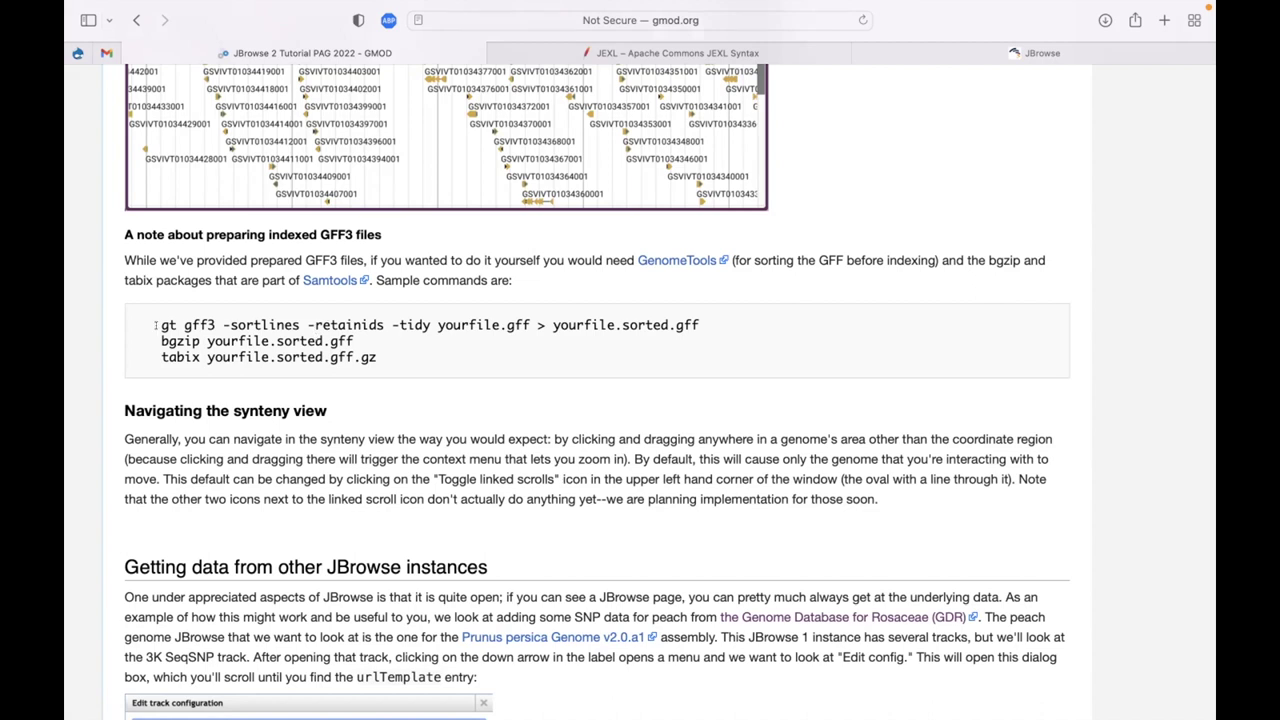
pyautogui.moveTo(156, 319); pyautogui.dragTo(783, 339)
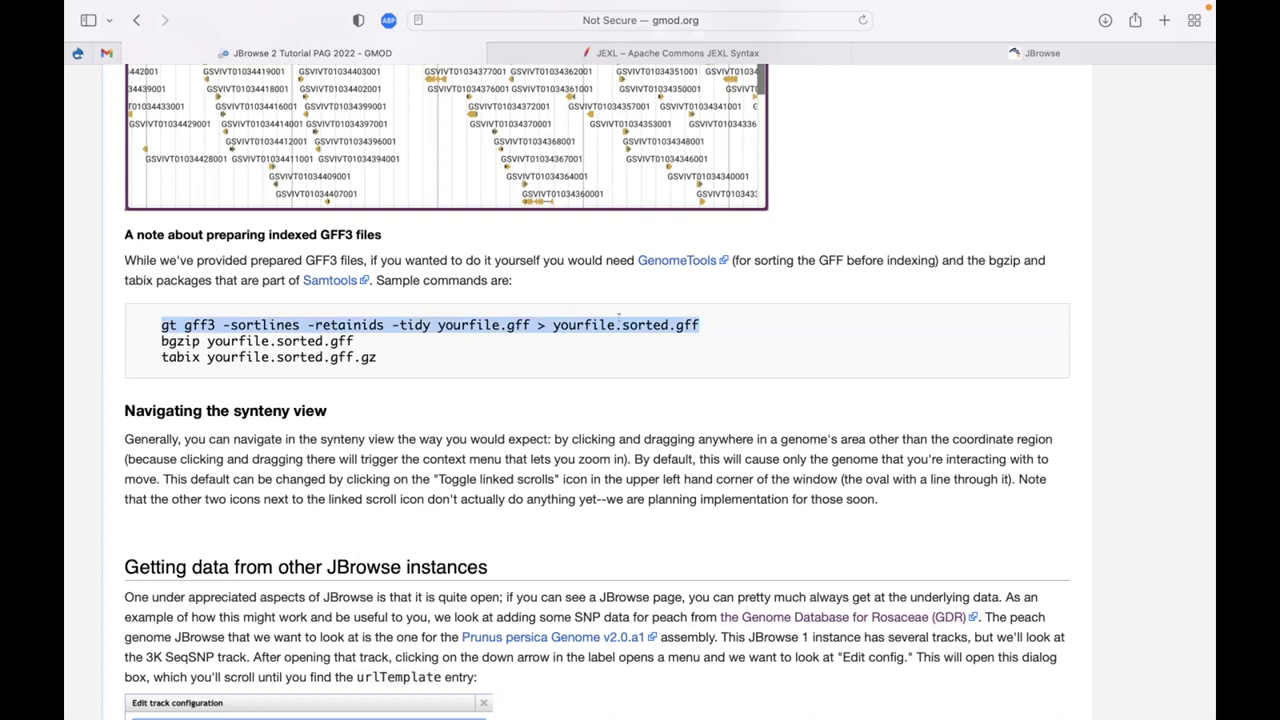
pyautogui.moveTo(368, 325); pyautogui.dragTo(424, 376)
pyautogui.click(424, 376)
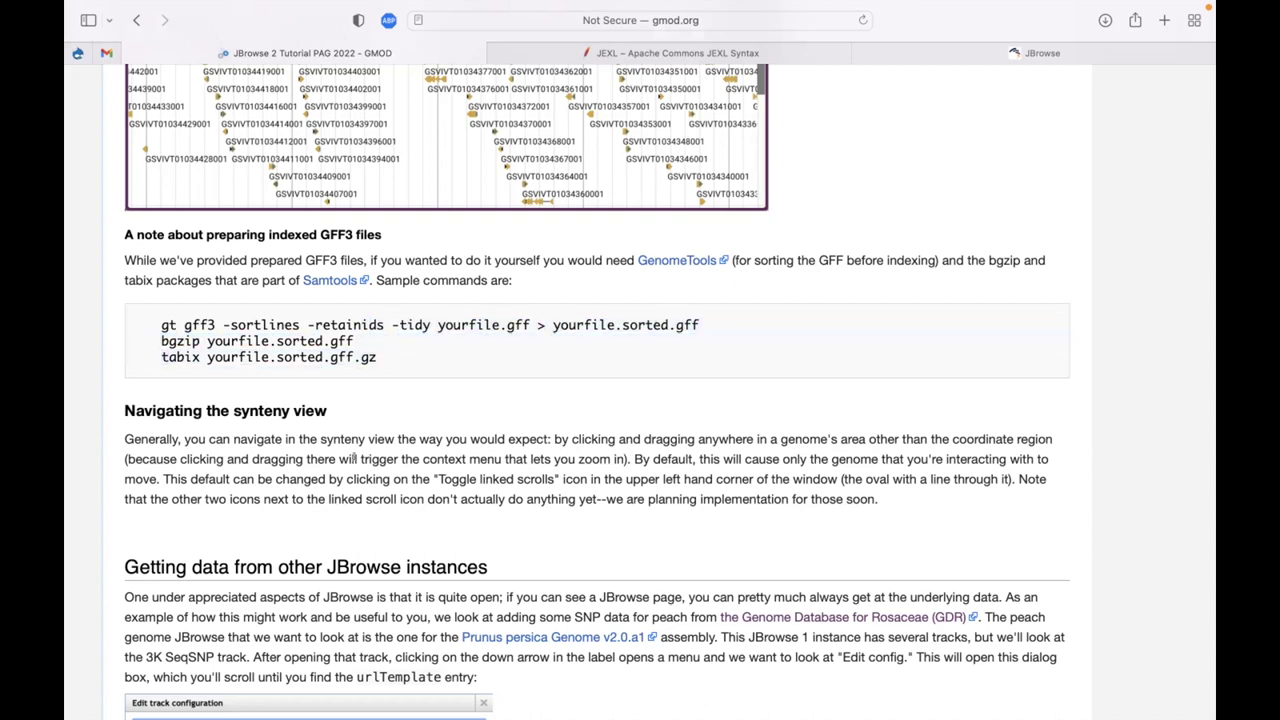
pyautogui.scroll(-4, 363, 456)
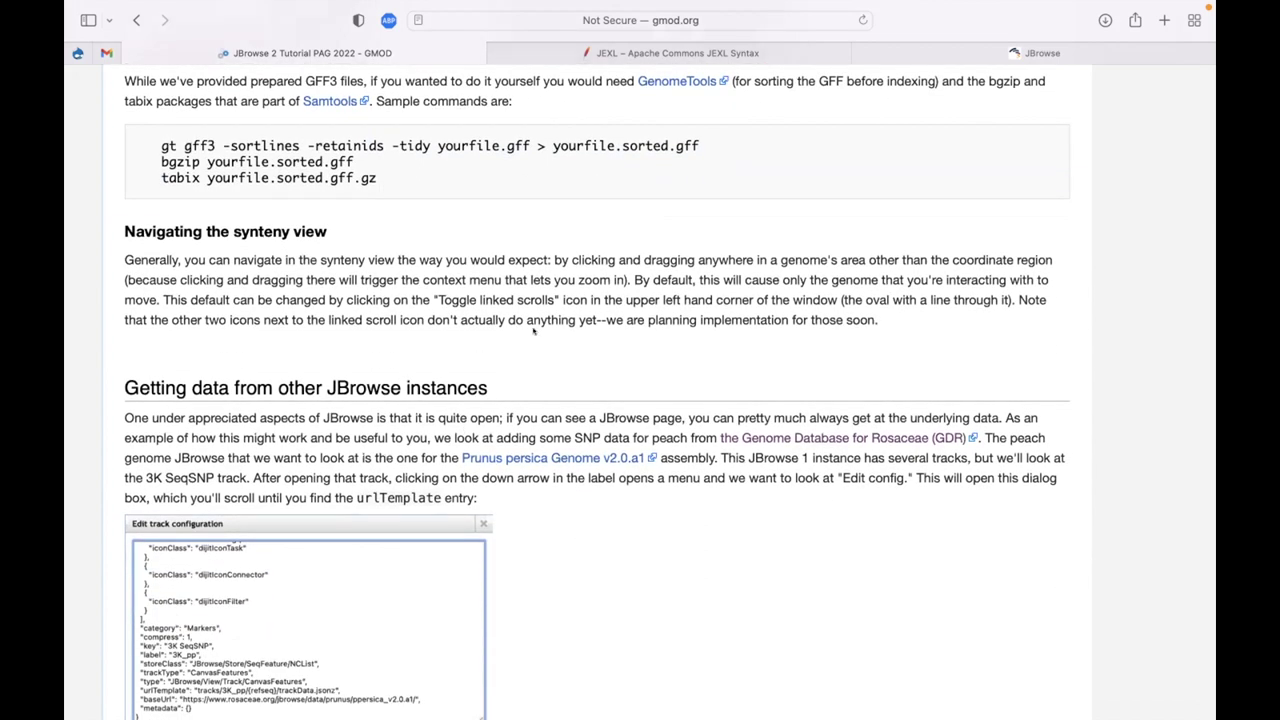
# Switch back to JBrowse, zoom the peach row out two levels and force-load its gene features
pyautogui.press('super+Tab')
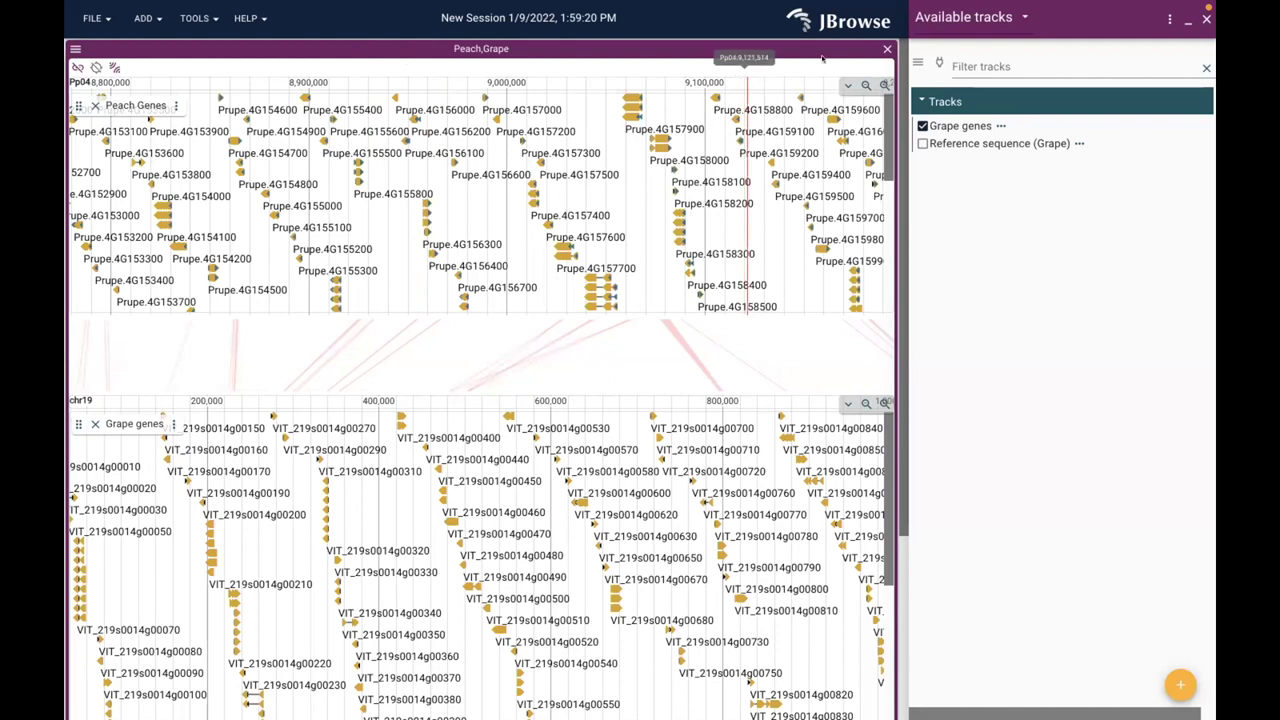
pyautogui.click(862, 85)
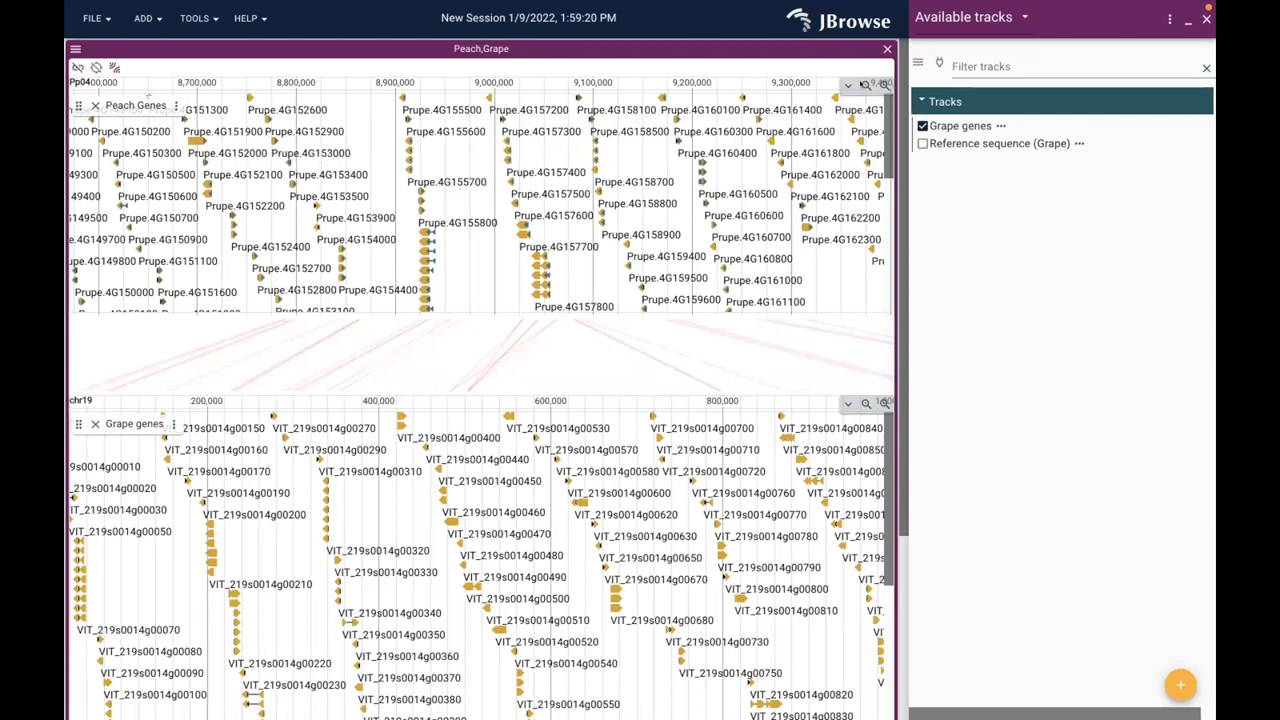
pyautogui.click(866, 85)
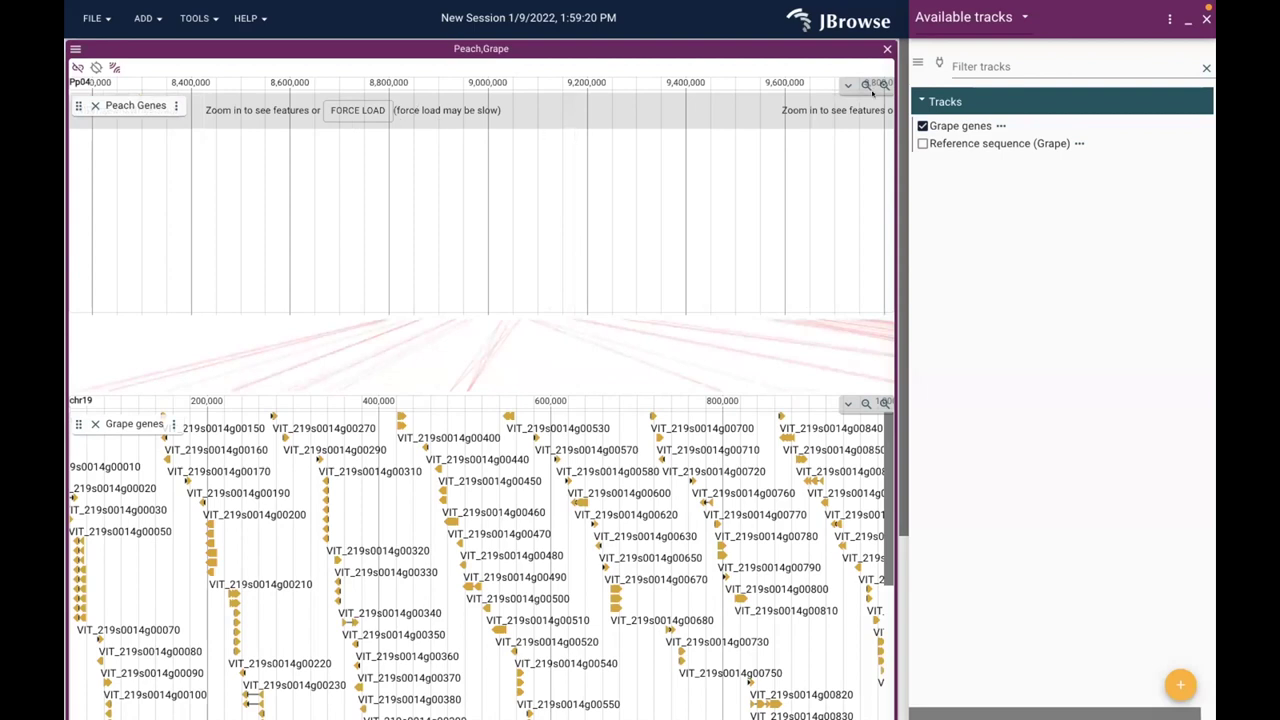
pyautogui.click(347, 110)
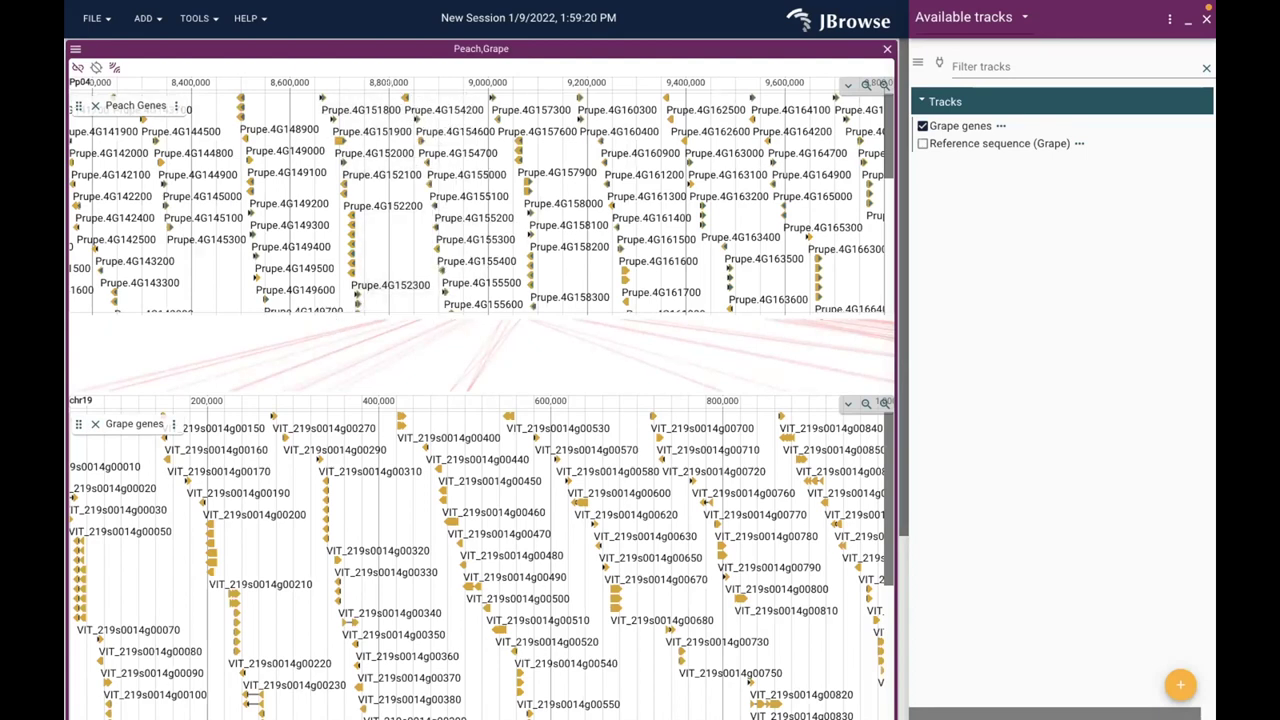
# Zoom the peach row to about Pp04:8,751,363 to 9,363,970, and pan the peach and grape rows independently
pyautogui.moveTo(365, 80); pyautogui.dragTo(662, 99)
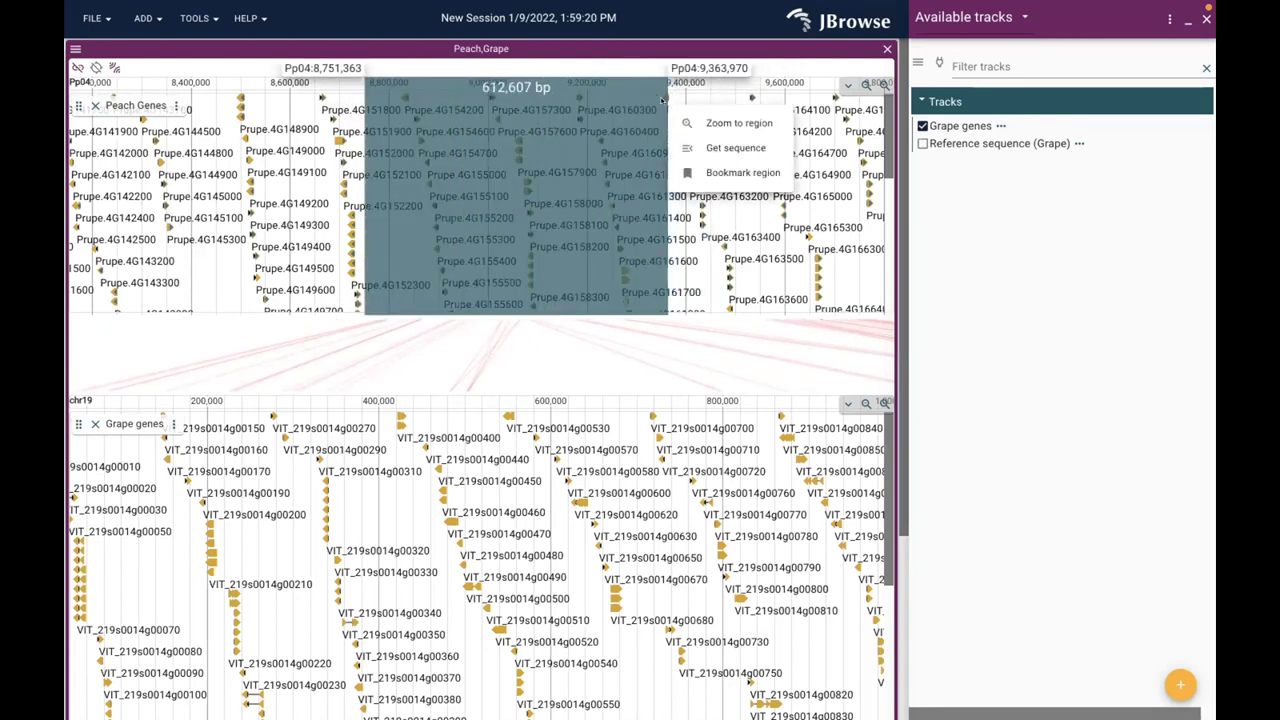
pyautogui.click(749, 124)
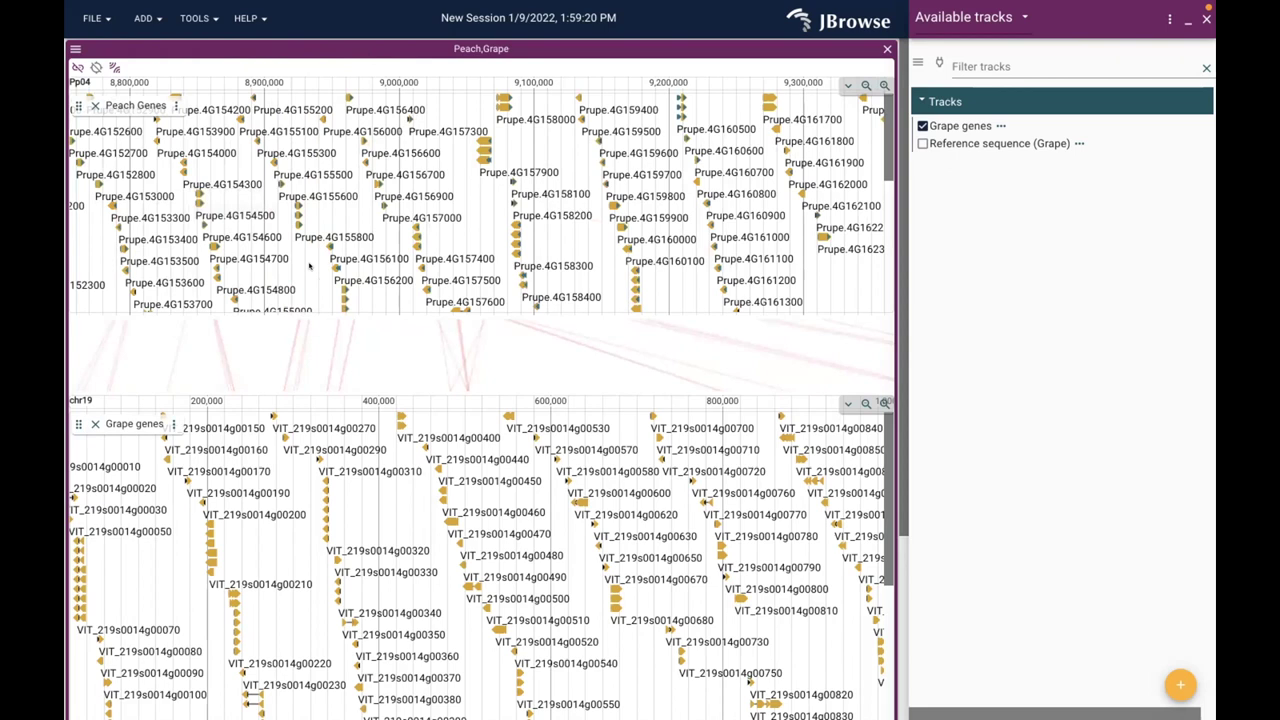
pyautogui.moveTo(310, 265); pyautogui.dragTo(314, 238)
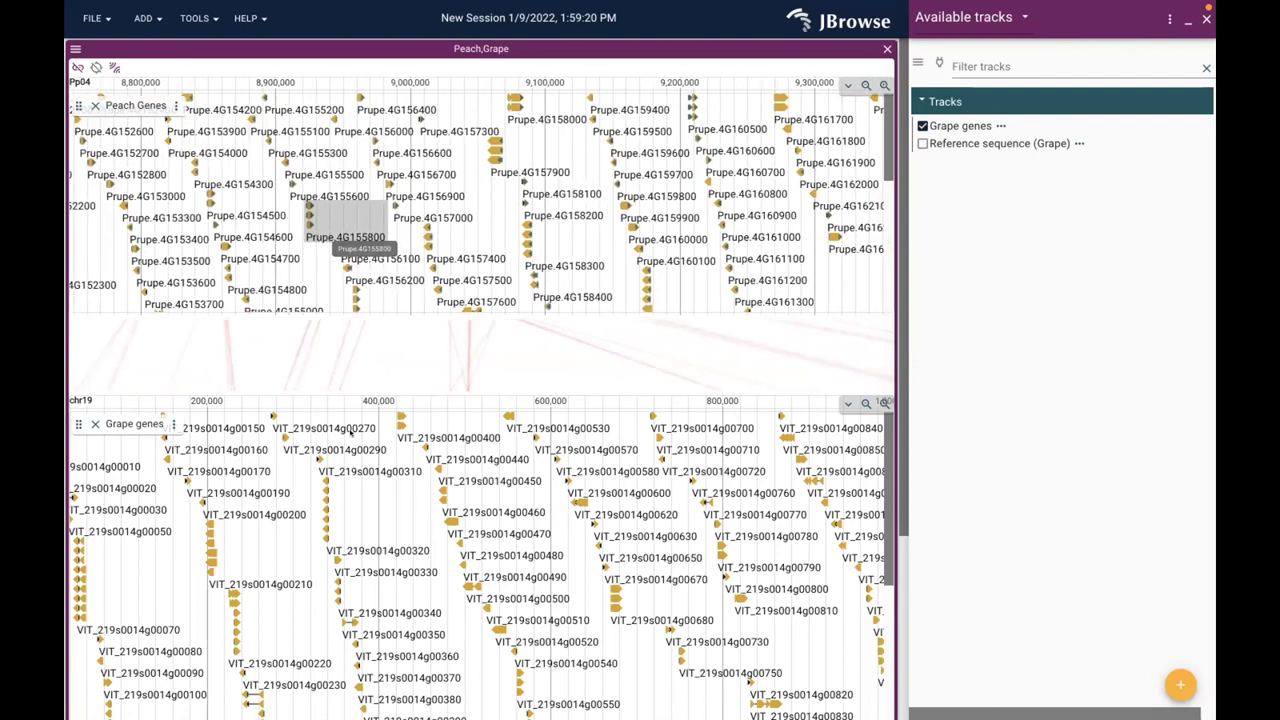
pyautogui.moveTo(375, 518); pyautogui.dragTo(290, 511)
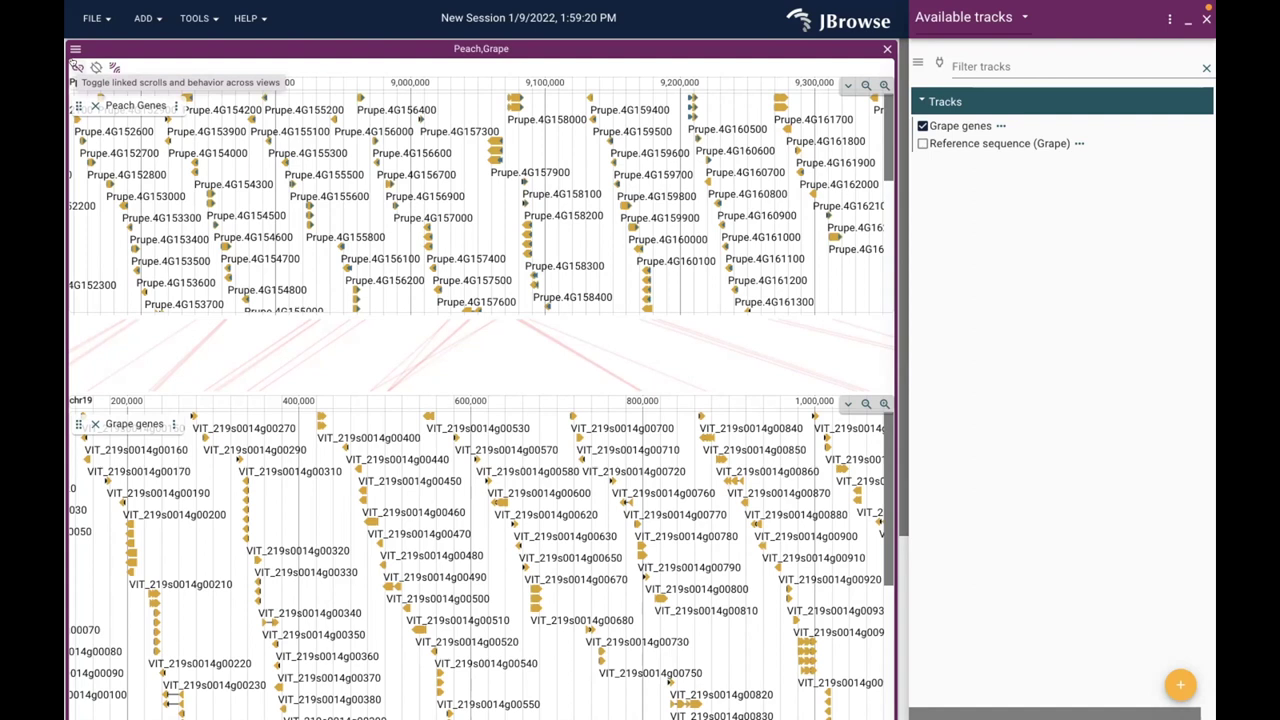
# Turn on linked scrolling, pan the peach and grape rows together, and turn linked scrolling off again
pyautogui.click(73, 63)
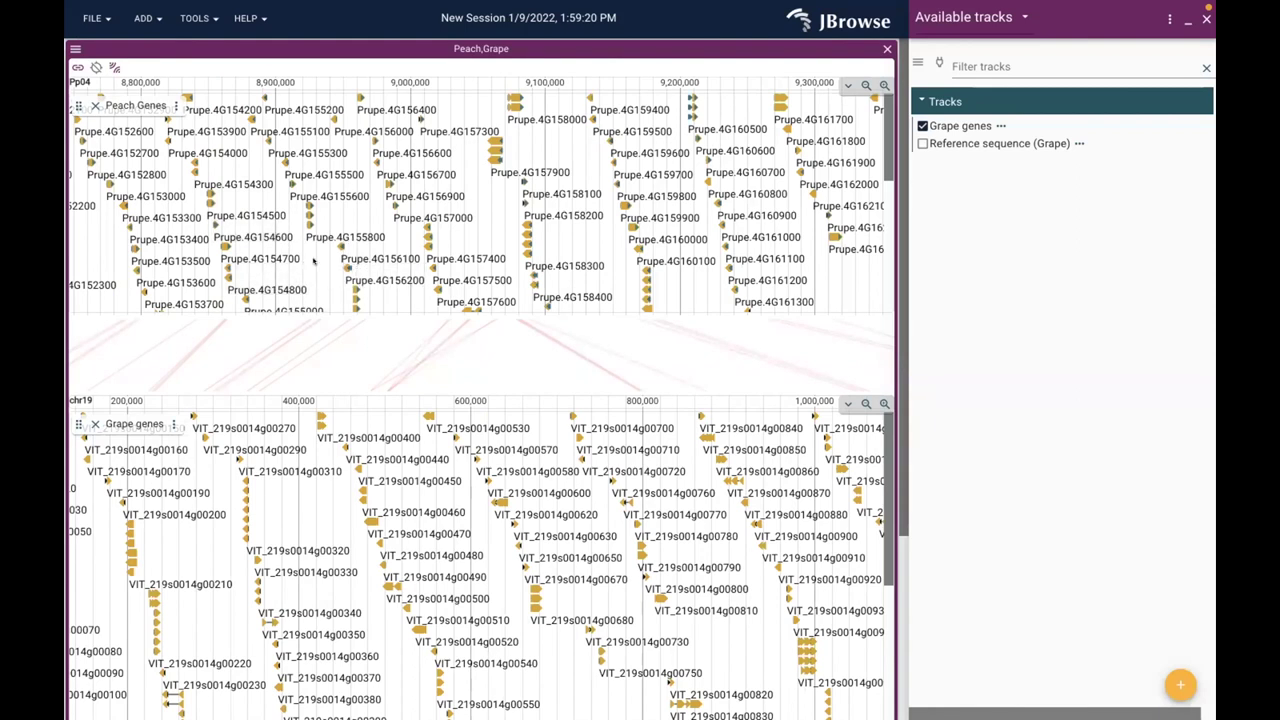
pyautogui.moveTo(413, 252); pyautogui.dragTo(436, 232)
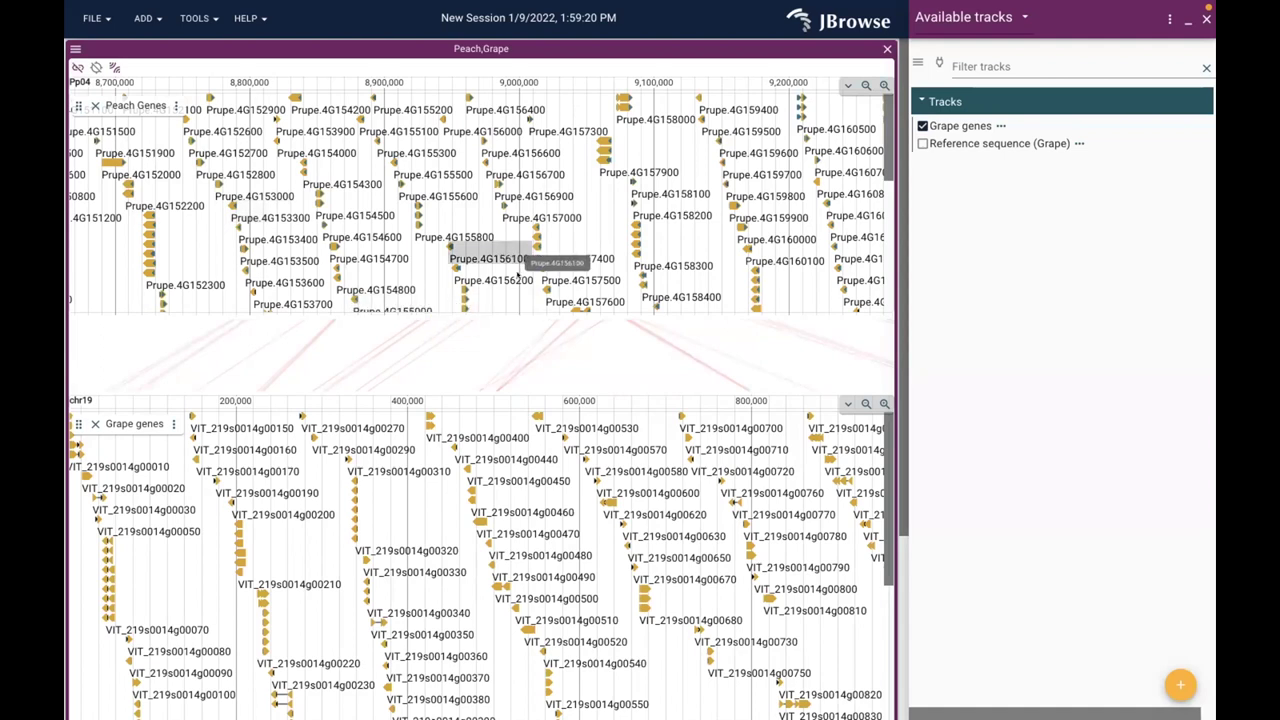
pyautogui.press('super+Tab')
pyautogui.press('super+Tab')
pyautogui.press('super+Tab')
pyautogui.press('super+Tab')
pyautogui.press('super+Tab')
pyautogui.press('super+Tab')
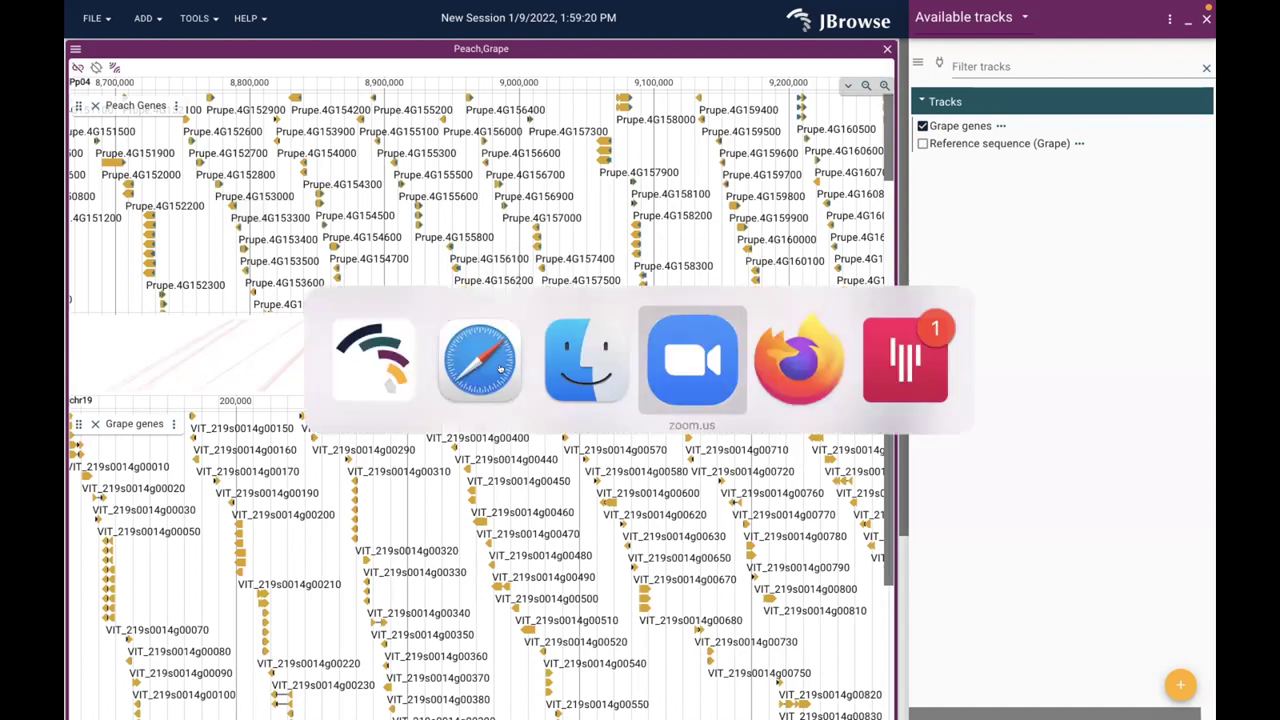
pyautogui.press('super+Tab')
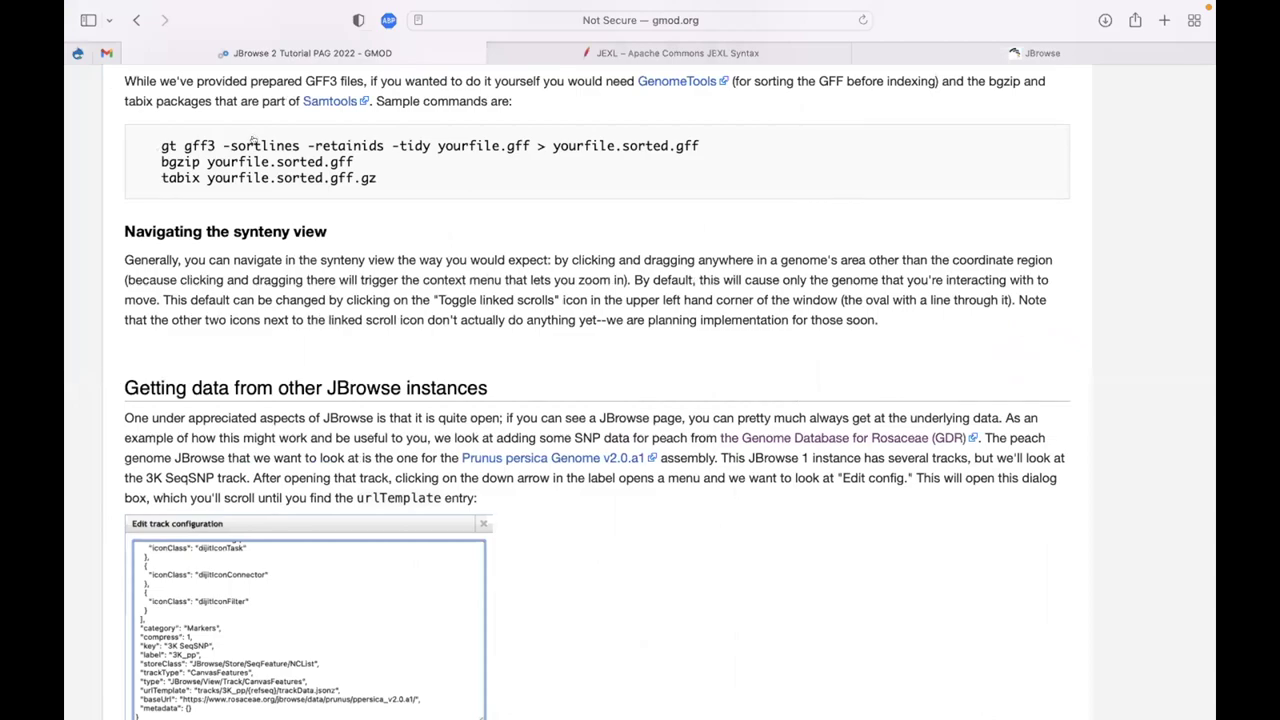
pyautogui.press('super+Tab')
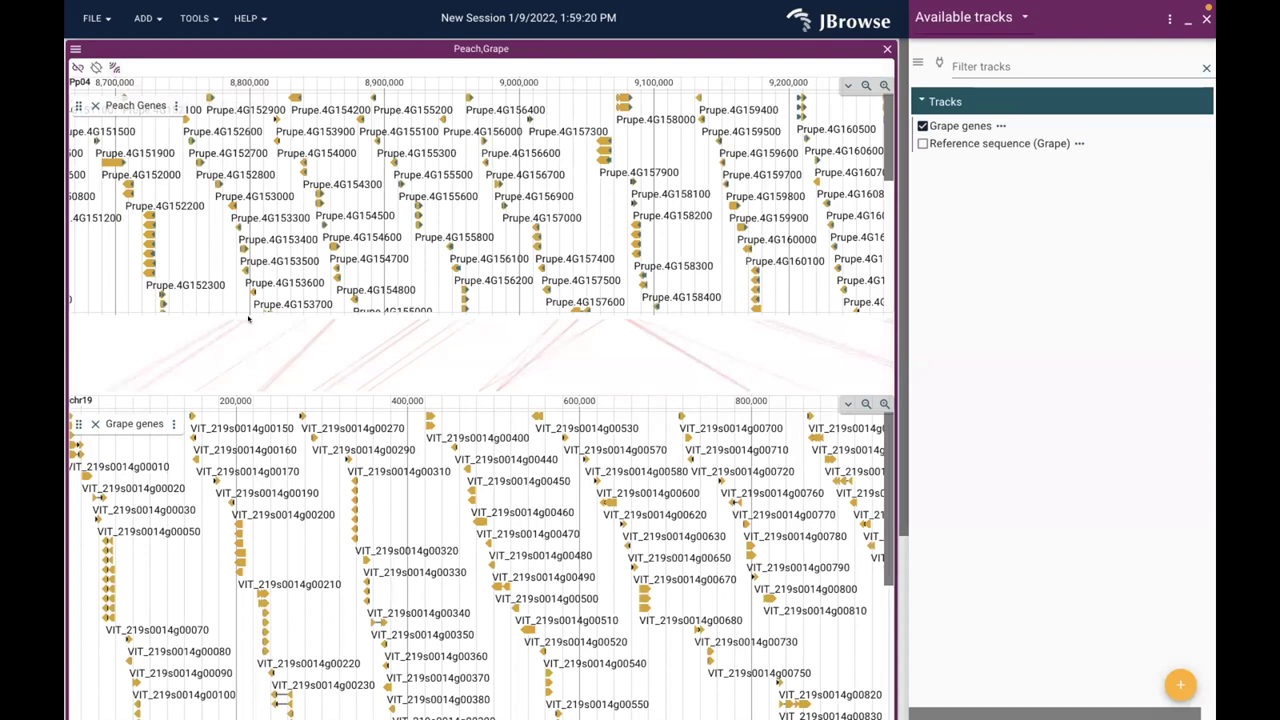
# Switch to the GMOD tutorial and open the "Prunus persica Genome v2.0.a1" link under "Getting data from other JBrowse instances" in a new tab
pyautogui.press('super+Tab')
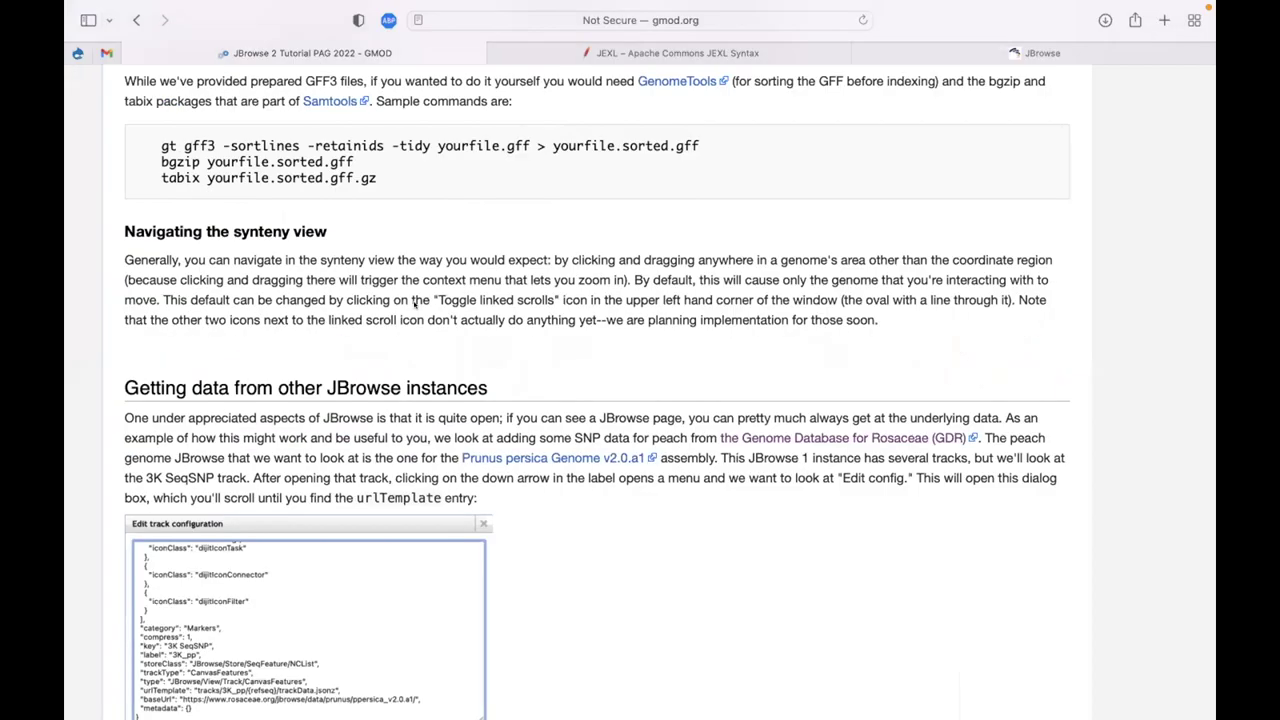
pyautogui.scroll(-6, 618, 340)
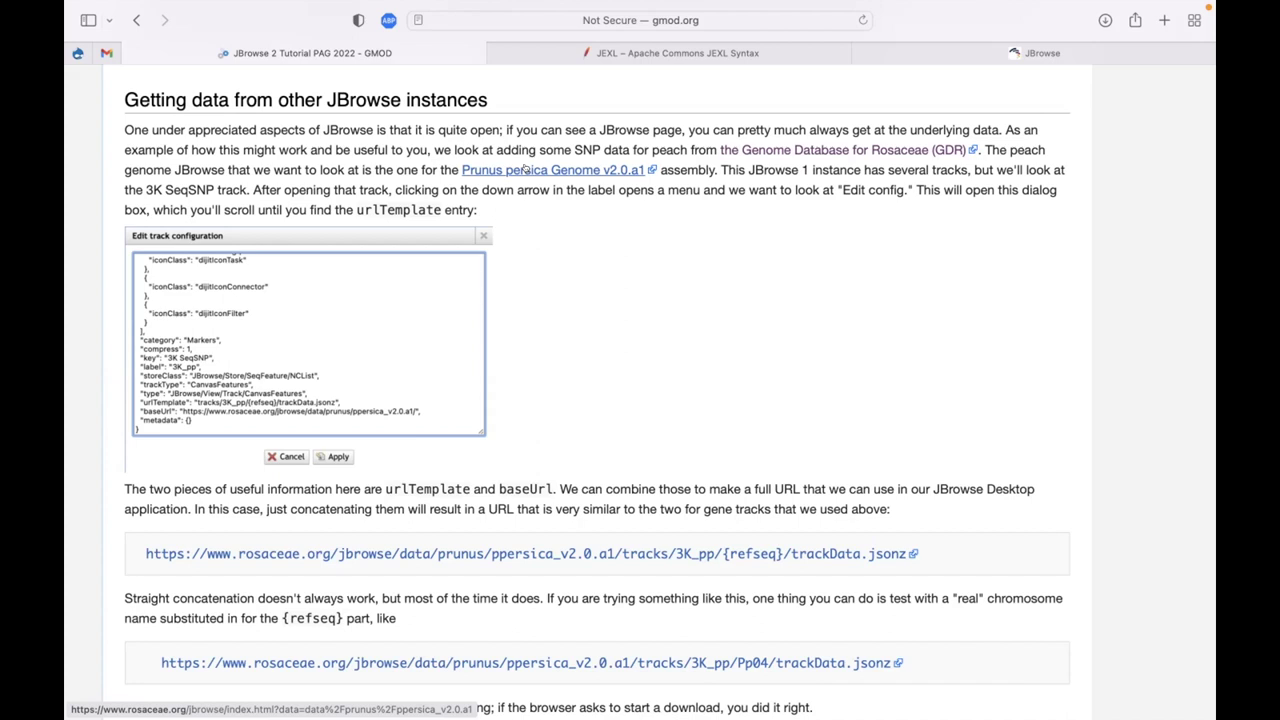
pyautogui.rightClick(527, 168)
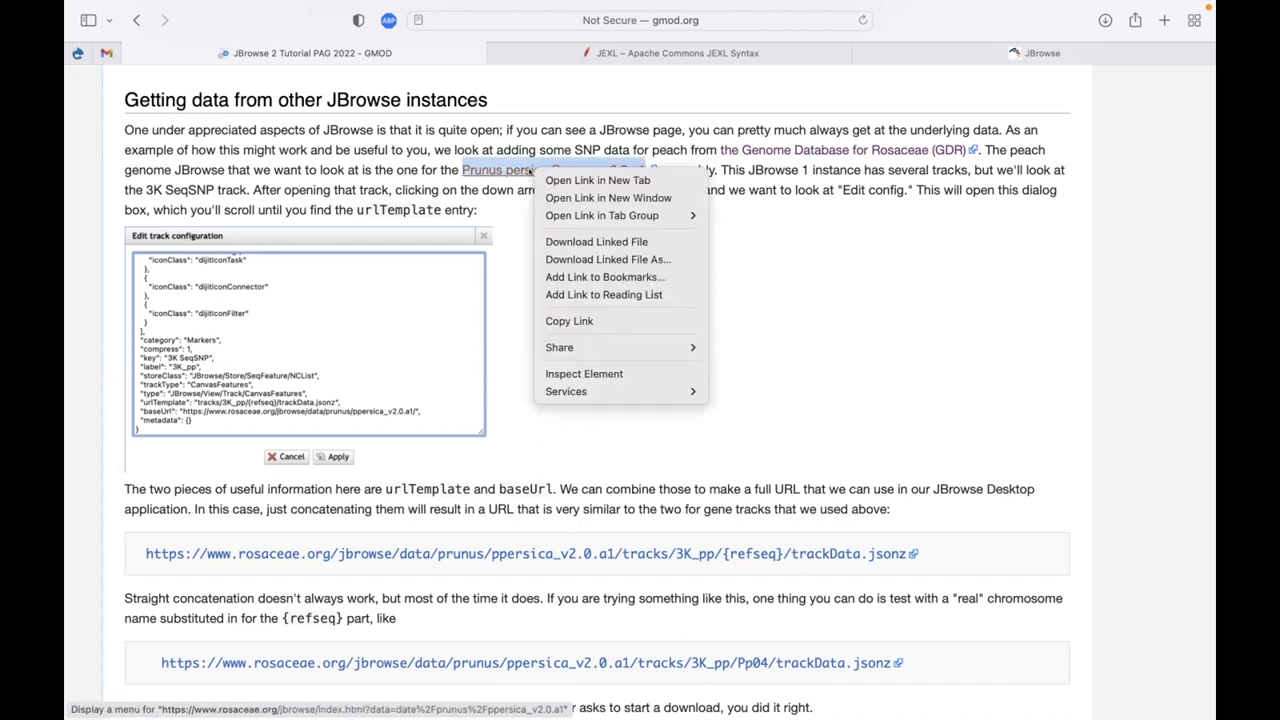
pyautogui.press('Escape')
pyautogui.keyDown('super'); pyautogui.click(569, 171); pyautogui.keyUp('super')
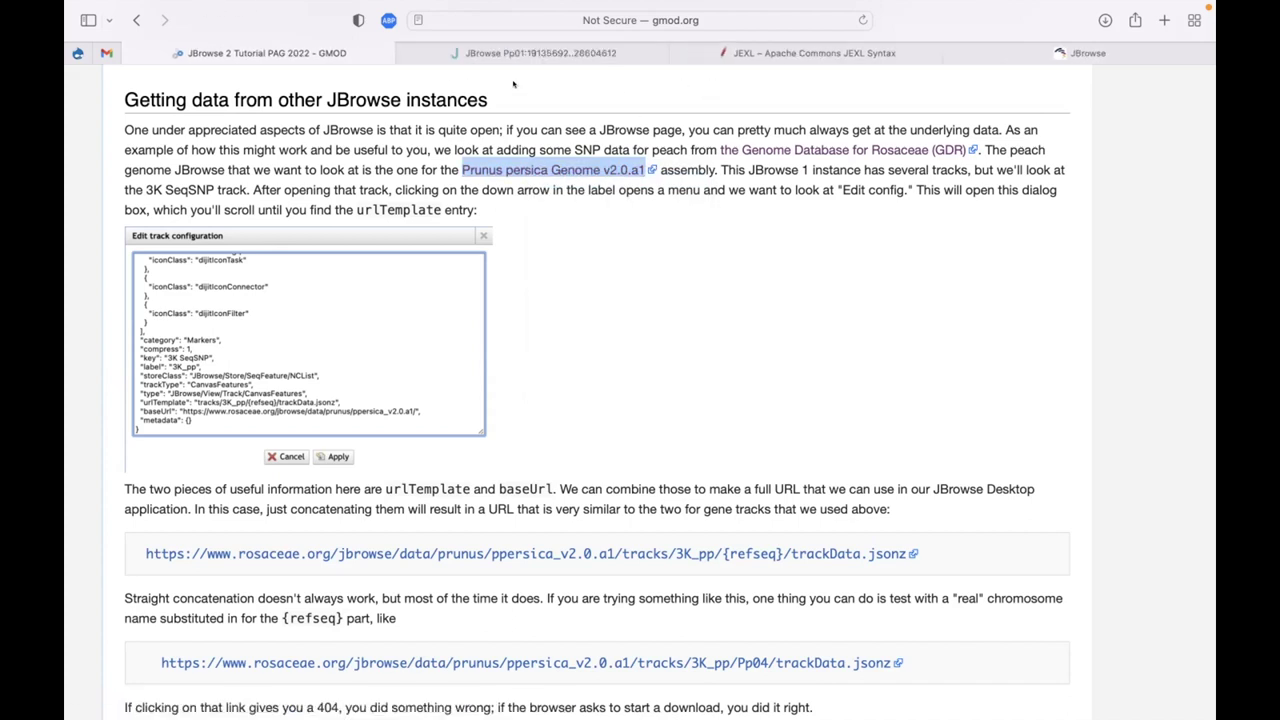
pyautogui.moveTo(478, 3)
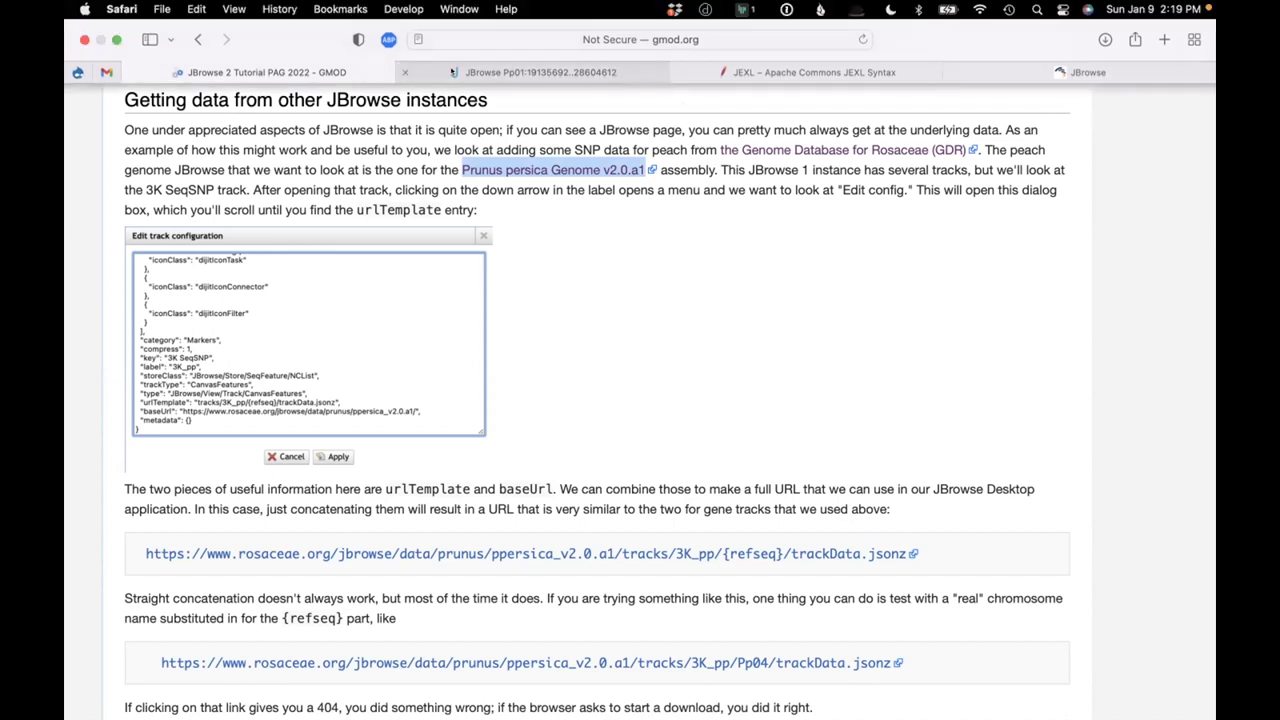
# Switch to the P. persica v2.0.a1 JBrowse page and open the 3K SeqSNP track's configuration at its urlTemplate entry
pyautogui.click(453, 72)
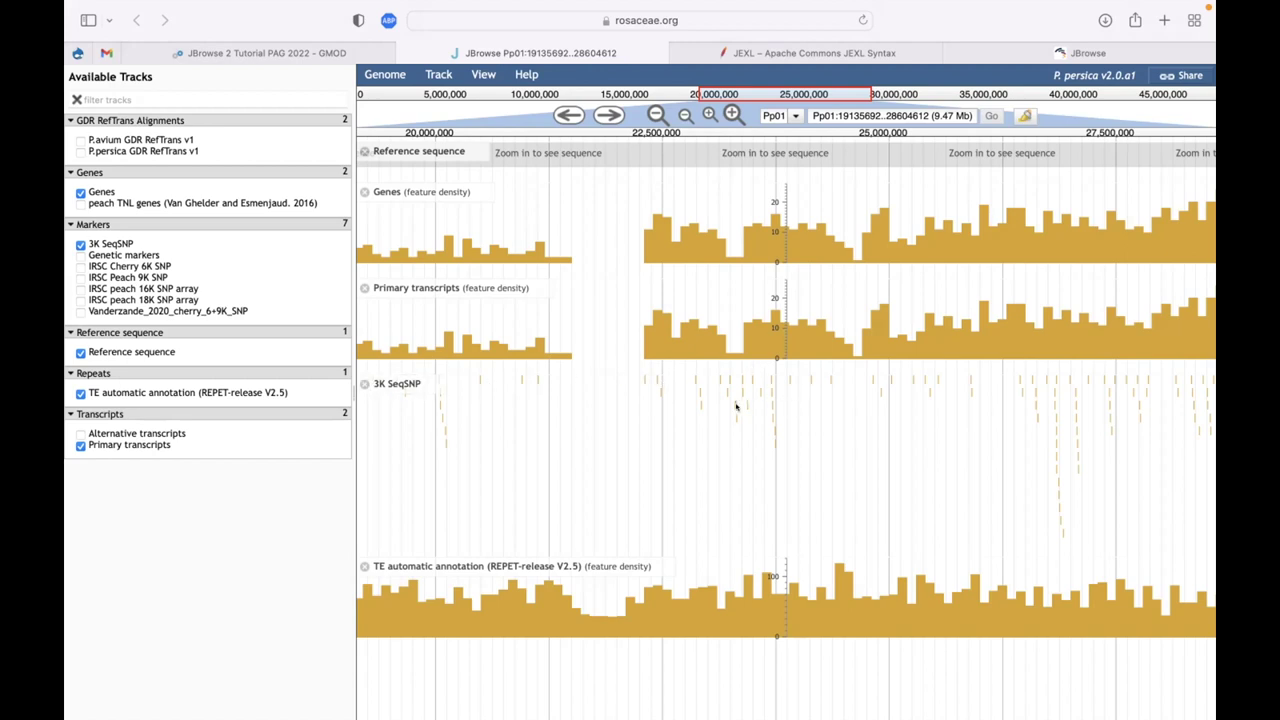
pyautogui.moveTo(736, 406)
pyautogui.moveTo(433, 386)
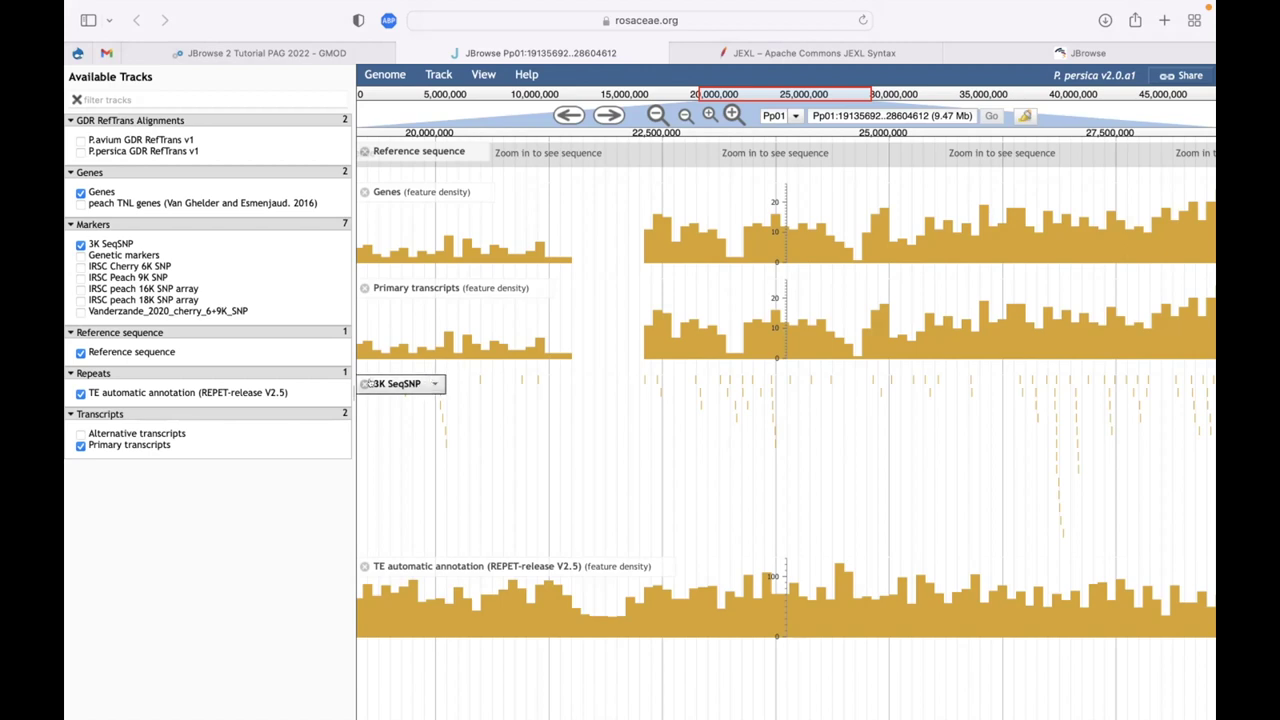
pyautogui.click(432, 383)
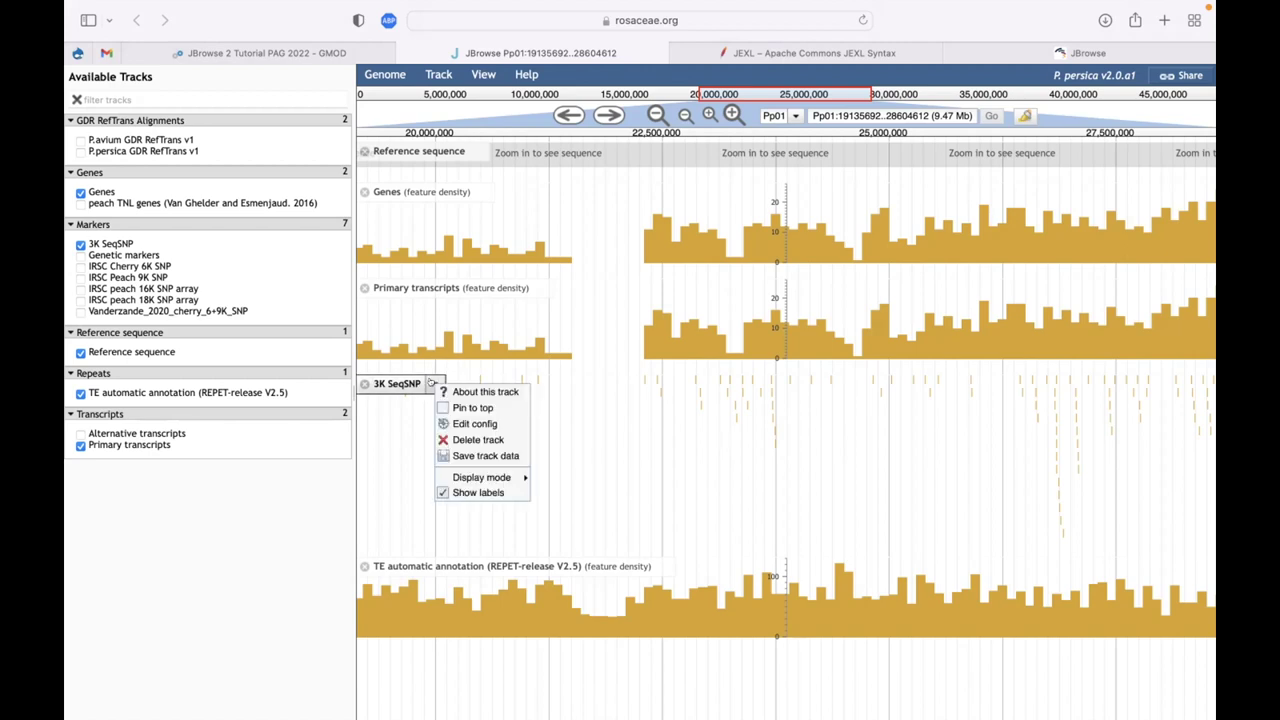
pyautogui.click(454, 424)
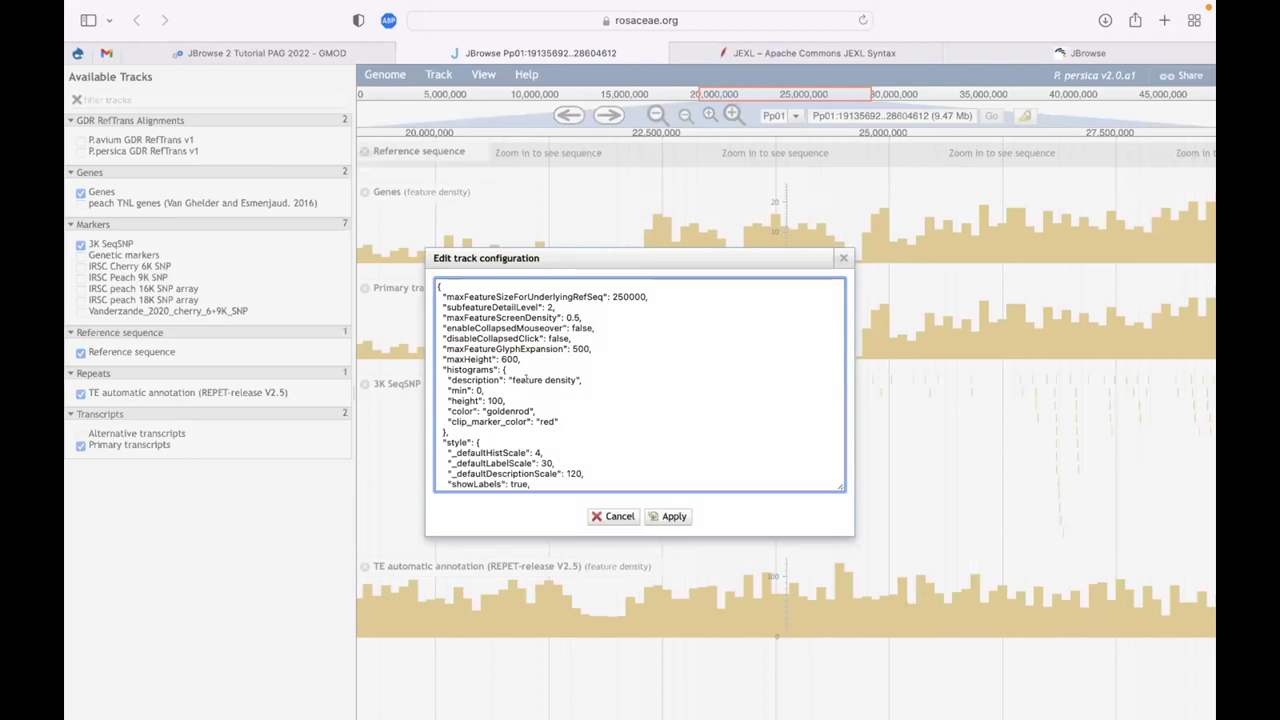
pyautogui.scroll(-10, 526, 380)
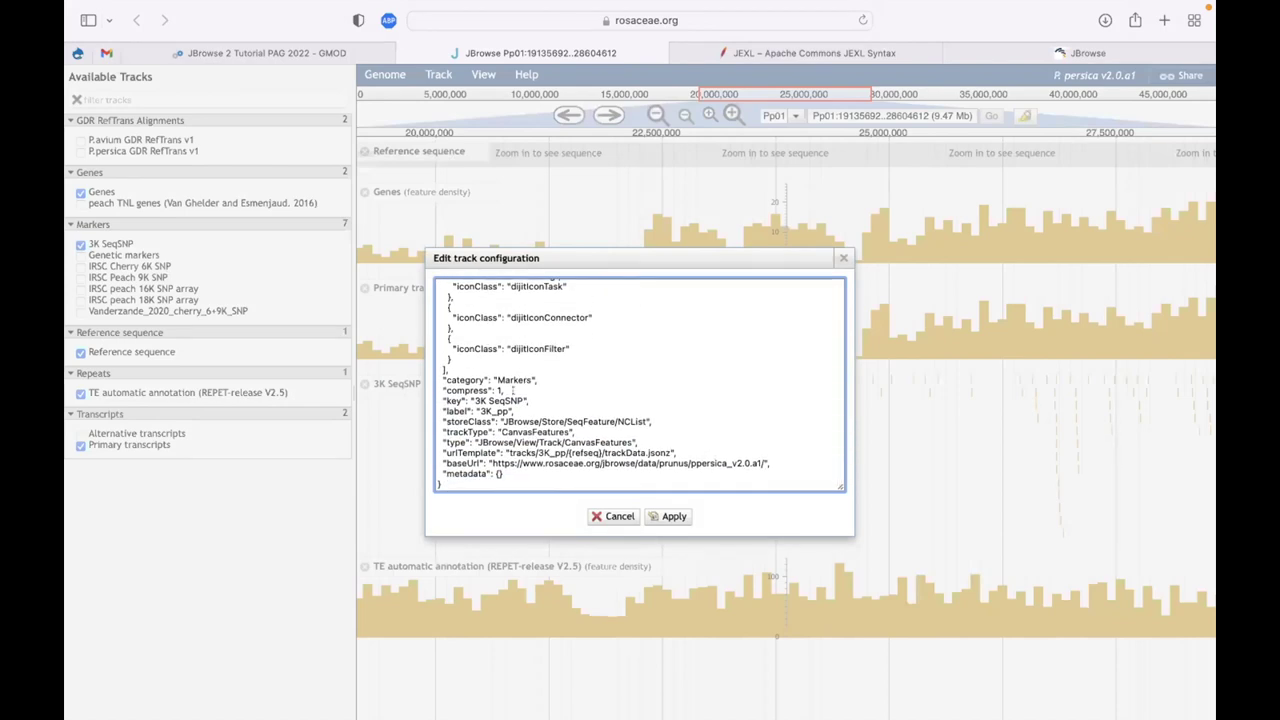
# Highlight the urlTemplate and baseUrl lines in the track configuration, and each of their values separately
pyautogui.moveTo(436, 451); pyautogui.dragTo(841, 455)
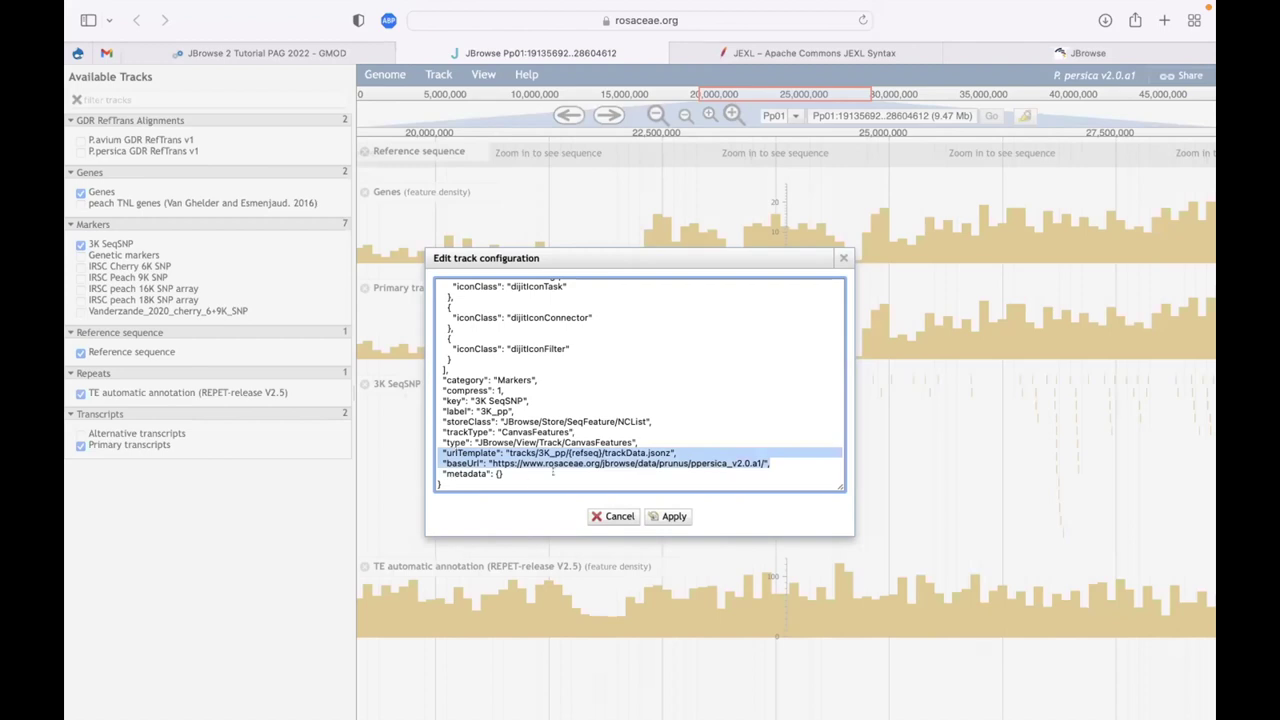
pyautogui.moveTo(490, 463); pyautogui.dragTo(760, 458)
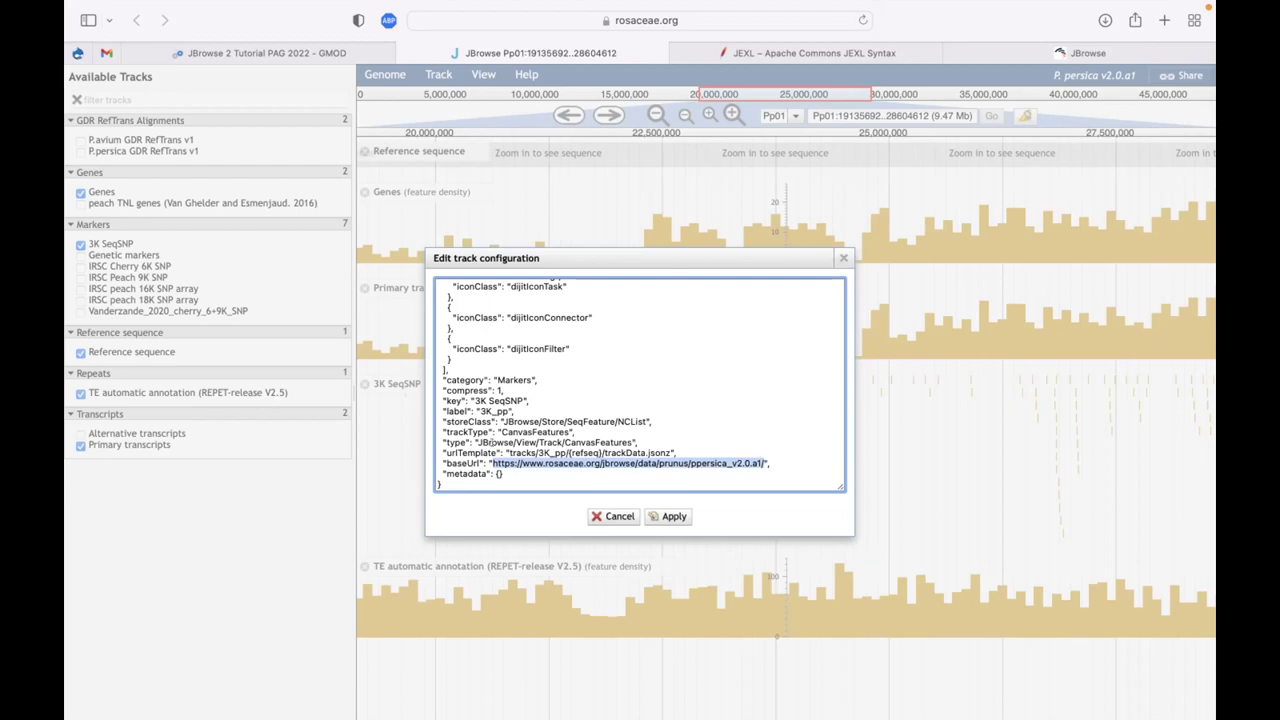
pyautogui.click(497, 453)
pyautogui.moveTo(505, 452); pyautogui.dragTo(669, 446)
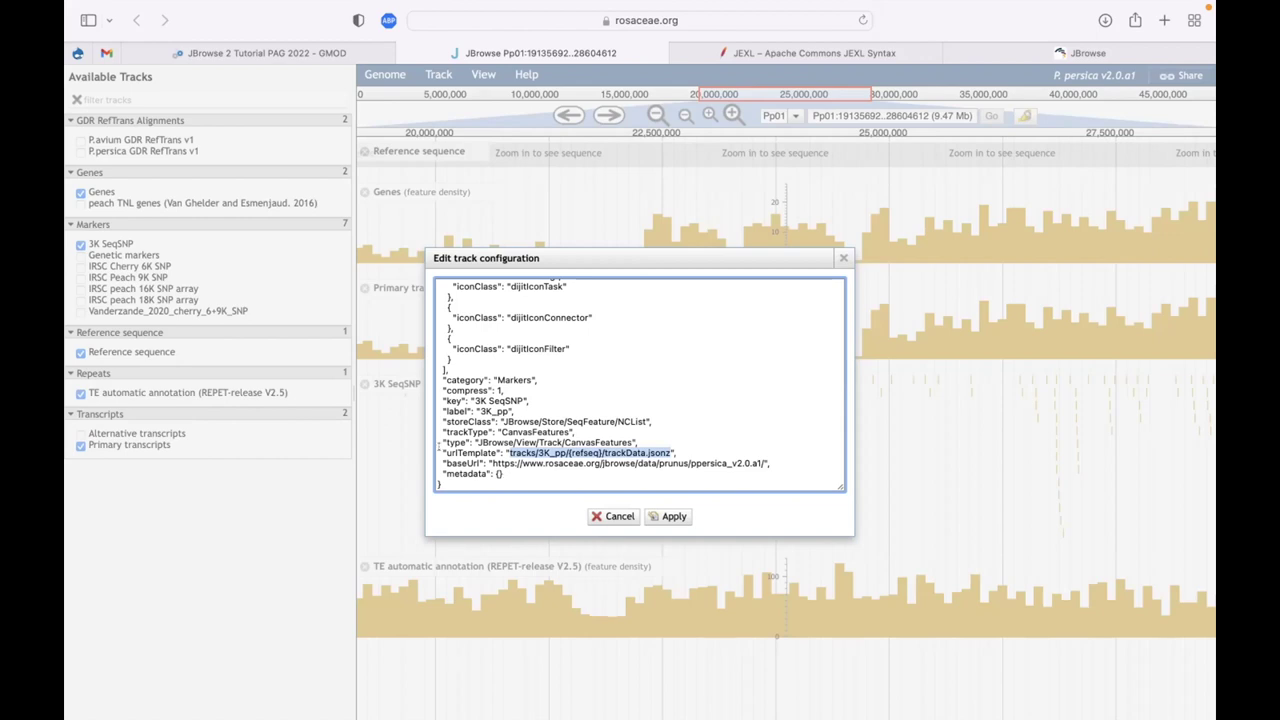
pyautogui.press('super+Tab')
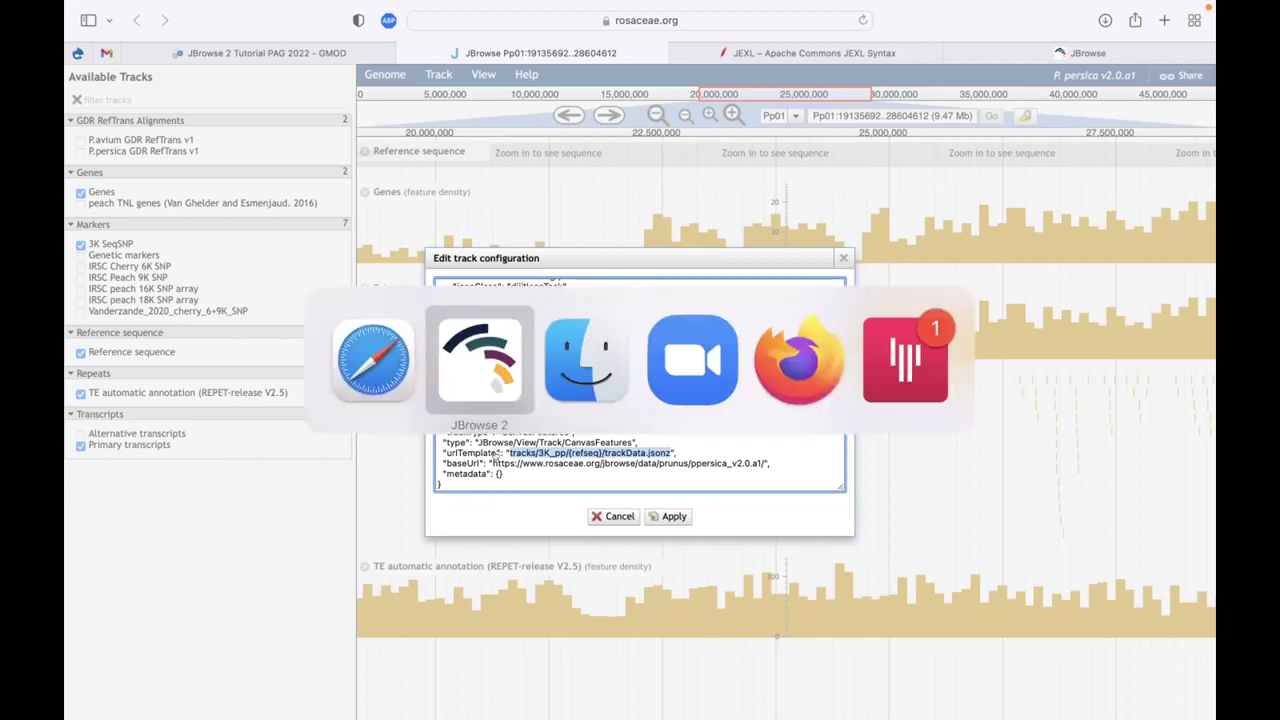
pyautogui.press('super+Tab')
pyautogui.press('super+Tab')
pyautogui.press('super+Tab')
pyautogui.press('super+Tab')
pyautogui.press('super+Tab')
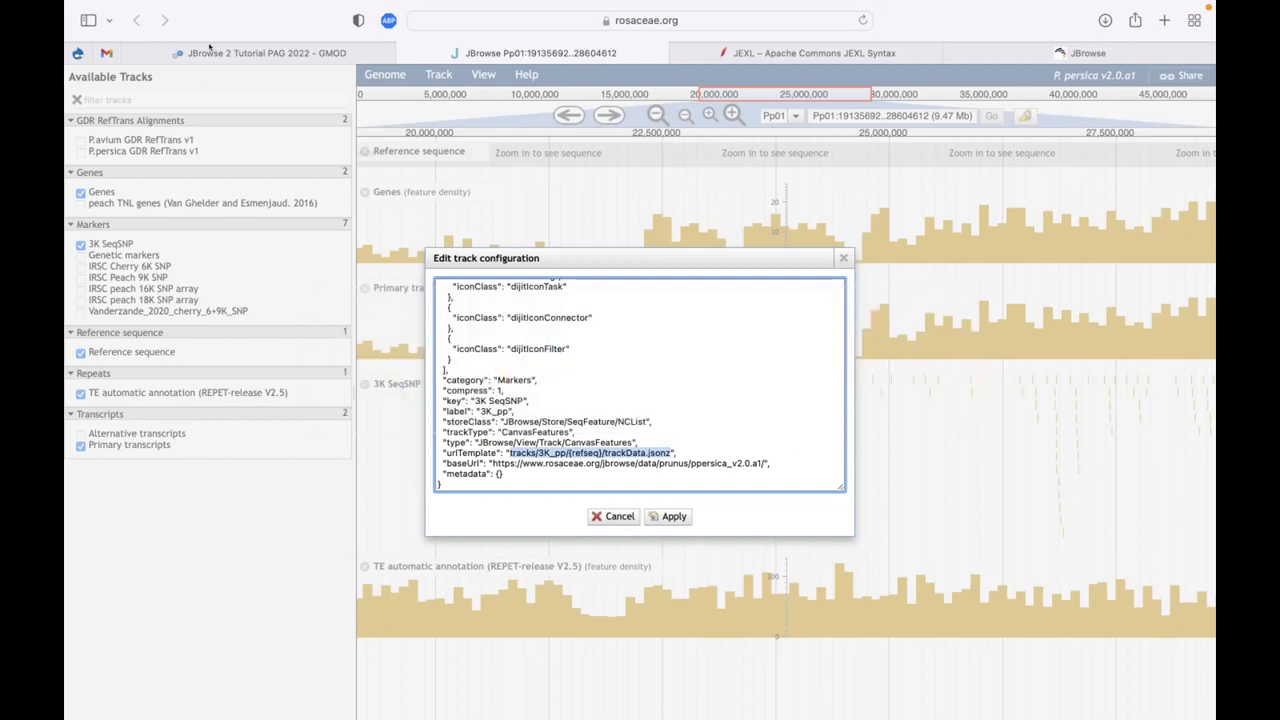
pyautogui.click(209, 47)
pyautogui.scroll(-1, 570, 319)
pyautogui.scroll(-5, 570, 319)
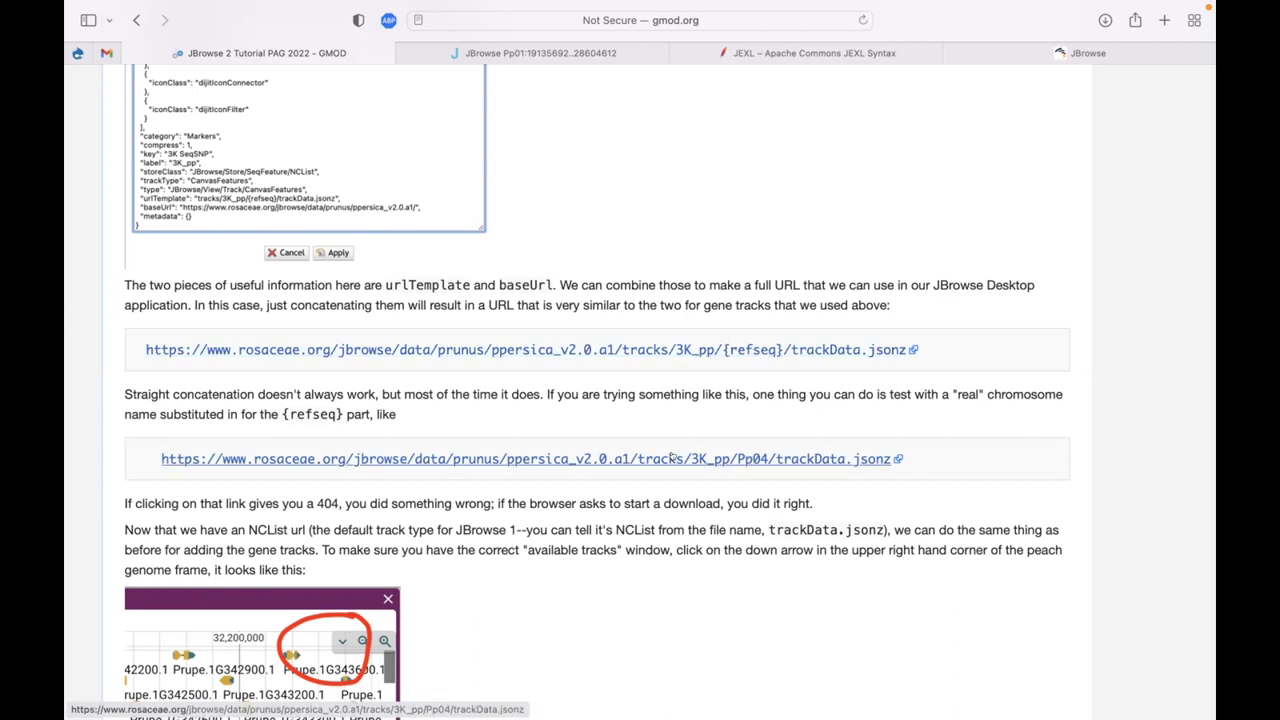
pyautogui.rightClick(643, 346)
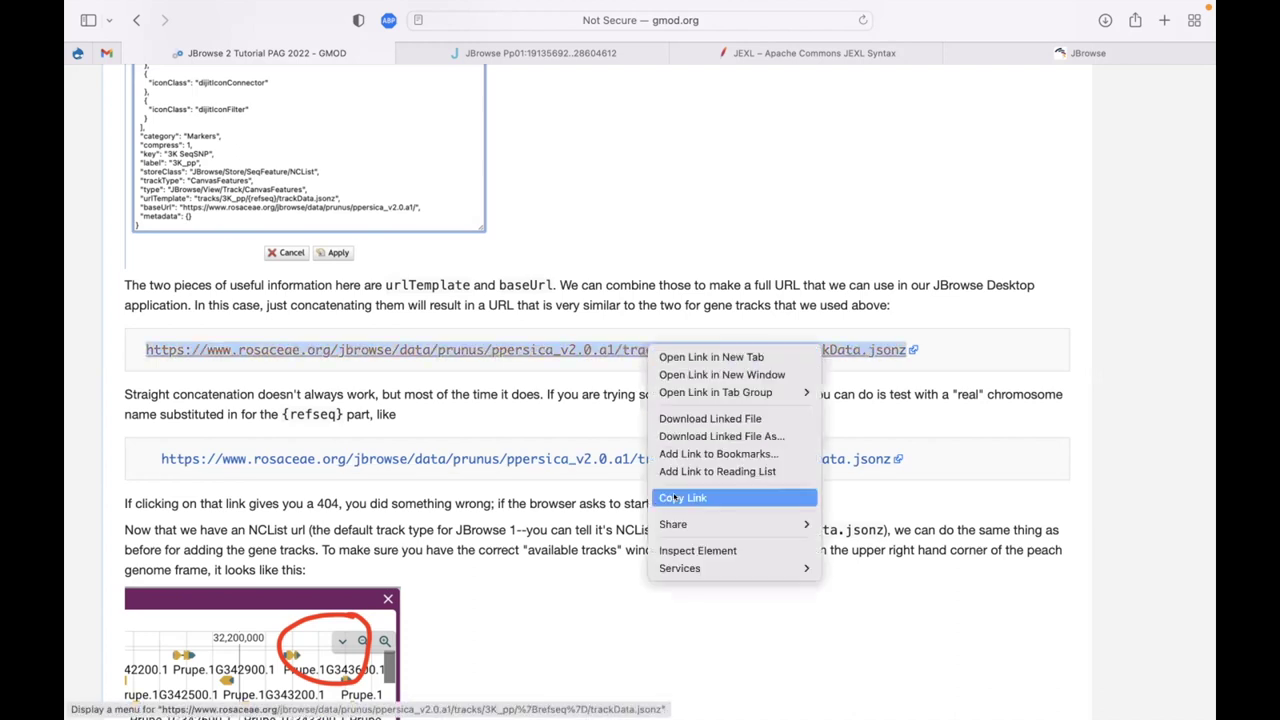
pyautogui.click(684, 497)
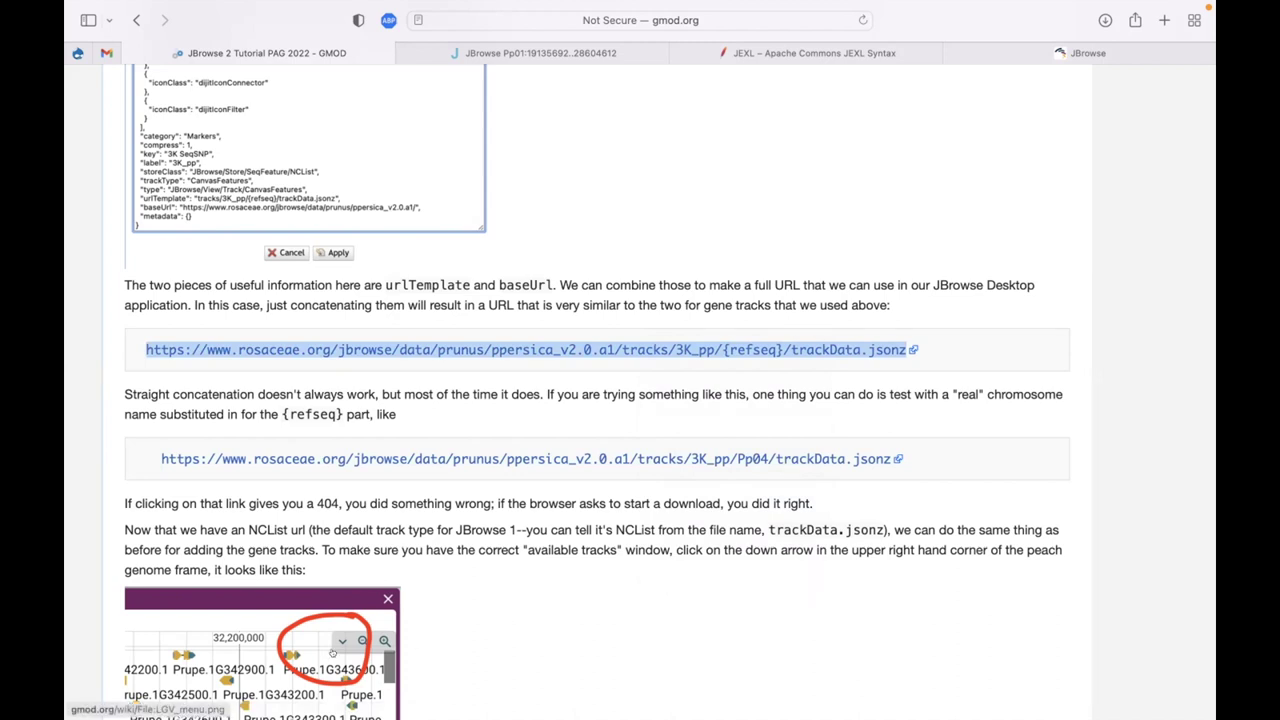
# Check the tutorial's track selector instructions, switch to JBrowse 2 and open the track selector for the peach row
pyautogui.scroll(-5, 636, 597)
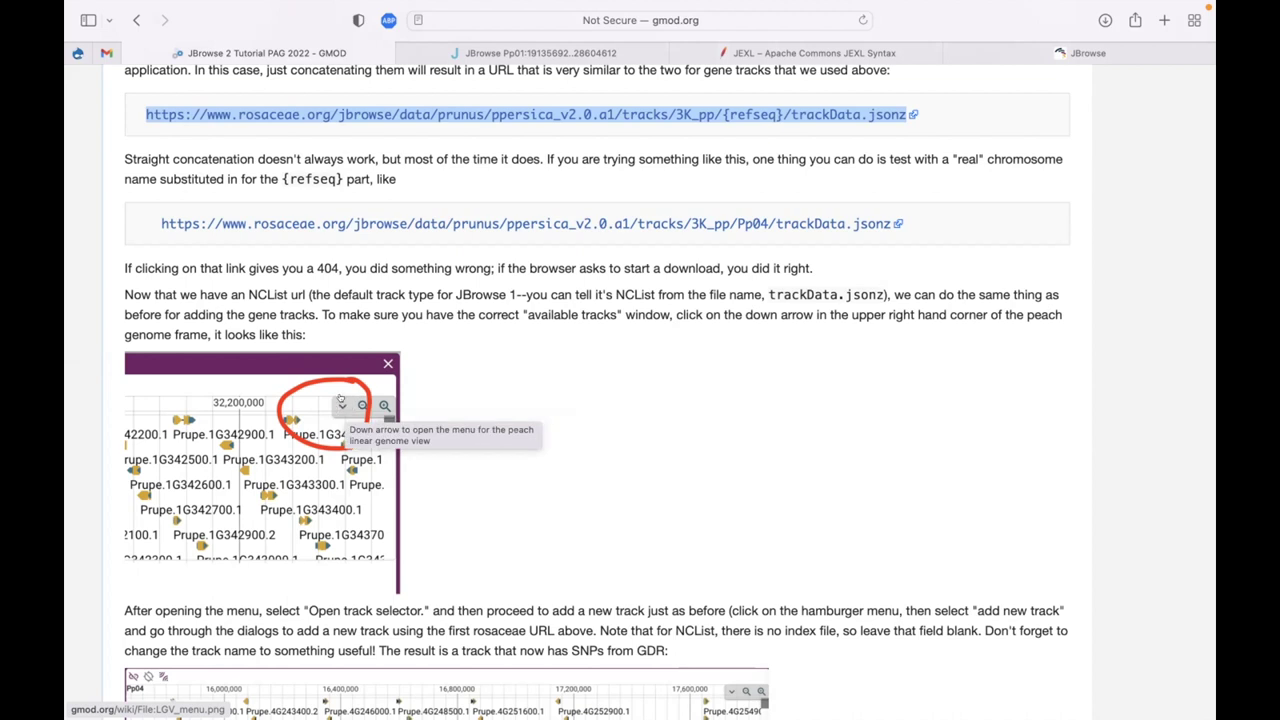
pyautogui.press('super+Tab')
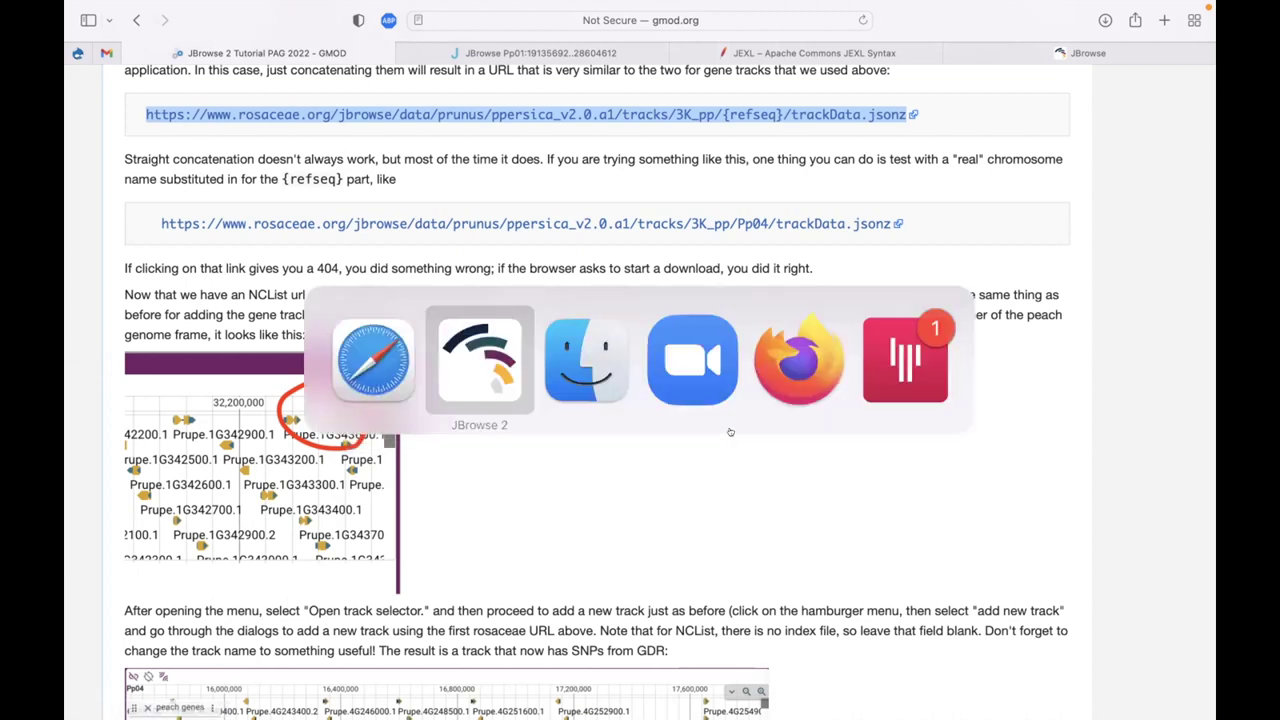
pyautogui.hscroll(2, 745, 210)
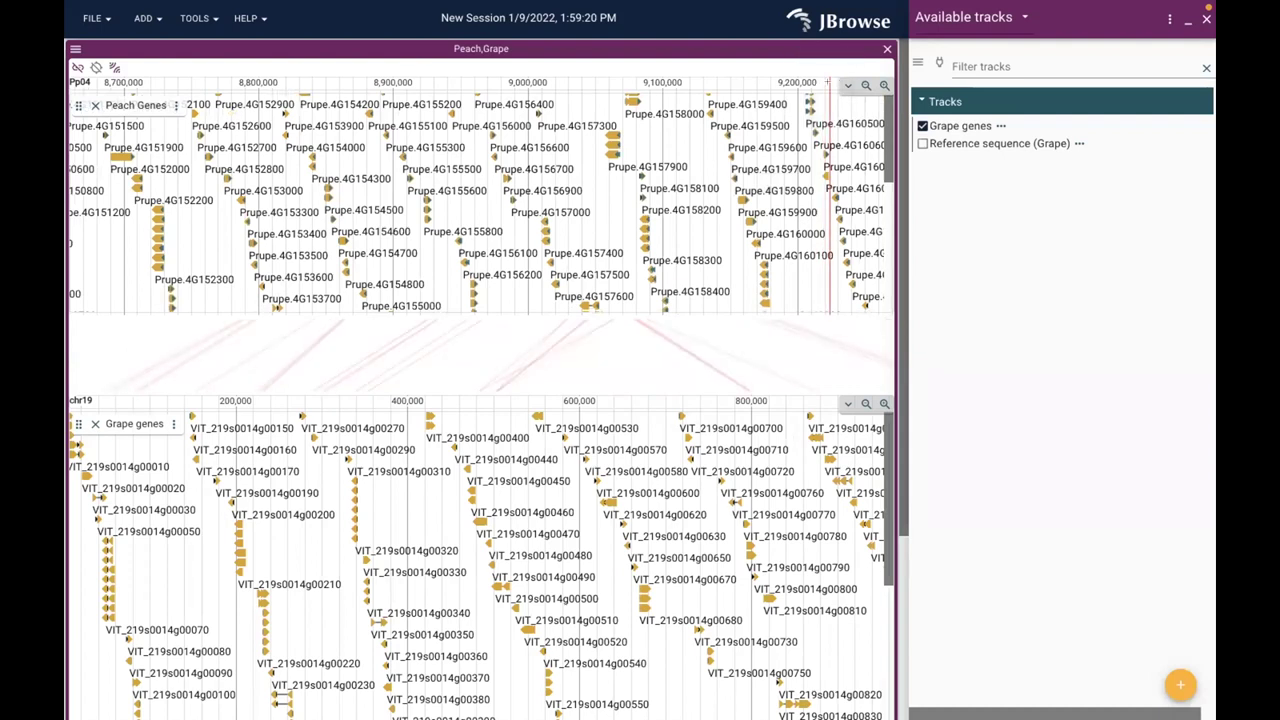
pyautogui.click(846, 85)
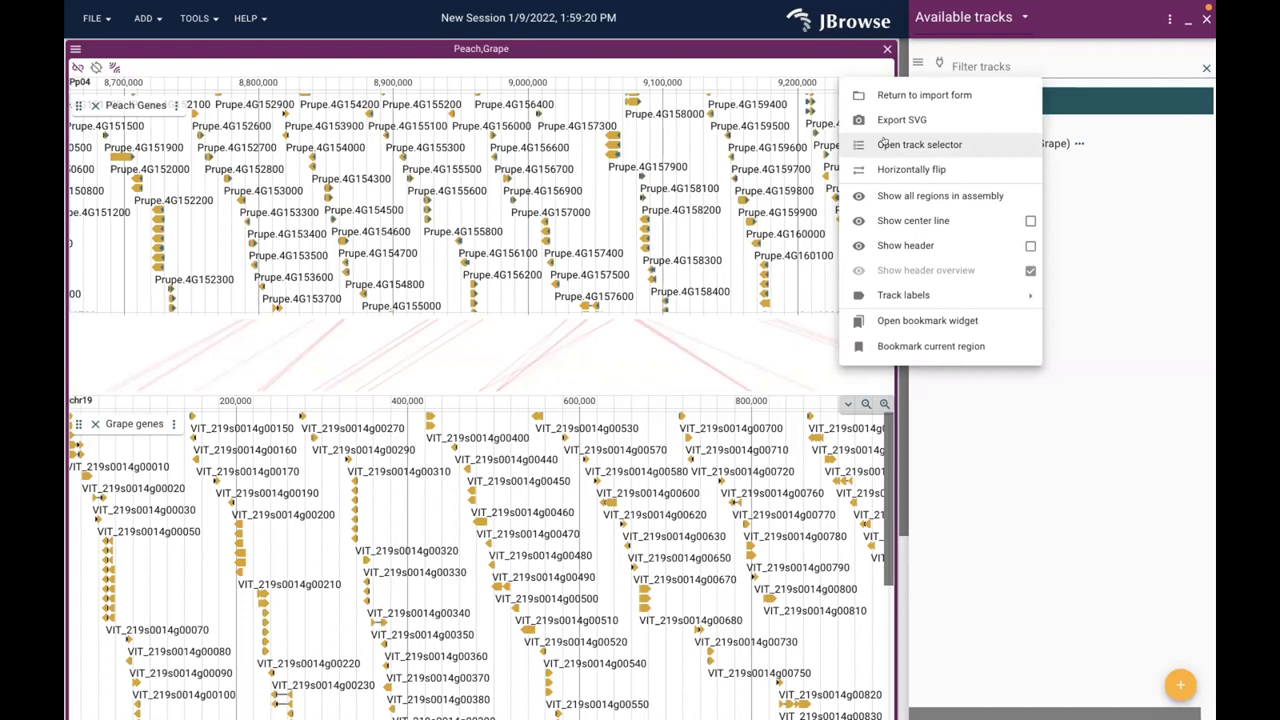
pyautogui.click(884, 144)
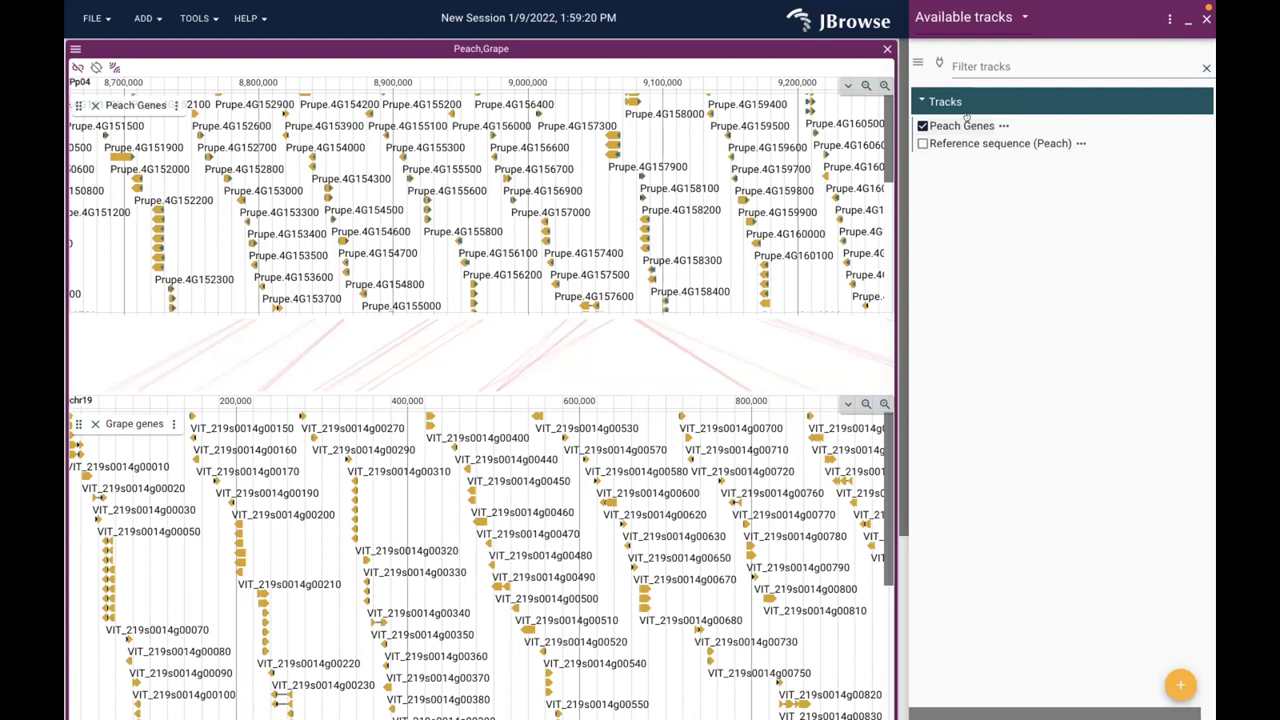
# Start adding a track, enter the copied 3K_pp trackData.jsonz URL as its main file and check the URL from start to end
pyautogui.click(917, 62)
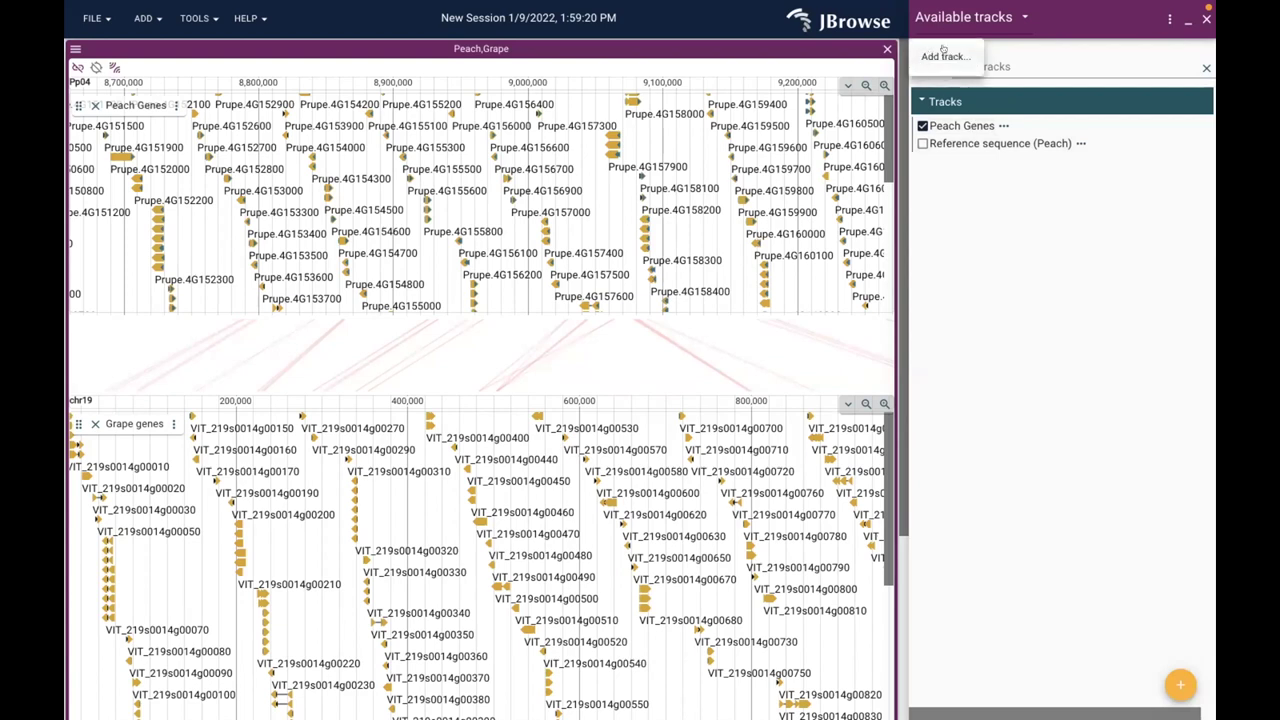
pyautogui.click(943, 55)
pyautogui.click(1001, 140)
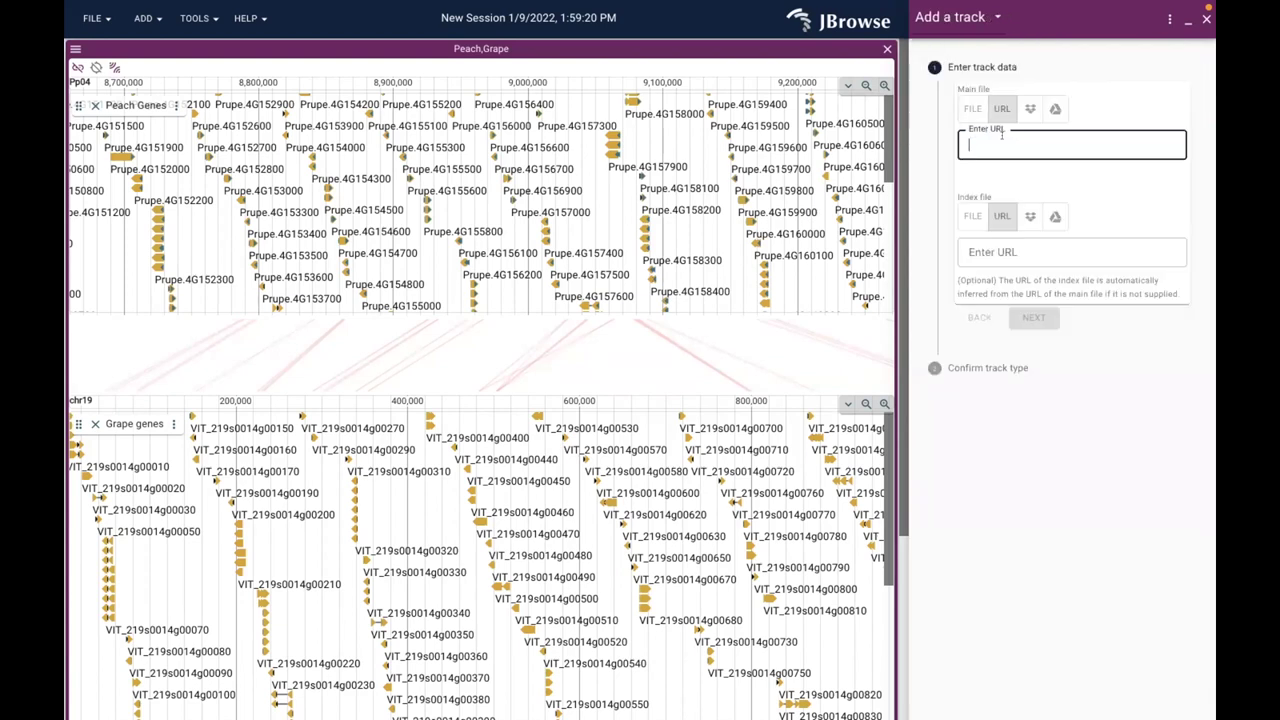
pyautogui.hotkey('ctrl', 'v')
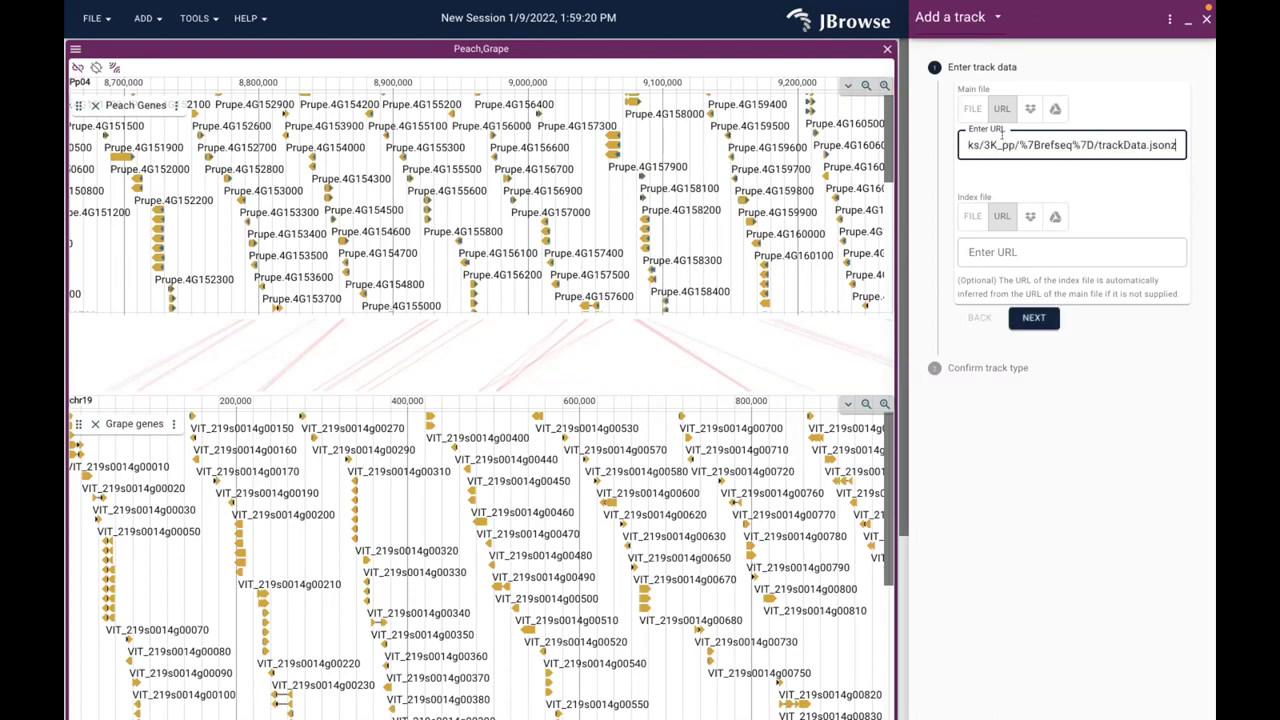
pyautogui.moveTo(1100, 145); pyautogui.dragTo(930, 149)
pyautogui.click(1033, 142)
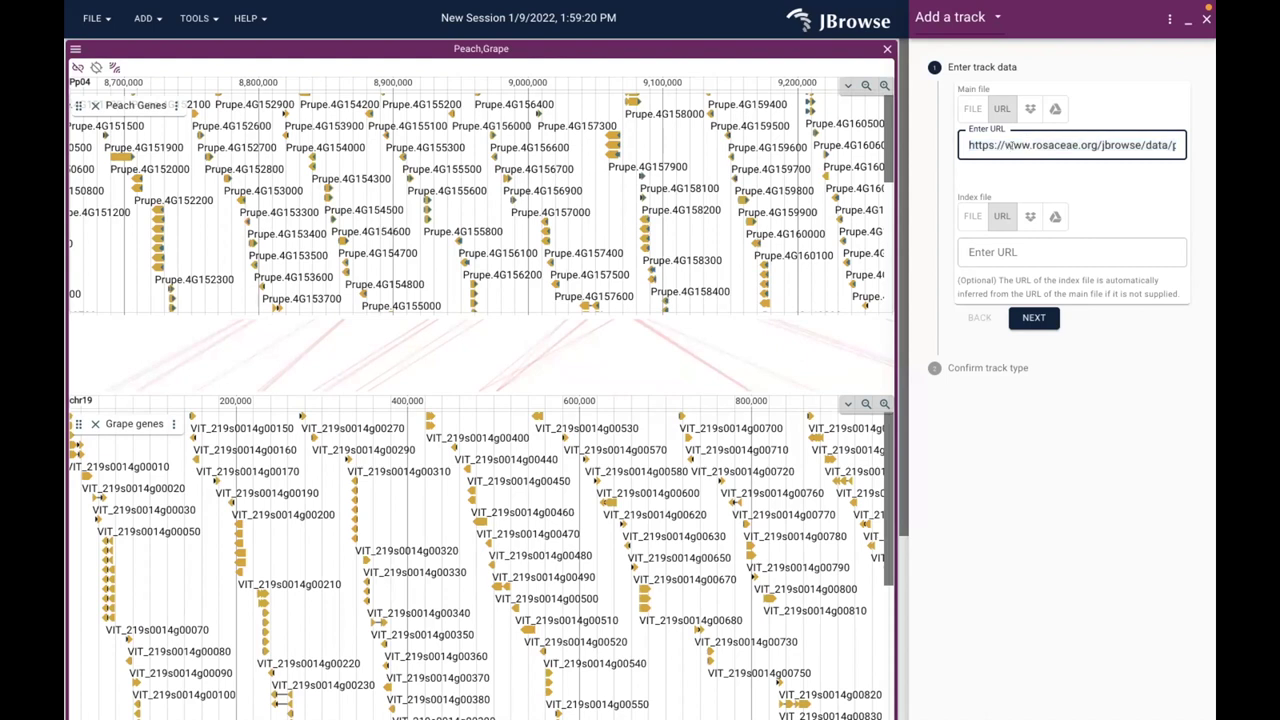
pyautogui.hotkey('shift', 'End')
pyautogui.press('End')
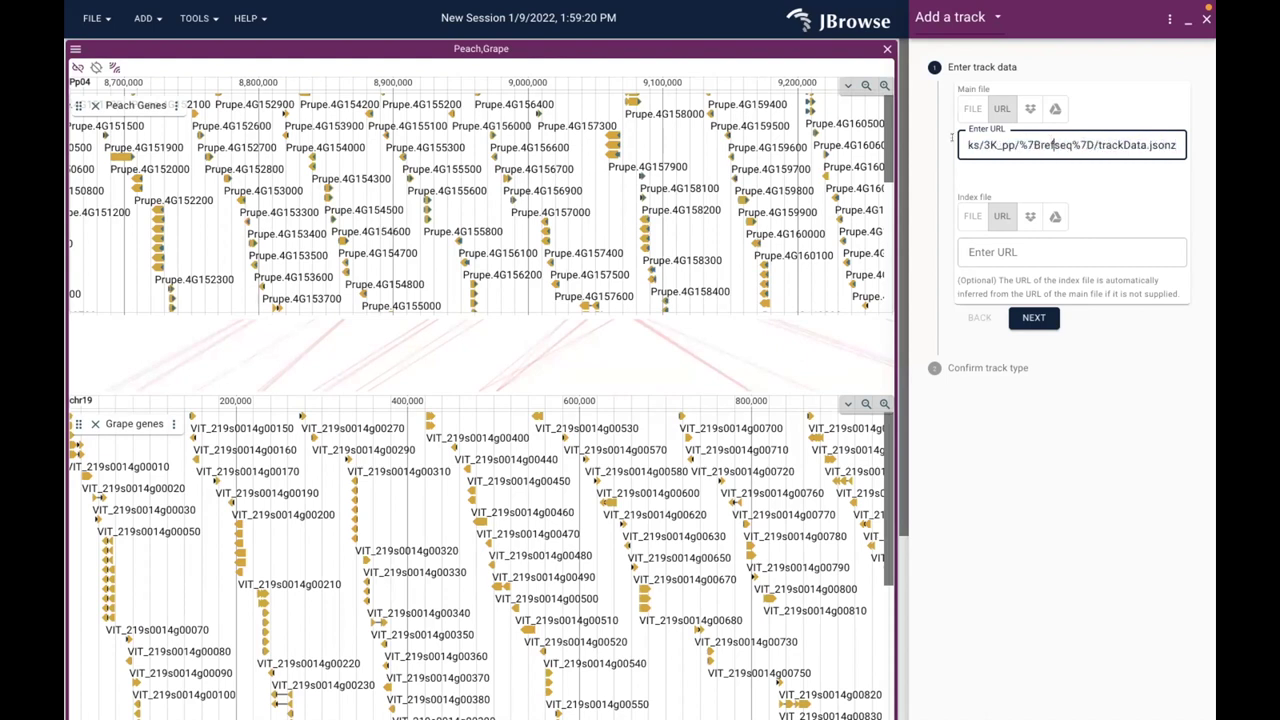
pyautogui.hotkey('shift', 'Home')
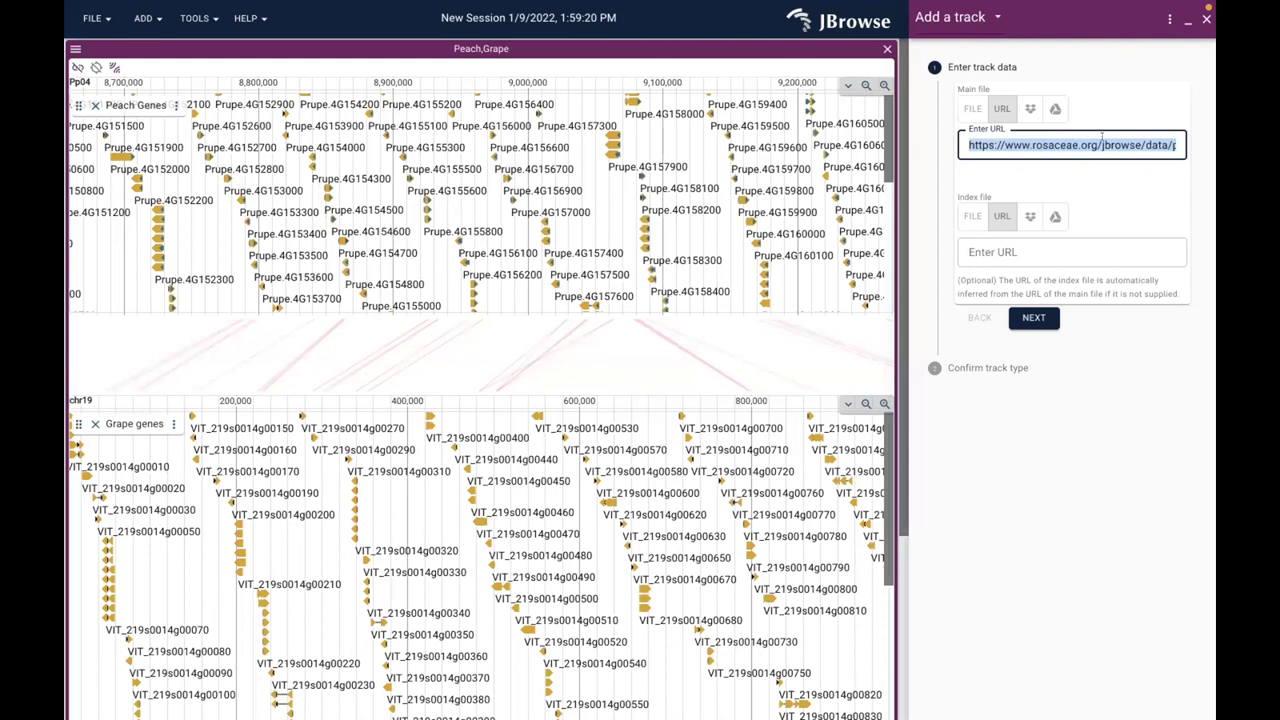
pyautogui.click(1055, 137)
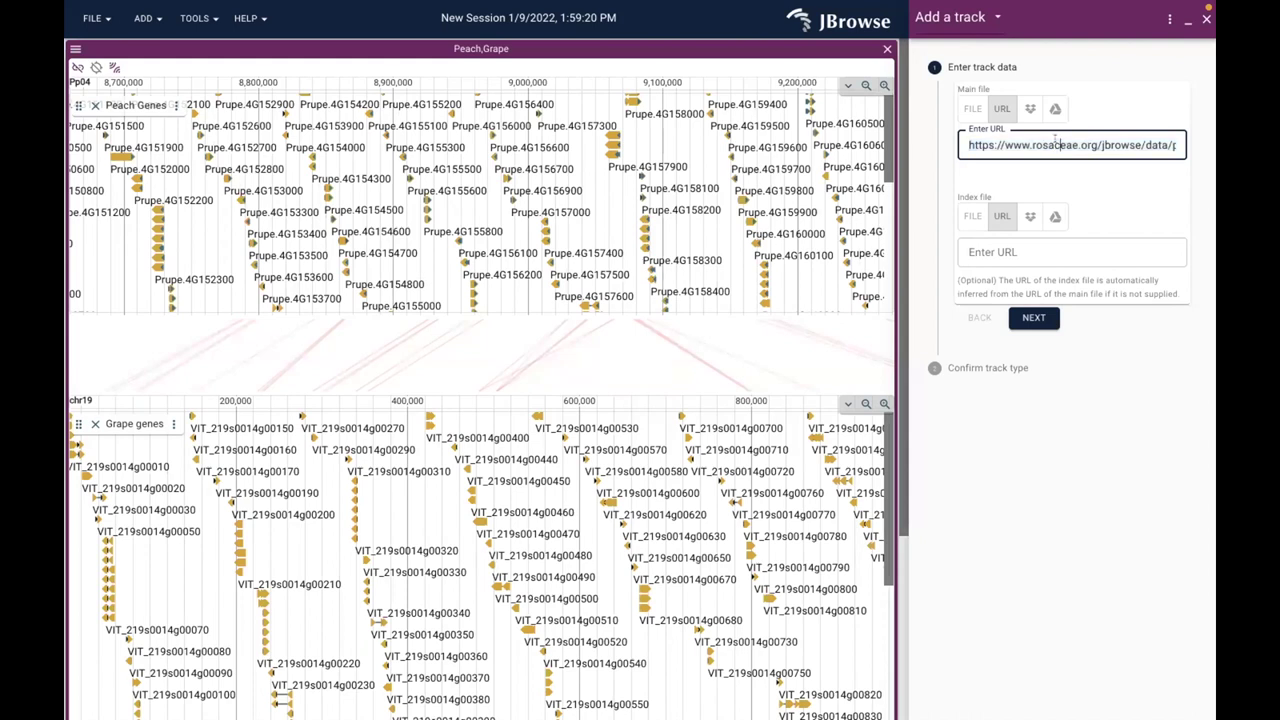
pyautogui.hotkey('shift', 'End')
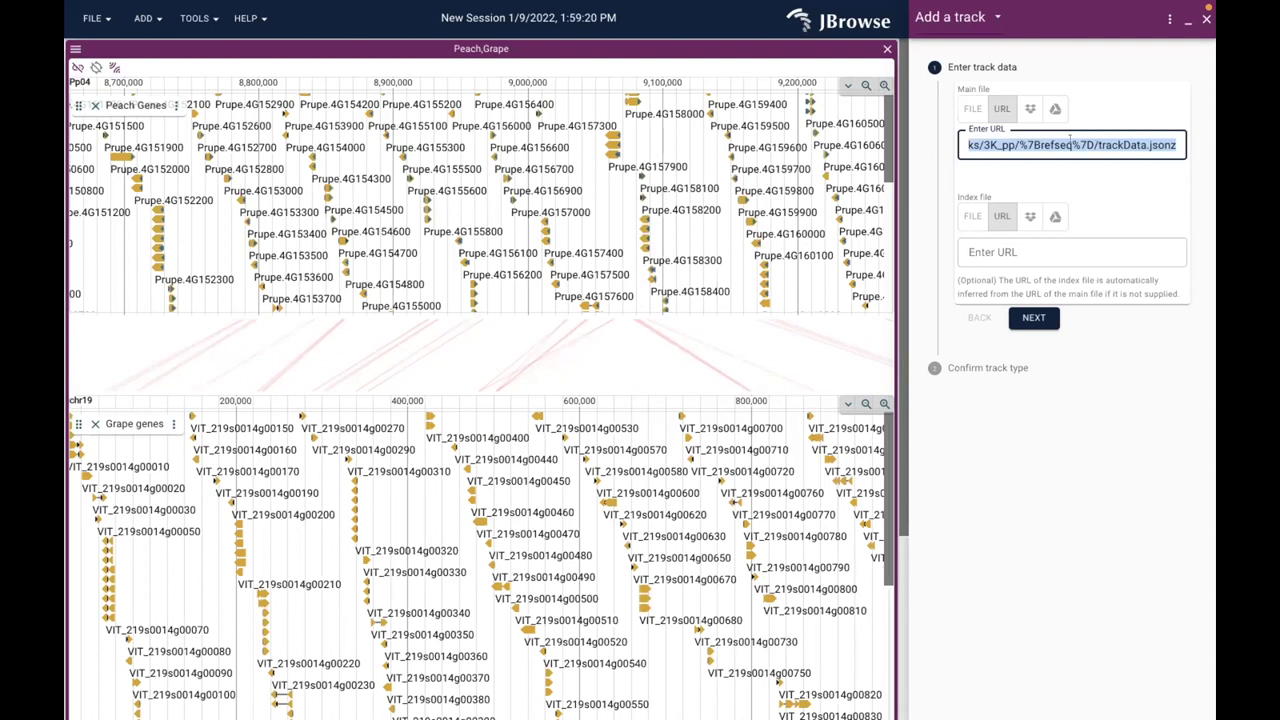
pyautogui.click(1041, 142)
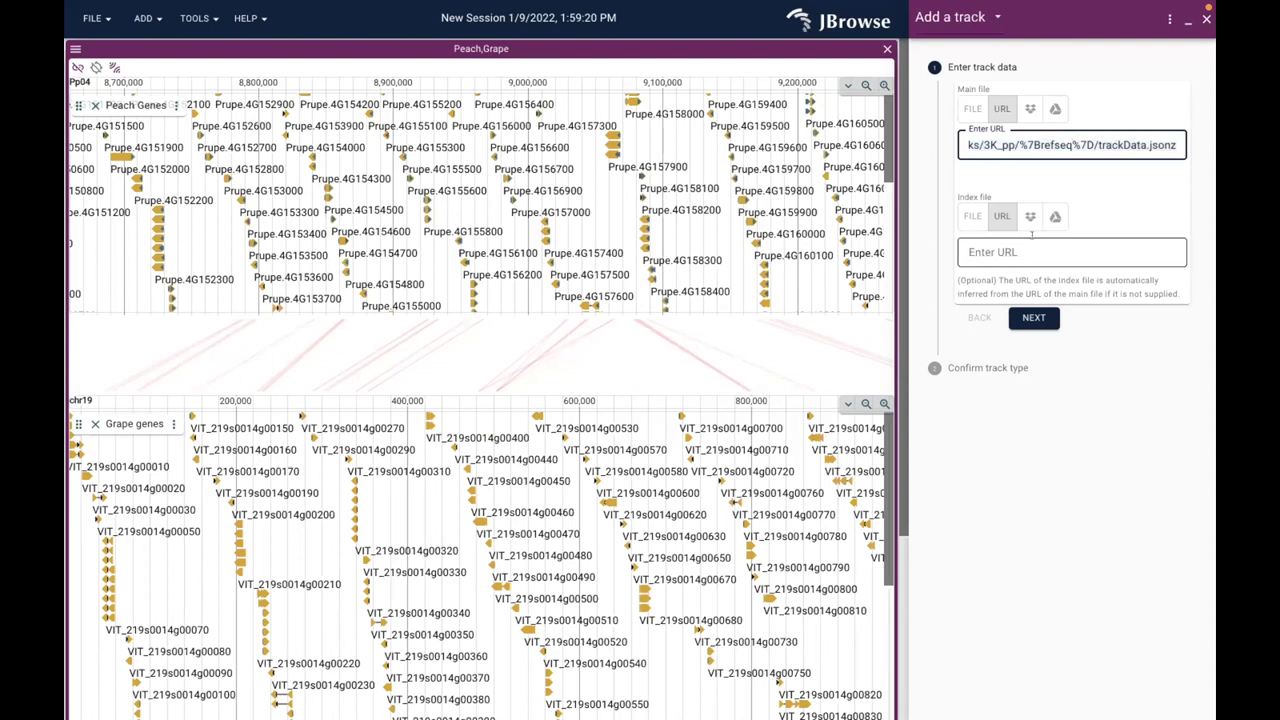
# Replace the %7B and %7D around refseq in the main file URL with curly braces and continue to the track type confirmation
pyautogui.moveTo(1018, 143); pyautogui.dragTo(1041, 145)
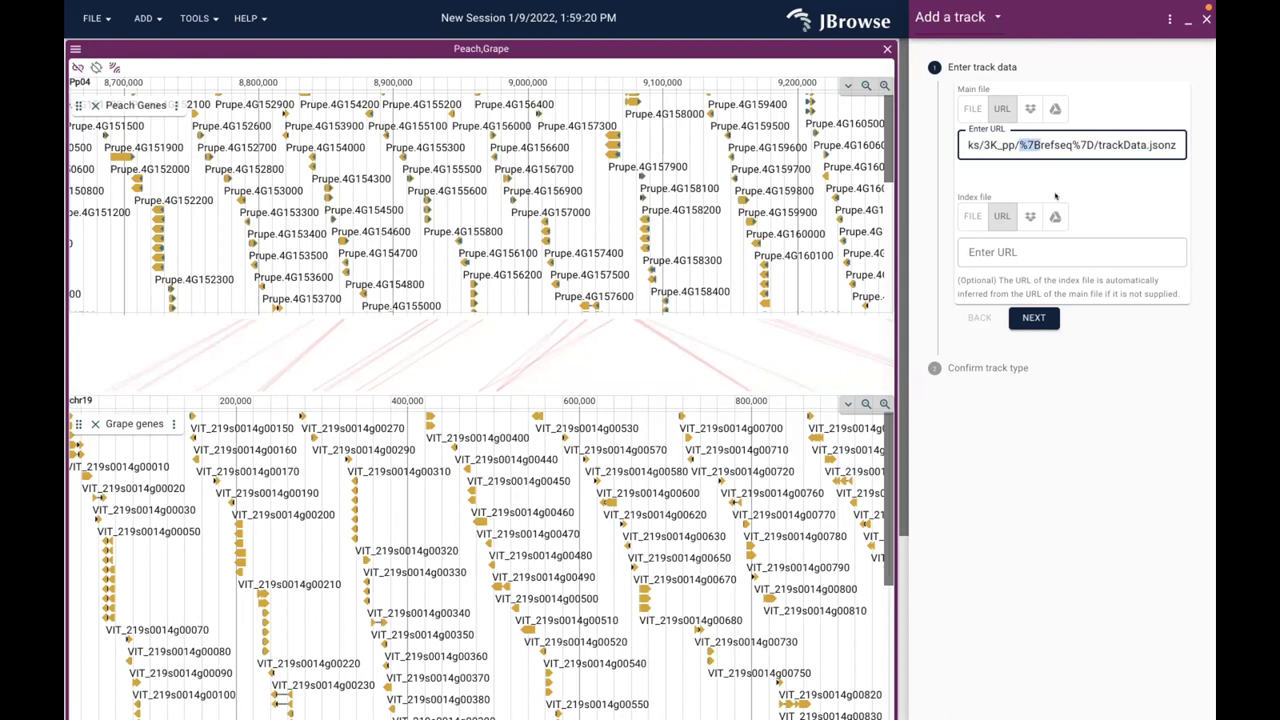
pyautogui.click(1077, 143)
pyautogui.moveTo(1077, 143); pyautogui.dragTo(1091, 144)
pyautogui.moveTo(1018, 144); pyautogui.dragTo(1031, 140)
pyautogui.press('BackSpace')
pyautogui.moveTo(1071, 142); pyautogui.dragTo(1091, 139)
pyautogui.write('}')
pyautogui.click(1033, 318)
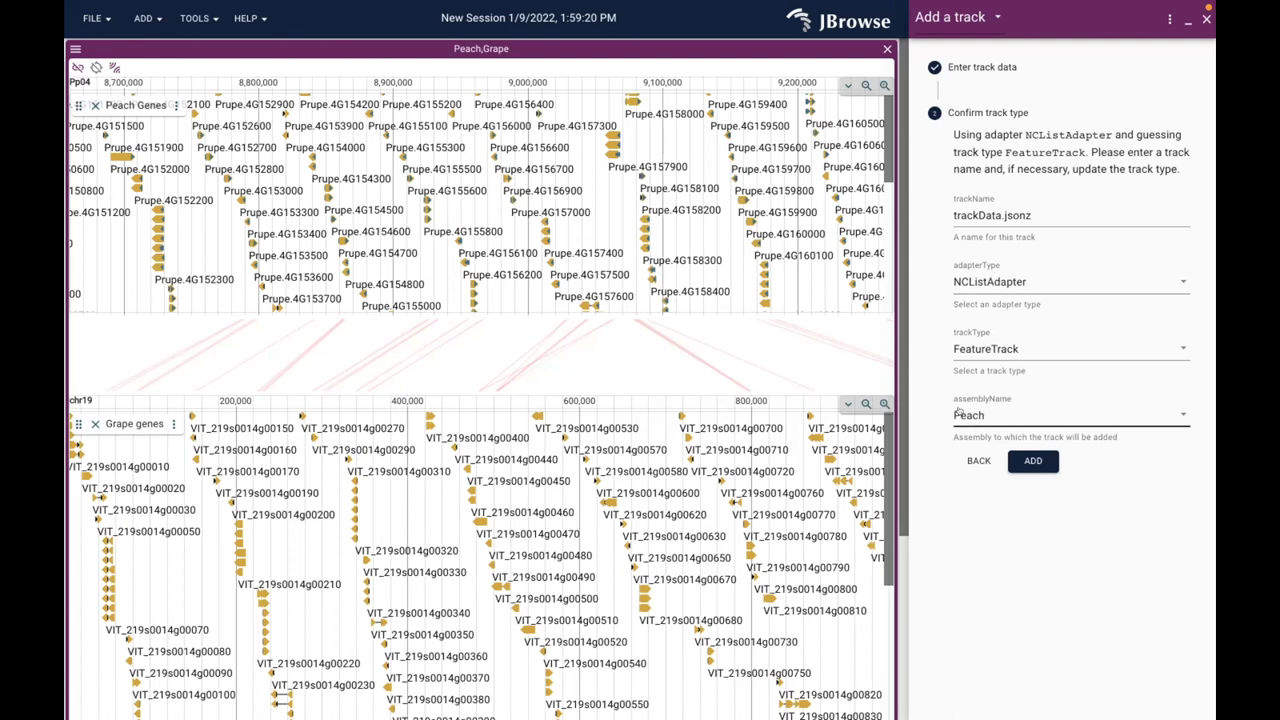
# Name the new track "Peach SNP" and add it to the Peach assembly as an NCListAdapter FeatureTrack
pyautogui.tripleClick(1051, 212)
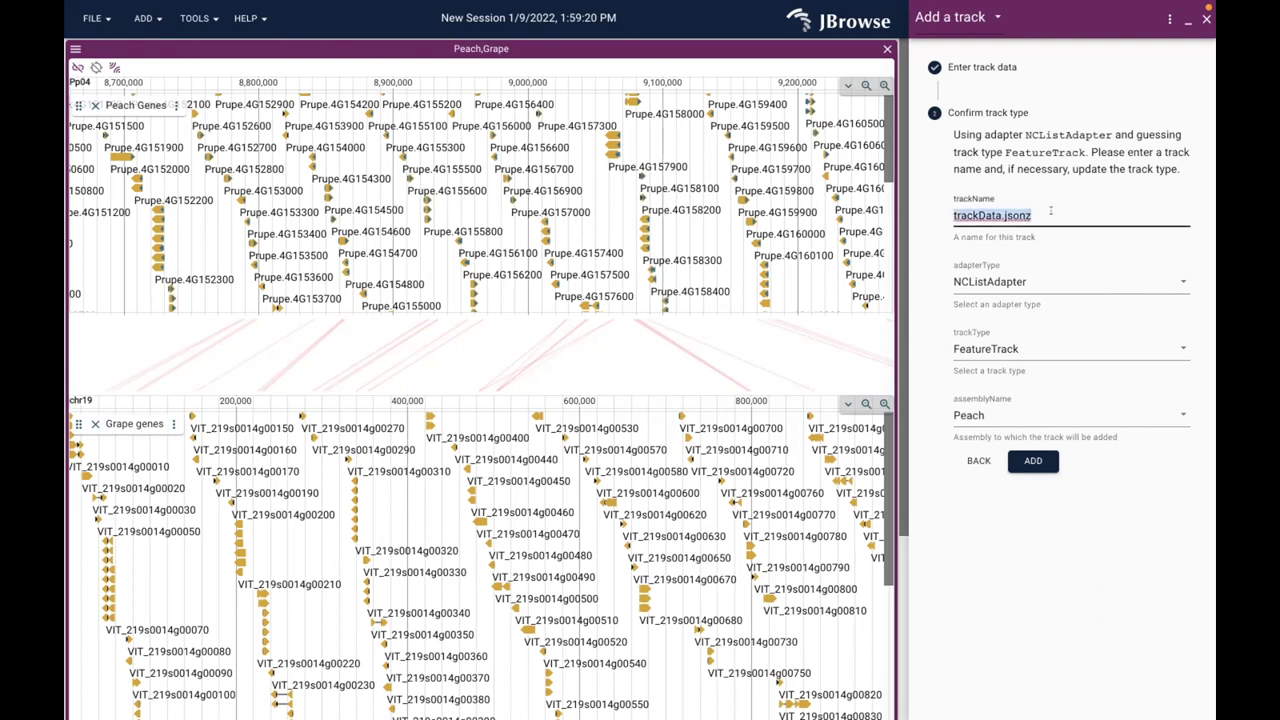
pyautogui.write('P')
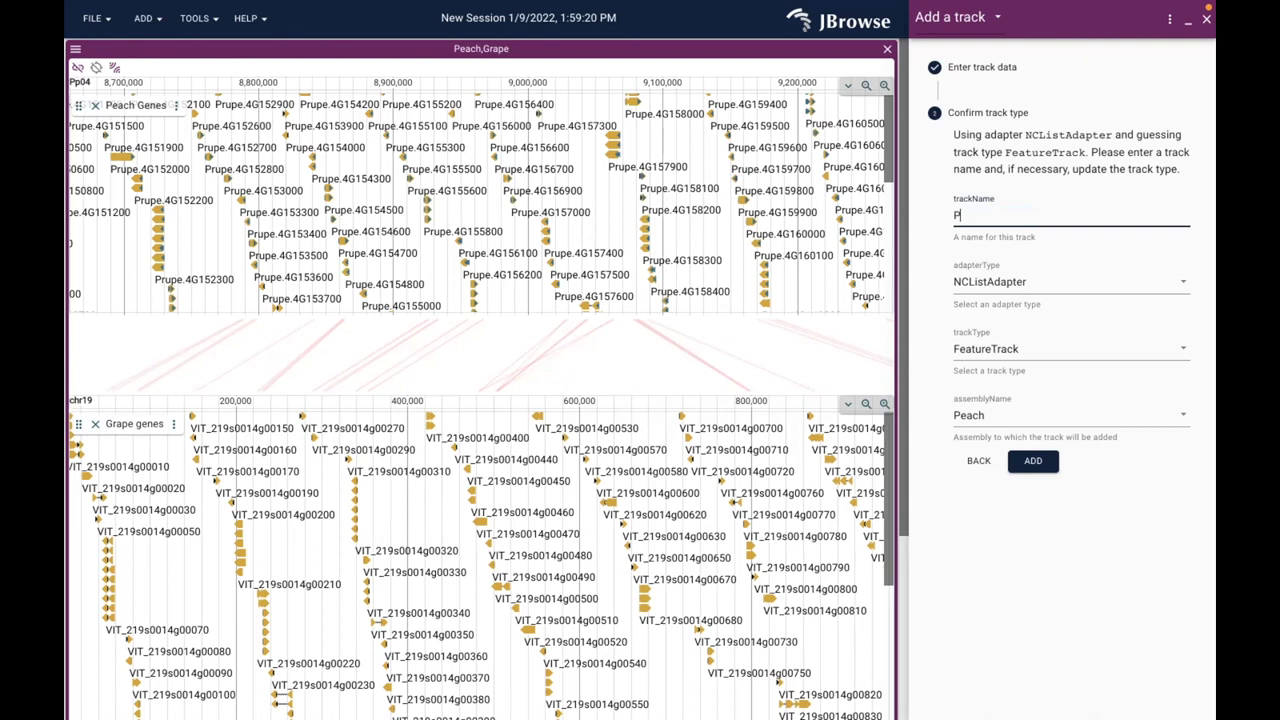
pyautogui.write('each SNP')
pyautogui.click(1034, 459)
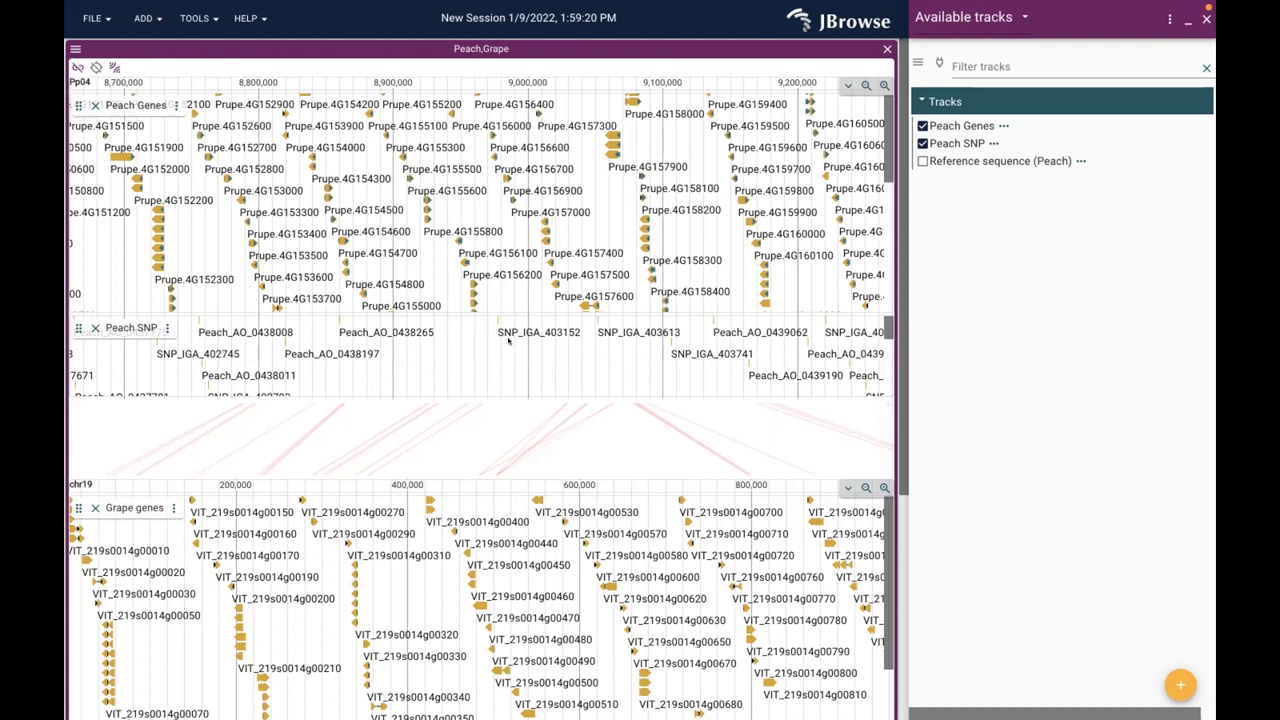
# Switch to the GMOD tutorial and review the example SNP track result and the "Possible point of failure" note
pyautogui.press('super+Tab')
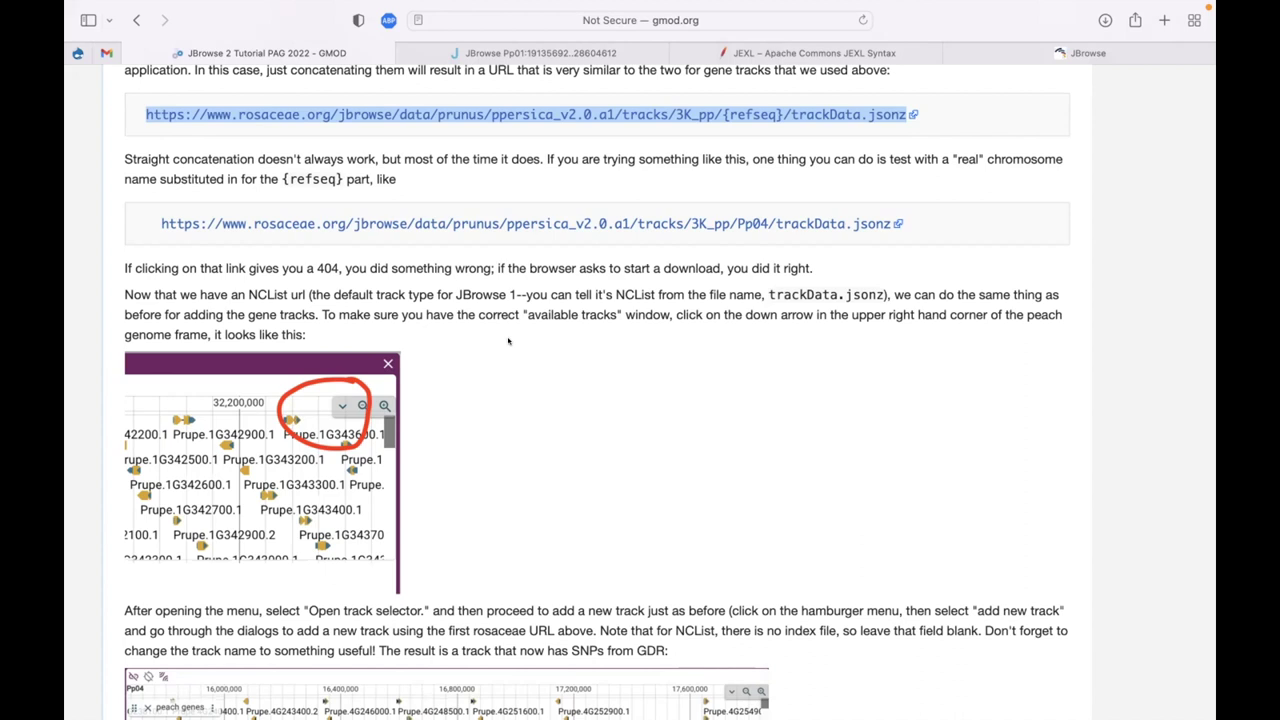
pyautogui.scroll(-5, 528, 444)
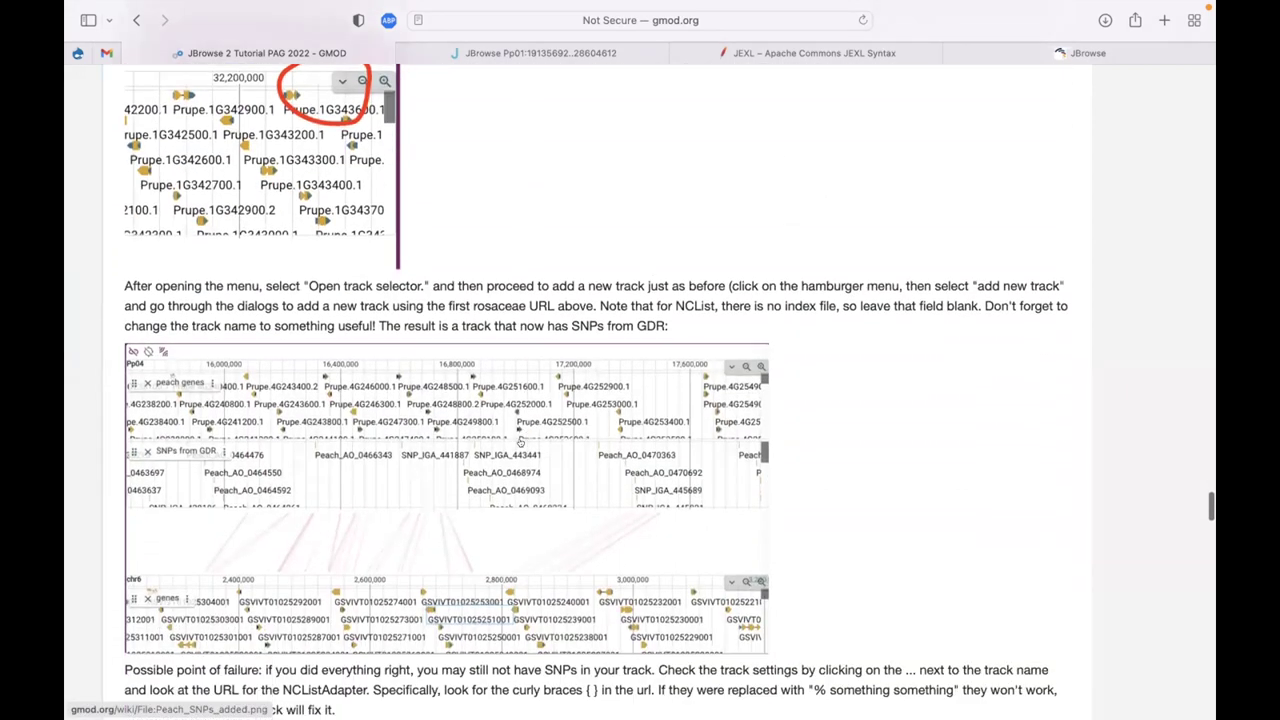
pyautogui.scroll(-1, 520, 442)
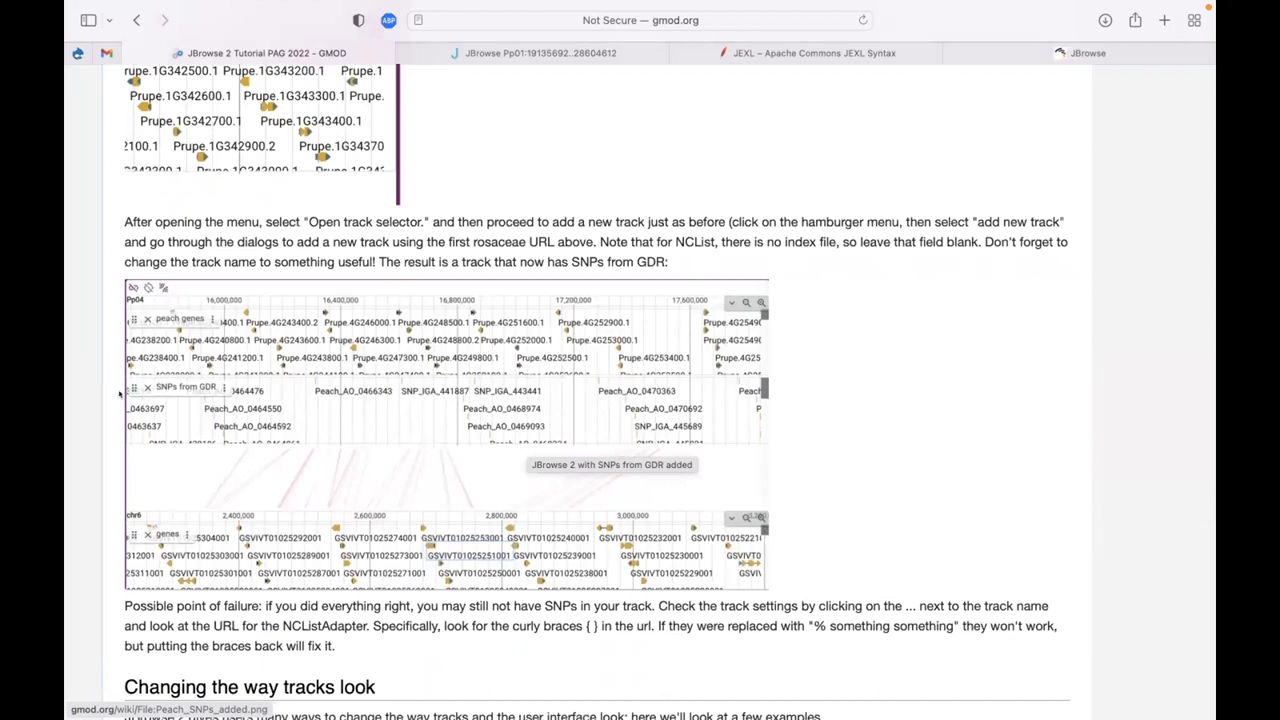
# Read on in the GMOD tutorial to the "Flipping the View" section under "Changing the way tracks look"
pyautogui.scroll(-1, 96, 393)
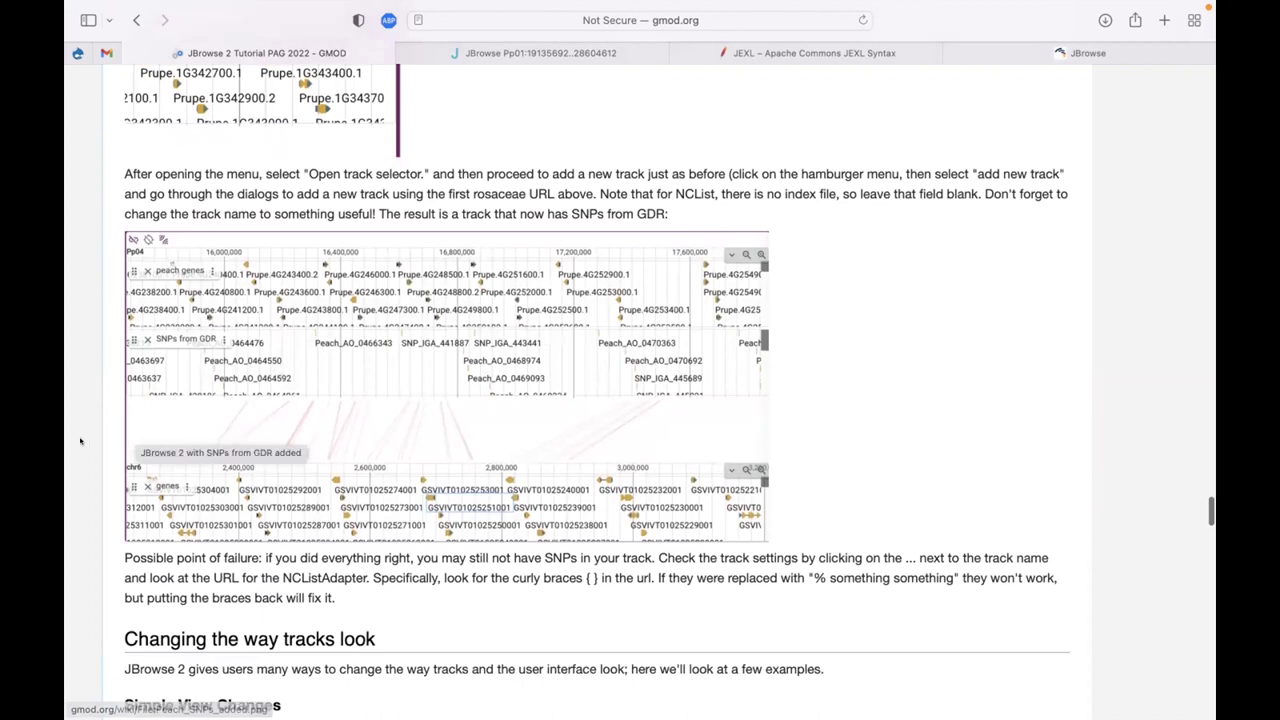
pyautogui.scroll(-1, 80, 441)
pyautogui.scroll(-1, 80, 441)
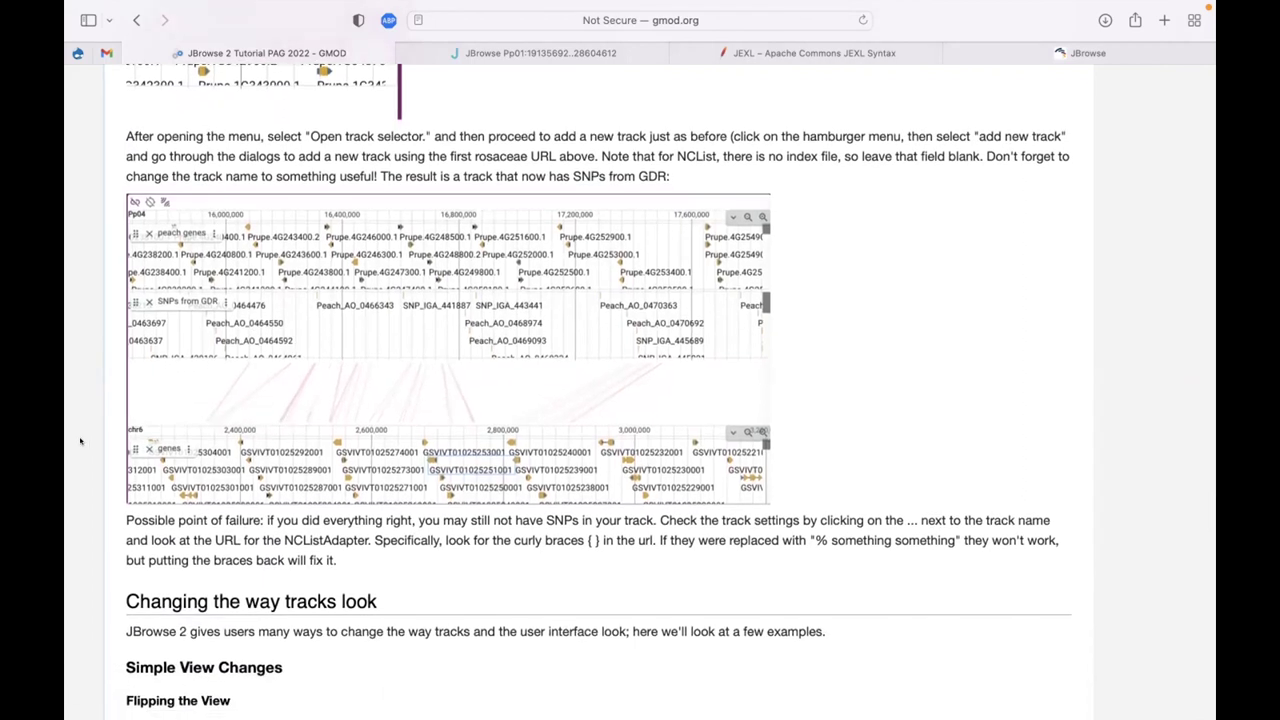
pyautogui.scroll(-5, 80, 441)
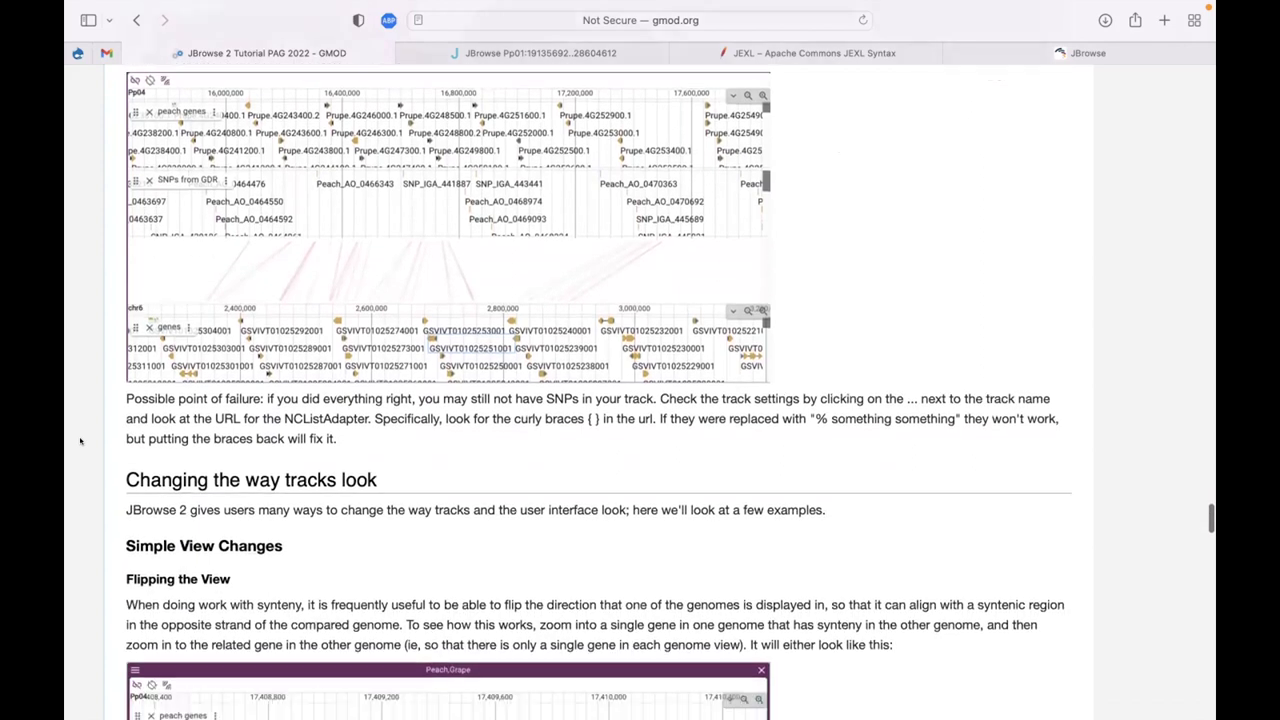
pyautogui.scroll(-1, 80, 441)
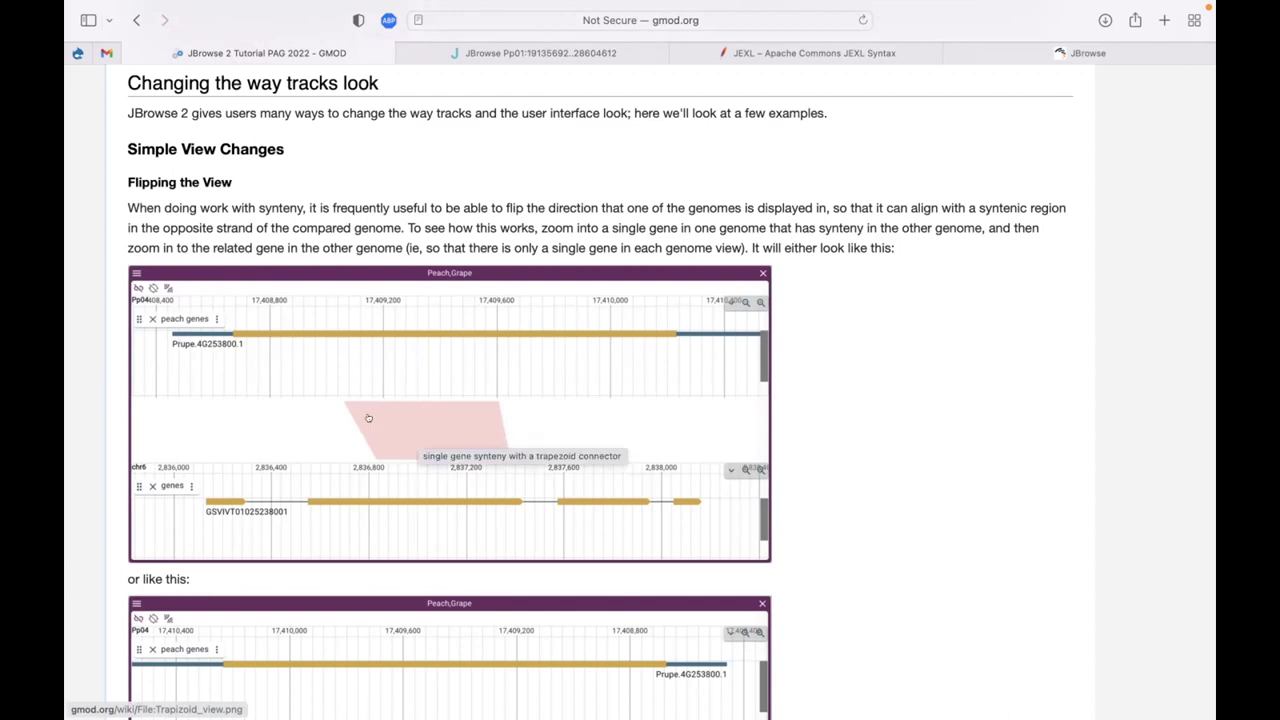
# Switch to JBrowse 2 and zoom into peach gene Prupe.4G157900 on Pp04 and the syntenic grape gene VIT_219s0014g00500 on chr19
pyautogui.press('super+Tab')
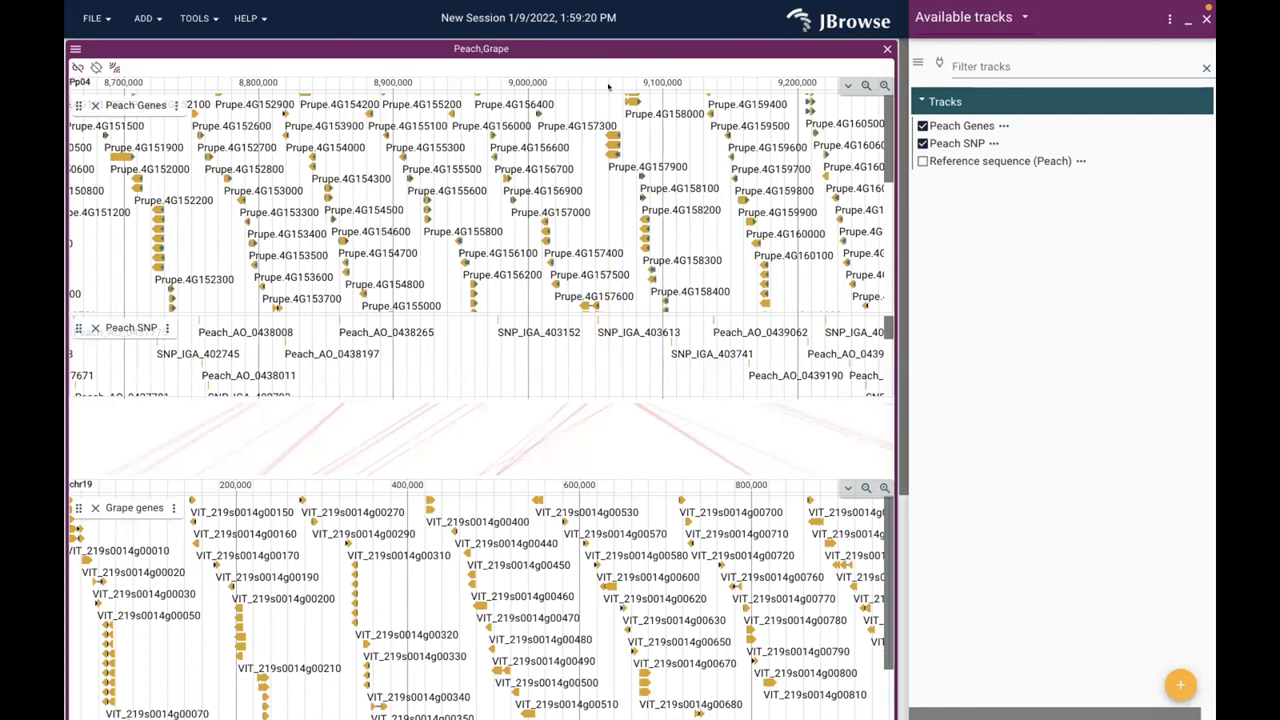
pyautogui.moveTo(602, 87); pyautogui.dragTo(624, 87)
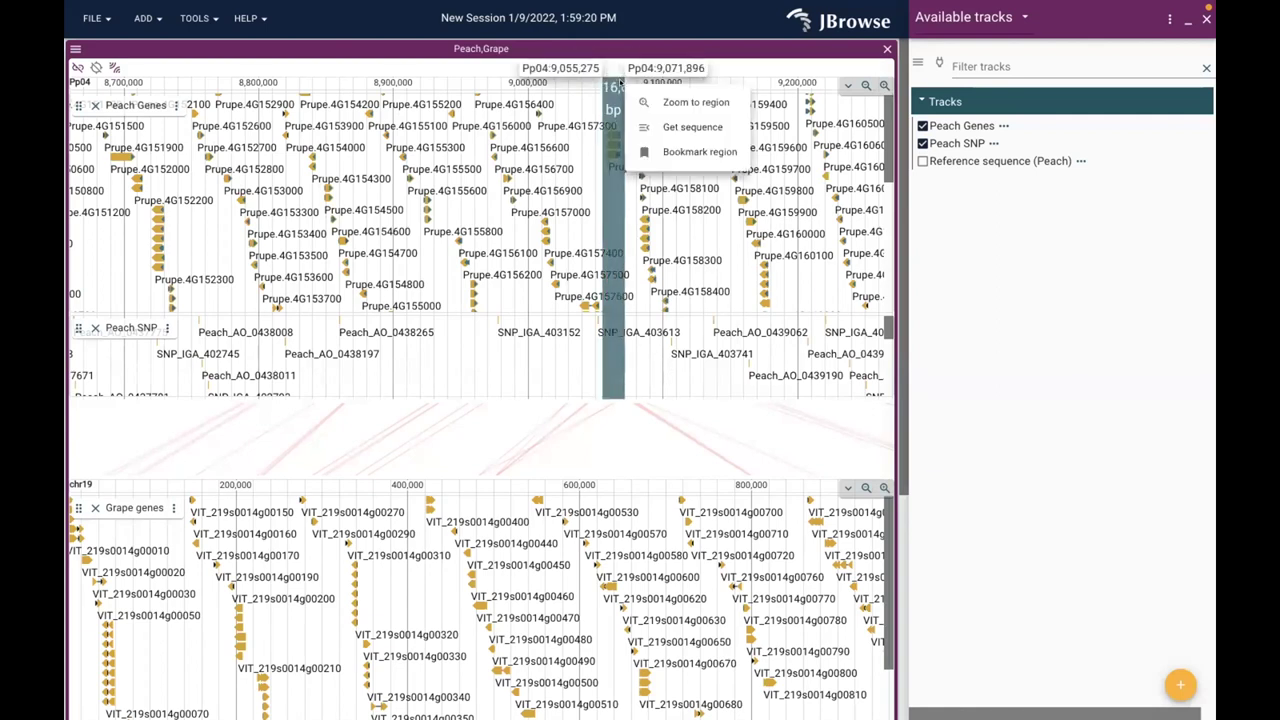
pyautogui.click(675, 103)
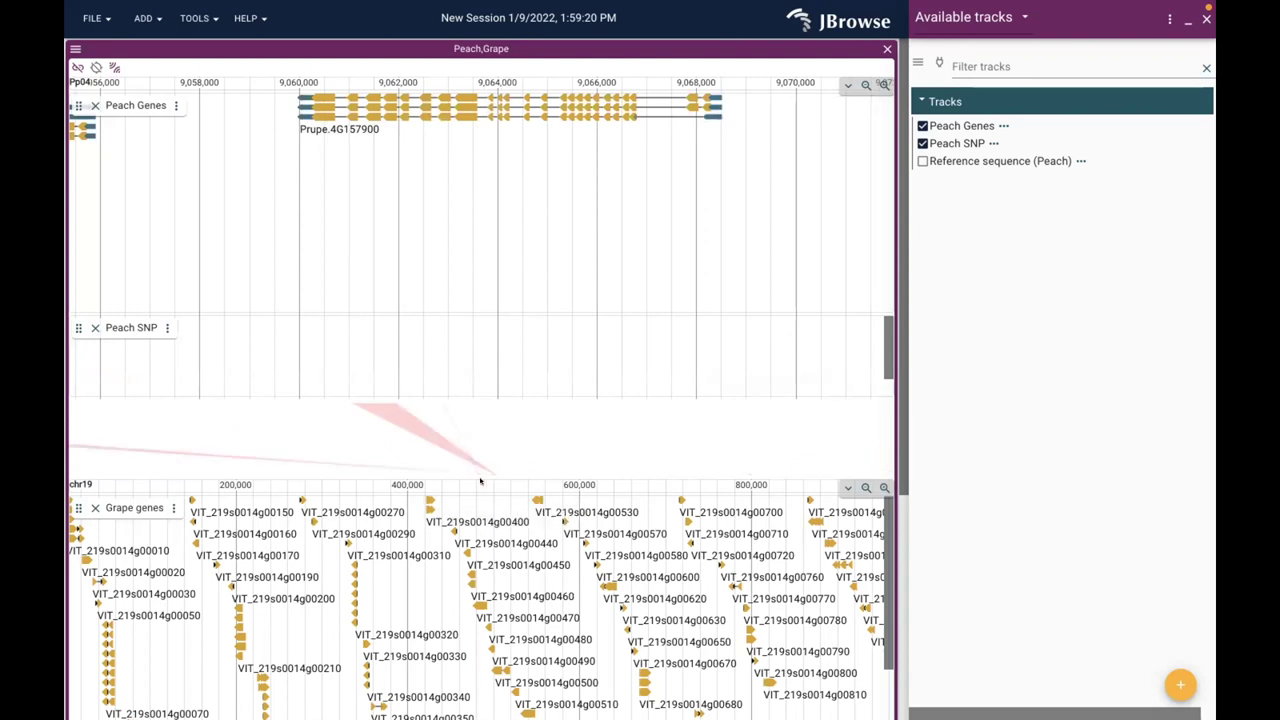
pyautogui.moveTo(487, 486); pyautogui.dragTo(513, 486)
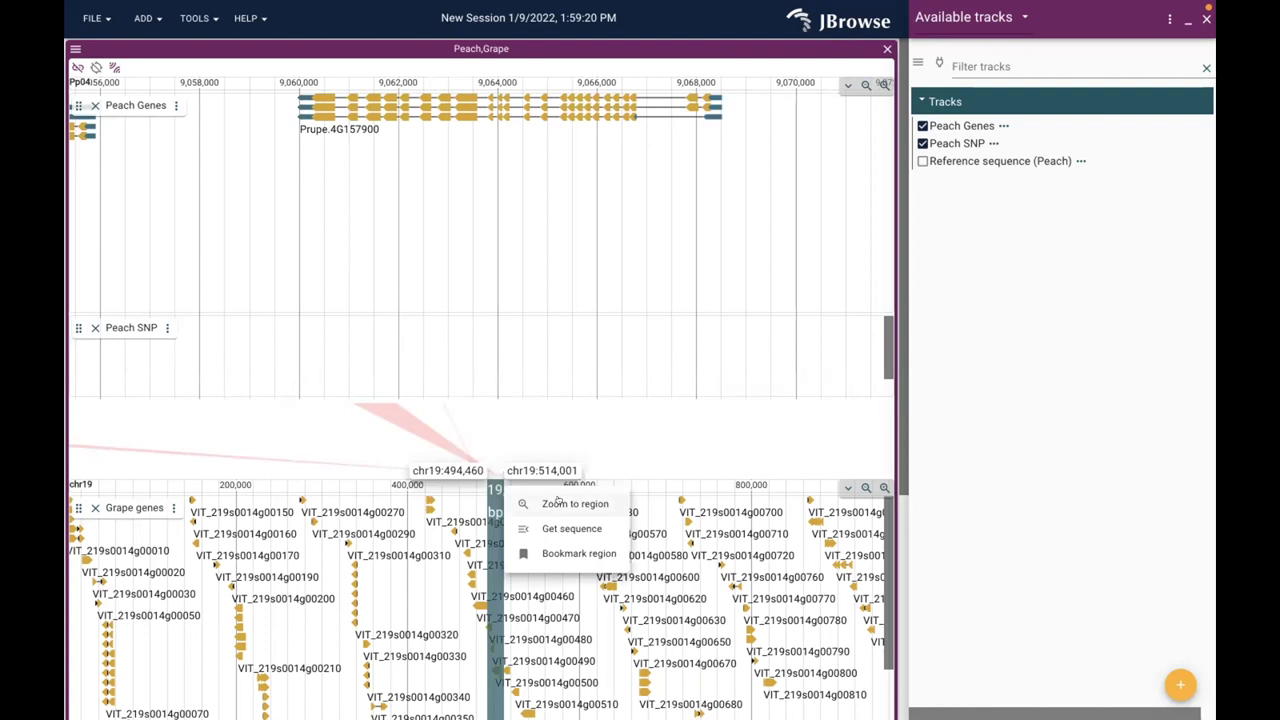
pyautogui.click(557, 503)
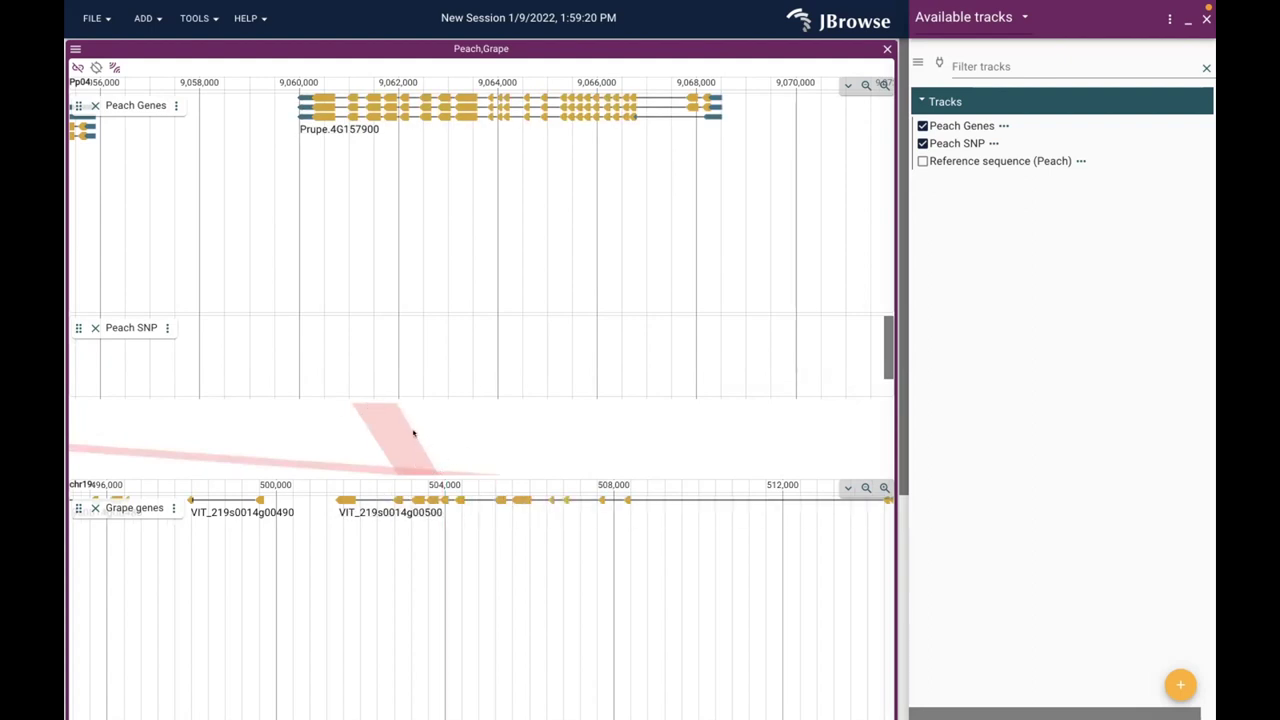
pyautogui.press('super+Tab')
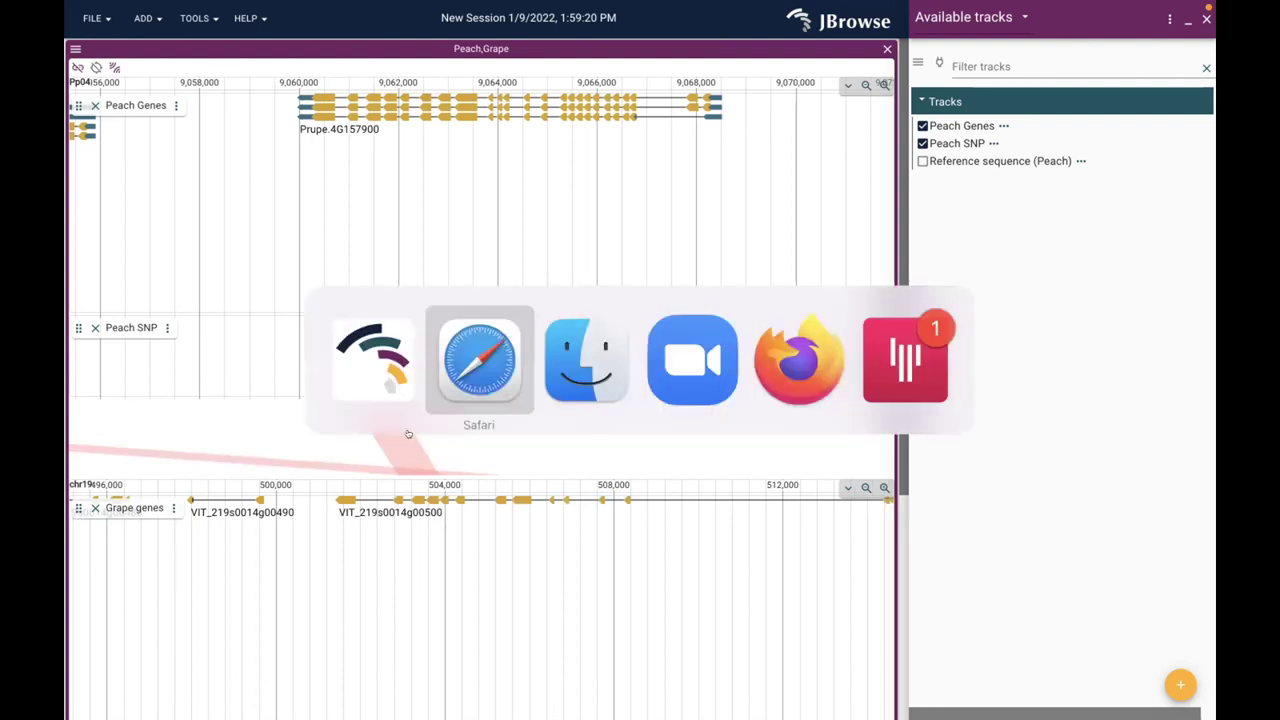
pyautogui.press('super+Tab')
pyautogui.press('super+Tab')
pyautogui.press('super+Tab')
pyautogui.press('super+Tab')
pyautogui.press('super+Tab')
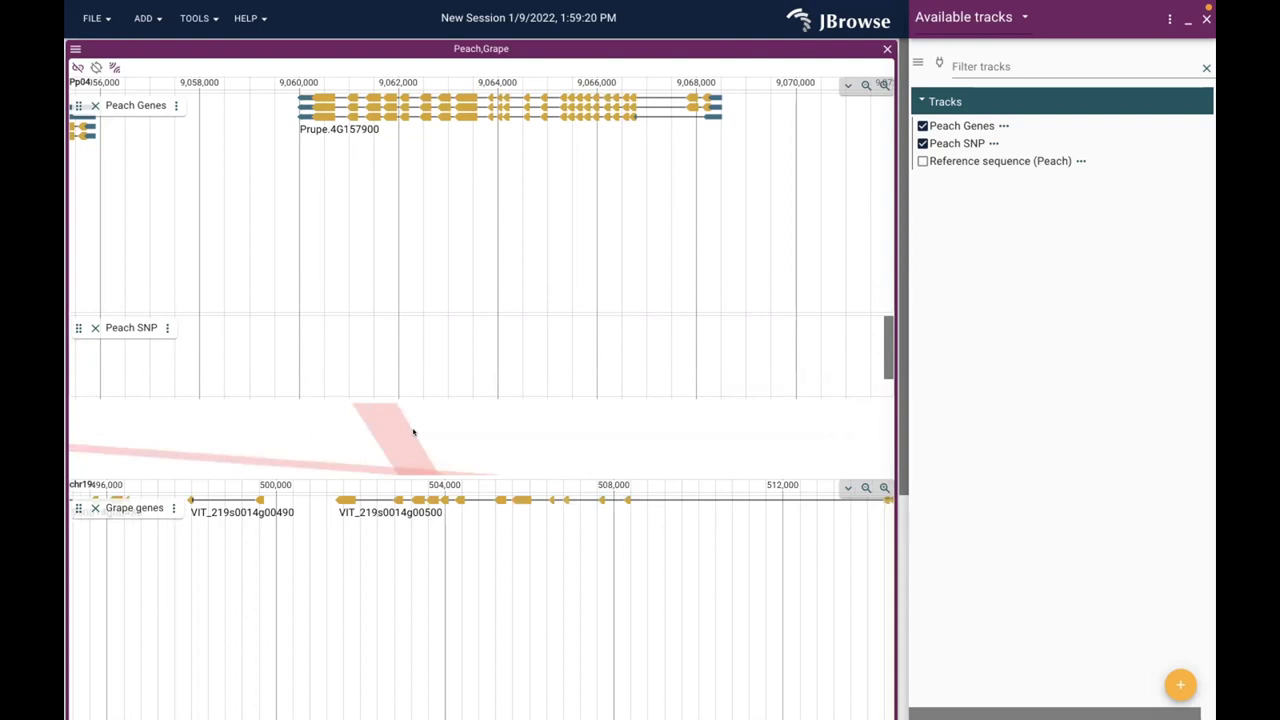
pyautogui.press('super+Tab')
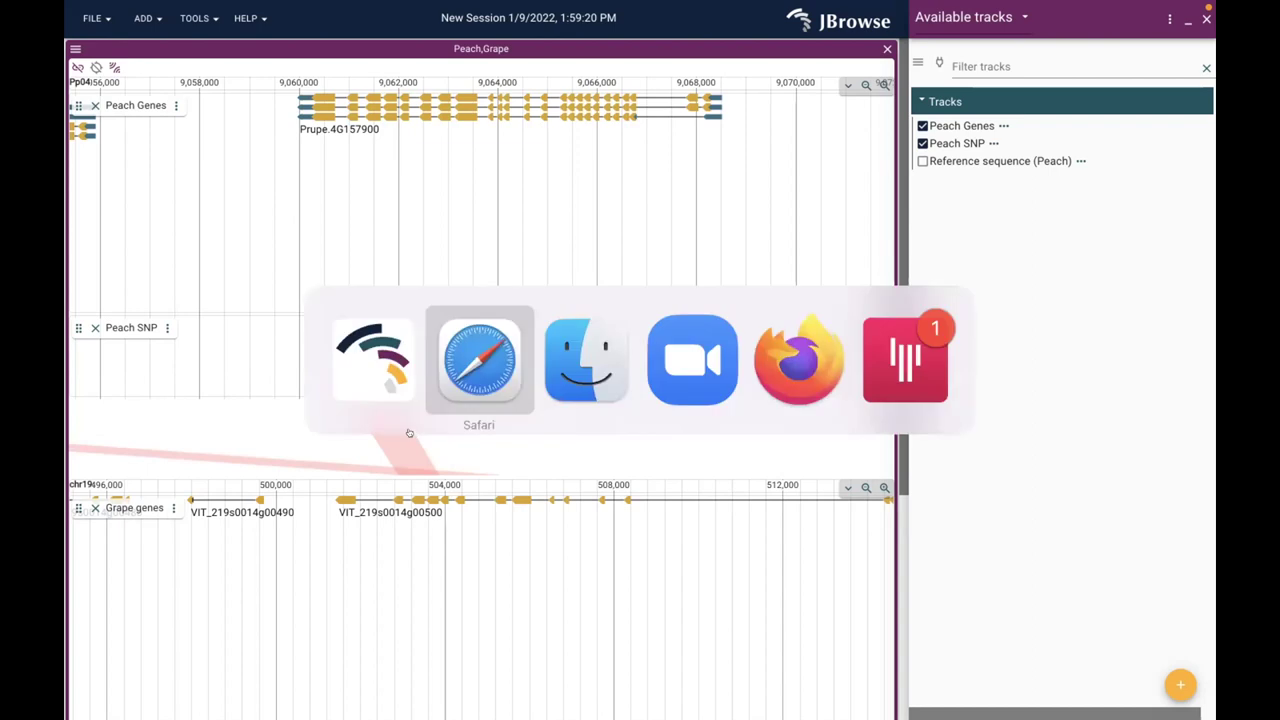
pyautogui.press('super+Tab')
pyautogui.press('super+Tab')
pyautogui.press('super+Tab')
pyautogui.press('super+Tab')
pyautogui.press('super+Tab')
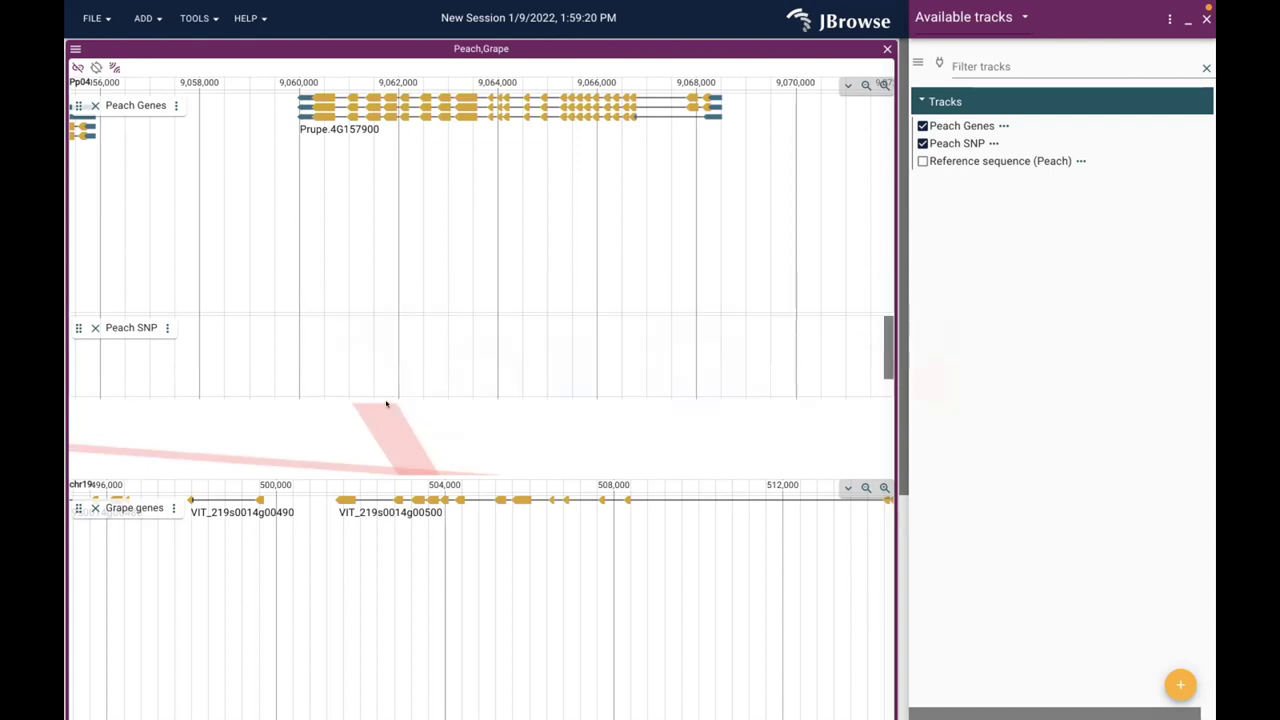
pyautogui.scroll(-1, 386, 403)
# Switch to the GMOD tutorial and review the trapezoid and two-triangles synteny examples and the "Horizontally flip" instructions
pyautogui.press('super+Tab')
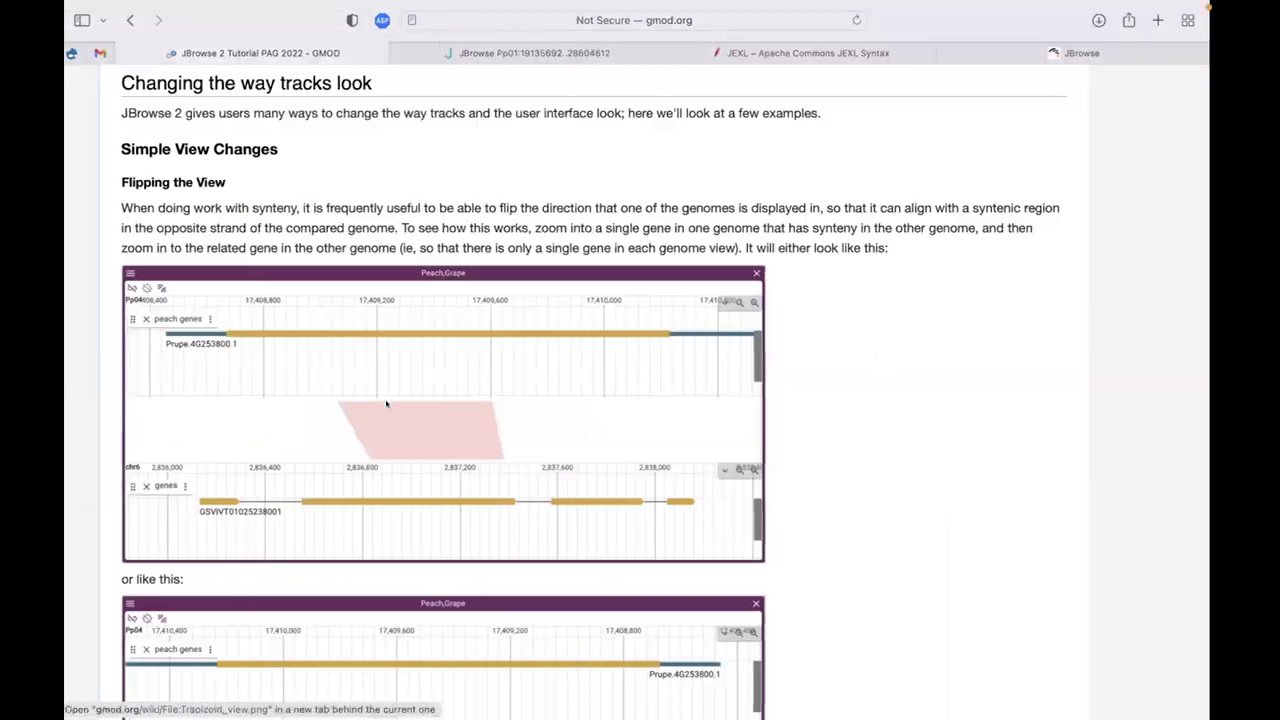
pyautogui.scroll(-3, 525, 430)
pyautogui.scroll(-2, 525, 430)
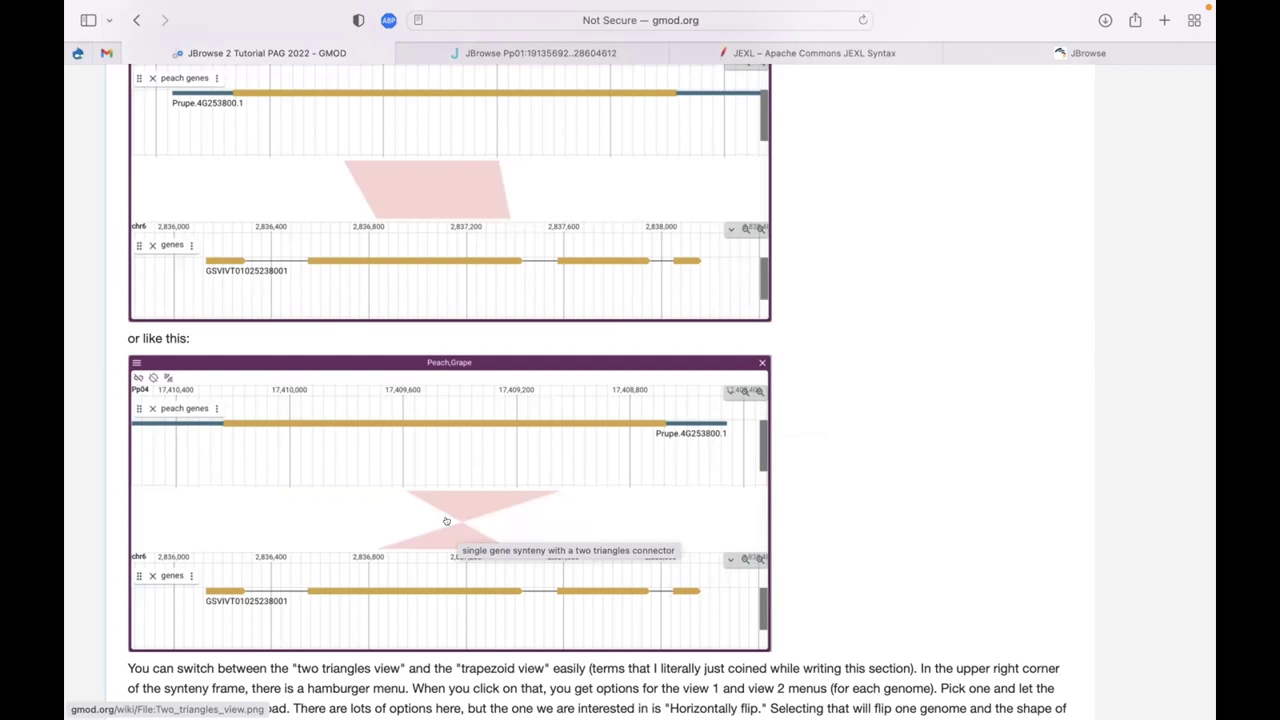
pyautogui.press('super+Tab')
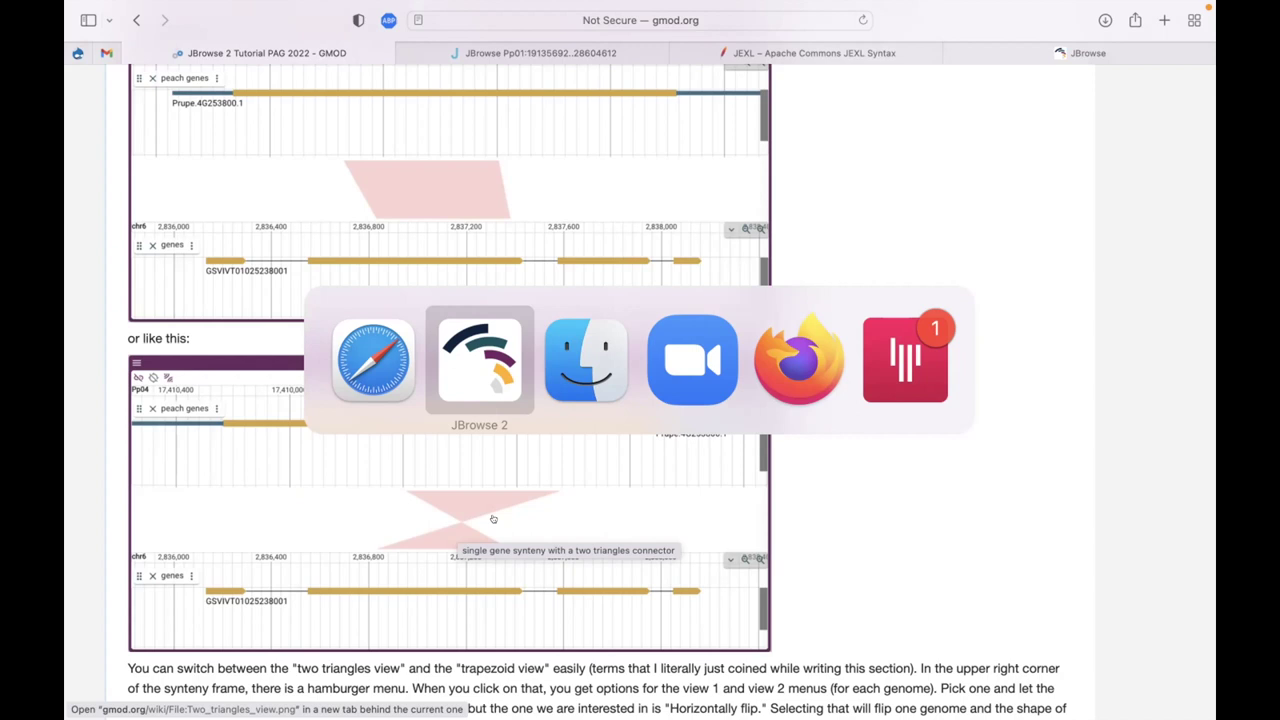
pyautogui.press('super+Tab')
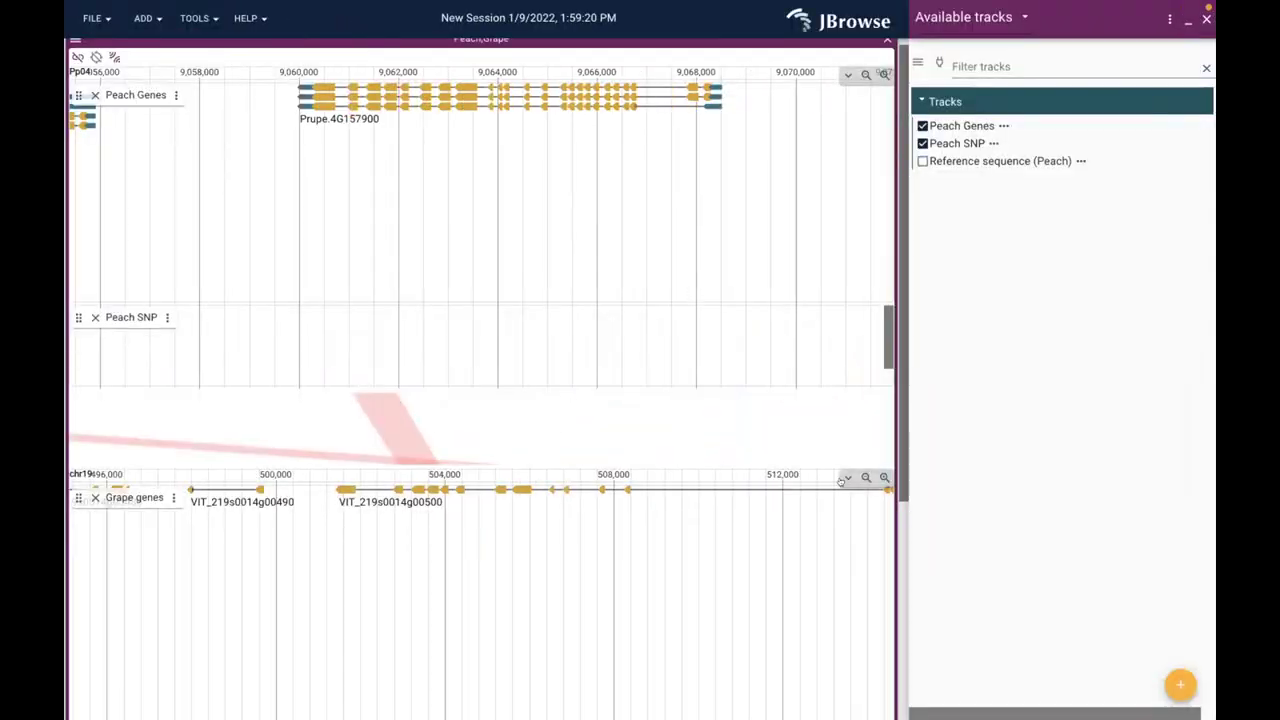
pyautogui.press('super+Tab')
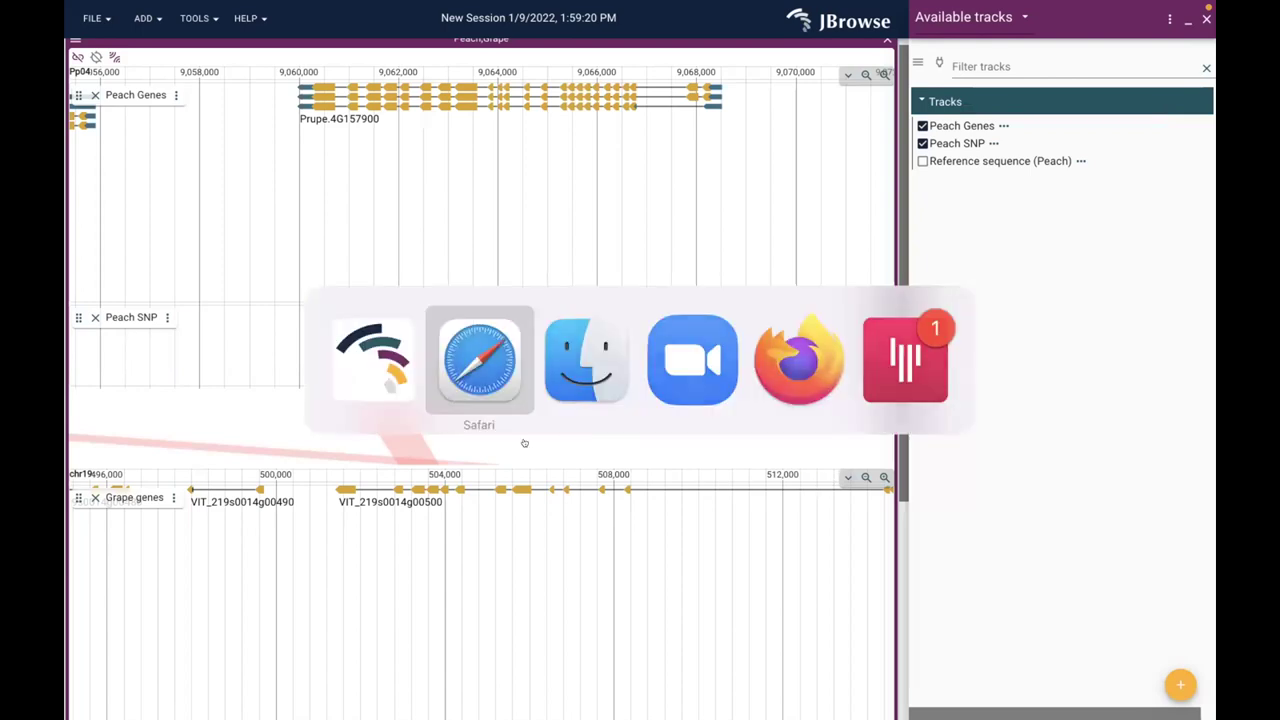
pyautogui.scroll(-8, 397, 456)
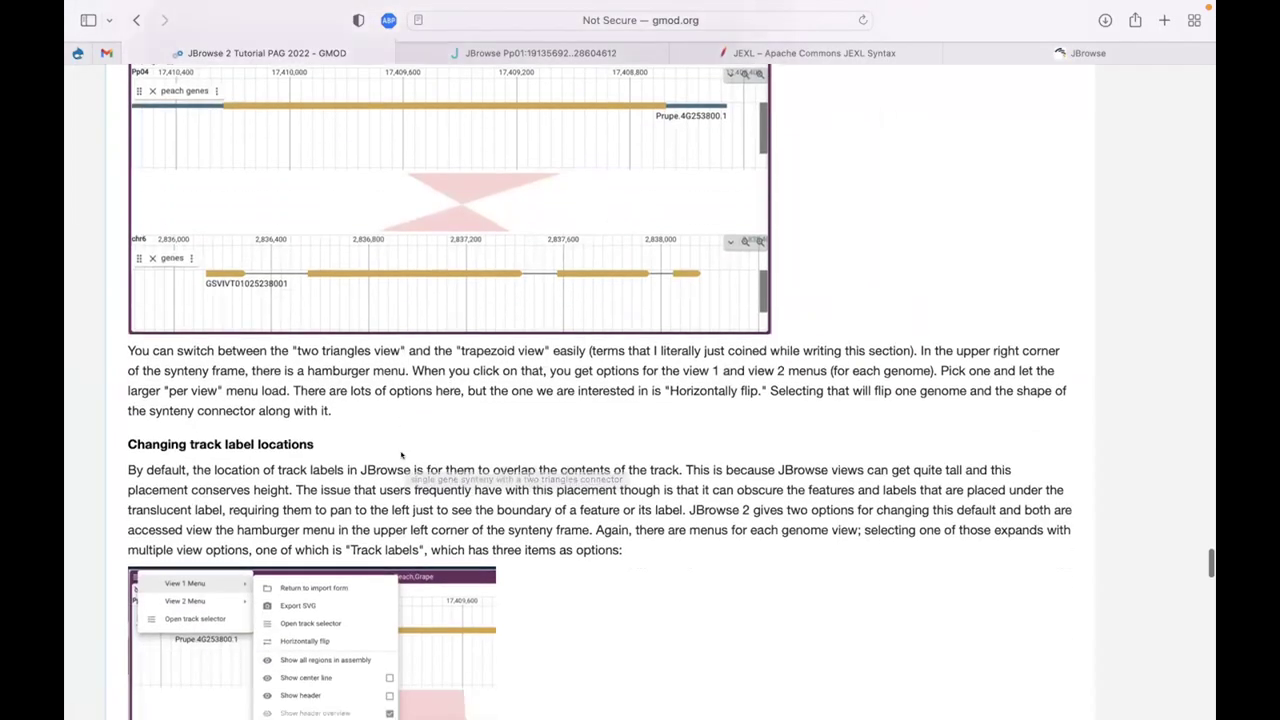
pyautogui.scroll(-2, 487, 462)
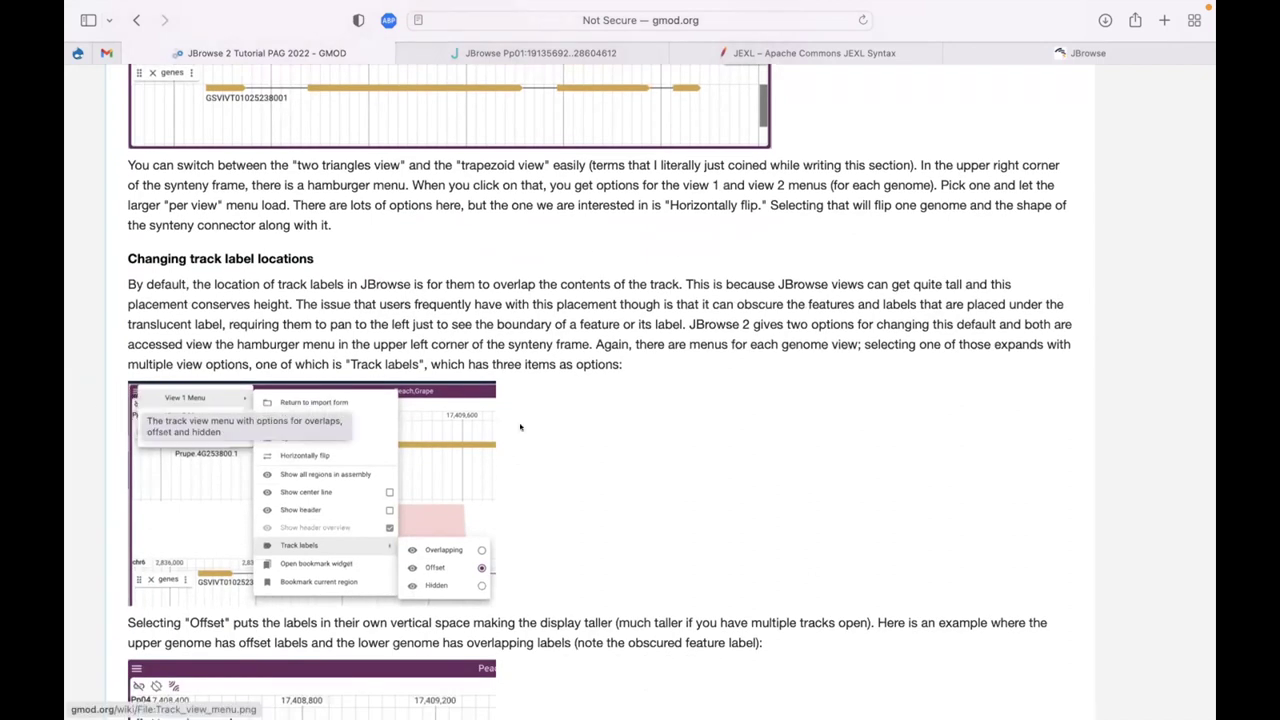
# Switch to JBrowse 2 and horizontally flip the grape genome view in the Peach,Grape synteny frame
pyautogui.press('super+Tab')
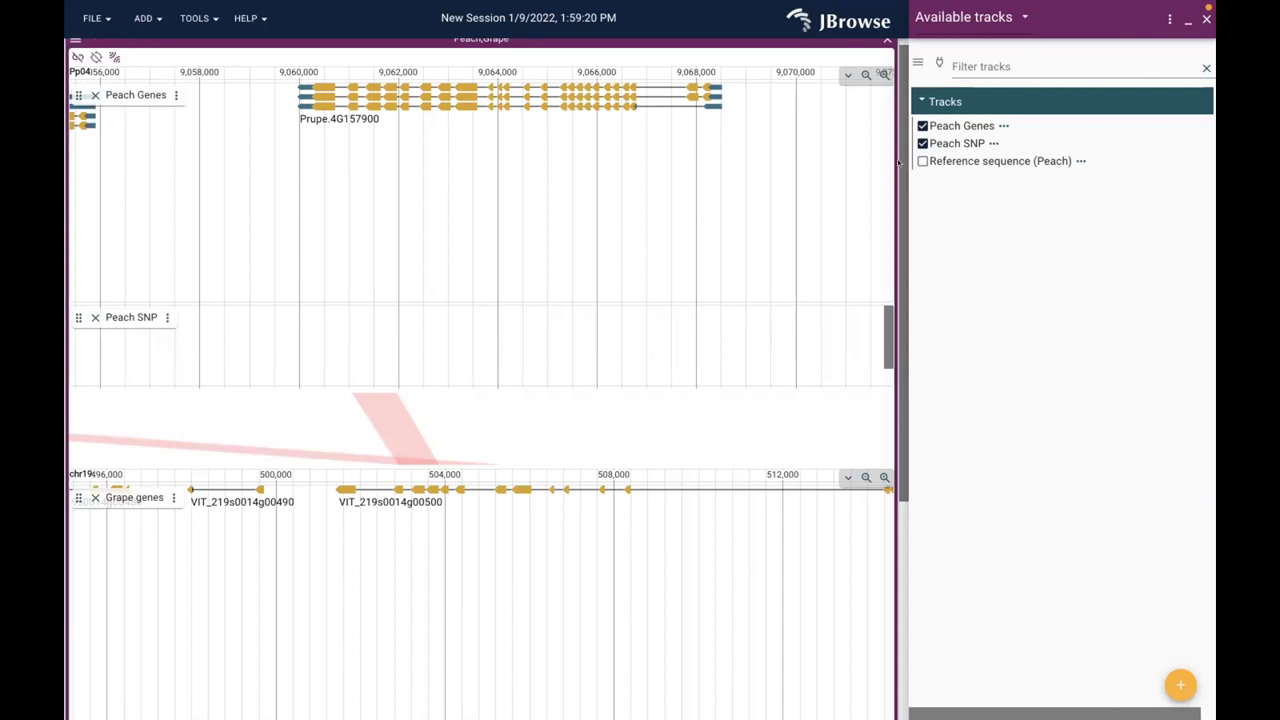
pyautogui.scroll(1, 891, 133)
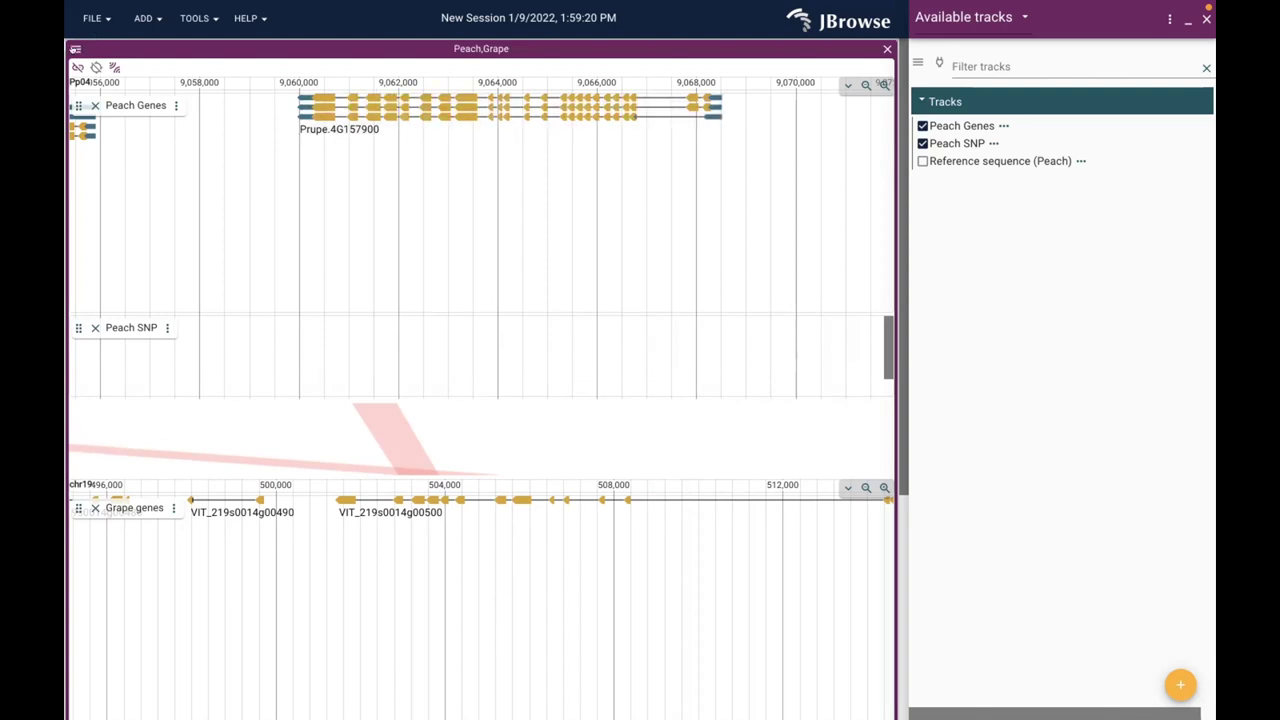
pyautogui.click(73, 48)
pyautogui.moveTo(148, 58)
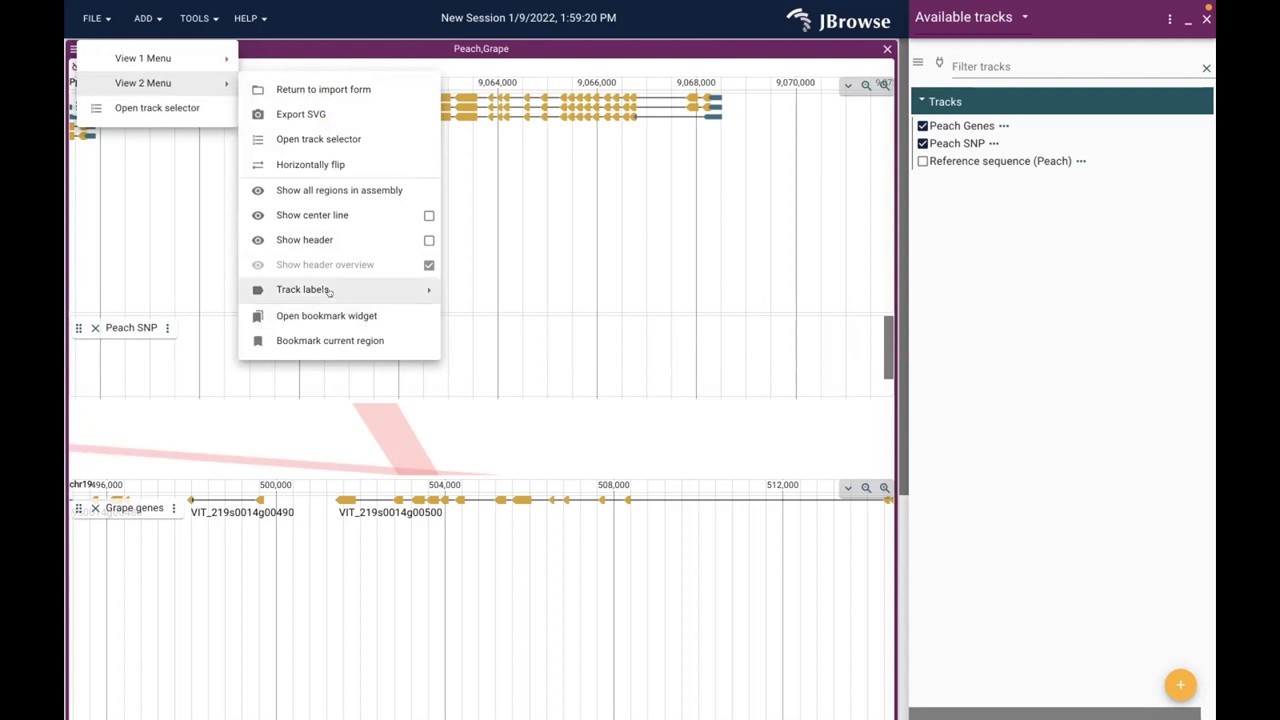
pyautogui.moveTo(329, 292)
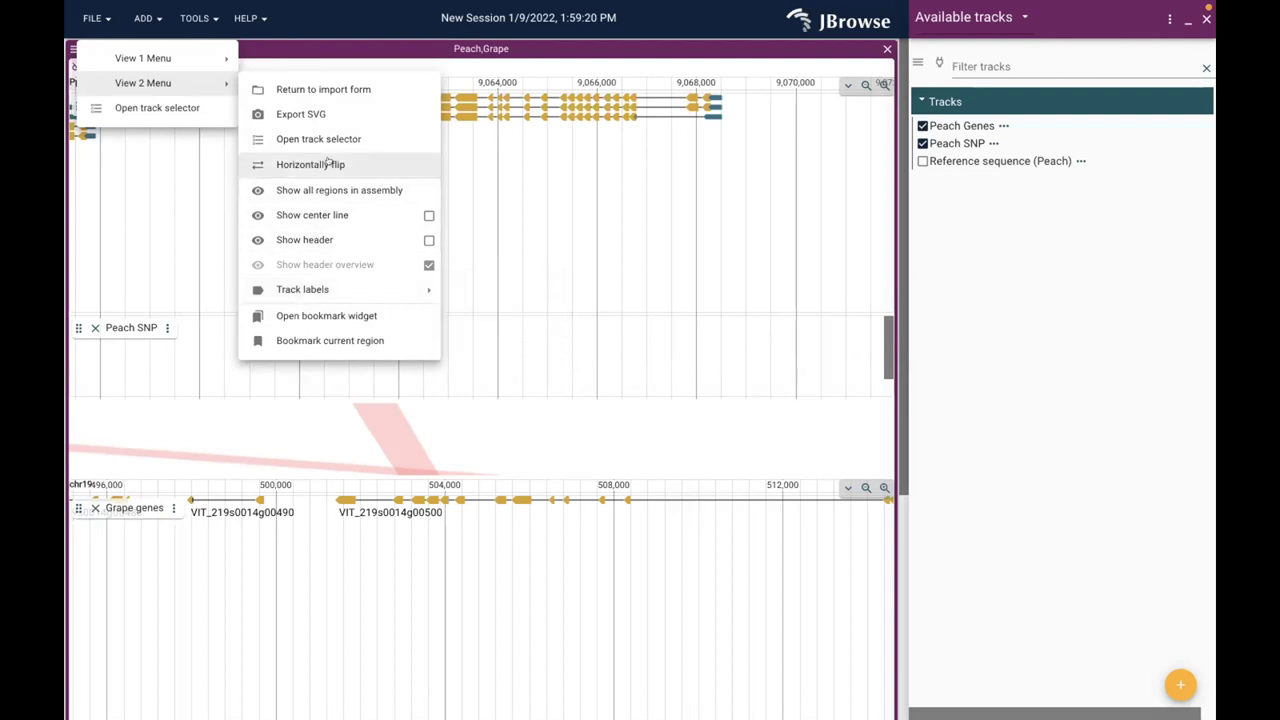
pyautogui.click(328, 164)
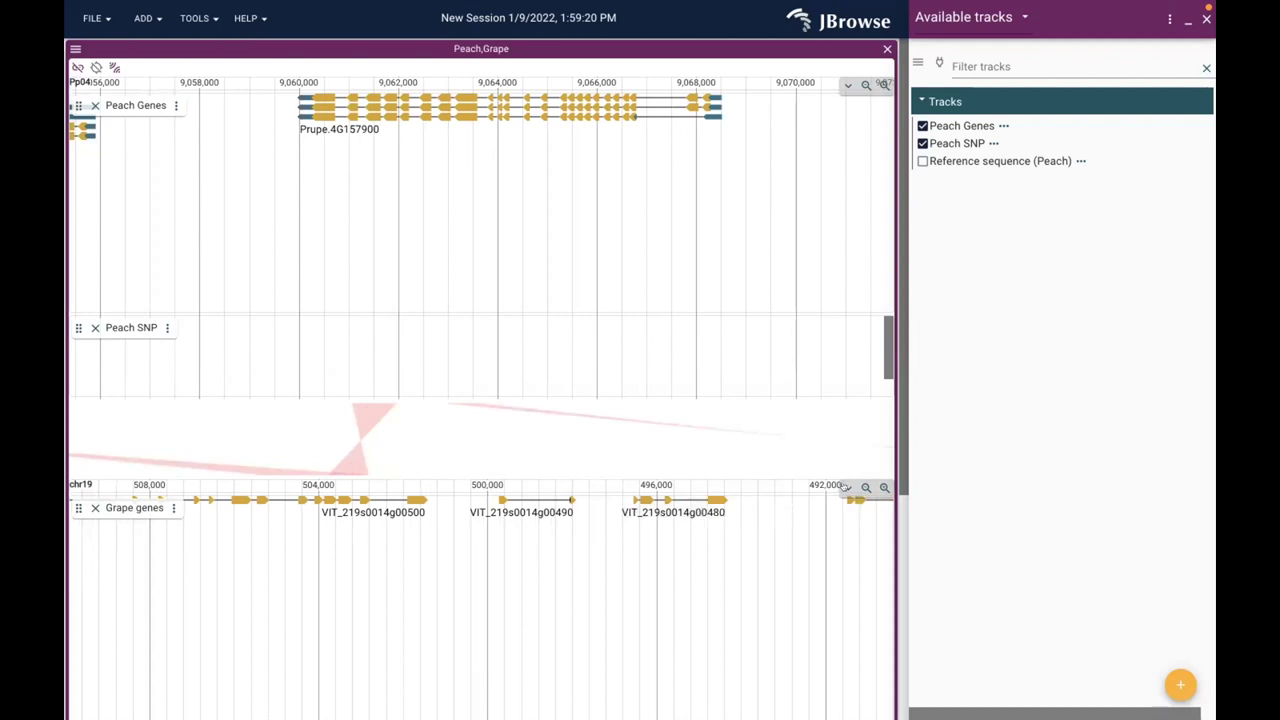
# Flip the grape view back horizontally and shift it so the syntenic match on VIT_219s0014g00500 lines up beneath the peach match
pyautogui.click(847, 487)
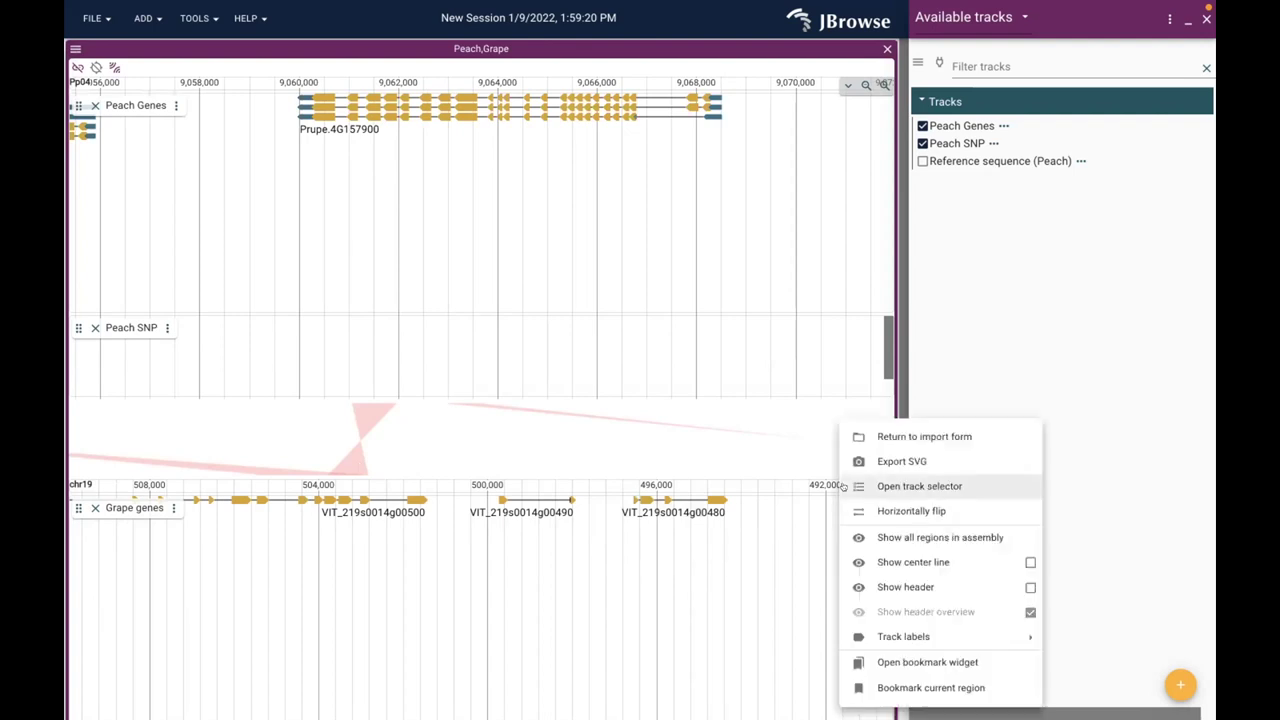
pyautogui.click(786, 581)
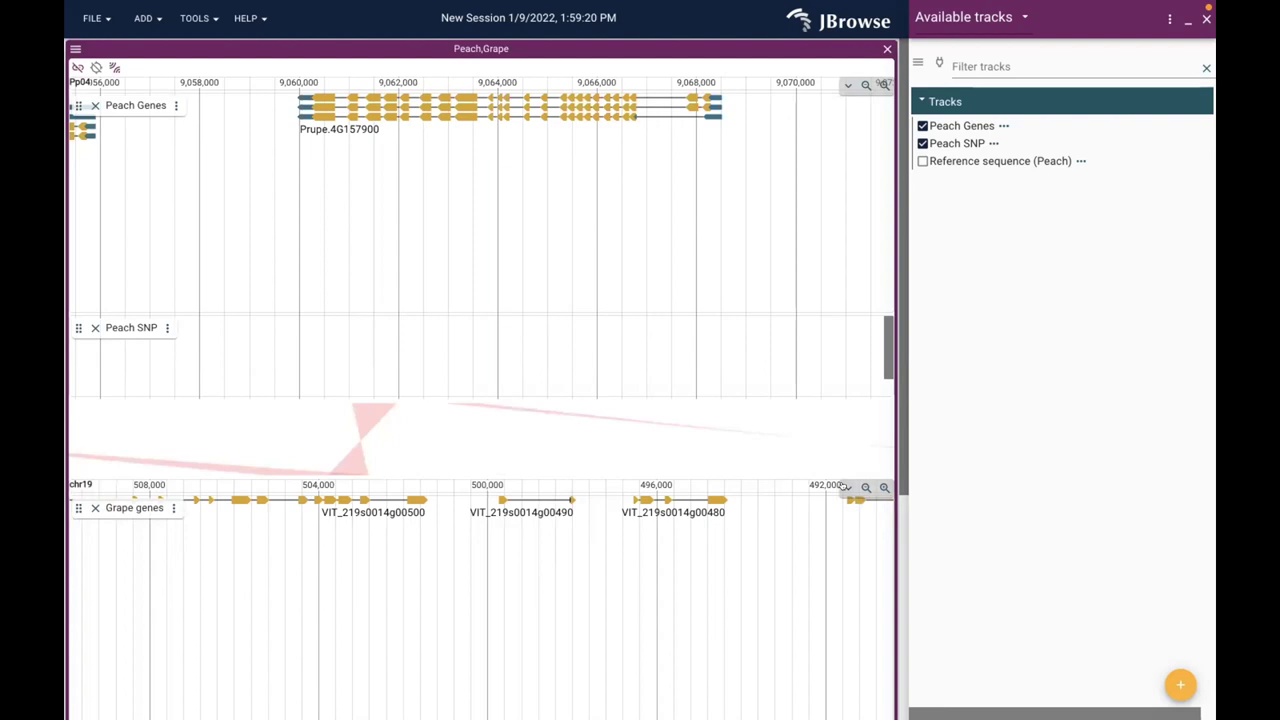
pyautogui.click(845, 486)
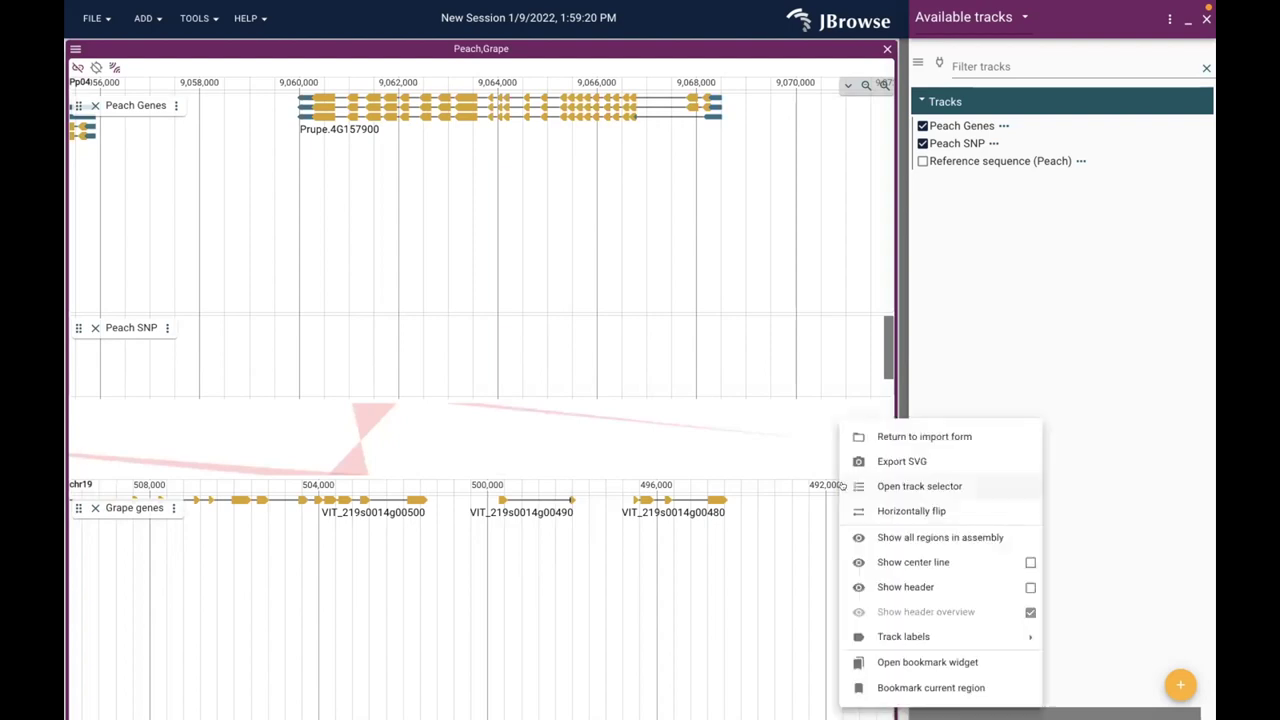
pyautogui.click(890, 511)
pyautogui.moveTo(829, 557); pyautogui.dragTo(565, 571)
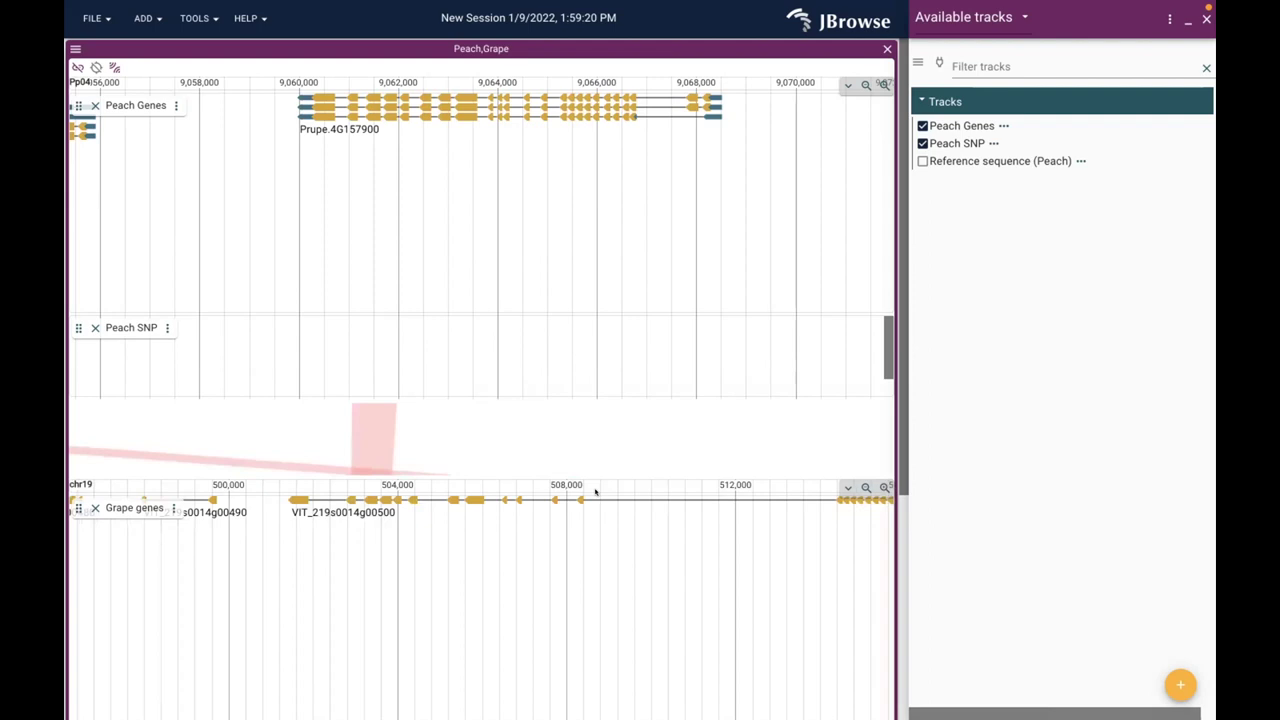
# Switch to the GMOD tutorial and read the "Changing track label locations" section with its Overlapping, Offset and Hidden options
pyautogui.press('super+Tab')
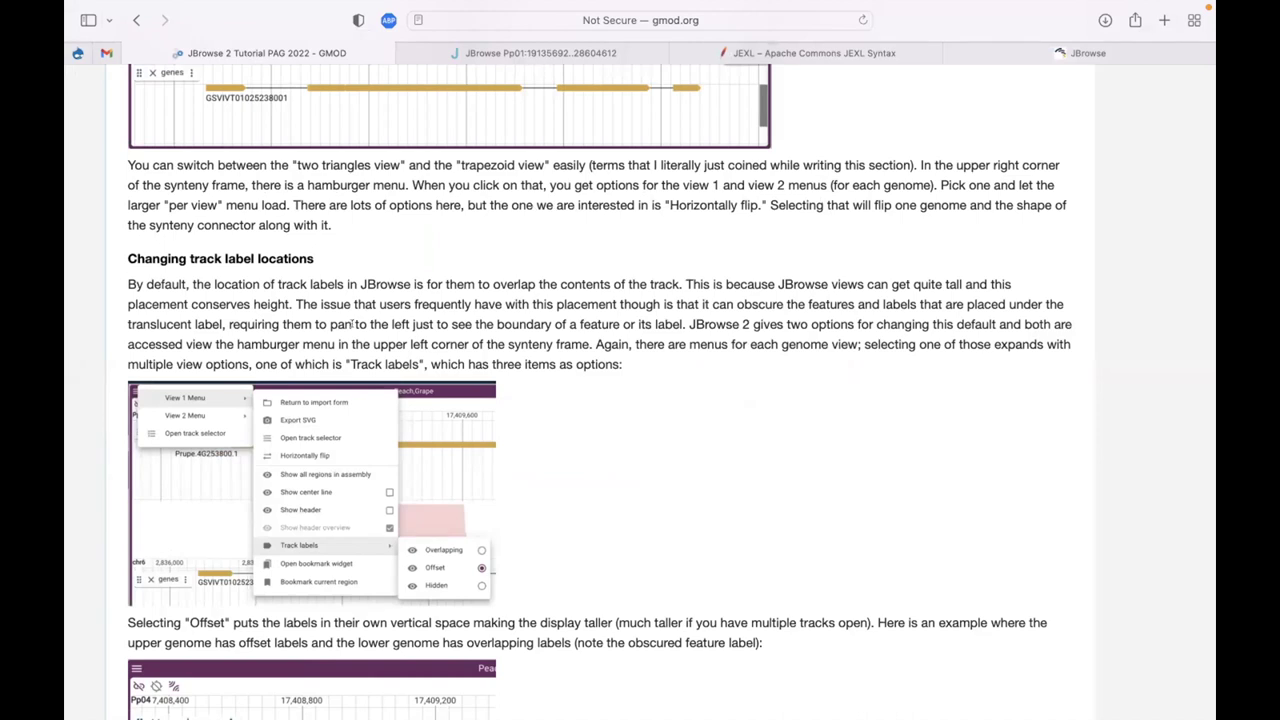
pyautogui.press('super+minus')
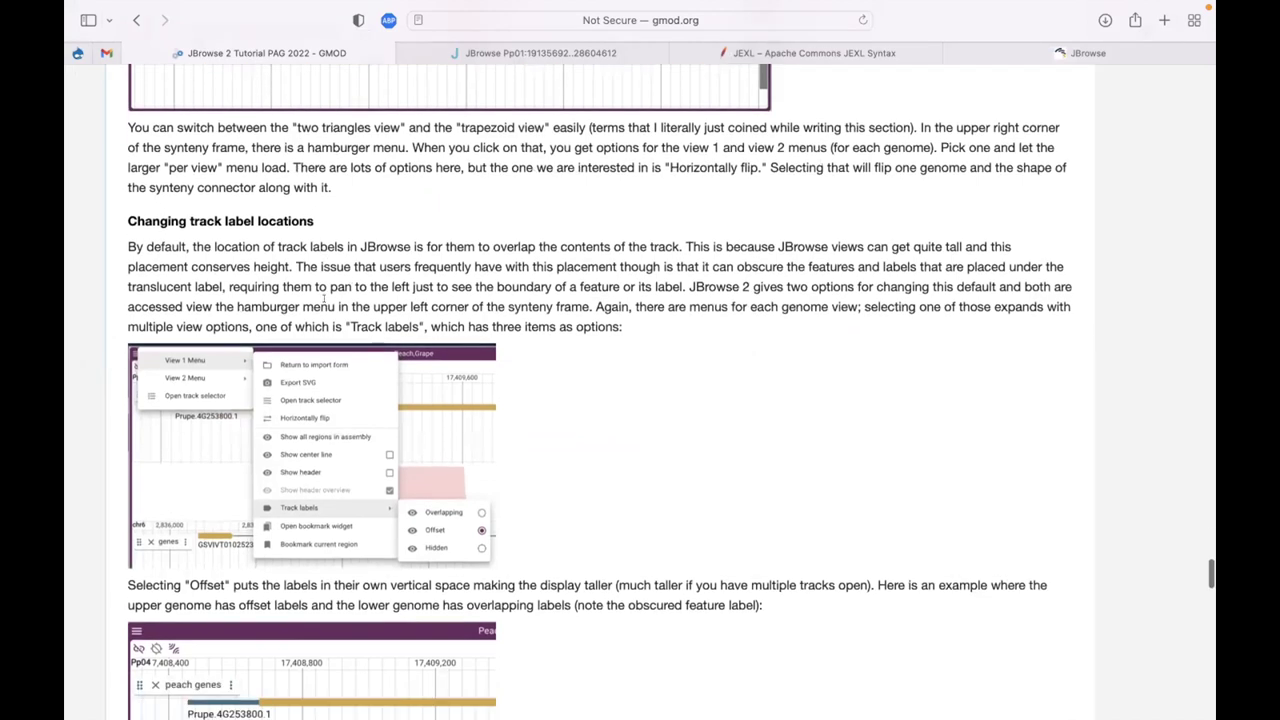
pyautogui.press('super+equal')
pyautogui.scroll(-3, 323, 300)
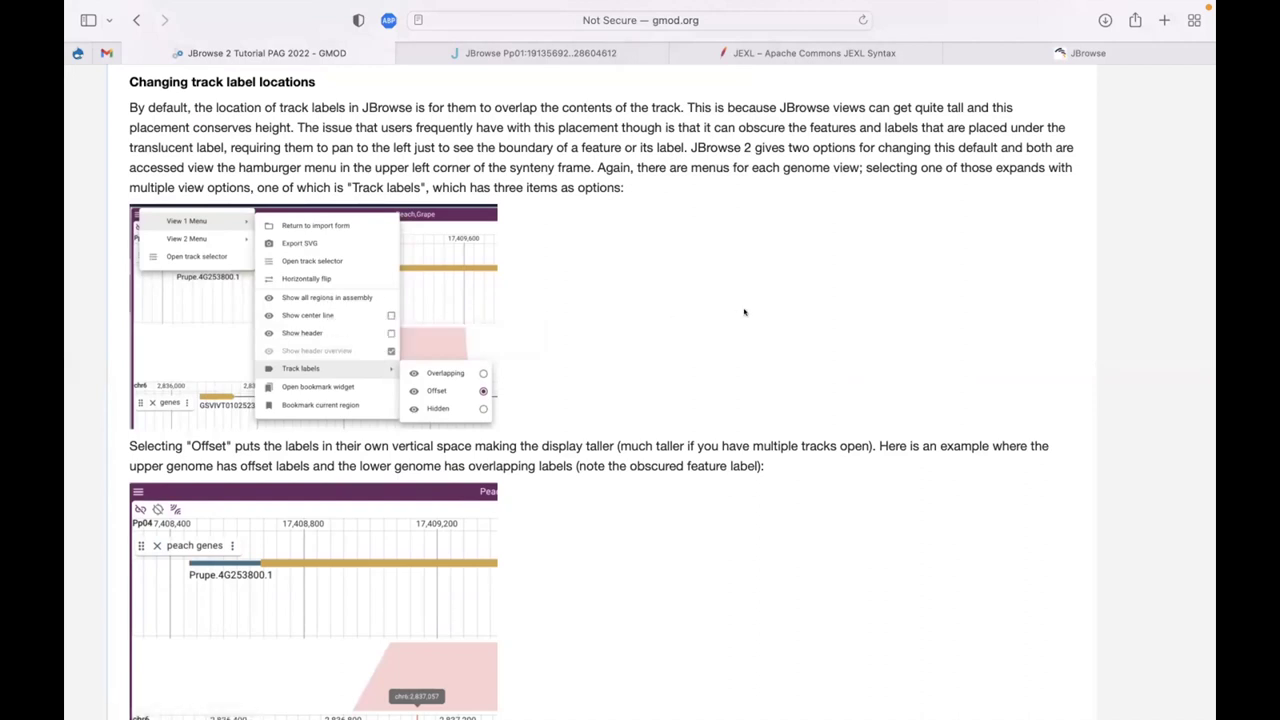
# In JBrowse 2, pan the peach view until the Peach Genes label covers part of Prupe.4G157900, and move the gene clear again
pyautogui.press('super+Tab')
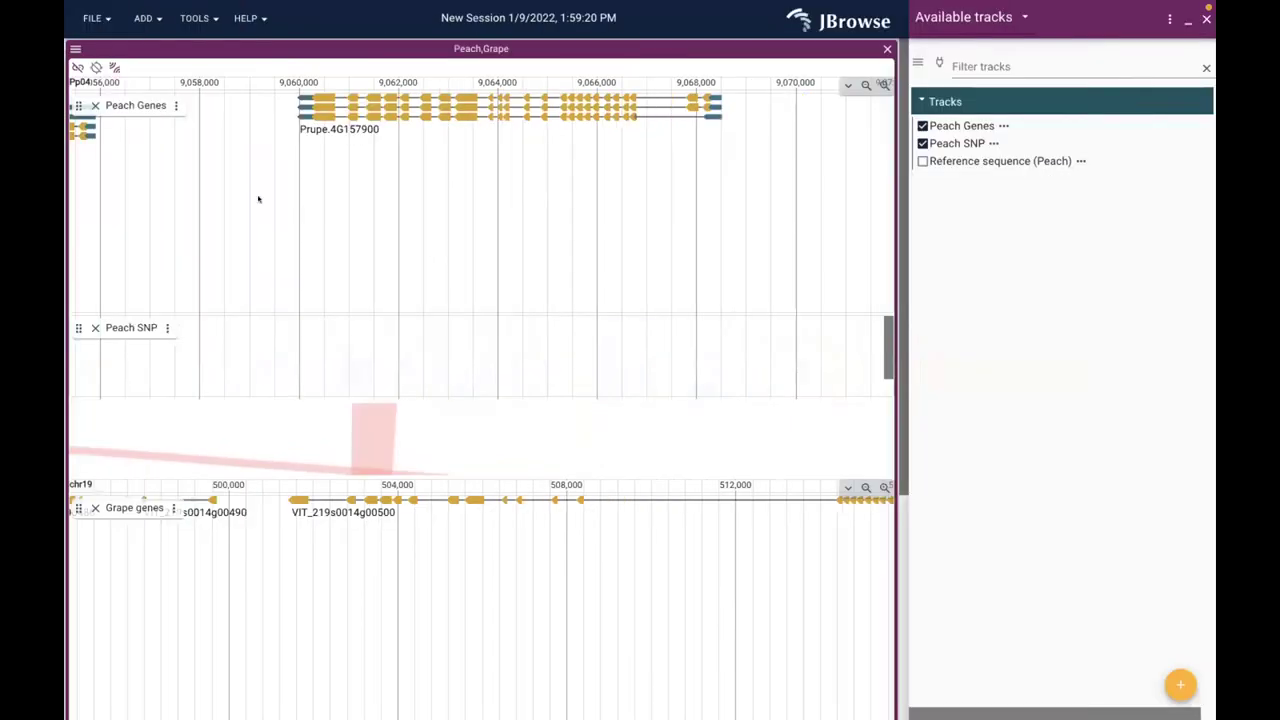
pyautogui.moveTo(557, 200); pyautogui.dragTo(352, 200)
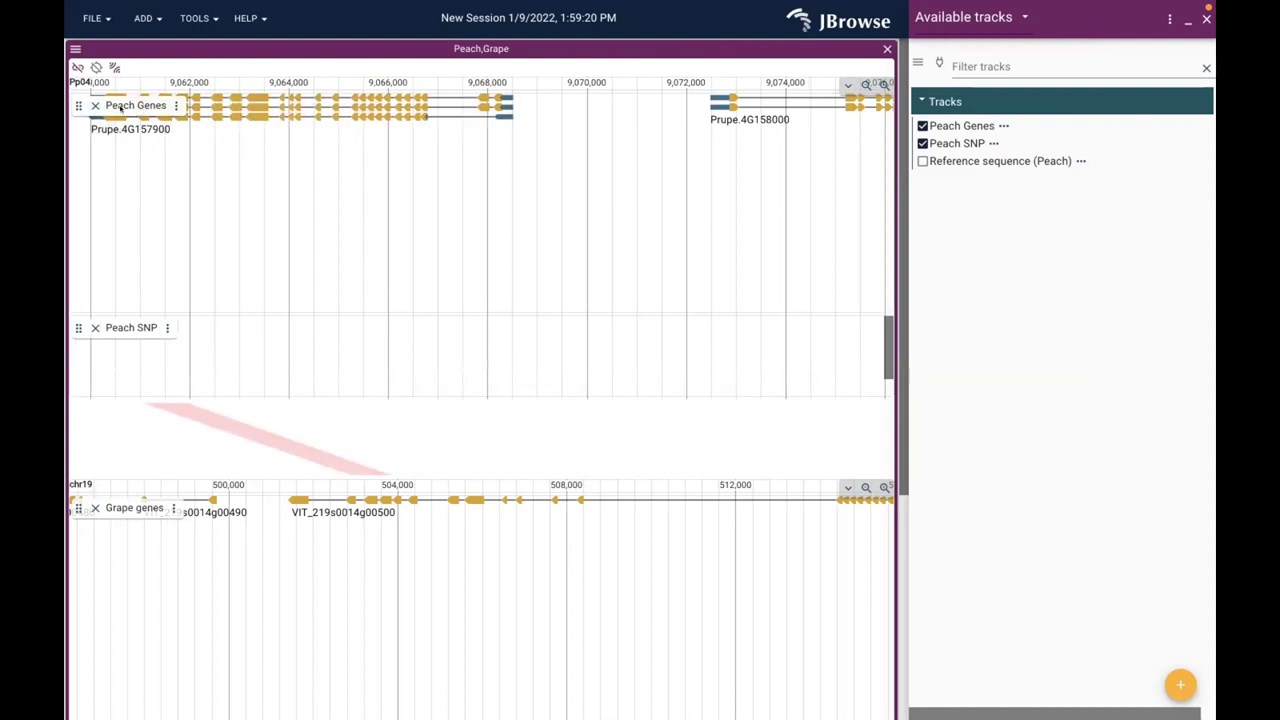
pyautogui.moveTo(132, 212); pyautogui.dragTo(266, 223)
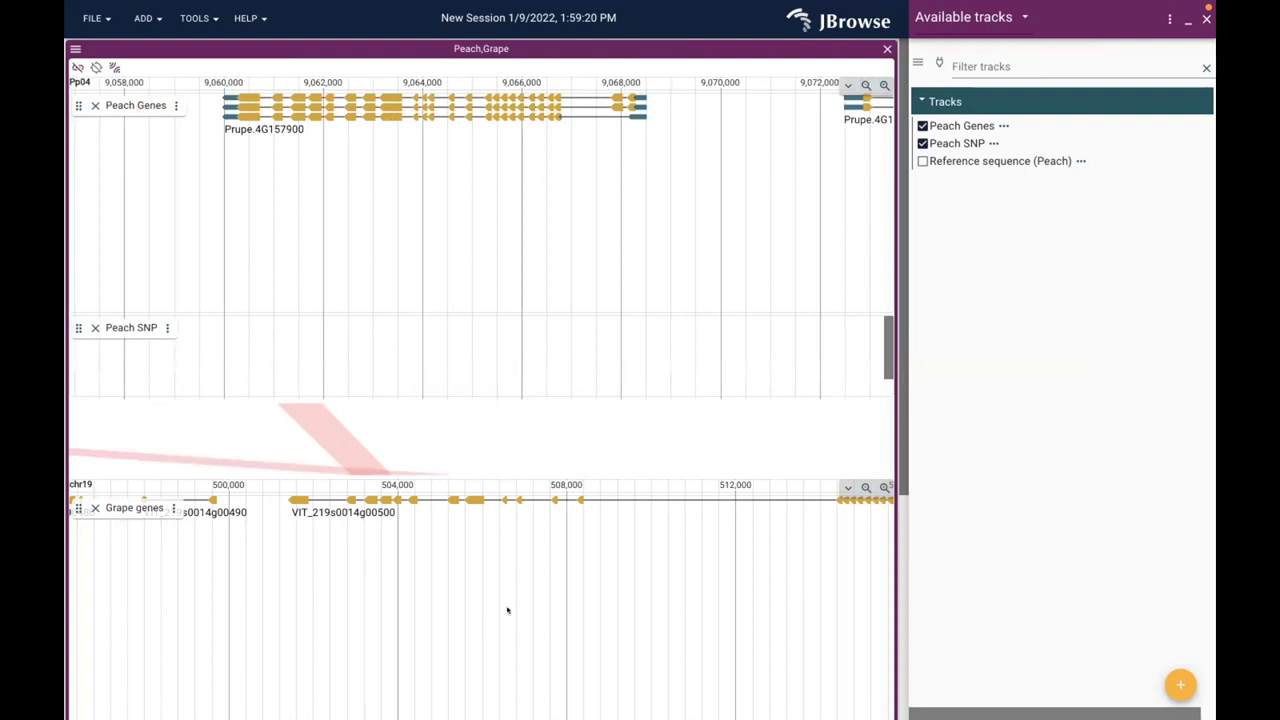
# Set the peach view's track labels to Offset and pan the view across Prupe.4G157900 to check the label placement
pyautogui.moveTo(506, 606); pyautogui.dragTo(477, 609)
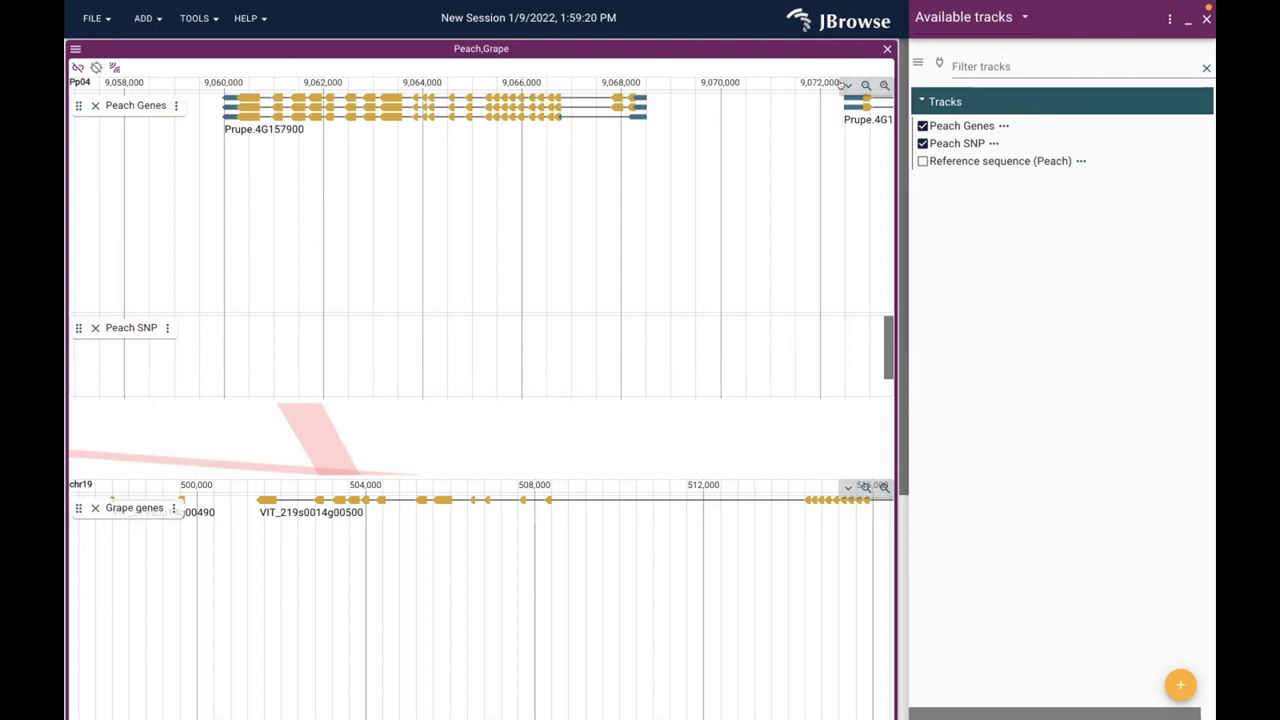
pyautogui.click(843, 85)
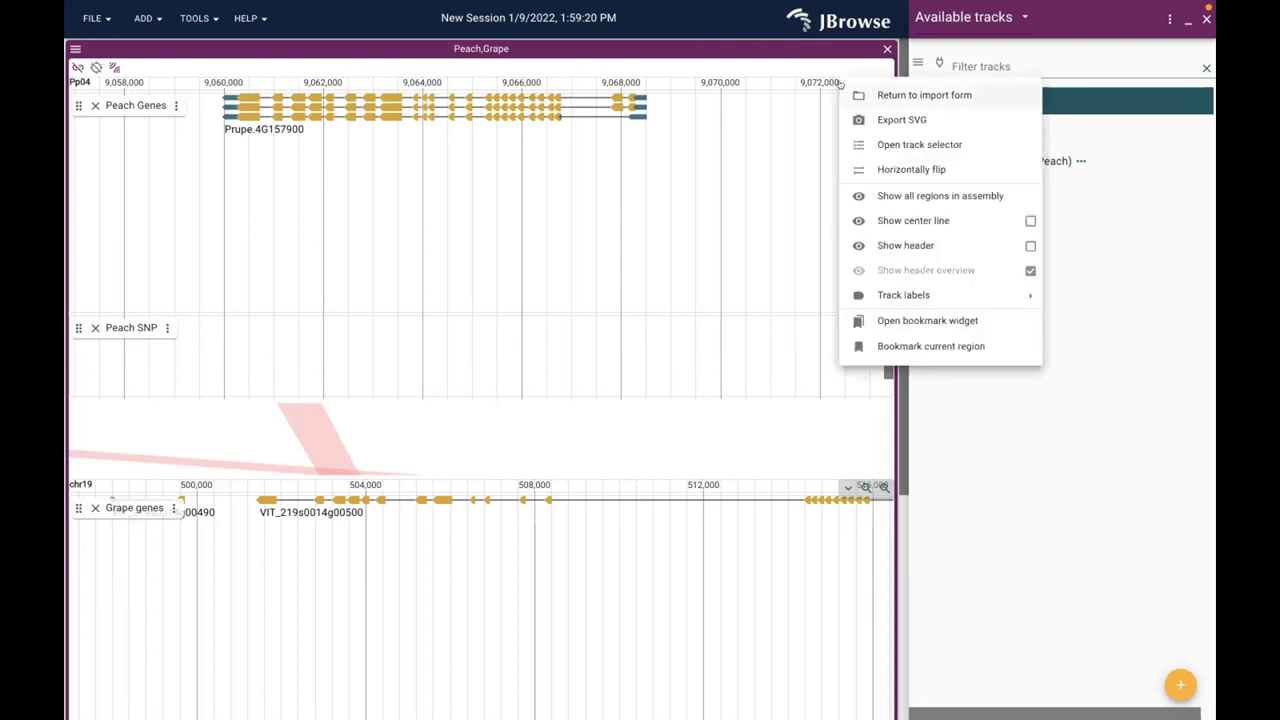
pyautogui.moveTo(906, 294)
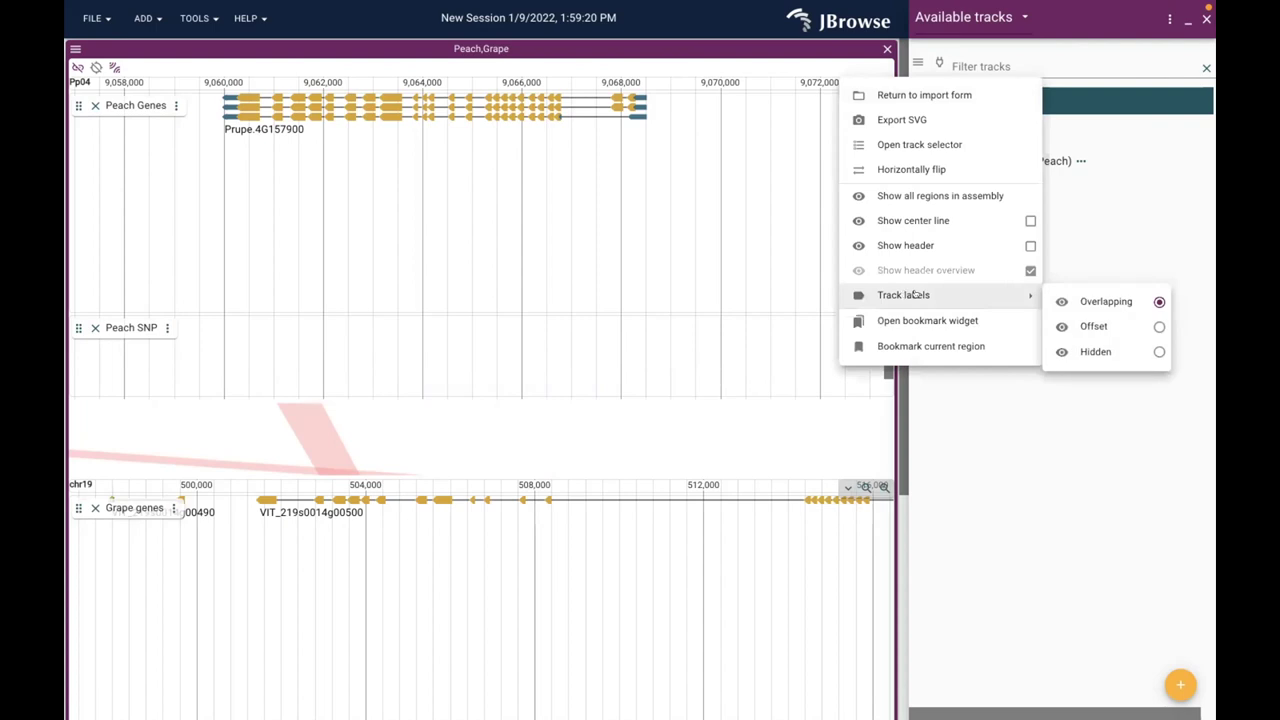
pyautogui.click(1093, 327)
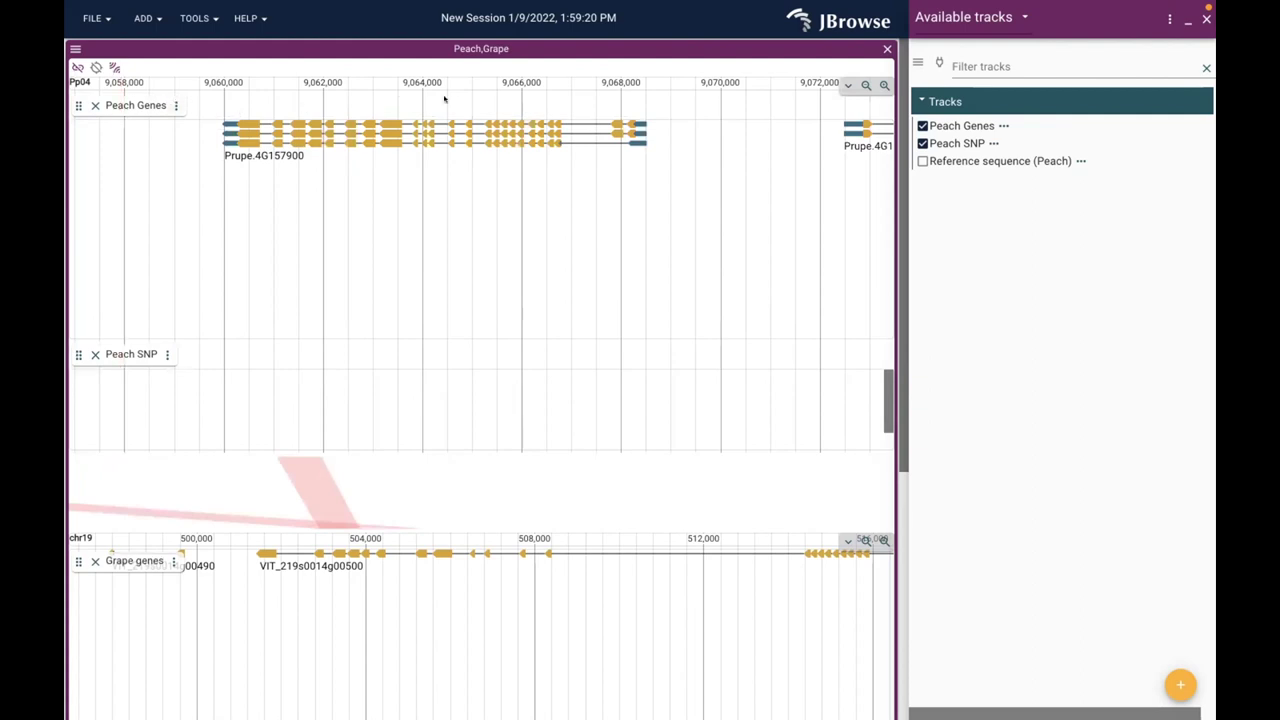
pyautogui.hscroll(2, 420, 264)
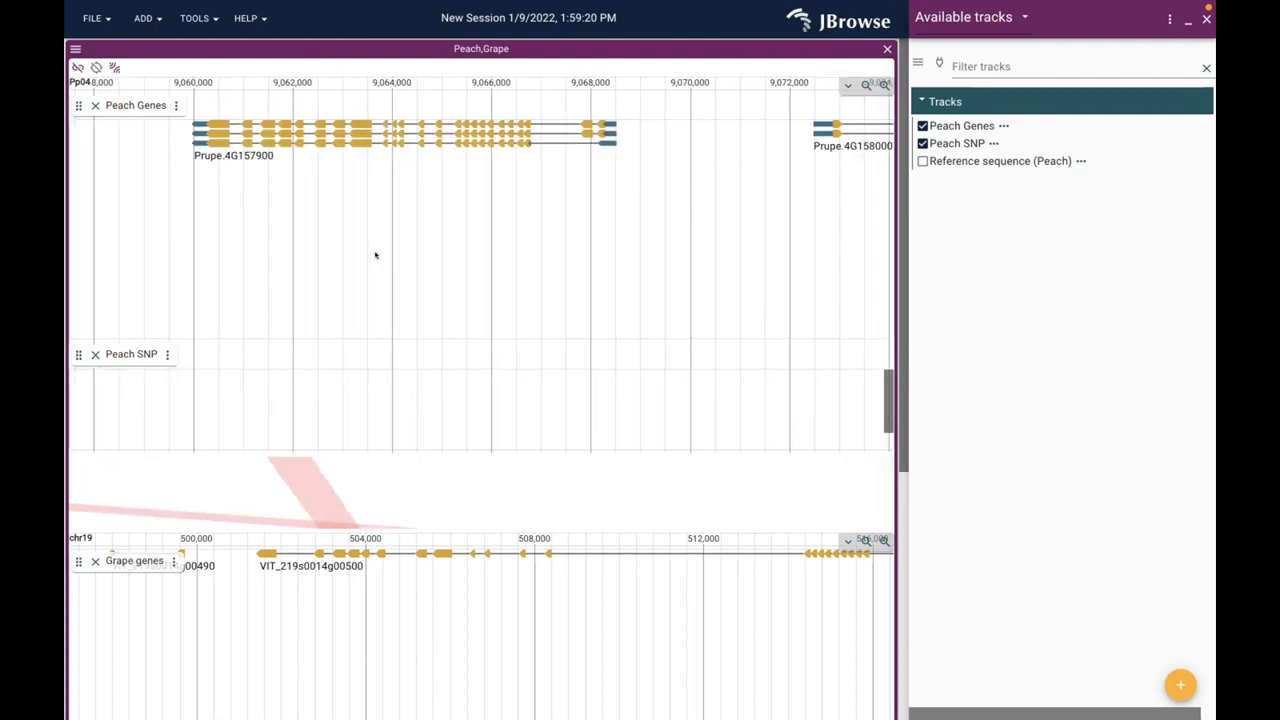
pyautogui.hscroll(-2, 514, 251)
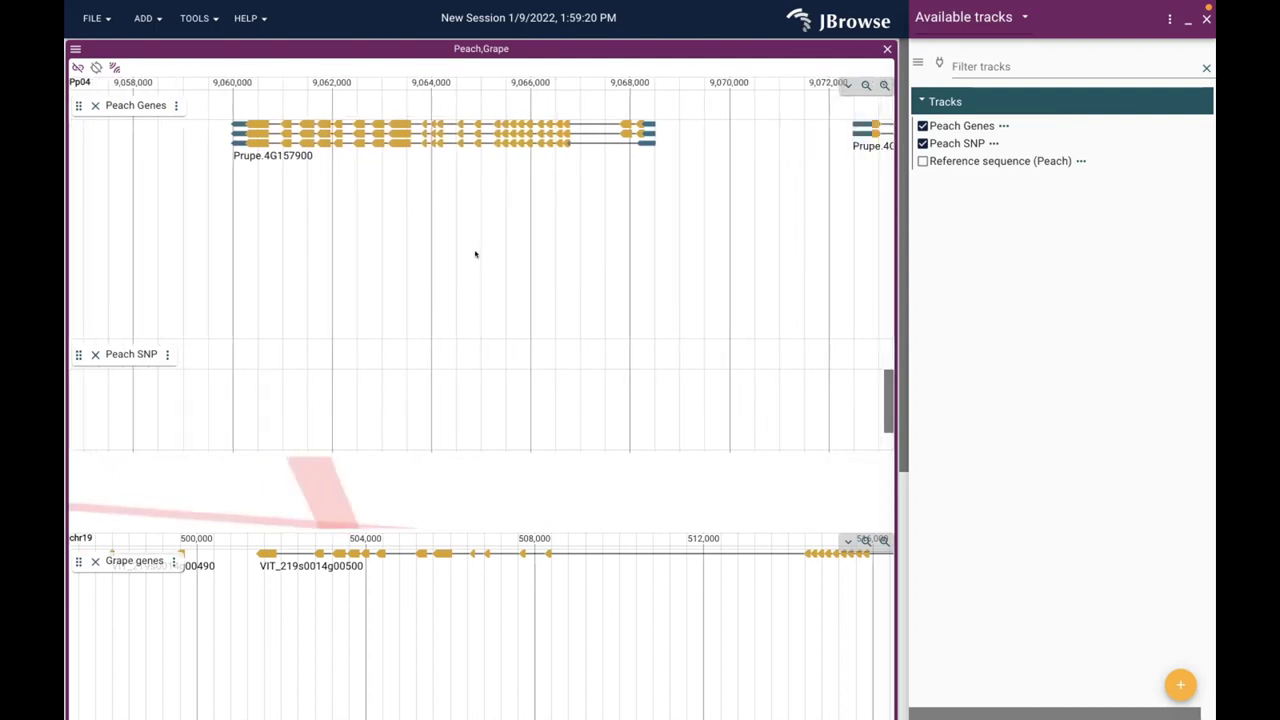
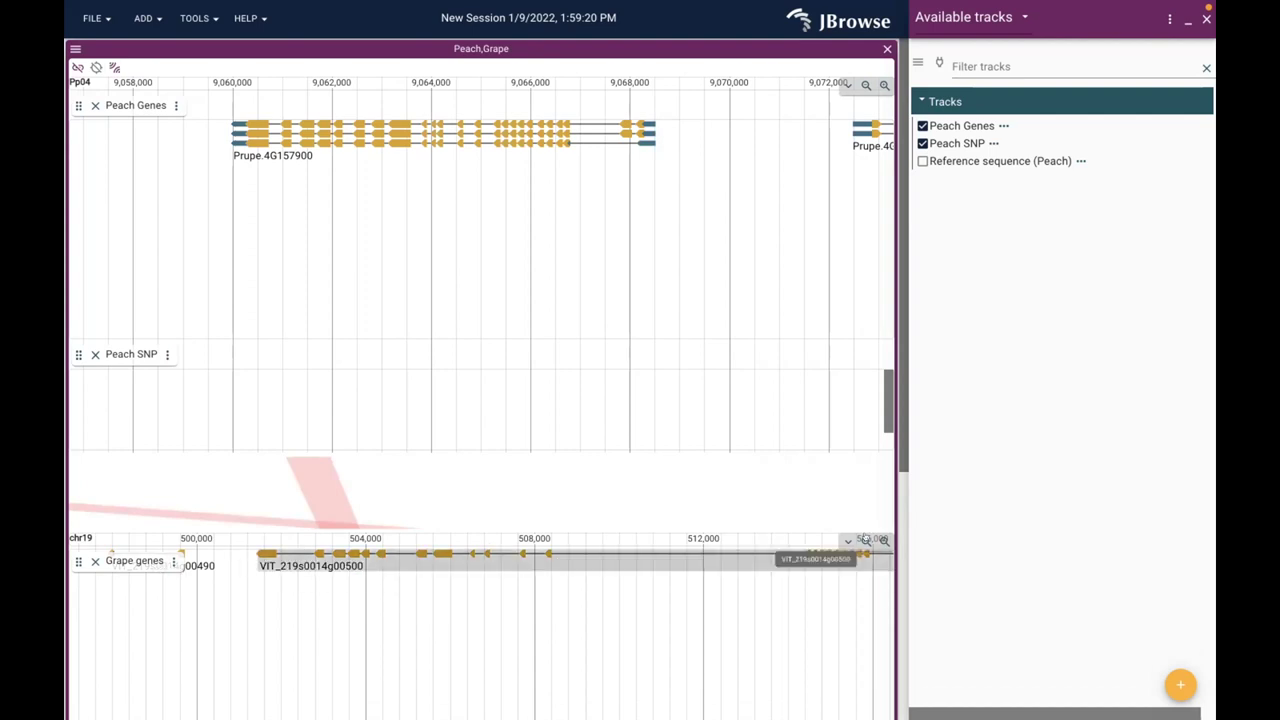
# Set the grape view's track labels to Hidden and pan both genome views slightly
pyautogui.click(845, 540)
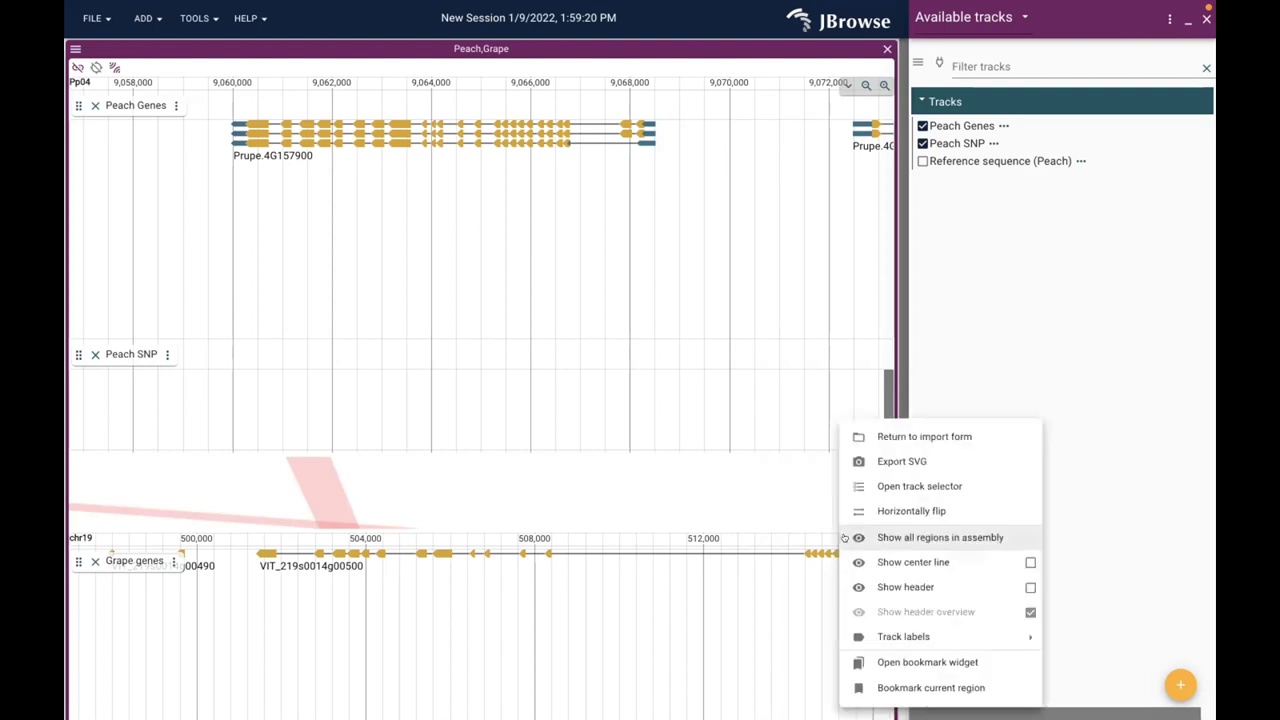
pyautogui.moveTo(903, 636)
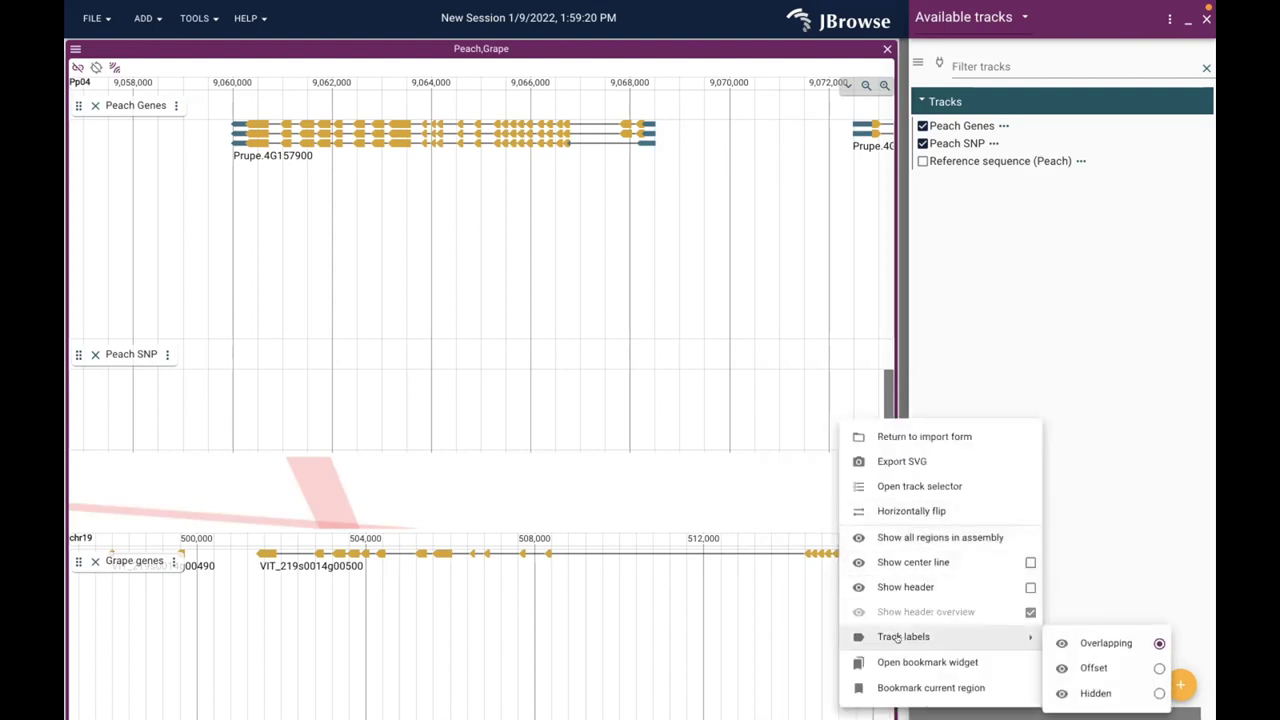
pyautogui.click(1097, 692)
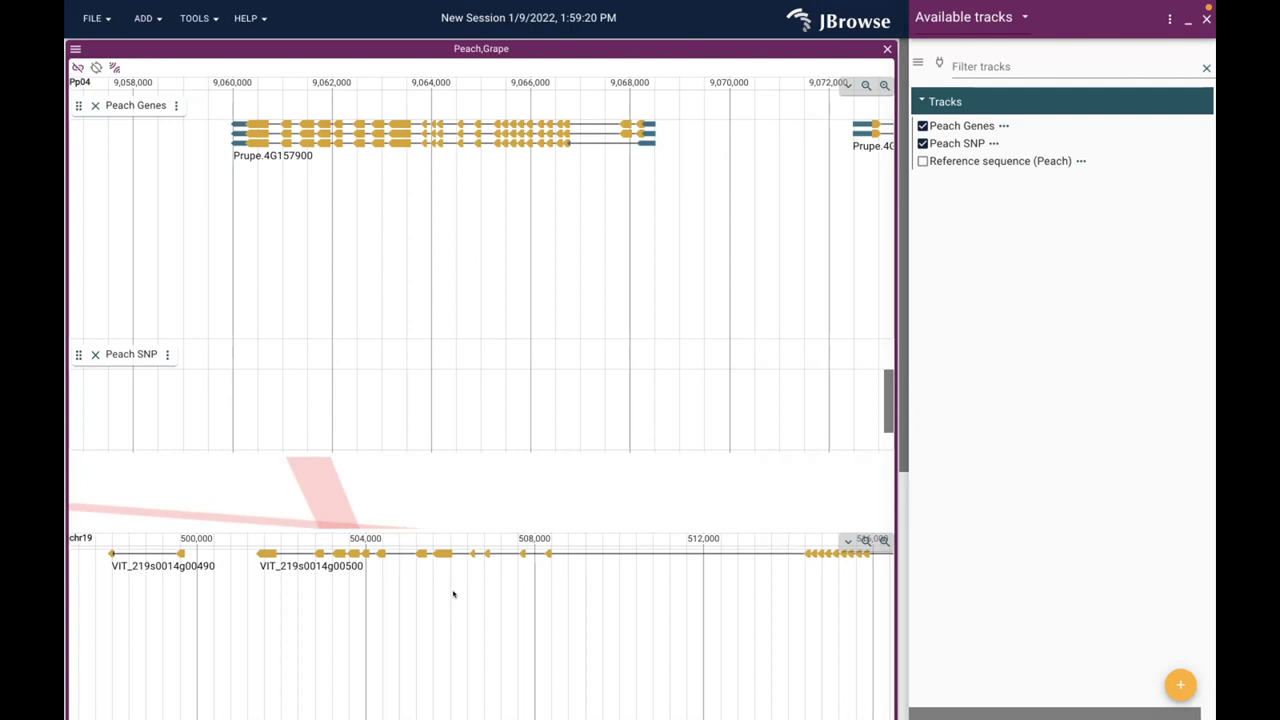
pyautogui.moveTo(437, 623); pyautogui.dragTo(500, 637)
pyautogui.moveTo(290, 186); pyautogui.dragTo(311, 188)
# Switch to the GMOD tutorial and read the "Making an SVG of a genome" section
pyautogui.press('super+Tab')
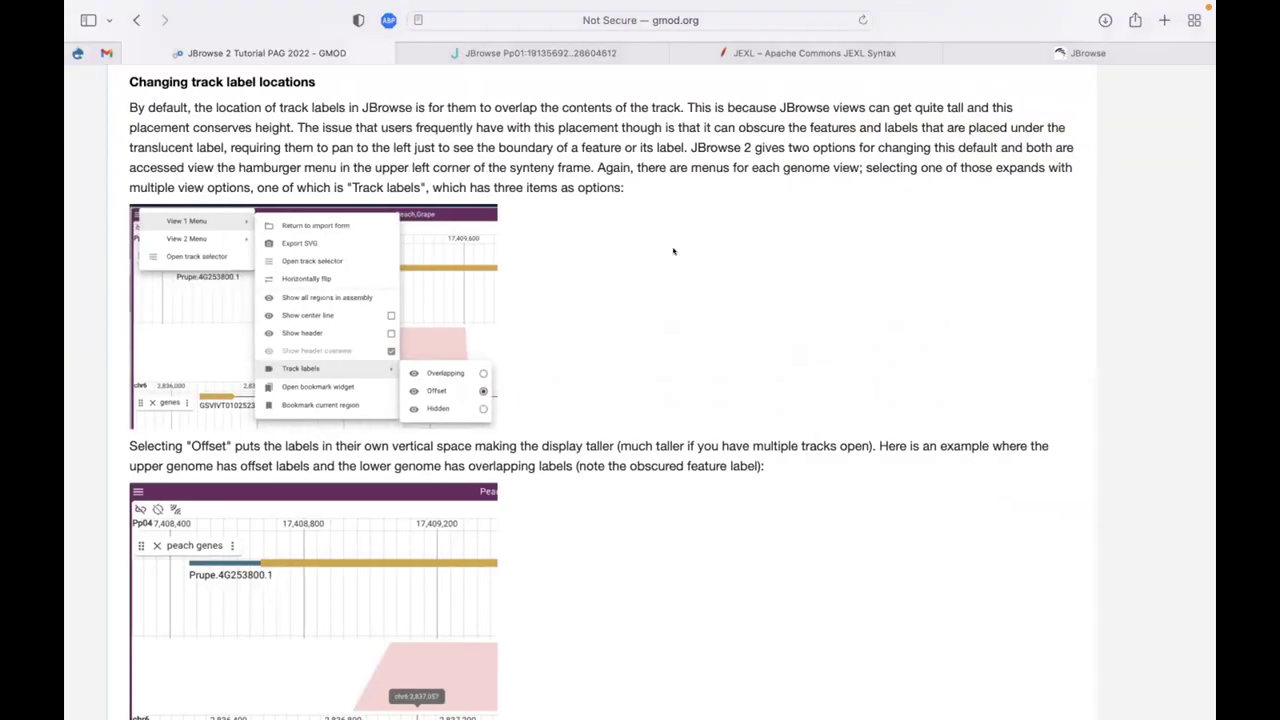
pyautogui.scroll(-5, 671, 280)
pyautogui.scroll(-8, 671, 280)
pyautogui.scroll(-6, 671, 280)
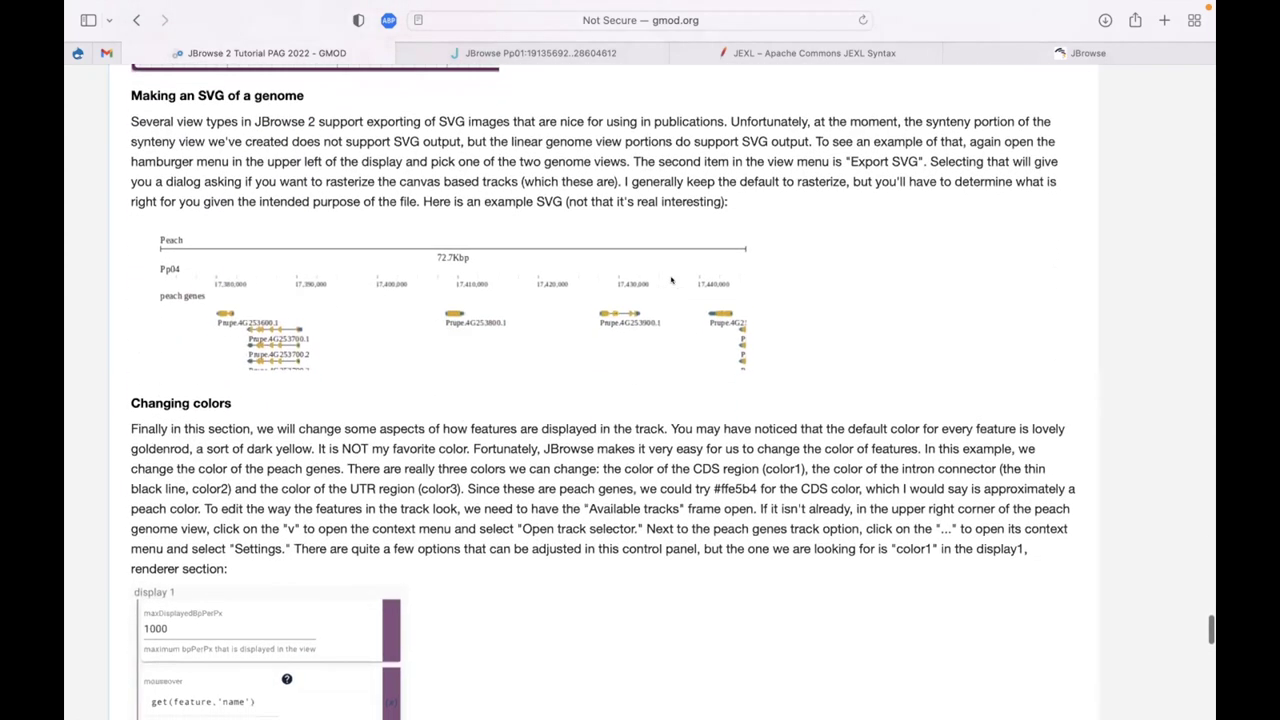
pyautogui.scroll(-1, 671, 280)
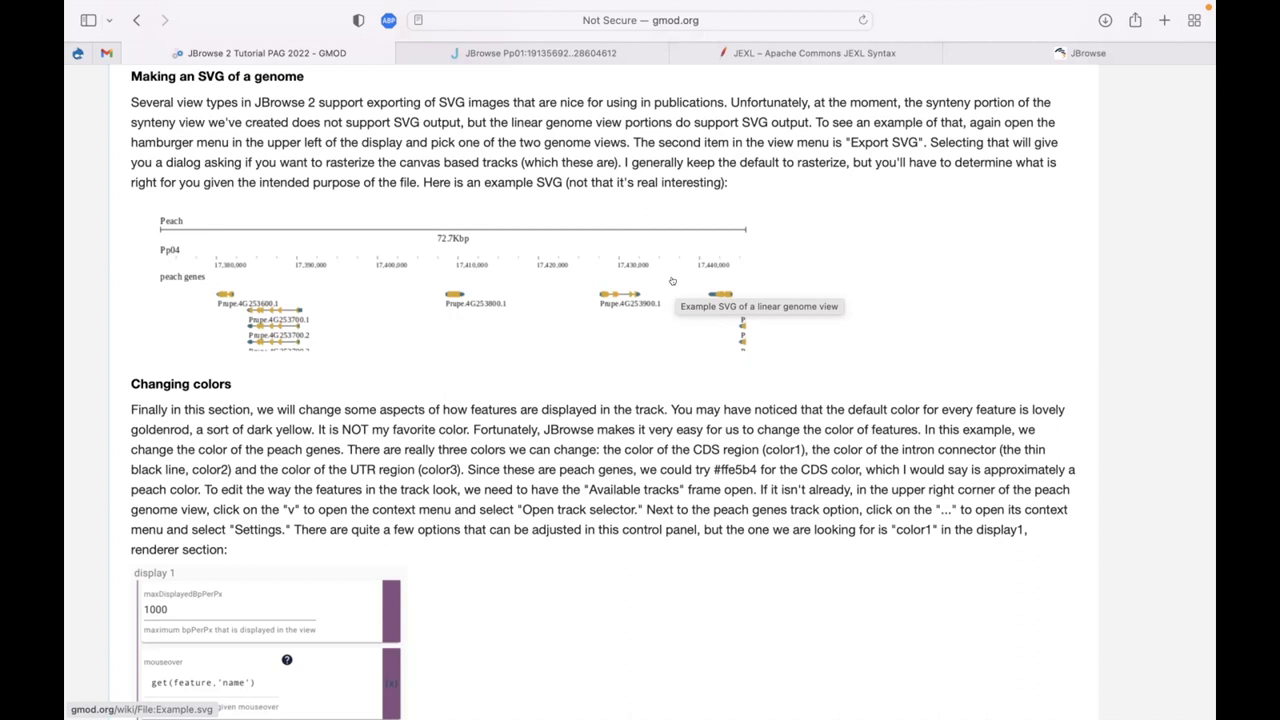
# Switch to JBrowse 2 and zoom the peach view out one level so the genes on both sides of Prupe.4G157900 show
pyautogui.press('super+Tab')
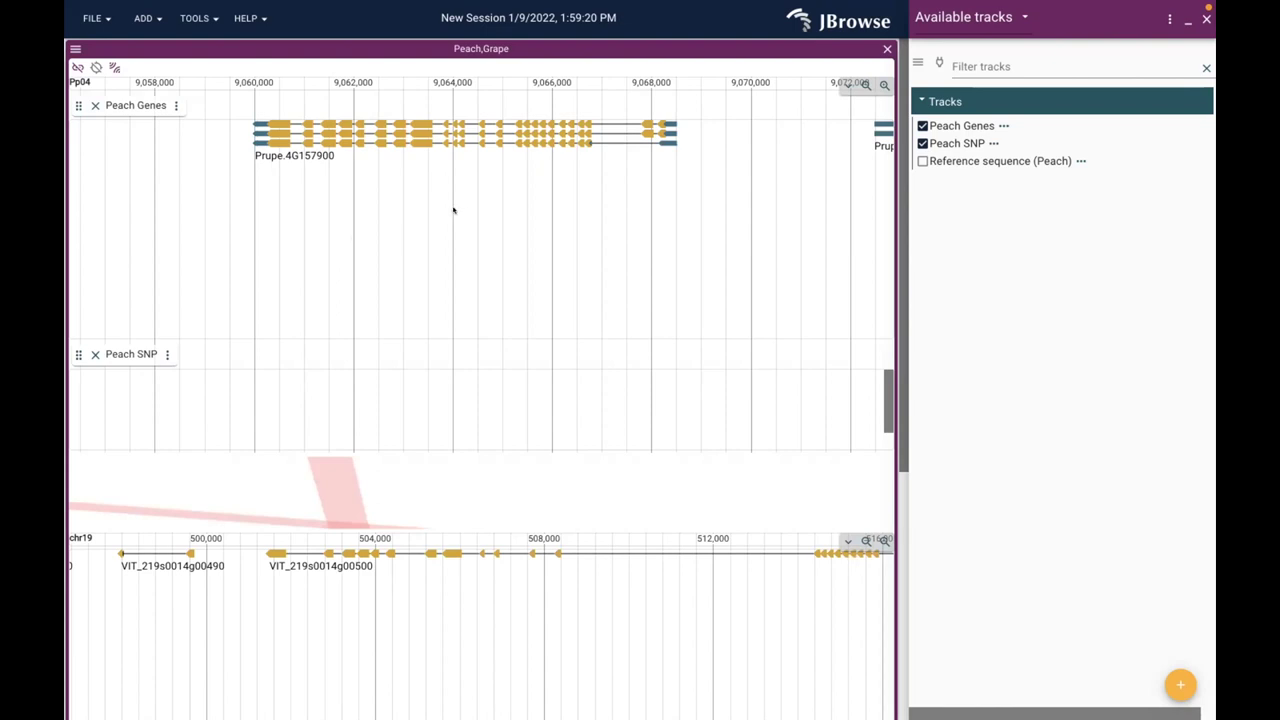
pyautogui.click(865, 85)
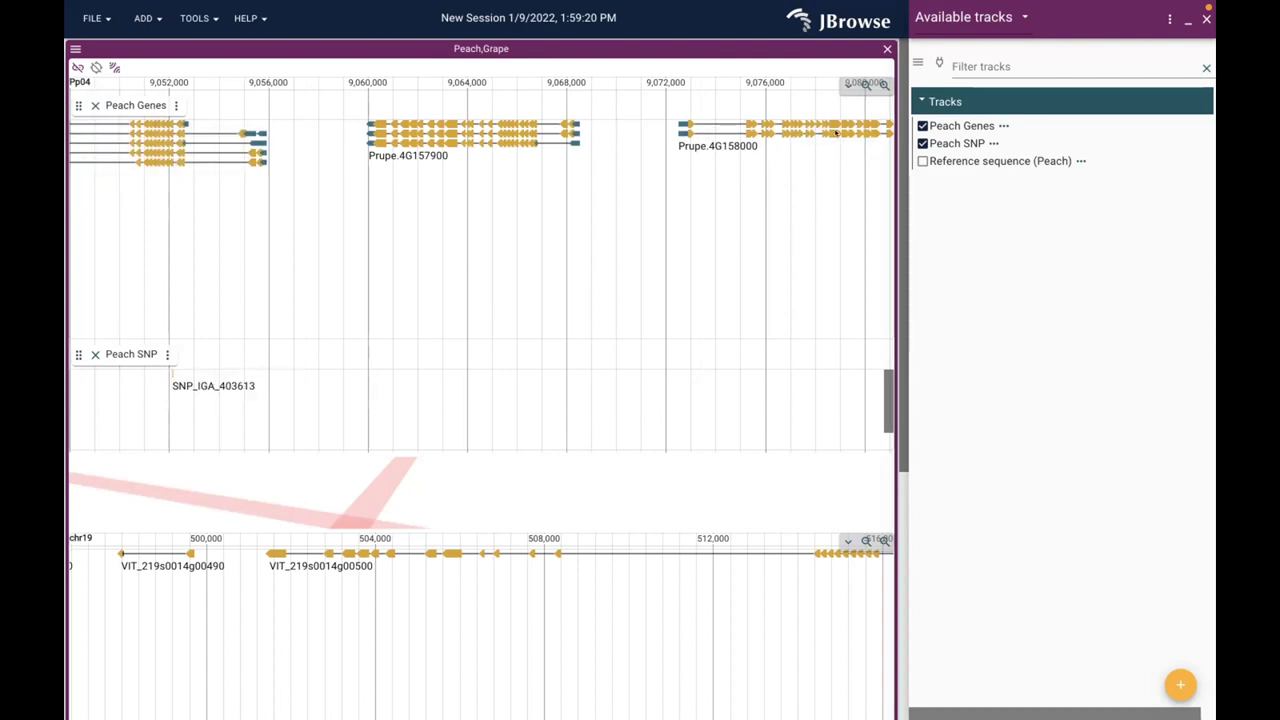
pyautogui.click(847, 84)
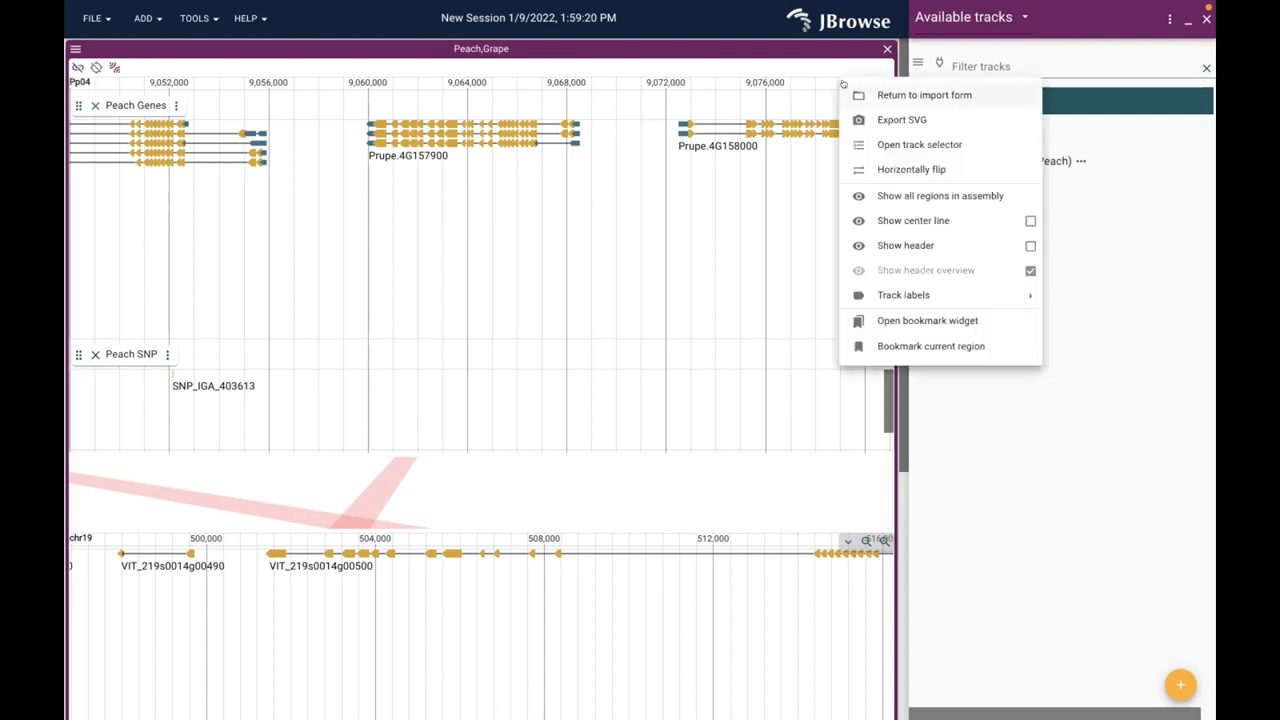
pyautogui.click(842, 87)
pyautogui.click(842, 87)
pyautogui.click(734, 220)
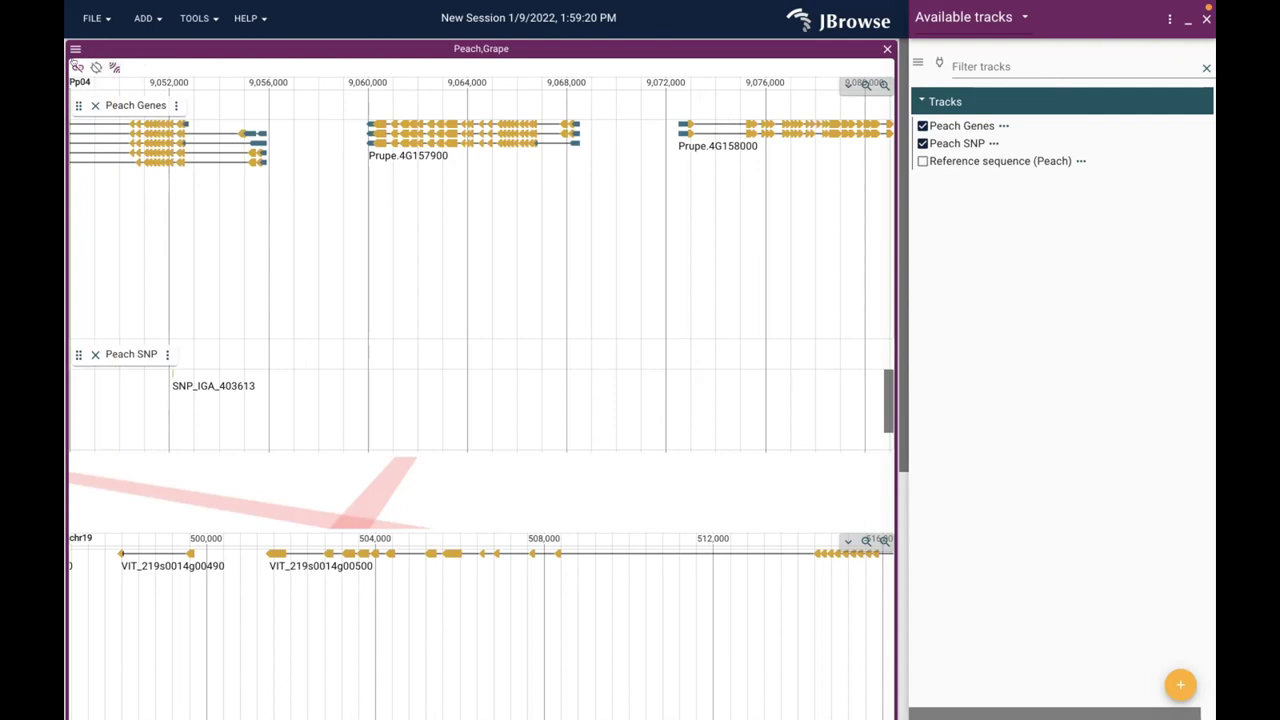
# Export the peach view as an SVG with canvas-based tracks rasterized, saving it as sample.svg in the Downloads folder
pyautogui.click(75, 48)
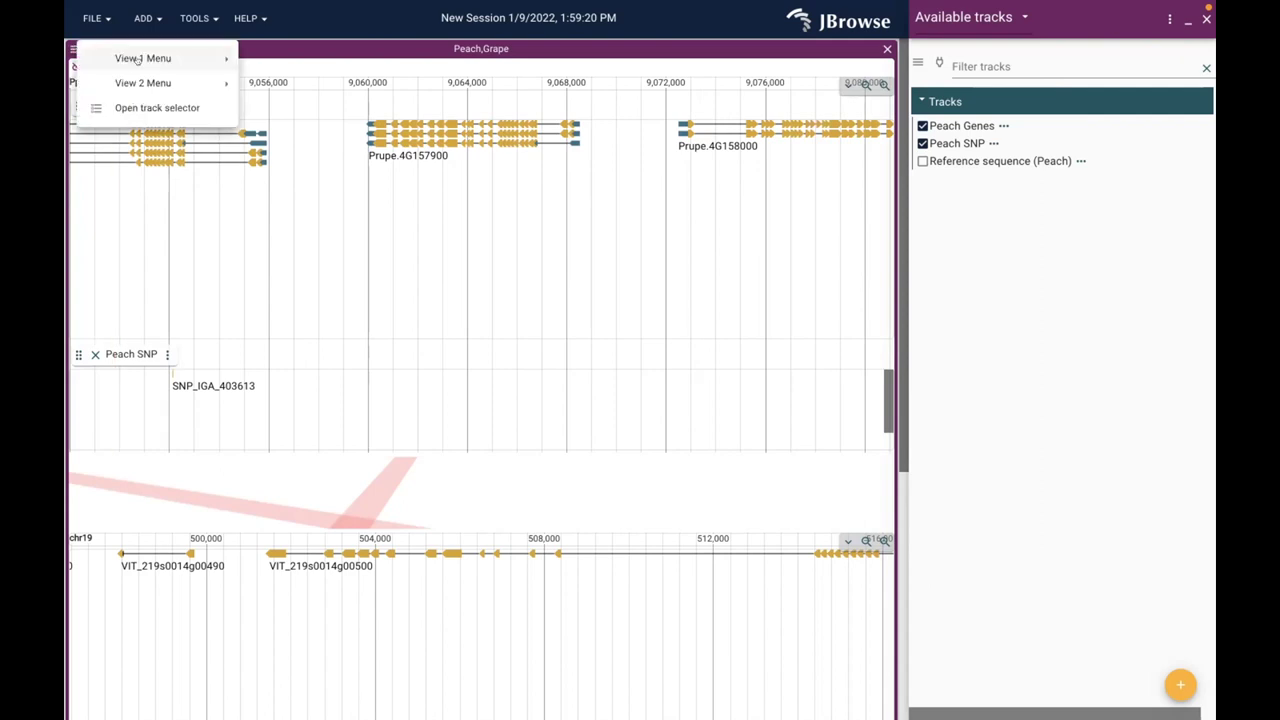
pyautogui.moveTo(239, 60)
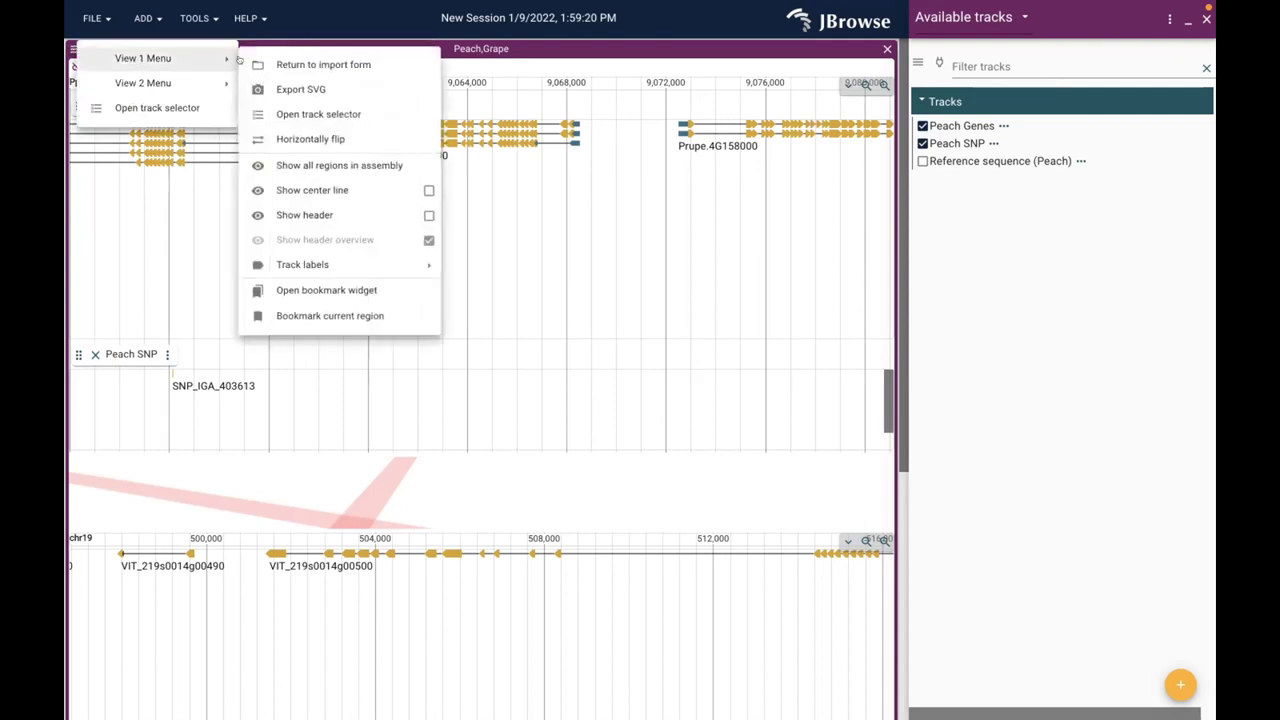
pyautogui.click(352, 88)
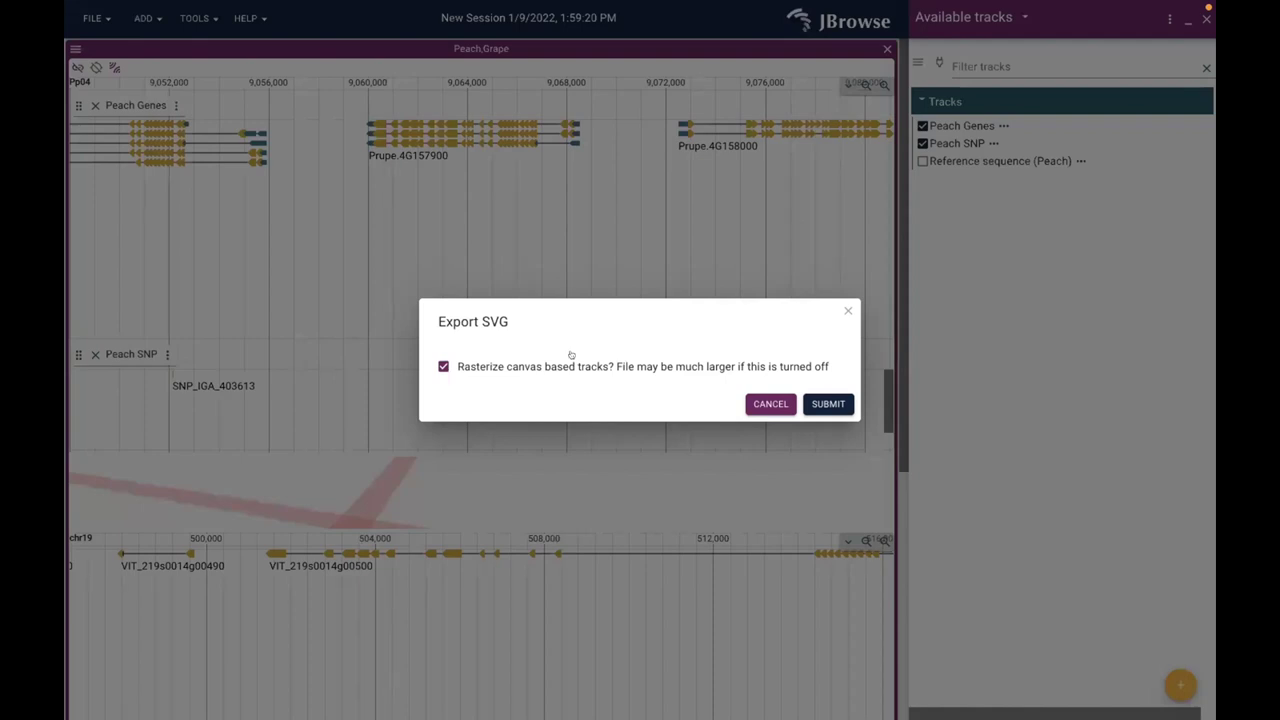
pyautogui.click(817, 404)
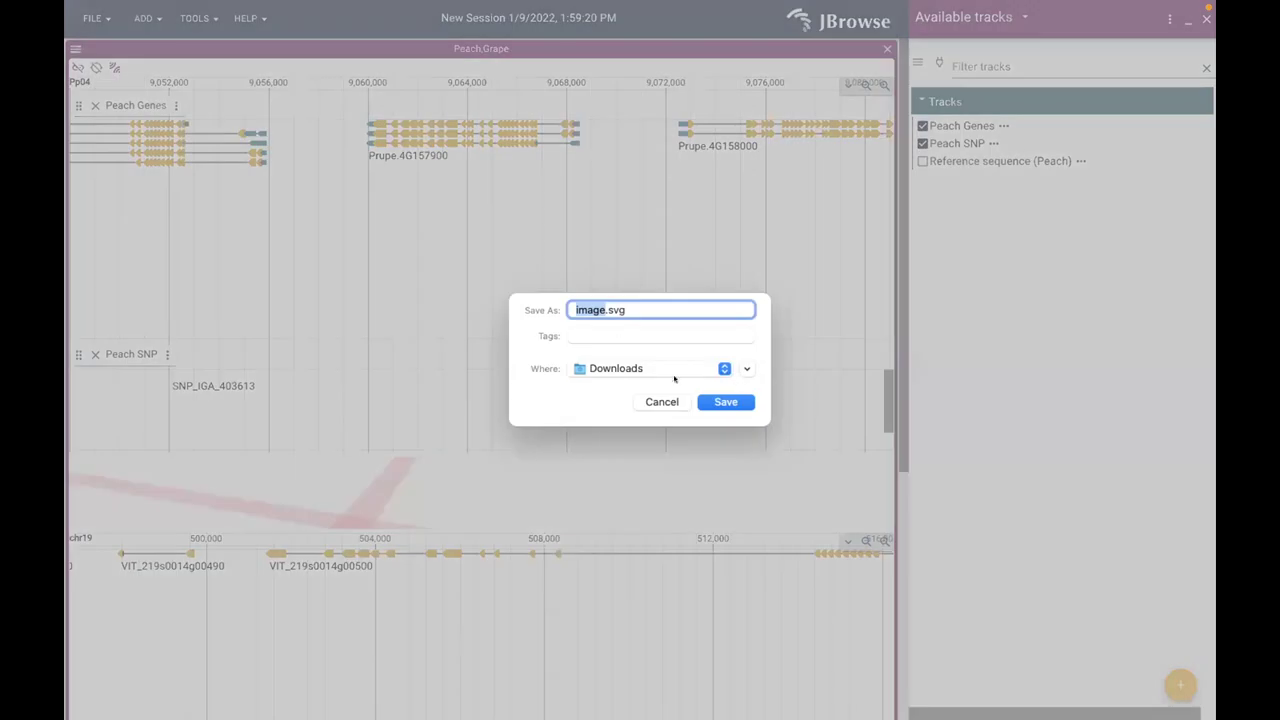
pyautogui.tripleClick(576, 310)
pyautogui.click(578, 309)
pyautogui.doubleClick(581, 308)
pyautogui.write('sample')
pyautogui.click(723, 401)
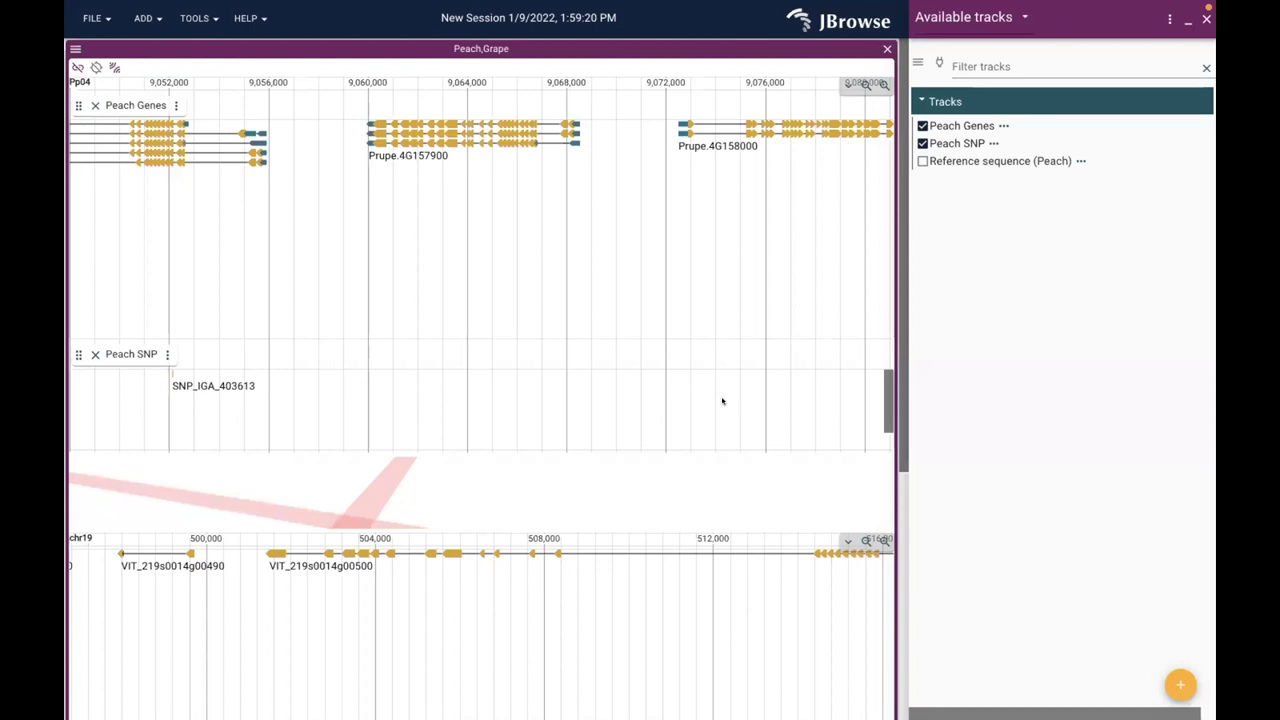
# Switch to Finder, find sample.svg in the Downloads folder of a new window, and view the exported image
pyautogui.press('super+Tab')
pyautogui.press('super+Tab')
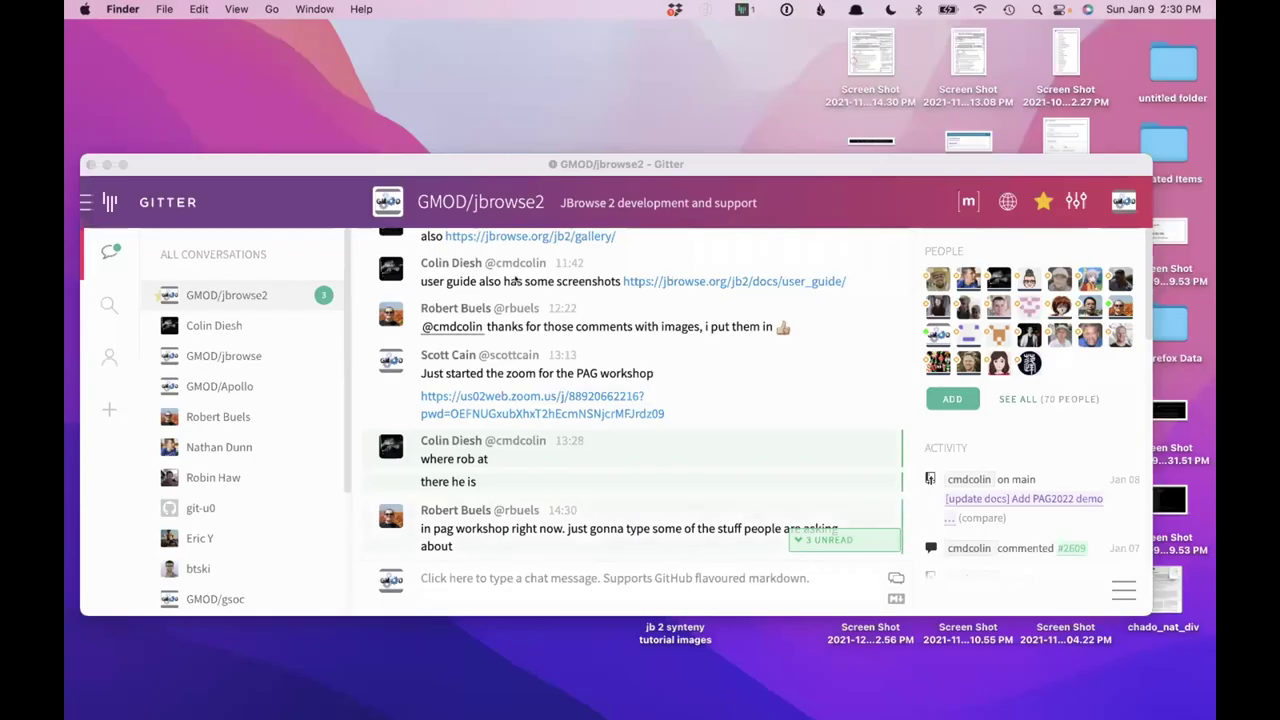
pyautogui.press('super+n')
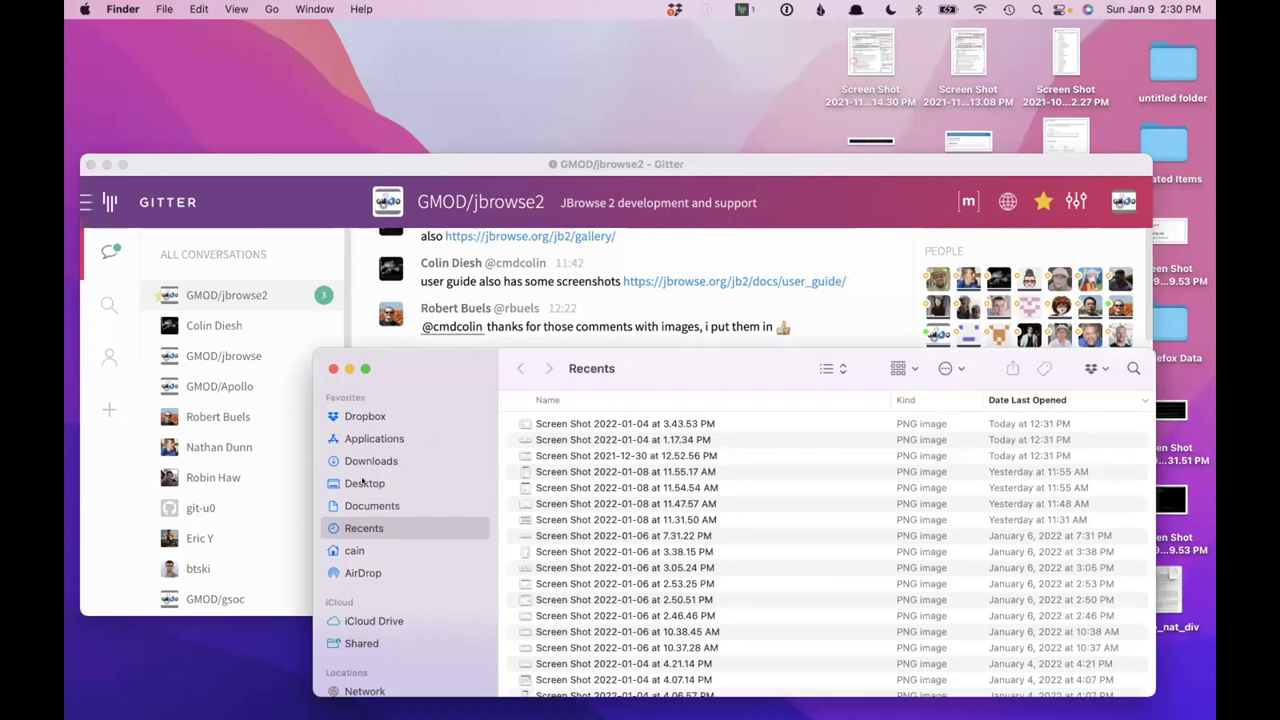
pyautogui.click(440, 483)
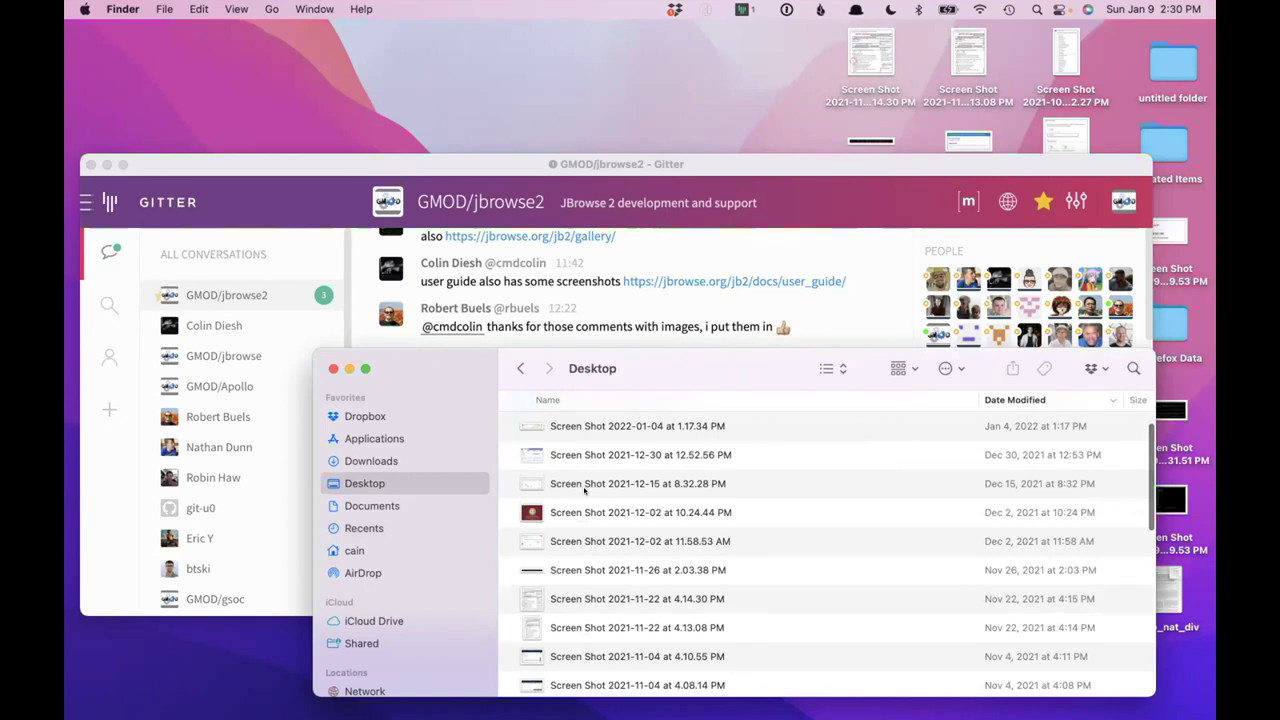
pyautogui.click(365, 458)
pyautogui.click(566, 423)
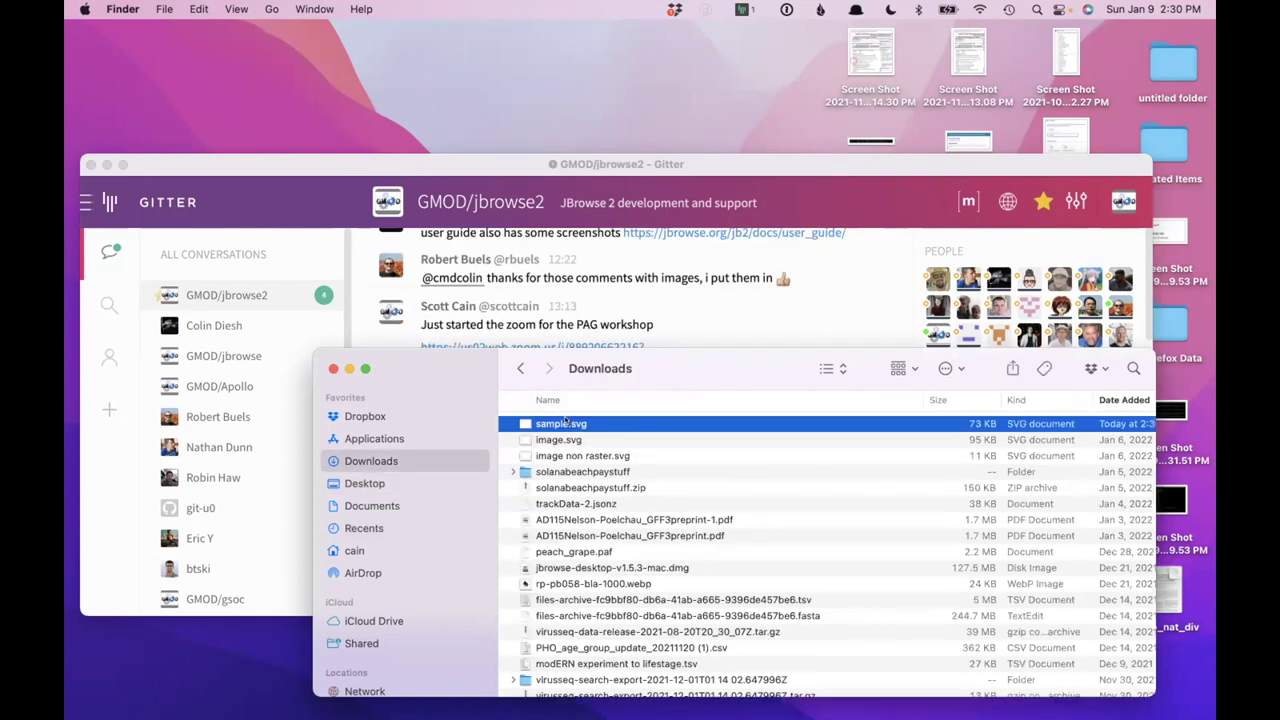
pyautogui.press('space')
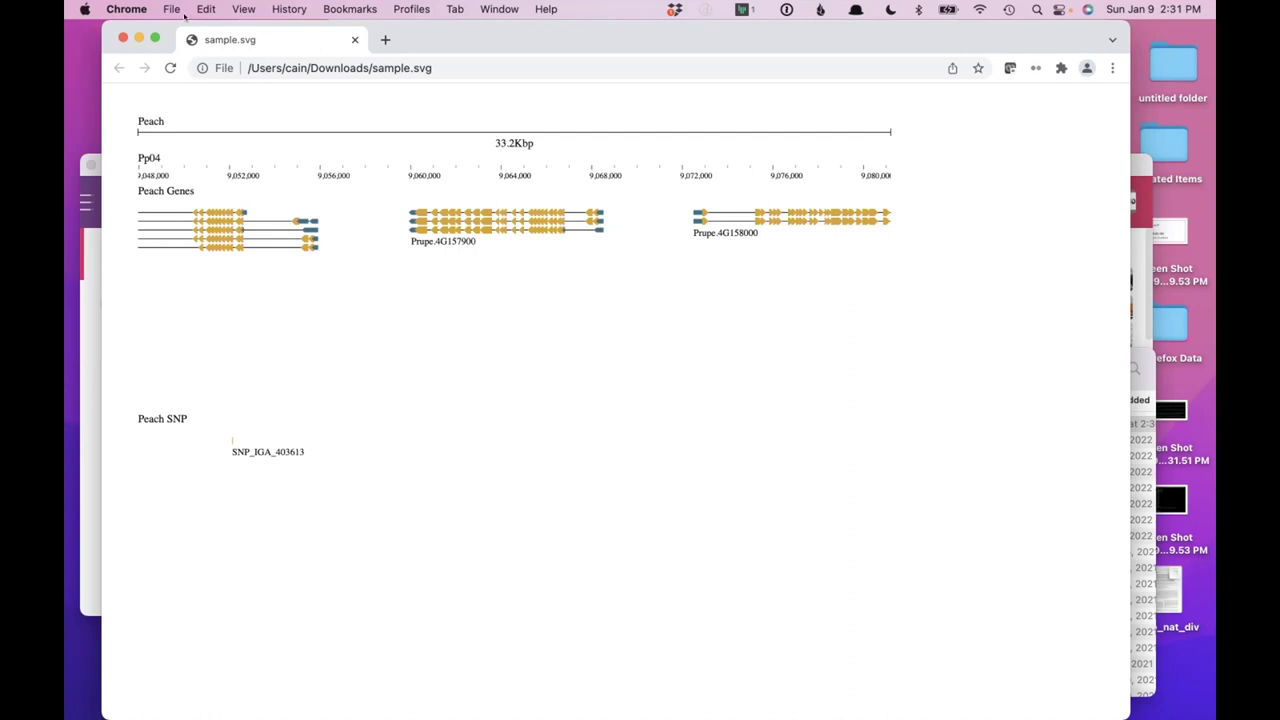
# Leave the exported image, return to the GMOD tutorial and read the "Changing colors" section on color1, color2 and color3
pyautogui.click(112, 8)
pyautogui.click(133, 240)
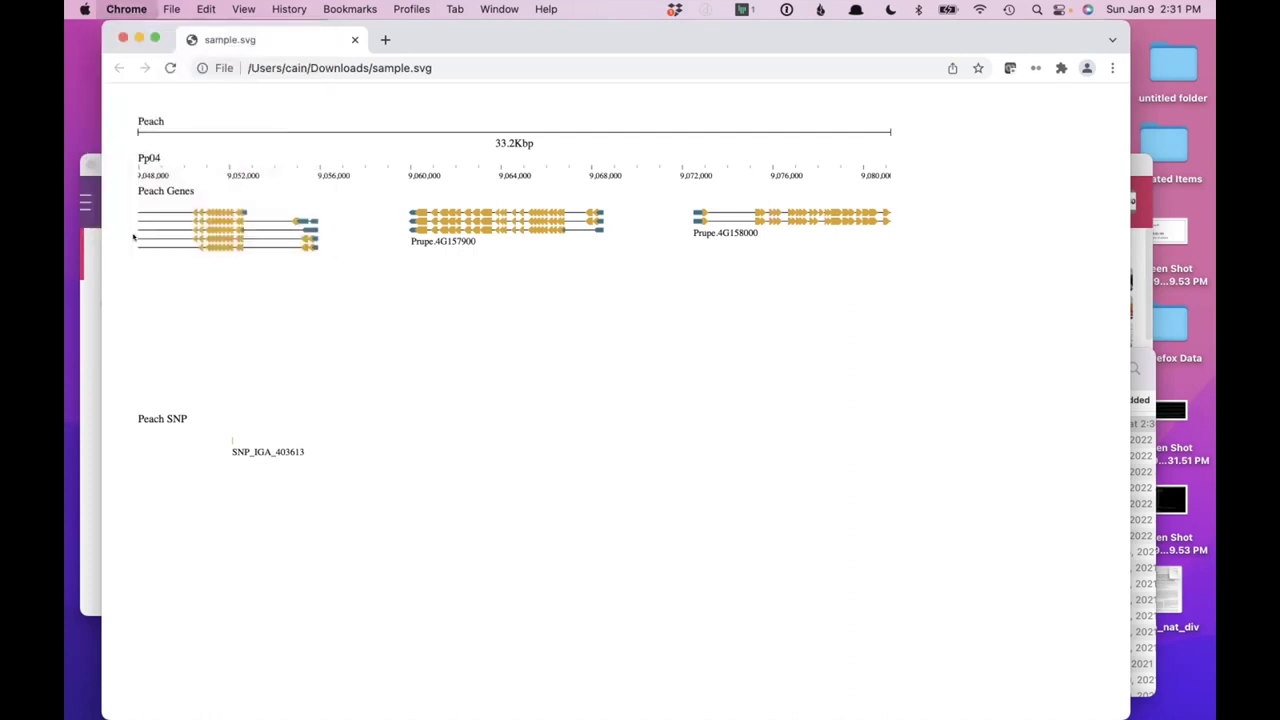
pyautogui.press('super+Tab')
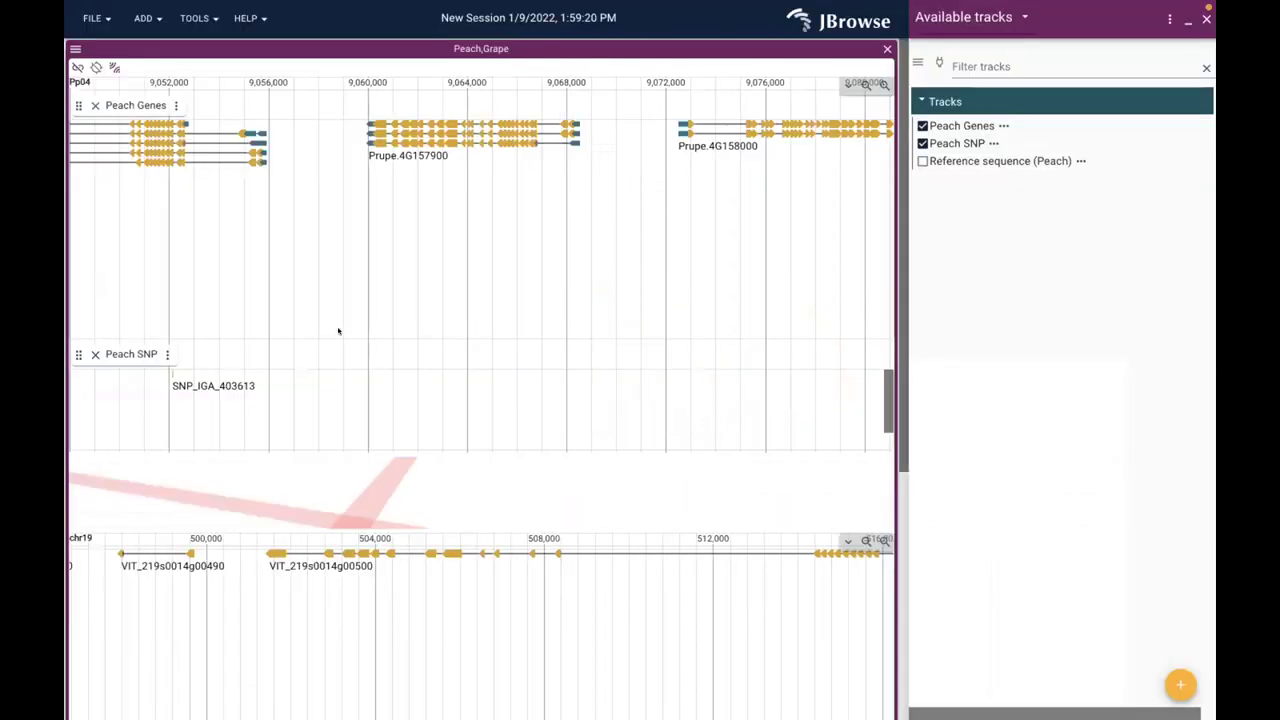
pyautogui.press('super+Tab')
pyautogui.press('super+Tab')
pyautogui.press('Tab')
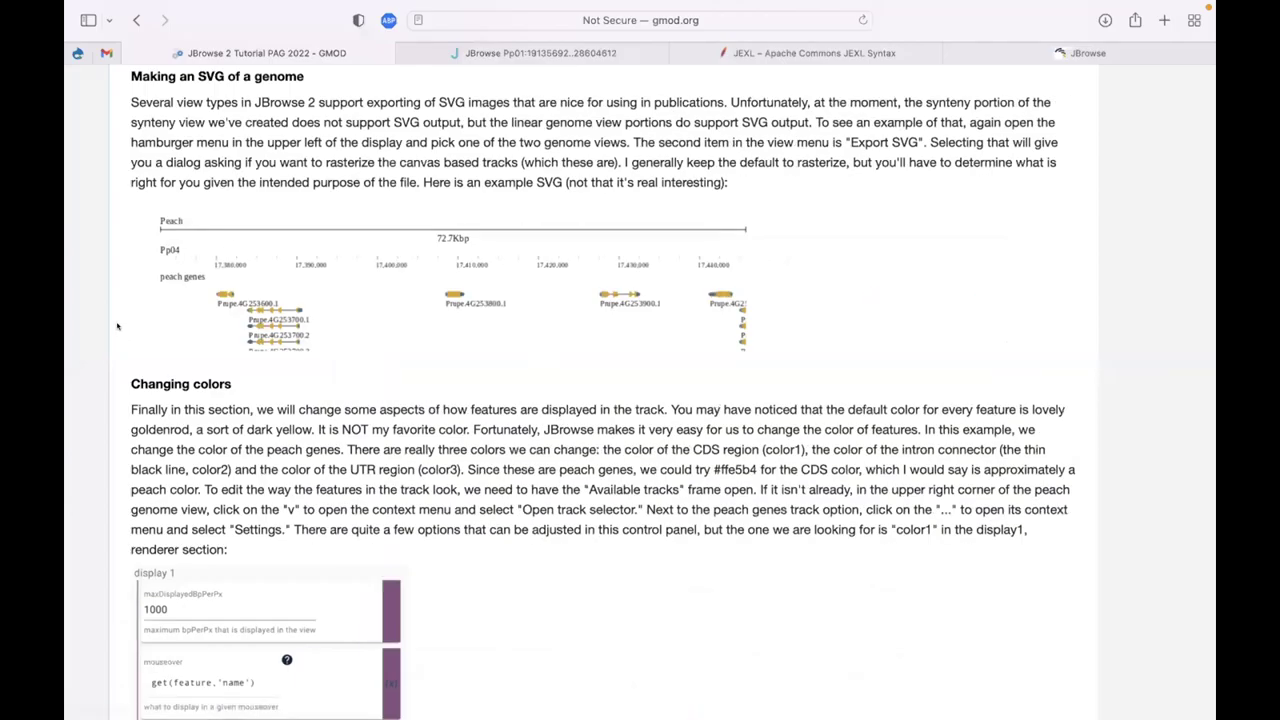
pyautogui.scroll(-5, 117, 326)
pyautogui.scroll(-2, 117, 326)
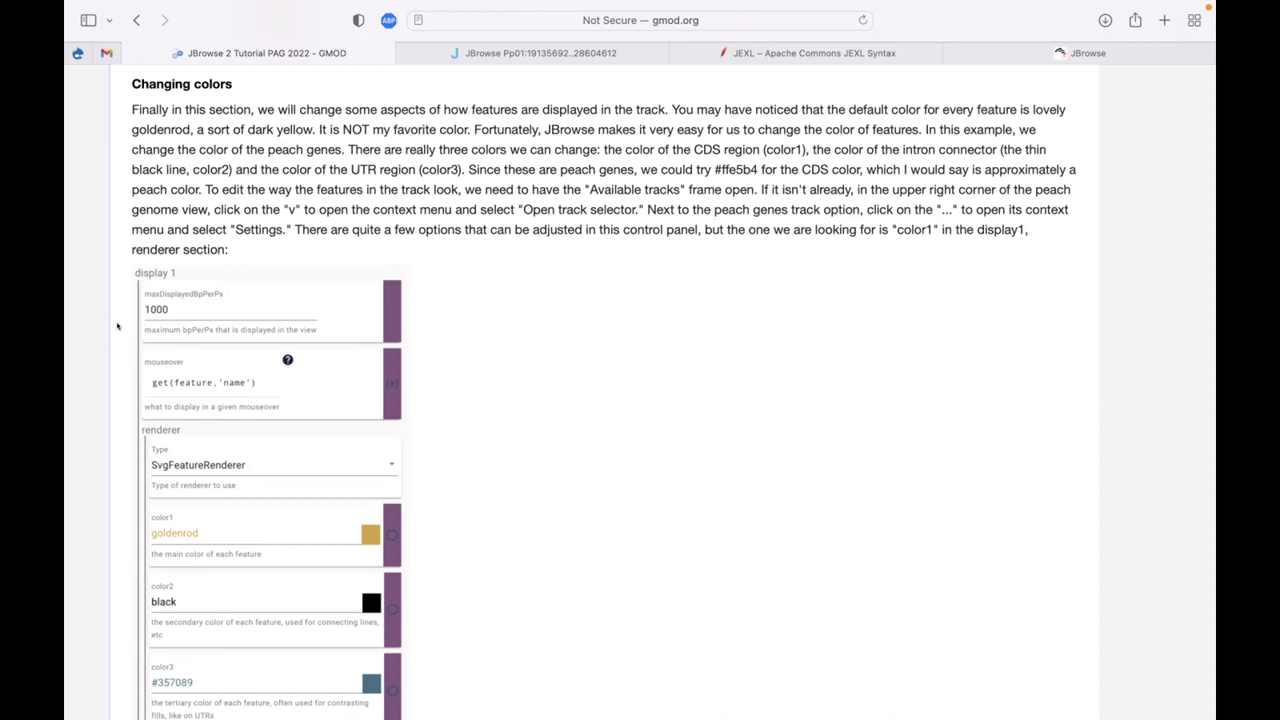
# Switch to JBrowse 2, zoom the peach view out two more levels and increase the Peach SNP track's height
pyautogui.press('super+Tab')
pyautogui.press('super+Tab')
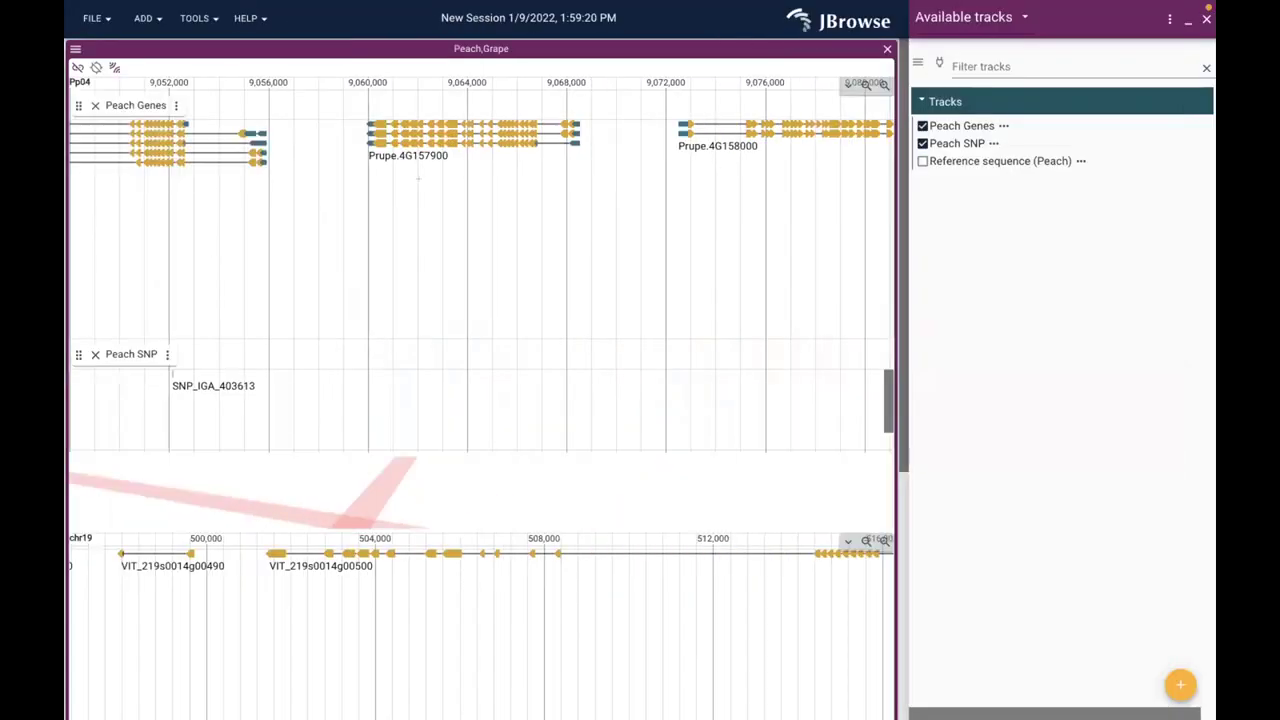
pyautogui.click(864, 84)
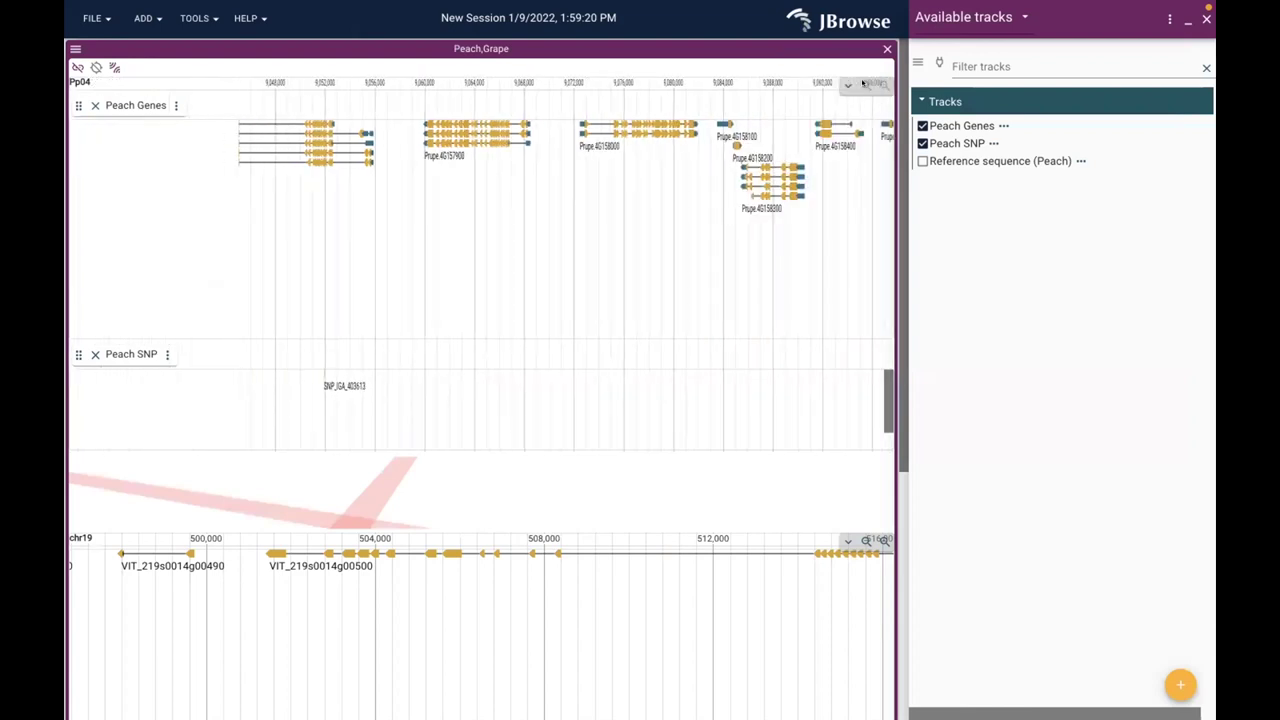
pyautogui.click(864, 84)
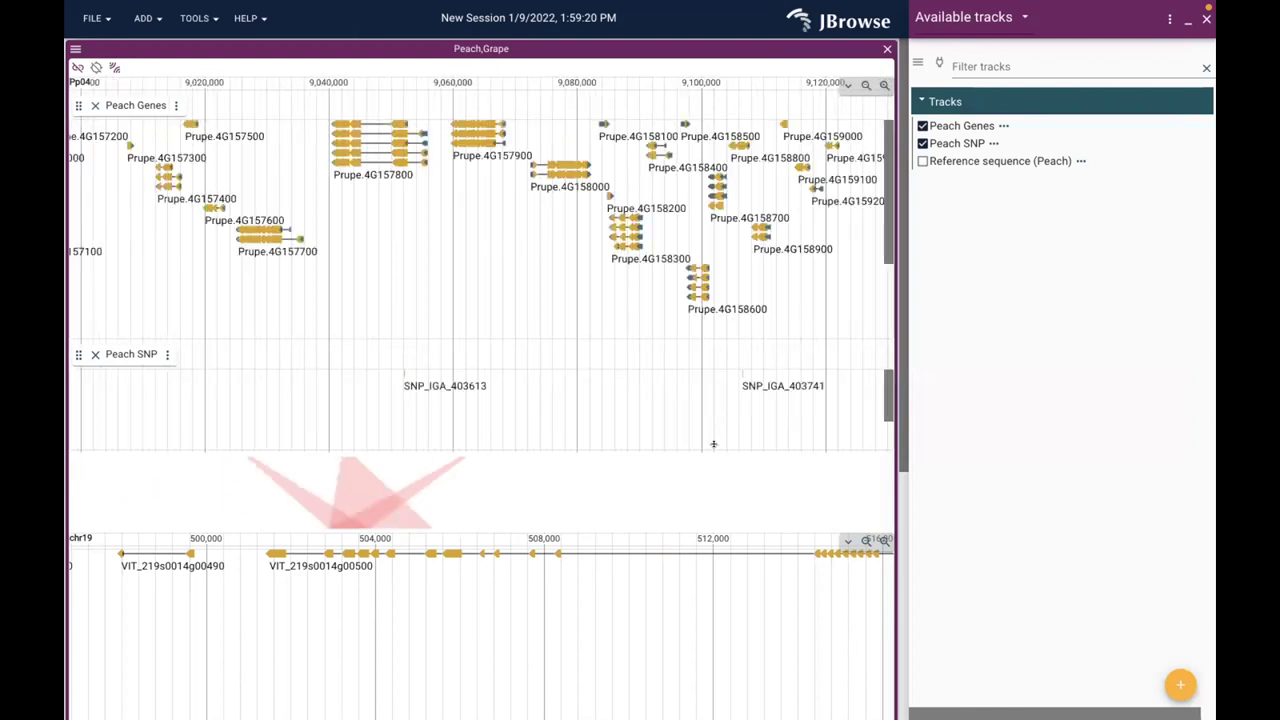
pyautogui.moveTo(714, 451); pyautogui.dragTo(720, 305)
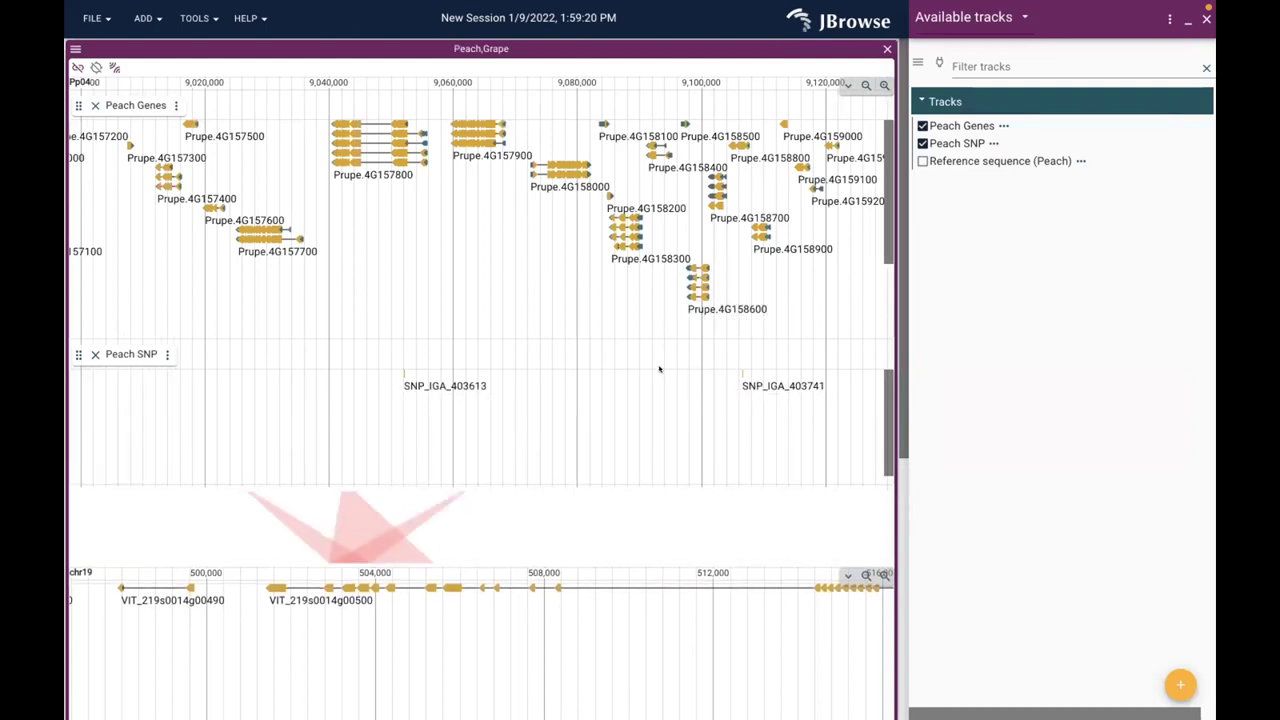
# Reduce the Peach Genes track's height so its lower gene rows are cut off, and look through the hidden rows
pyautogui.moveTo(657, 331); pyautogui.dragTo(662, 218)
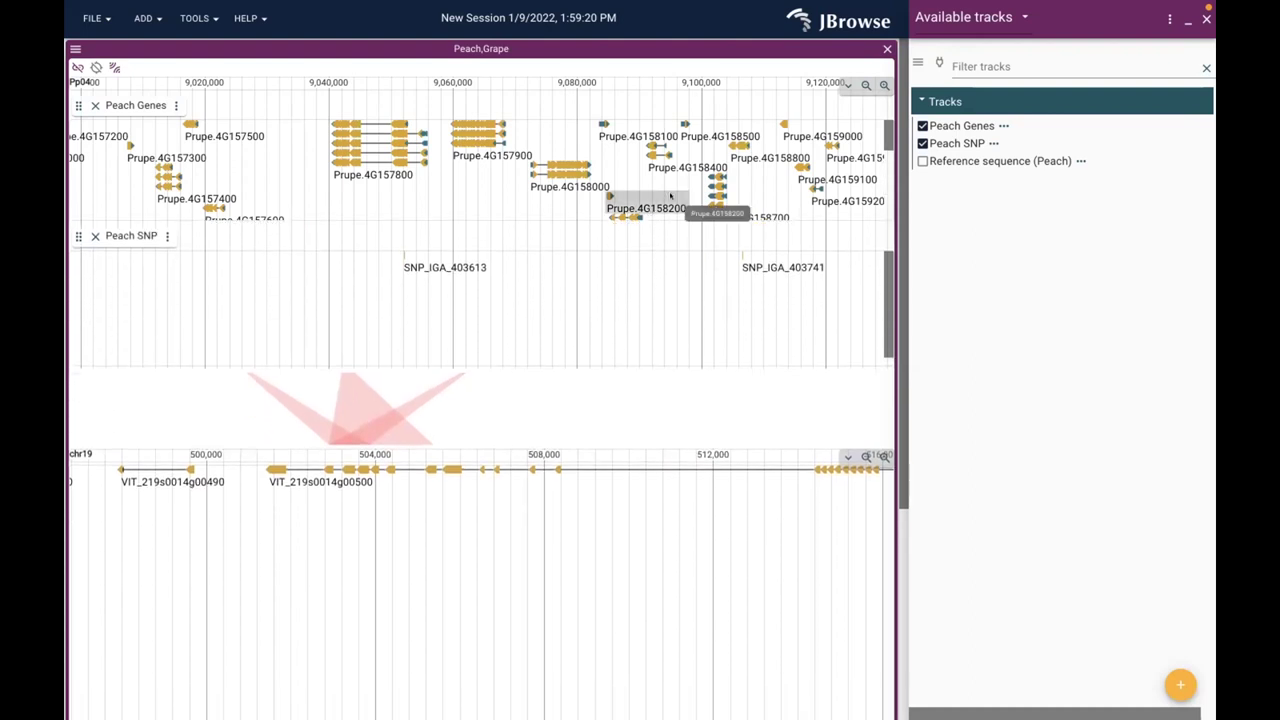
pyautogui.scroll(-3, 887, 165)
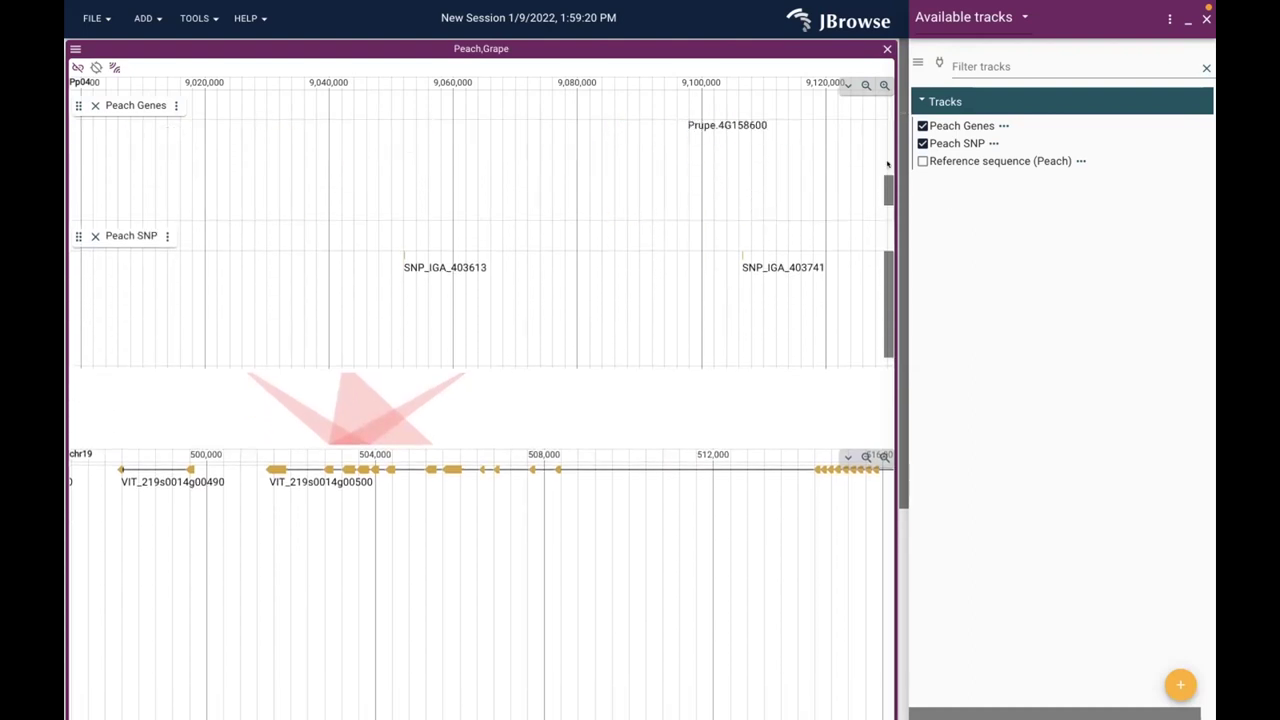
pyautogui.scroll(3, 887, 165)
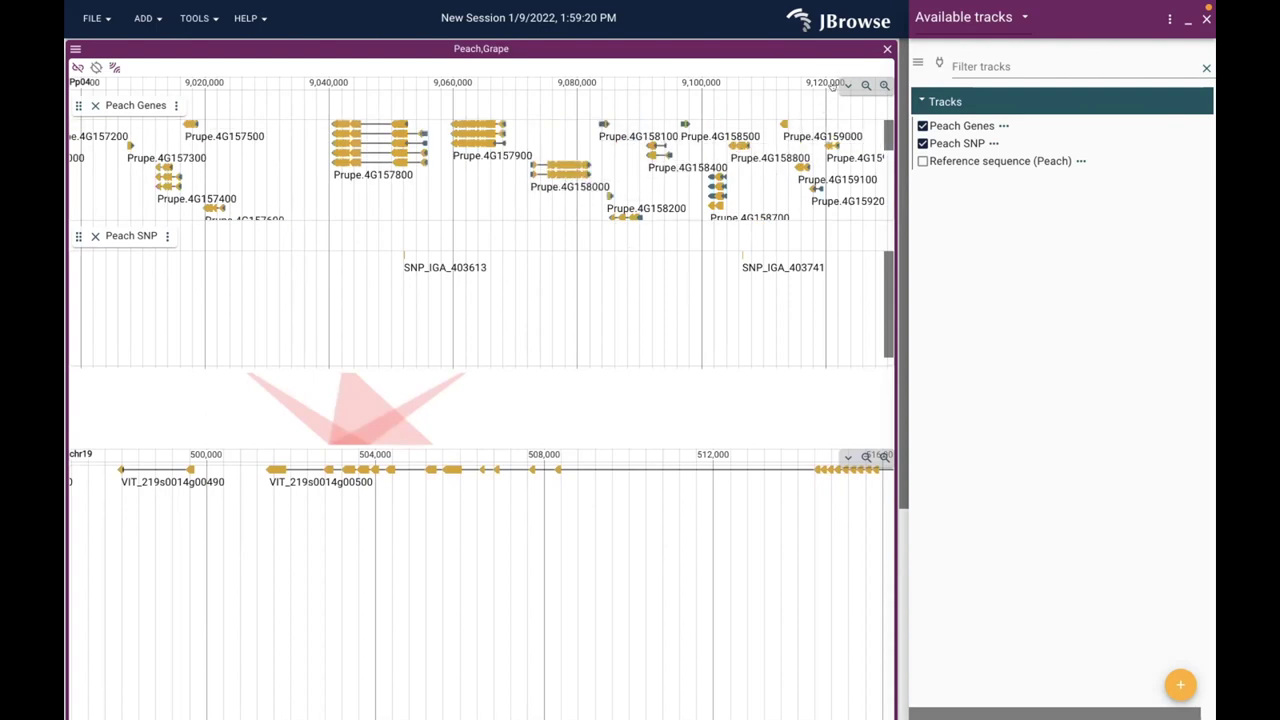
# Export the peach view as an SVG to the Downloads folder, replacing the existing image.svg
pyautogui.click(845, 85)
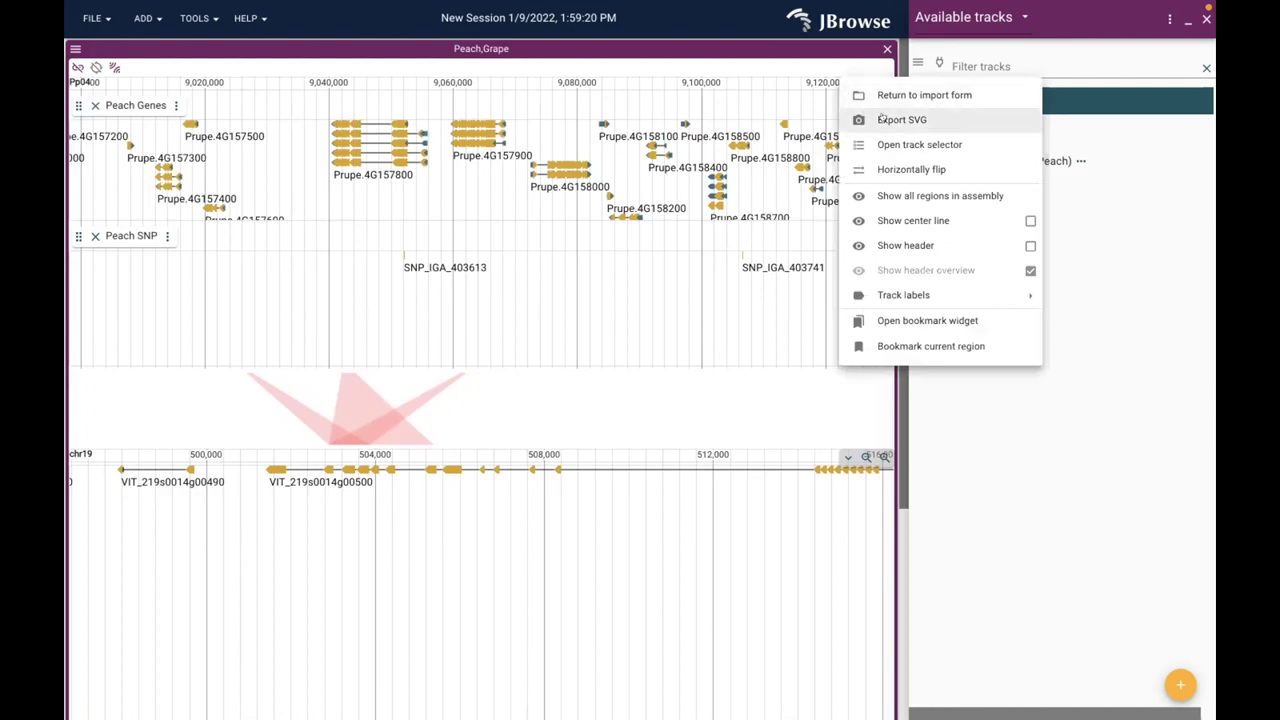
pyautogui.click(882, 119)
pyautogui.click(822, 403)
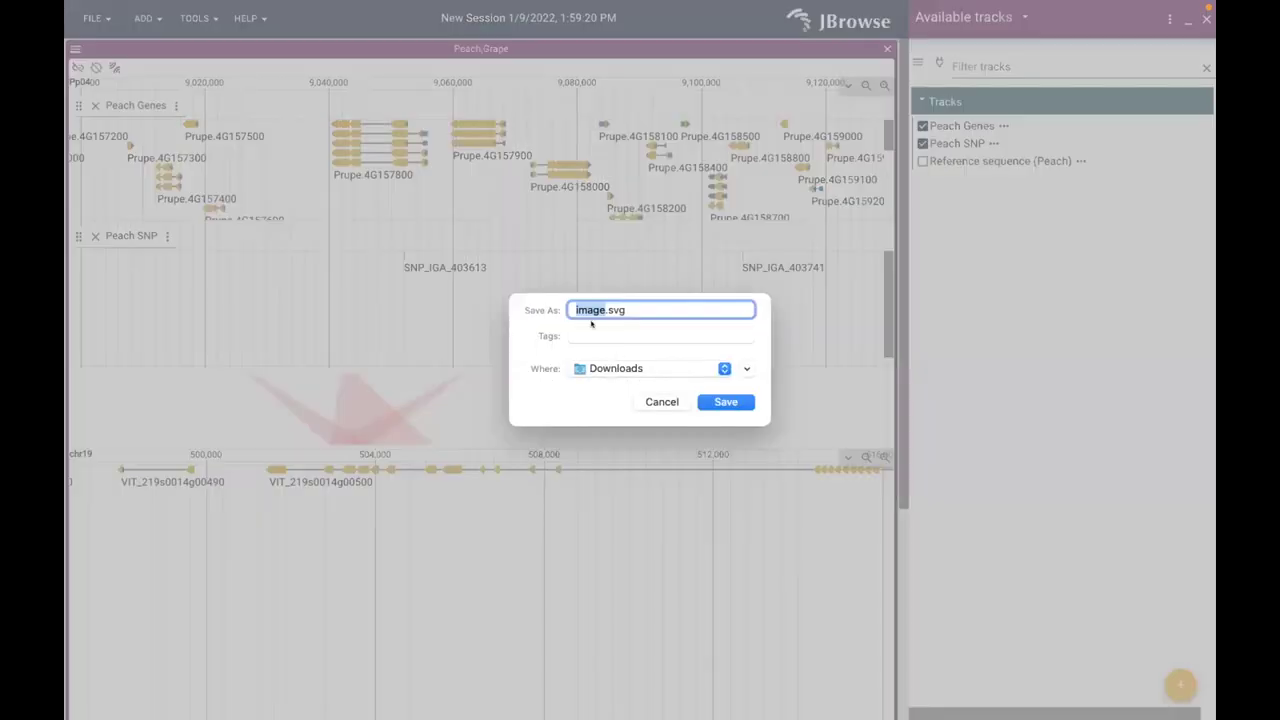
pyautogui.click(722, 401)
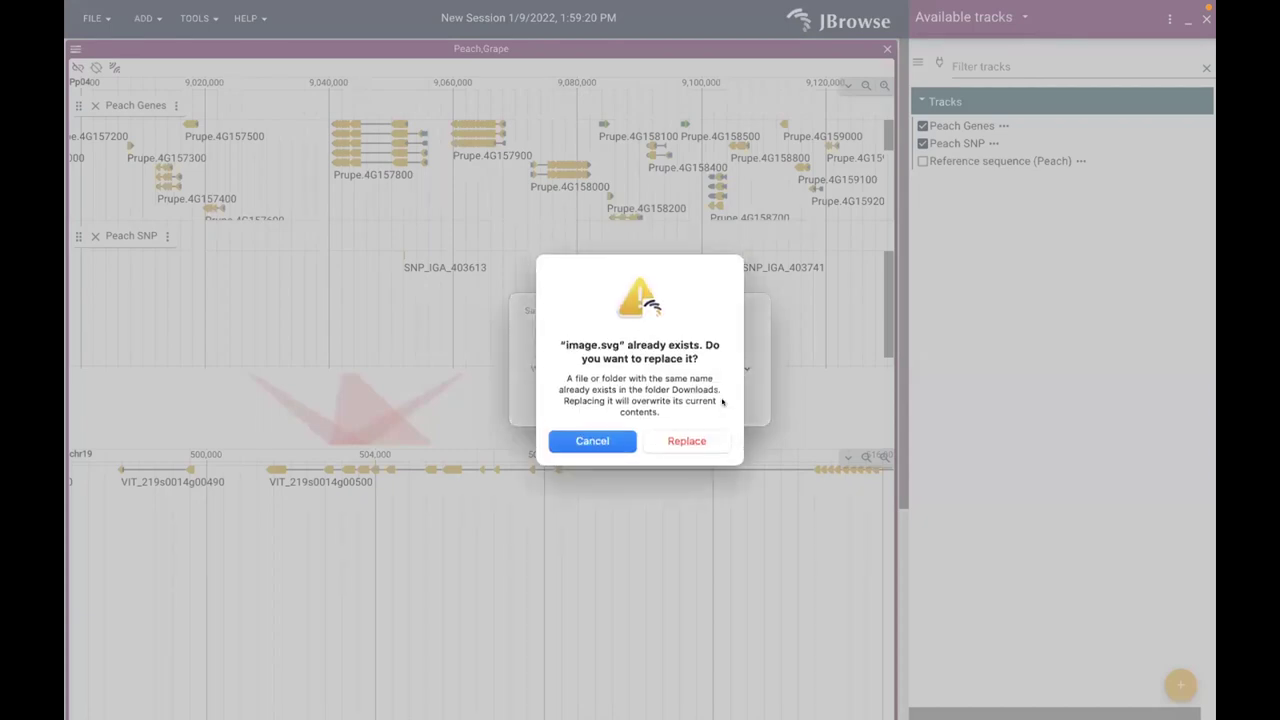
pyautogui.click(680, 441)
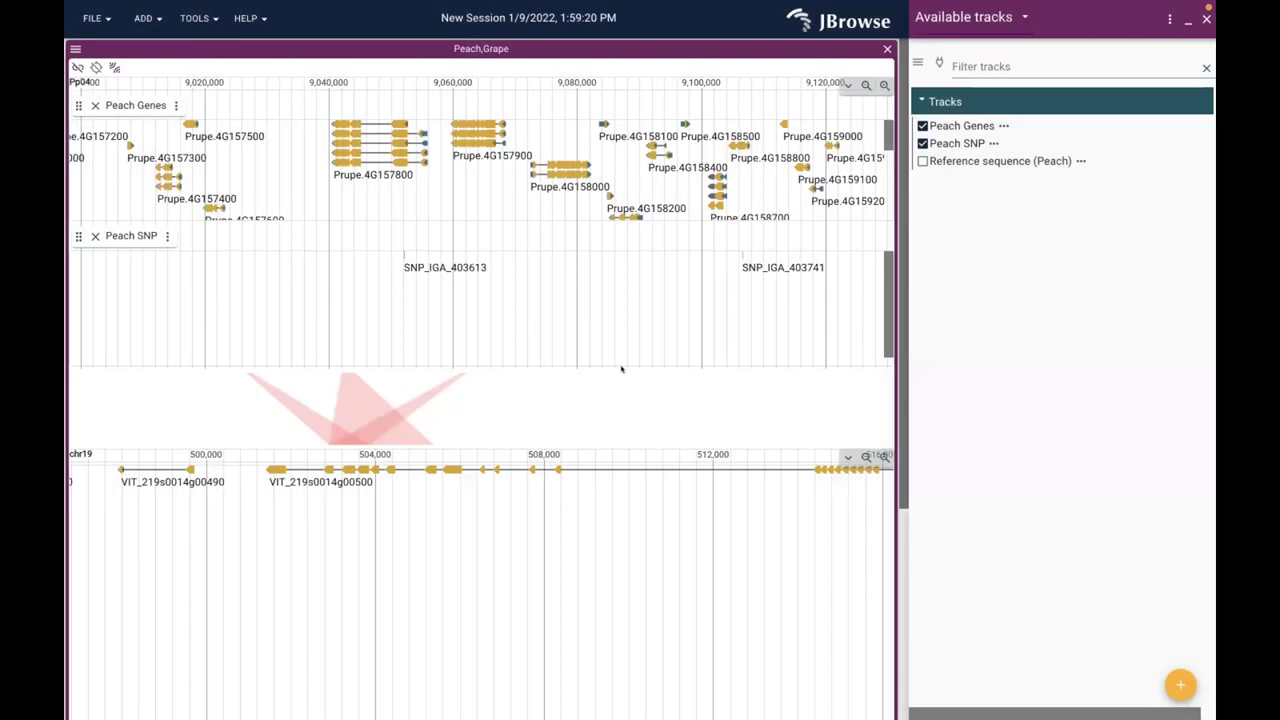
# Switch to Finder and open the exported image.svg from the Downloads folder in Chrome
pyautogui.press('super+Tab')
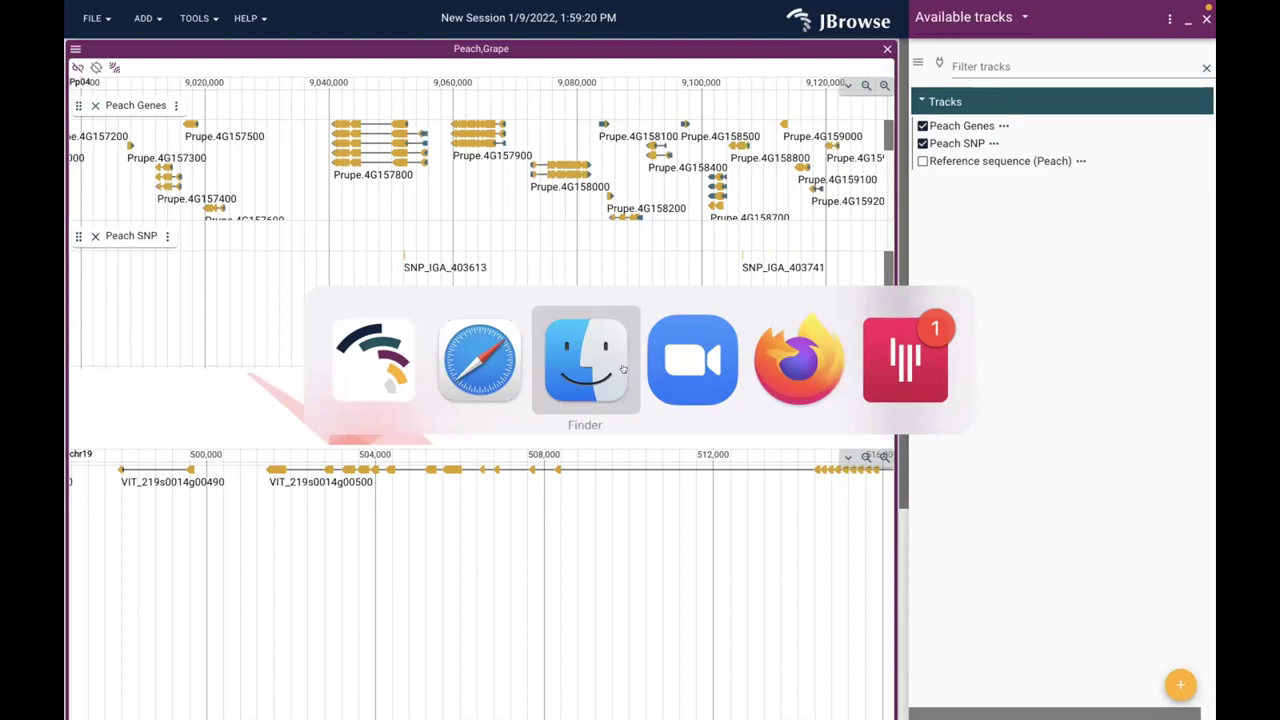
pyautogui.click(623, 369)
pyautogui.moveTo(553, 421); pyautogui.dragTo(634, 237)
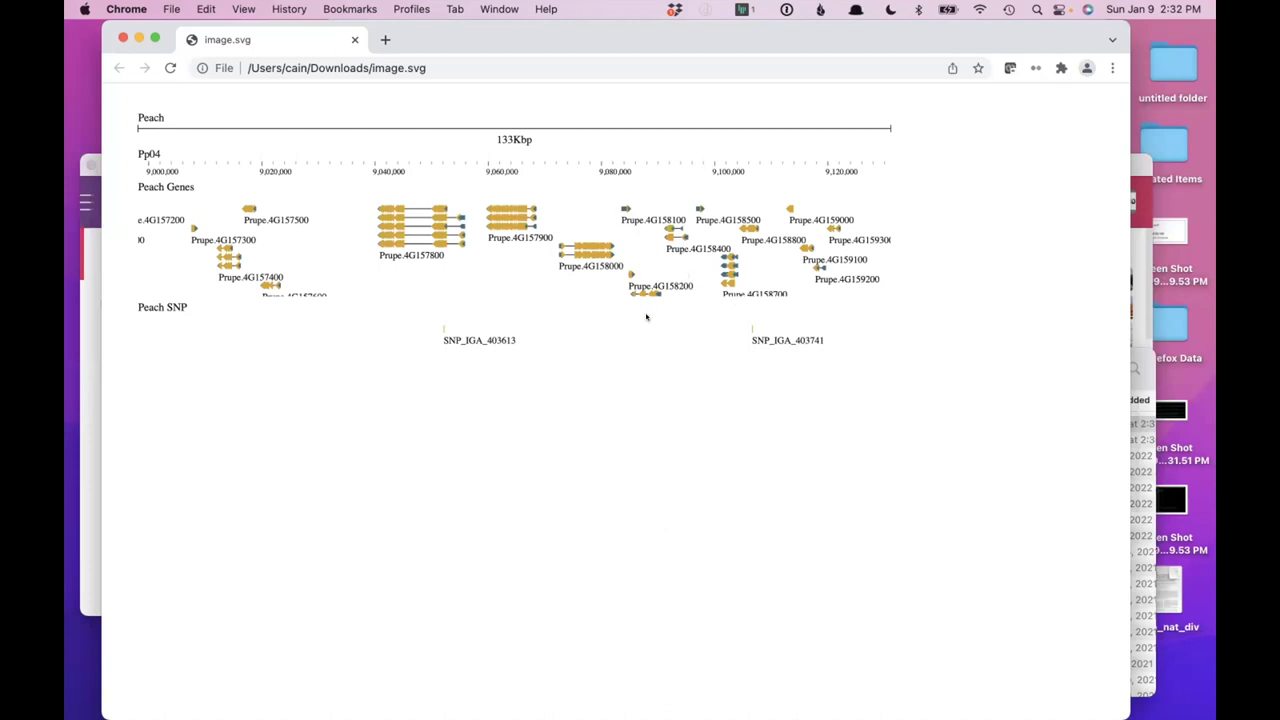
# Return to JBrowse 2 and increase the Peach Genes track's height until all its gene rows fit
pyautogui.press('super+Tab')
pyautogui.press('super+Tab')
pyautogui.press('super+Tab')
pyautogui.press('super+Tab')
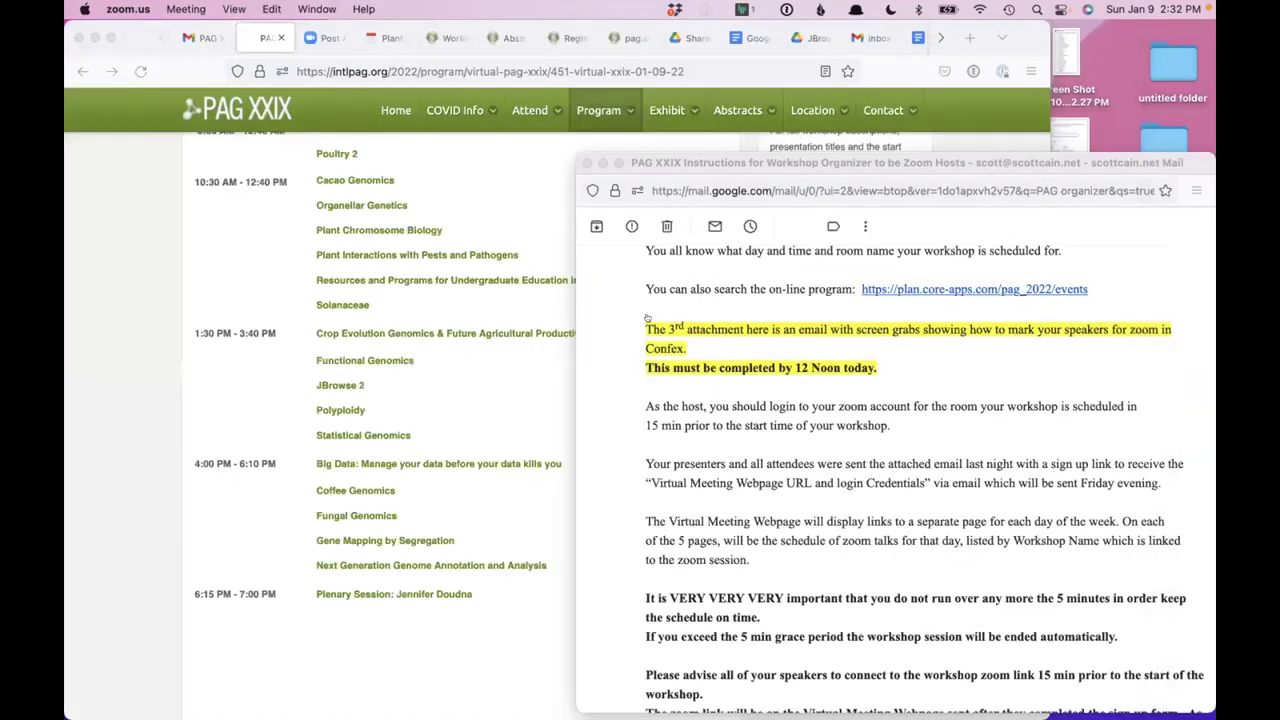
pyautogui.press('super+Tab')
pyautogui.press('super+Tab')
pyautogui.press('super+Tab')
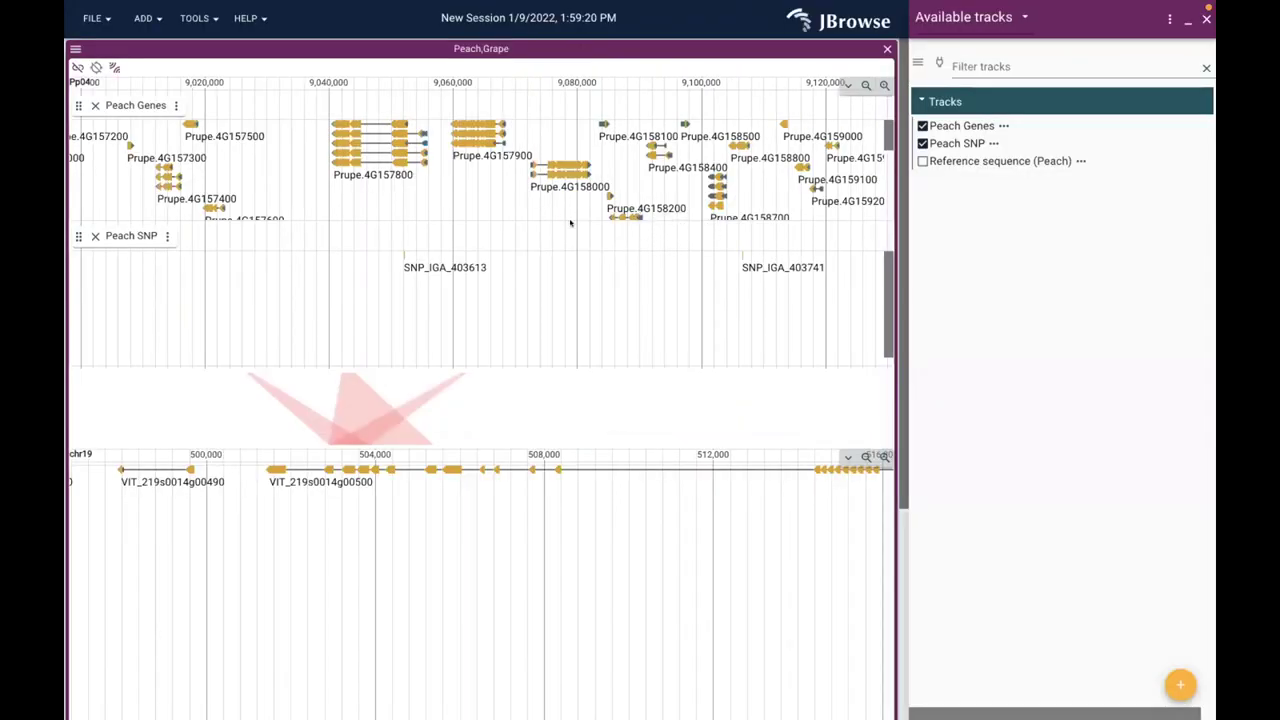
pyautogui.moveTo(576, 222); pyautogui.dragTo(547, 323)
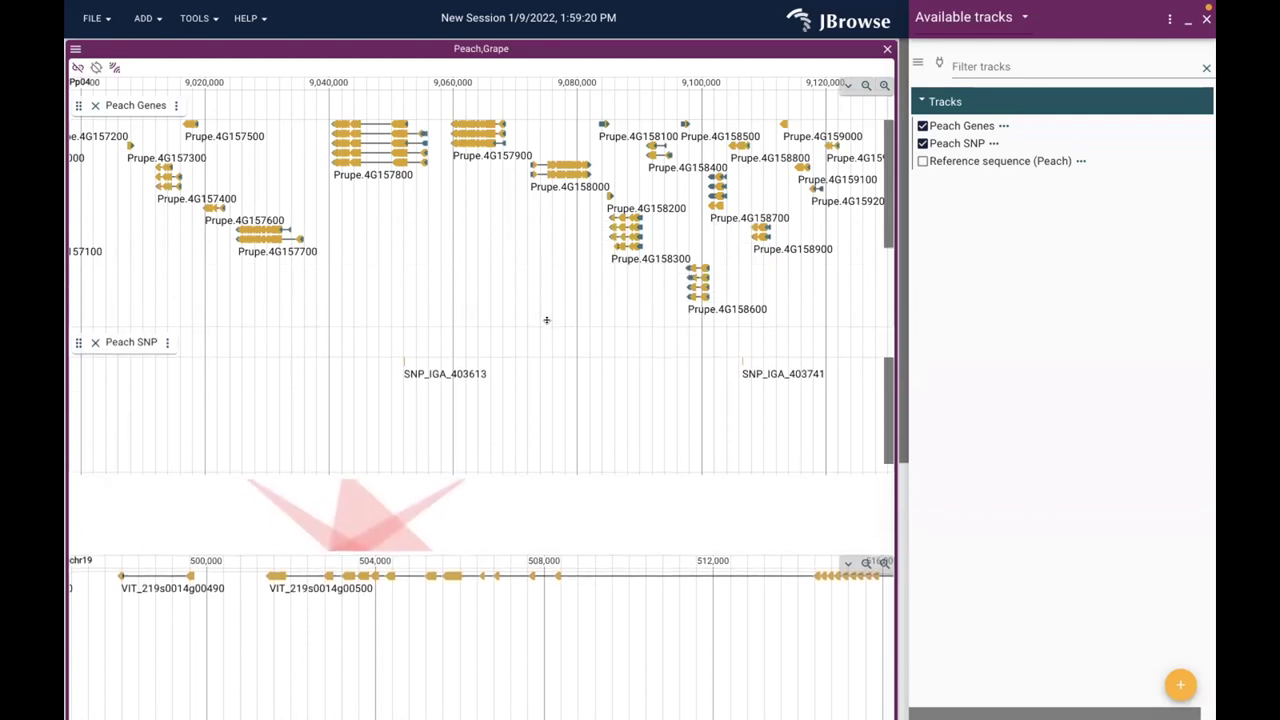
# Export the peach view as an SVG with canvas-based tracks rasterized, saving it as image2.svg in the Downloads folder
pyautogui.click(846, 85)
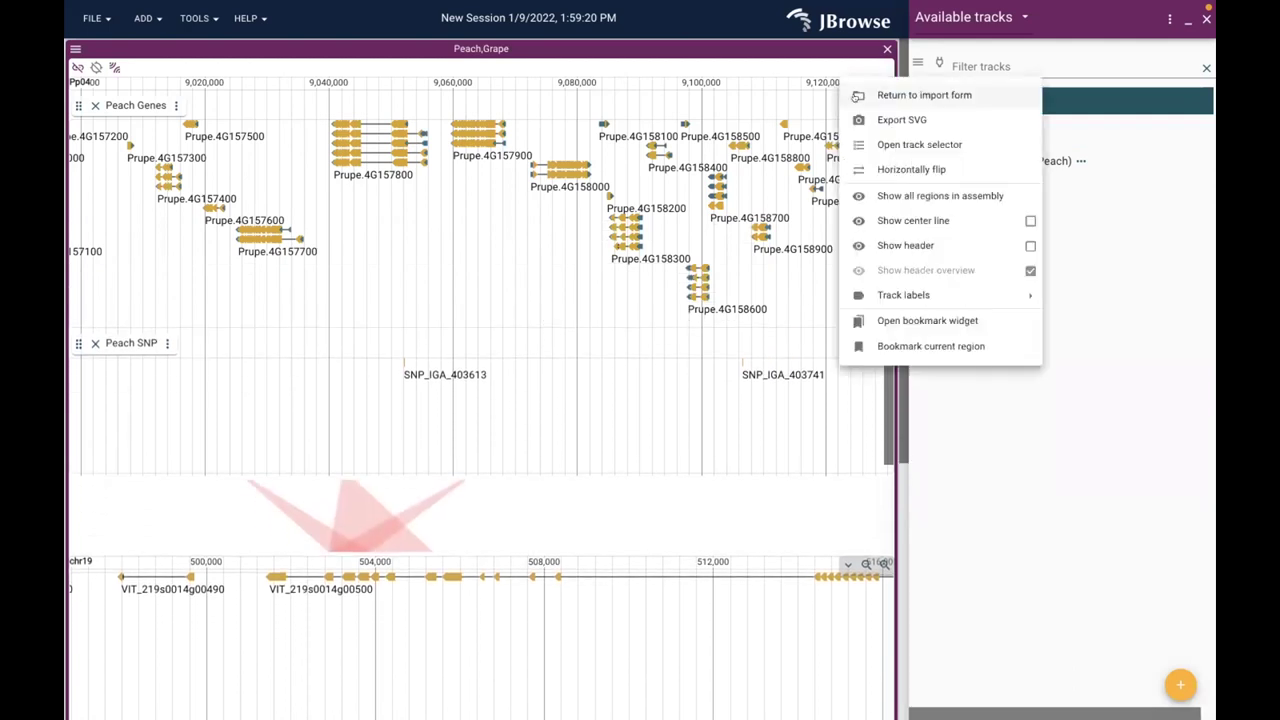
pyautogui.click(878, 119)
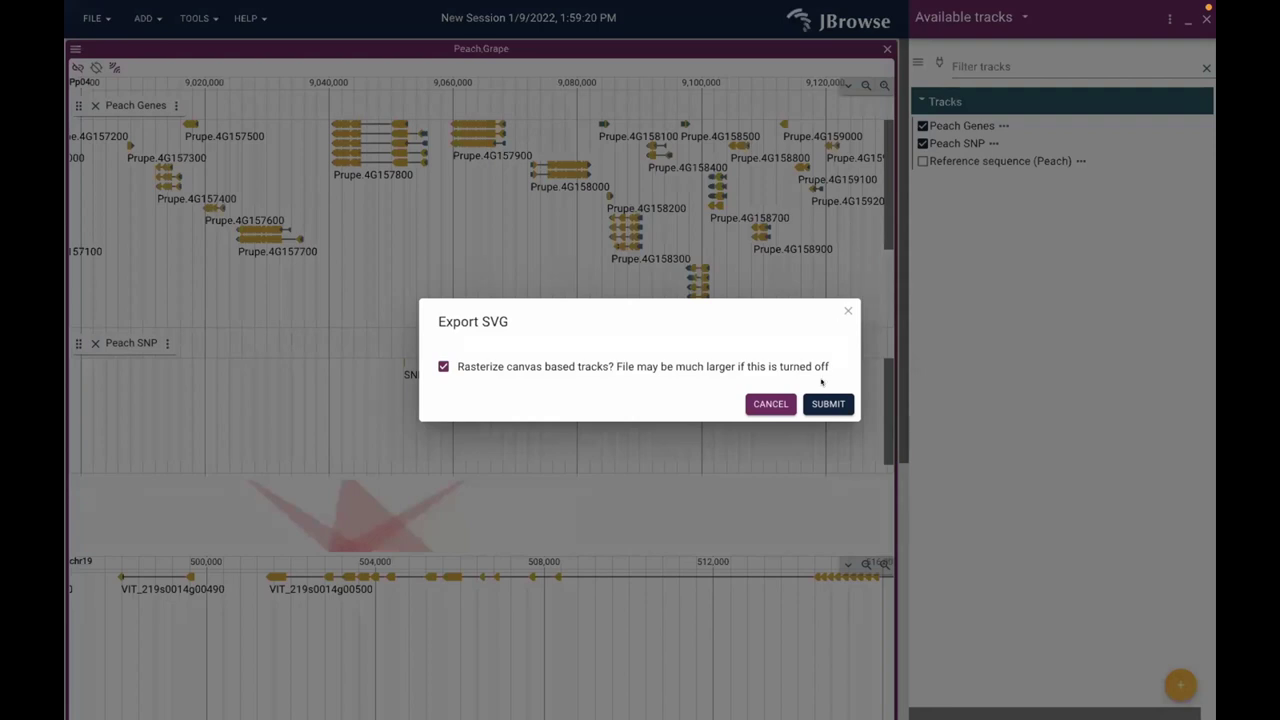
pyautogui.click(823, 400)
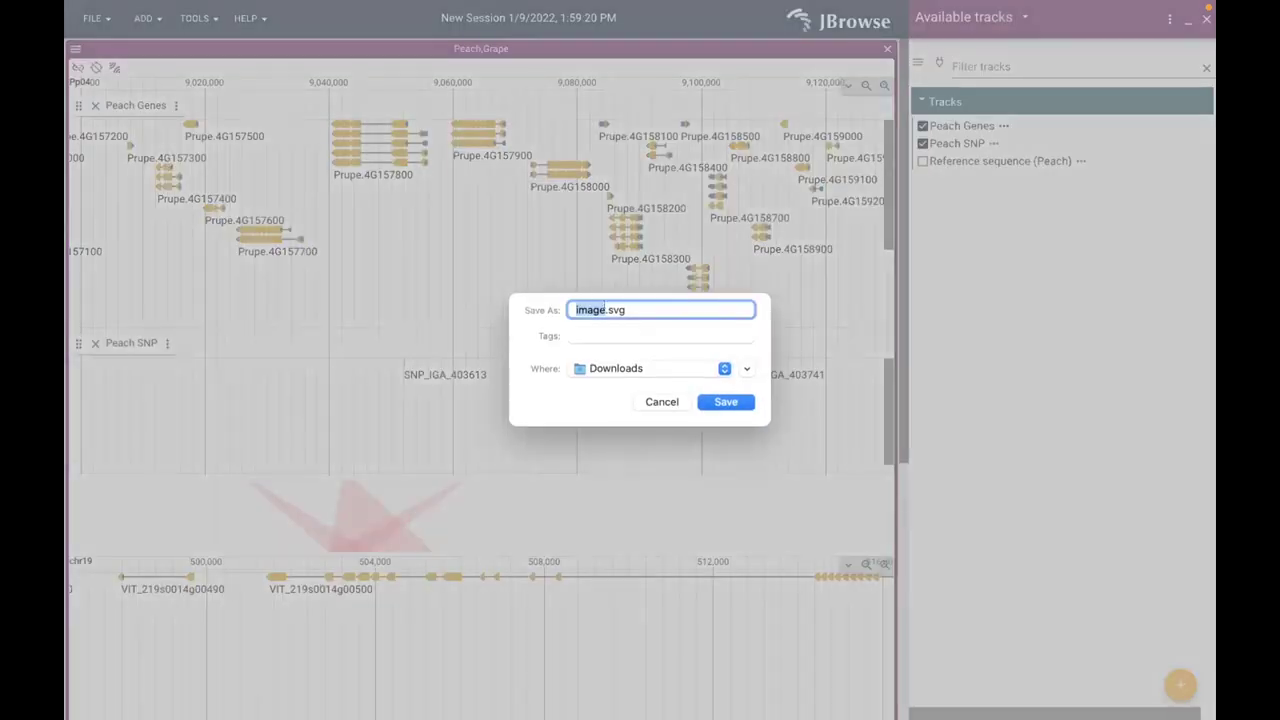
pyautogui.press('Right')
pyautogui.click(718, 403)
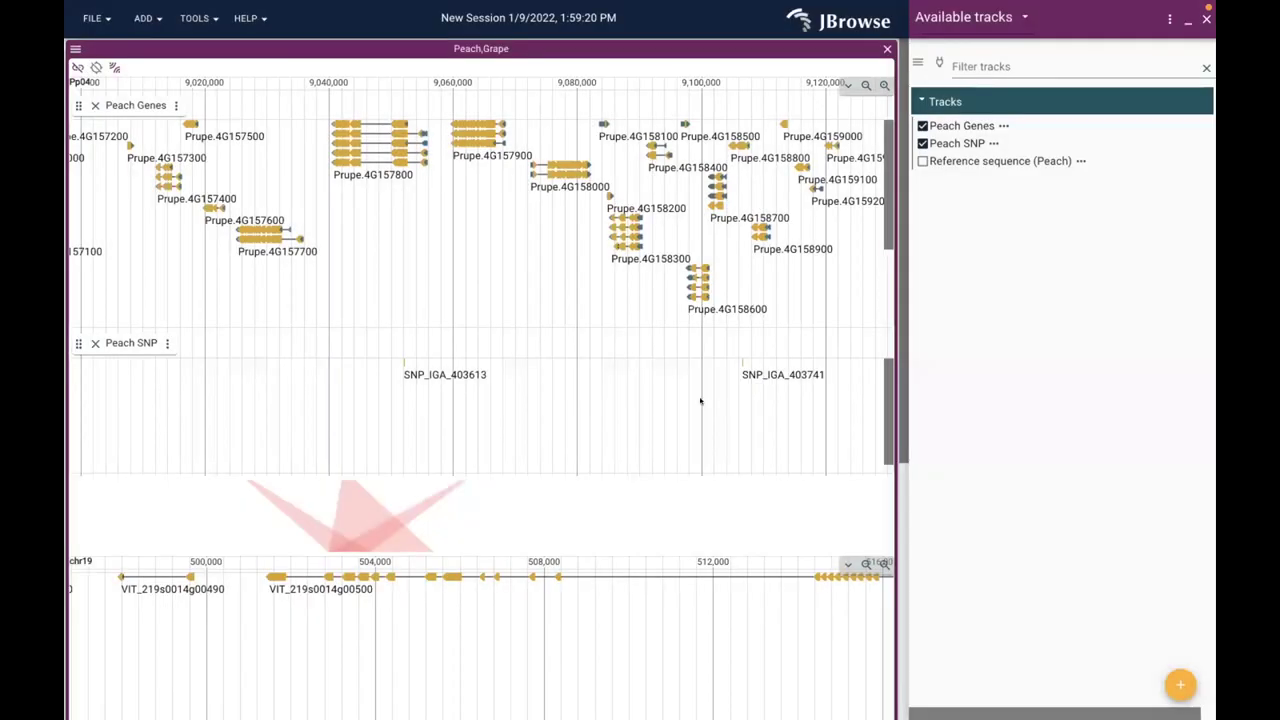
# Switch to Finder and open the exported image2.svg from the Downloads folder in Chrome
pyautogui.press('super+Tab')
pyautogui.press('super+Tab')
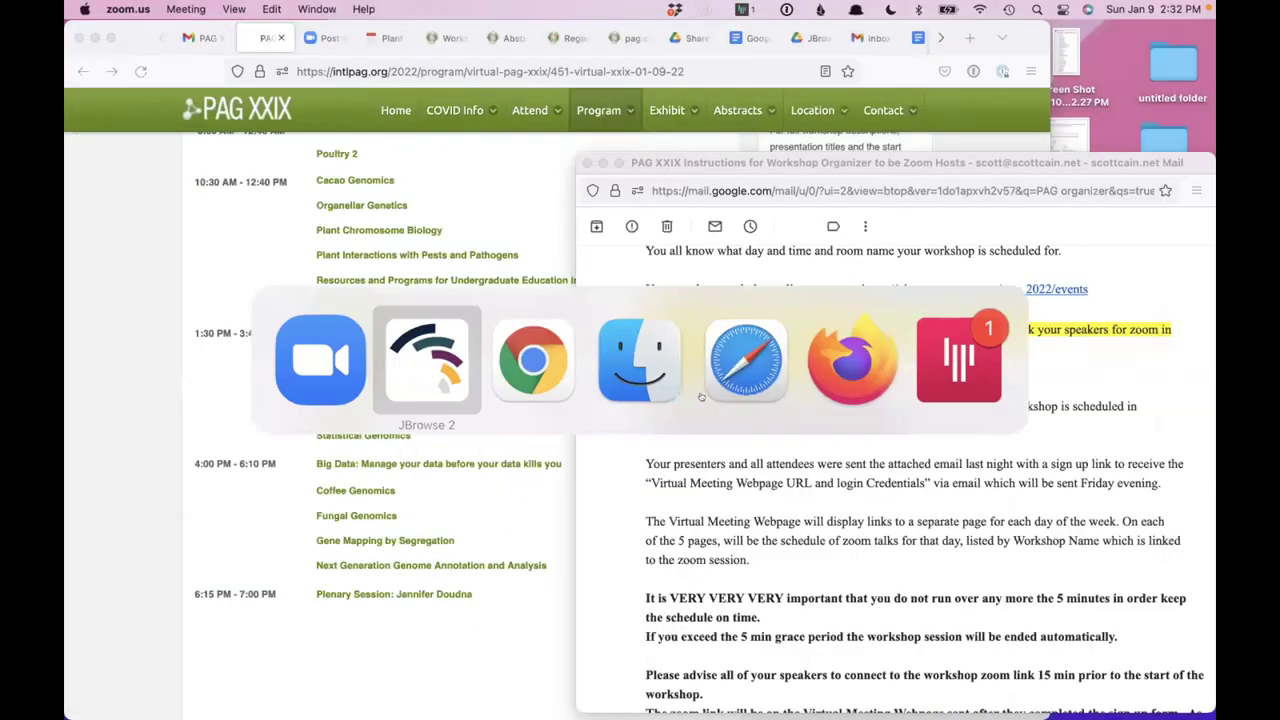
pyautogui.press('super+Tab')
pyautogui.press('super+Tab')
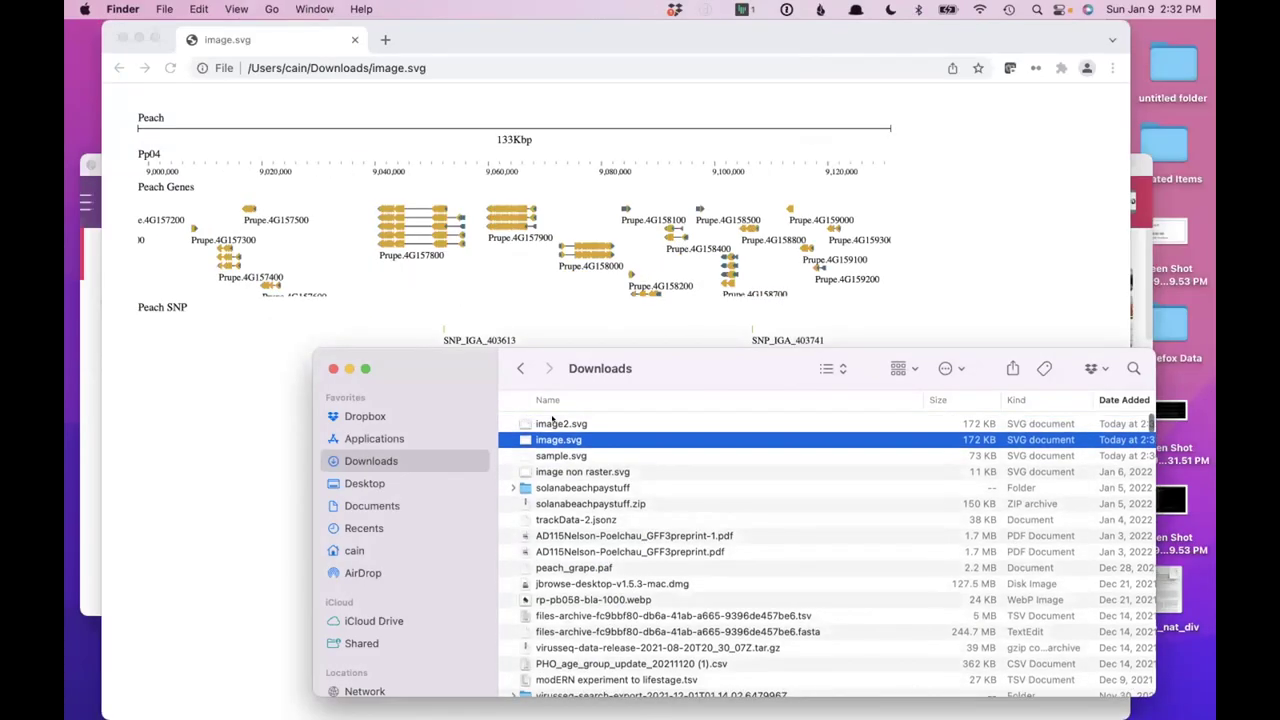
pyautogui.click(546, 421)
pyautogui.doubleClick(546, 423)
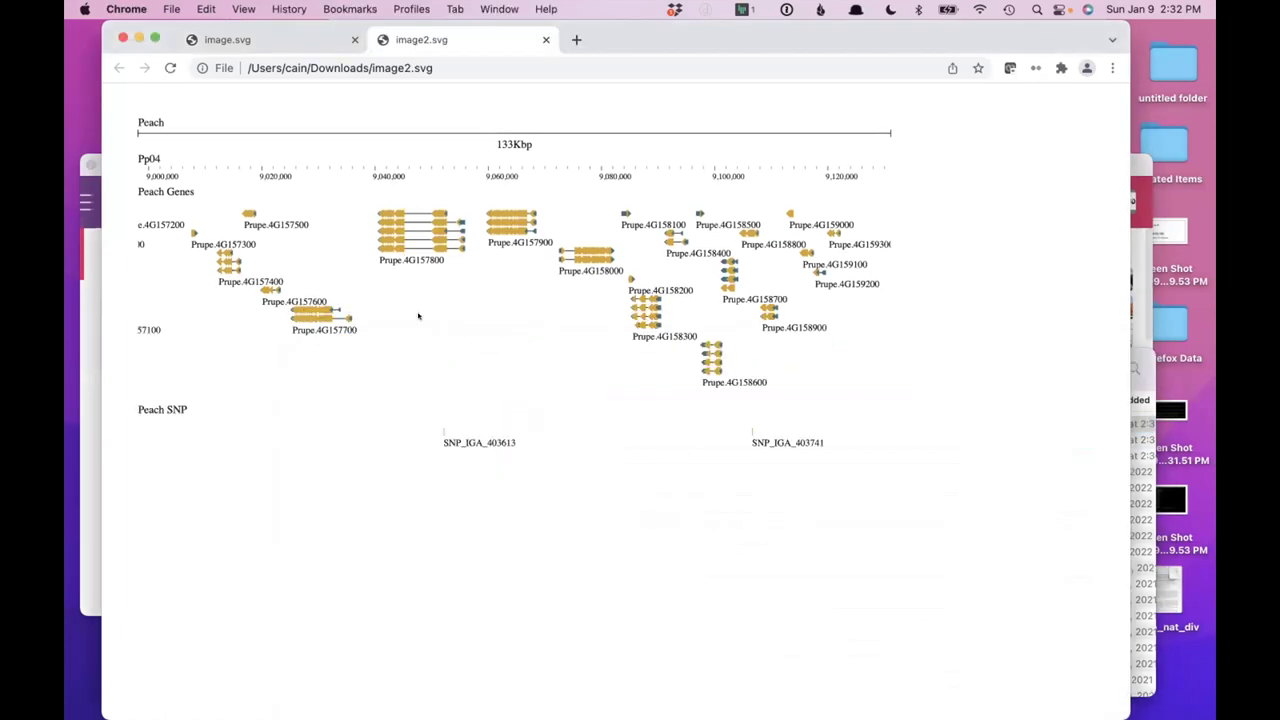
# Compare image.svg with image2.svg, examining how many Peach Genes rows each export includes
pyautogui.click(270, 38)
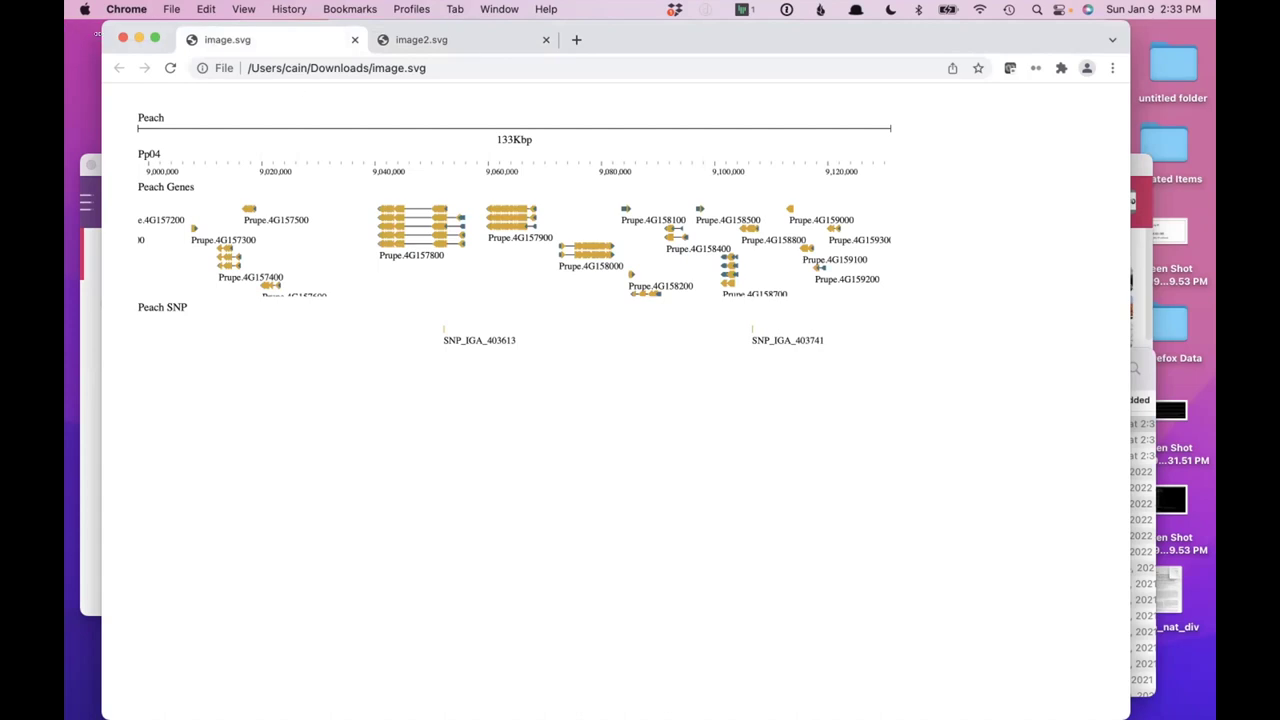
pyautogui.moveTo(105, 44); pyautogui.dragTo(95, 94)
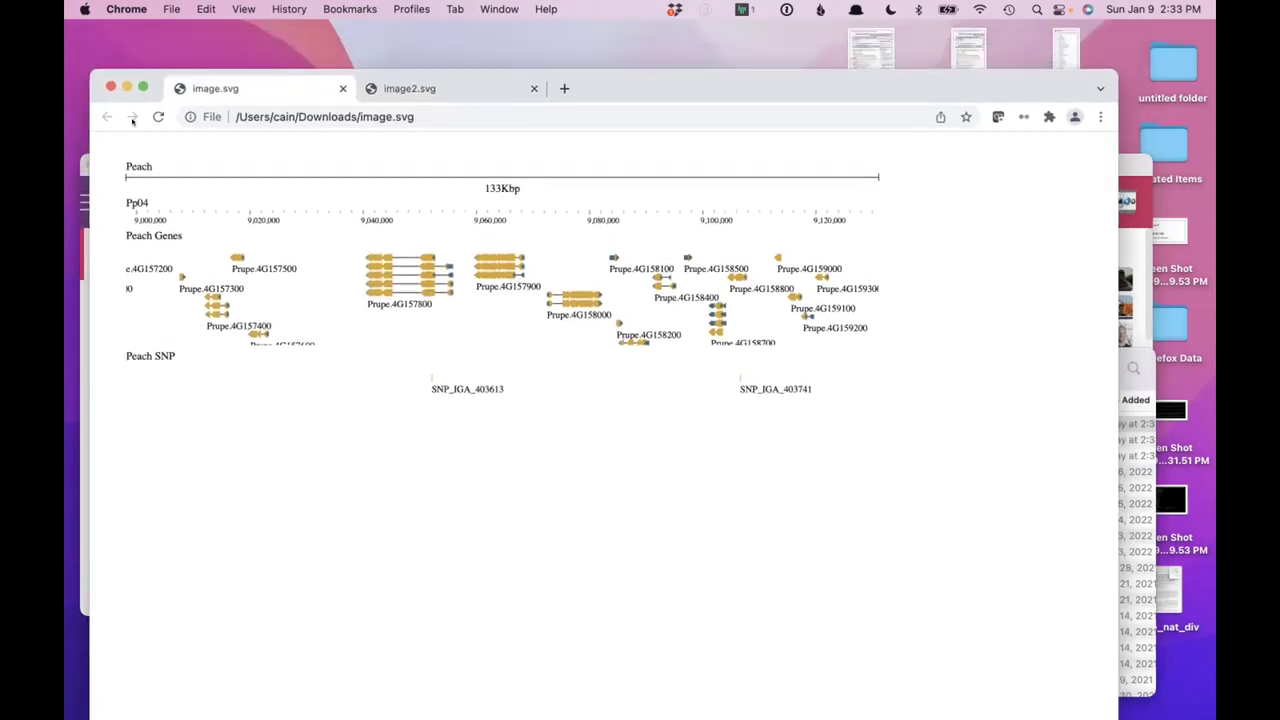
pyautogui.click(411, 89)
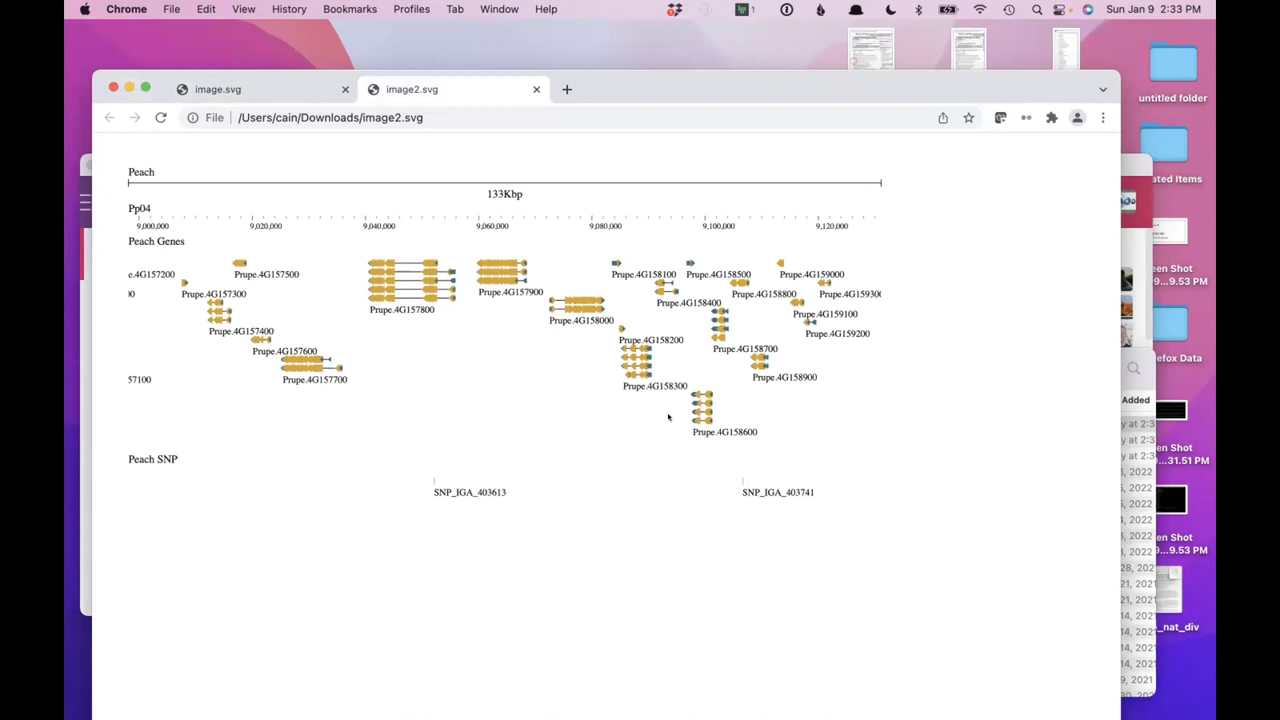
# Switch to the GMOD tutorial in Safari and view the "Changing colors" section and its display 1 settings picture
pyautogui.press('super+Tab')
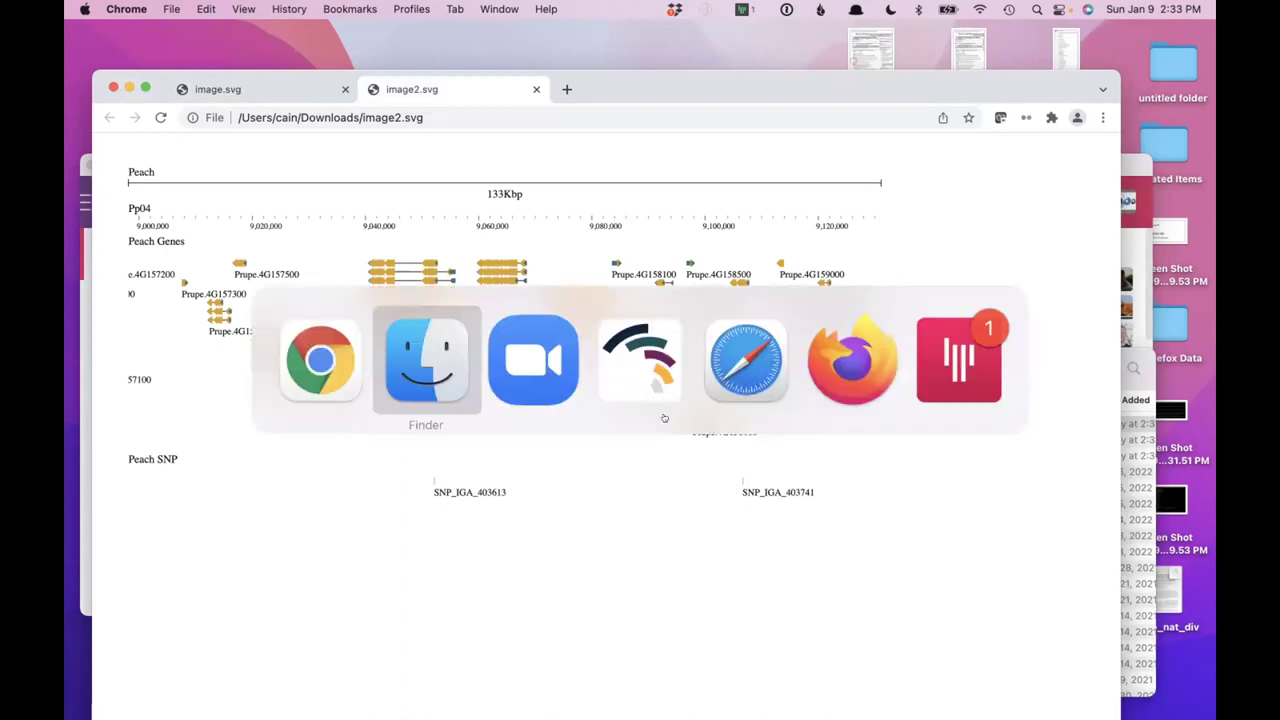
pyautogui.press('super+Tab')
pyautogui.press('super+Tab')
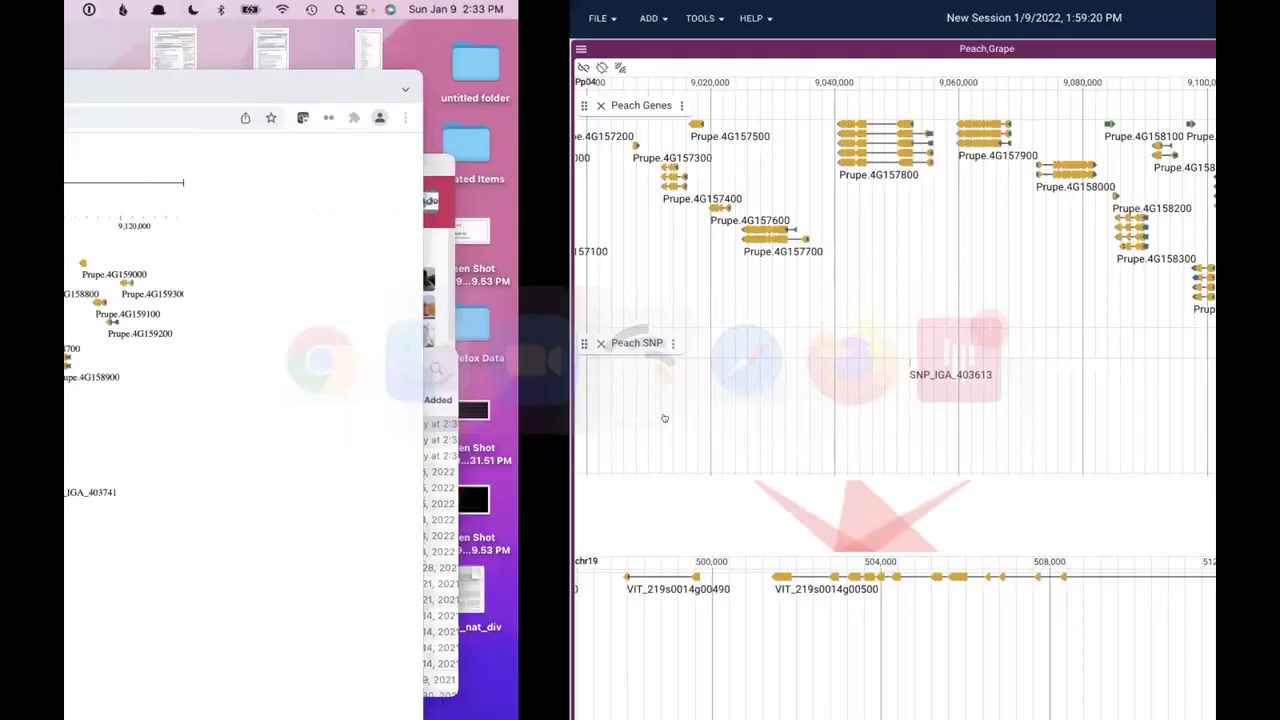
pyautogui.press('super+Tab')
pyautogui.press('super+Tab')
pyautogui.press('super+Tab')
pyautogui.press('super+Tab')
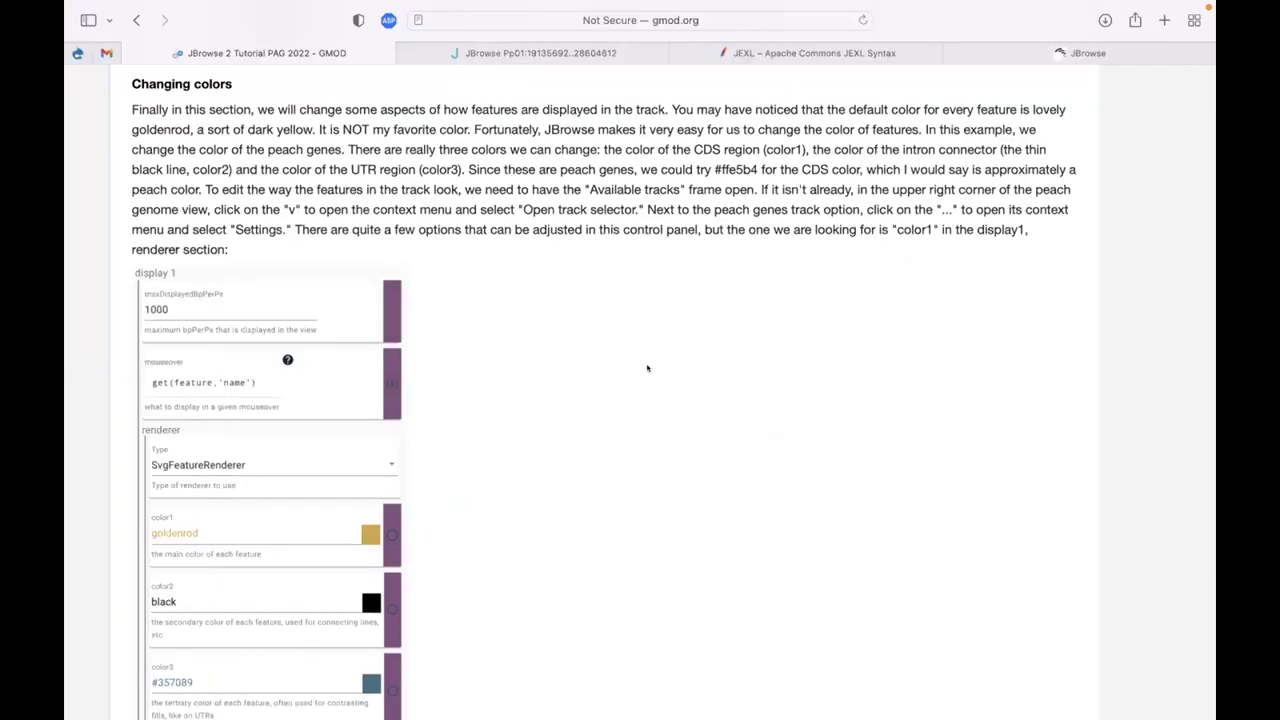
pyautogui.scroll(5, 648, 368)
pyautogui.scroll(-4, 648, 368)
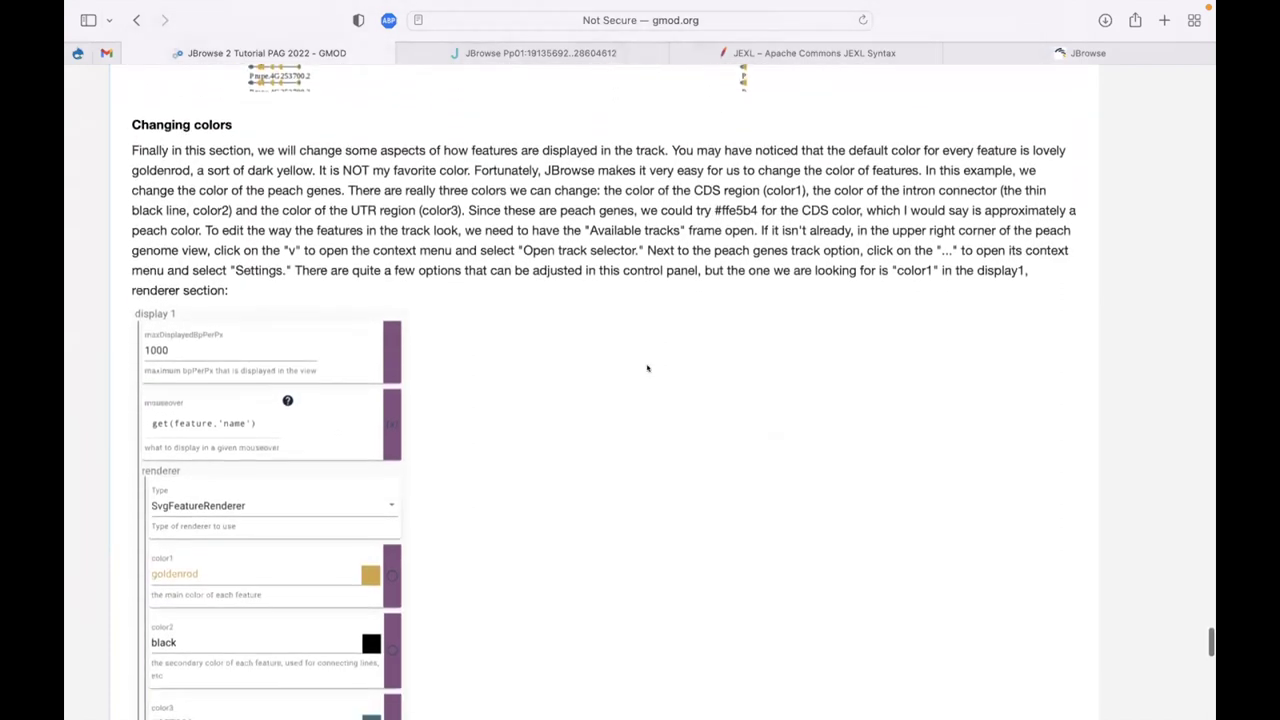
# Switch to JBrowse 2 and examine the colors of the features in the Peach Genes track
pyautogui.press('super+Tab')
pyautogui.press('super+Tab')
pyautogui.press('super+Tab')
pyautogui.press('super+Tab')
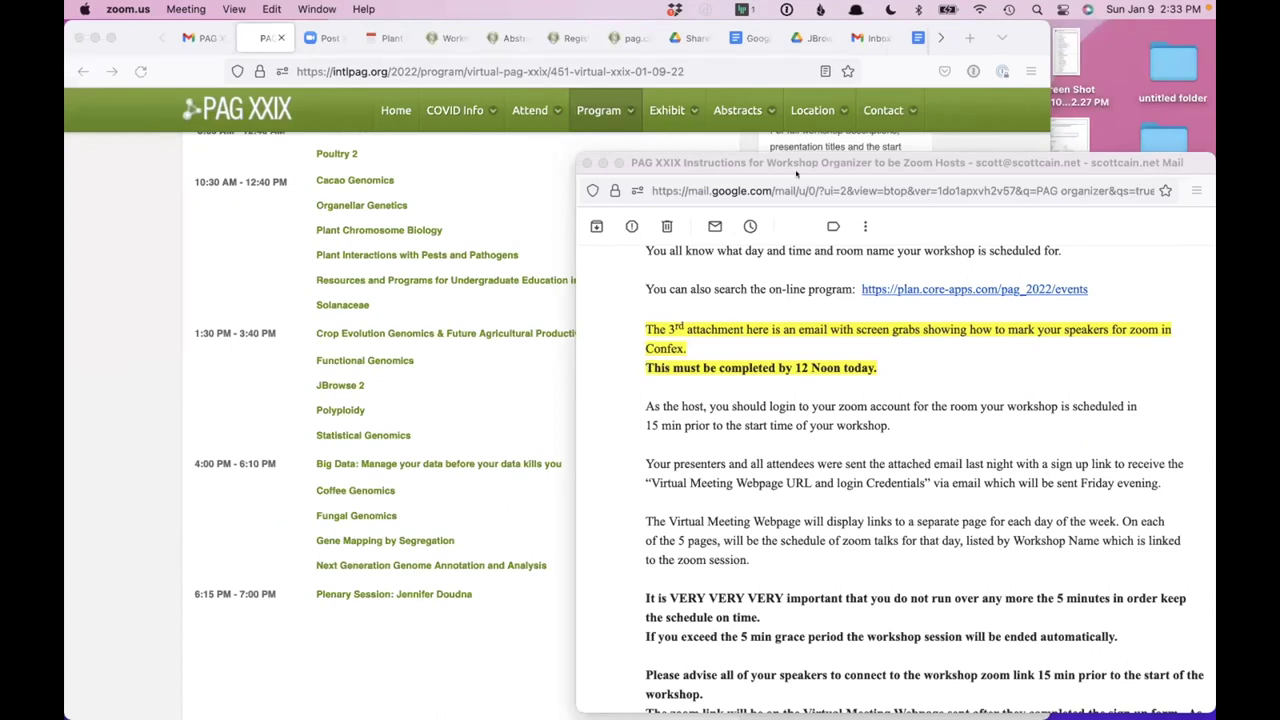
pyautogui.press('super+Tab')
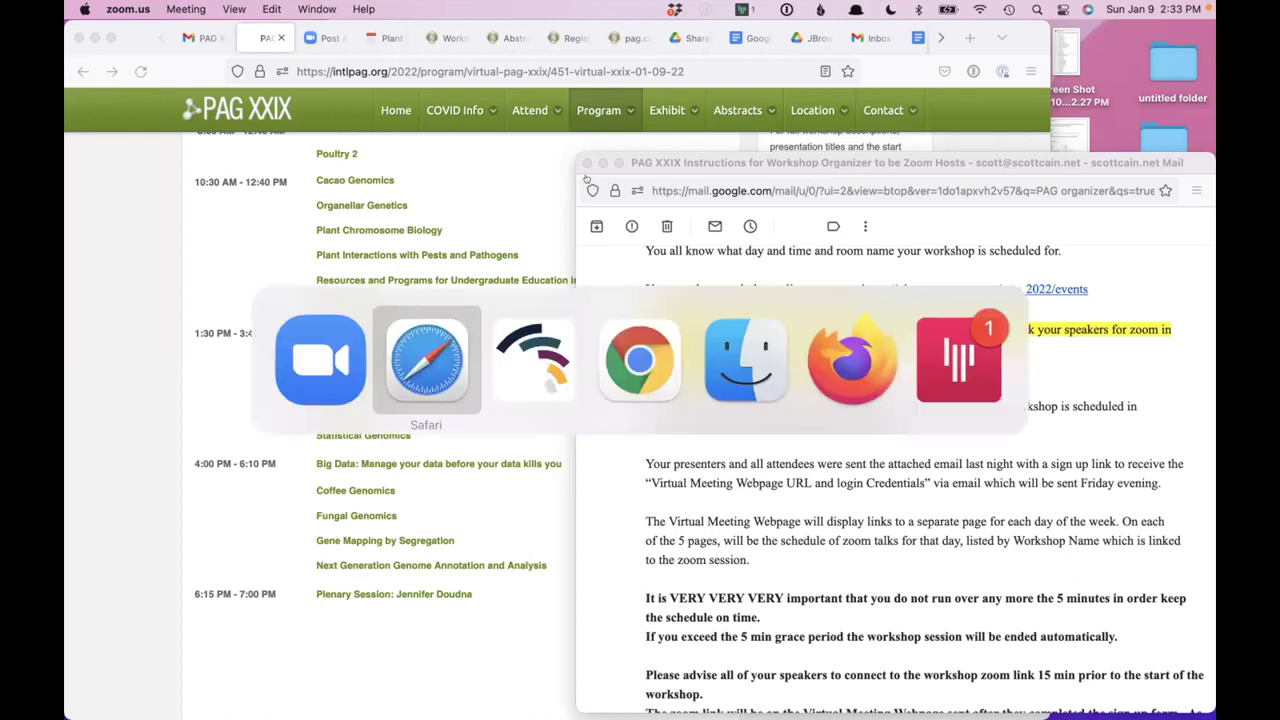
pyautogui.press('super+Tab')
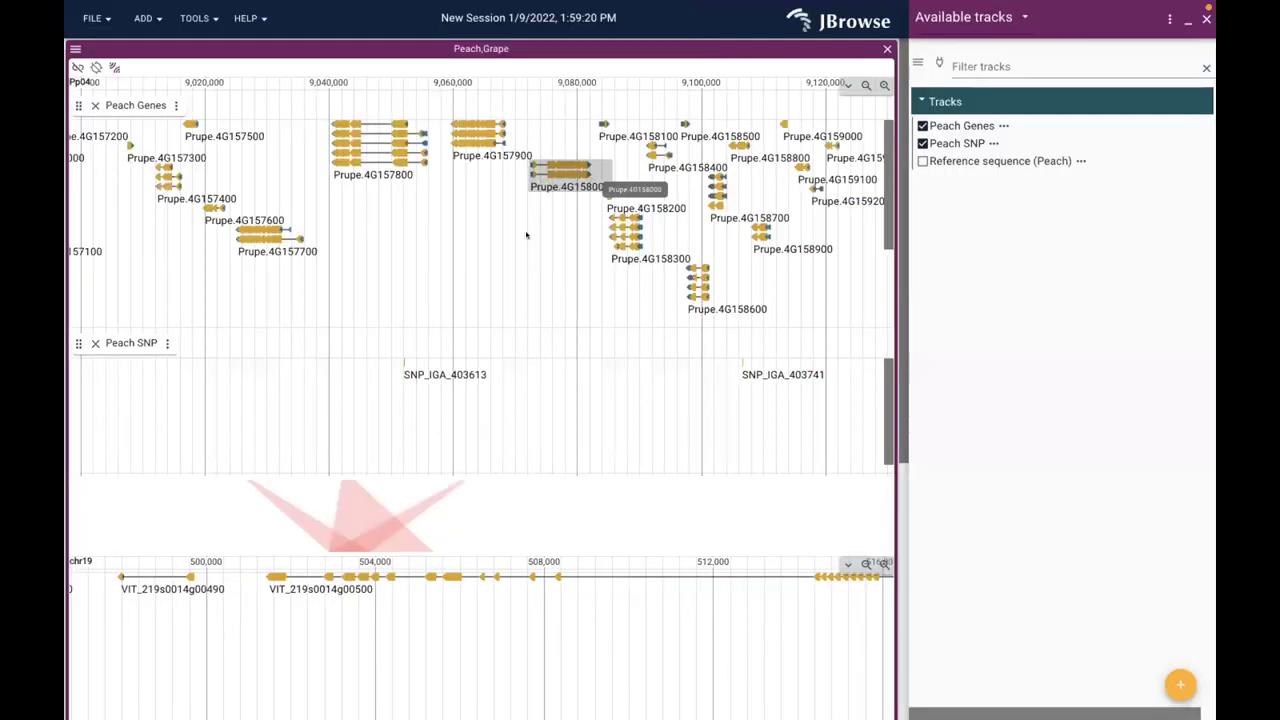
# Recheck the tutorial's color settings in Safari, return to JBrowse 2 and open the Peach Genes track's options
pyautogui.press('super+Tab')
pyautogui.press('super+Tab')
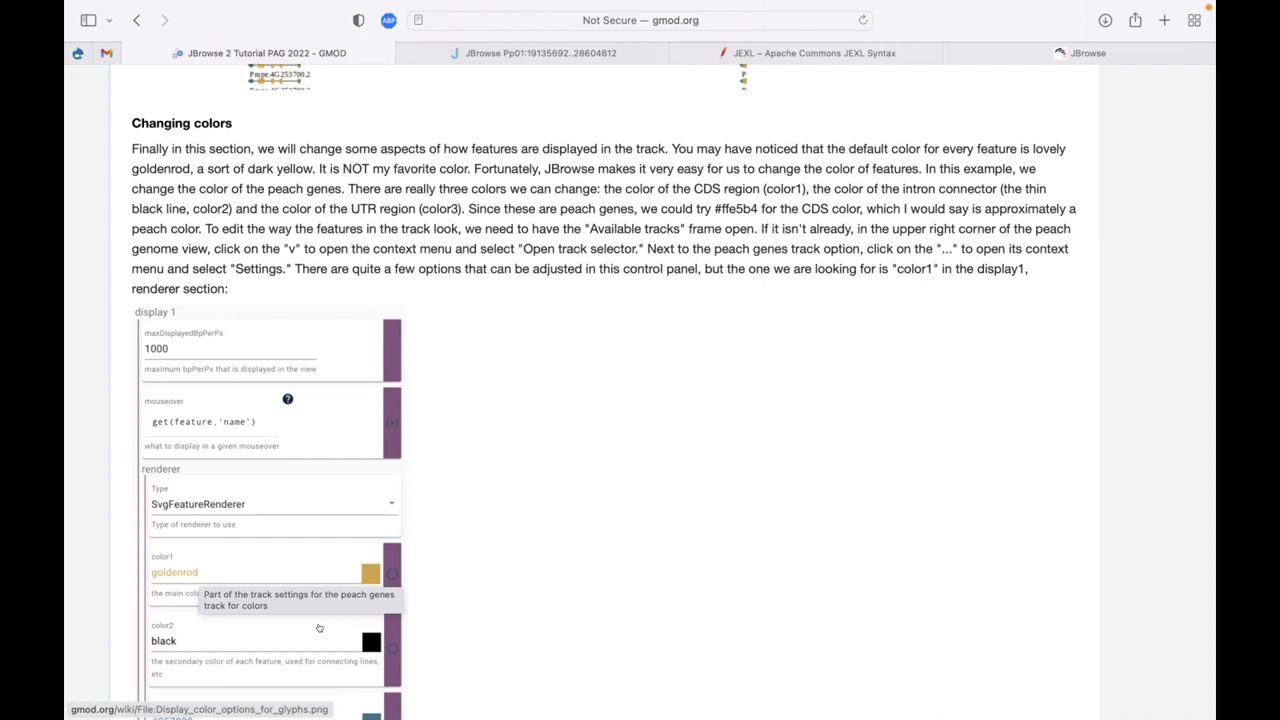
pyautogui.press('super+Tab')
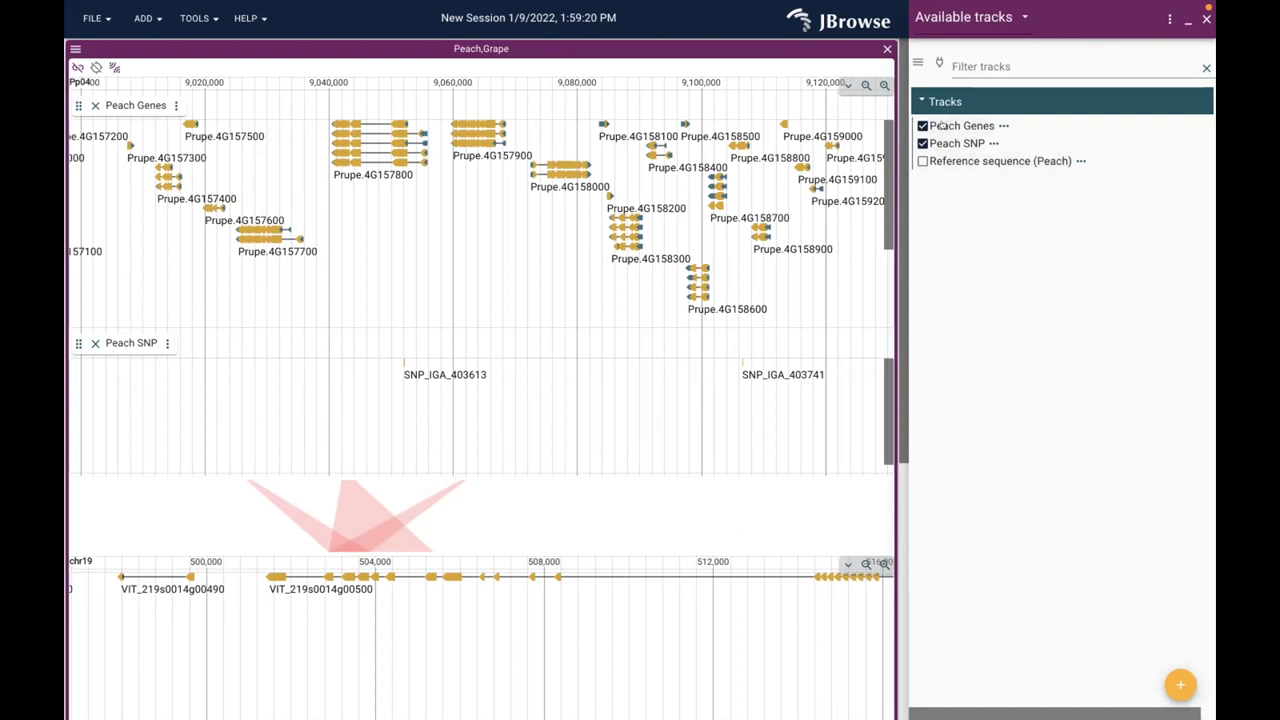
pyautogui.click(1001, 126)
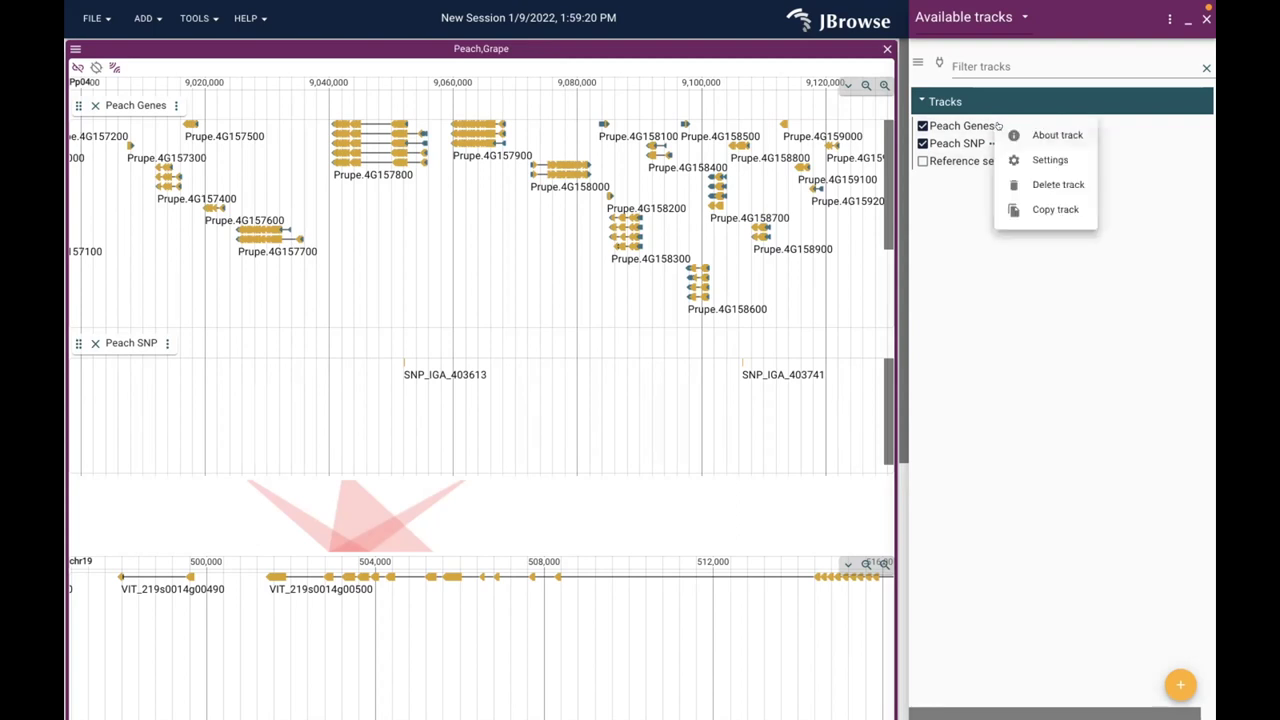
# Open the settings of the Peach Genes track and skim through the available options
pyautogui.click(1047, 158)
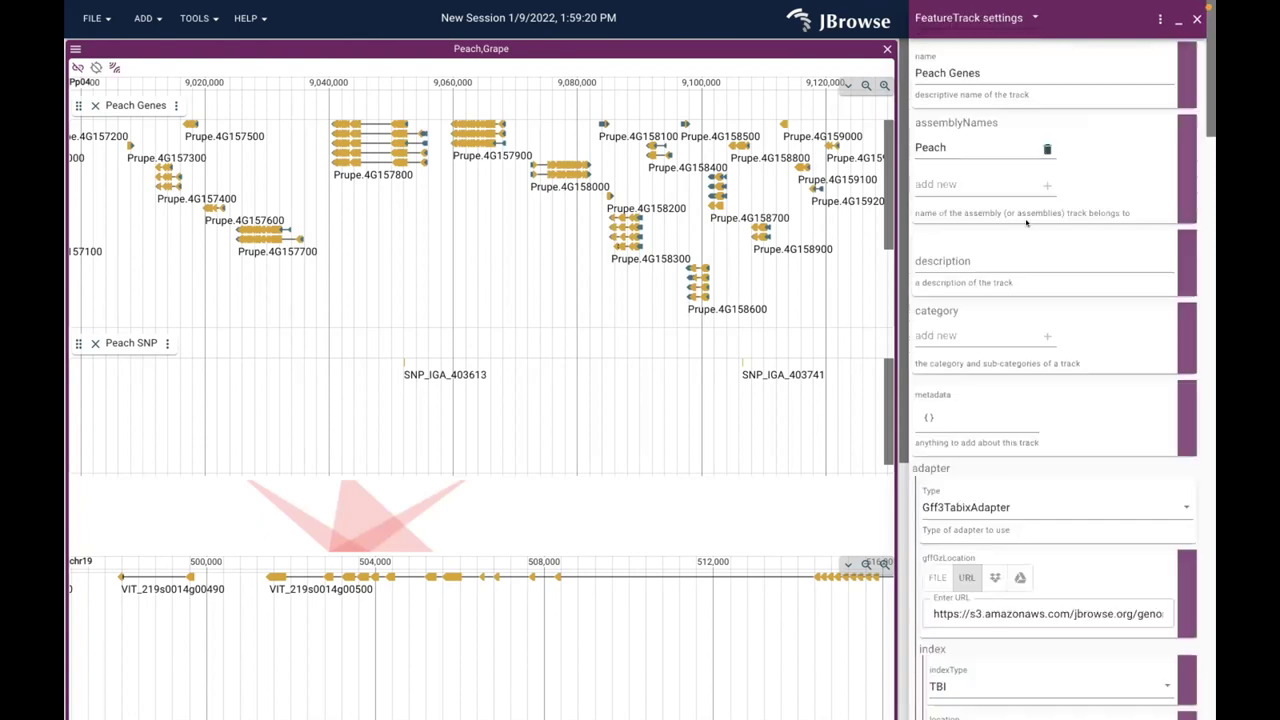
pyautogui.scroll(-10, 1066, 202)
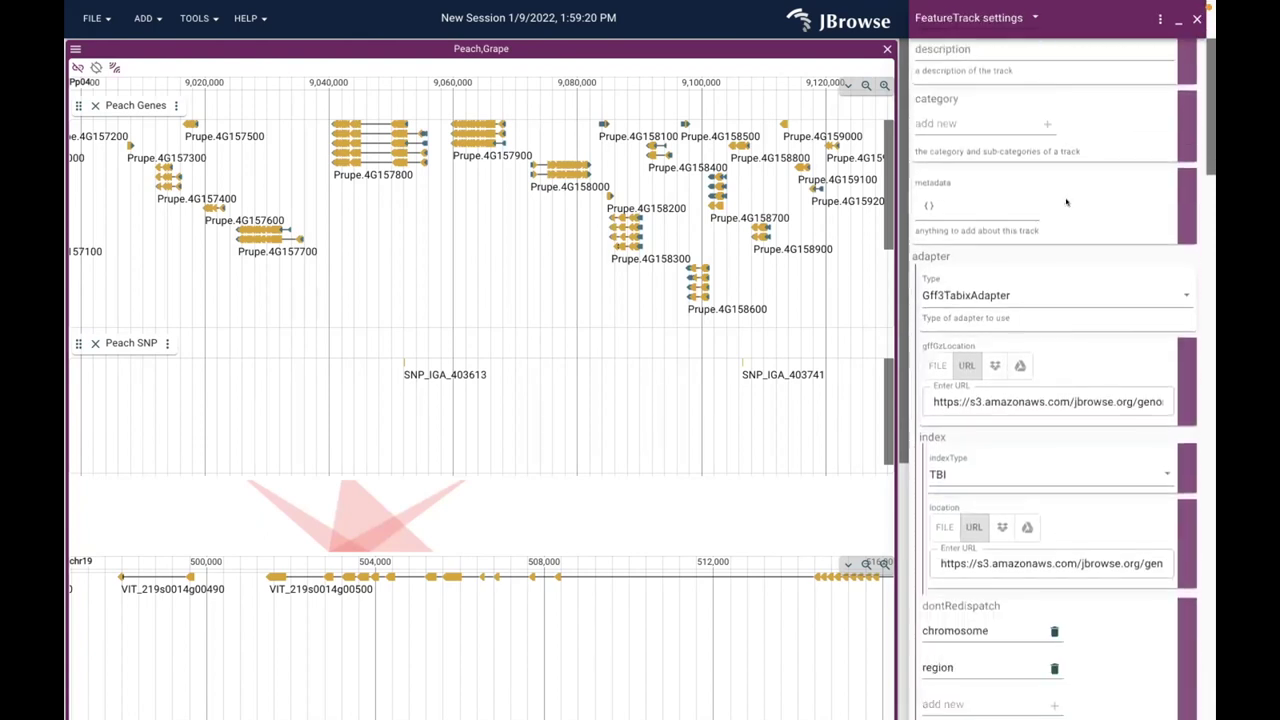
pyautogui.scroll(-10, 1066, 202)
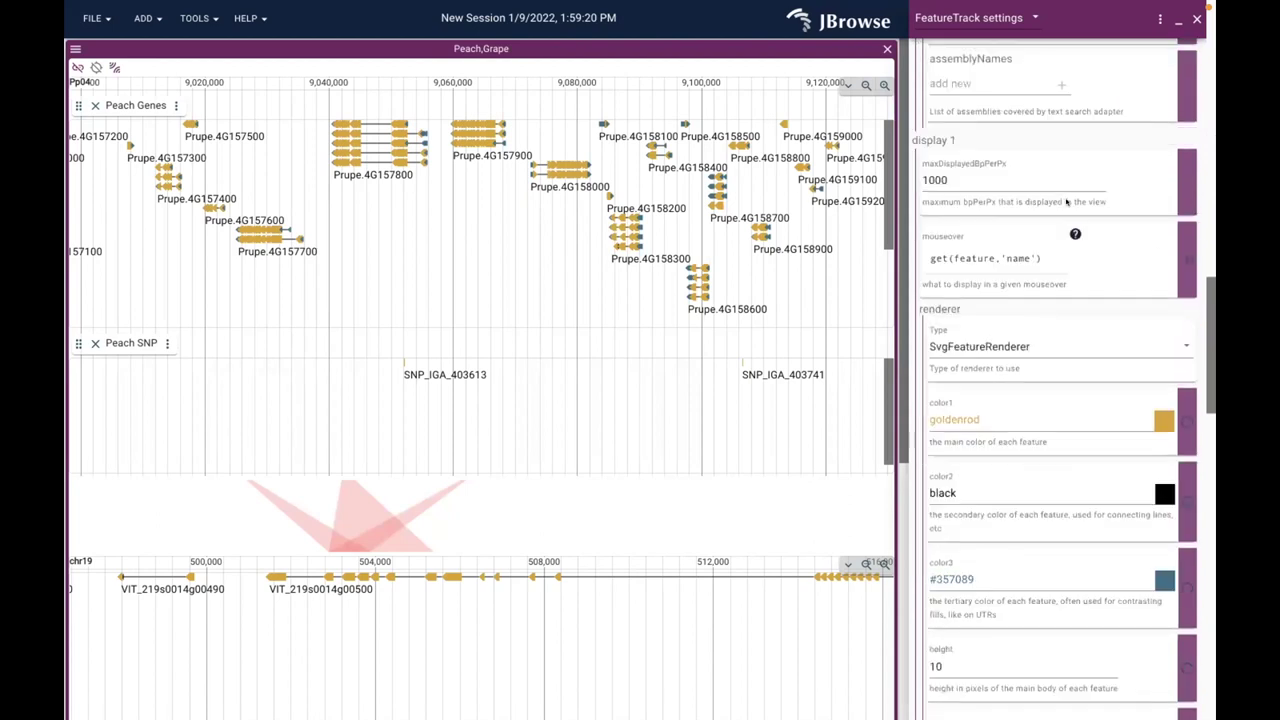
pyautogui.scroll(20, 1066, 202)
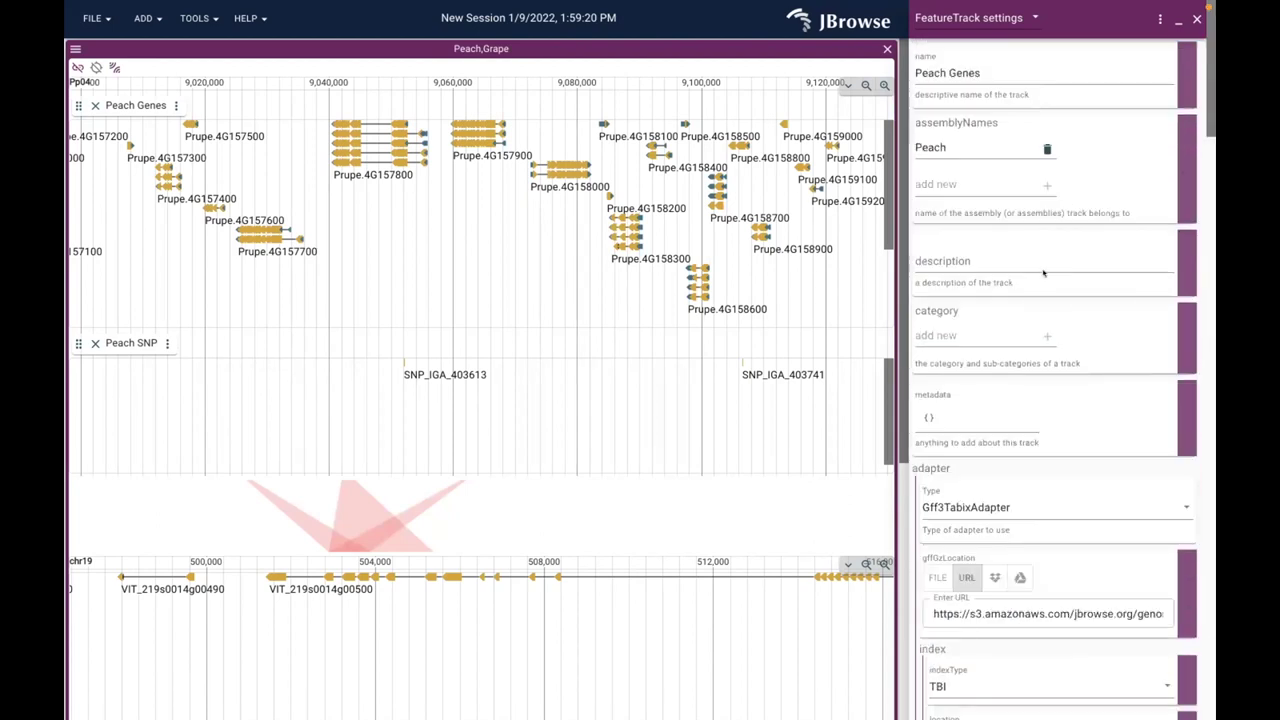
# Review the Peach Genes track's category, metadata, adapter, index and text searching settings
pyautogui.scroll(-1, 981, 216)
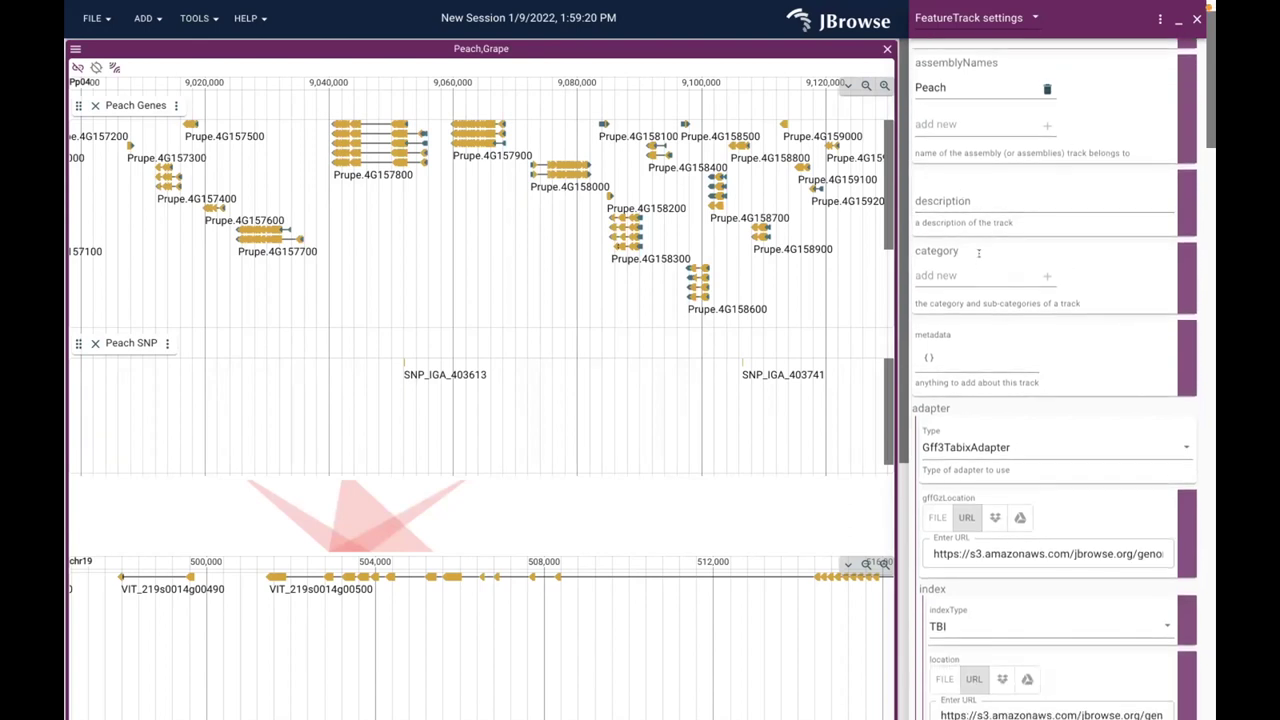
pyautogui.scroll(-4, 979, 253)
pyautogui.scroll(-1, 1074, 343)
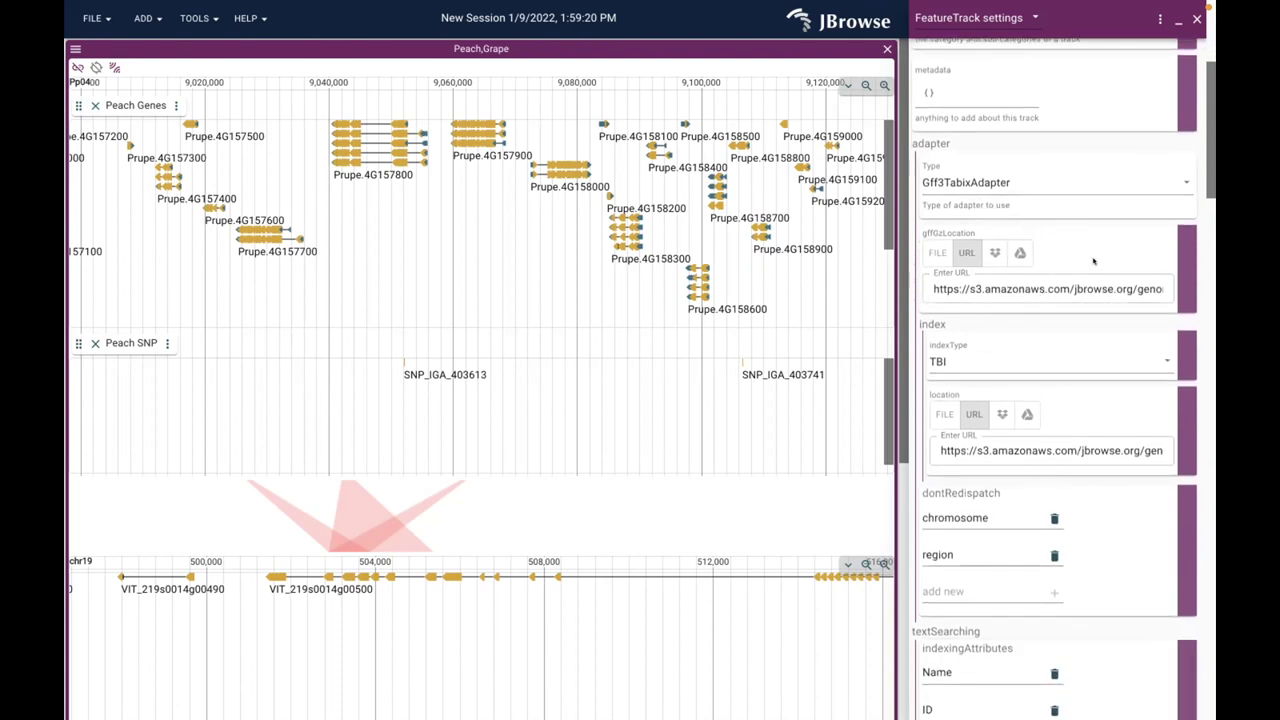
pyautogui.scroll(-4, 1095, 190)
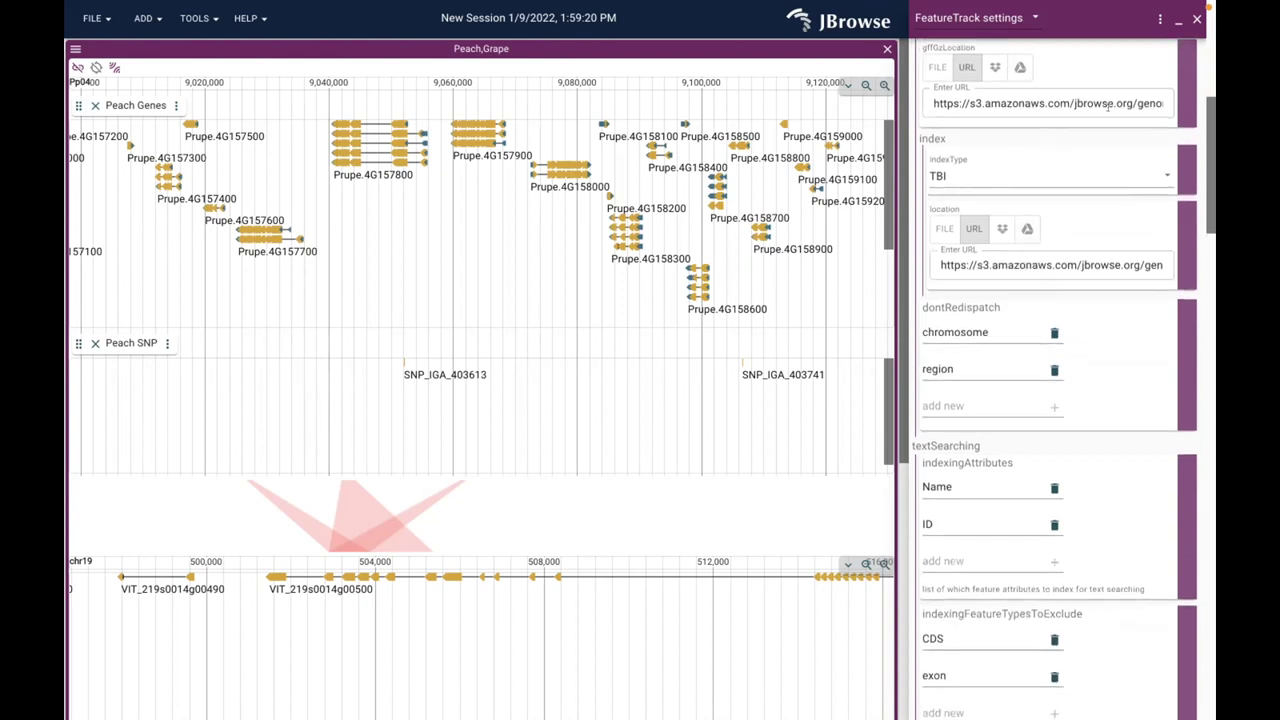
pyautogui.scroll(-3, 1133, 325)
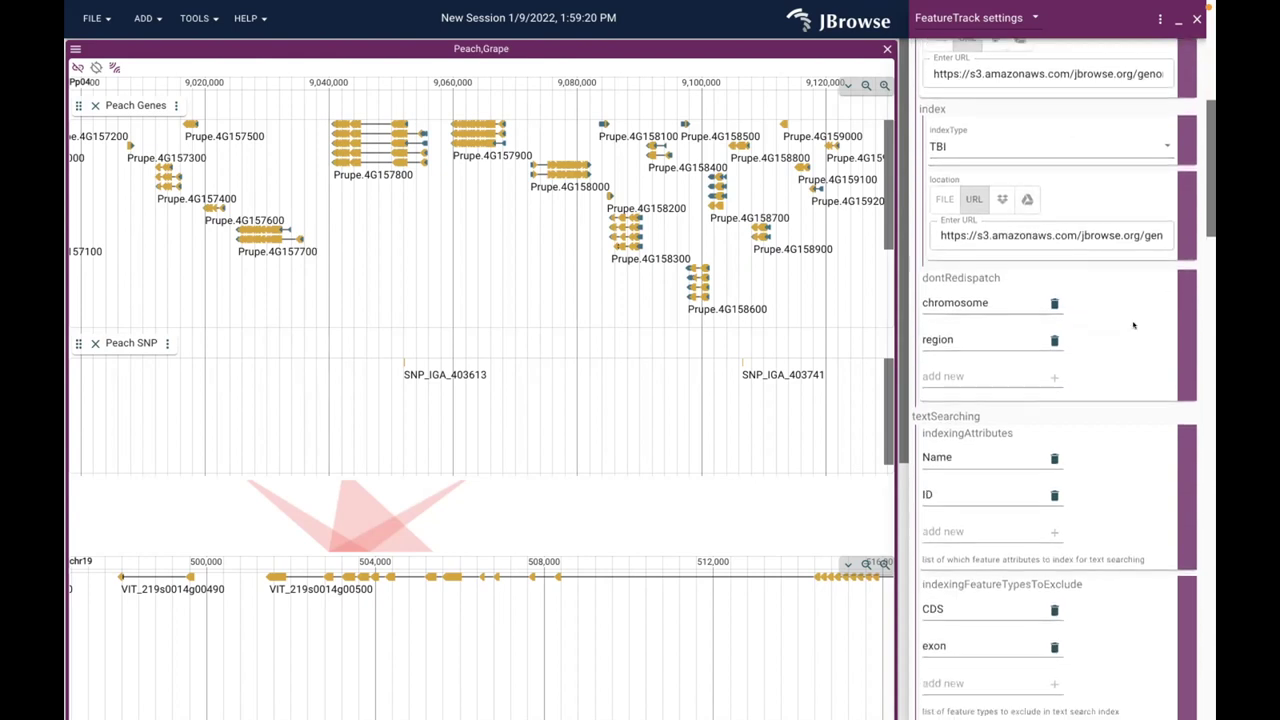
pyautogui.scroll(-5, 1133, 325)
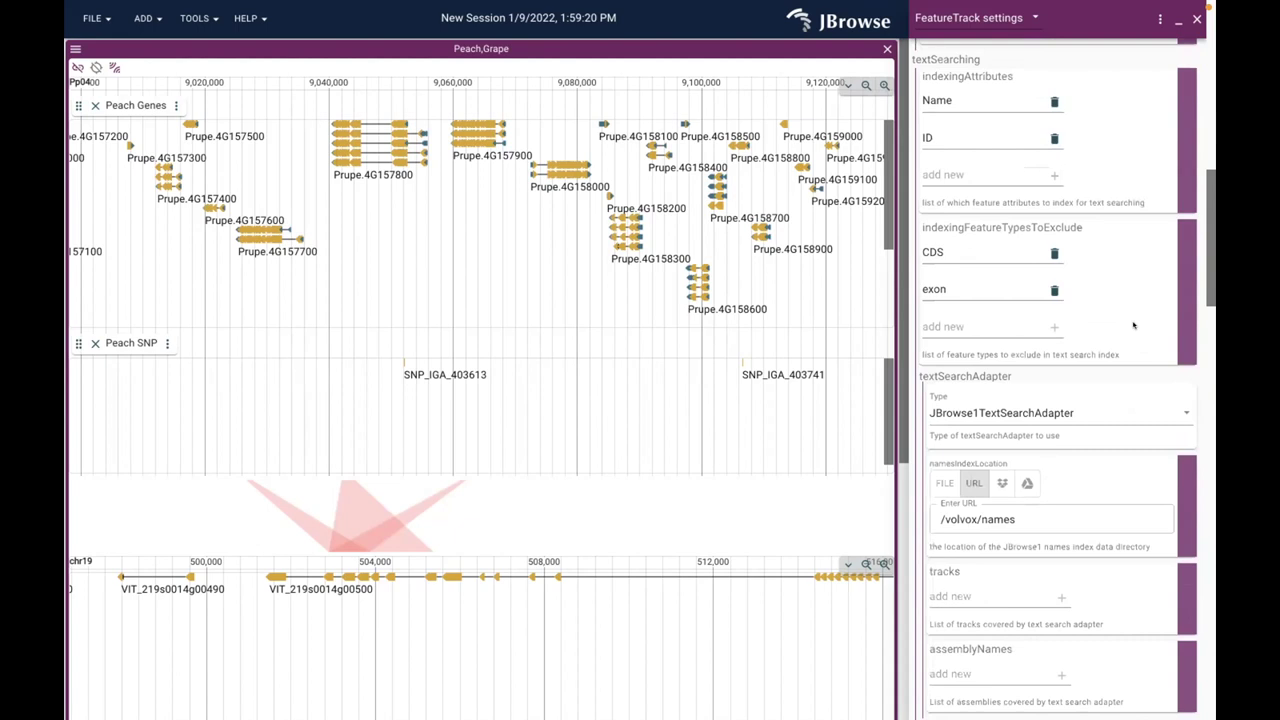
pyautogui.scroll(-5, 1133, 325)
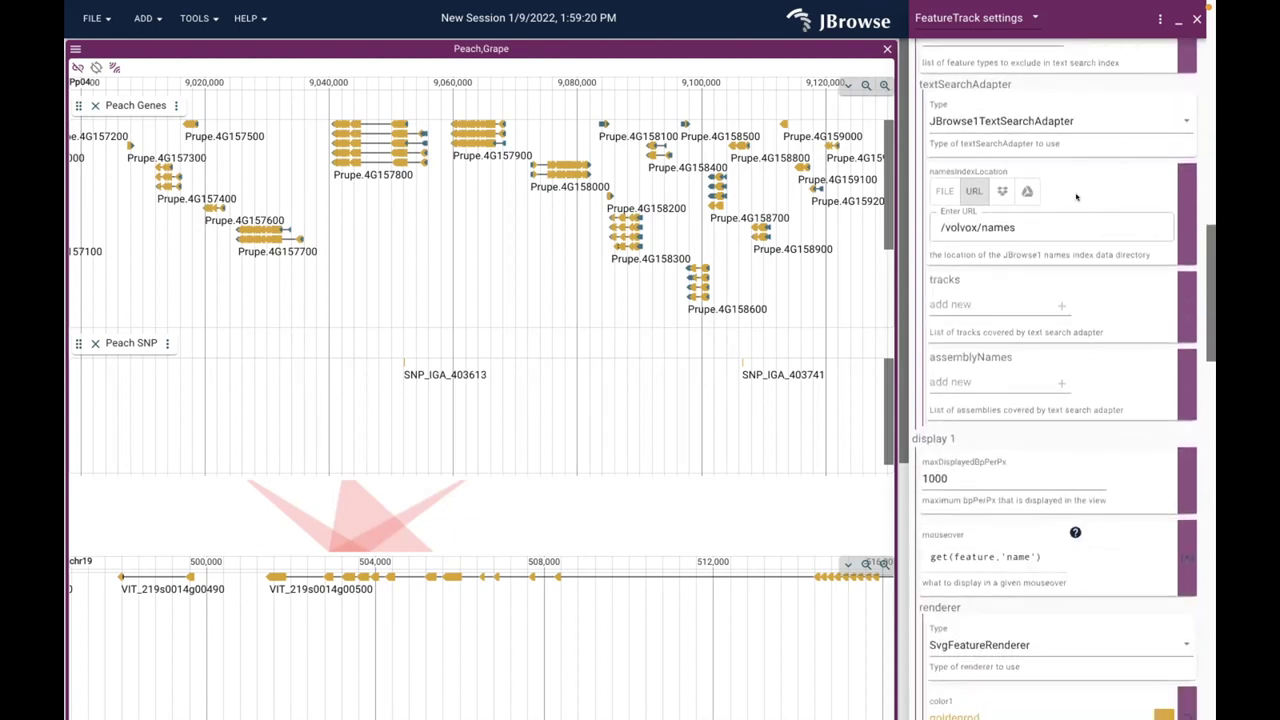
pyautogui.scroll(-3, 1076, 170)
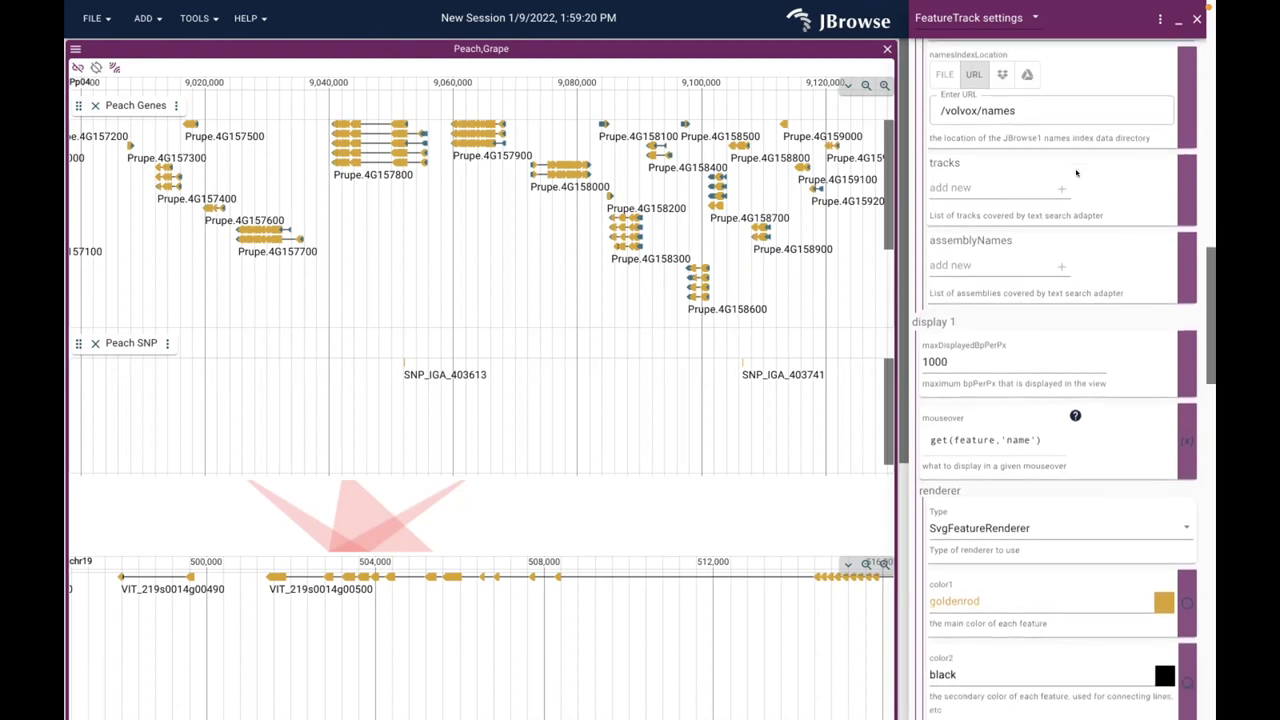
pyautogui.scroll(-2, 1076, 165)
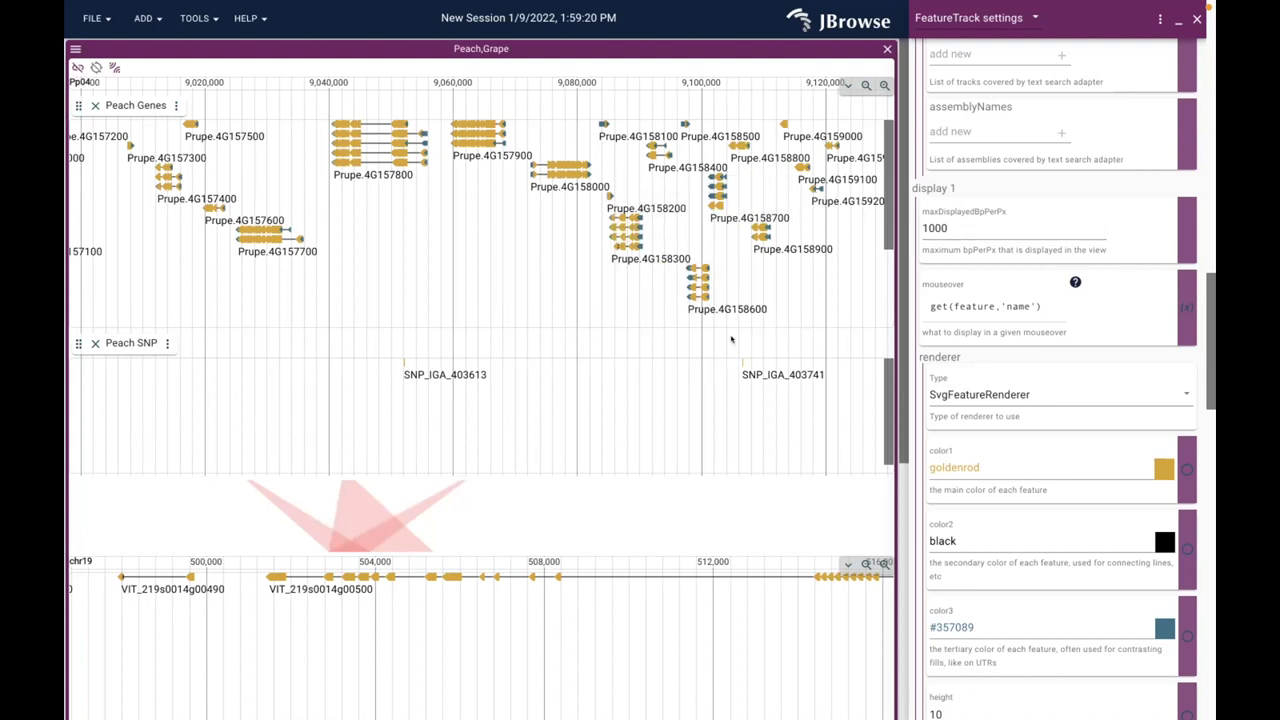
# Examine the track's mouseover and renderer color settings alongside the peach gene glyphs in the view
pyautogui.scroll(-1, 1095, 315)
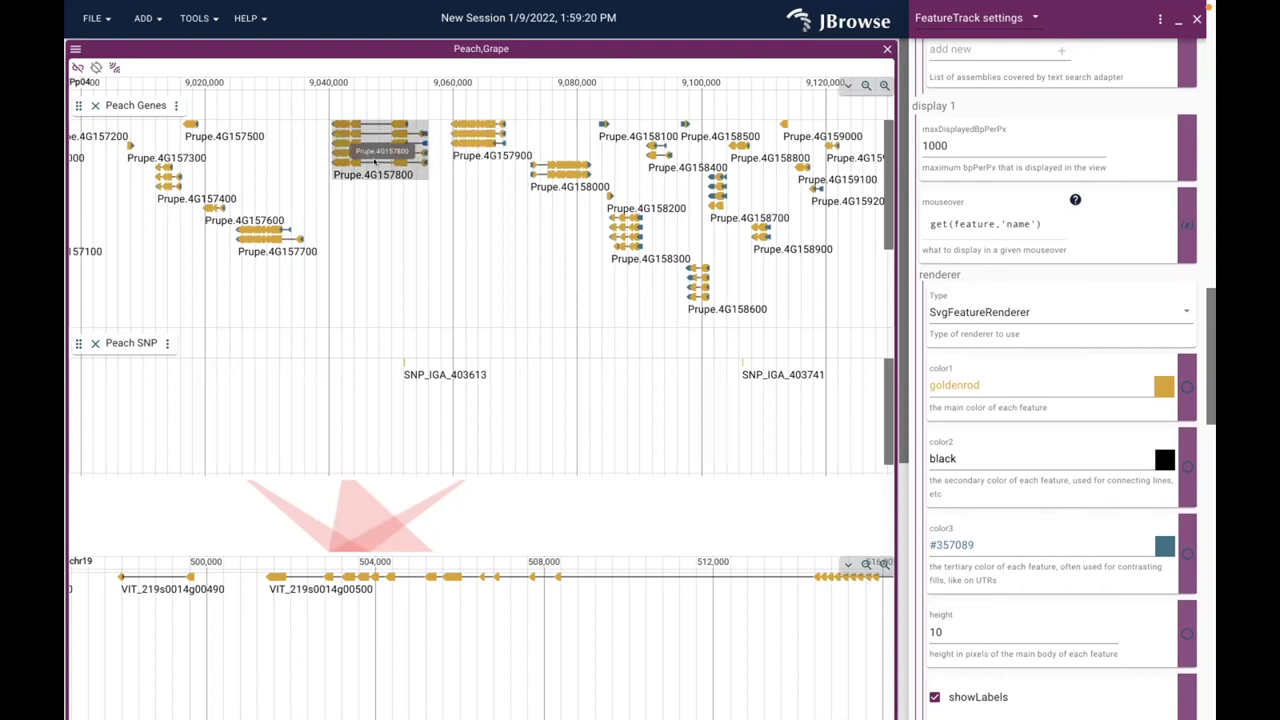
pyautogui.scroll(-1, 673, 313)
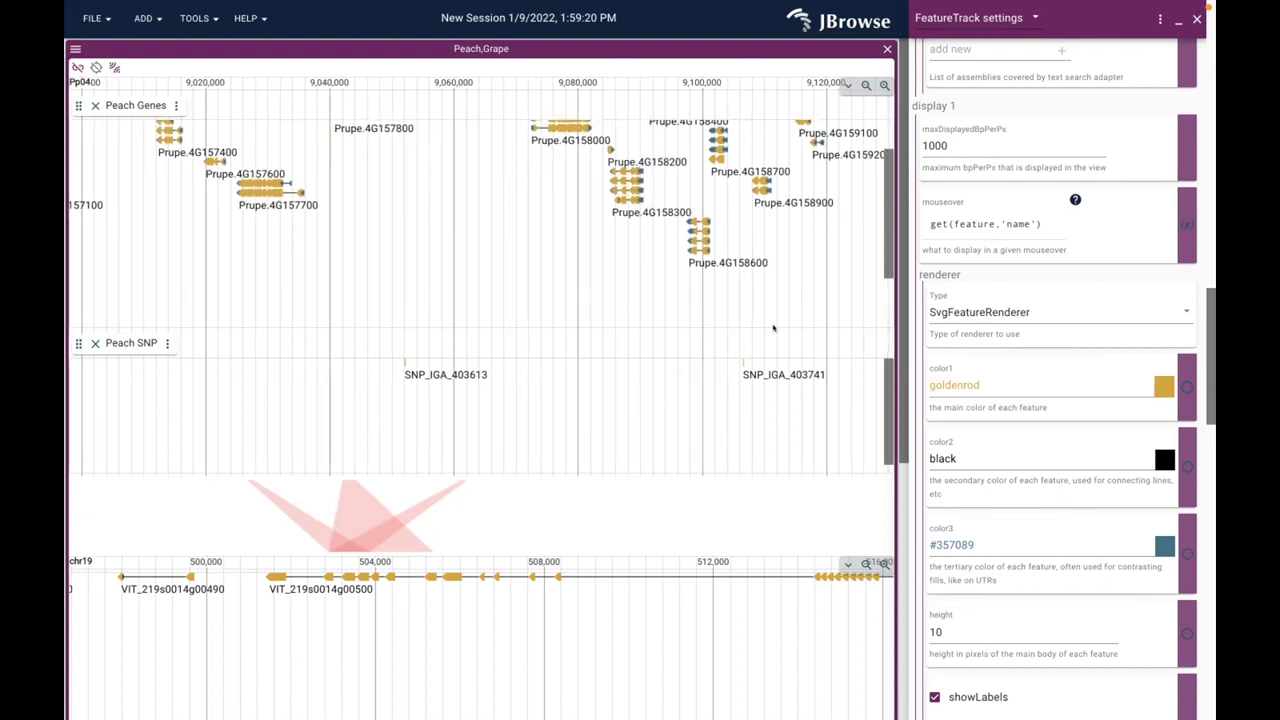
pyautogui.hscroll(1, 784, 303)
pyautogui.hscroll(5, 762, 300)
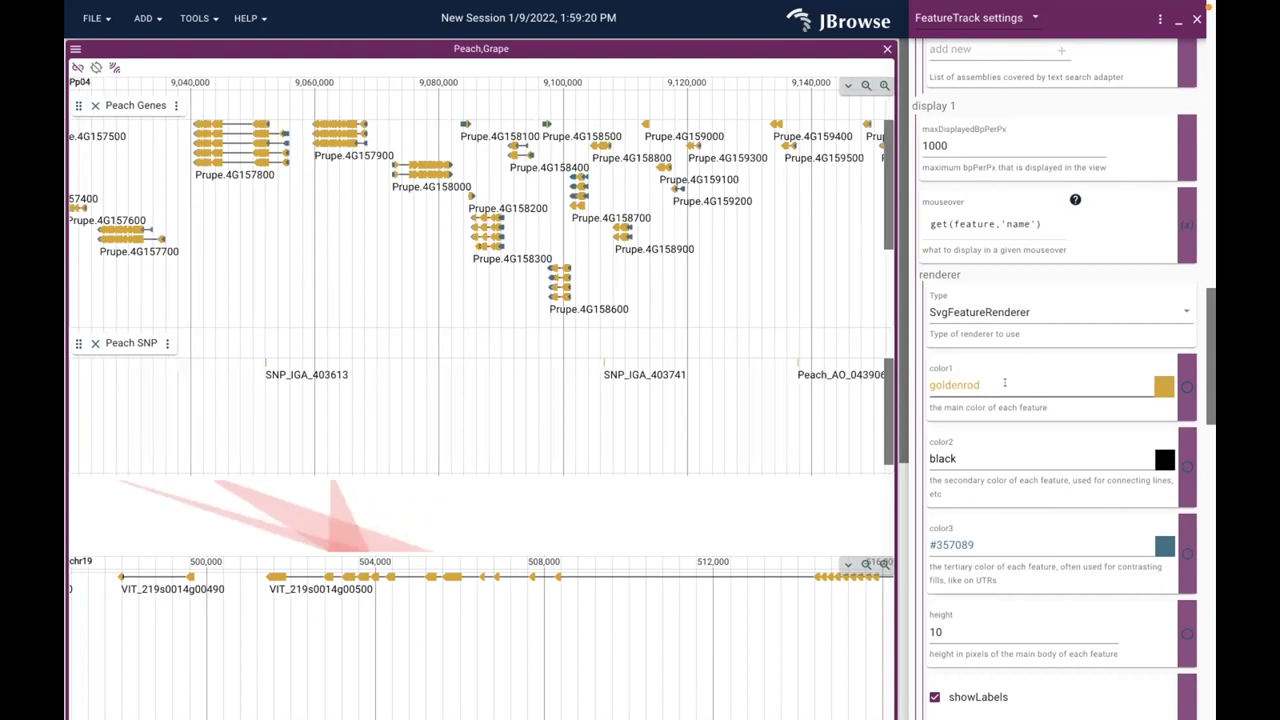
pyautogui.scroll(-2, 978, 356)
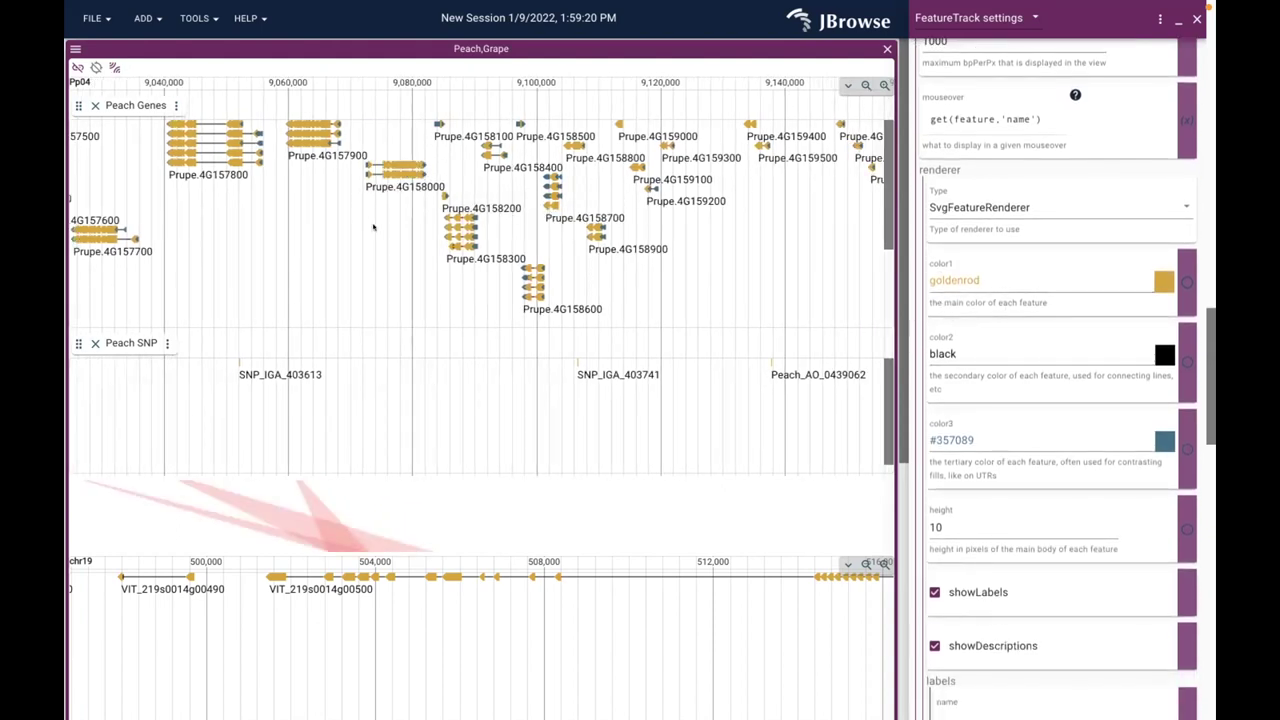
pyautogui.moveTo(388, 241); pyautogui.dragTo(450, 241)
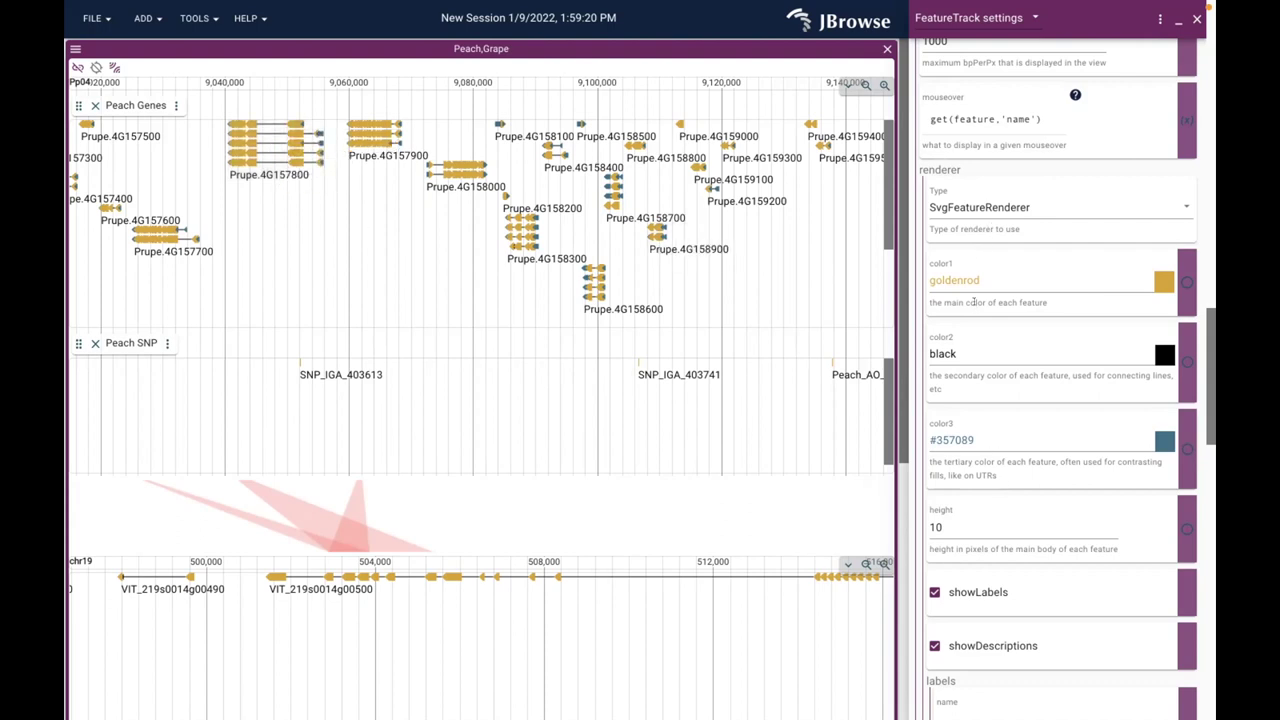
# Copy the hex code #ffe5b4 from the tutorial page in Safari and set it as color1 of the Peach Genes track in JBrowse
pyautogui.press('super+Tab')
pyautogui.scroll(-5, 684, 393)
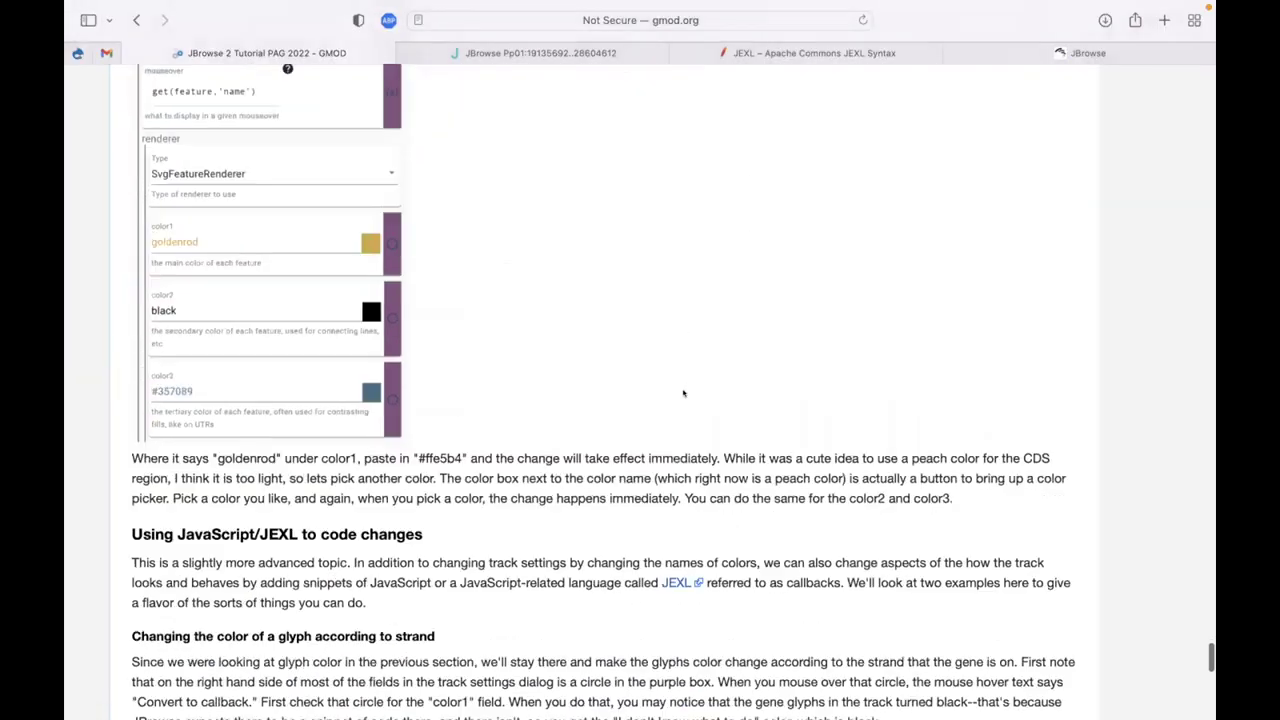
pyautogui.scroll(-2, 684, 393)
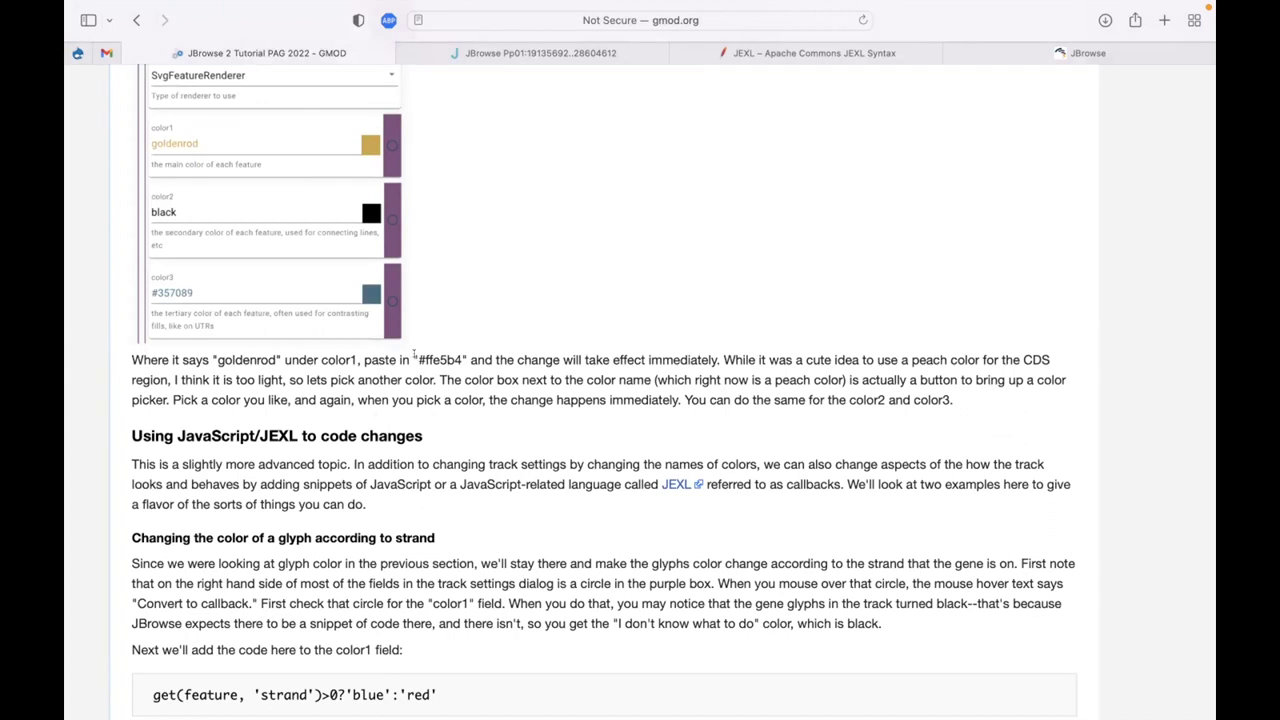
pyautogui.moveTo(415, 355); pyautogui.dragTo(462, 359)
pyautogui.press('super+c')
pyautogui.press('super+Tab')
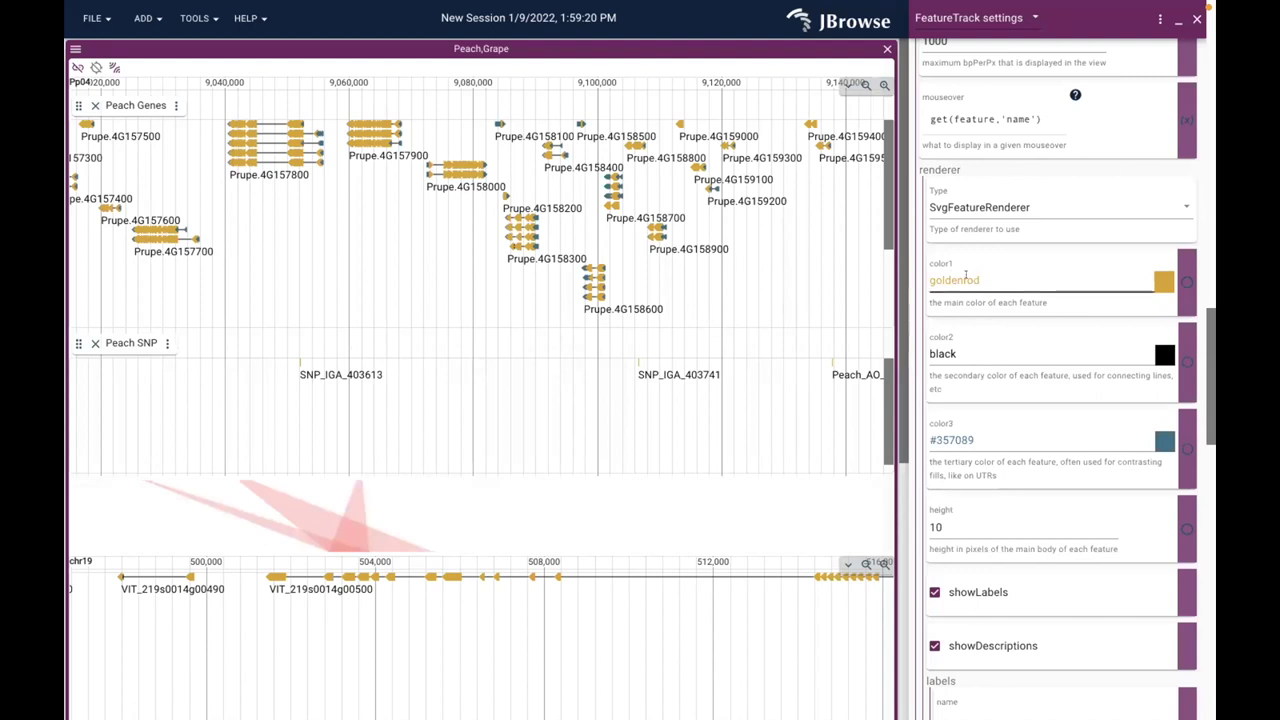
pyautogui.moveTo(978, 280); pyautogui.dragTo(916, 278)
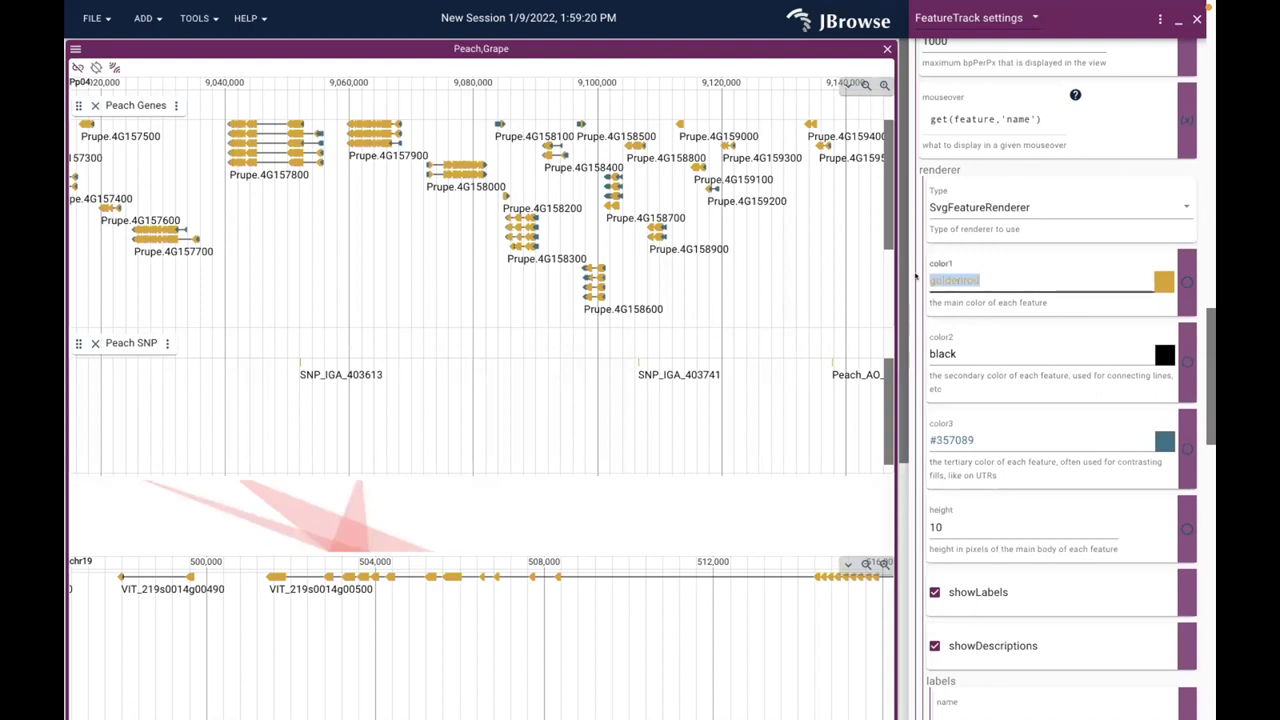
pyautogui.press('super+v')
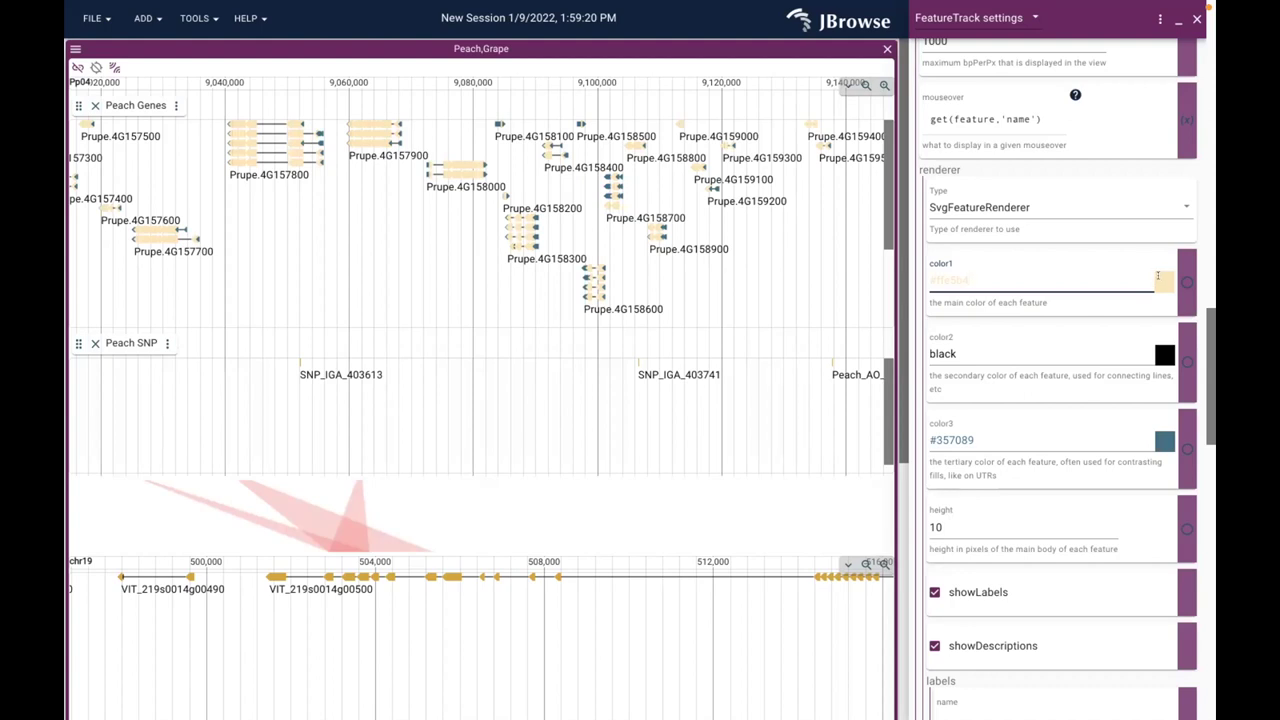
# Choose a blue for color1 with the color picker and adjust its opacity, giving rgba(43,61,227,0.97)
pyautogui.click(1161, 279)
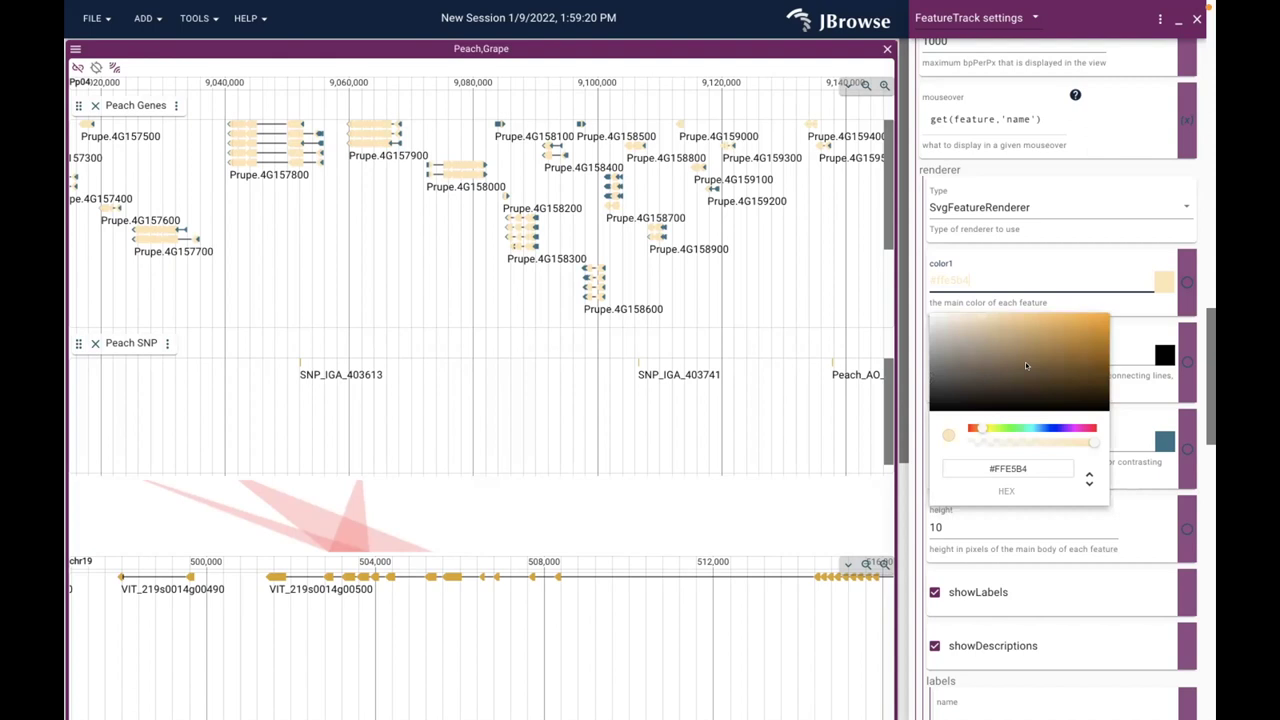
pyautogui.moveTo(980, 428); pyautogui.dragTo(1027, 430)
pyautogui.moveTo(1054, 430); pyautogui.dragTo(1046, 430)
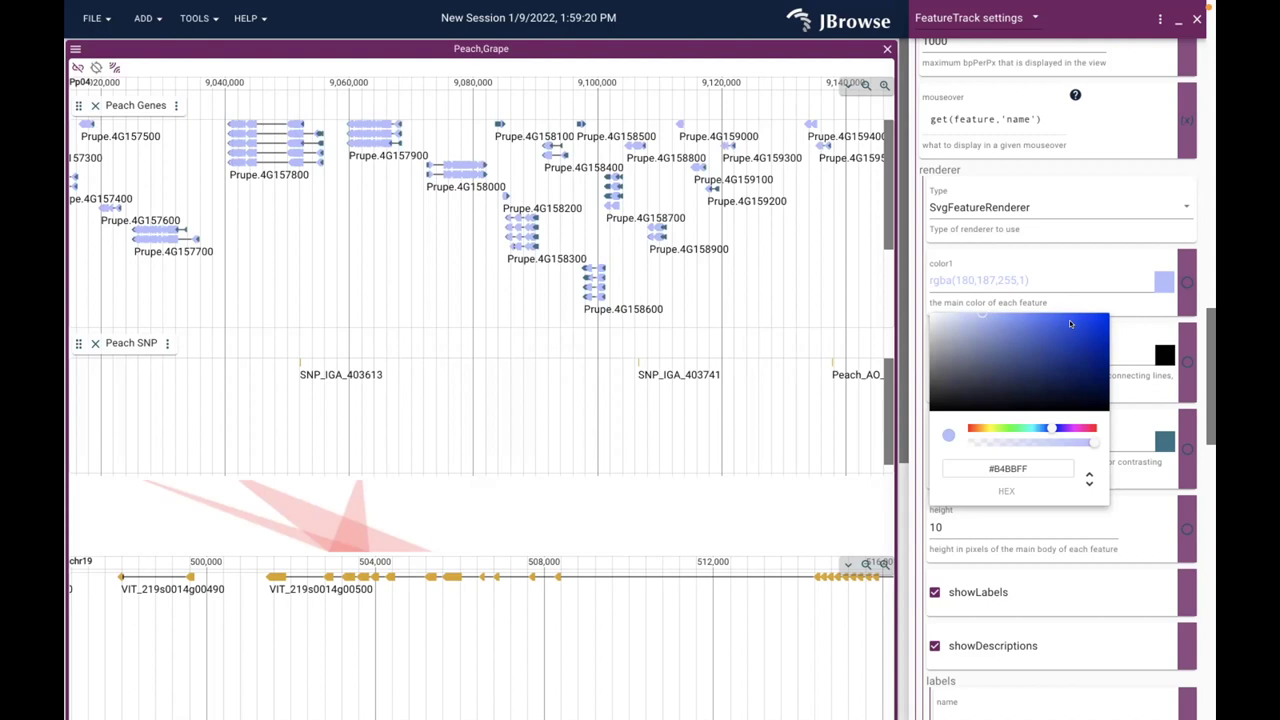
pyautogui.click(1072, 323)
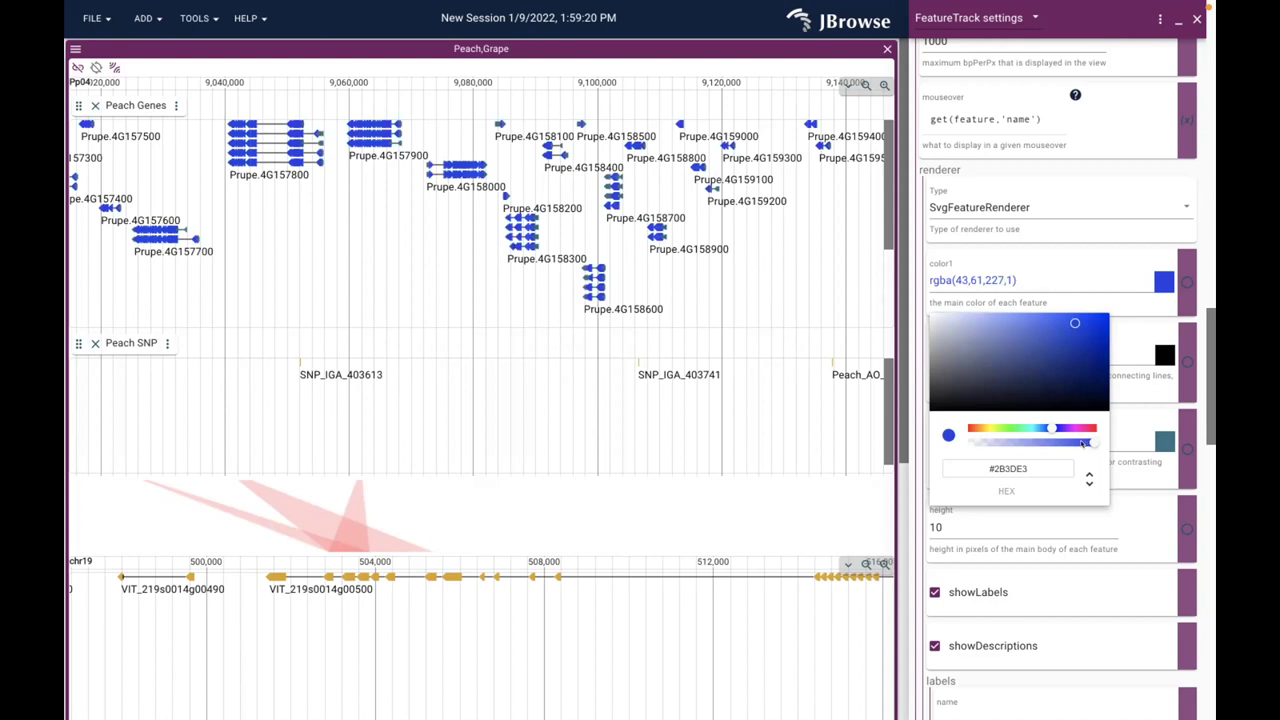
pyautogui.moveTo(1090, 442); pyautogui.dragTo(1034, 443)
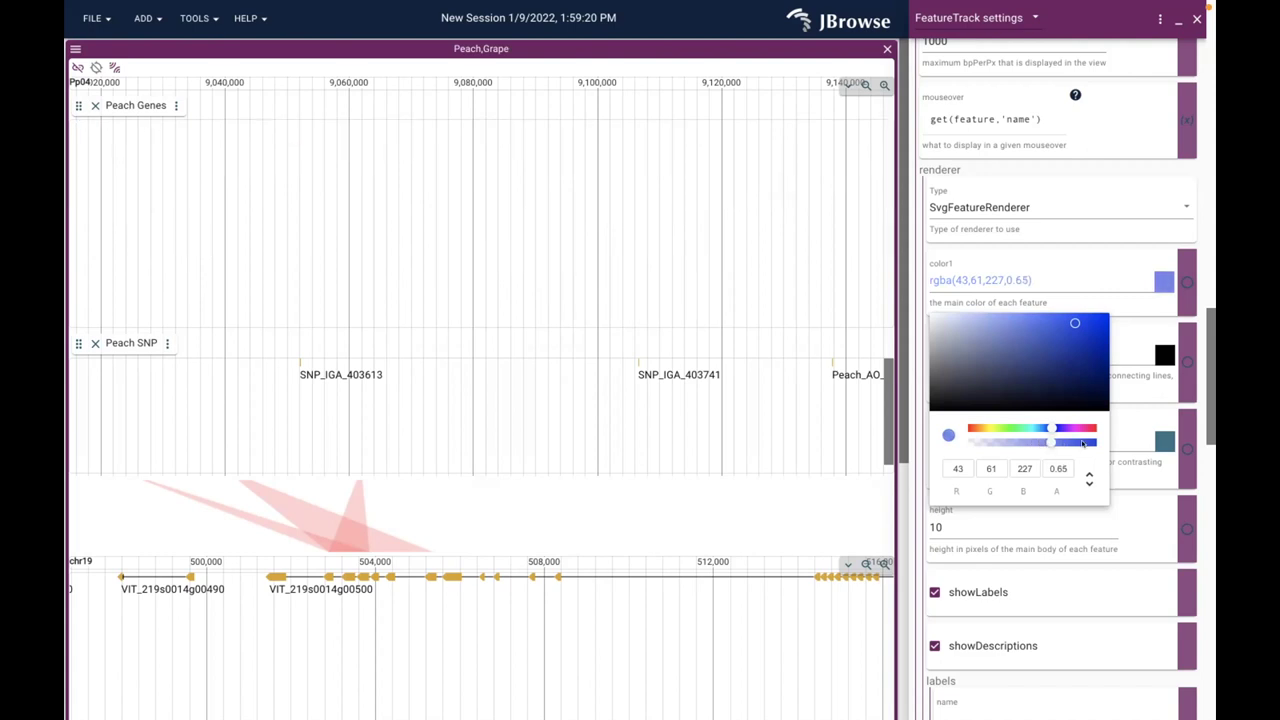
pyautogui.moveTo(1035, 443); pyautogui.dragTo(1090, 442)
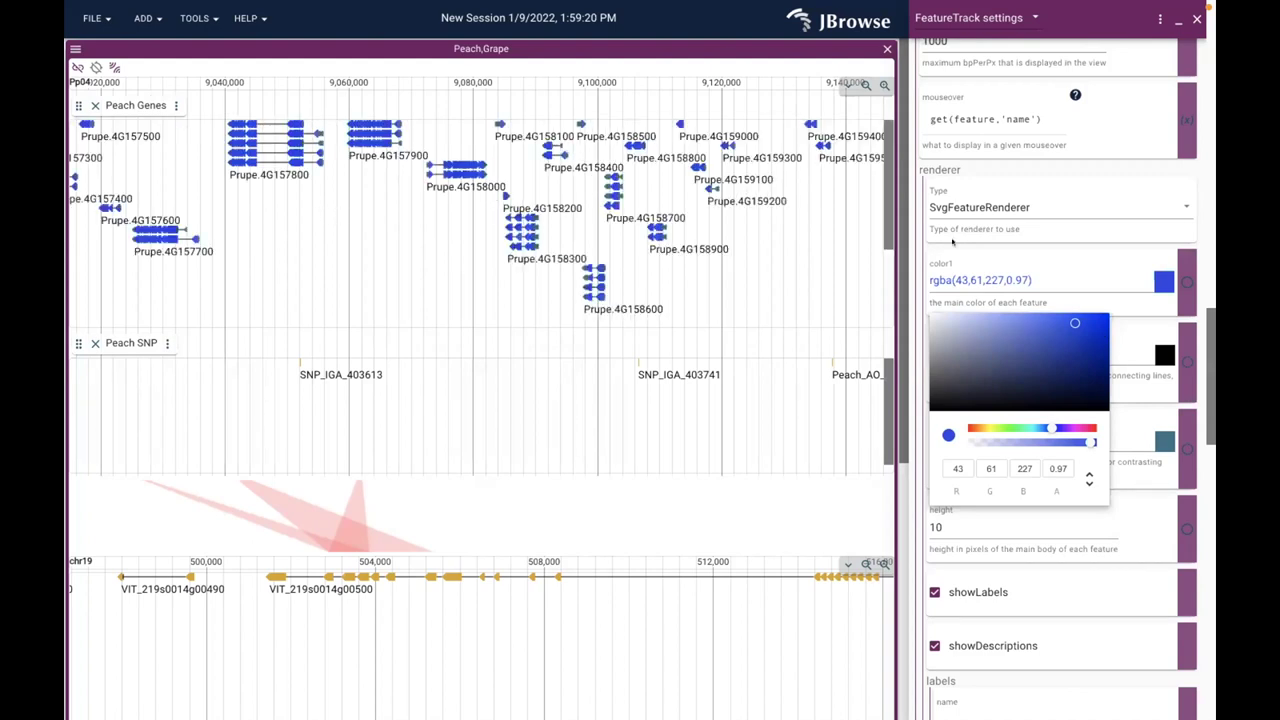
pyautogui.click(1150, 404)
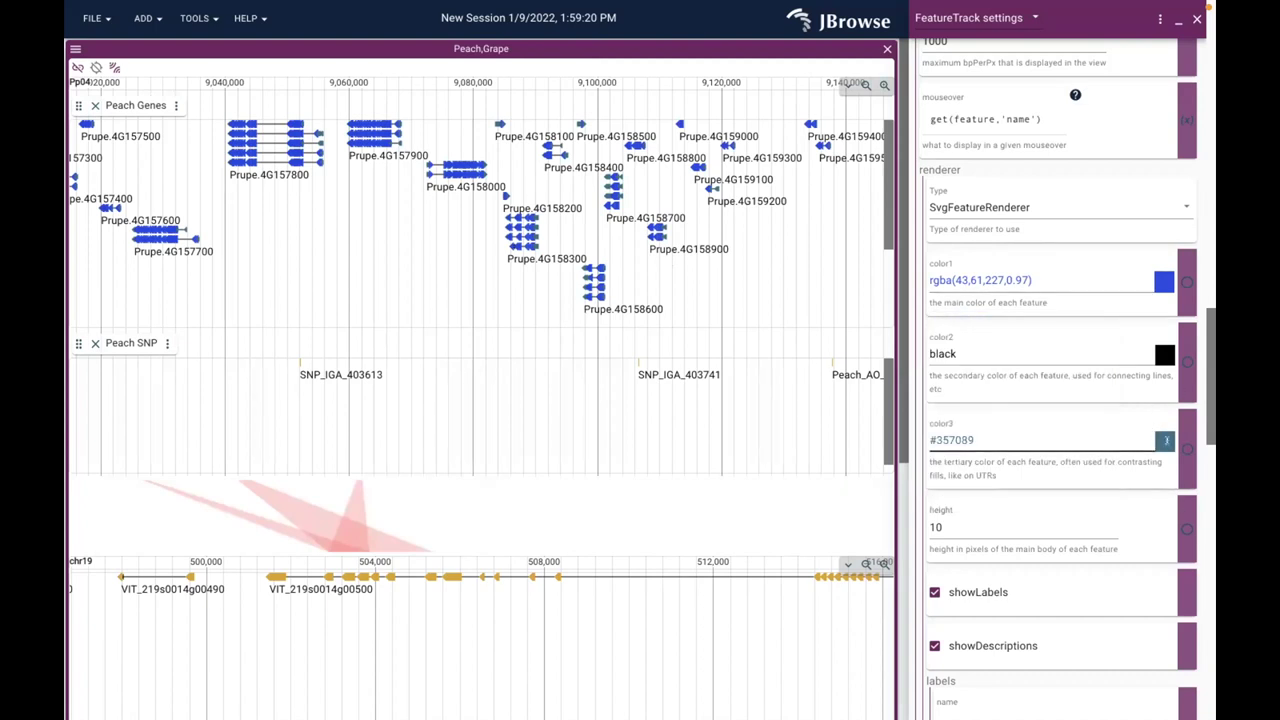
# Change color3 to a light pinkish purple, rgba(208,132,199,1), with the color picker
pyautogui.click(1165, 440)
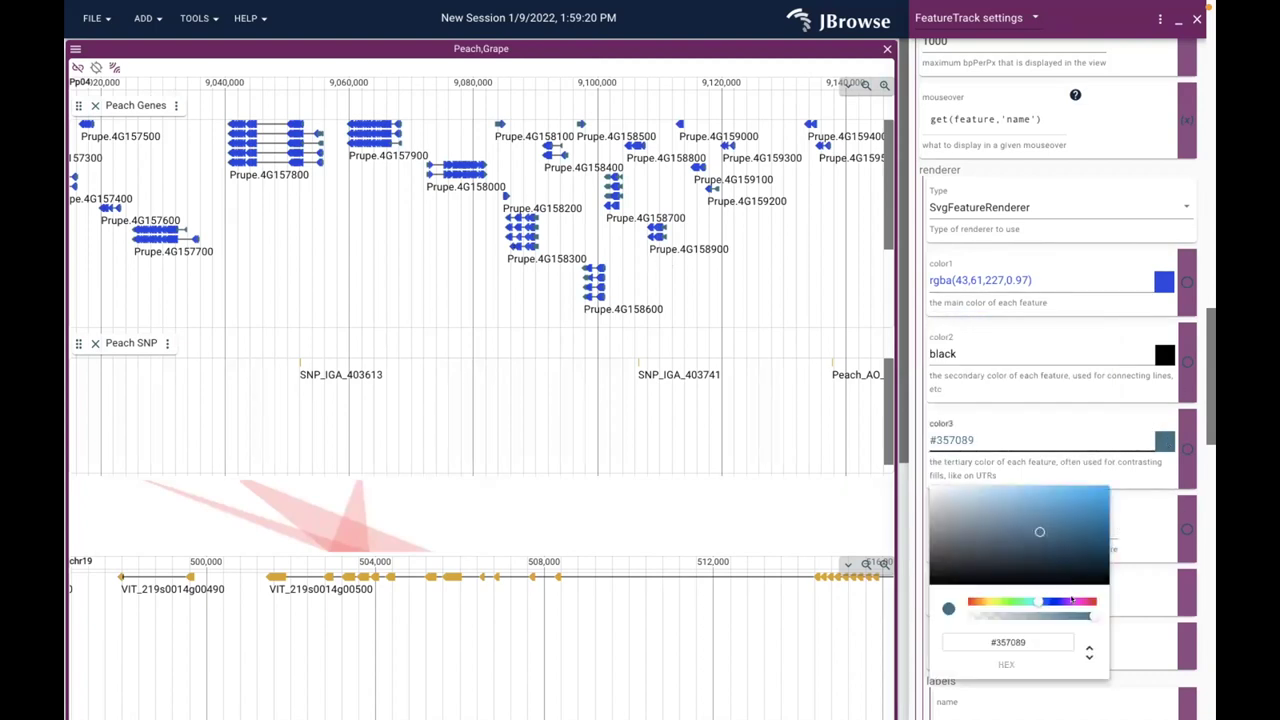
pyautogui.click(1071, 600)
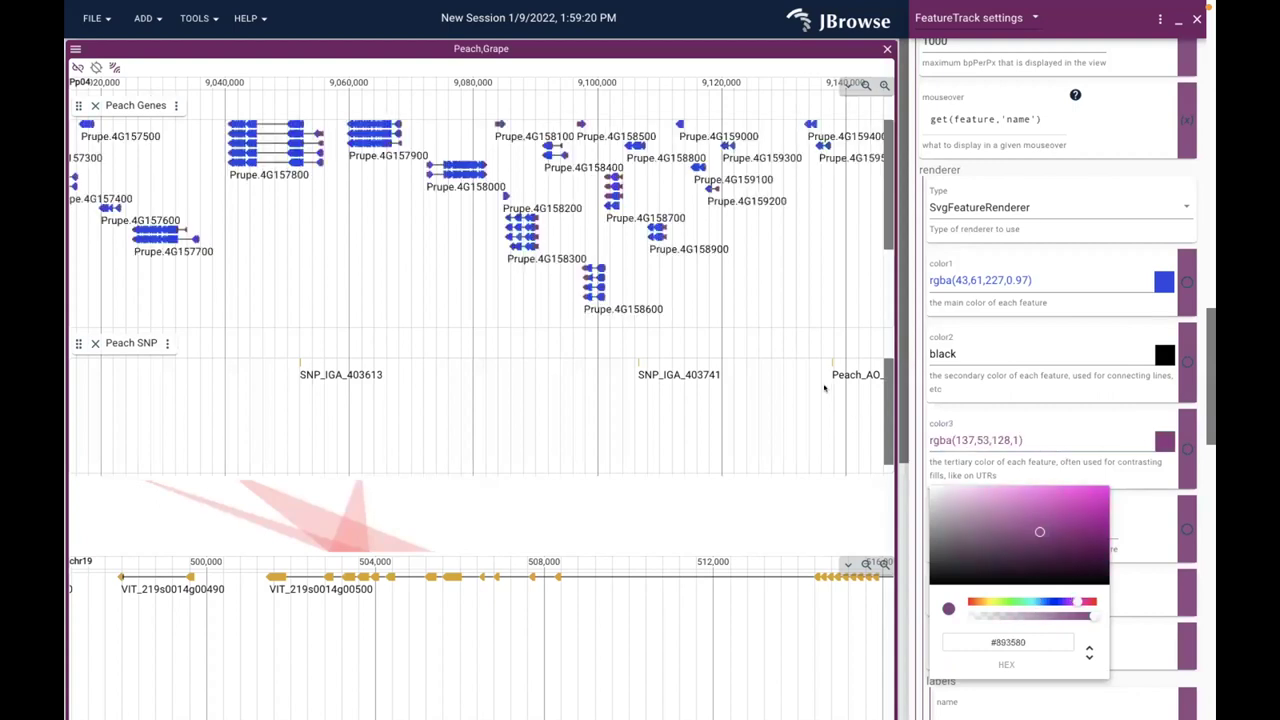
pyautogui.moveTo(1026, 521); pyautogui.dragTo(993, 504)
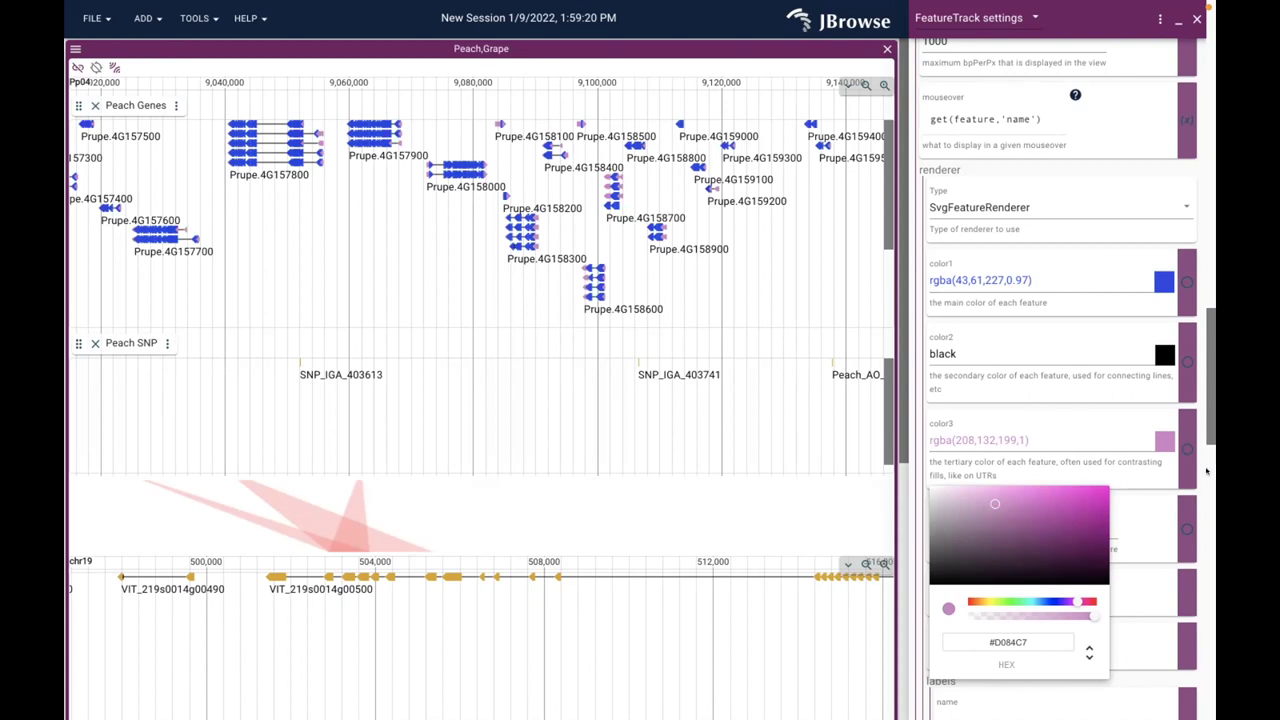
pyautogui.click(1103, 494)
# Switch from JBrowse to the JBrowse 2 tutorial page in Safari
pyautogui.press('super+Tab')
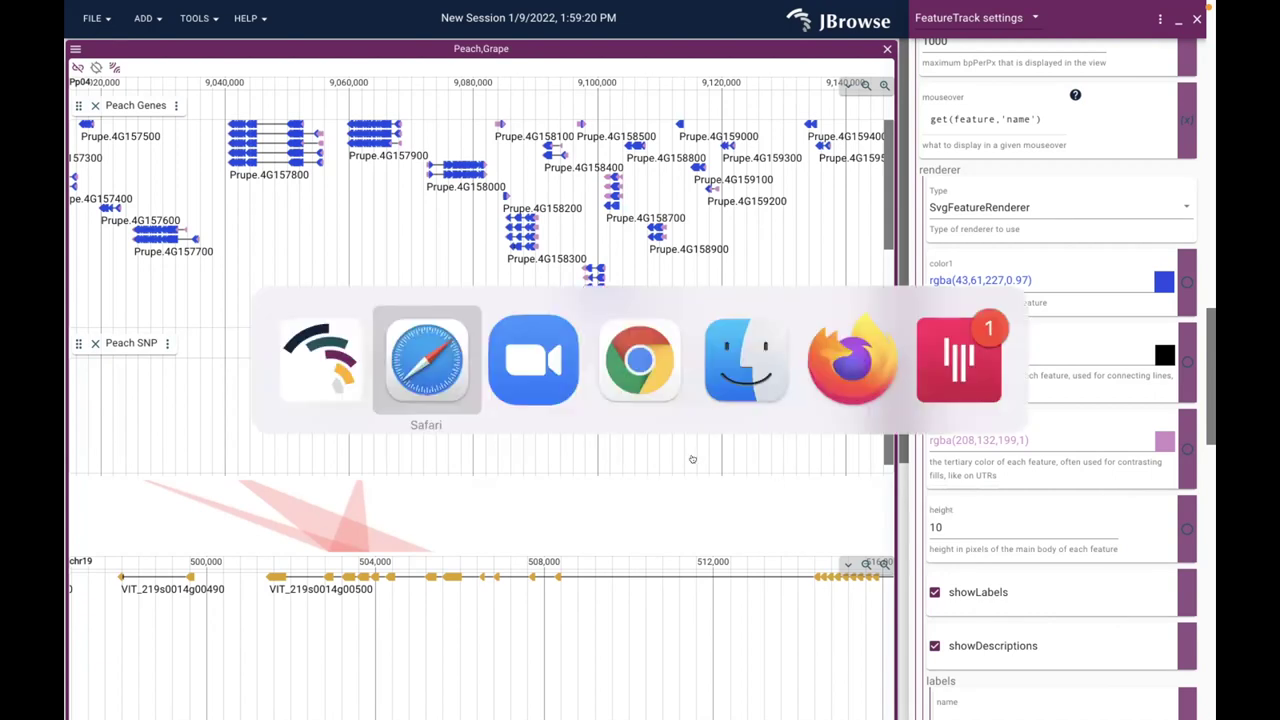
pyautogui.click(646, 383)
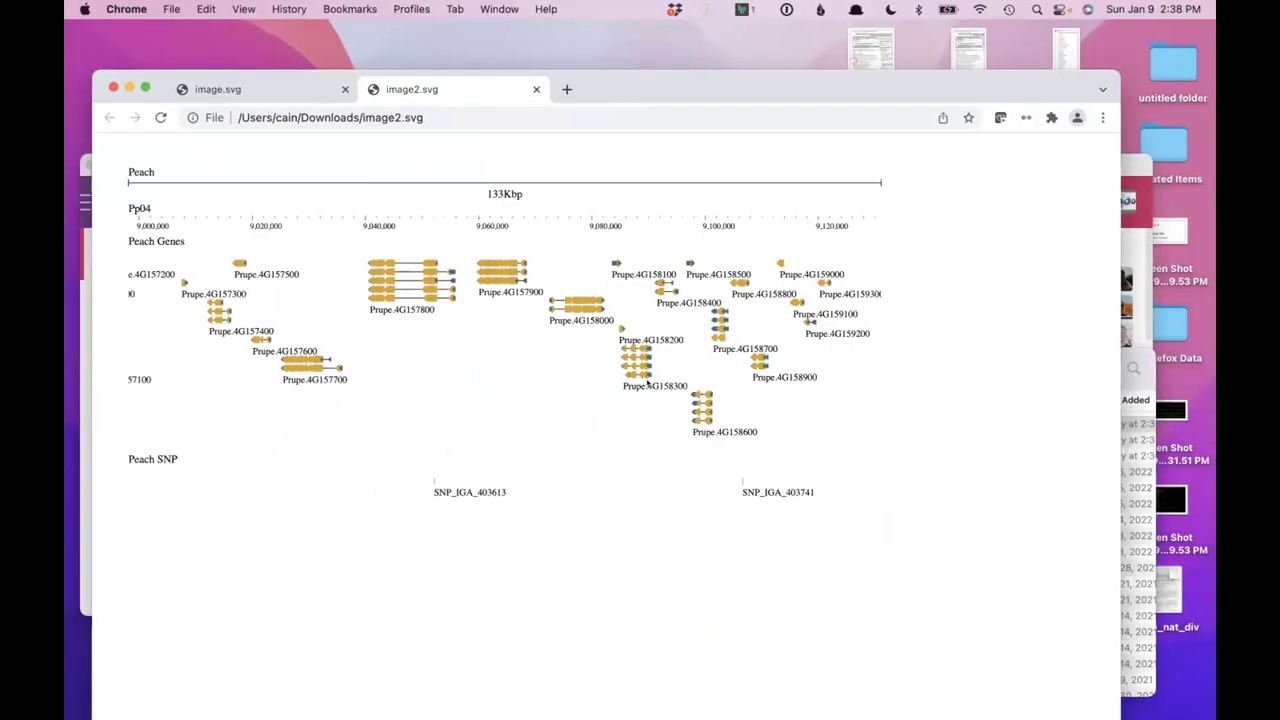
pyautogui.press('super+Tab')
pyautogui.press('super+Tab')
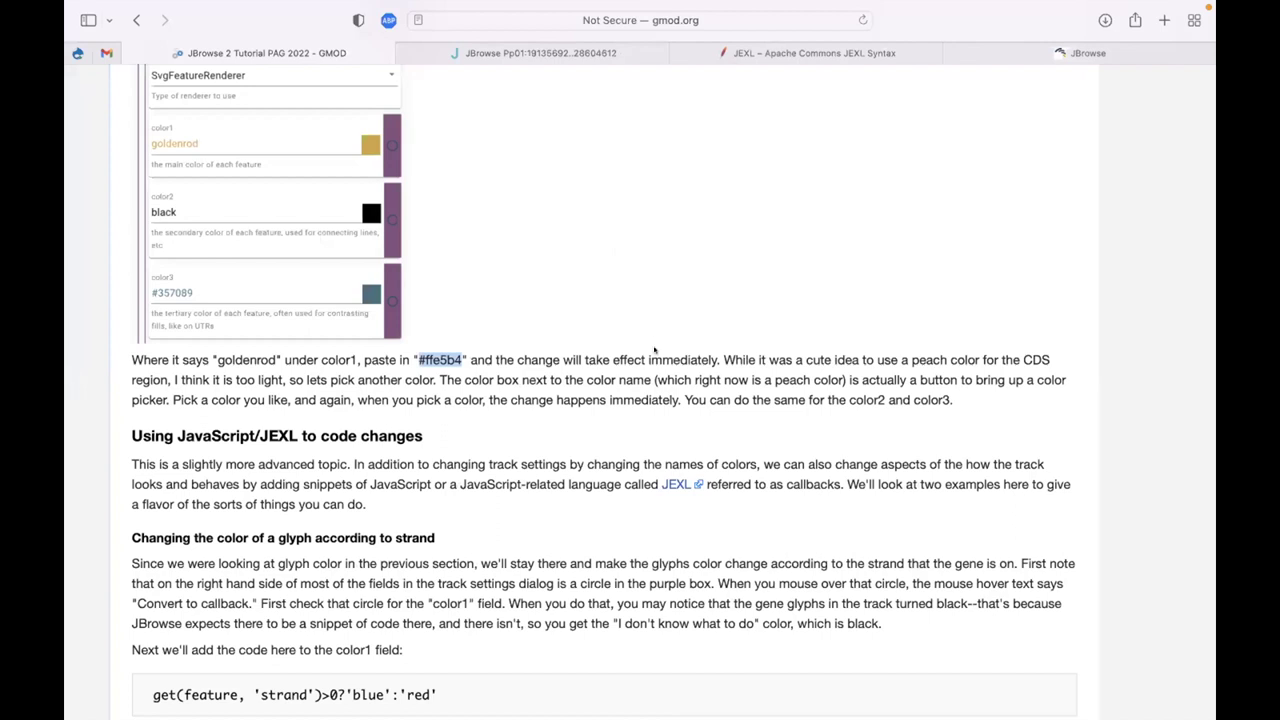
pyautogui.press('super+Tab')
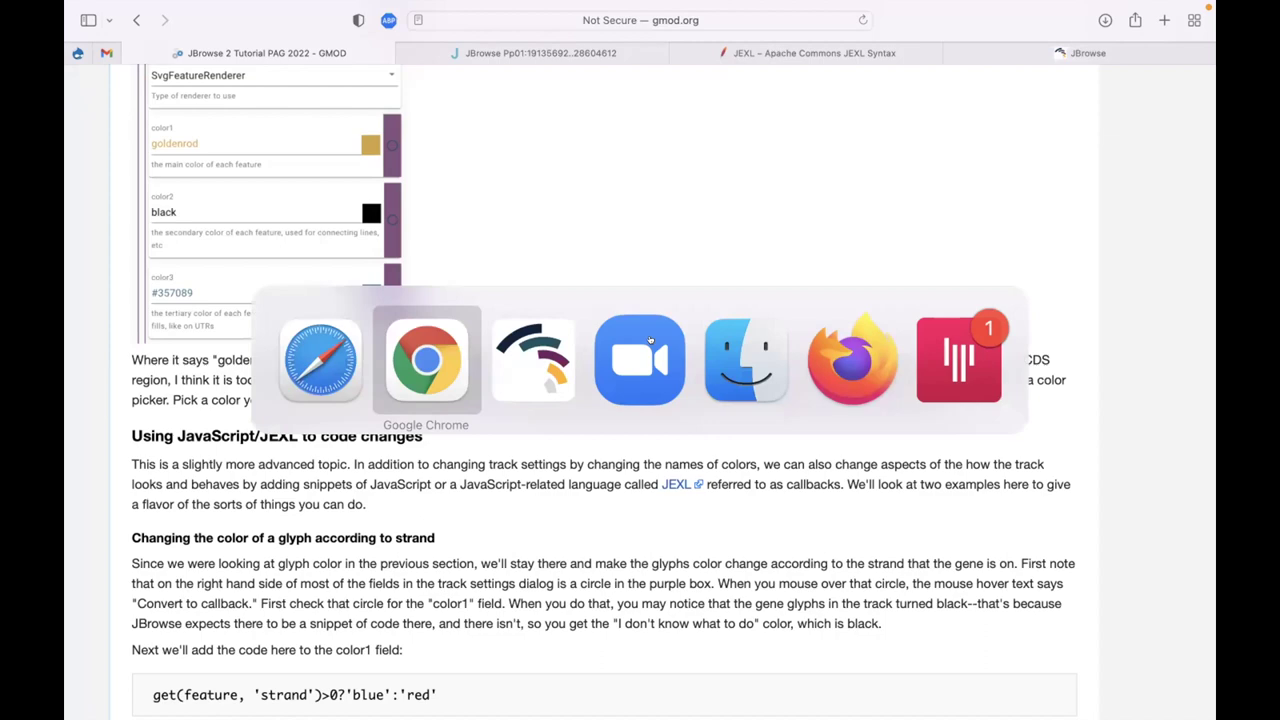
pyautogui.press('super+Tab')
pyautogui.press('super+Tab')
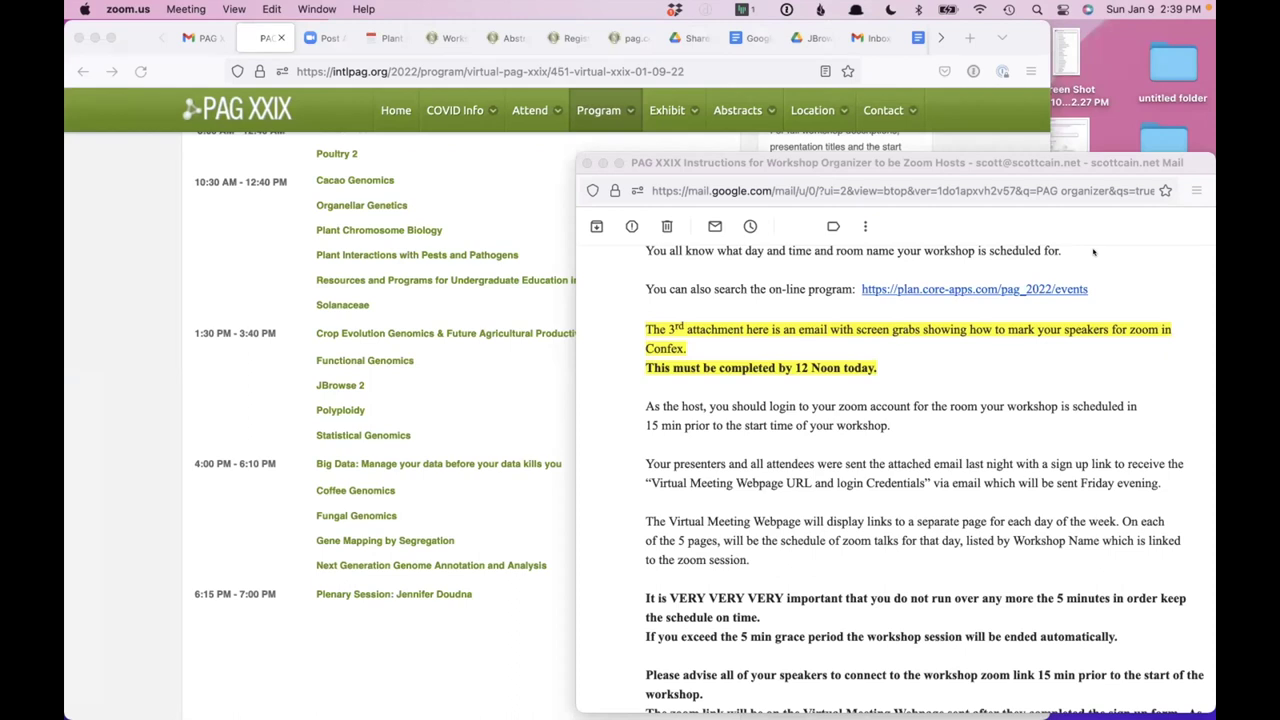
pyautogui.press('super+Tab')
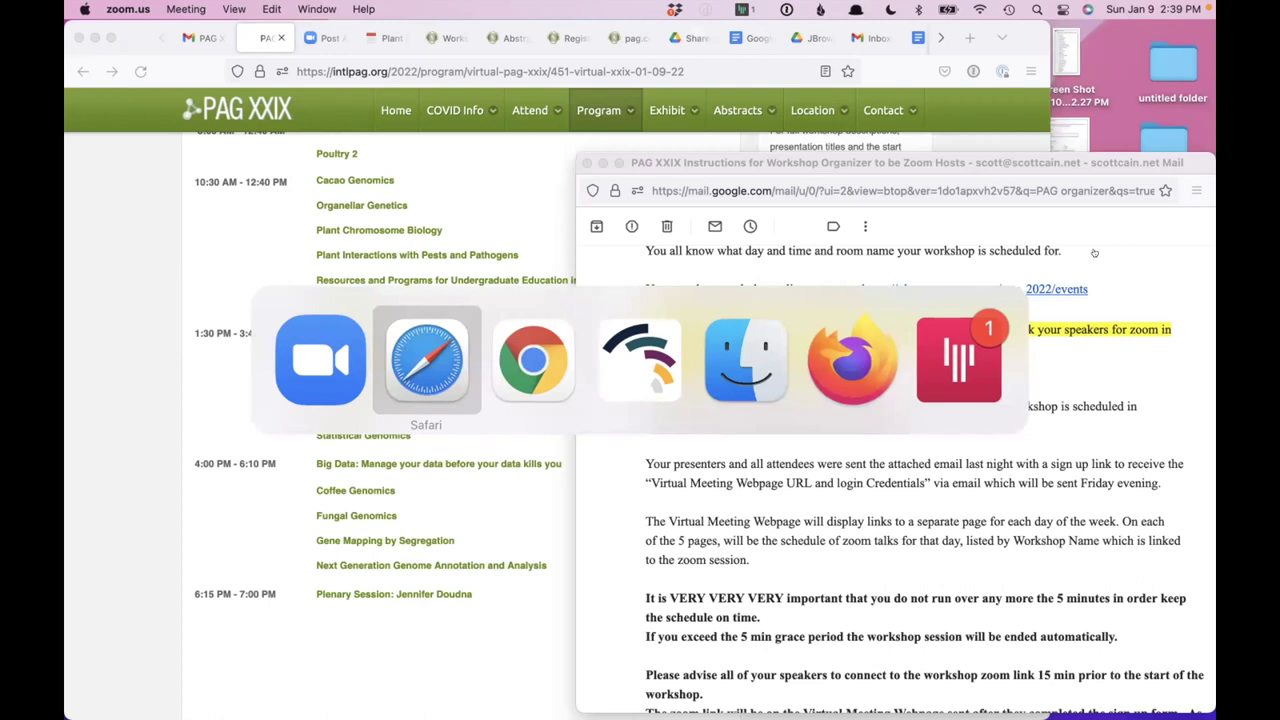
pyautogui.press('super+Tab')
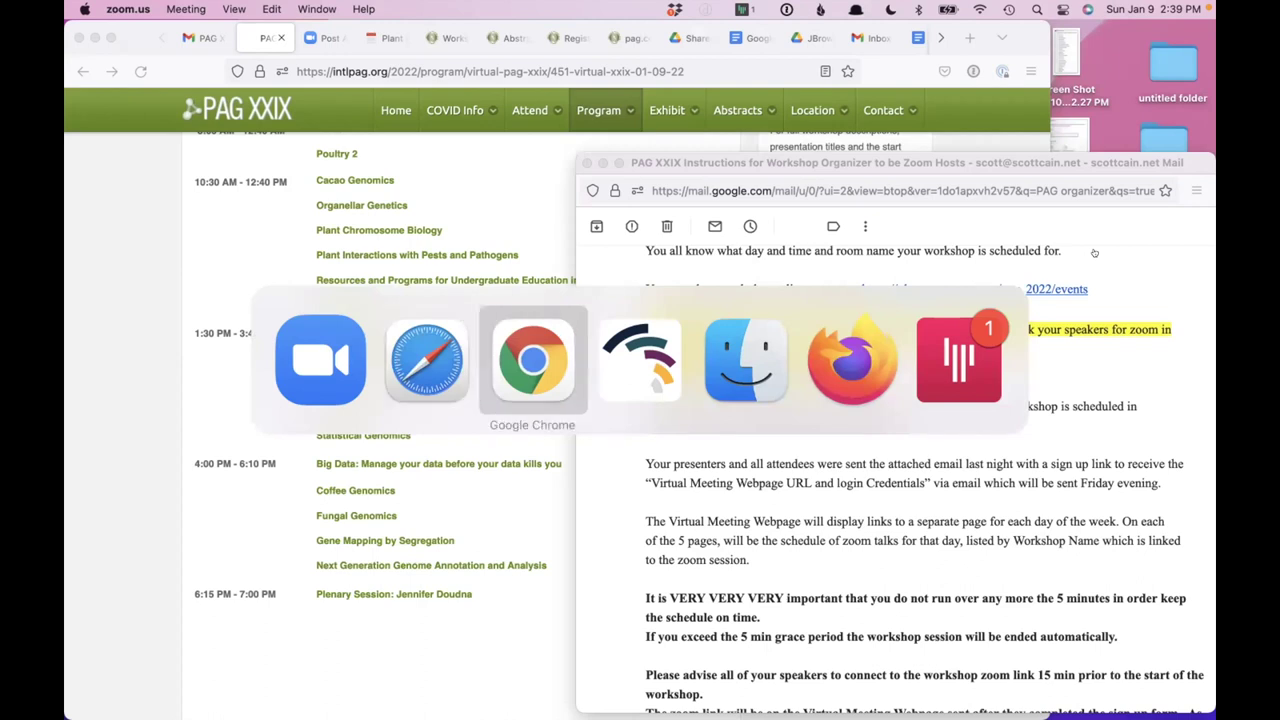
pyautogui.press('super+Tab')
pyautogui.press('super+Tab')
pyautogui.press('super+Tab')
pyautogui.press('super+Tab')
pyautogui.press('super+Tab')
pyautogui.press('super+Tab')
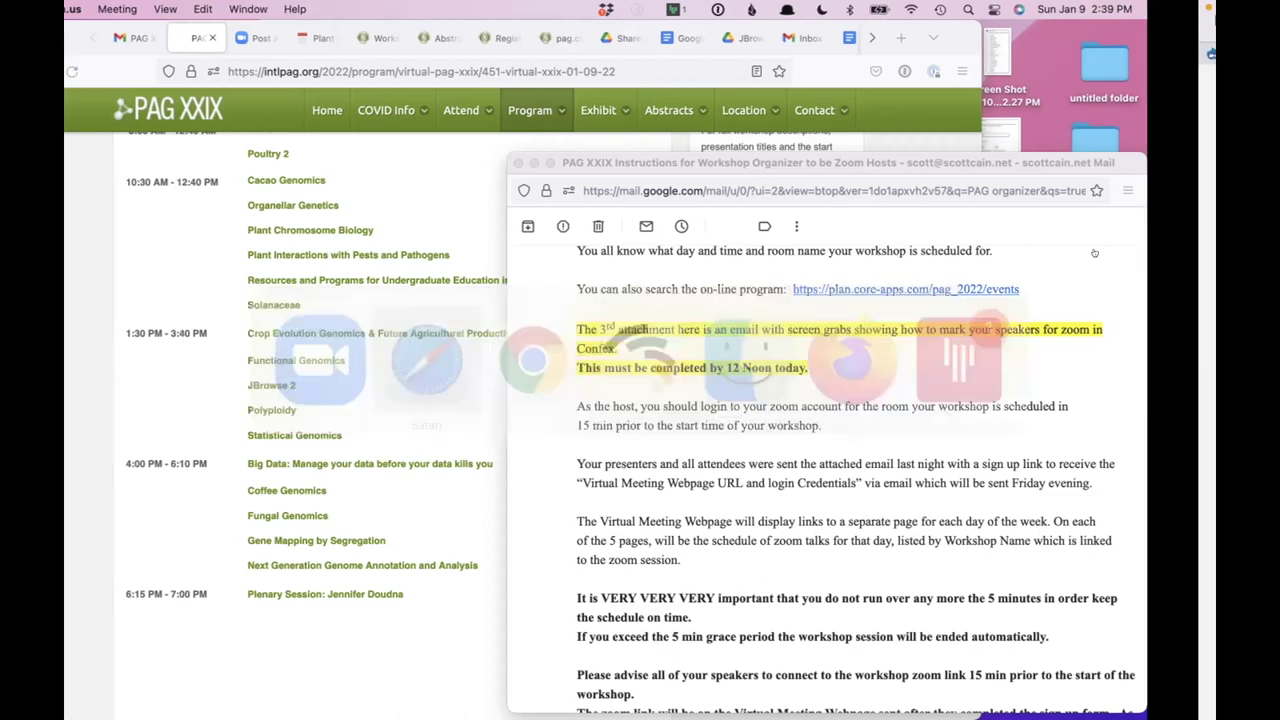
# Read the tutorial section on changing a glyph's color according to strand, including its color1 callback code
pyautogui.scroll(-5, 666, 352)
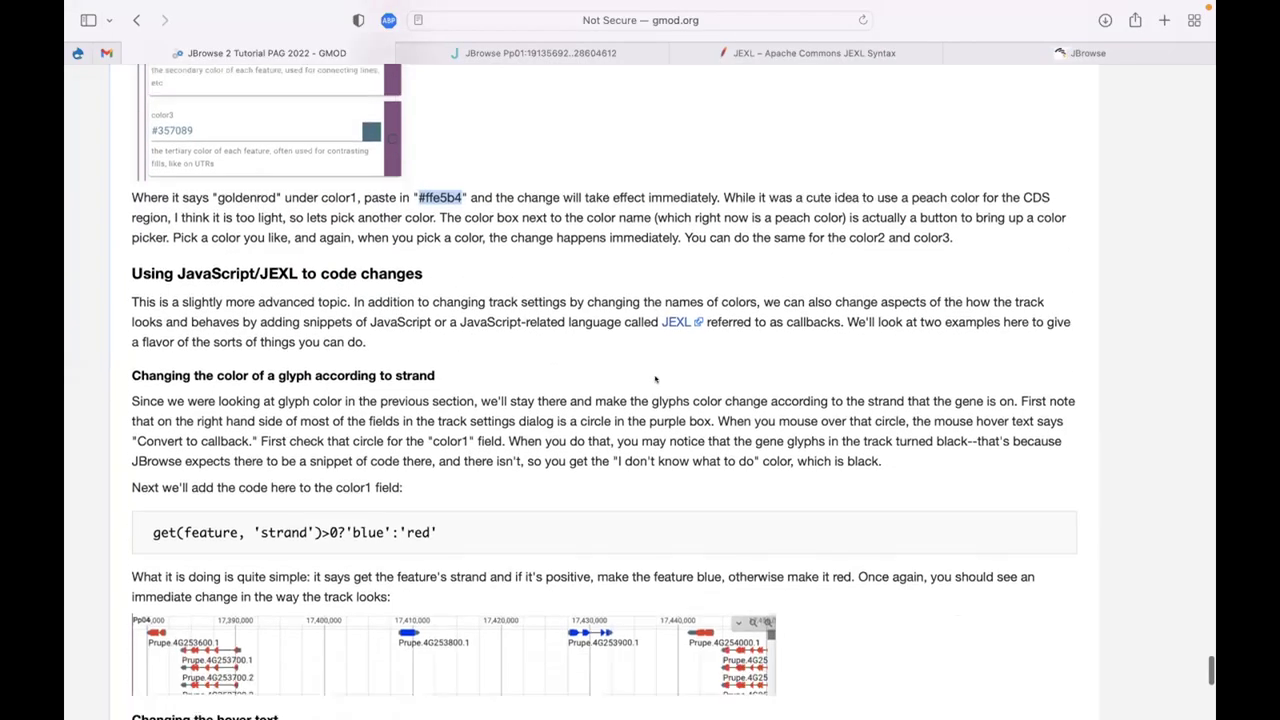
pyautogui.scroll(-1, 654, 378)
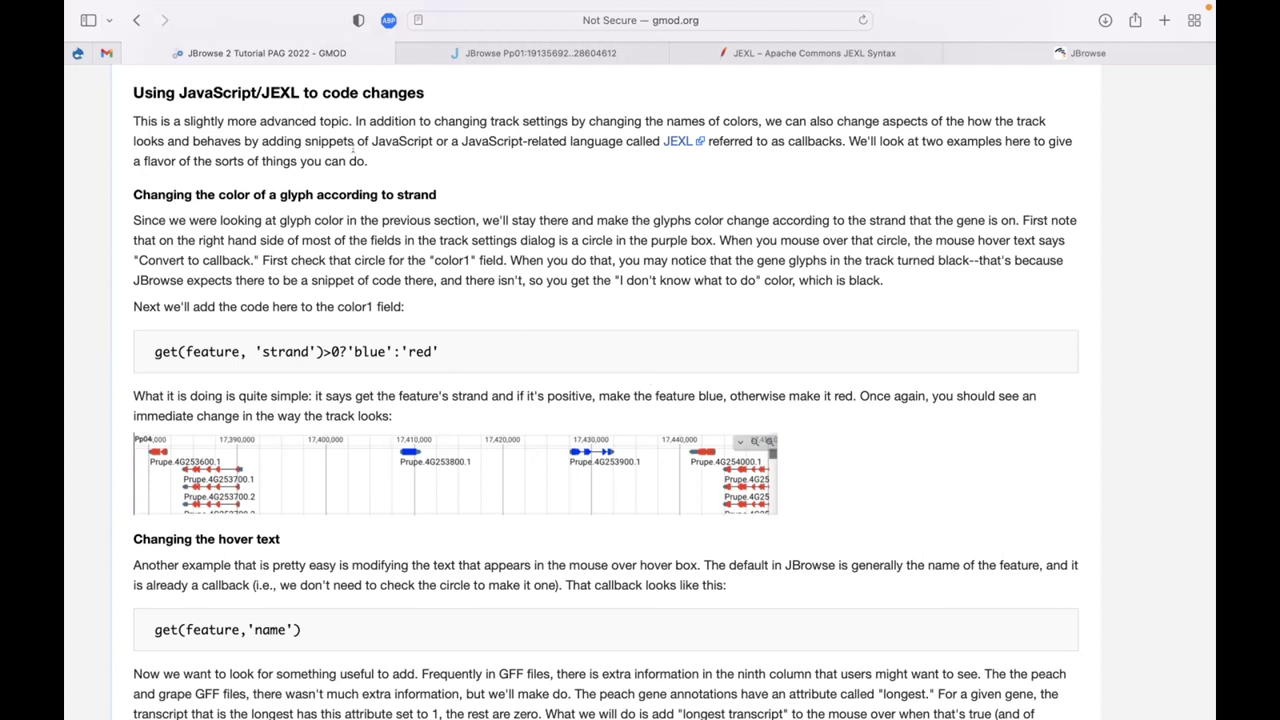
pyautogui.moveTo(130, 187); pyautogui.dragTo(465, 190)
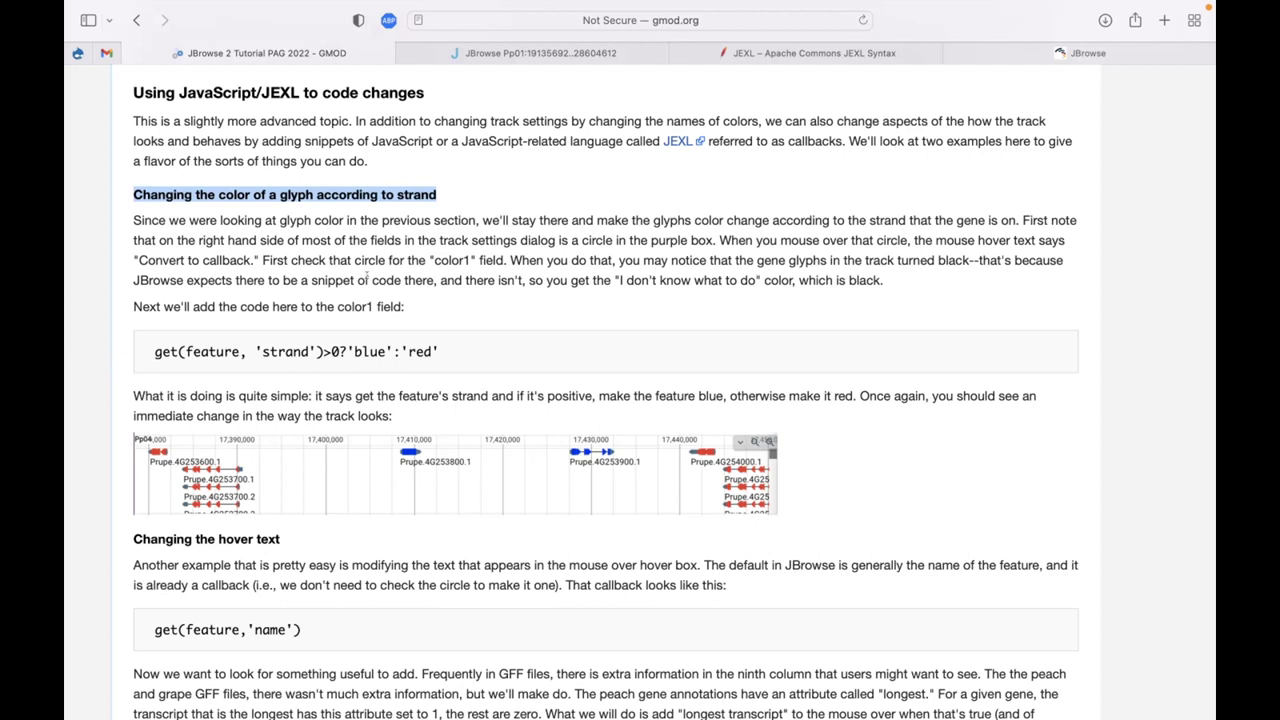
pyautogui.moveTo(337, 306); pyautogui.dragTo(373, 306)
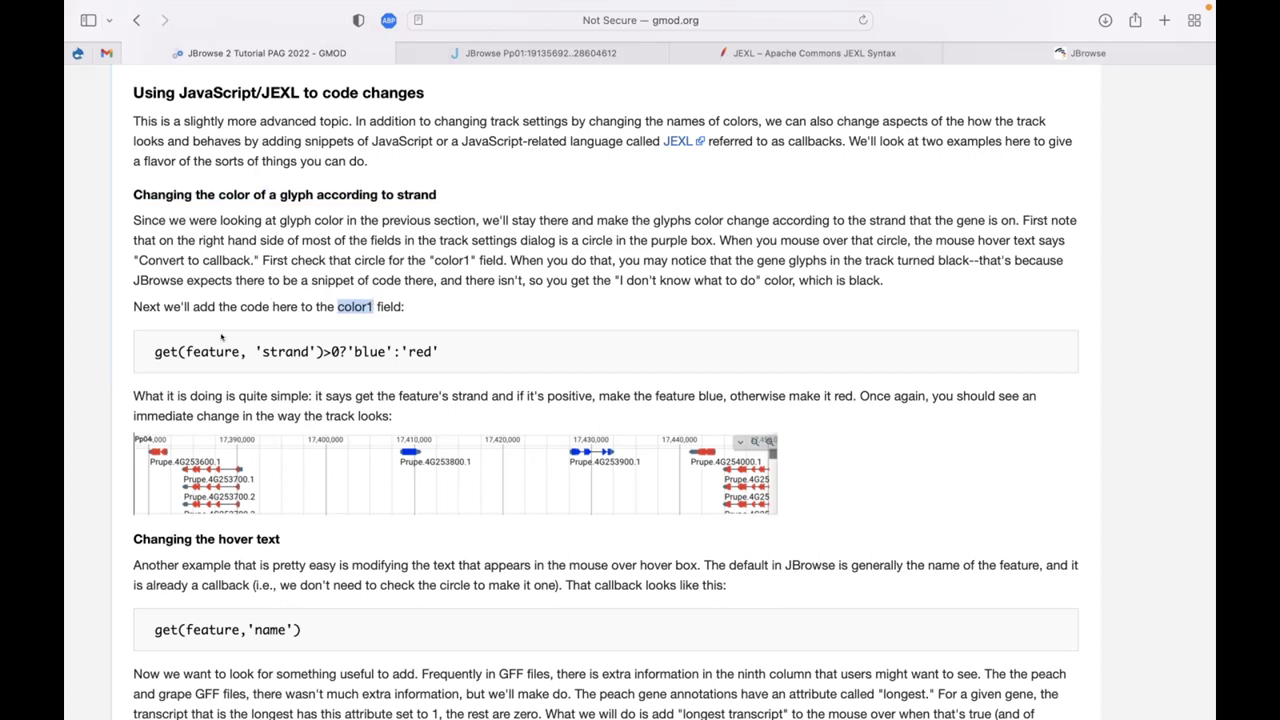
pyautogui.moveTo(148, 350); pyautogui.dragTo(464, 352)
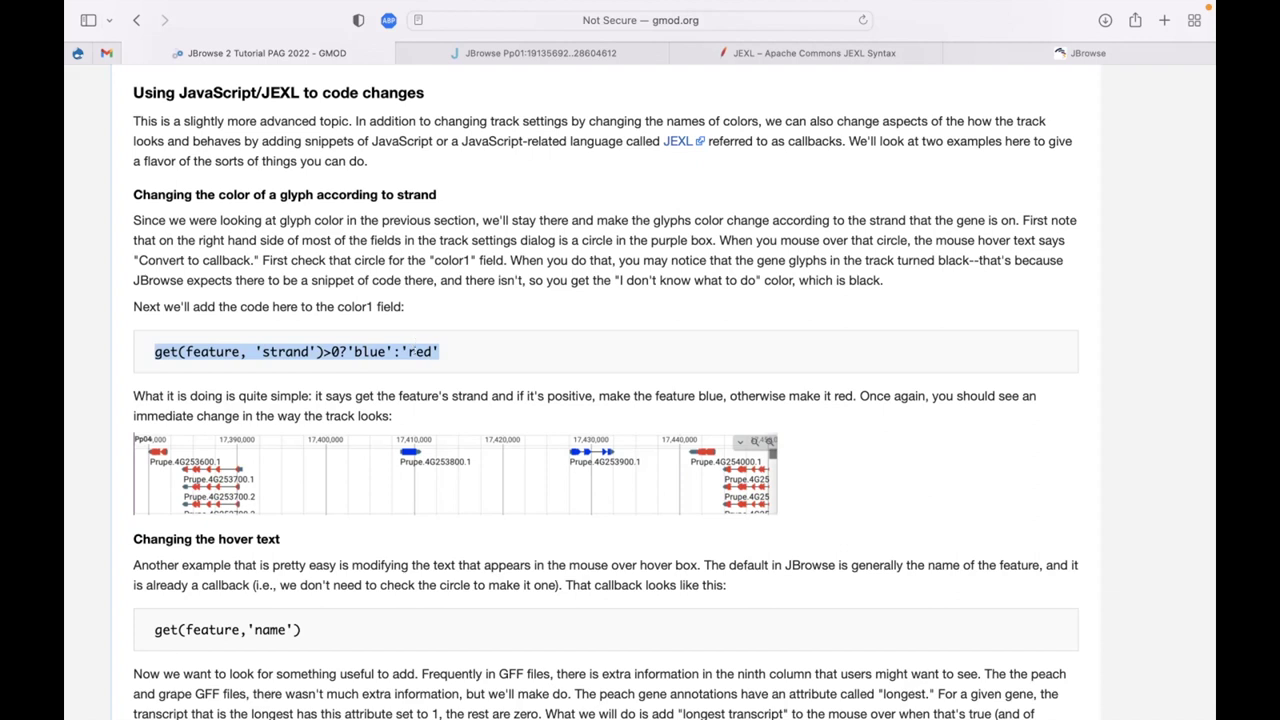
pyautogui.click(358, 351)
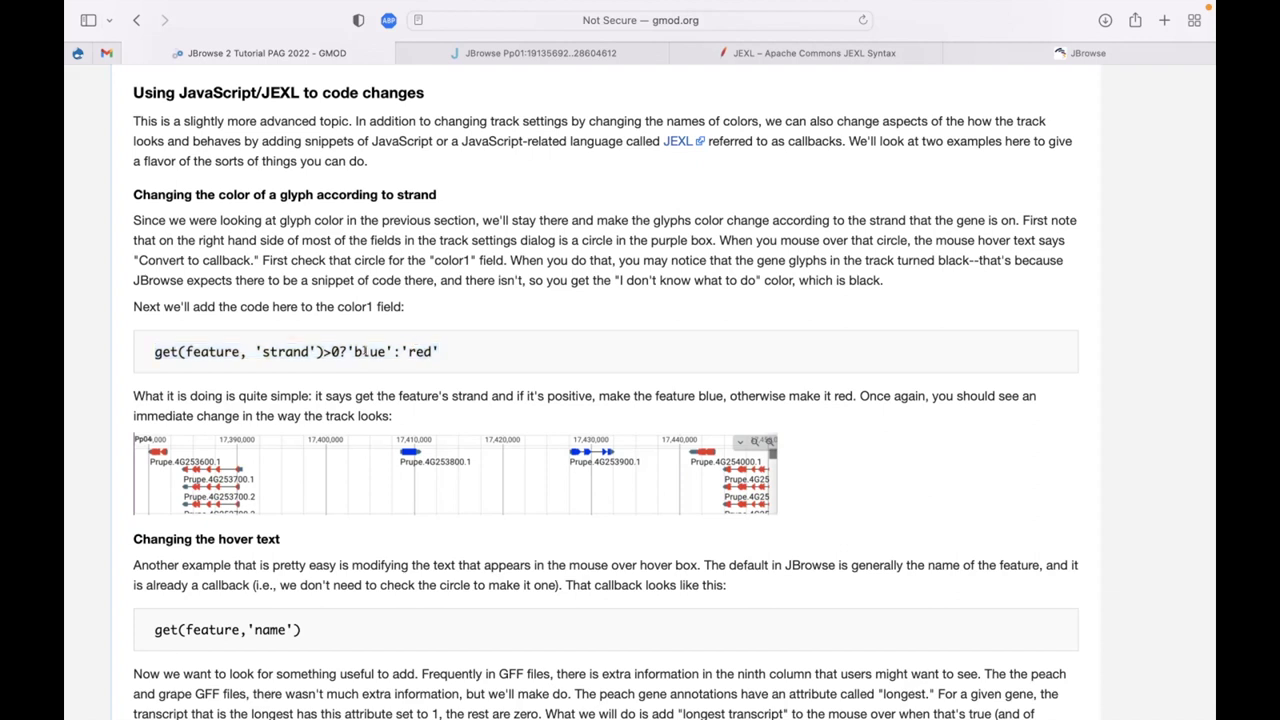
# Copy the code get(feature, 'strand')>0?'blue':'red' from the tutorial and return to the Peach Genes color1 setting in JBrowse
pyautogui.moveTo(148, 351); pyautogui.dragTo(440, 344)
pyautogui.hotkey('ctrl', 'c')
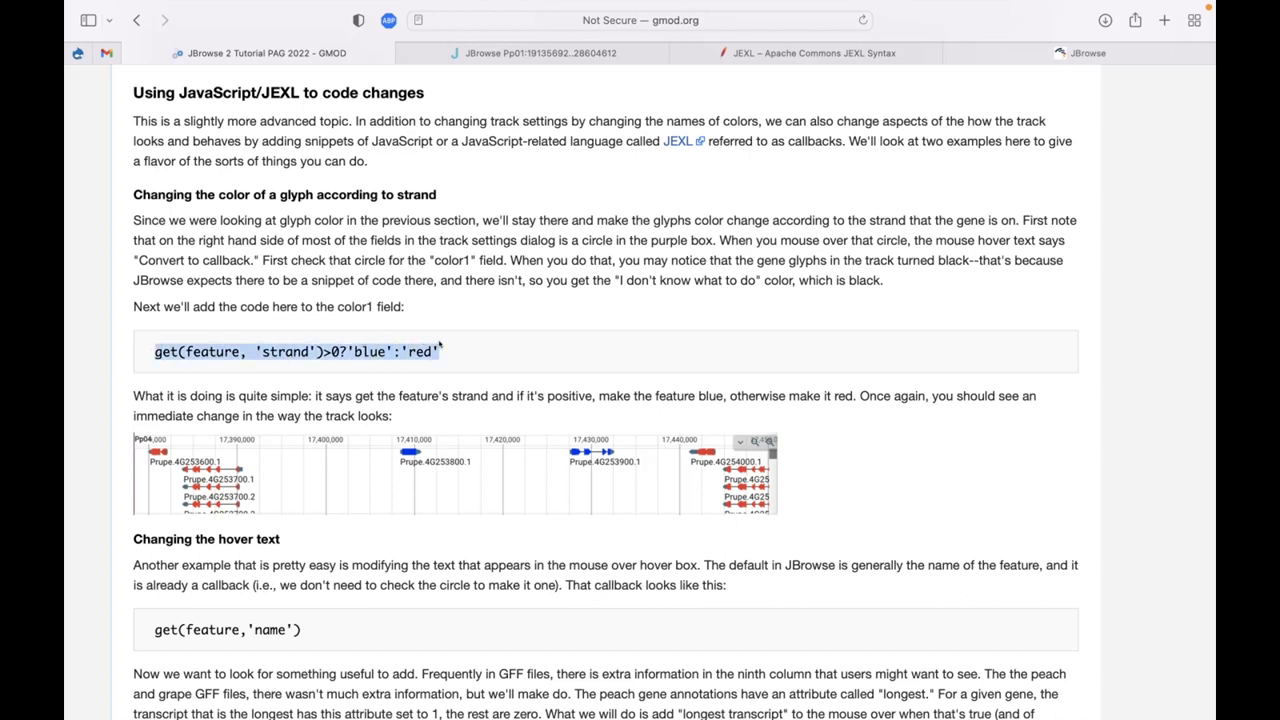
pyautogui.press('super+Tab')
pyautogui.press('super+Tab')
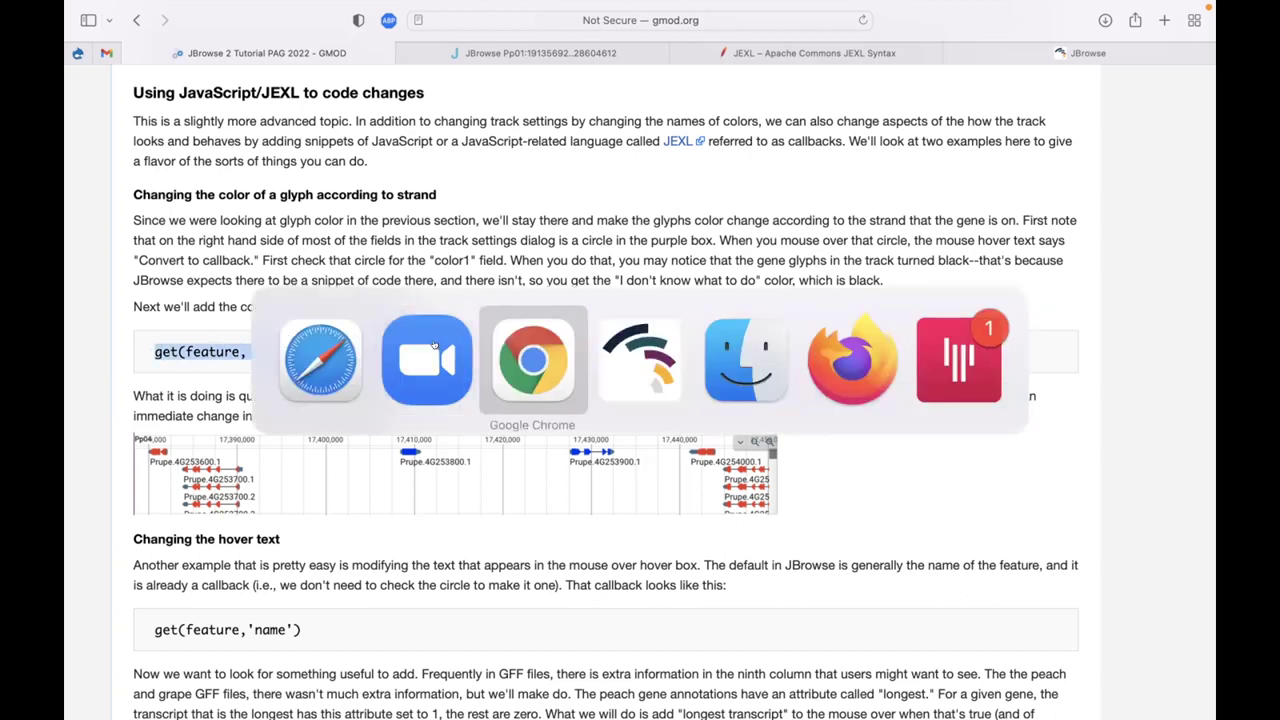
pyautogui.press('super+Tab')
pyautogui.click(1143, 274)
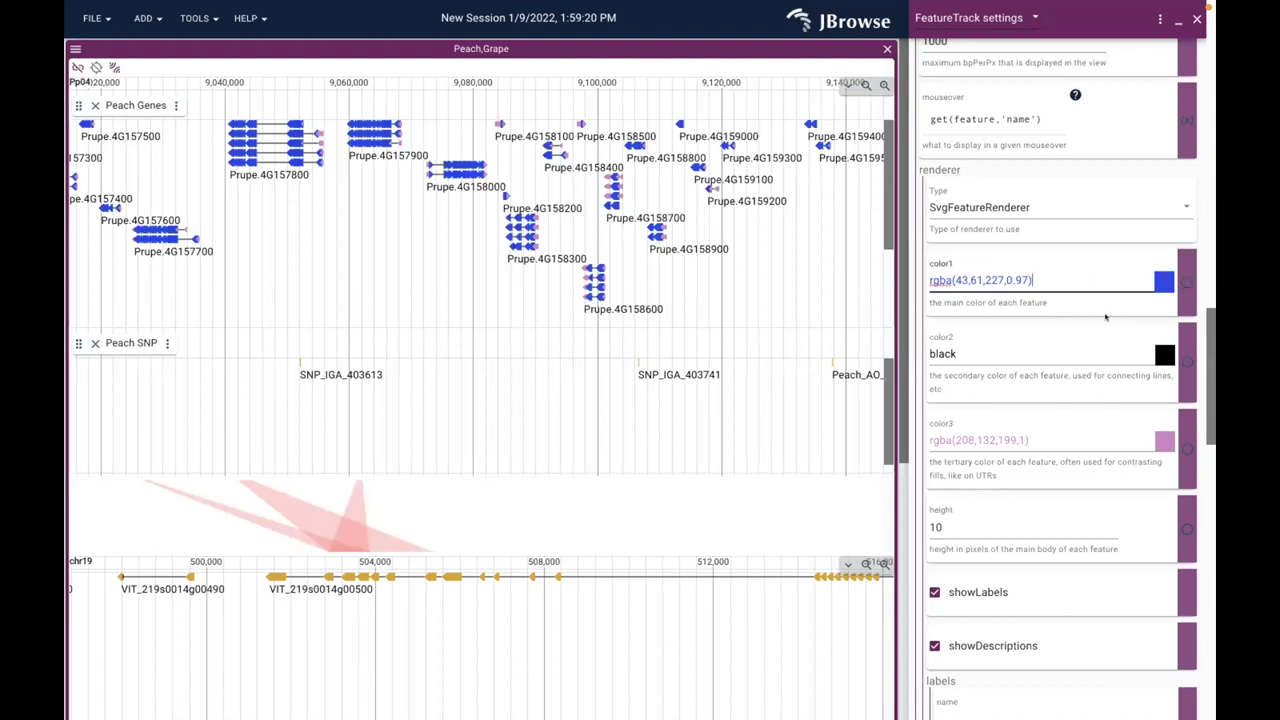
# Recheck the strand coloring instructions in the Safari tutorial and return to the track settings in JBrowse
pyautogui.press('super+Tab')
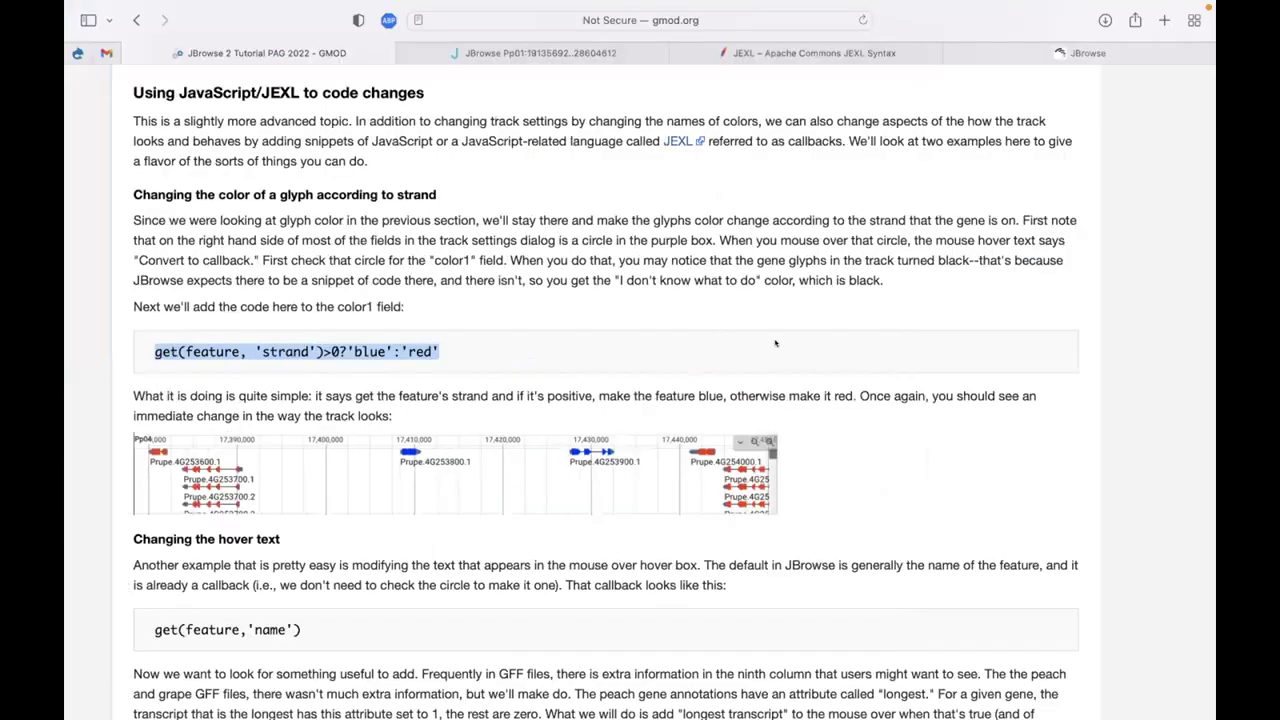
pyautogui.scroll(-5, 782, 343)
pyautogui.scroll(3, 782, 343)
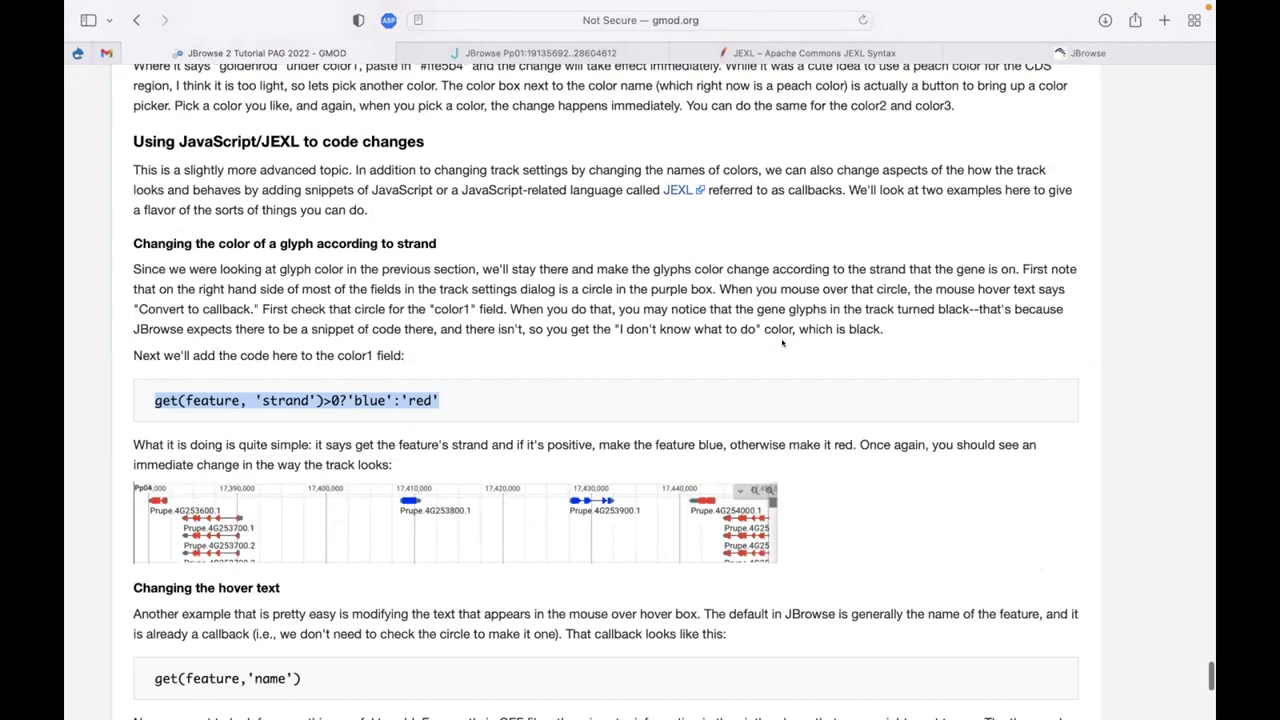
pyautogui.press('super+Tab')
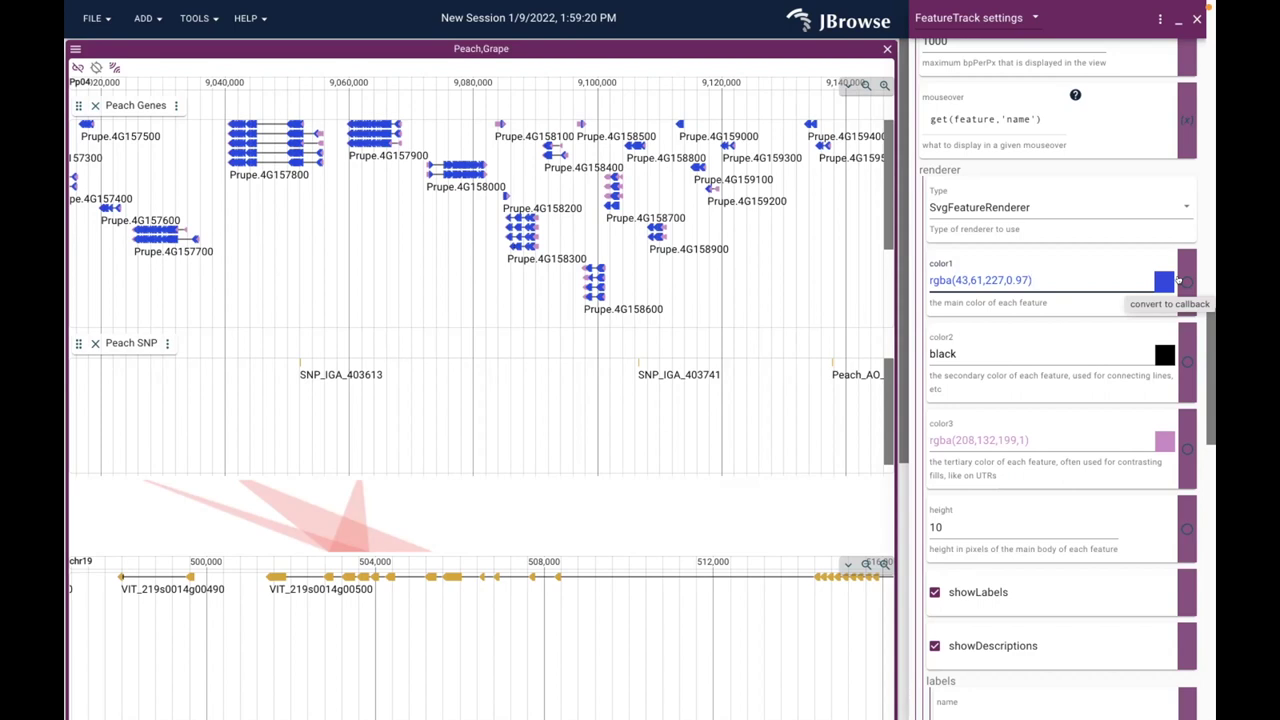
# Convert color1 to a callback and replace its content with the copied expression get(feature, 'strand')>0?'blue':'red'
pyautogui.click(1179, 281)
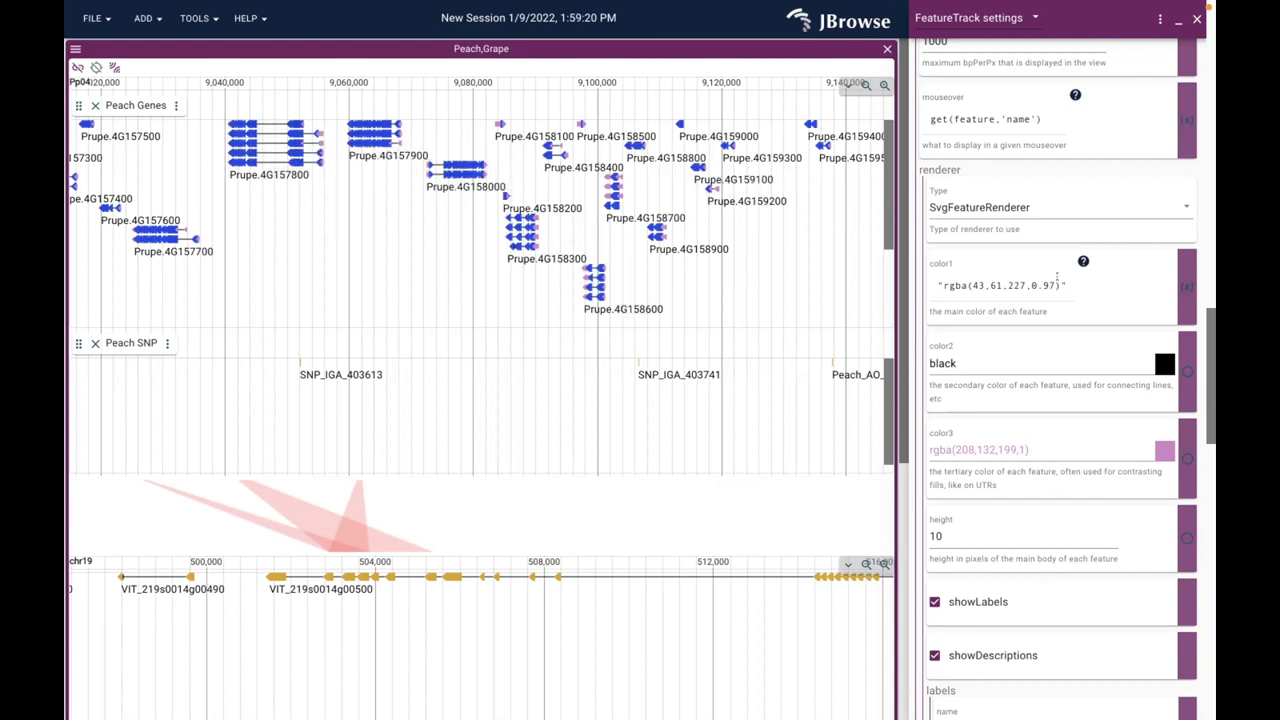
pyautogui.click(1066, 283)
pyautogui.moveTo(1066, 283); pyautogui.dragTo(929, 282)
pyautogui.press('BackSpace')
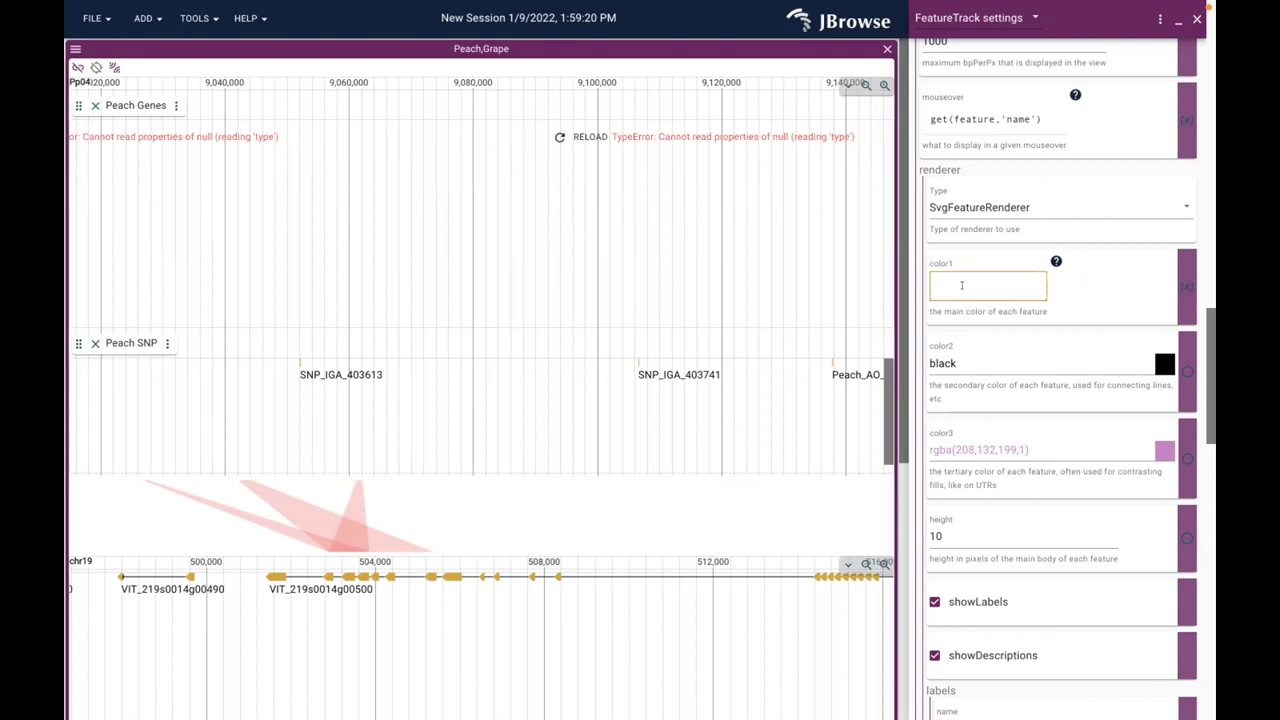
pyautogui.hotkey('ctrl', 'v')
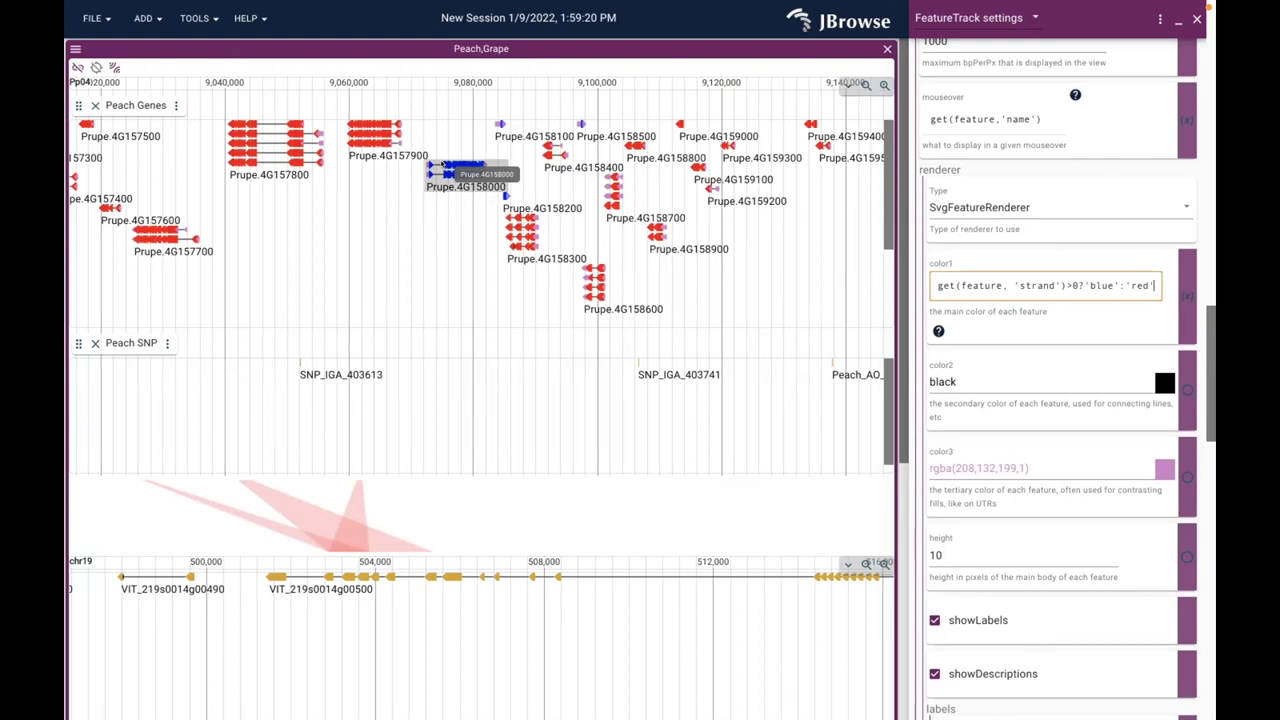
# View the feature details of gene Prupe.4G157900 and close them to return to the track settings
pyautogui.click(367, 135)
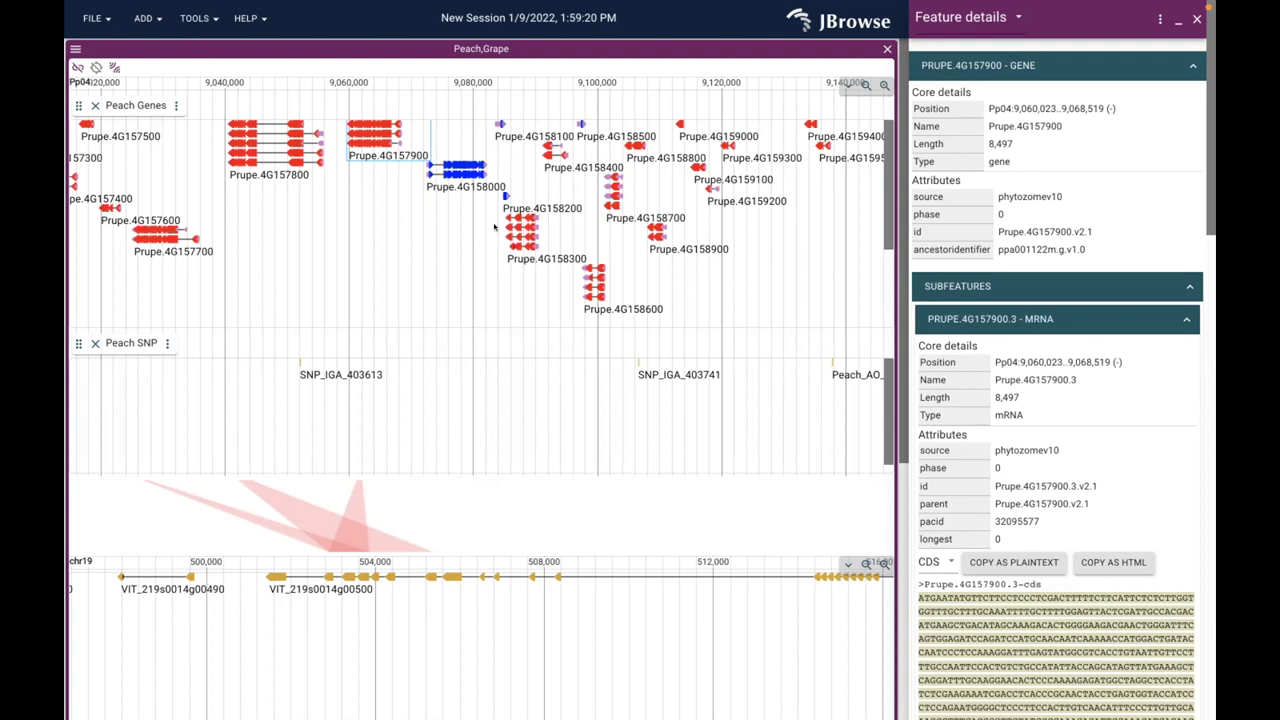
pyautogui.press('super+Tab')
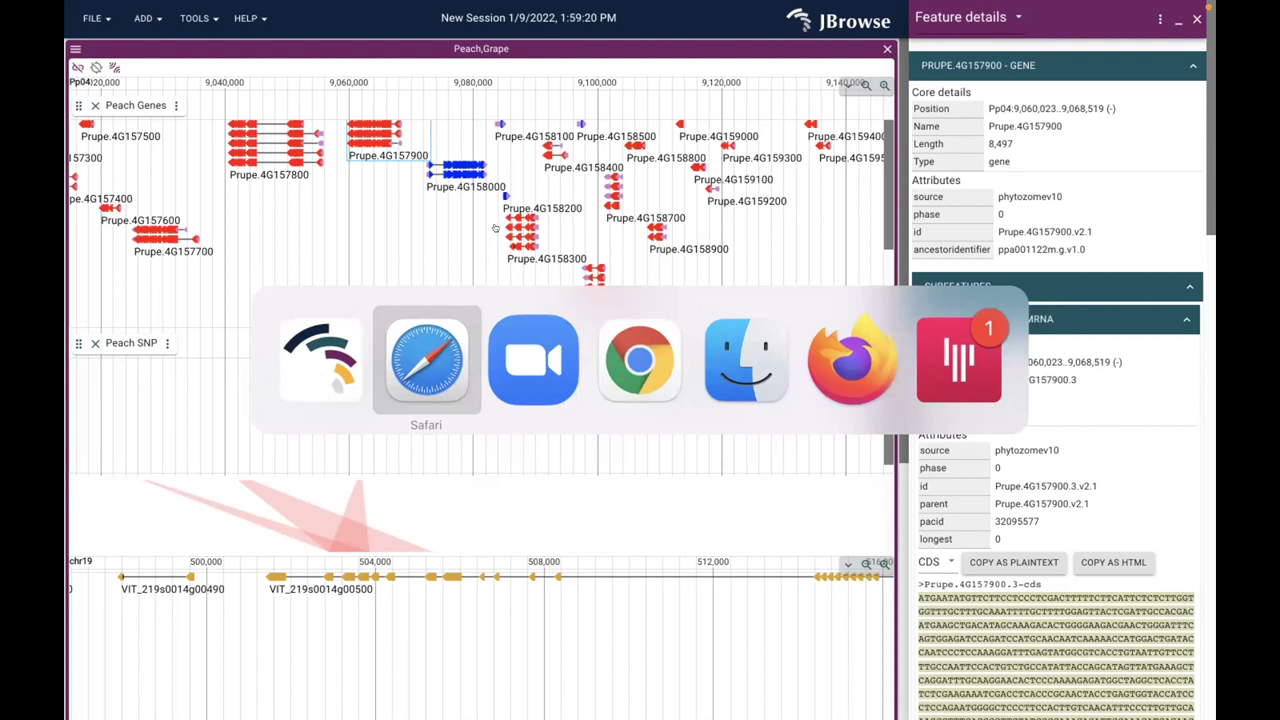
pyautogui.press('super+Tab')
pyautogui.press('super+Tab')
pyautogui.press('super+Tab')
pyautogui.press('super+Tab')
pyautogui.press('super+Tab')
pyautogui.press('super+Tab')
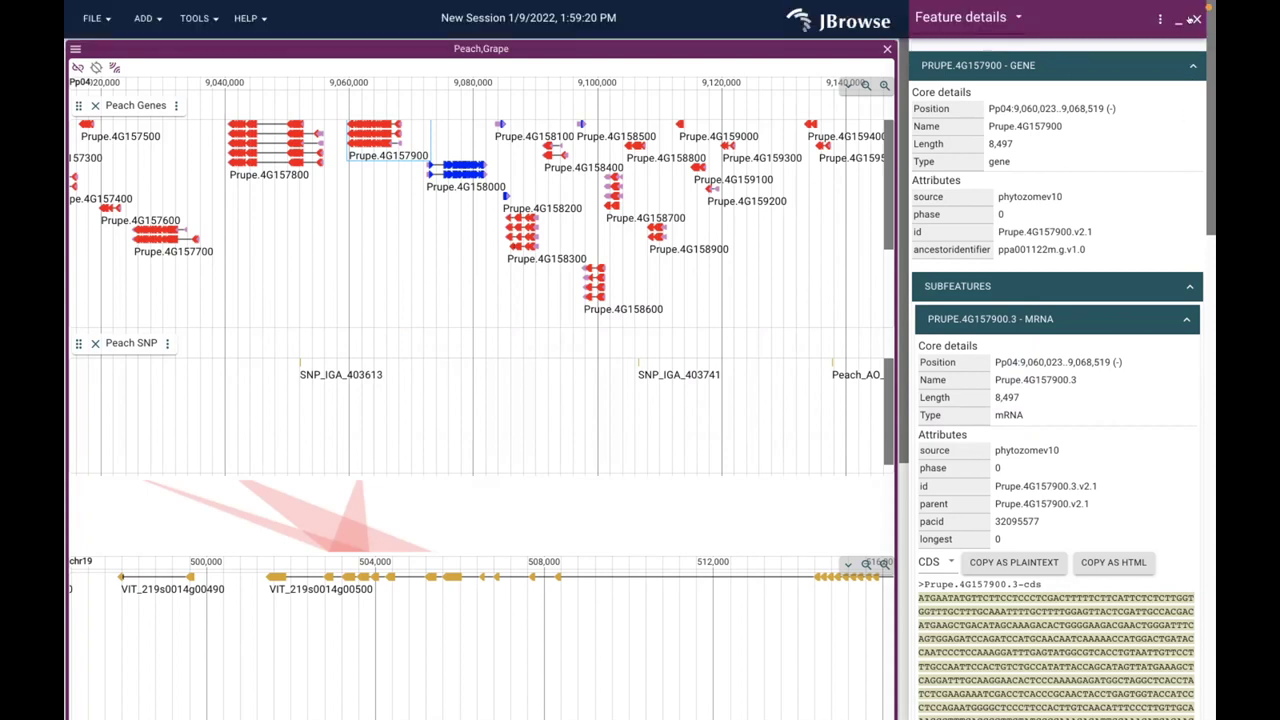
pyautogui.click(1195, 19)
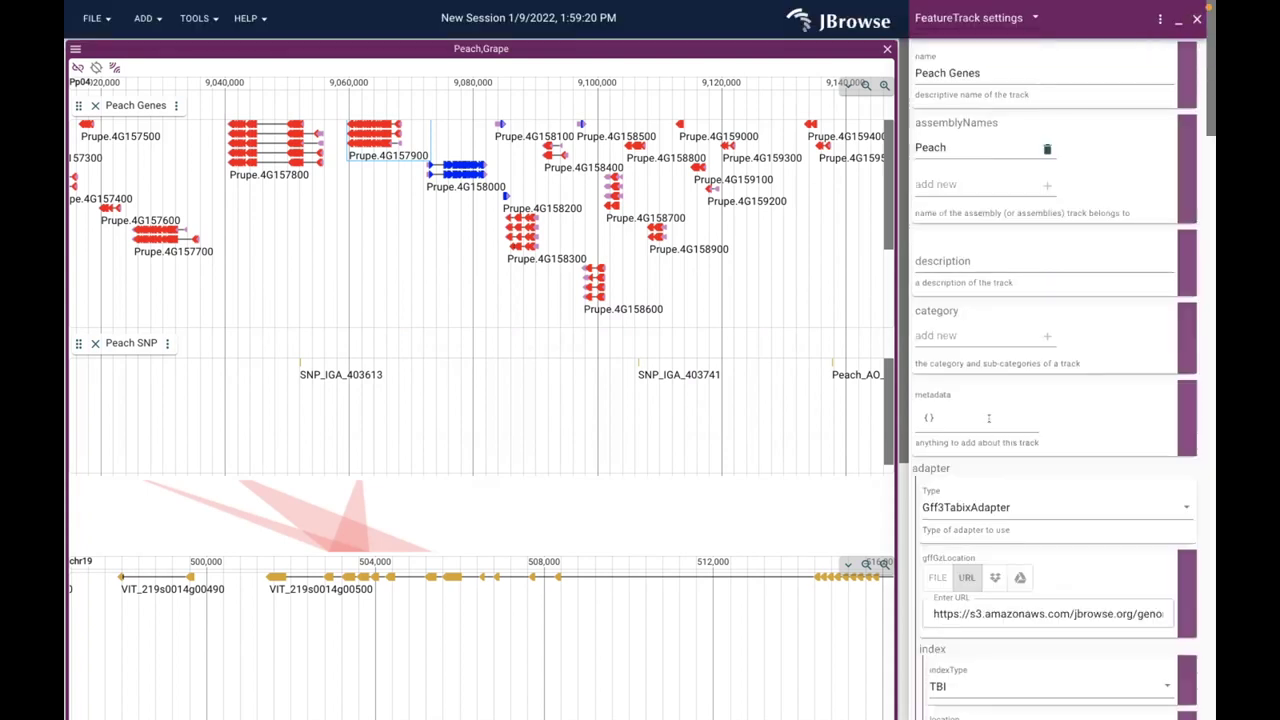
# Locate the color1 callback in the renderer settings and highlight the word blue in its expression
pyautogui.scroll(-3, 1019, 216)
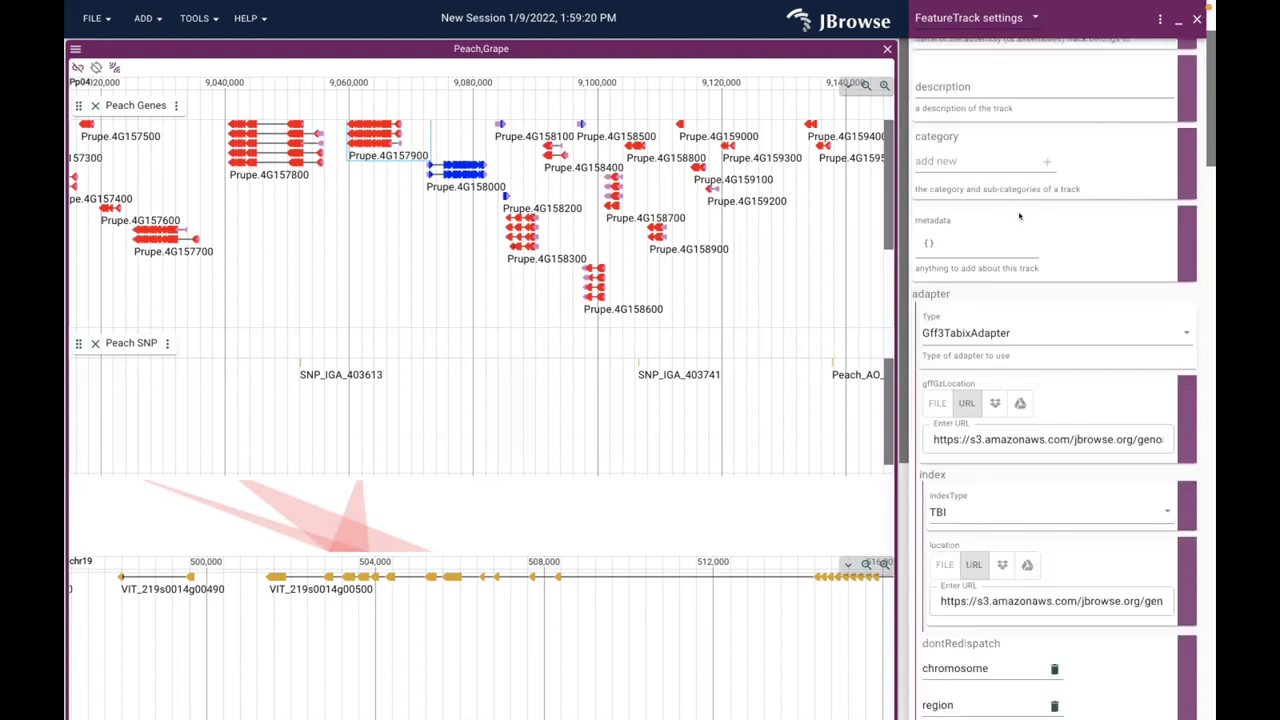
pyautogui.scroll(-10, 1019, 216)
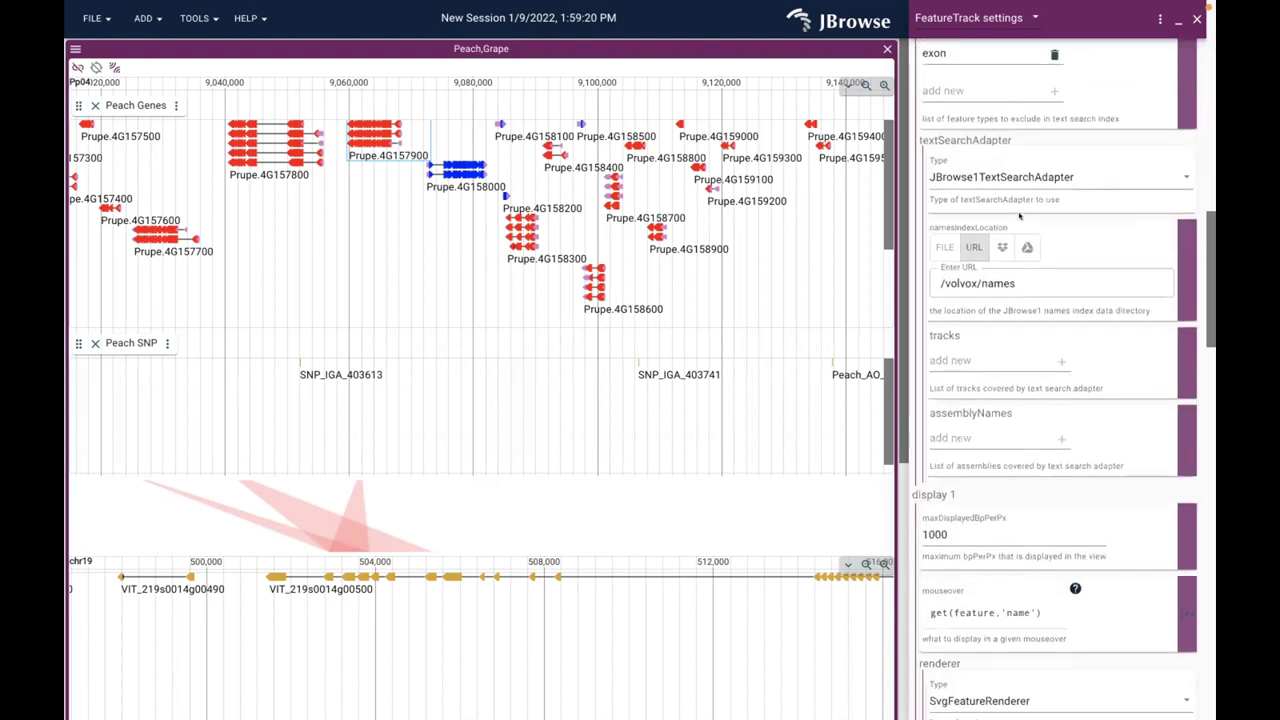
pyautogui.scroll(-7, 1019, 216)
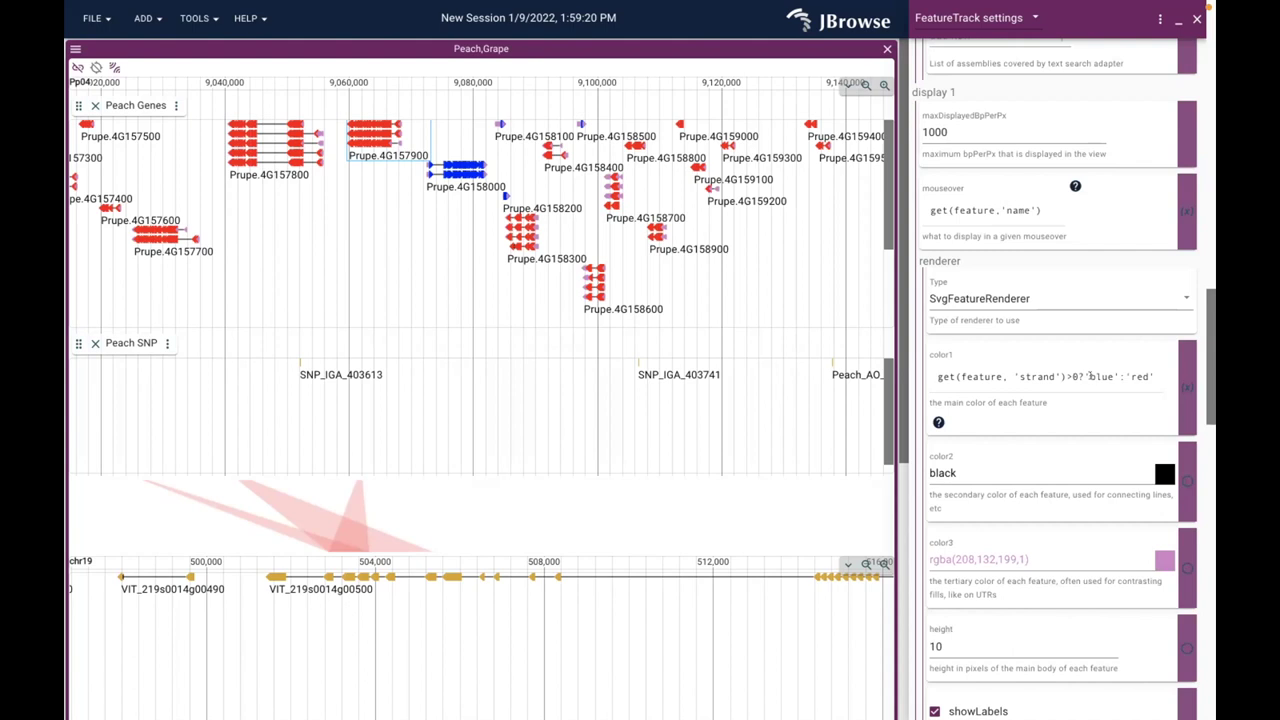
pyautogui.click(1082, 372)
pyautogui.moveTo(1089, 372); pyautogui.dragTo(1106, 370)
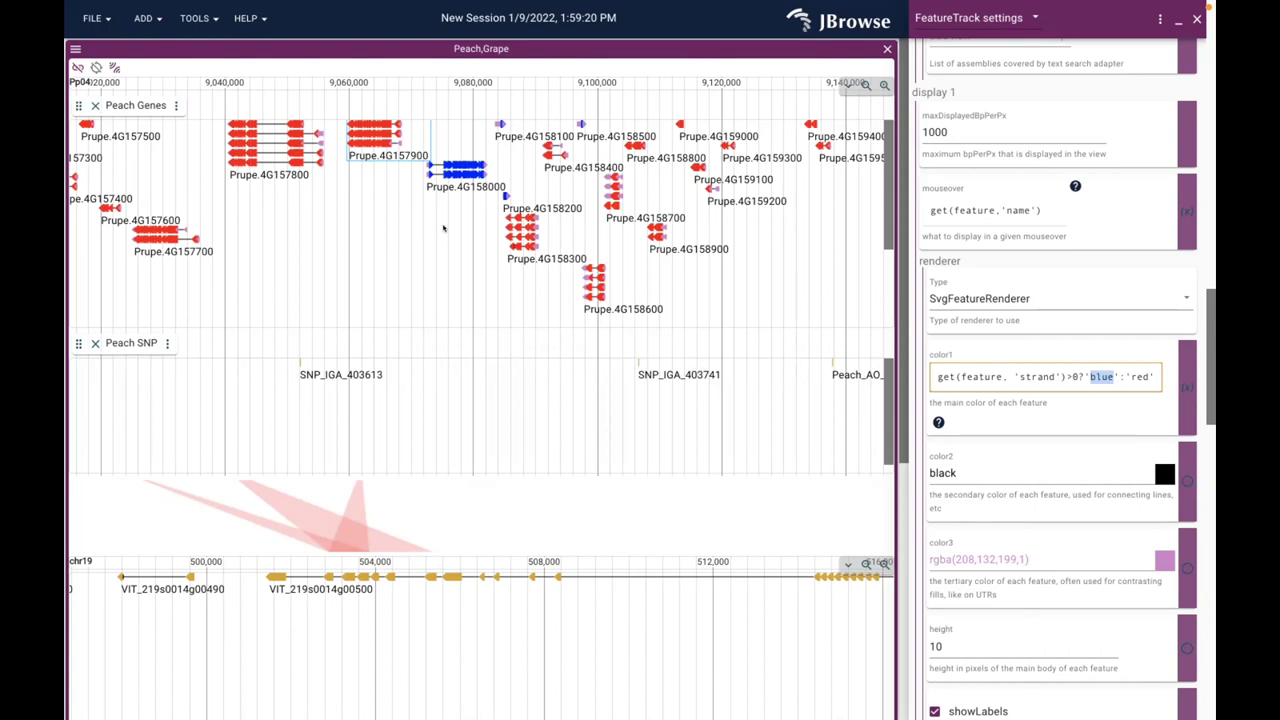
# Return to the Safari tutorial and go to the section on changing the hover text
pyautogui.press('super+Tab')
pyautogui.press('super+Tab')
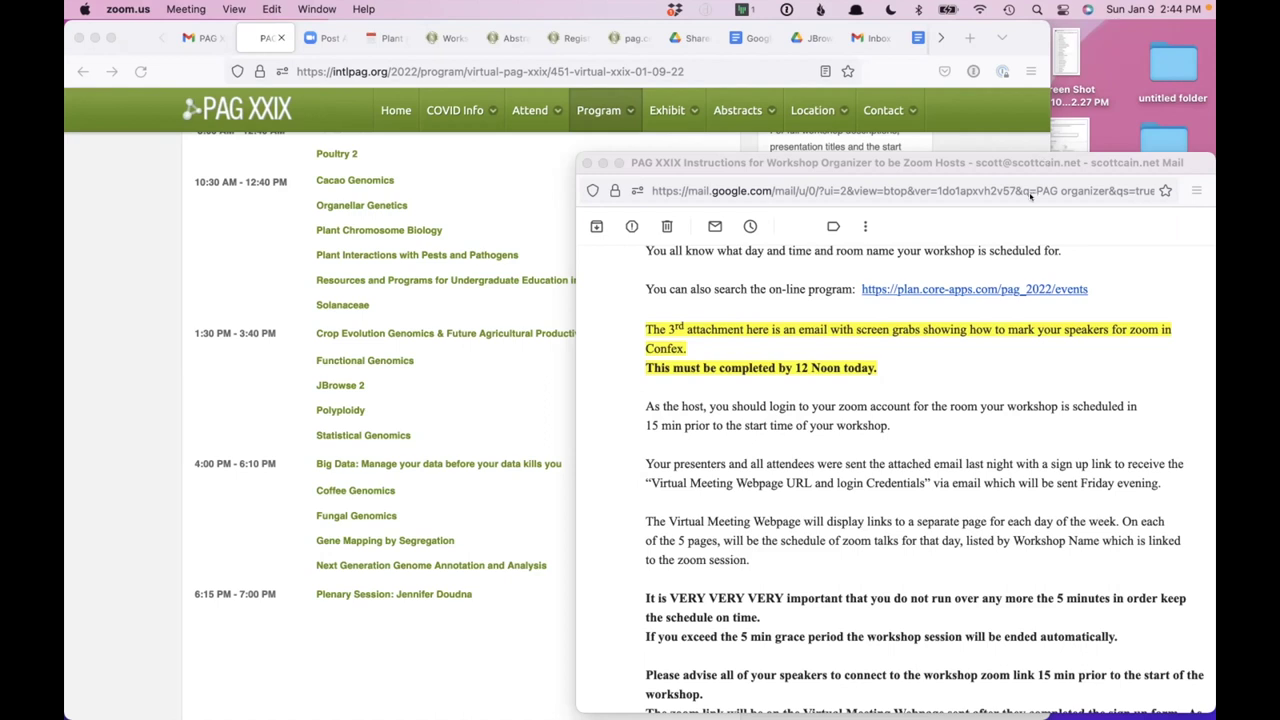
pyautogui.press('super+Tab')
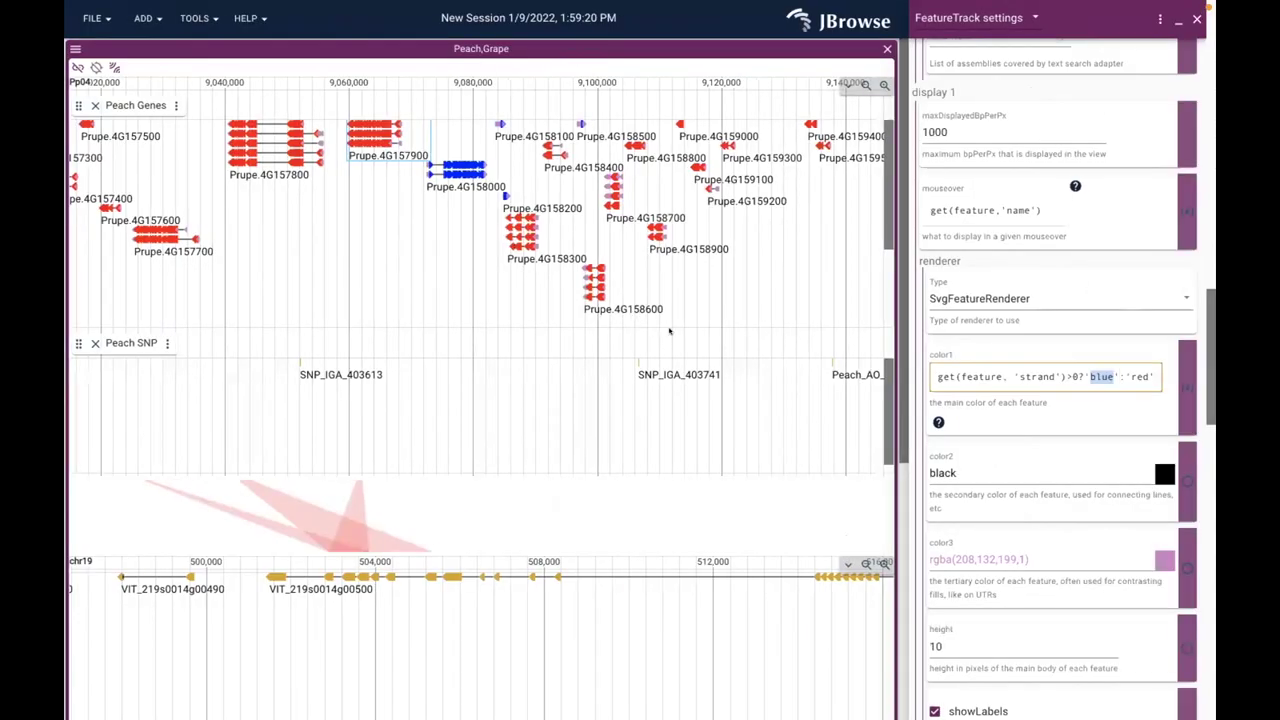
pyautogui.press('super+Tab')
pyautogui.press('super+Tab')
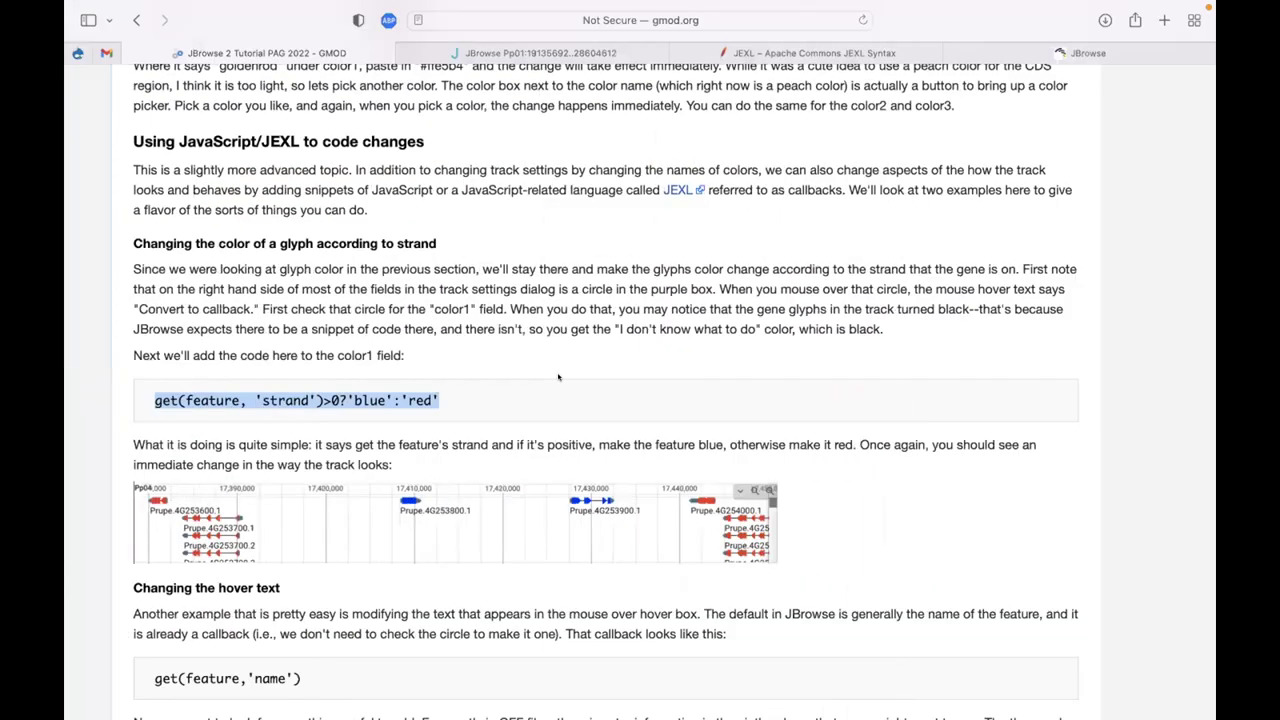
pyautogui.scroll(-10, 565, 344)
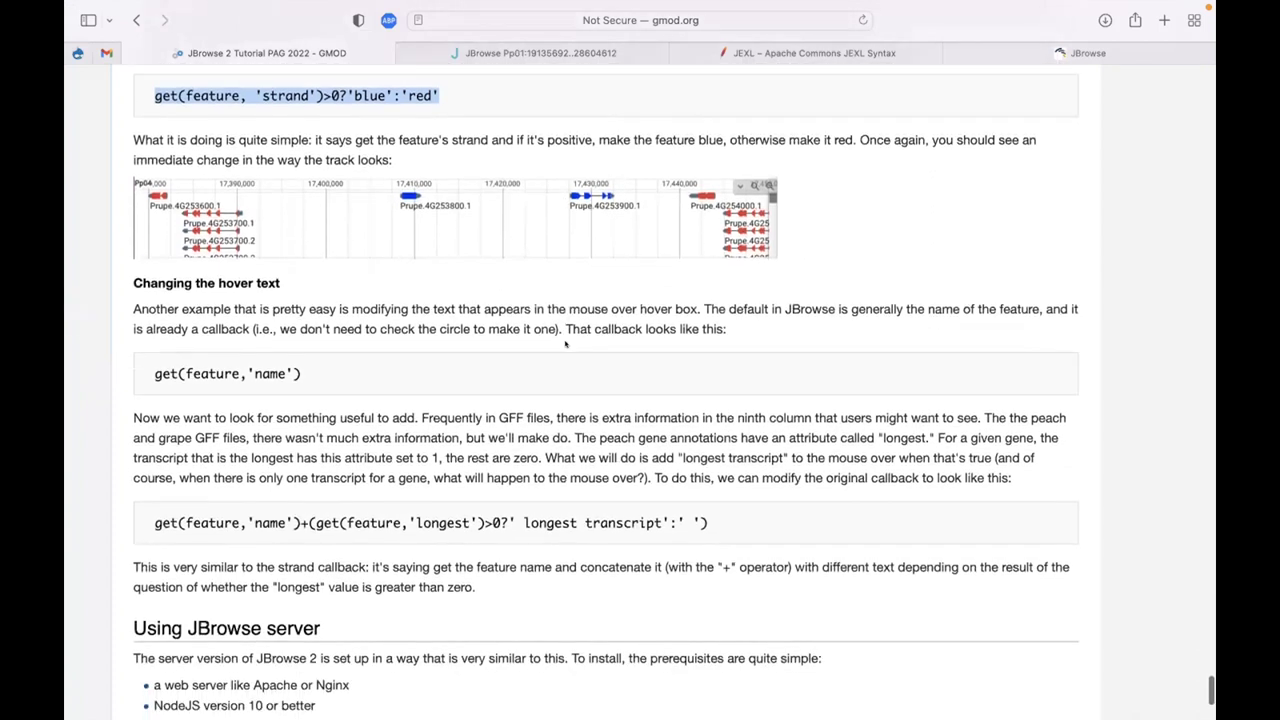
# Read the tutorial's hover-text section and check the hover text on the Peach Genes features in JBrowse
pyautogui.scroll(-2, 565, 344)
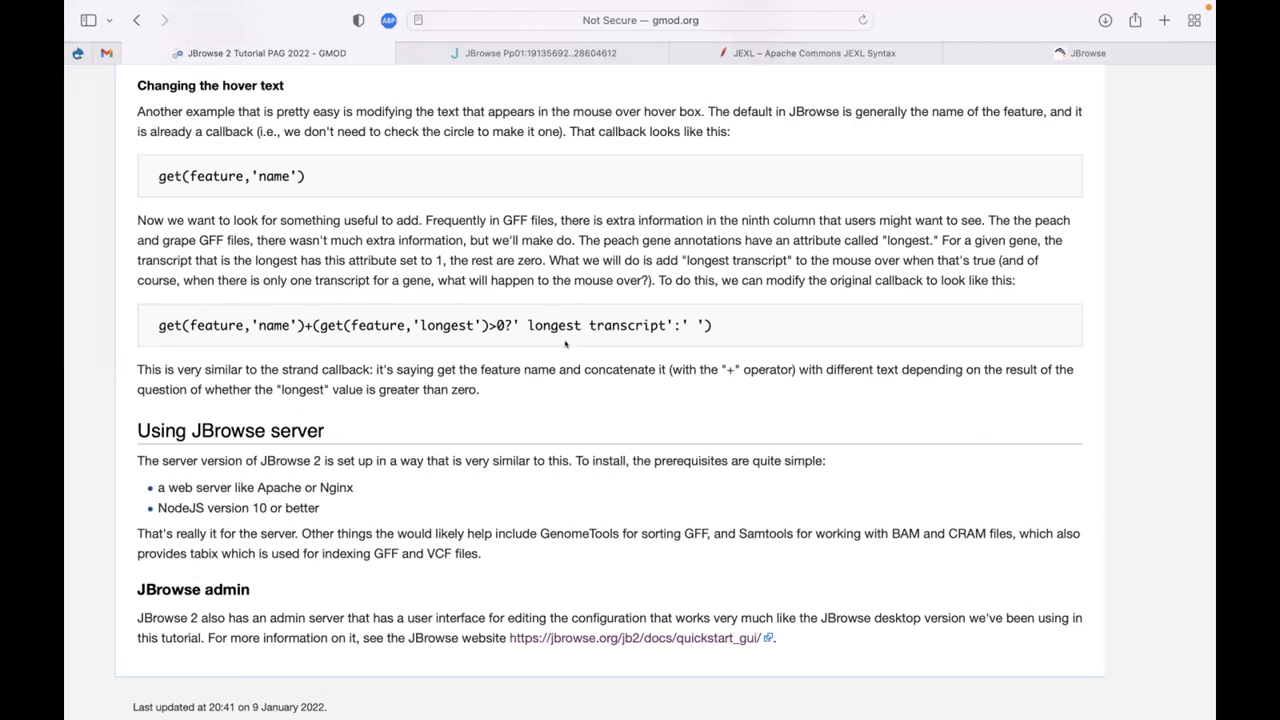
pyautogui.press('super+Tab')
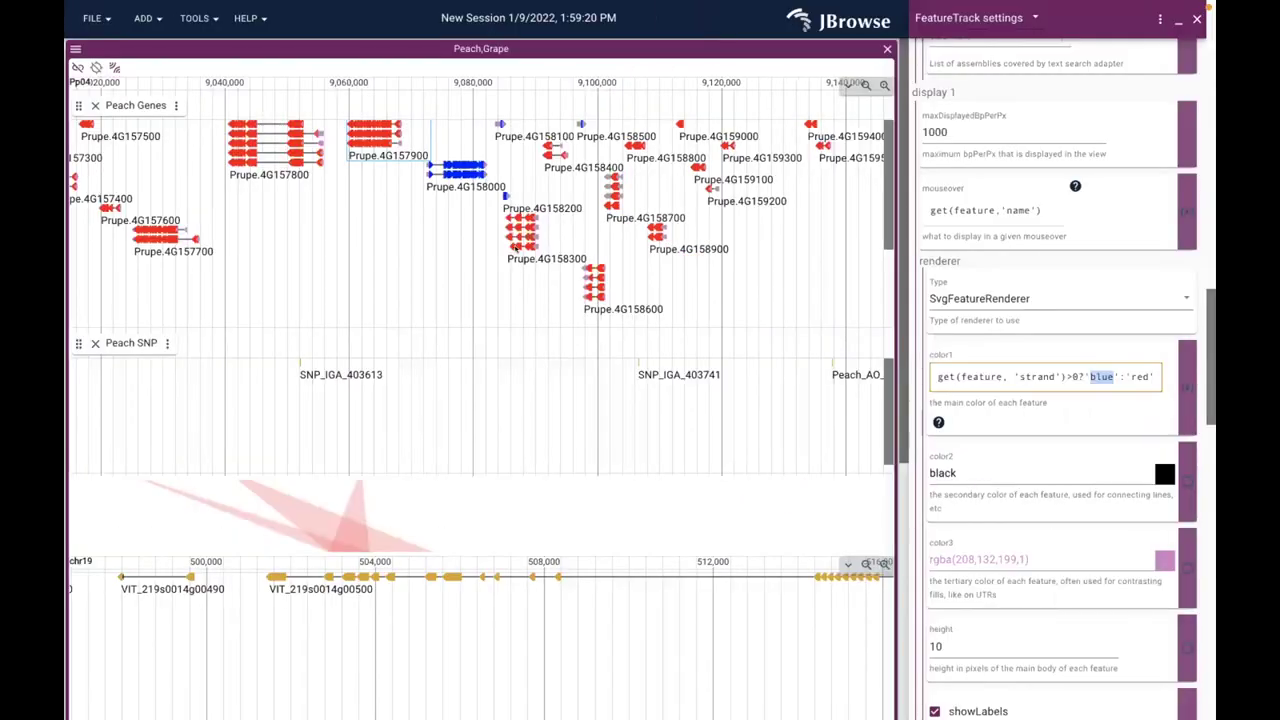
pyautogui.moveTo(521, 224)
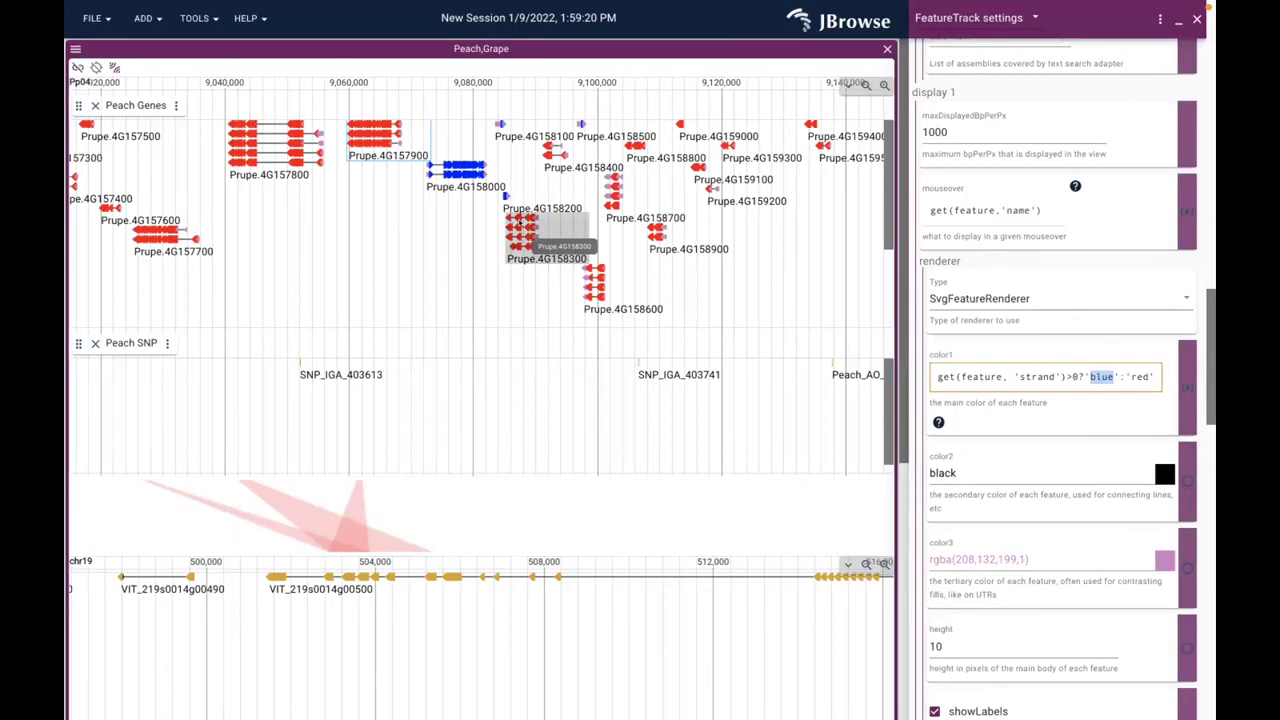
pyautogui.moveTo(375, 135)
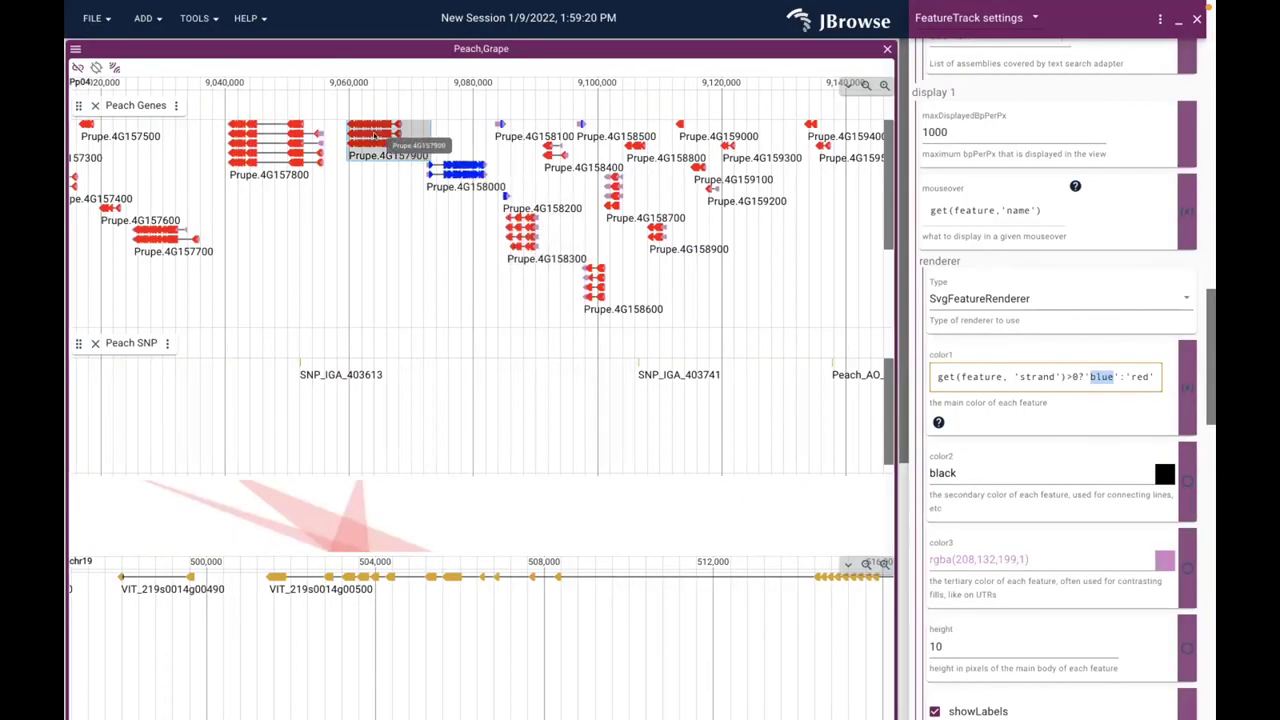
pyautogui.moveTo(290, 138)
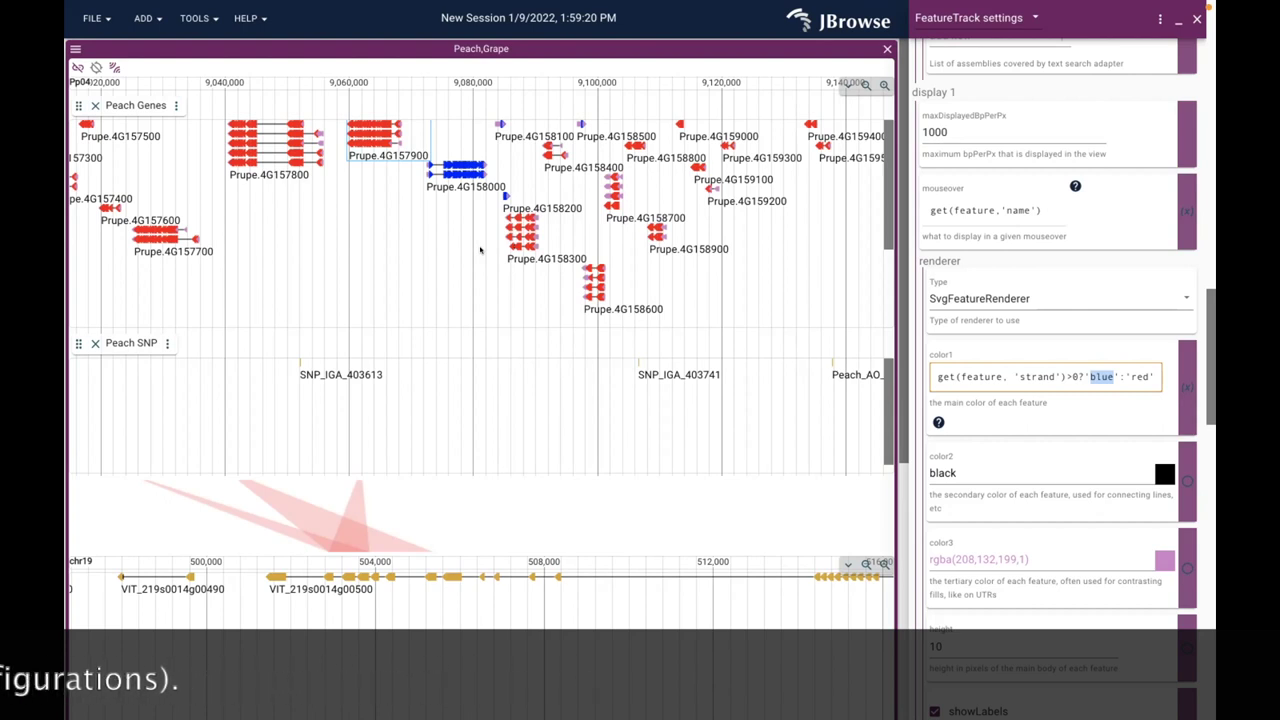
pyautogui.press('super+Tab')
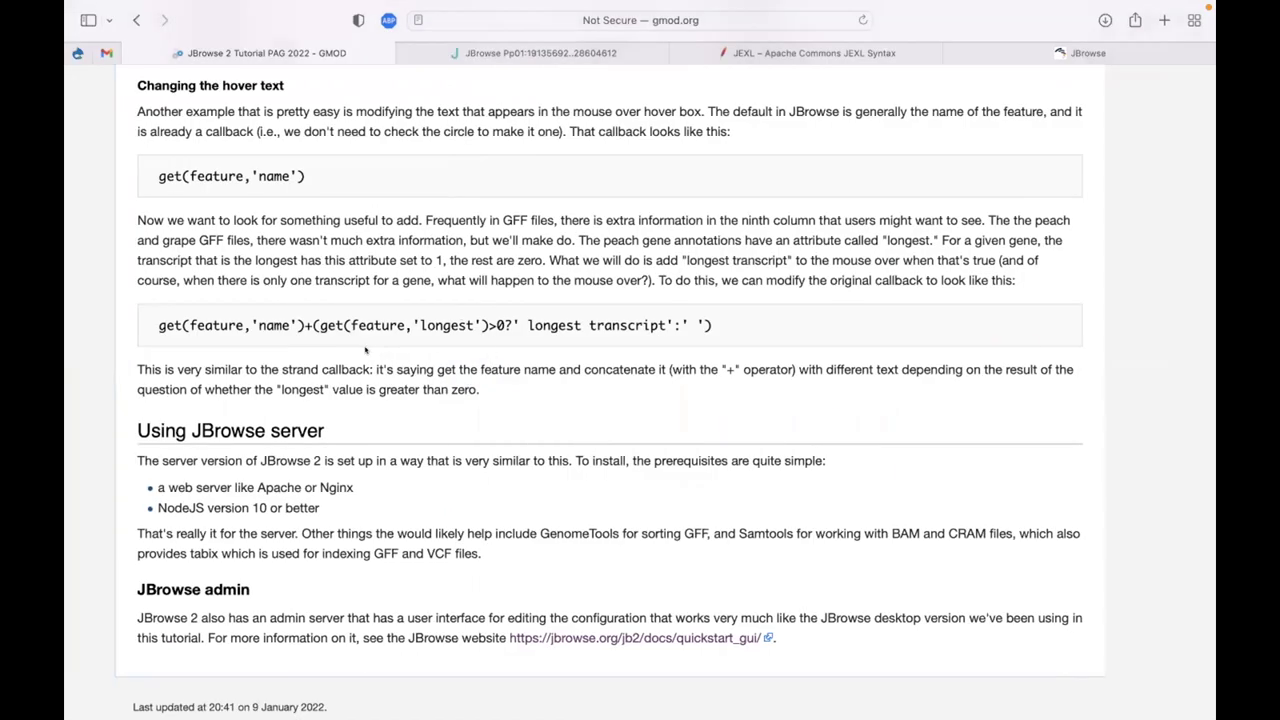
# View the feature details of gene Prupe.4G158300 in JBrowse and examine the longest attribute of its mRNA, returning to the Safari tutorial
pyautogui.press('super+Tab')
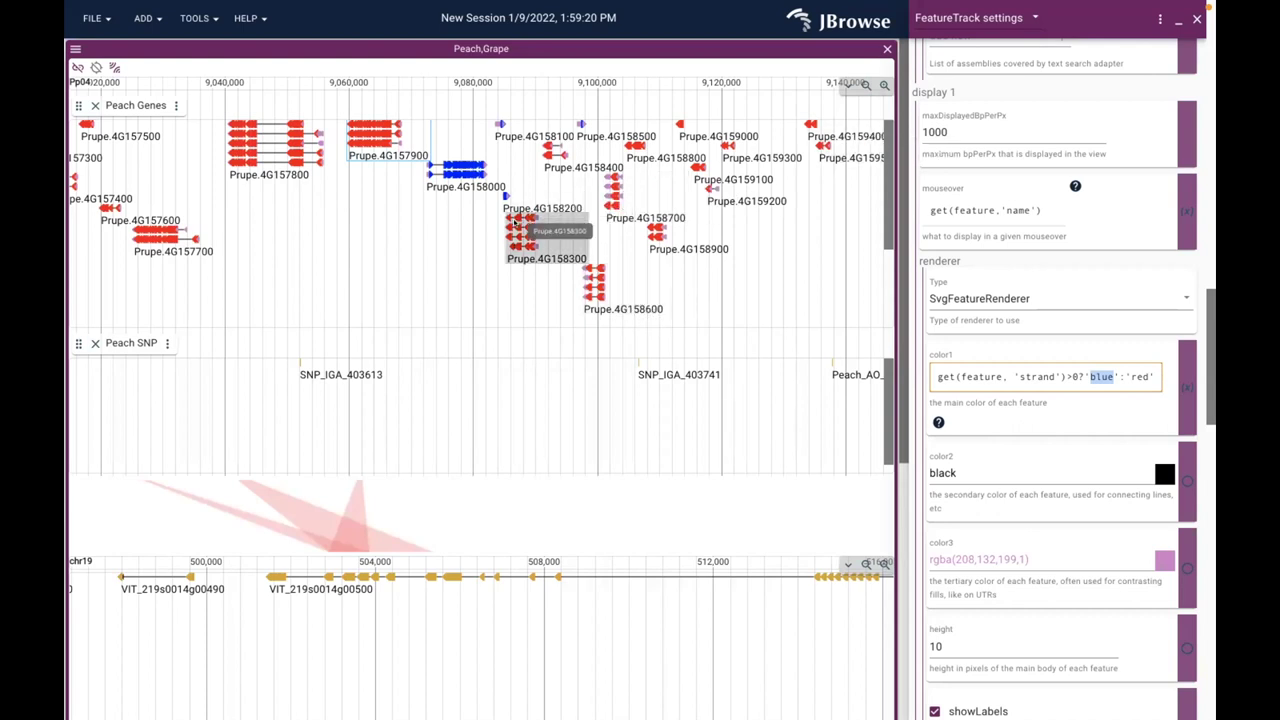
pyautogui.click(515, 222)
pyautogui.scroll(15, 1054, 213)
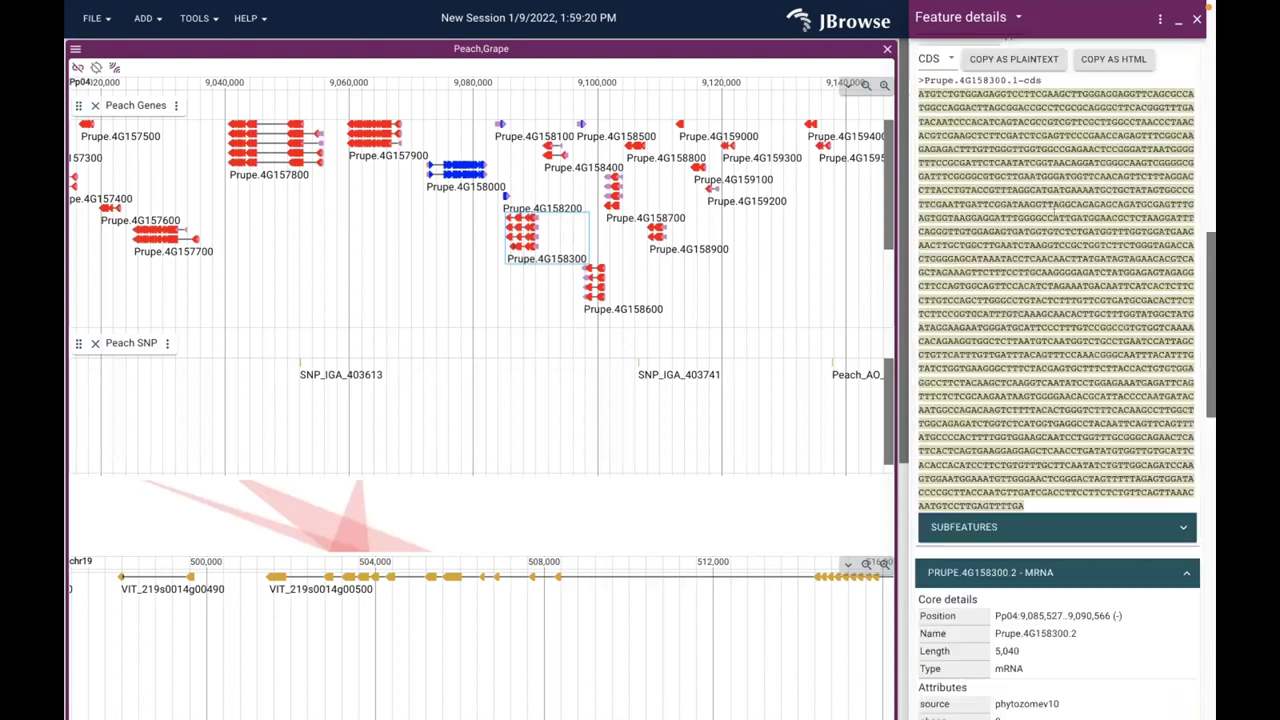
pyautogui.scroll(10, 1056, 213)
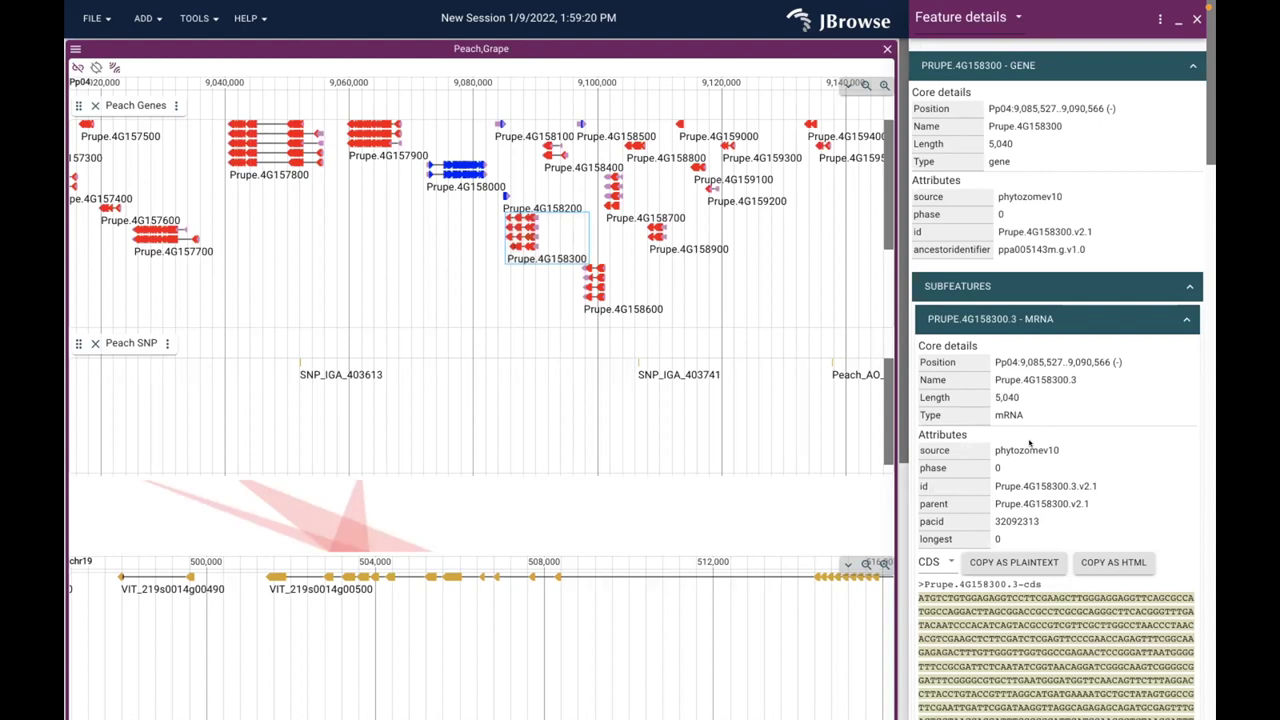
pyautogui.scroll(-1, 1025, 444)
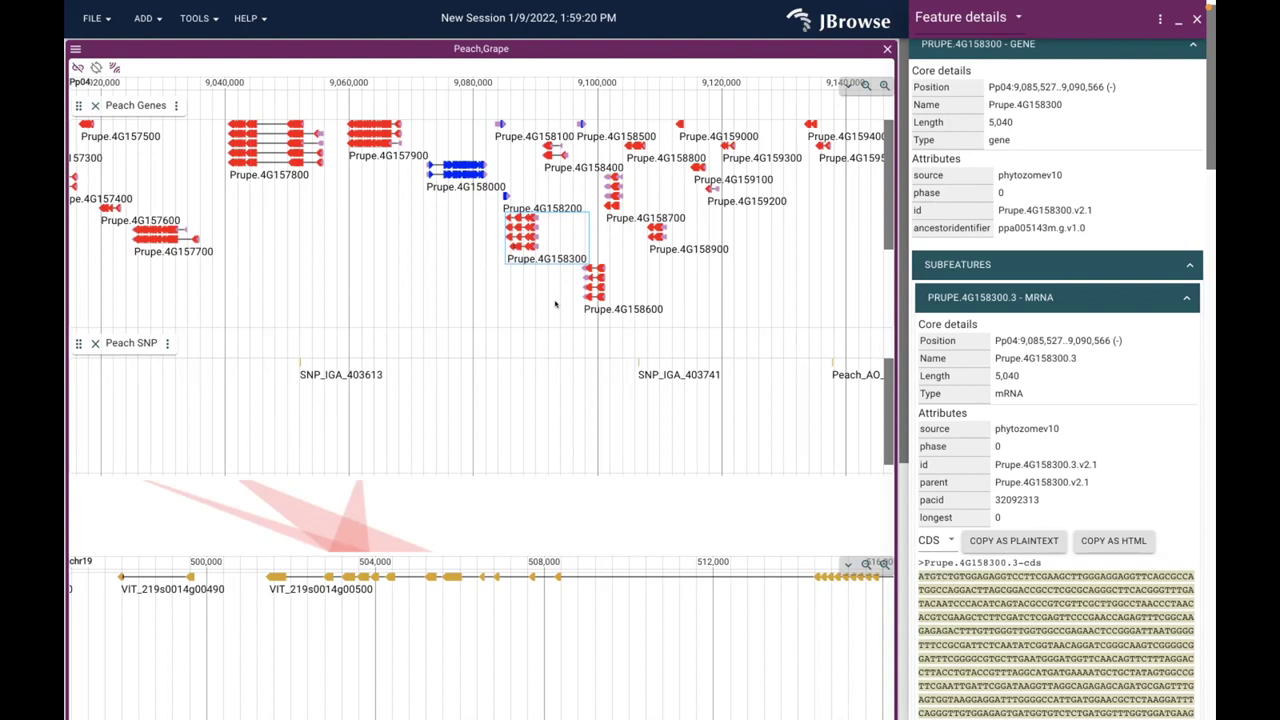
pyautogui.scroll(-2, 1054, 408)
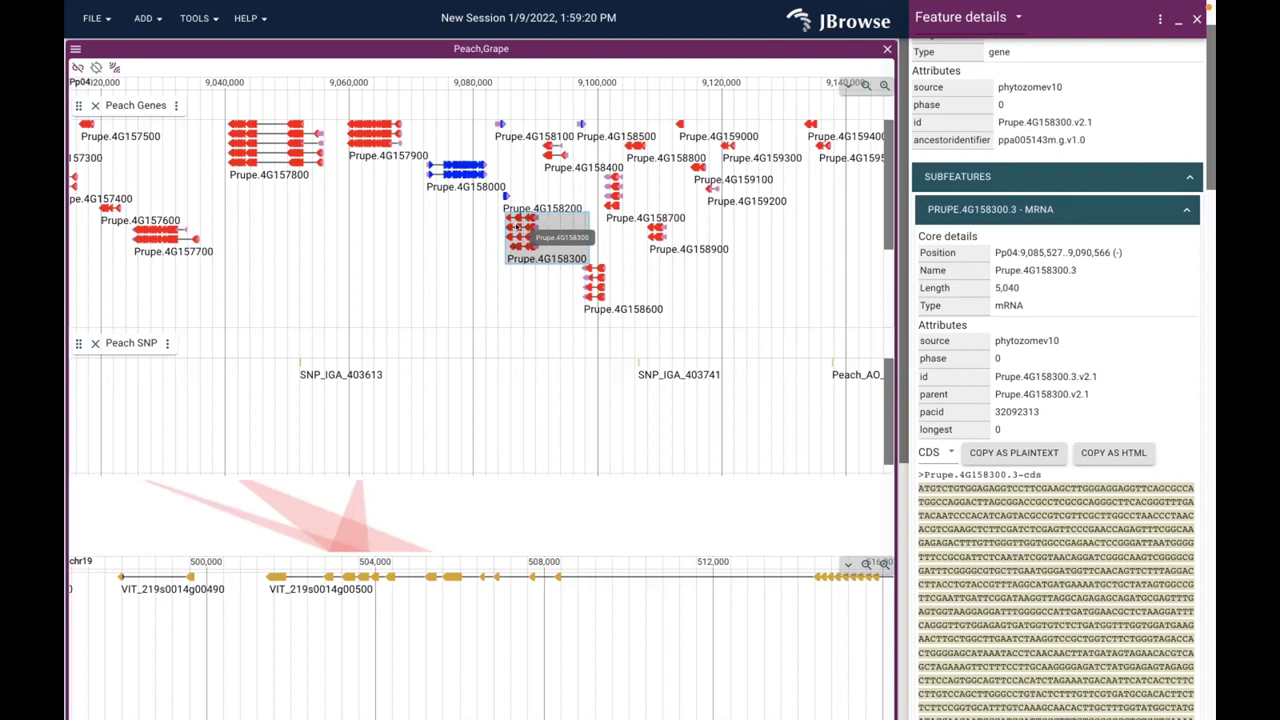
pyautogui.scroll(-1, 519, 228)
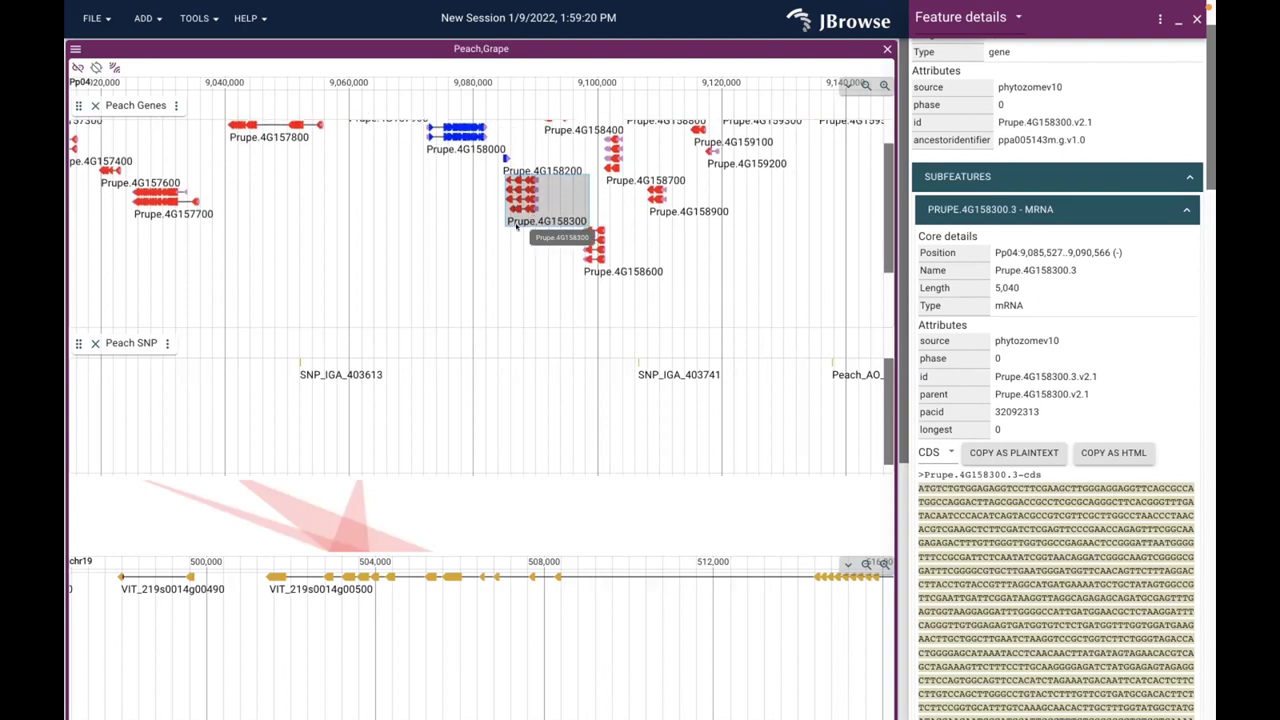
pyautogui.press('super+Tab')
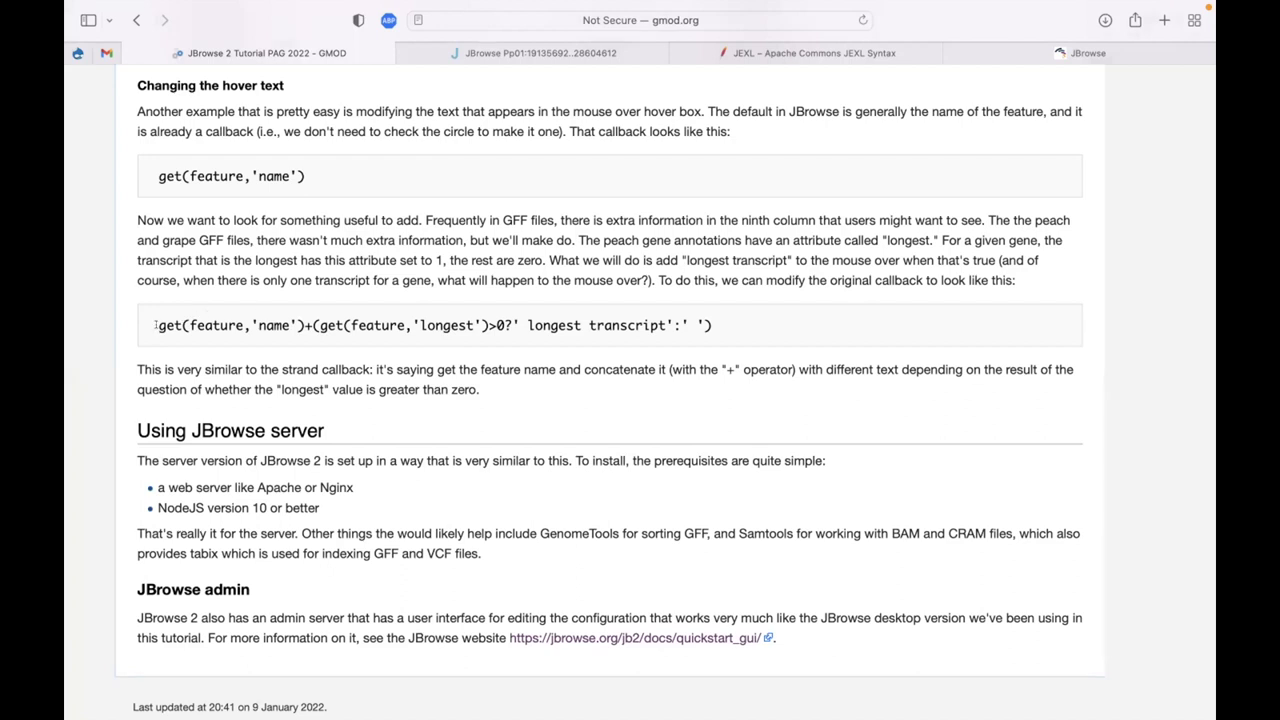
# Close the gene's feature details in JBrowse and look through the Peach Genes track settings for the hover-text callback
pyautogui.press('super+Tab')
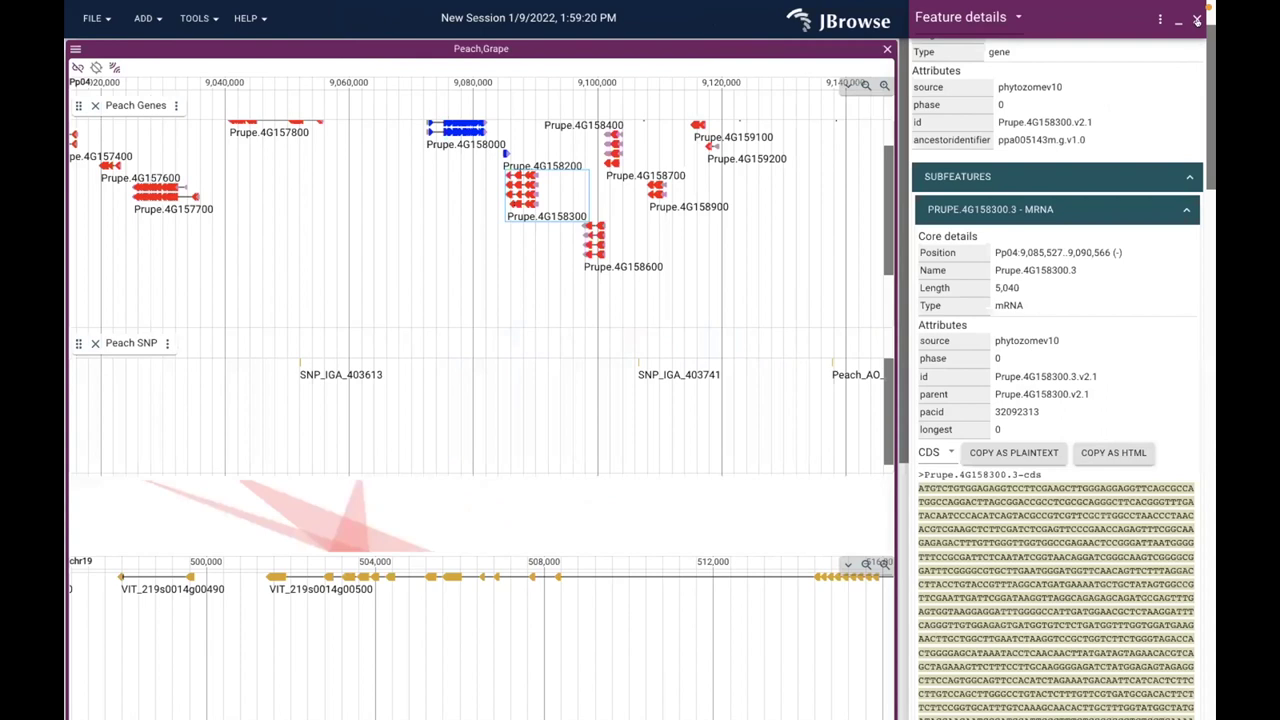
pyautogui.click(1196, 19)
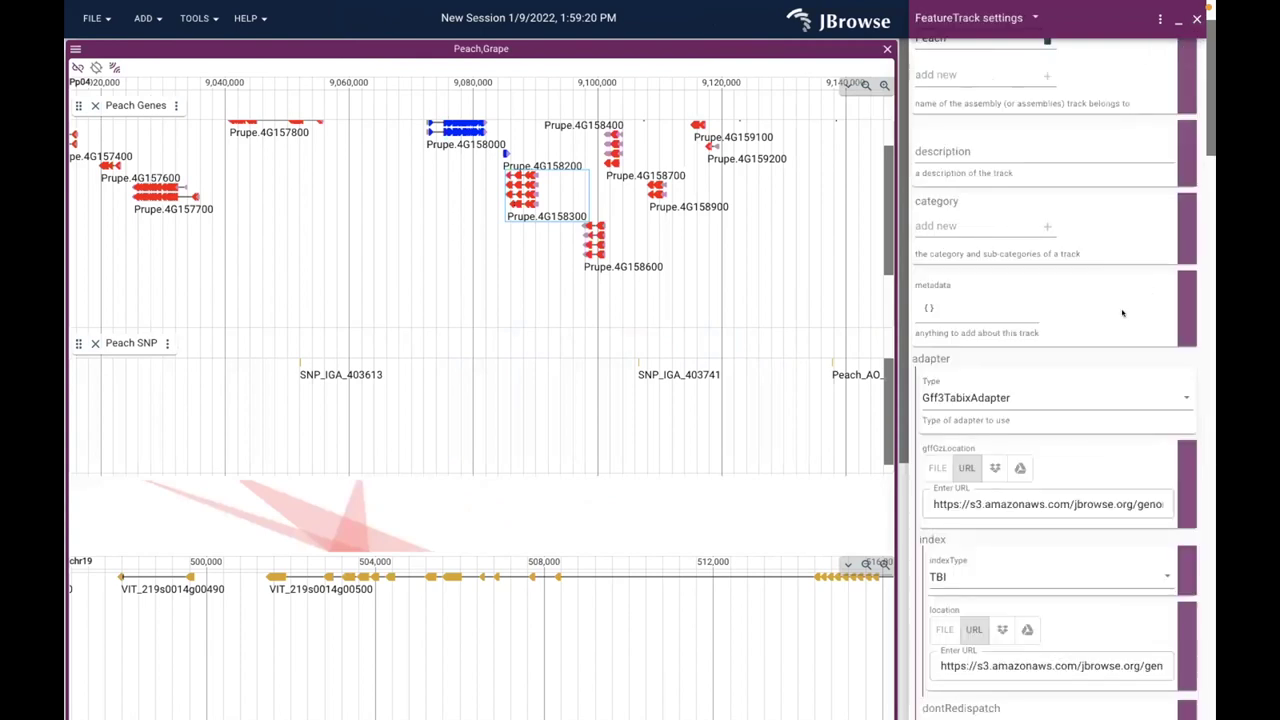
pyautogui.scroll(2, 1122, 313)
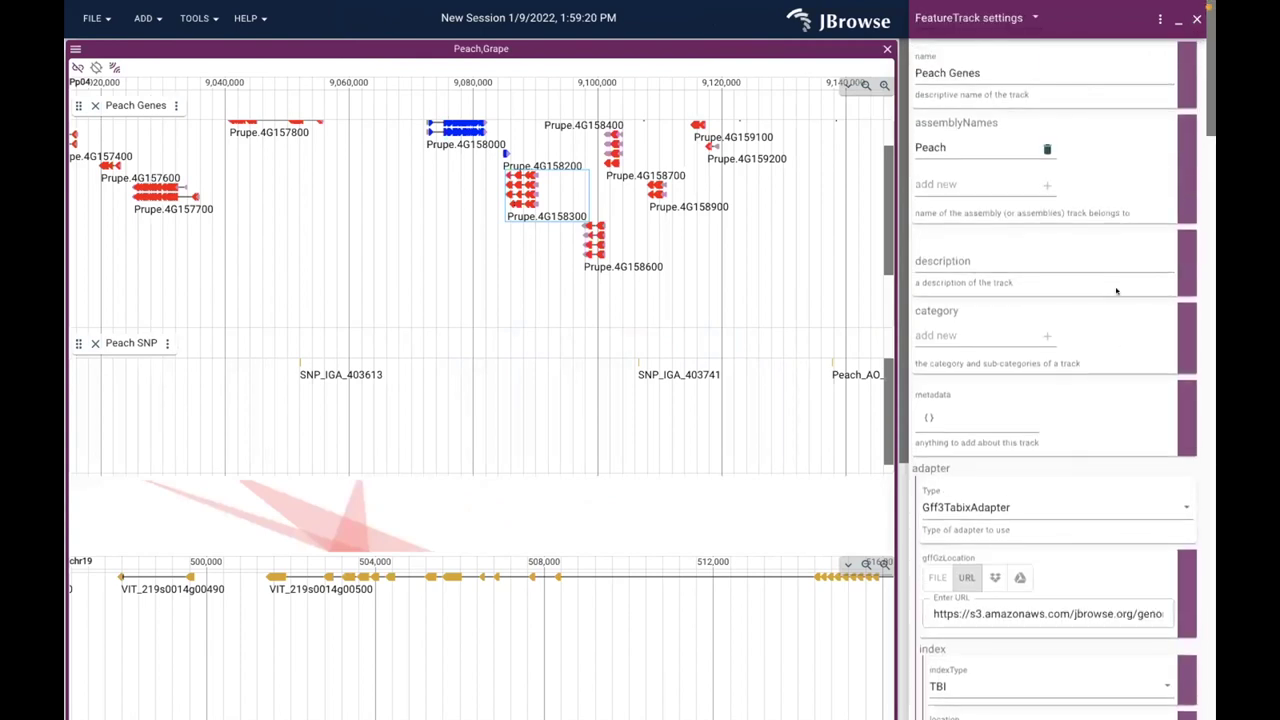
pyautogui.scroll(-9, 1116, 291)
pyautogui.scroll(-11, 1116, 291)
pyautogui.scroll(-8, 1116, 291)
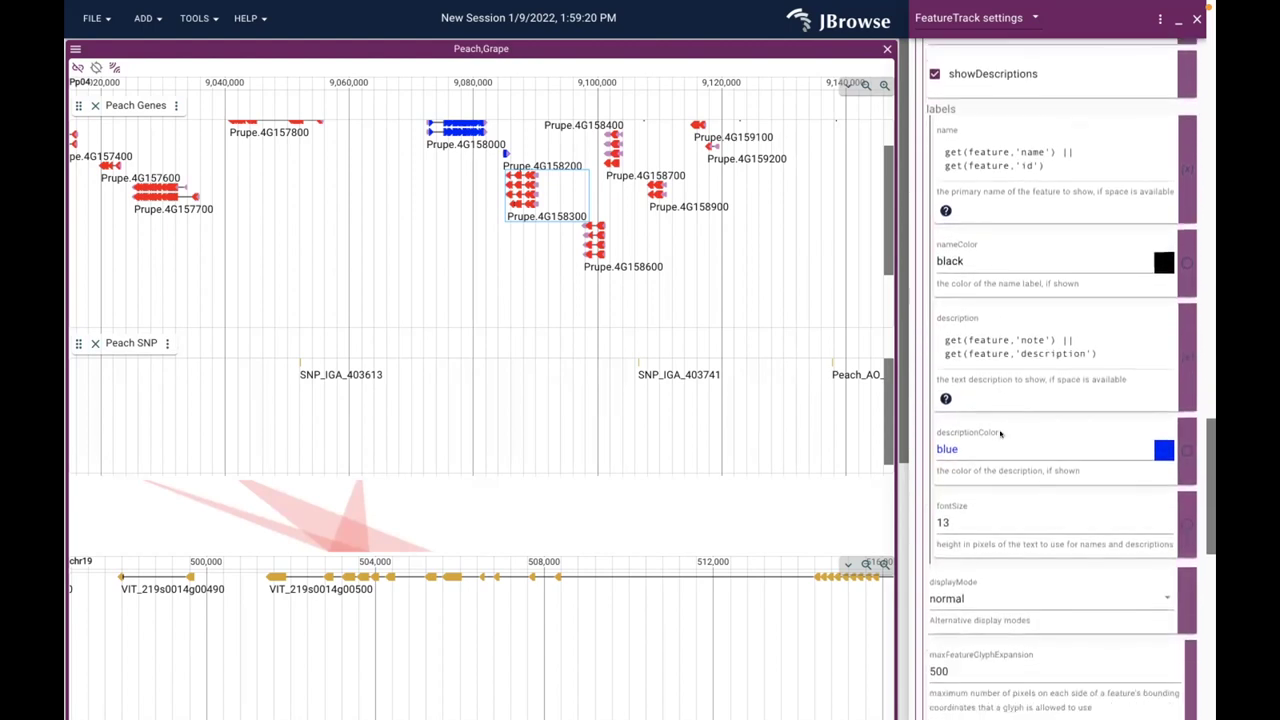
pyautogui.scroll(-5, 1000, 433)
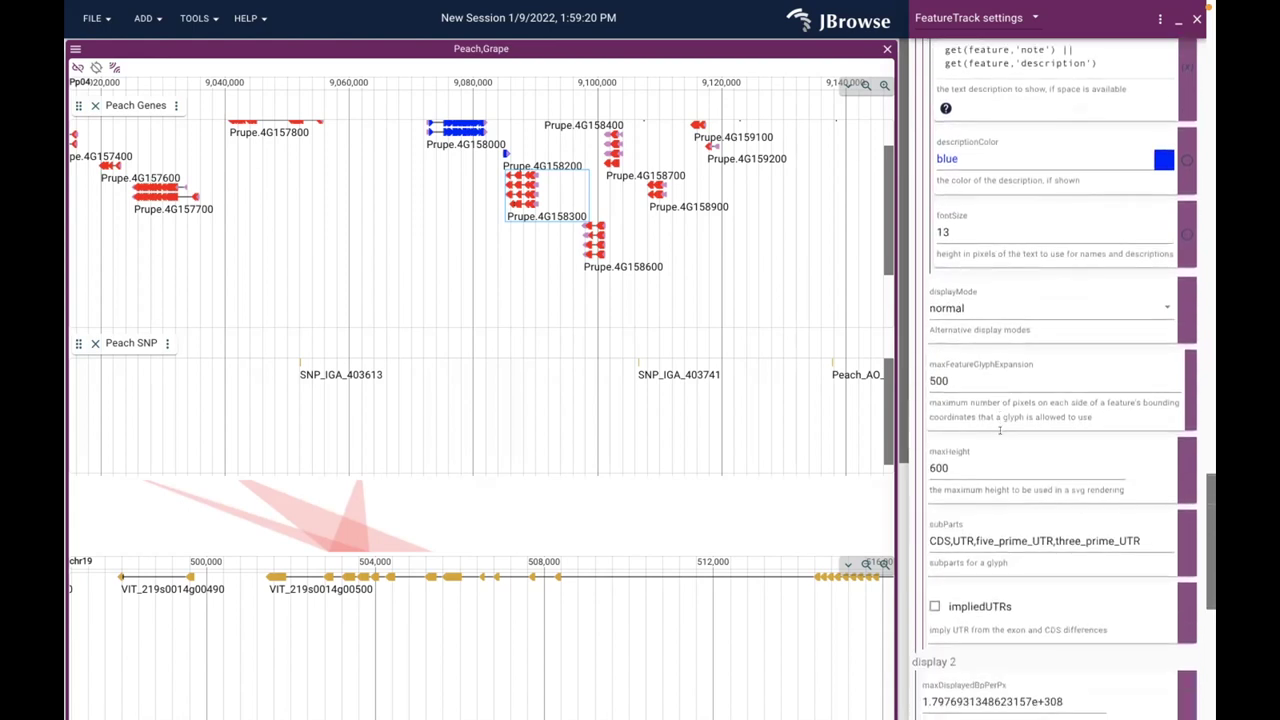
pyautogui.scroll(6, 999, 430)
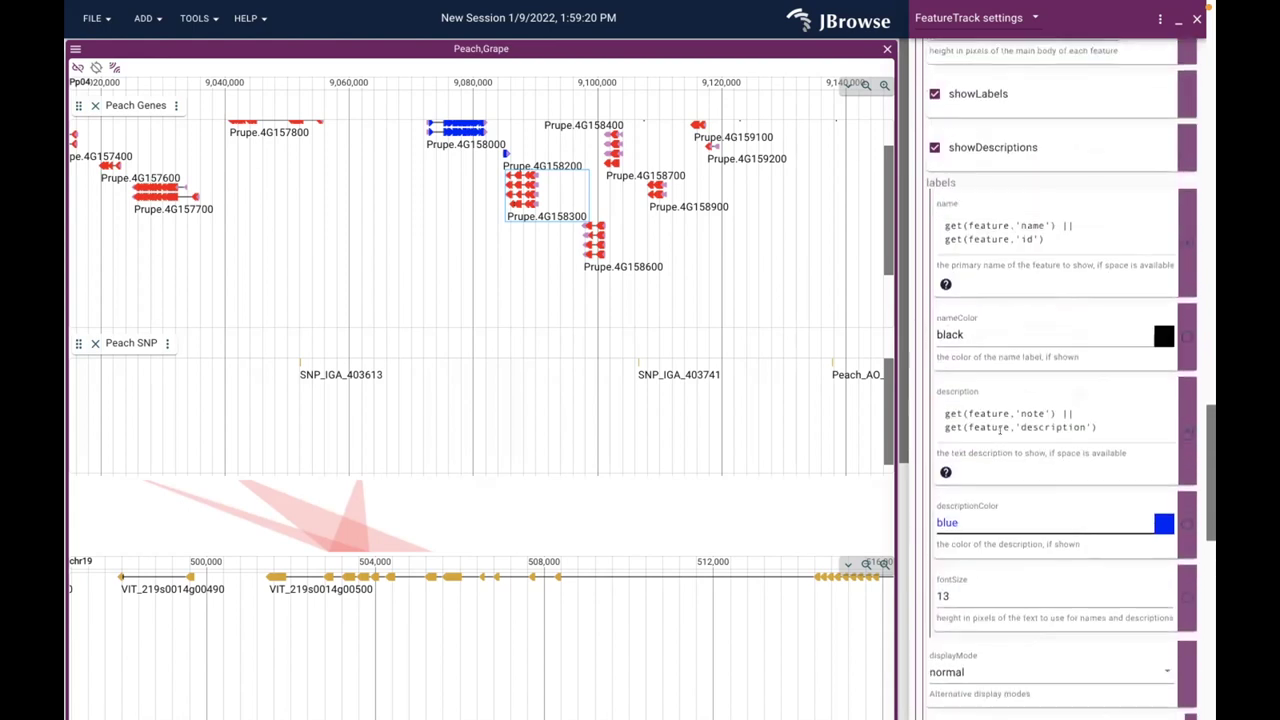
pyautogui.scroll(3, 1000, 430)
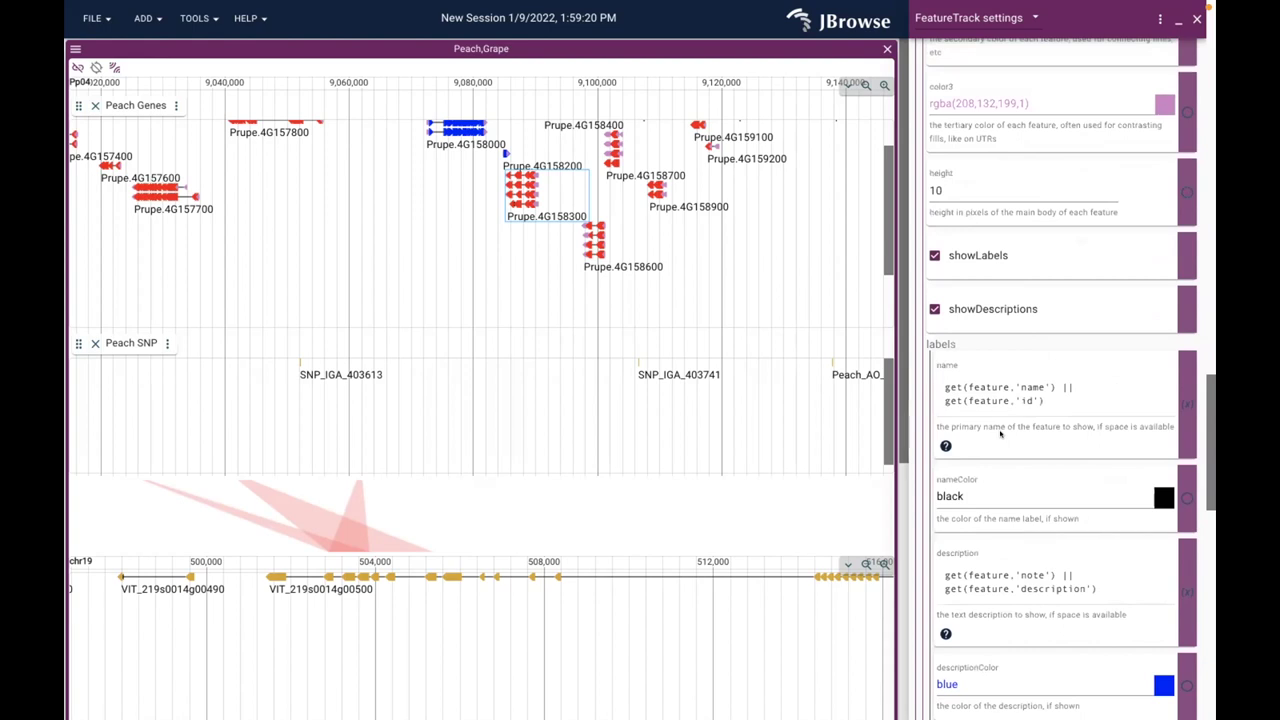
pyautogui.scroll(2, 1000, 433)
# Recheck the hover-text instructions in the Safari tutorial and examine JBrowse's labels and display 2 settings for the matching callback
pyautogui.press('super+Tab')
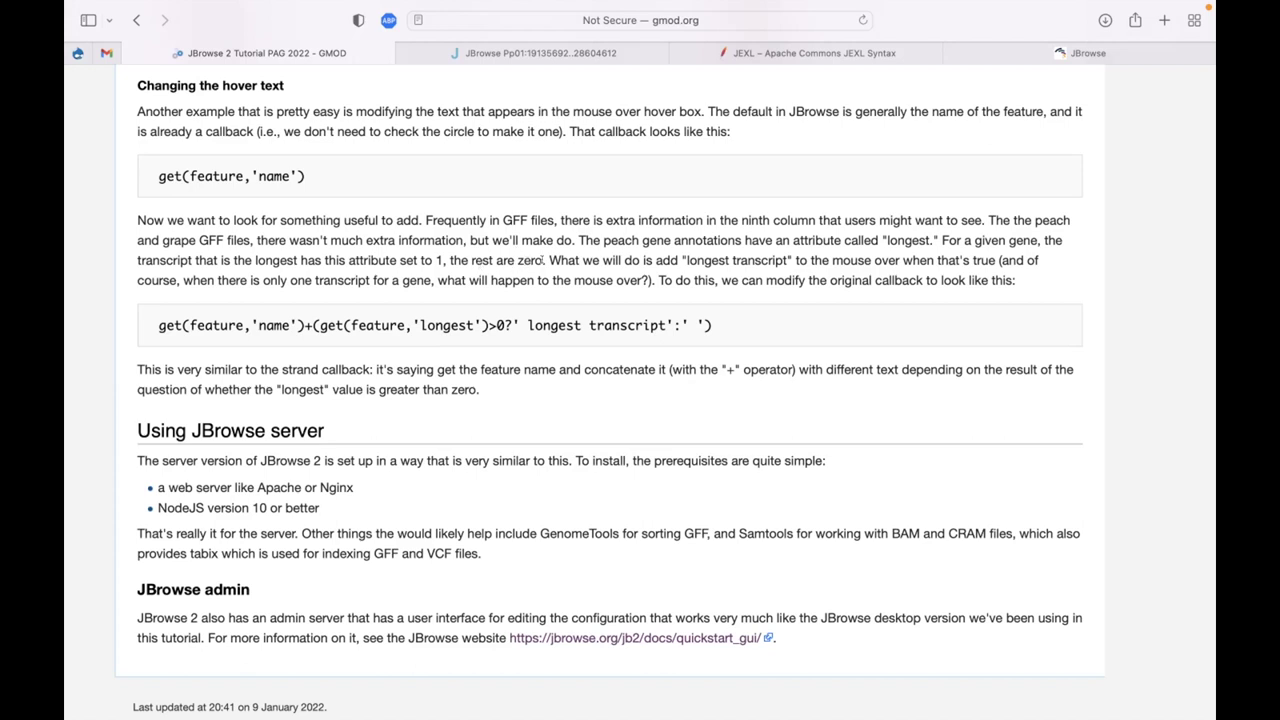
pyautogui.press('super+Tab')
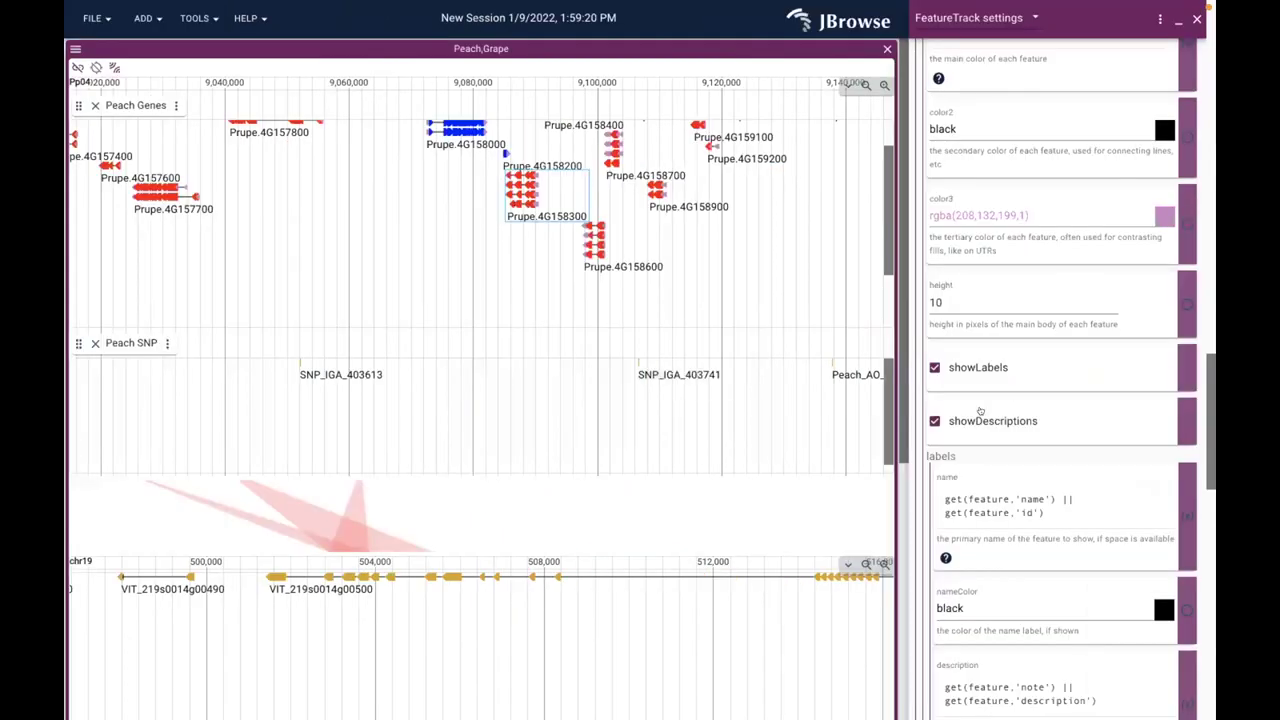
pyautogui.scroll(-5, 1015, 442)
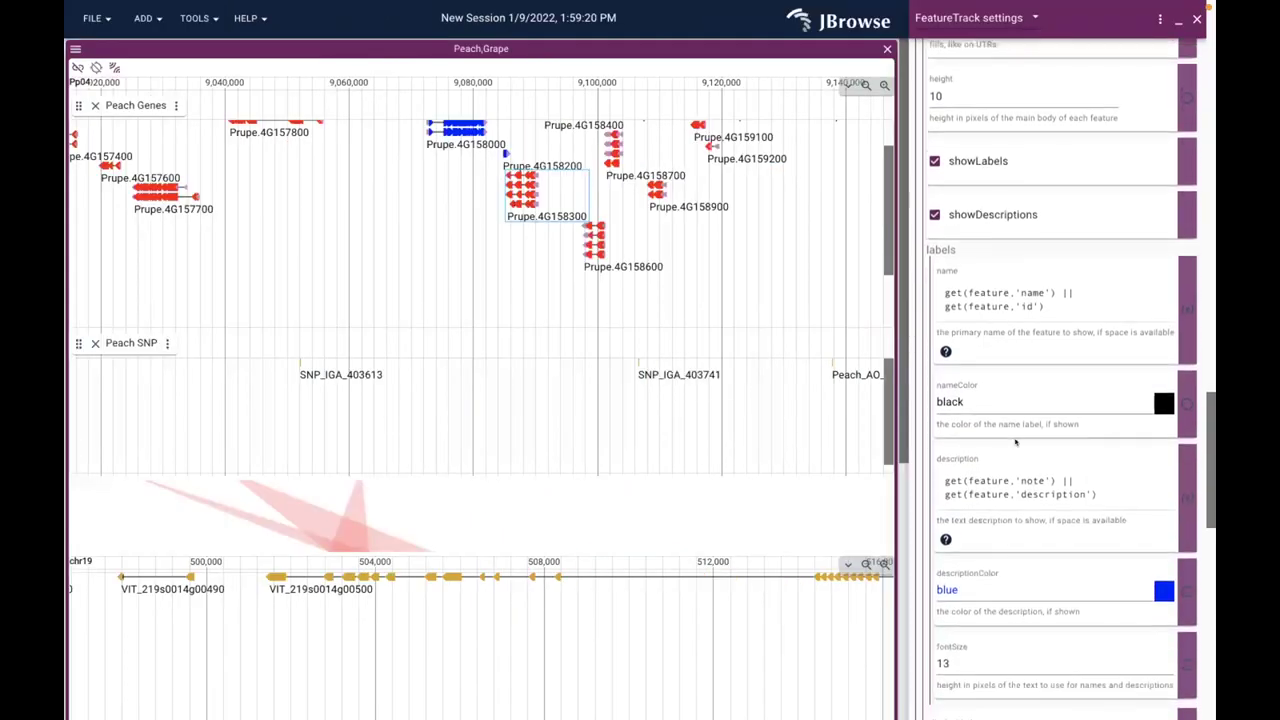
pyautogui.scroll(-2, 1015, 442)
pyautogui.scroll(1, 1015, 442)
pyautogui.scroll(3, 1015, 442)
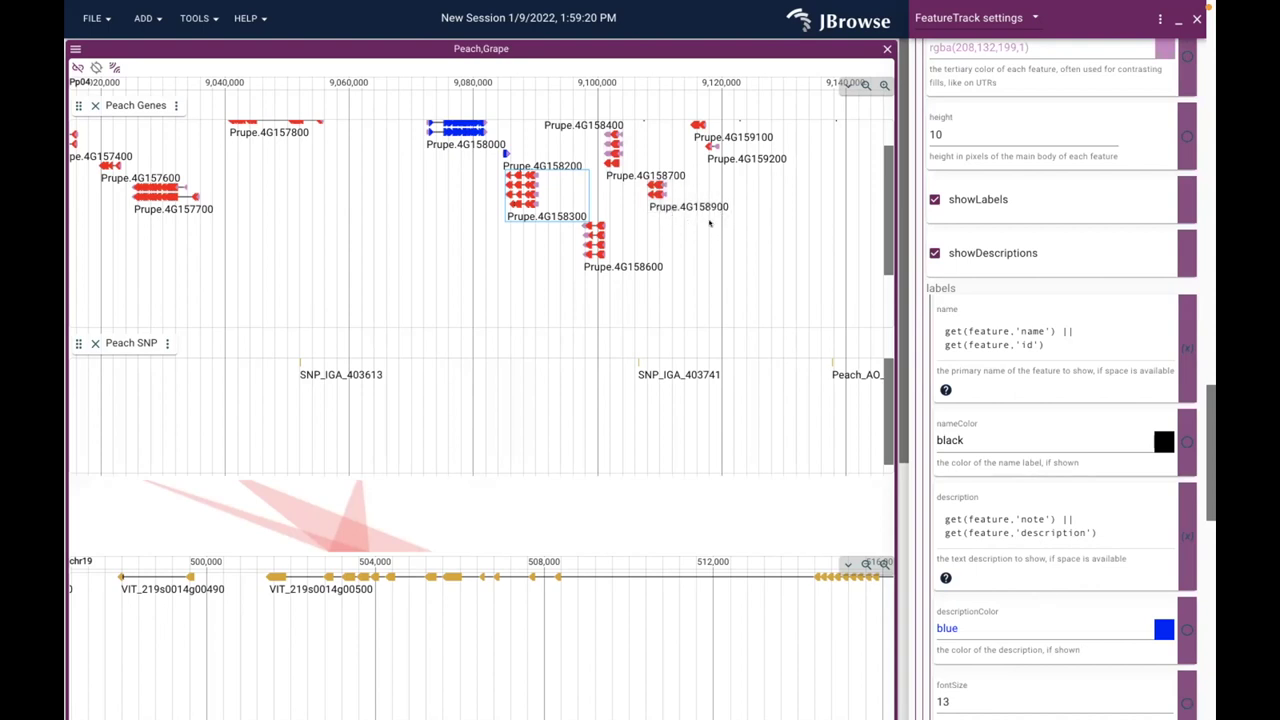
pyautogui.scroll(-3, 1000, 344)
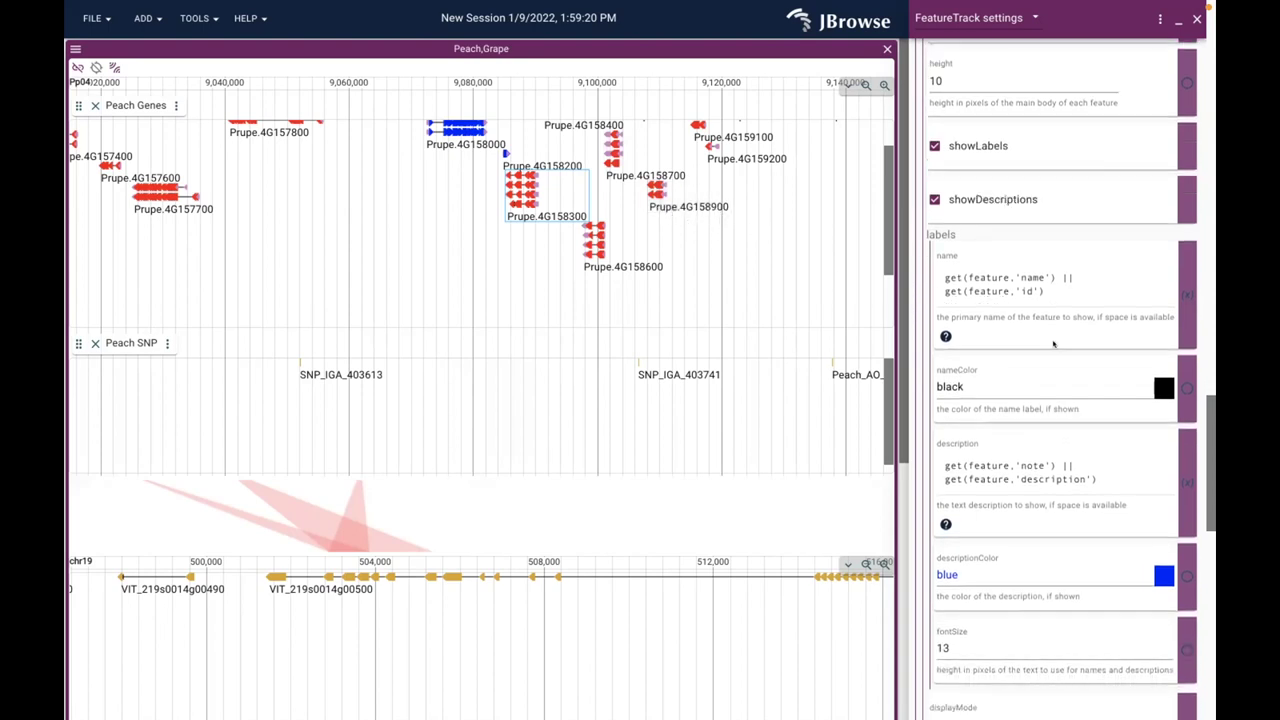
pyautogui.scroll(-1, 1050, 345)
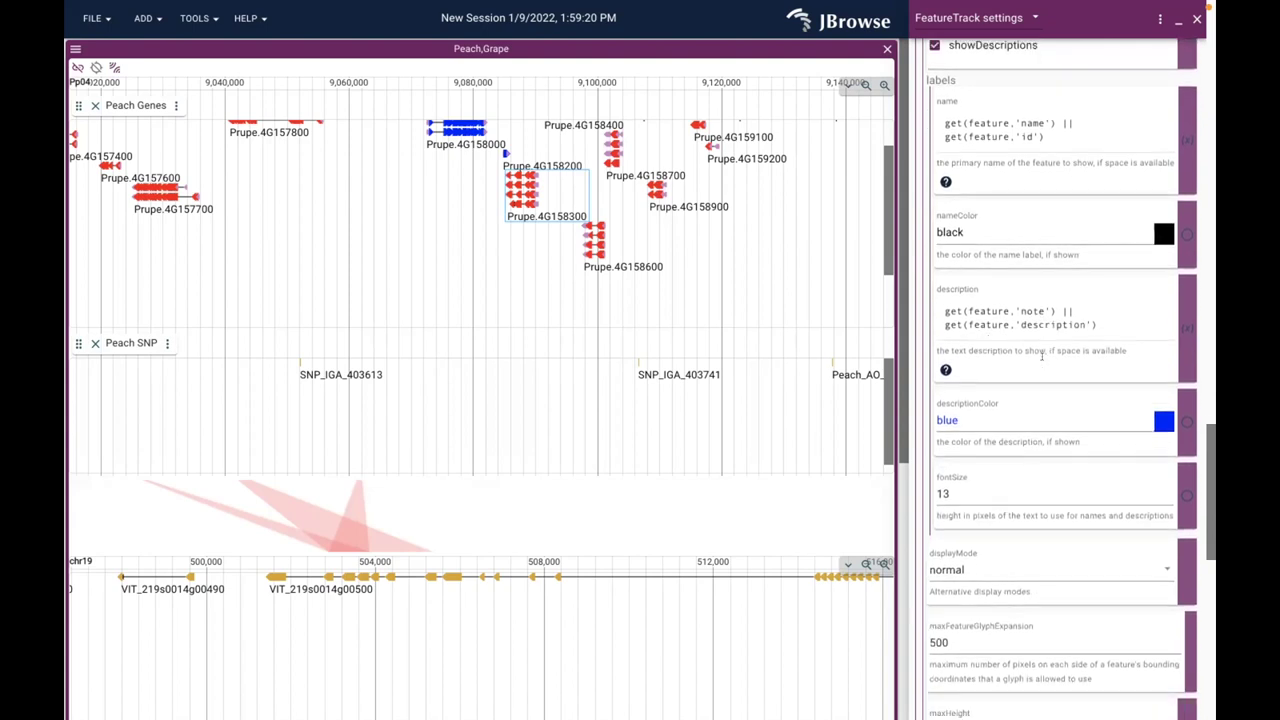
pyautogui.scroll(-3, 1041, 356)
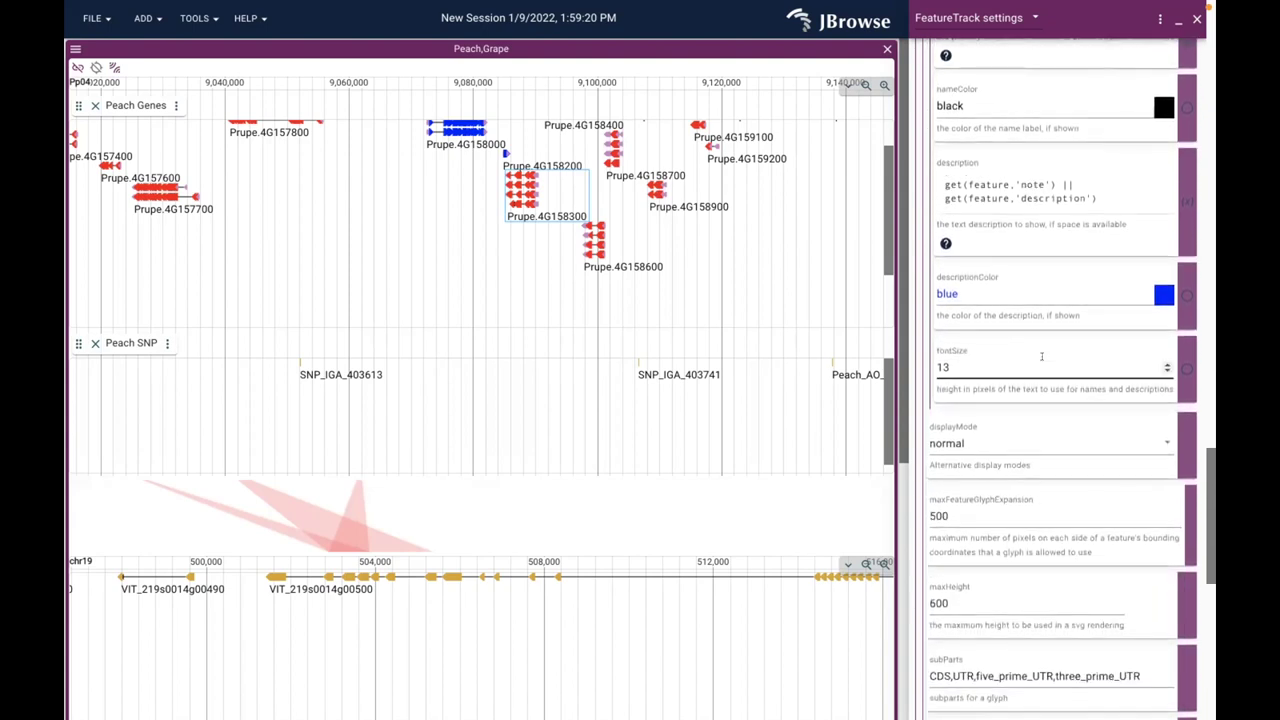
pyautogui.scroll(-3, 1041, 358)
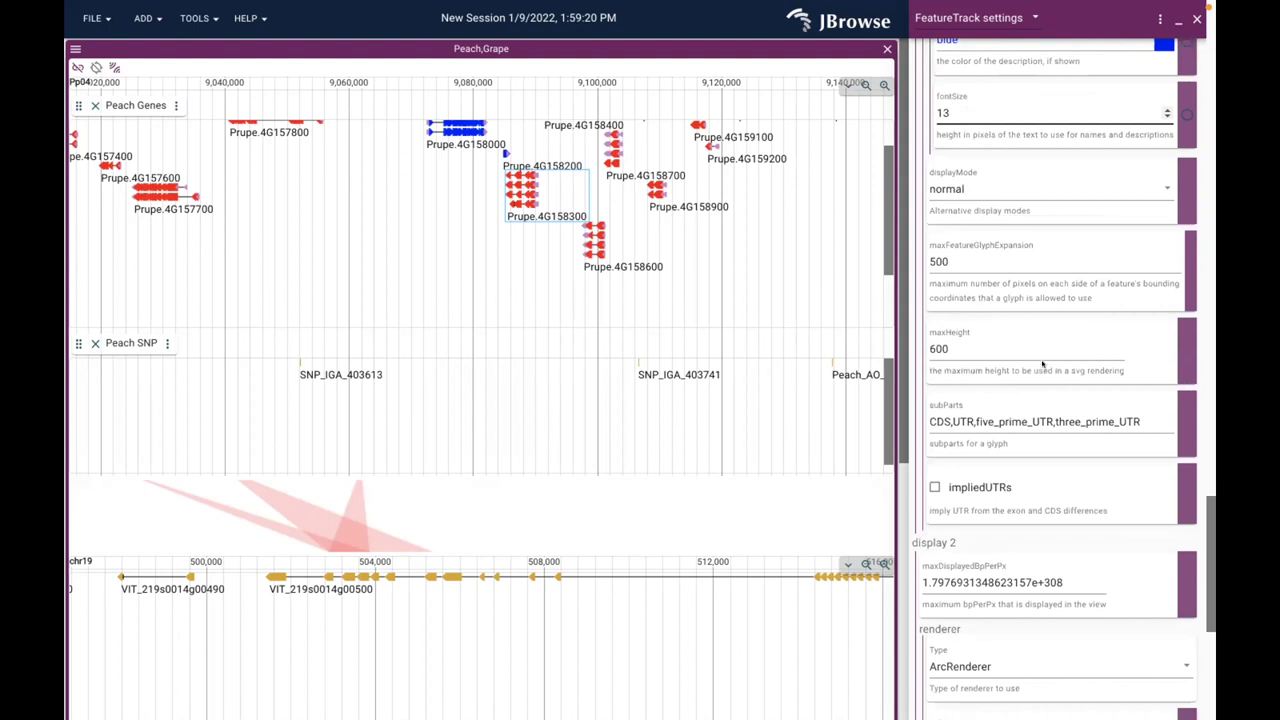
pyautogui.scroll(-5, 1041, 360)
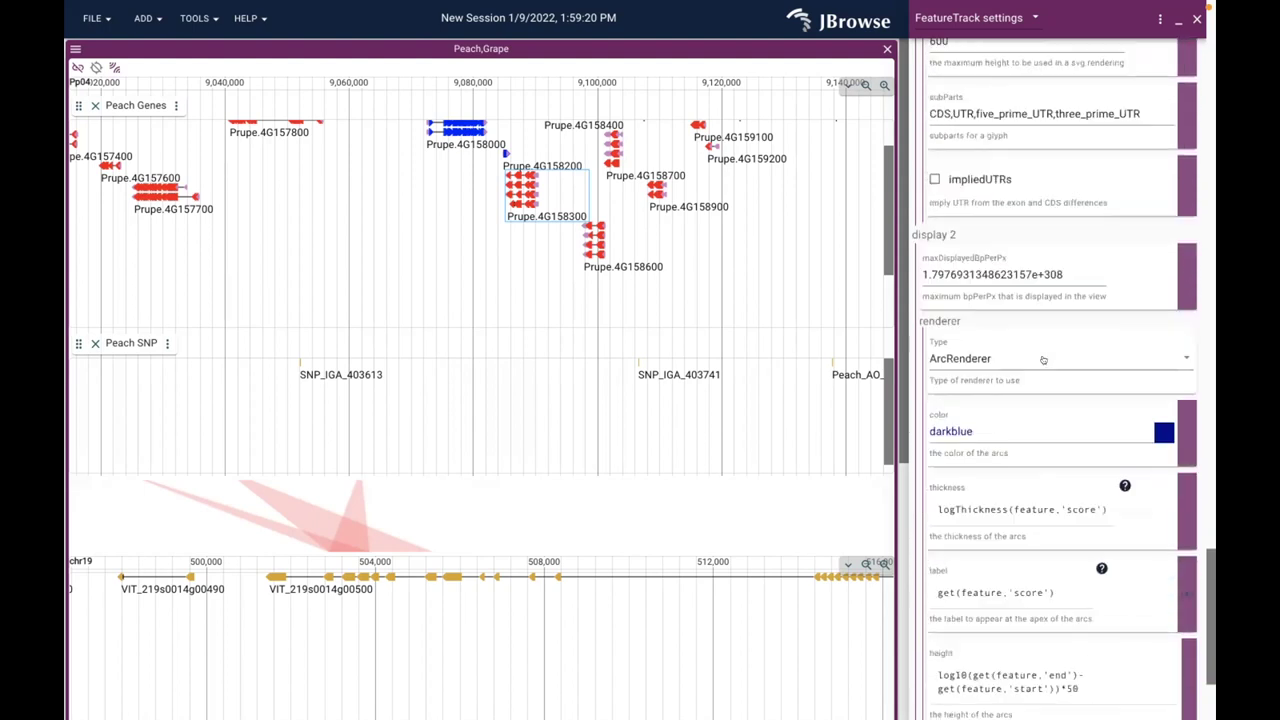
# Replace the mouseover callback under display 1 with the empty string ''
pyautogui.scroll(10, 1041, 358)
pyautogui.scroll(9, 1041, 358)
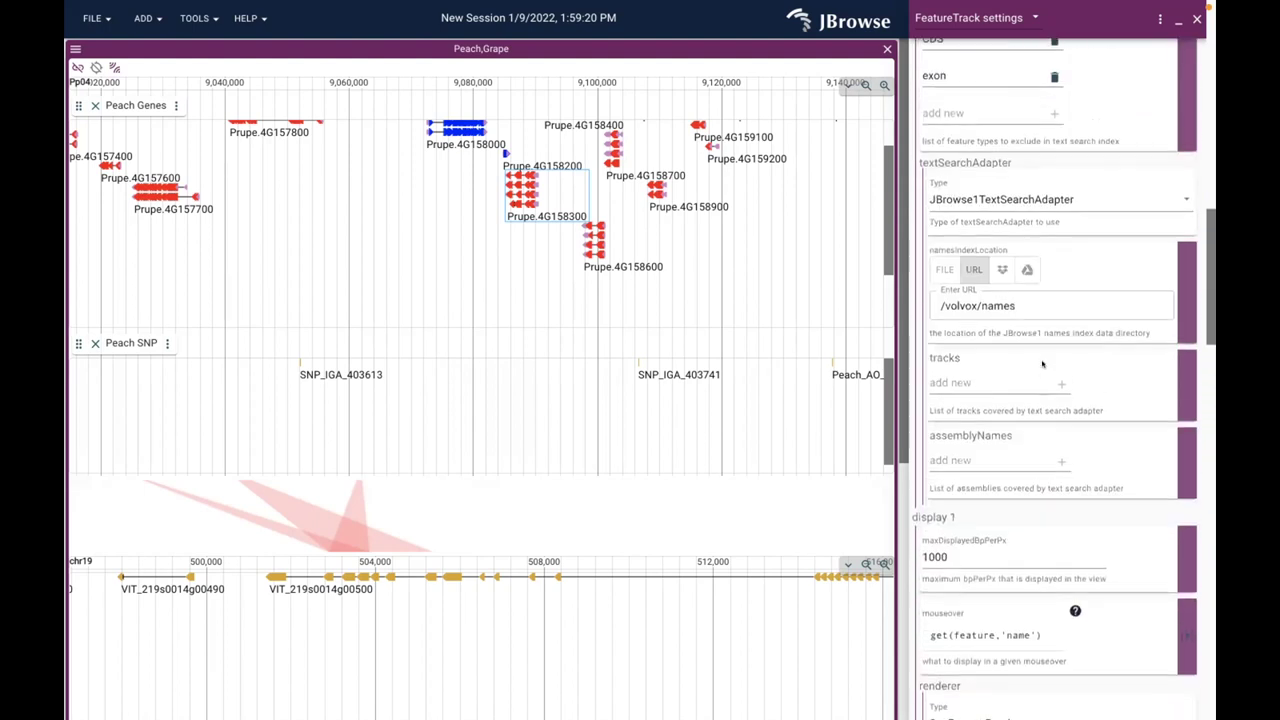
pyautogui.scroll(-2, 1041, 364)
pyautogui.scroll(-1, 1041, 364)
pyautogui.scroll(-1, 1042, 364)
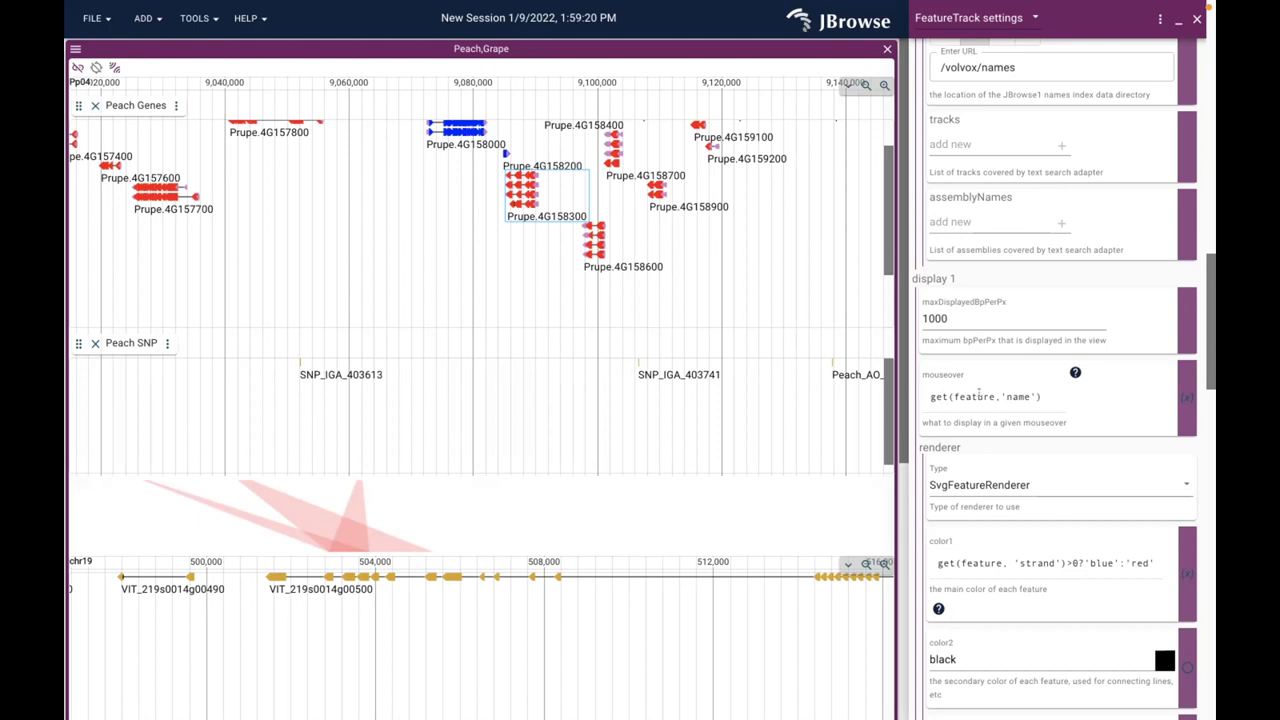
pyautogui.moveTo(607, 236)
pyautogui.moveTo(1040, 394); pyautogui.dragTo(916, 394)
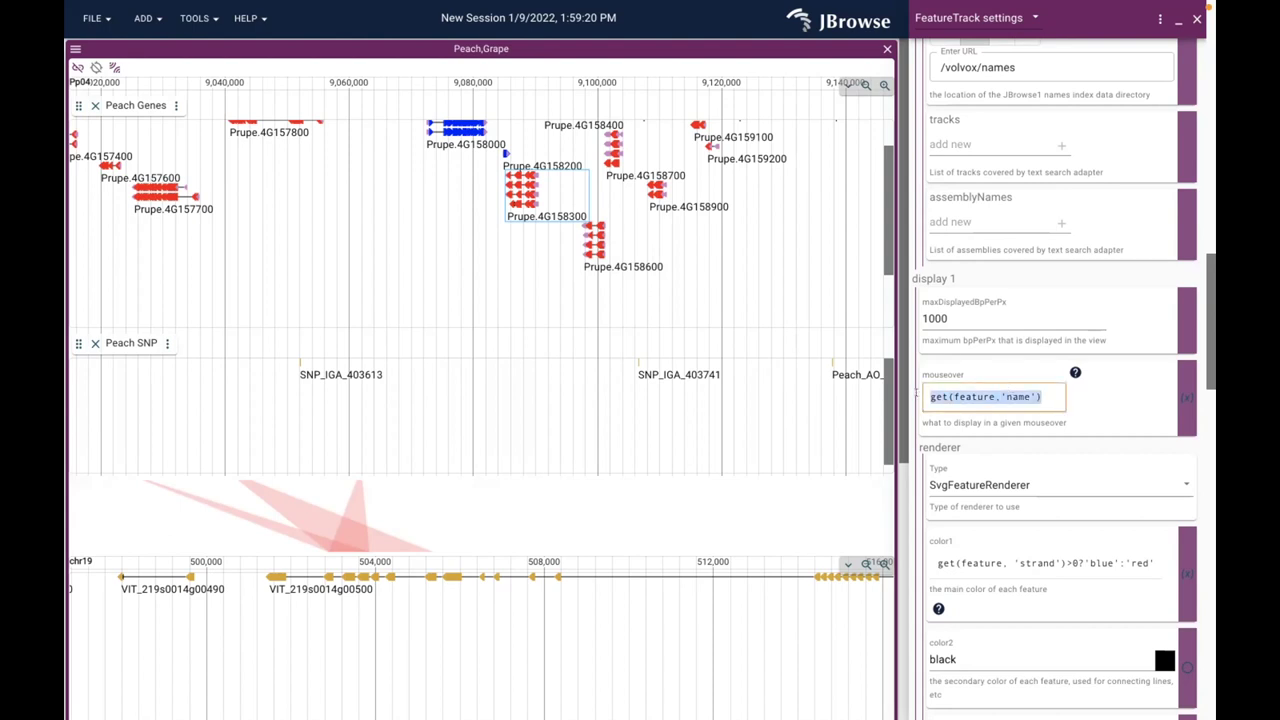
pyautogui.write("''")
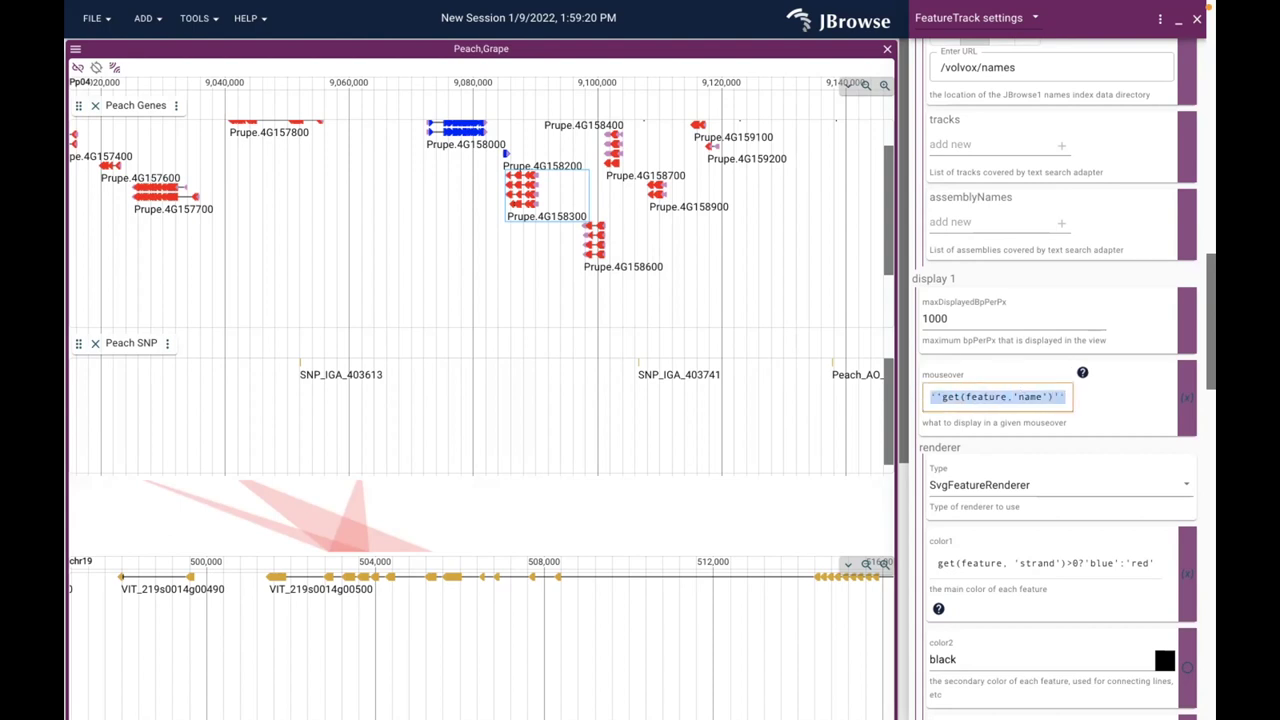
pyautogui.tripleClick(1017, 396)
pyautogui.press('BackSpace')
pyautogui.write("''")
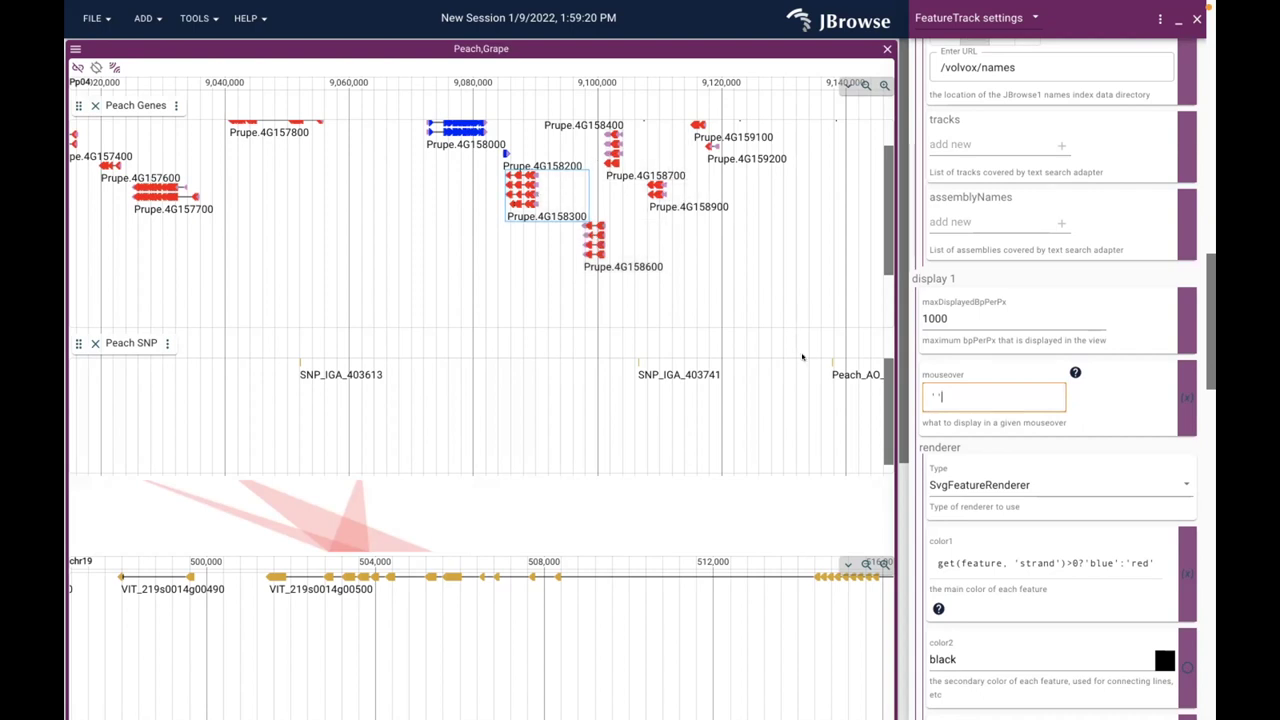
# Switch to the Safari tutorial and examine the name, longest-attribute condition and ' longest transcript' parts of the modified hover-text callback
pyautogui.press('super+Tab')
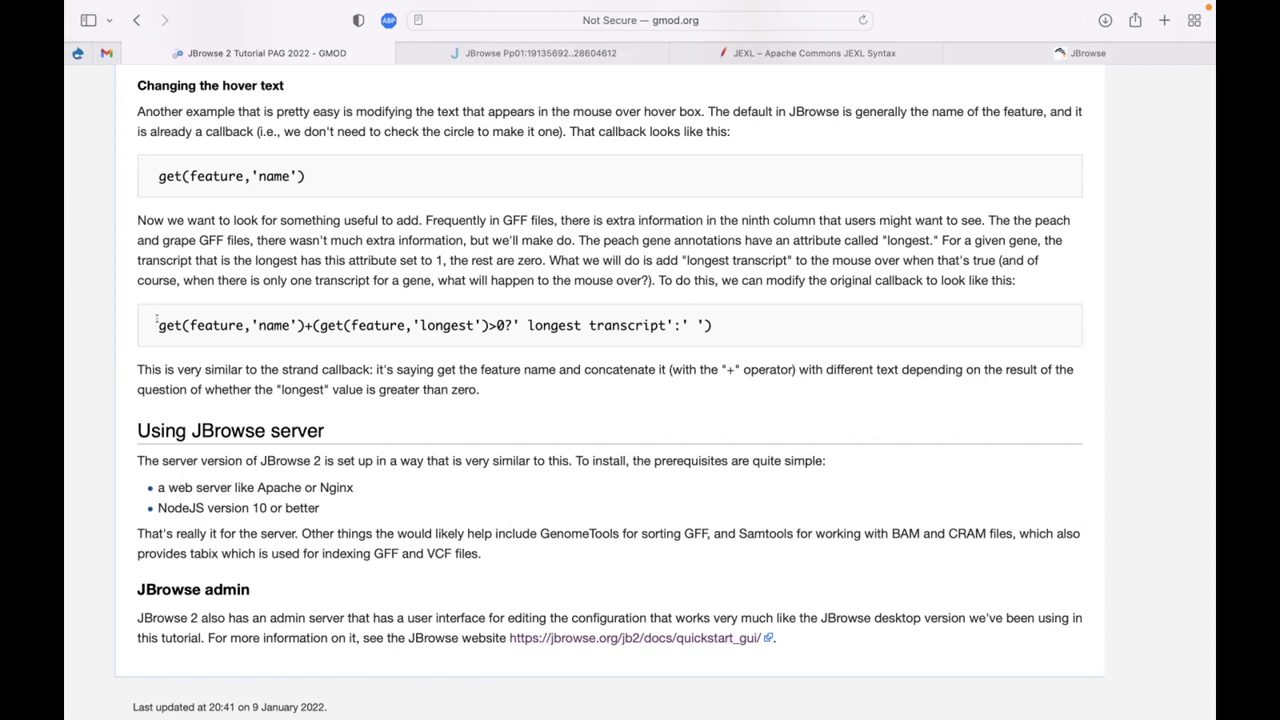
pyautogui.press('super+Tab')
pyautogui.press('super+Tab')
pyautogui.press('super+Tab')
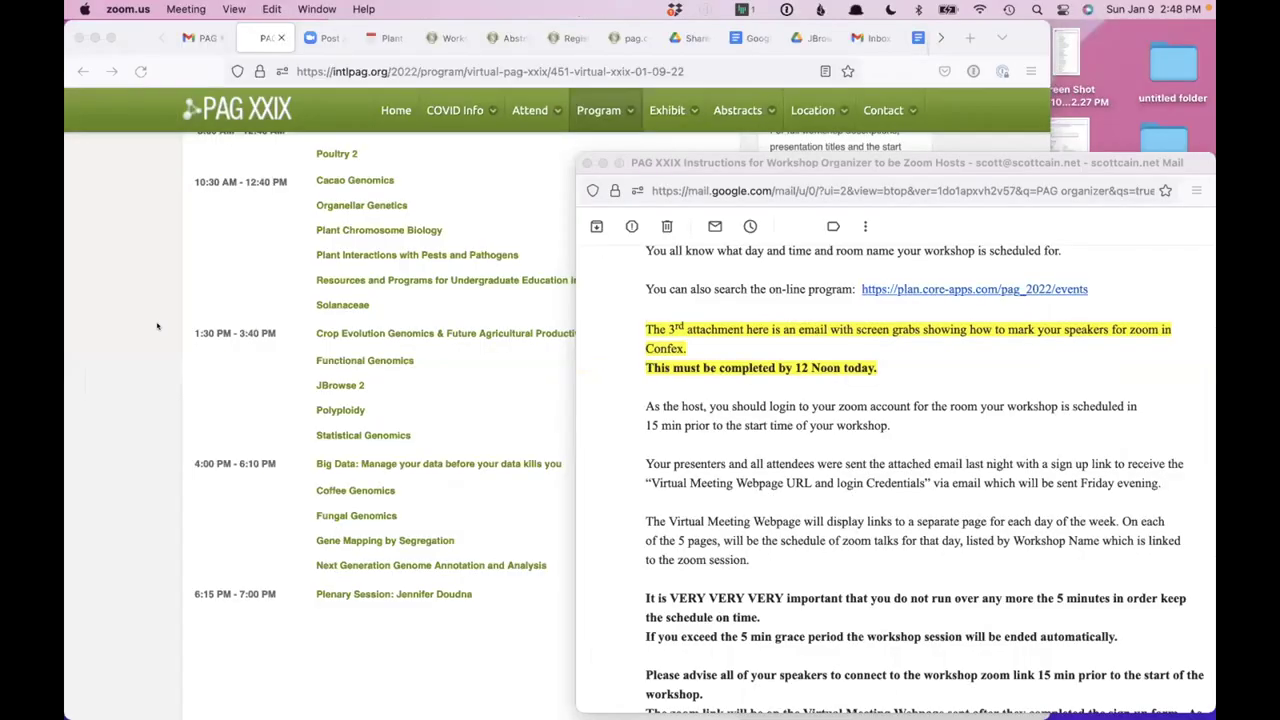
pyautogui.press('super+Tab')
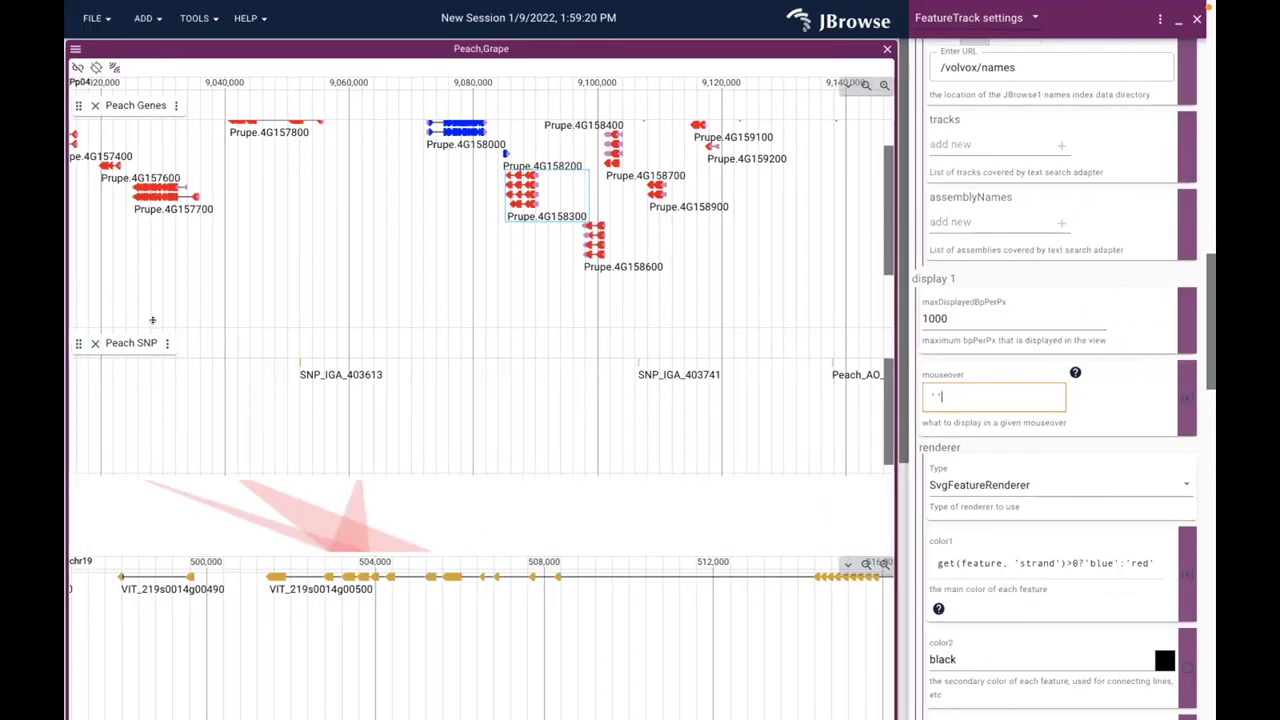
pyautogui.press('super+Tab')
pyautogui.press('super+Tab')
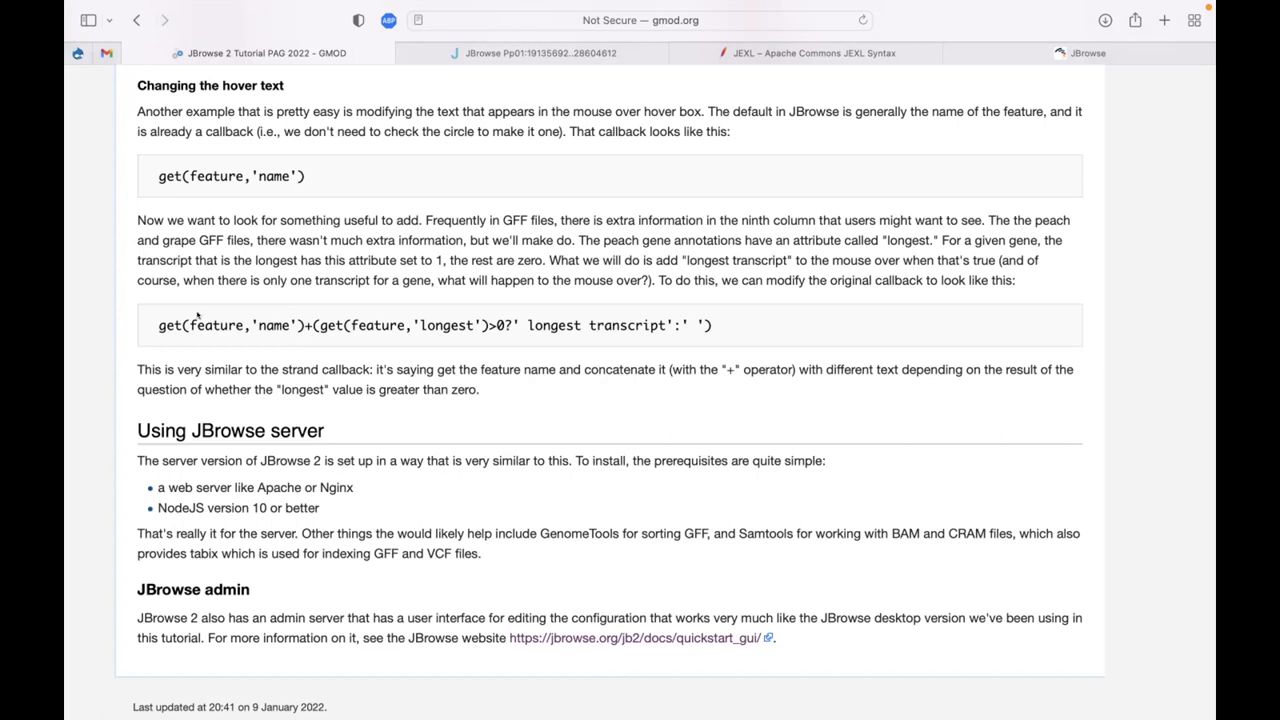
pyautogui.moveTo(158, 325); pyautogui.dragTo(304, 325)
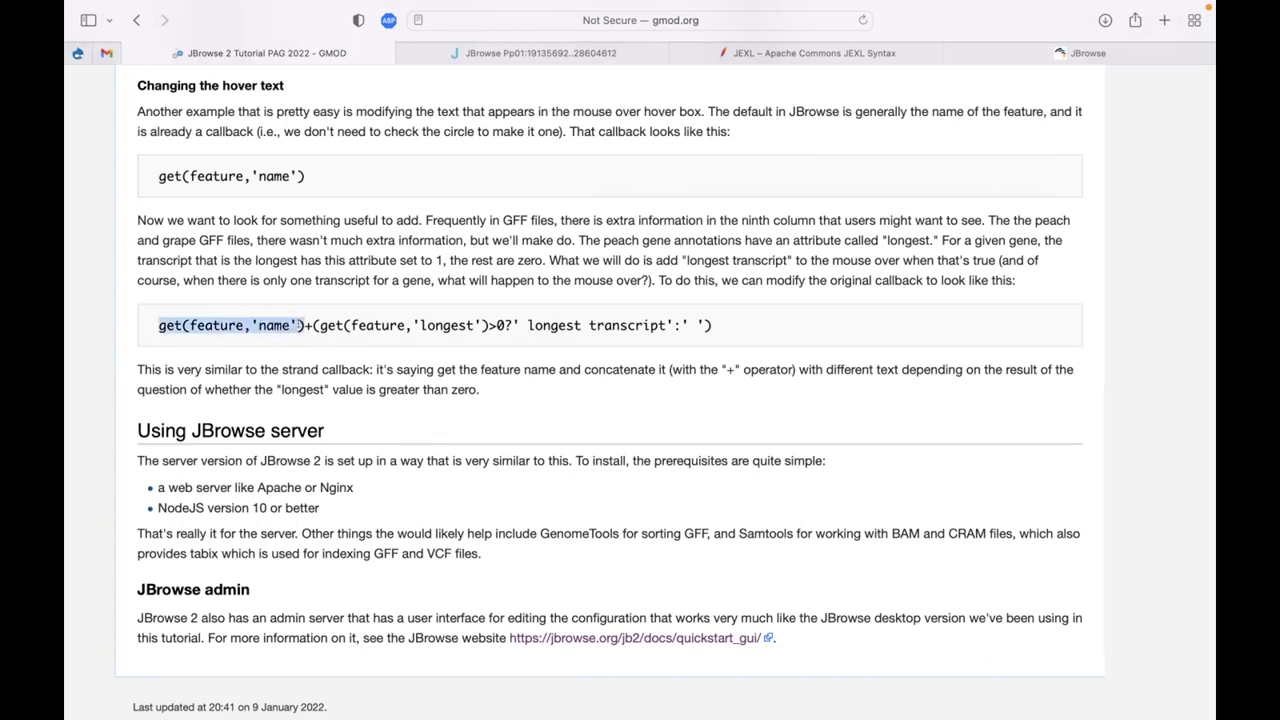
pyautogui.click(304, 325)
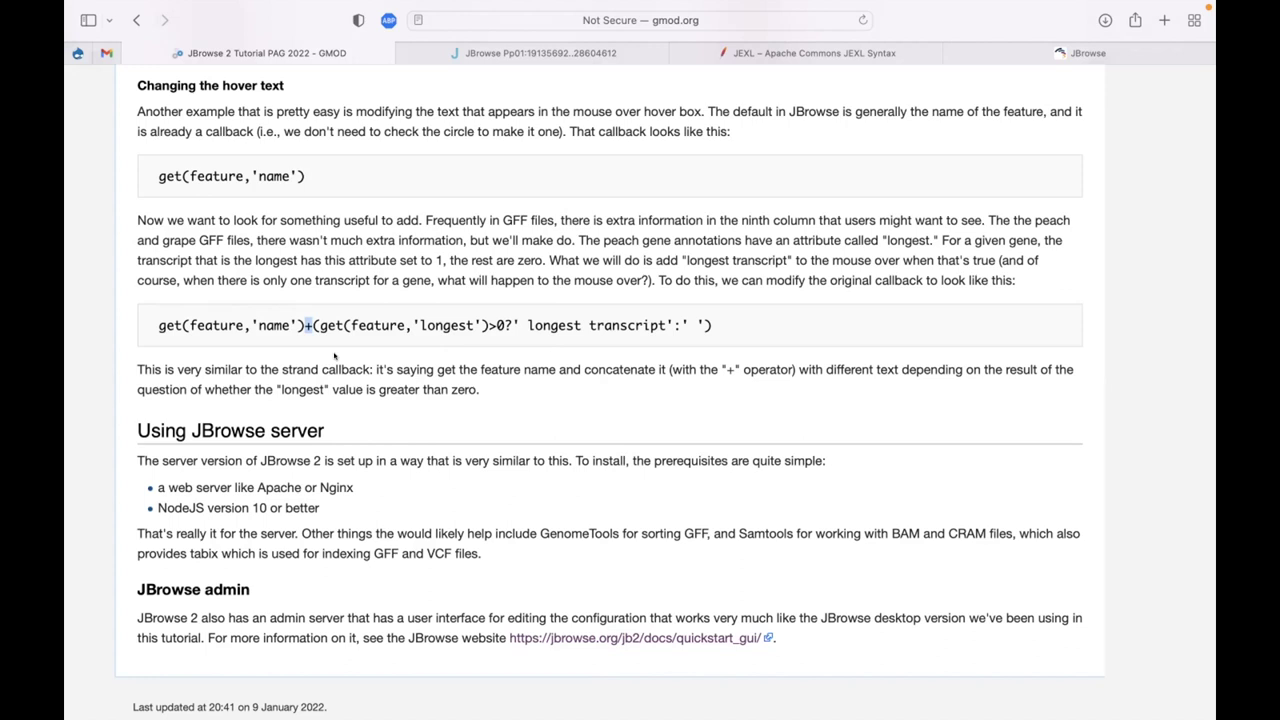
pyautogui.moveTo(308, 325); pyautogui.dragTo(503, 325)
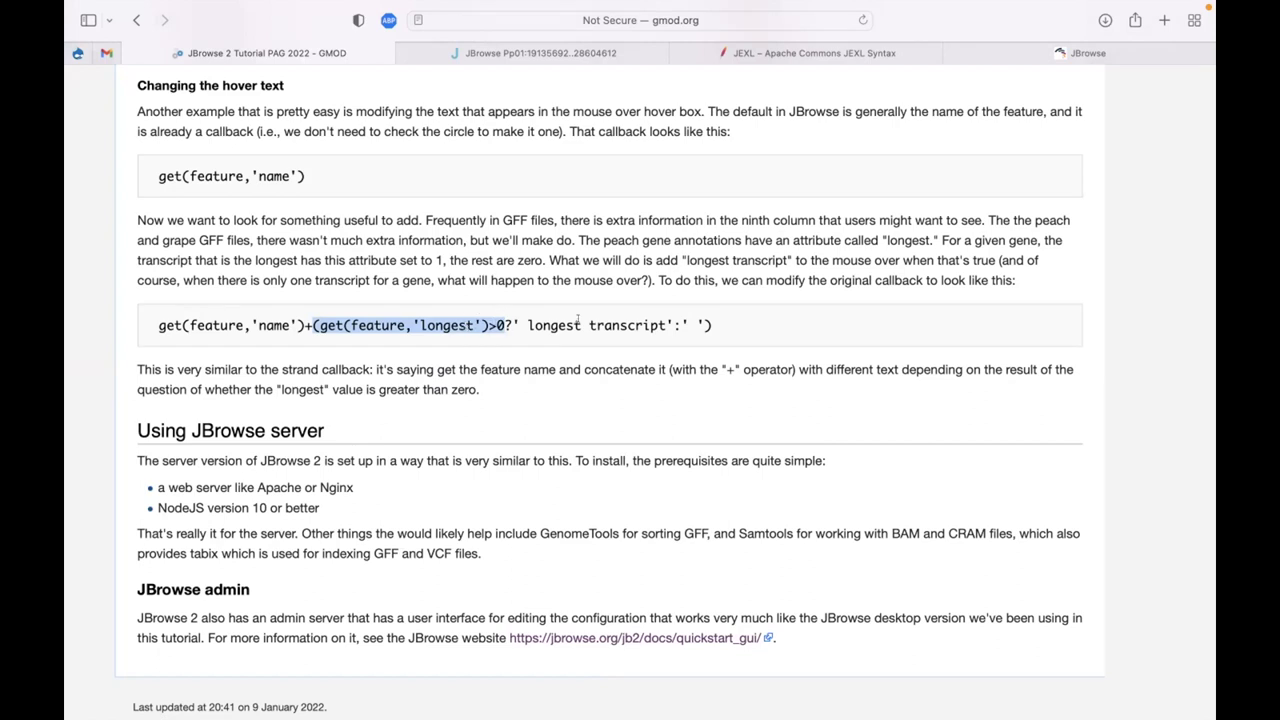
pyautogui.moveTo(527, 325); pyautogui.dragTo(667, 320)
pyautogui.click(667, 318)
pyautogui.moveTo(518, 322); pyautogui.dragTo(659, 316)
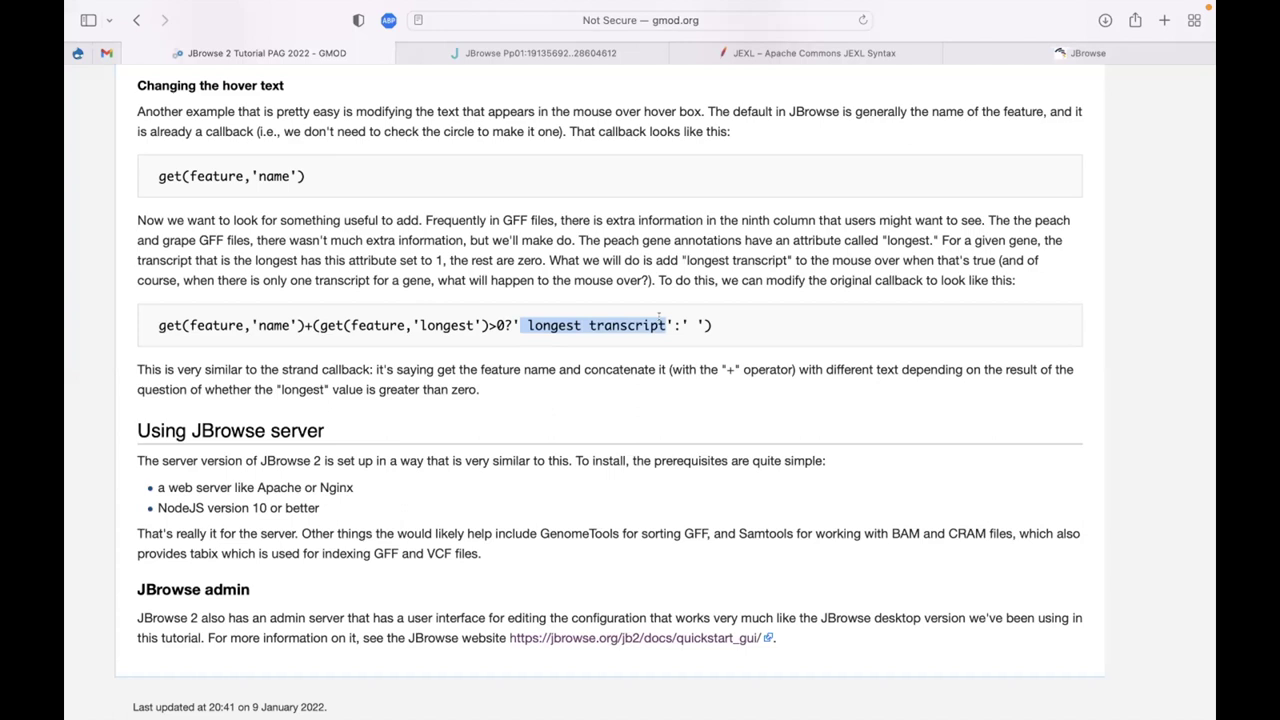
# Copy the tutorial's callback get(feature,'name')+(get(feature,'longest')>0?' longest transcript':' ') and enter it as the display 1 mouseover in JBrowse
pyautogui.moveTo(681, 321); pyautogui.dragTo(150, 325)
pyautogui.click(146, 325)
pyautogui.tripleClick(152, 325)
pyautogui.press('super+c')
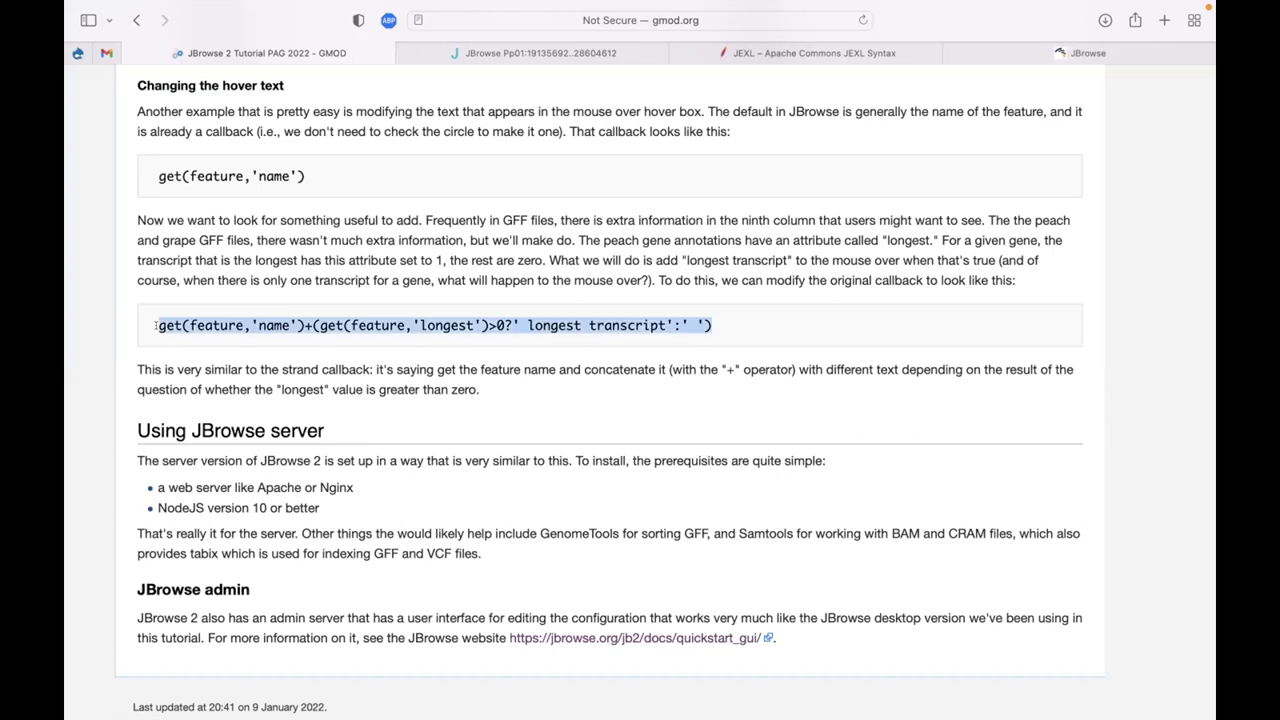
pyautogui.press('super+Tab')
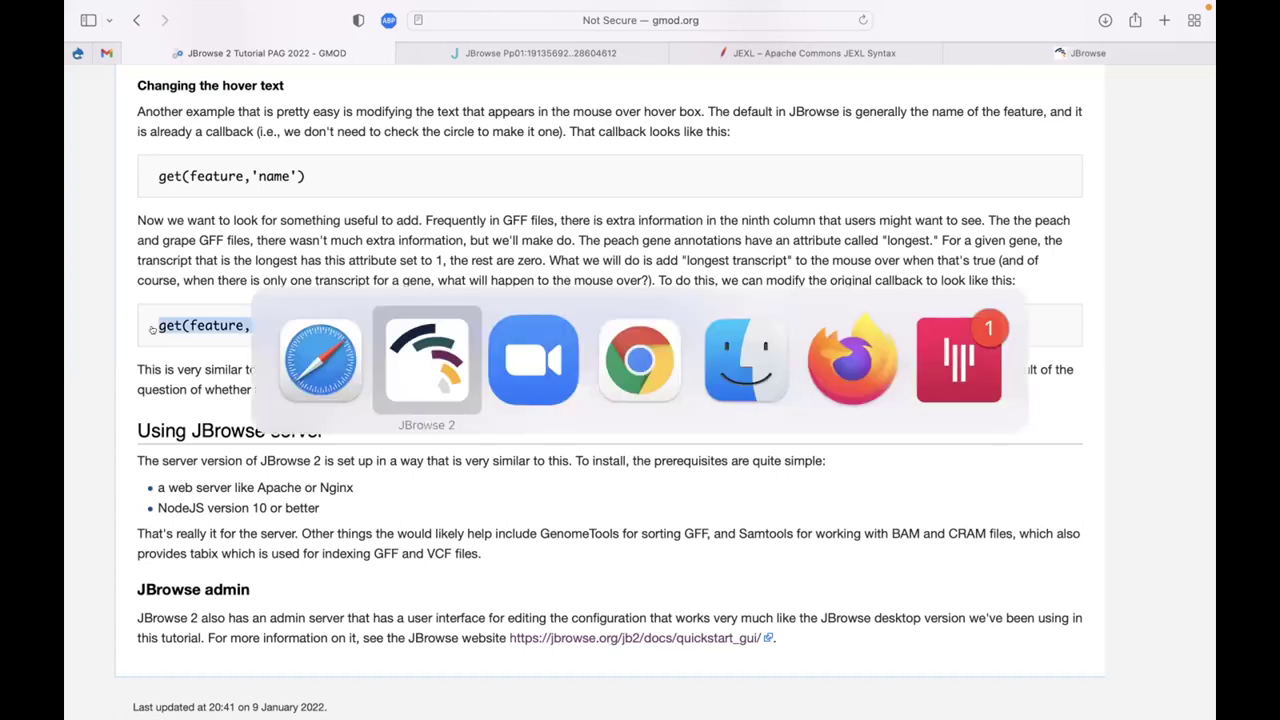
pyautogui.moveTo(950, 397); pyautogui.dragTo(912, 400)
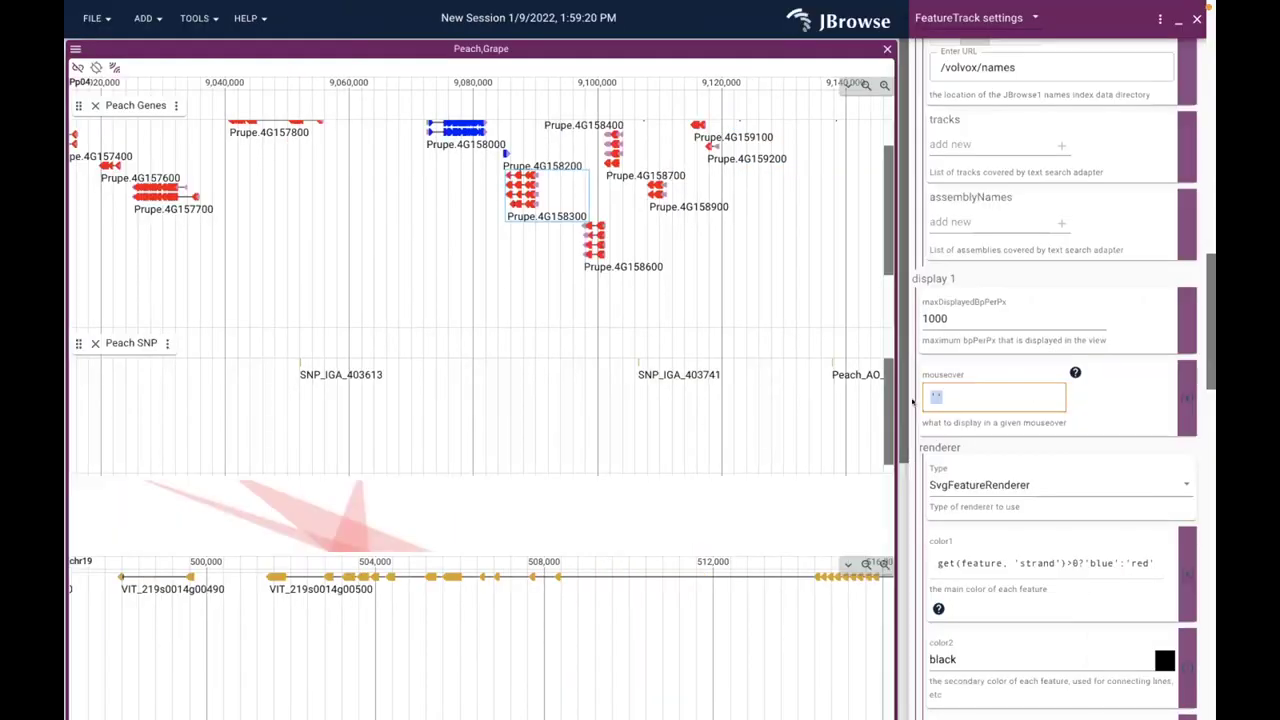
pyautogui.press('super+v')
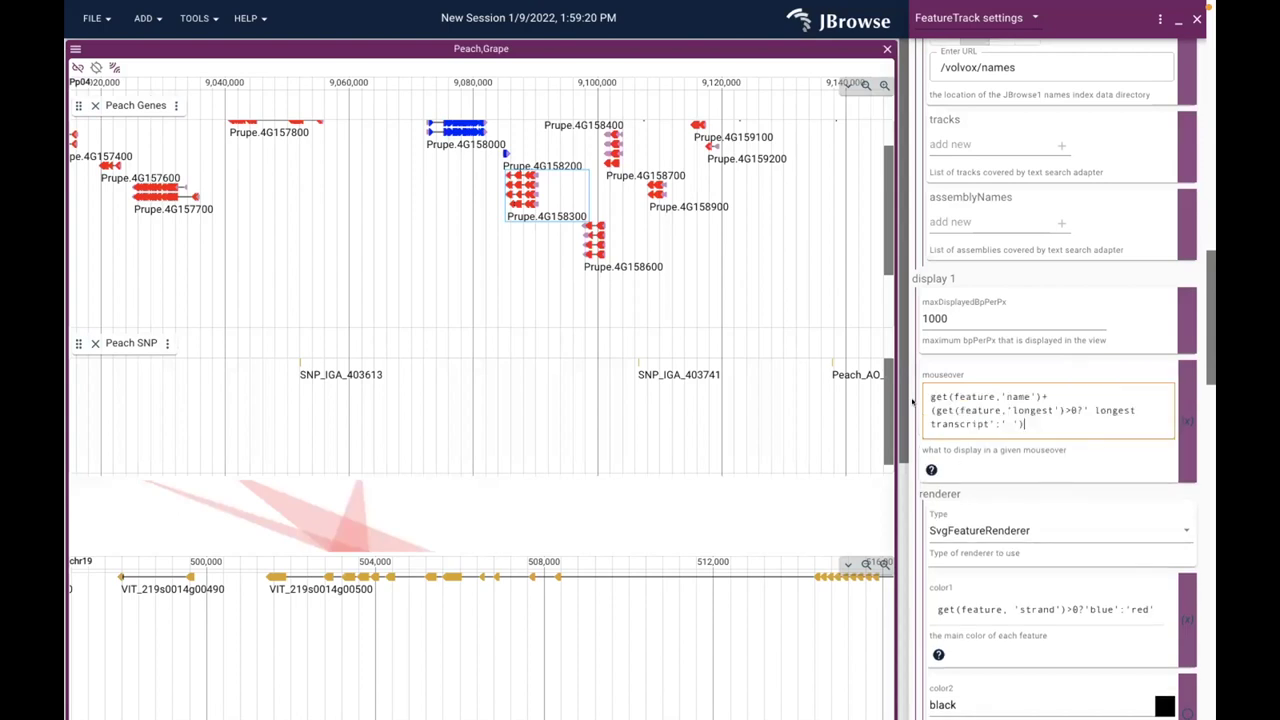
pyautogui.click(987, 444)
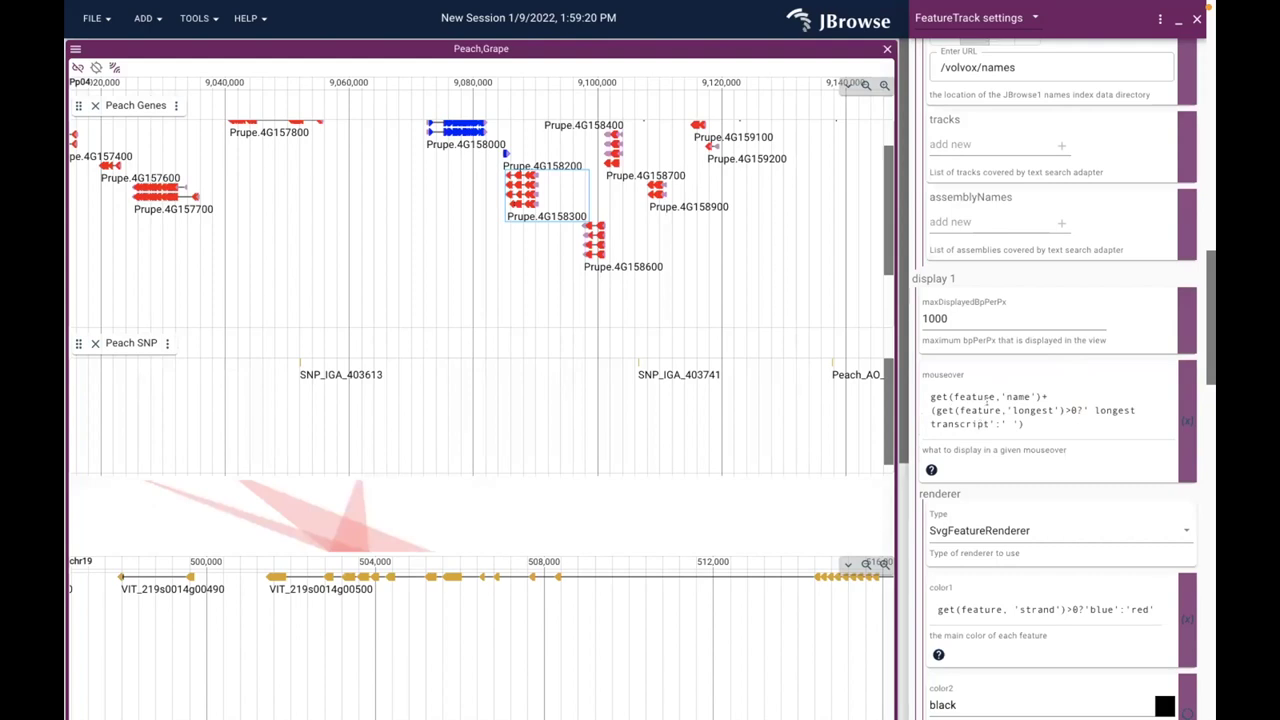
pyautogui.click(1025, 420)
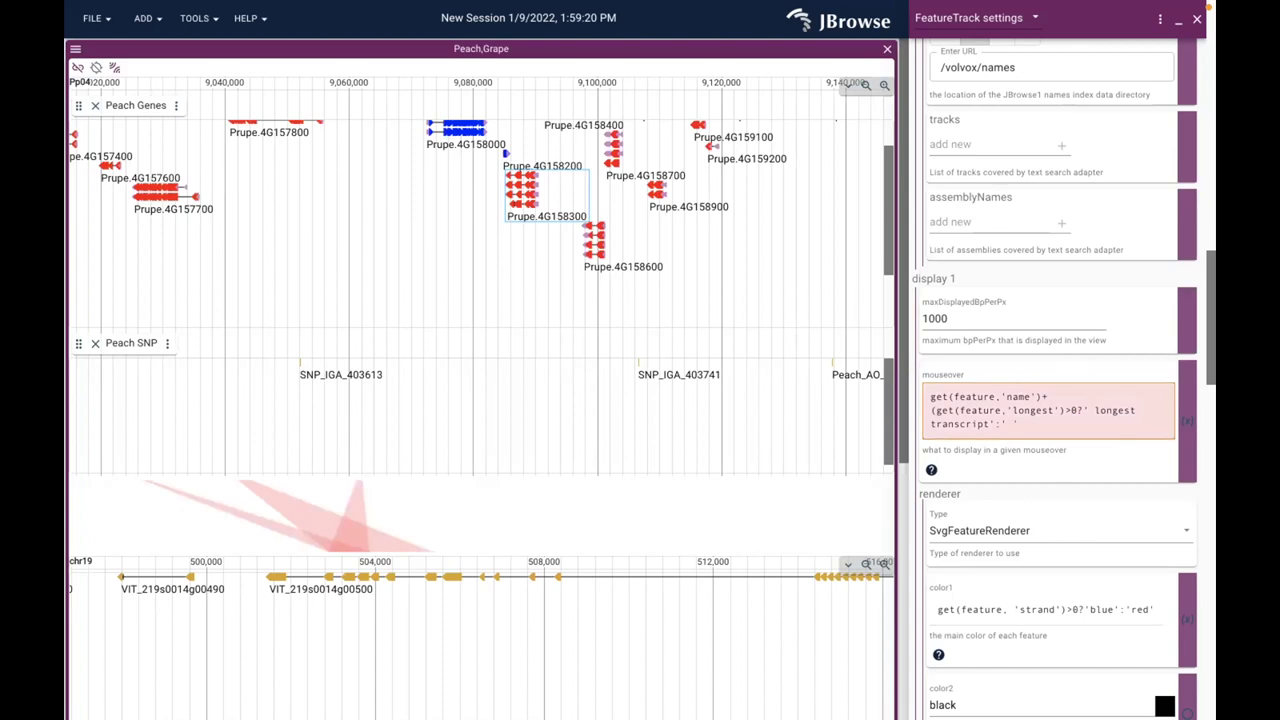
pyautogui.write(')')
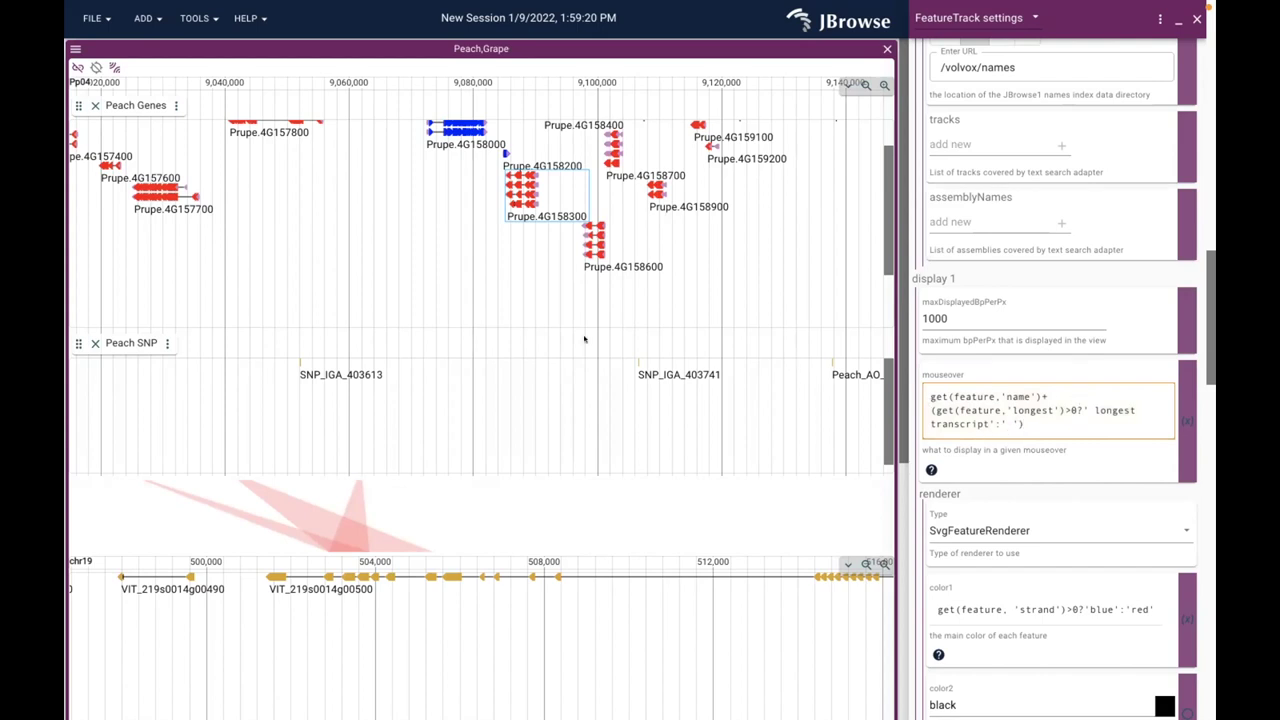
# Check the hover text on gene Prupe.4G158600 and look back through the Peach Genes track settings up to the track name
pyautogui.moveTo(595, 235)
pyautogui.press('super+Tab')
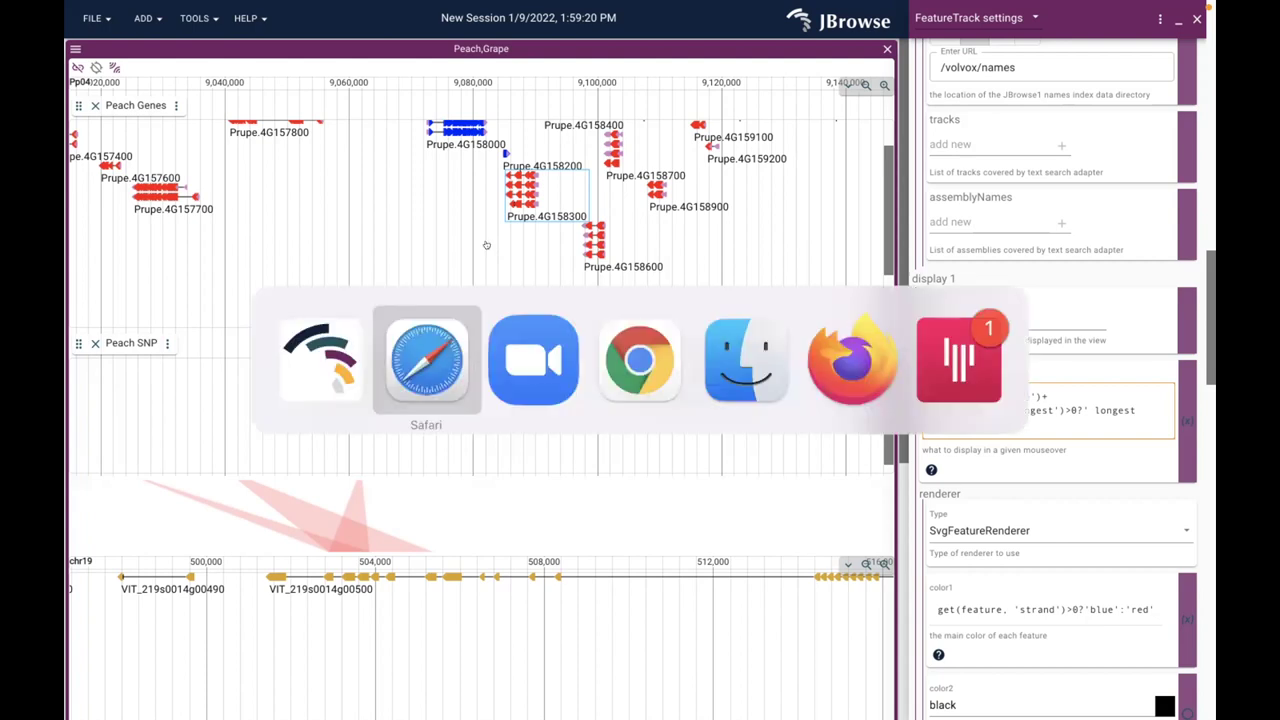
pyautogui.press('super+Tab')
pyautogui.press('super+Tab')
pyautogui.press('super+Tab')
pyautogui.press('super+Tab')
pyautogui.press('super+Tab')
pyautogui.press('super+Tab')
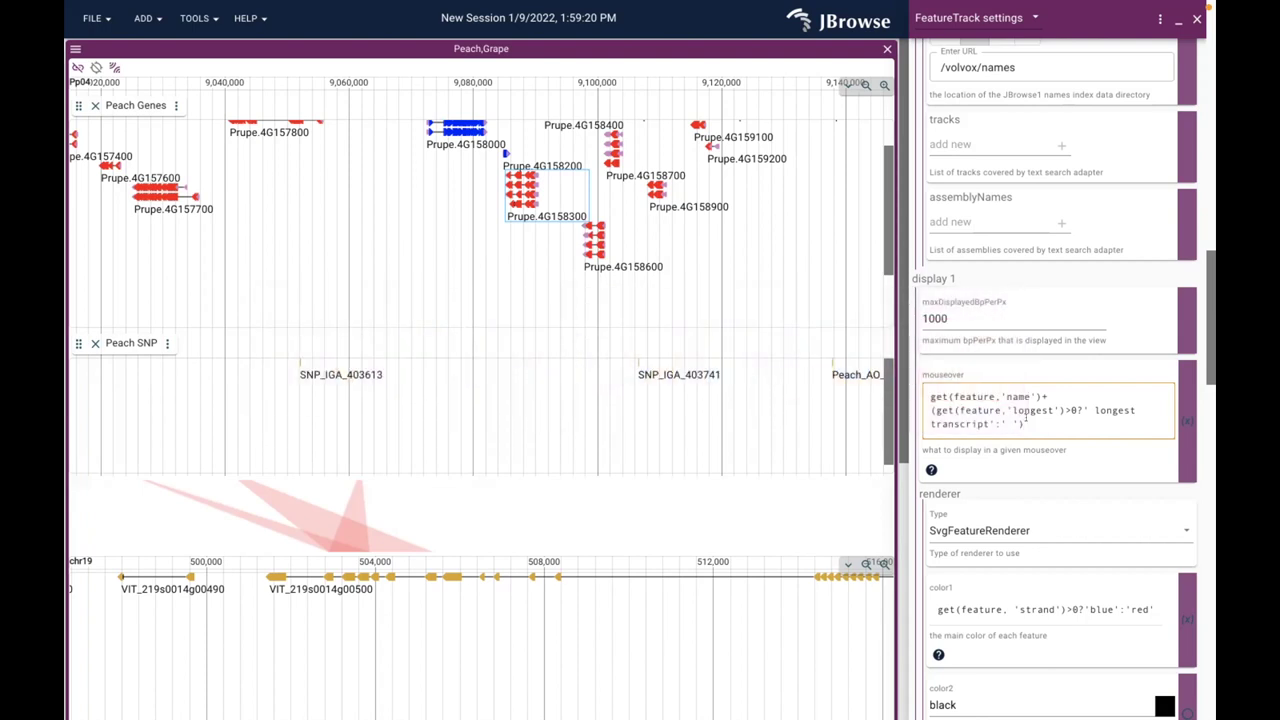
pyautogui.scroll(-5, 1025, 420)
pyautogui.scroll(8, 1025, 418)
pyautogui.scroll(6, 1025, 418)
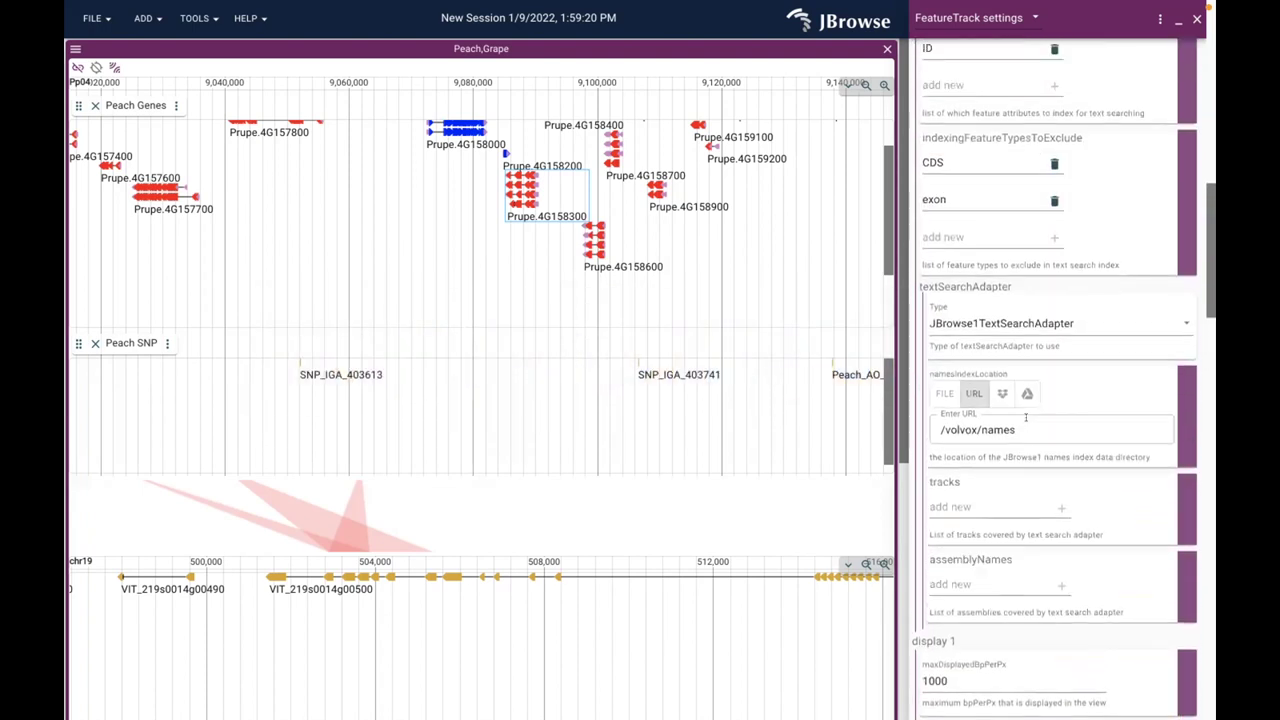
pyautogui.scroll(5, 1025, 420)
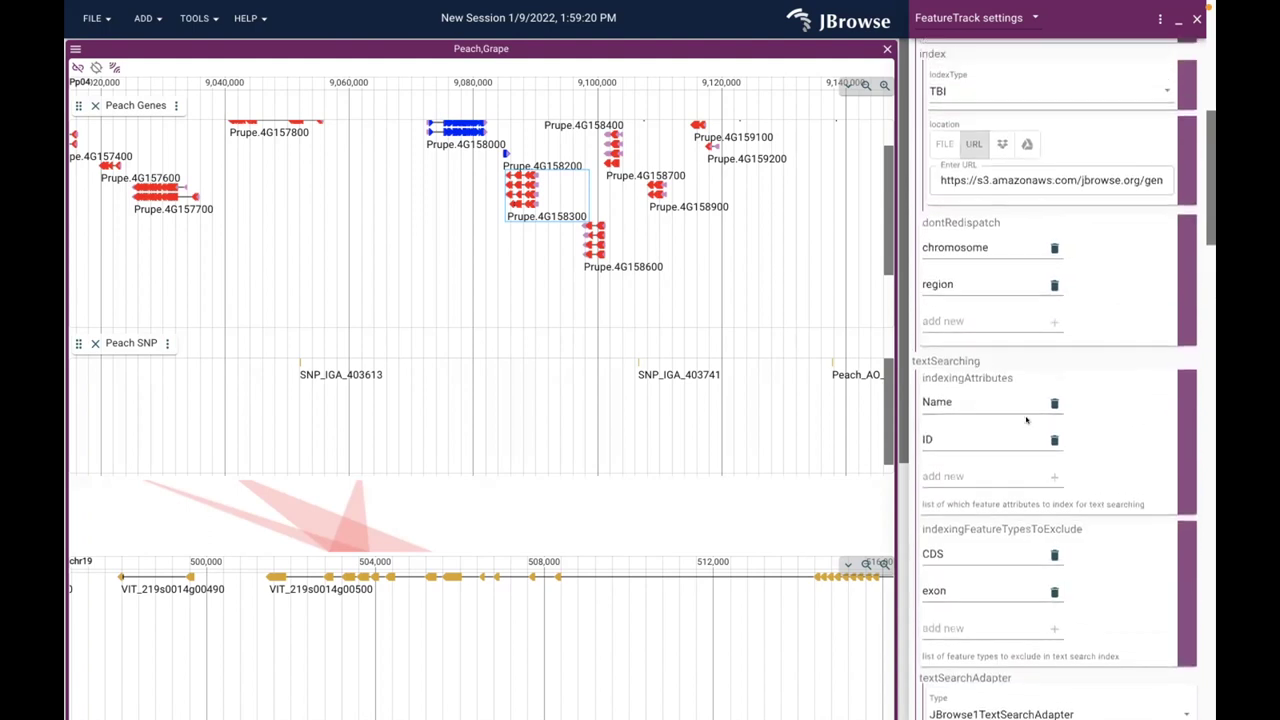
pyautogui.scroll(5, 1026, 420)
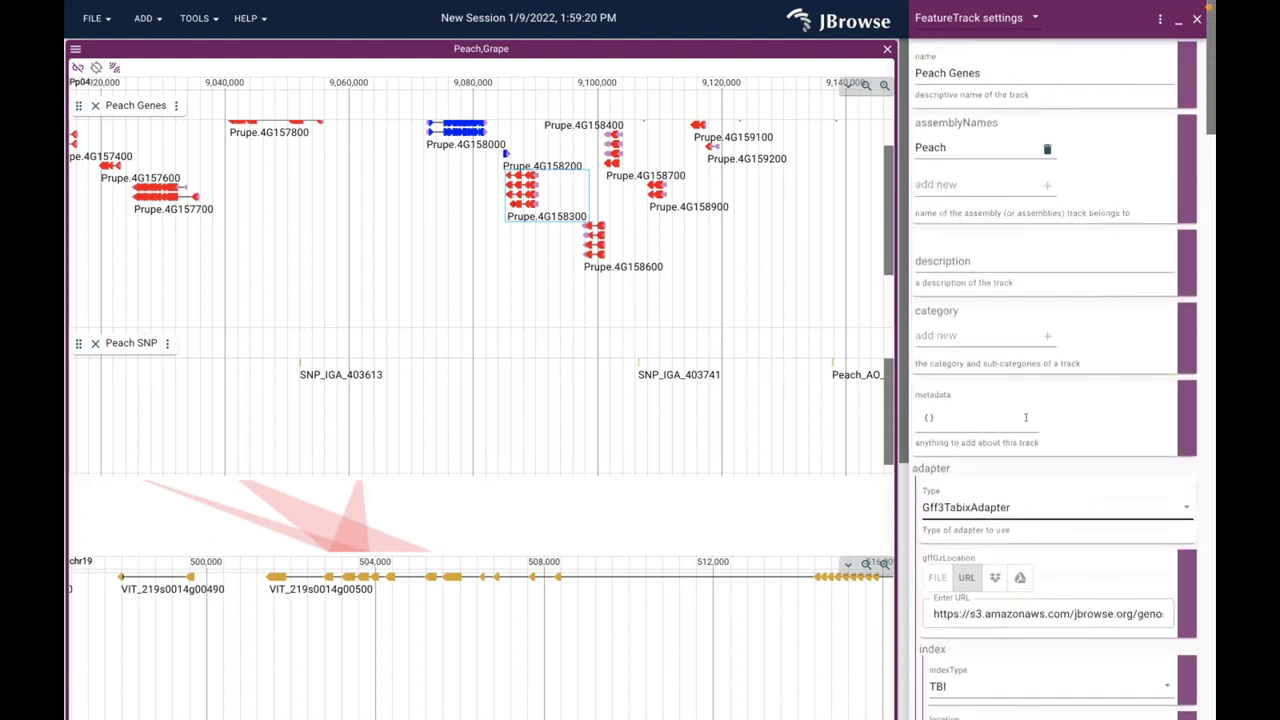
# Revisit the hover-text section of the Safari tutorial and review the Peach Genes adapter and text-searching settings in JBrowse
pyautogui.press('super+Tab')
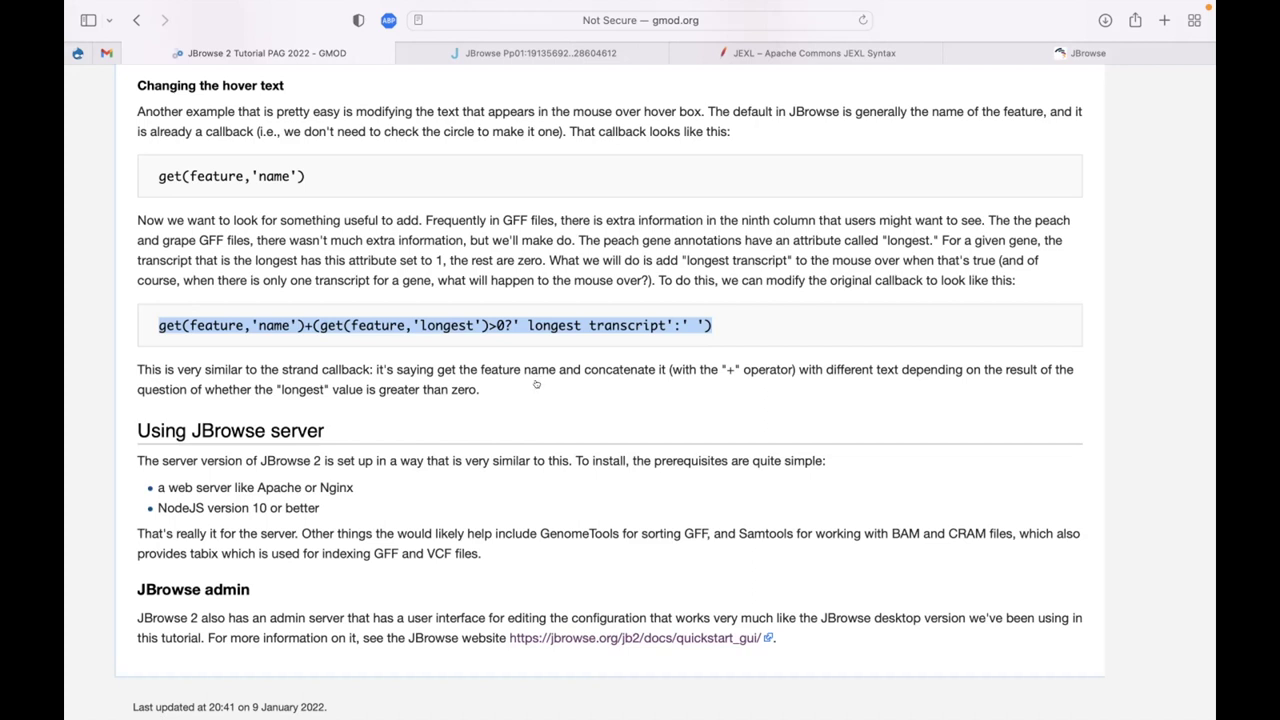
pyautogui.press('super+Tab')
pyautogui.press('super+Tab')
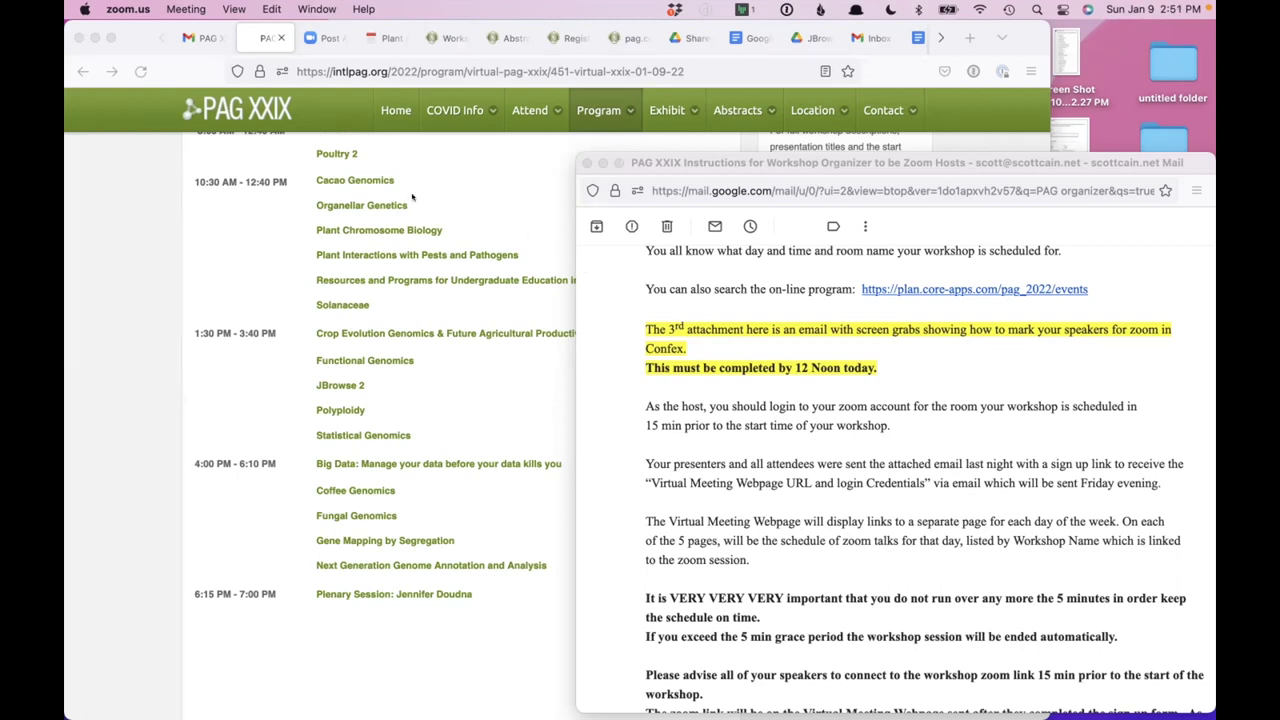
pyautogui.press('super+Tab')
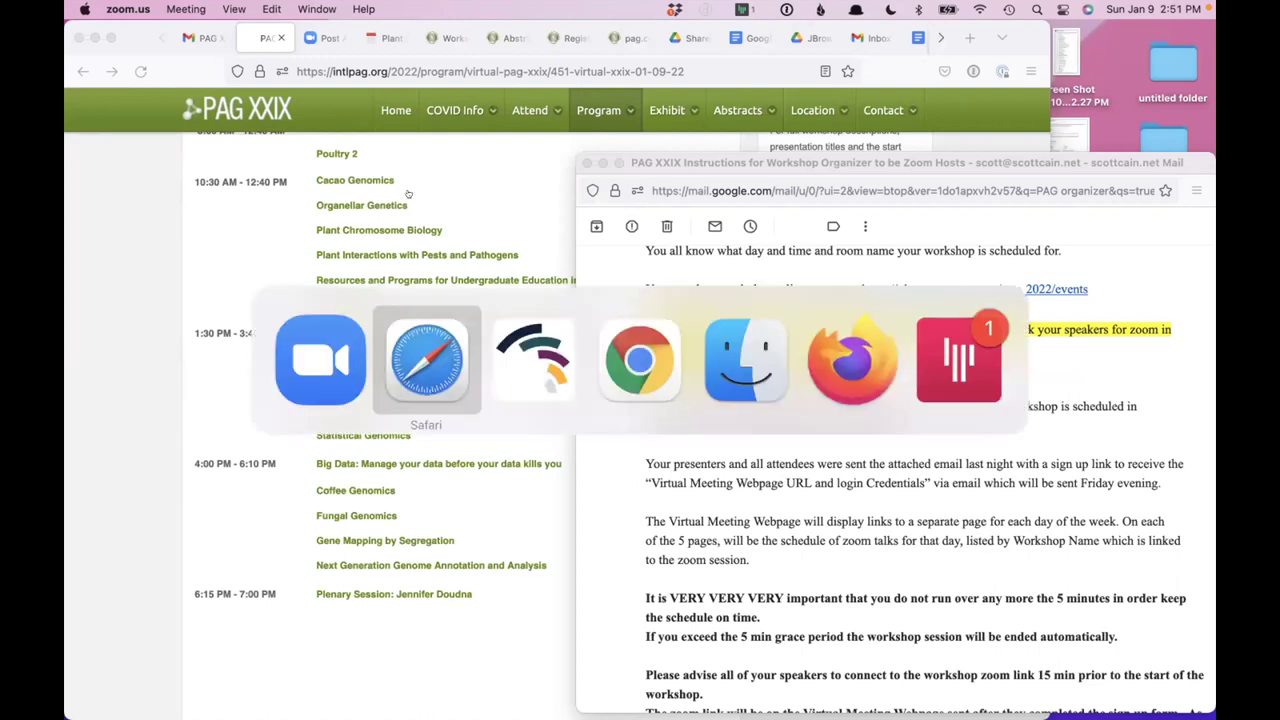
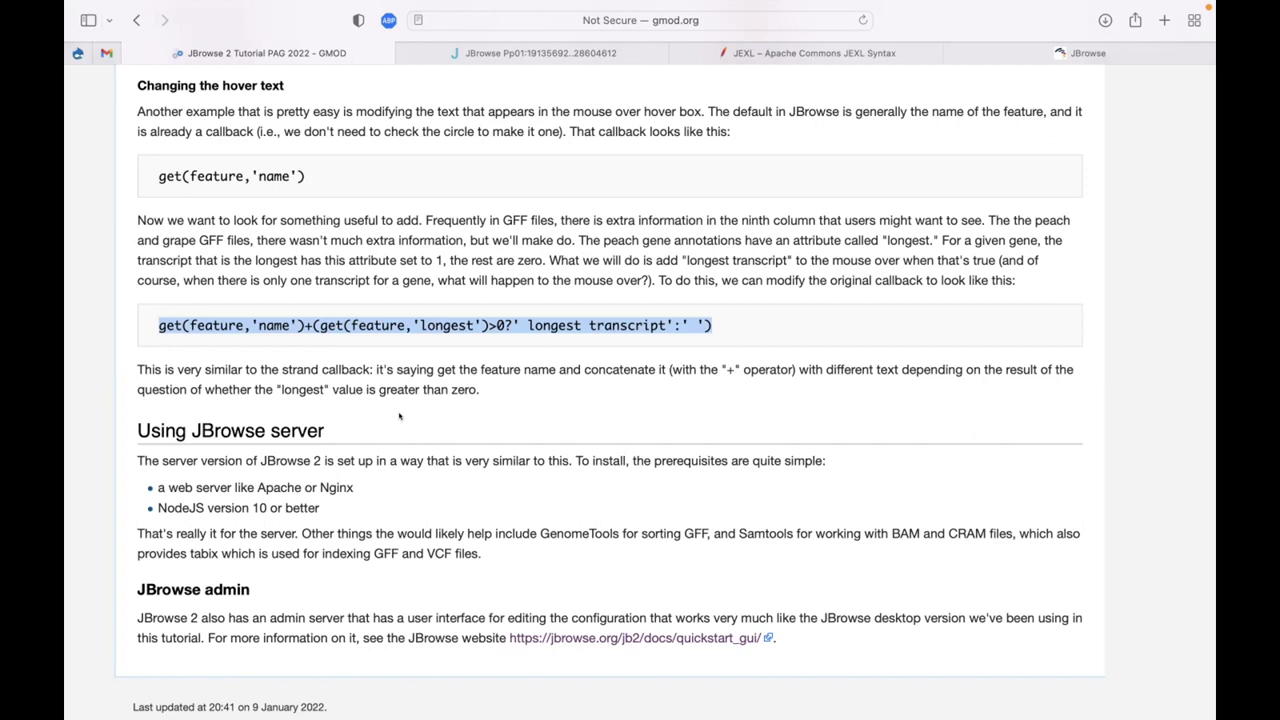
pyautogui.press('super+Tab')
pyautogui.press('super+Tab')
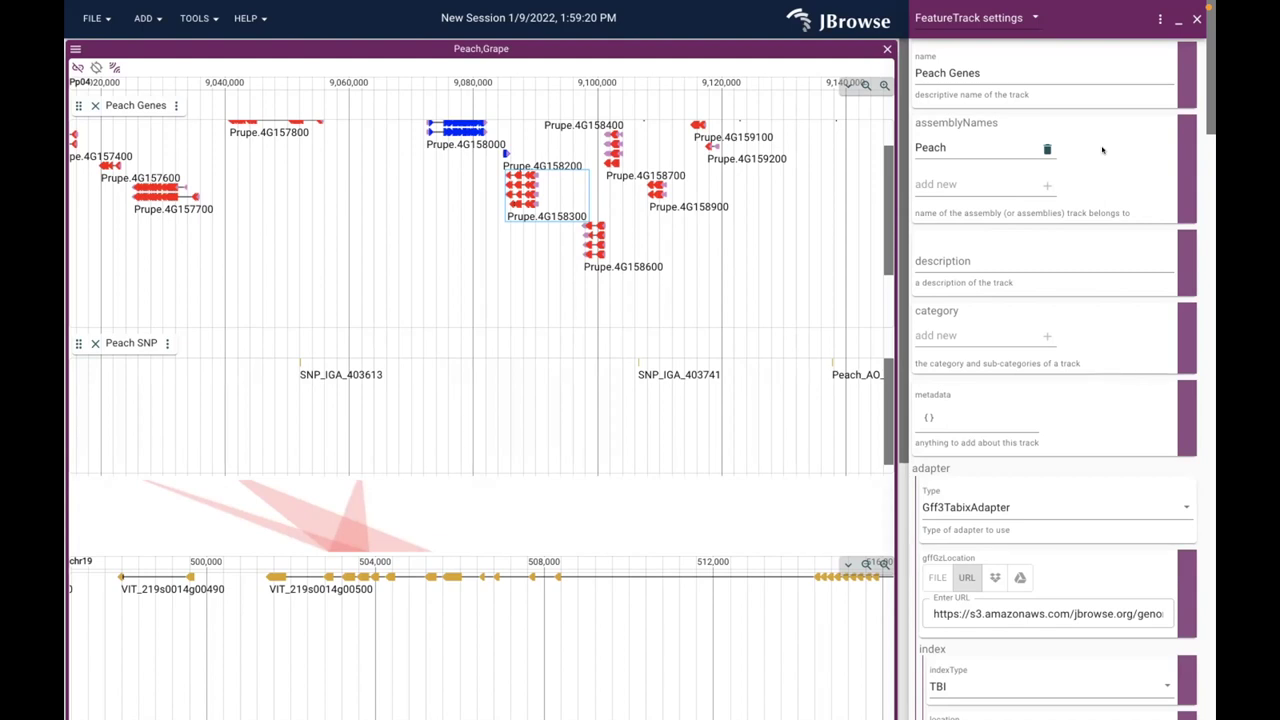
pyautogui.scroll(-5, 1103, 149)
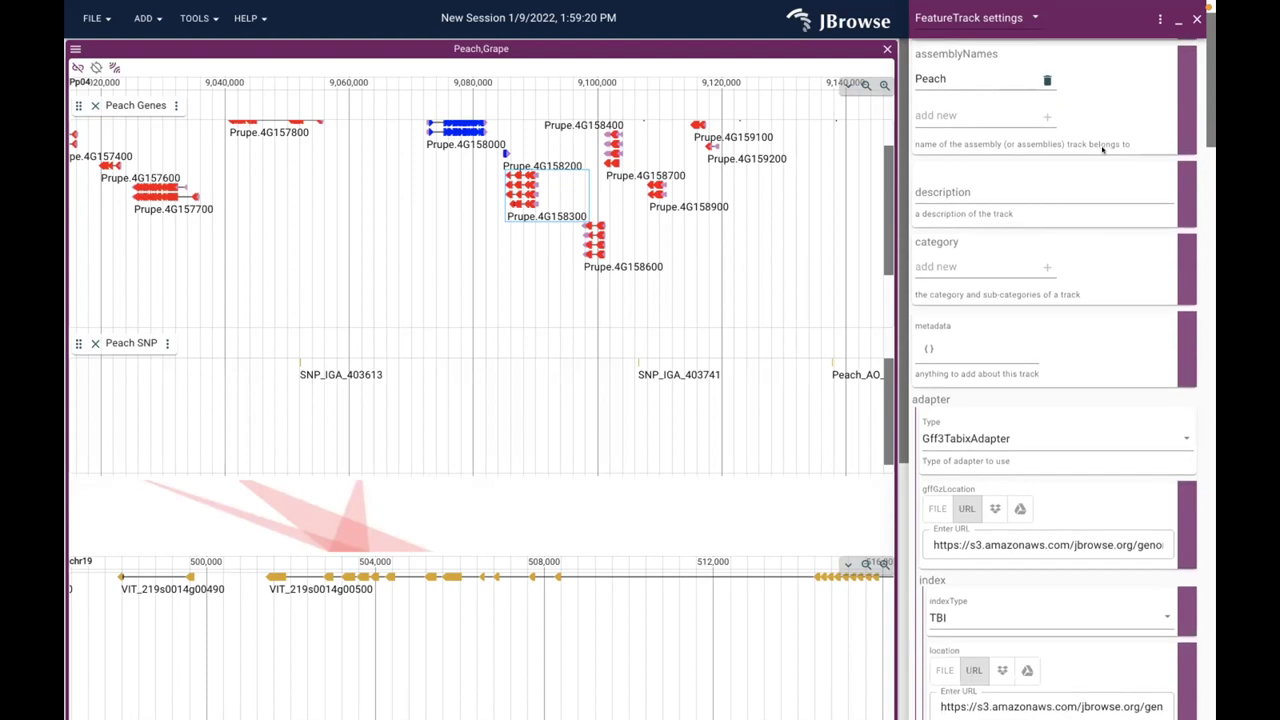
pyautogui.scroll(-7, 1103, 149)
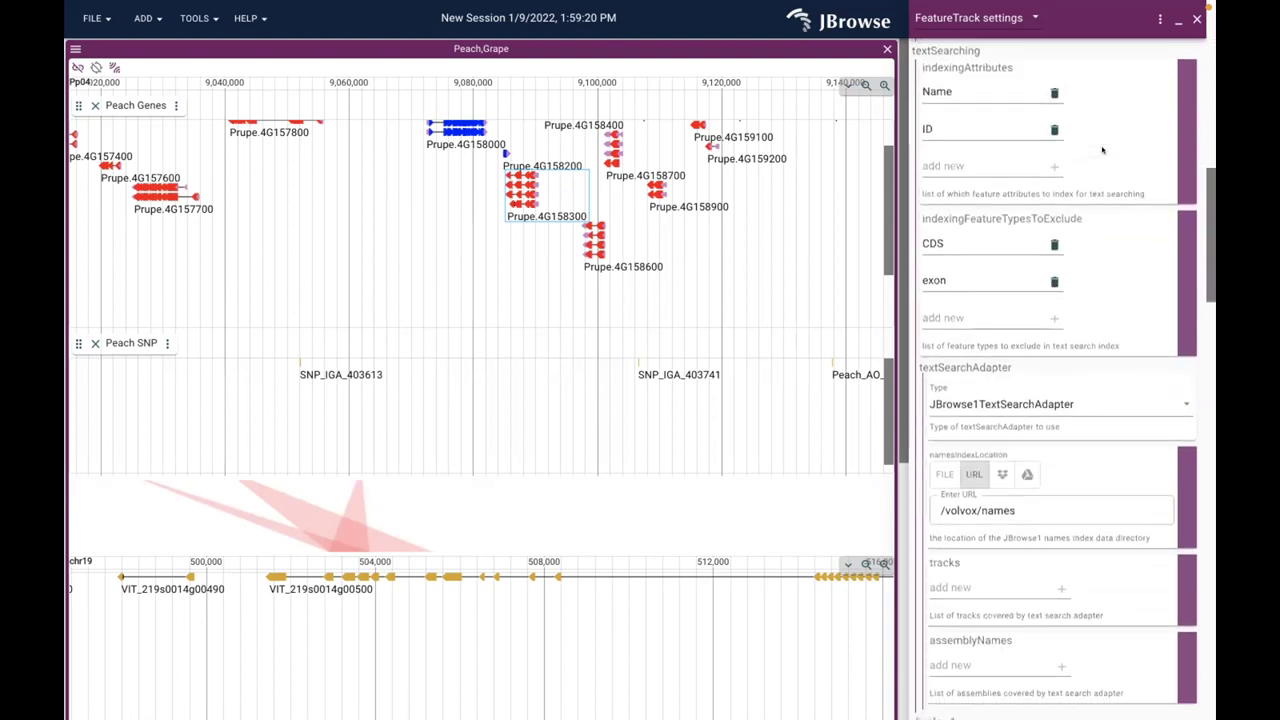
pyautogui.scroll(5, 1103, 149)
pyautogui.scroll(6, 1103, 149)
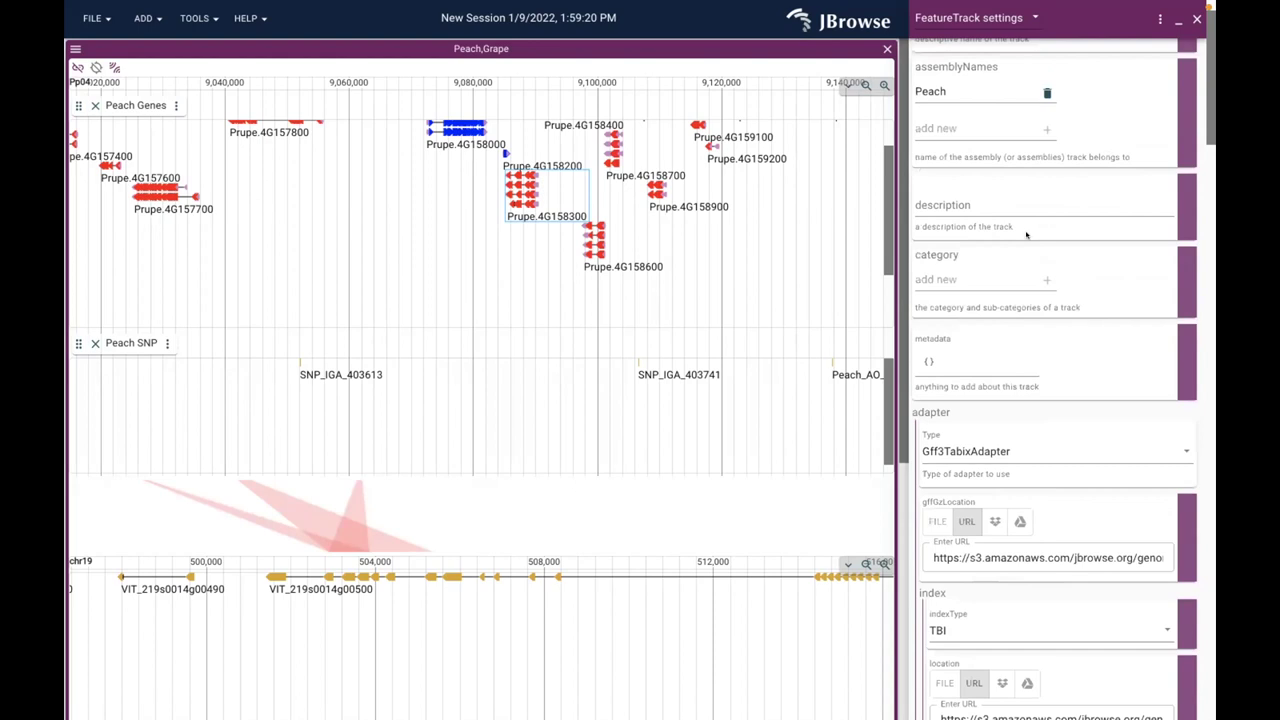
pyautogui.press('super+Tab')
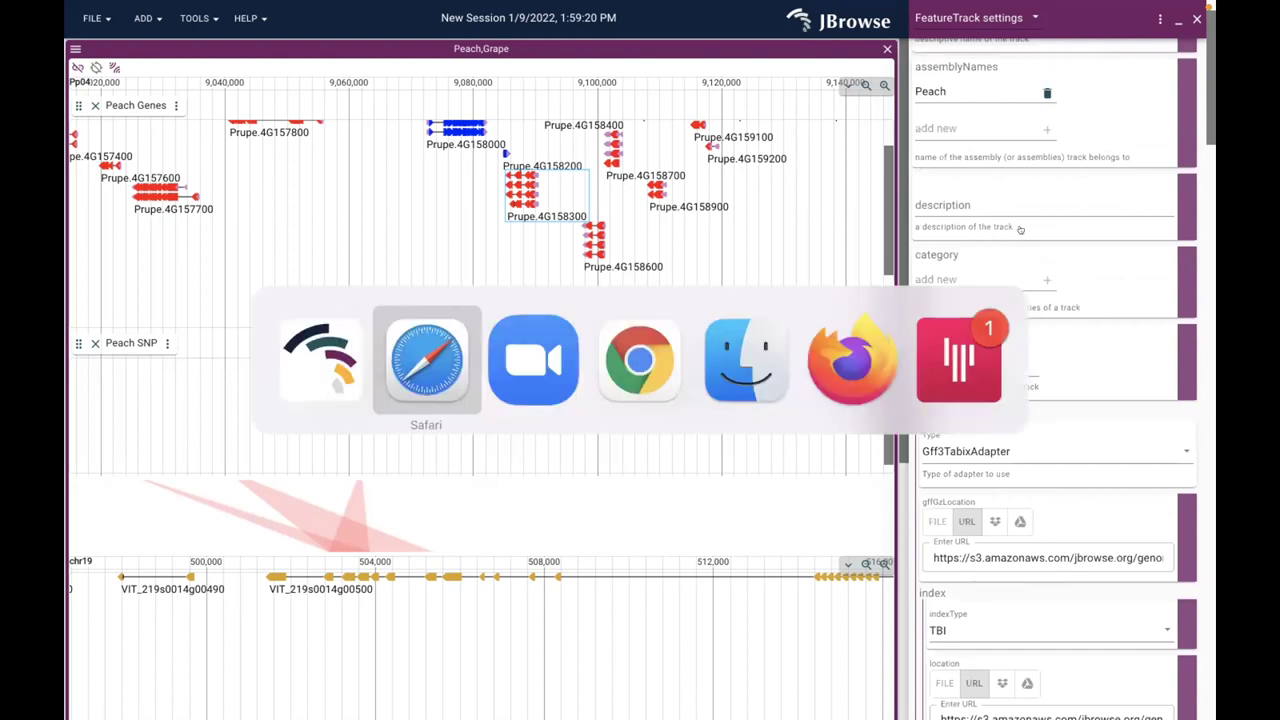
pyautogui.press('super+Tab')
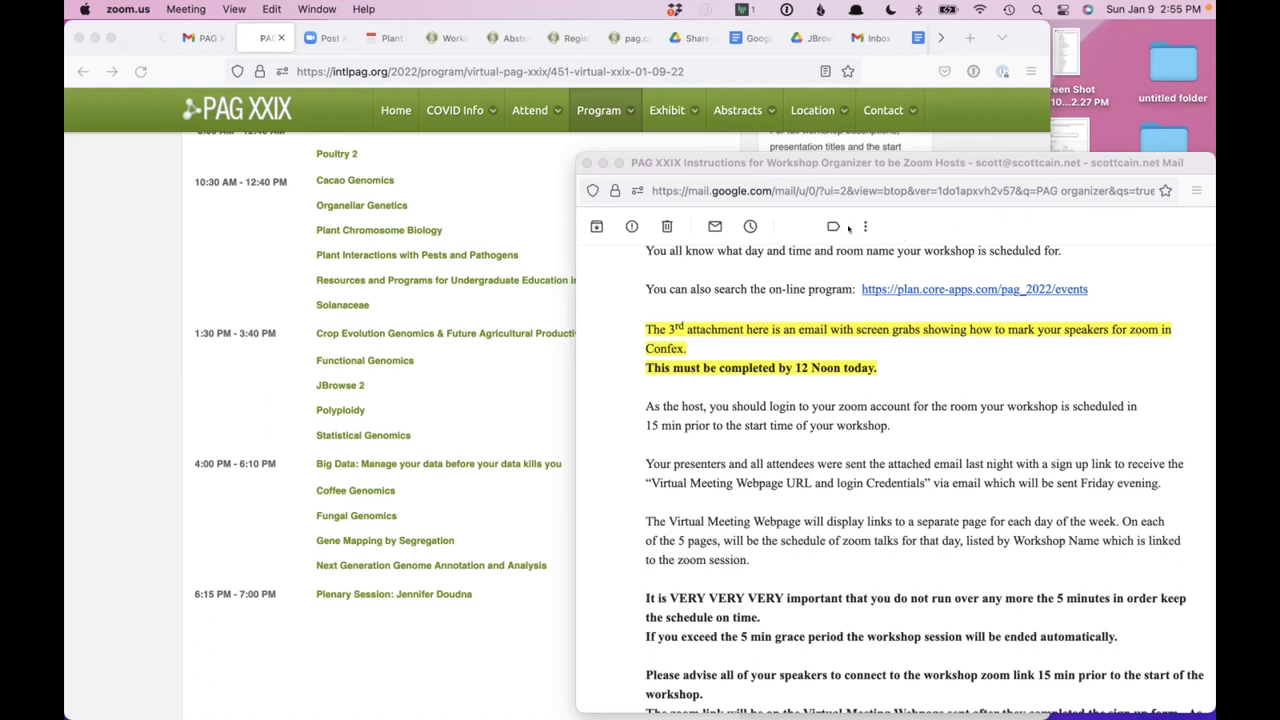
pyautogui.press('super+Tab')
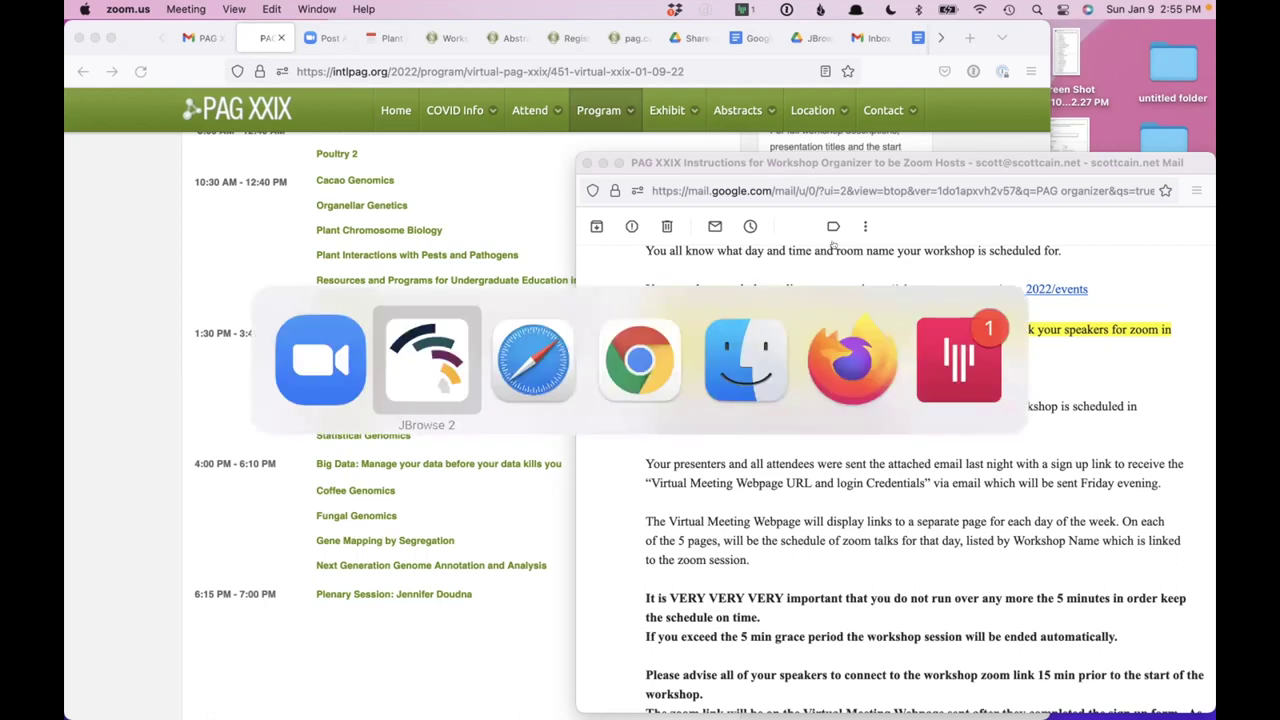
pyautogui.press('super+Tab')
pyautogui.press('super+Tab')
pyautogui.press('super+Tab')
pyautogui.press('super+Tab')
pyautogui.press('super+Tab')
pyautogui.press('super+Tab')
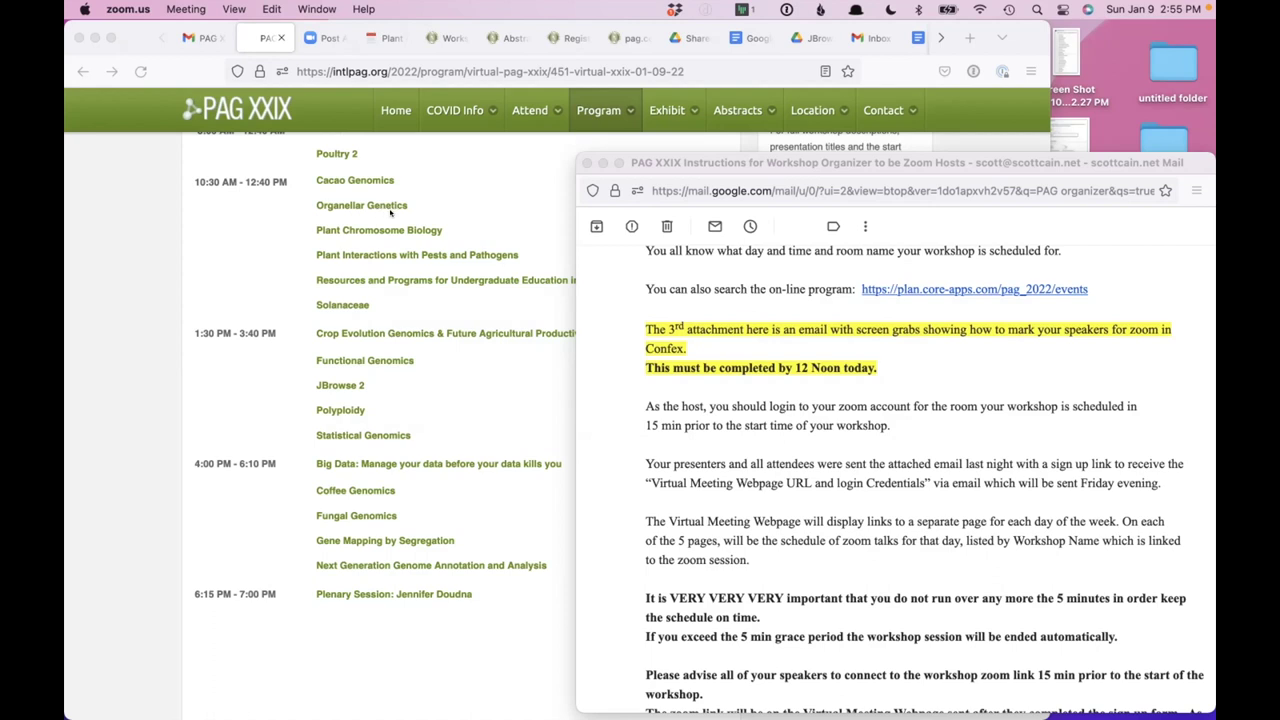
pyautogui.press('super+Tab')
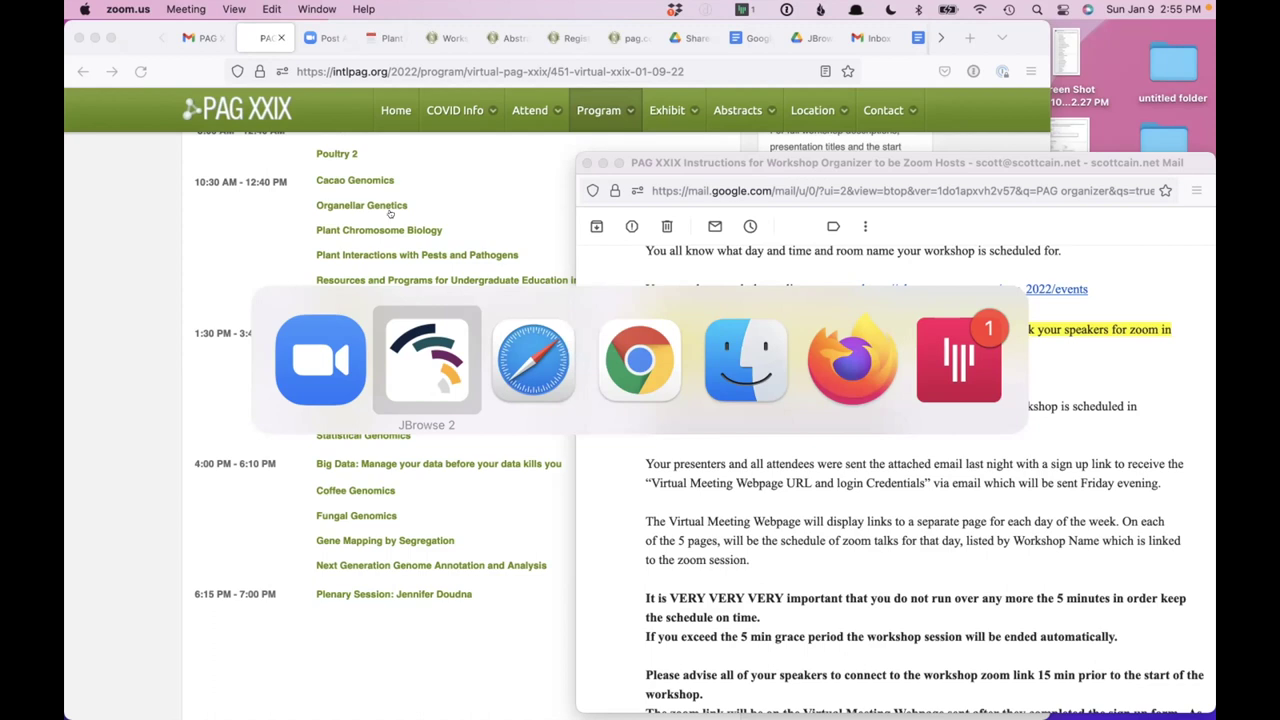
pyautogui.press('super+Tab')
pyautogui.press('super+Tab')
pyautogui.press('super+Tab')
pyautogui.press('super+Tab')
pyautogui.press('super+Tab')
pyautogui.press('Escape')
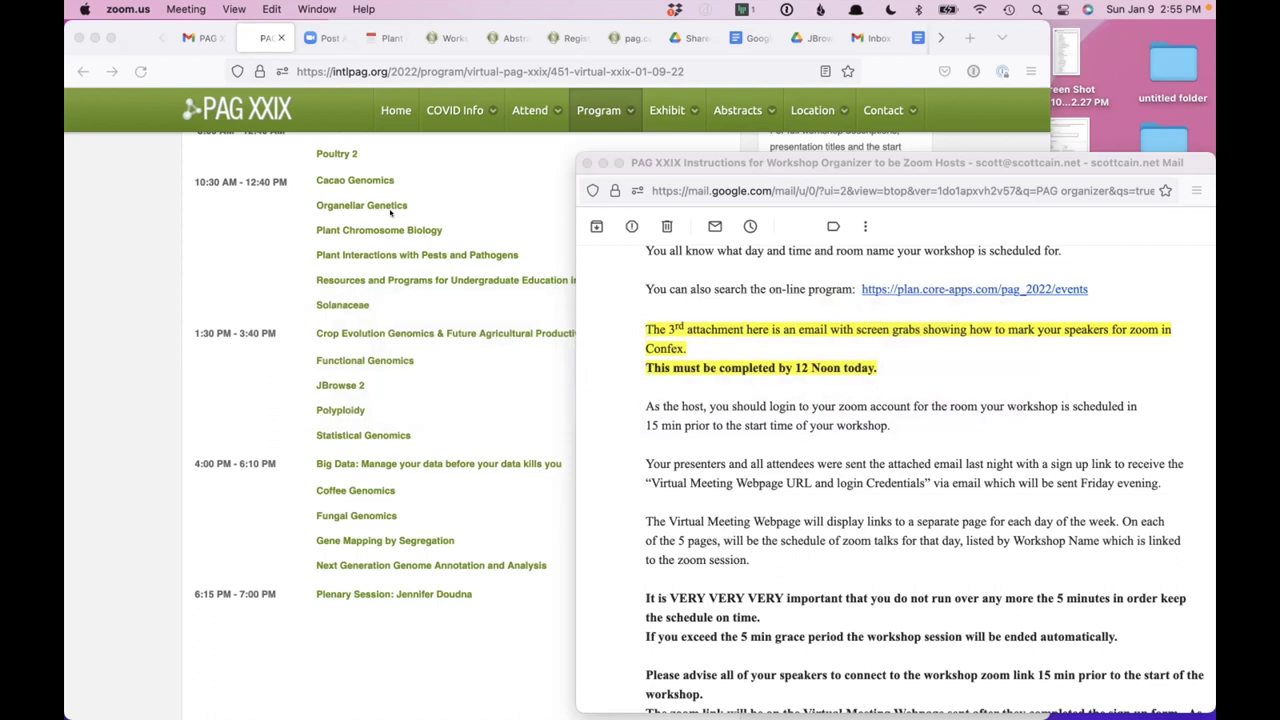
pyautogui.press('super+Tab')
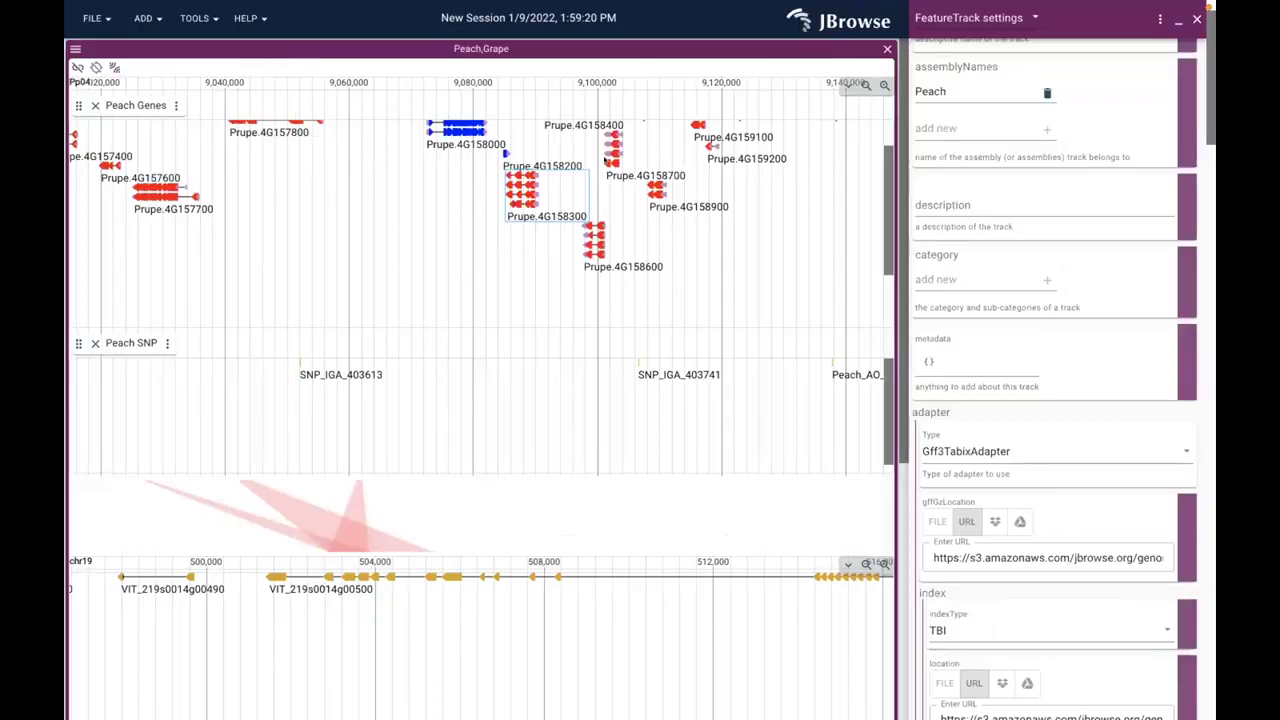
# Open the feature details of gene Prupe.4G158000 and compare the longest attribute and CDS sequences of its two mRNA transcripts
pyautogui.click(466, 134)
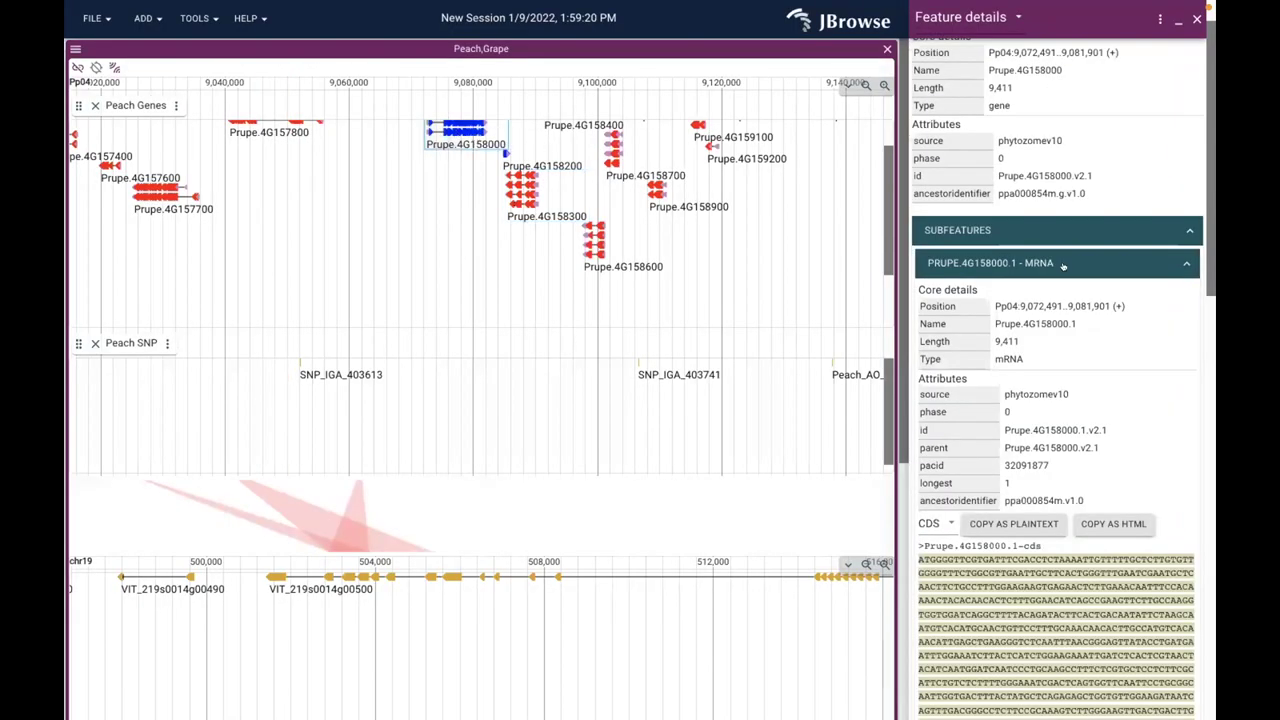
pyautogui.scroll(-3, 1109, 318)
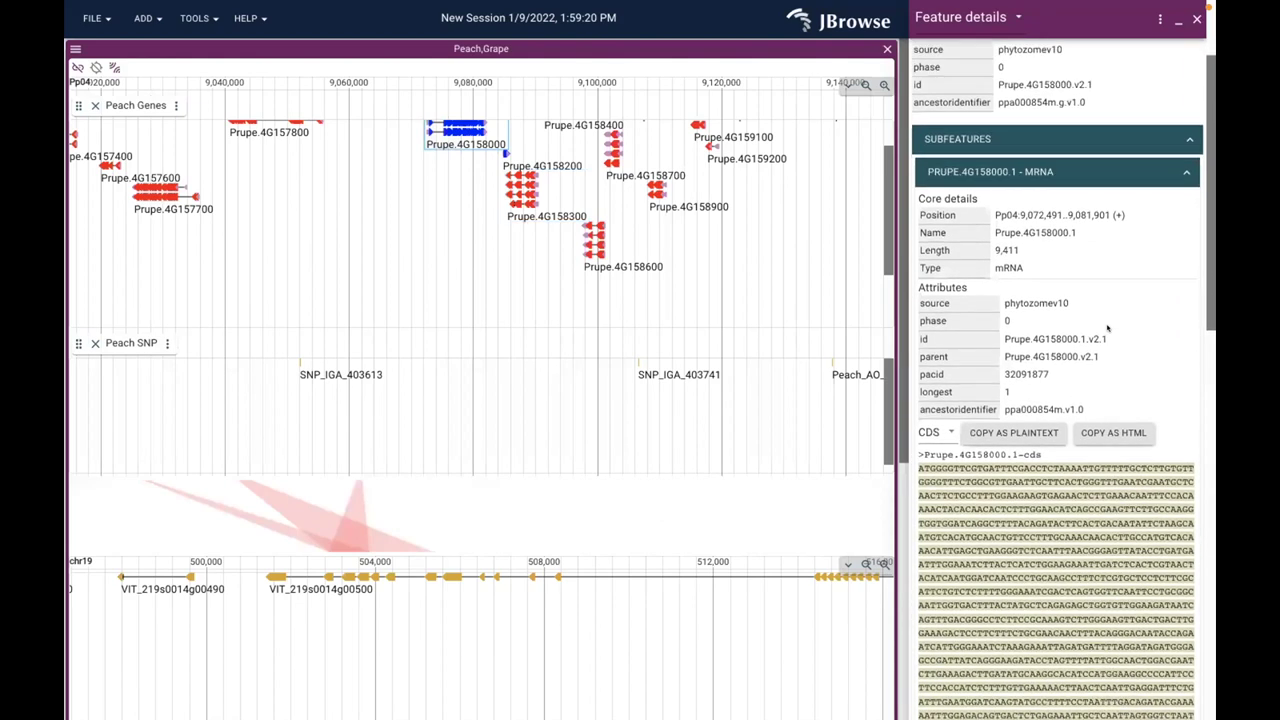
pyautogui.scroll(-15, 1107, 327)
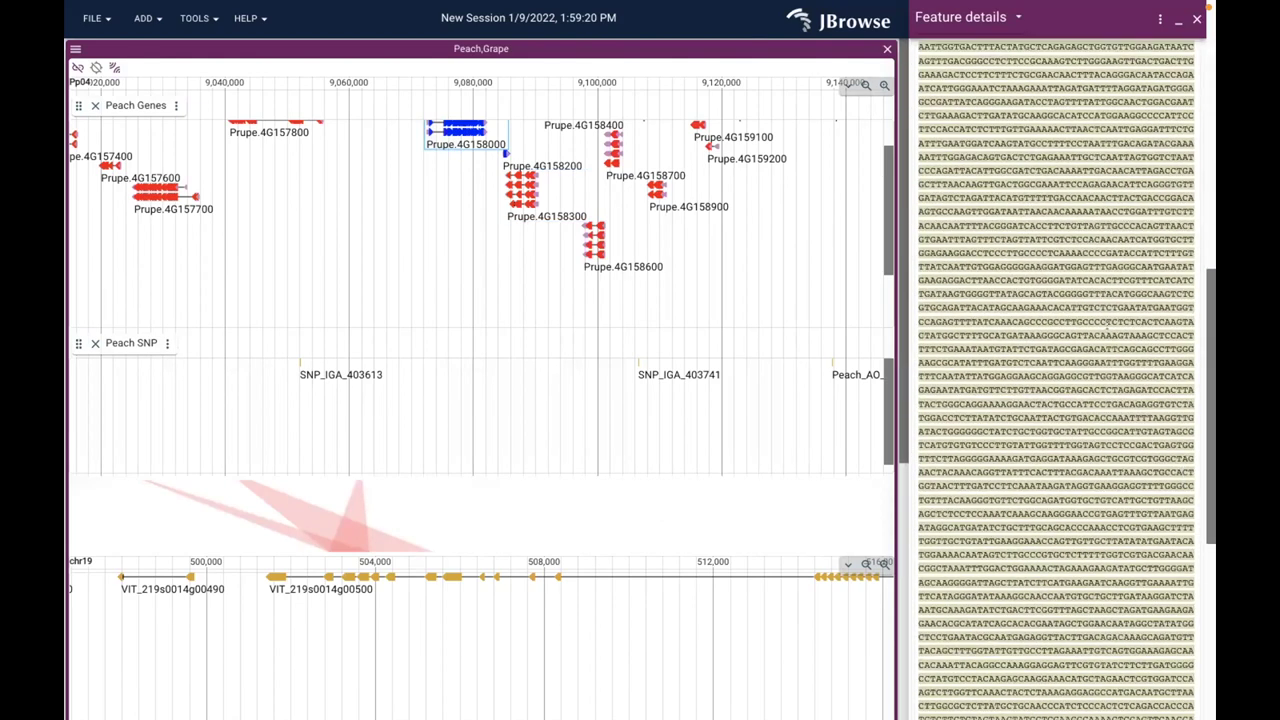
pyautogui.scroll(-2, 1107, 325)
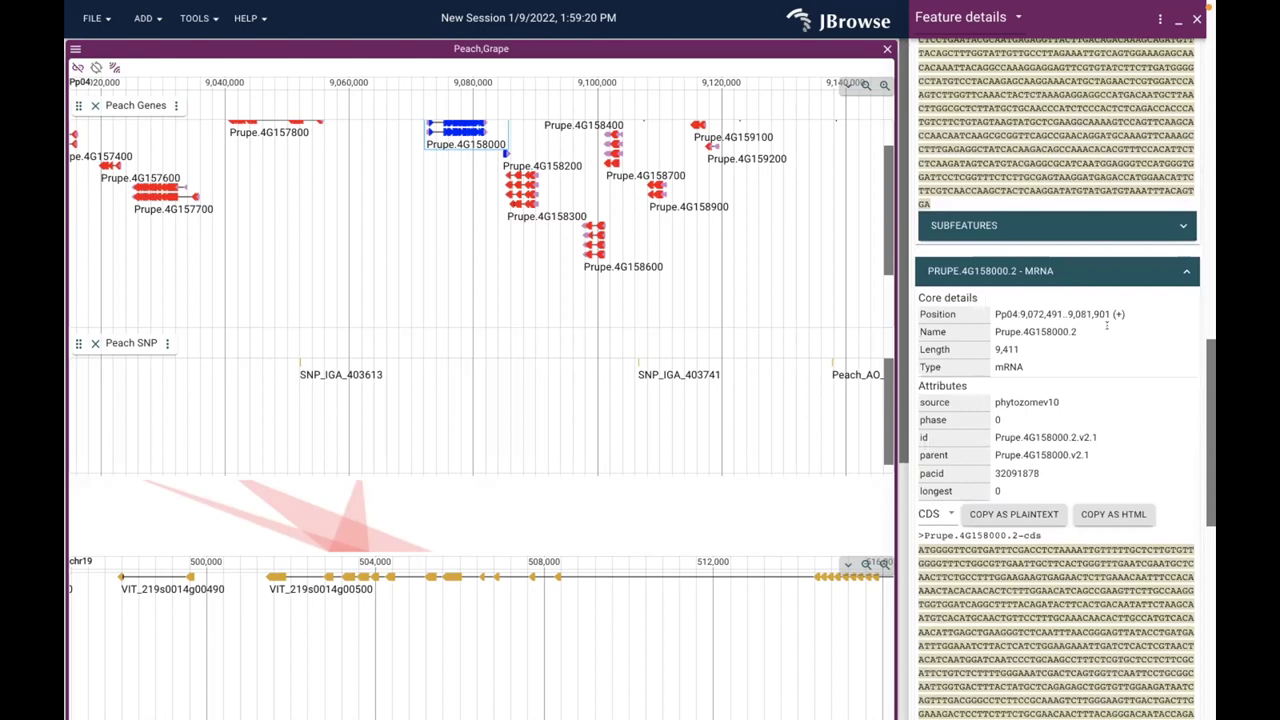
pyautogui.scroll(-12, 1107, 325)
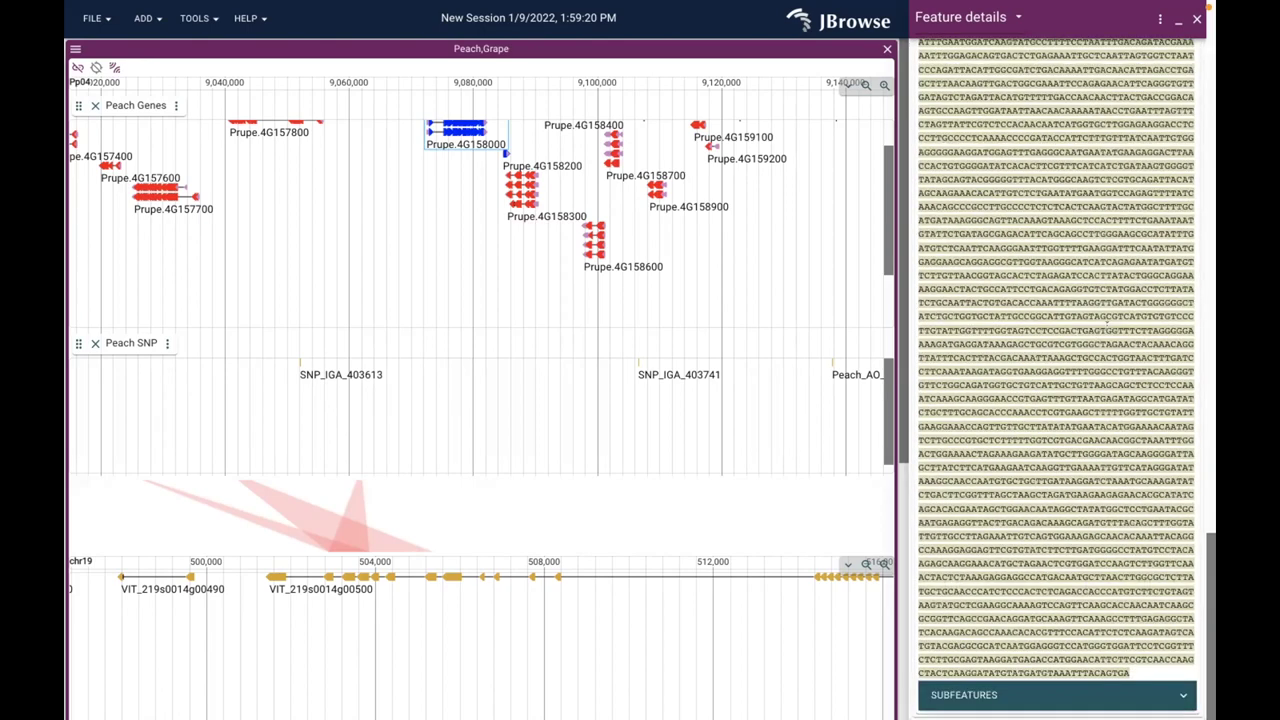
pyautogui.scroll(-5, 1107, 326)
pyautogui.scroll(20, 1107, 326)
pyautogui.scroll(4, 1107, 326)
pyautogui.scroll(-20, 1107, 326)
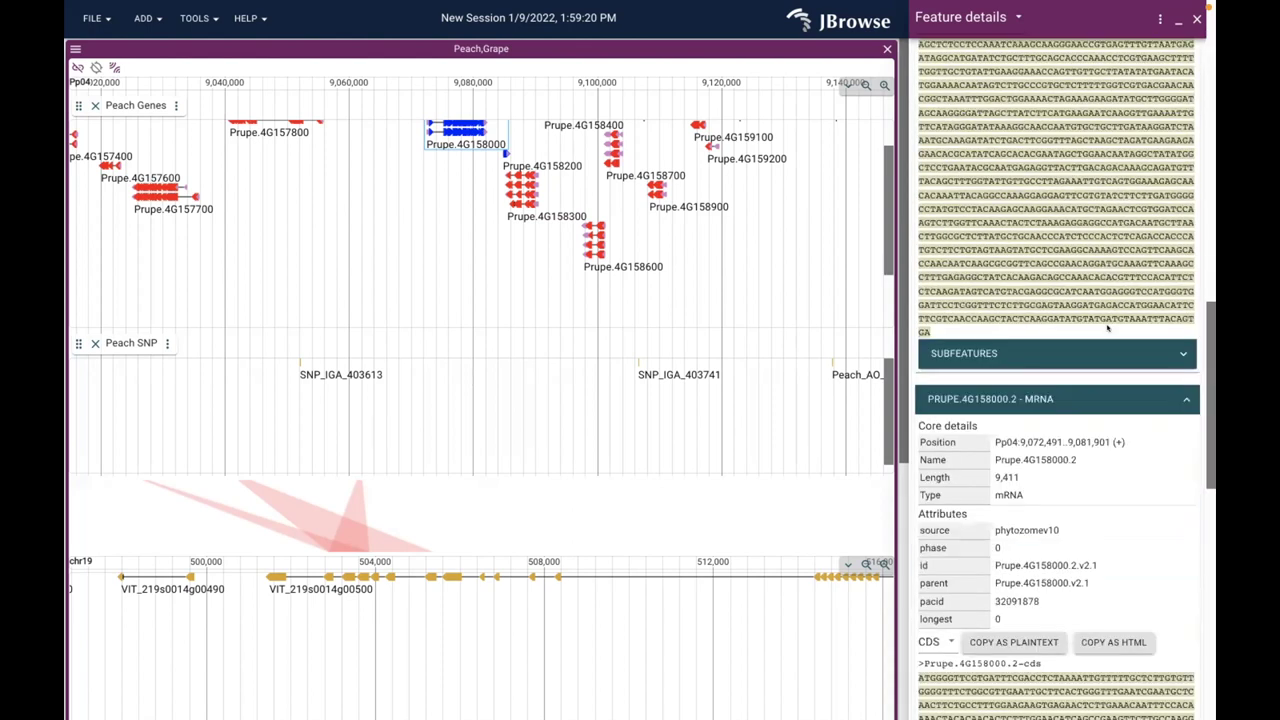
pyautogui.scroll(3, 1107, 326)
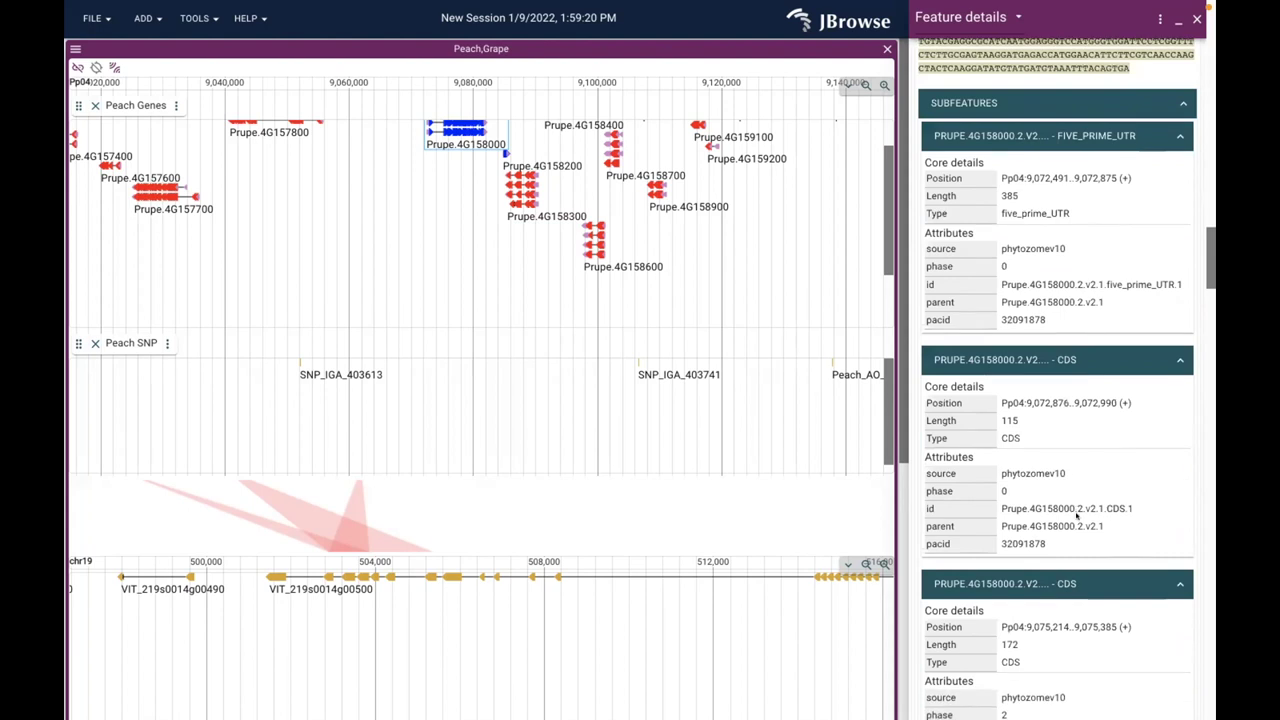
# Review the five_prime_UTR and CDS subfeatures listed under transcript Prupe.4G158000.2
pyautogui.scroll(-11, 1078, 516)
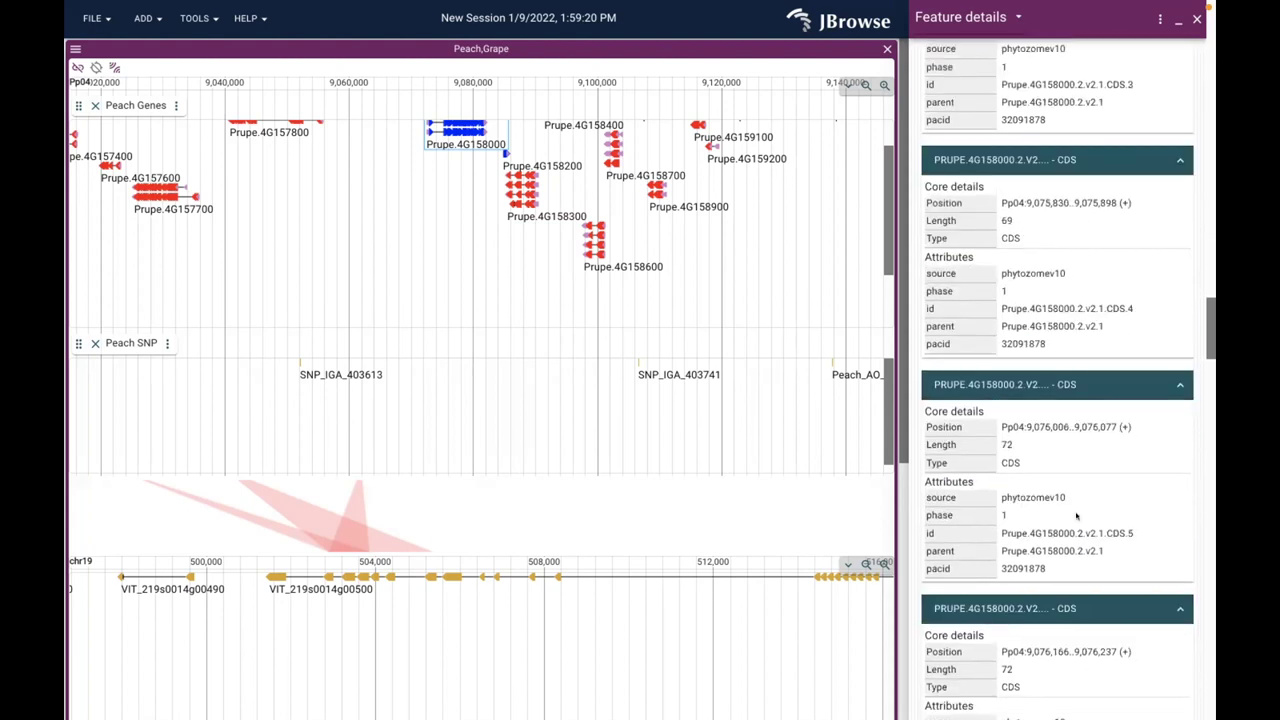
pyautogui.scroll(-4, 1076, 516)
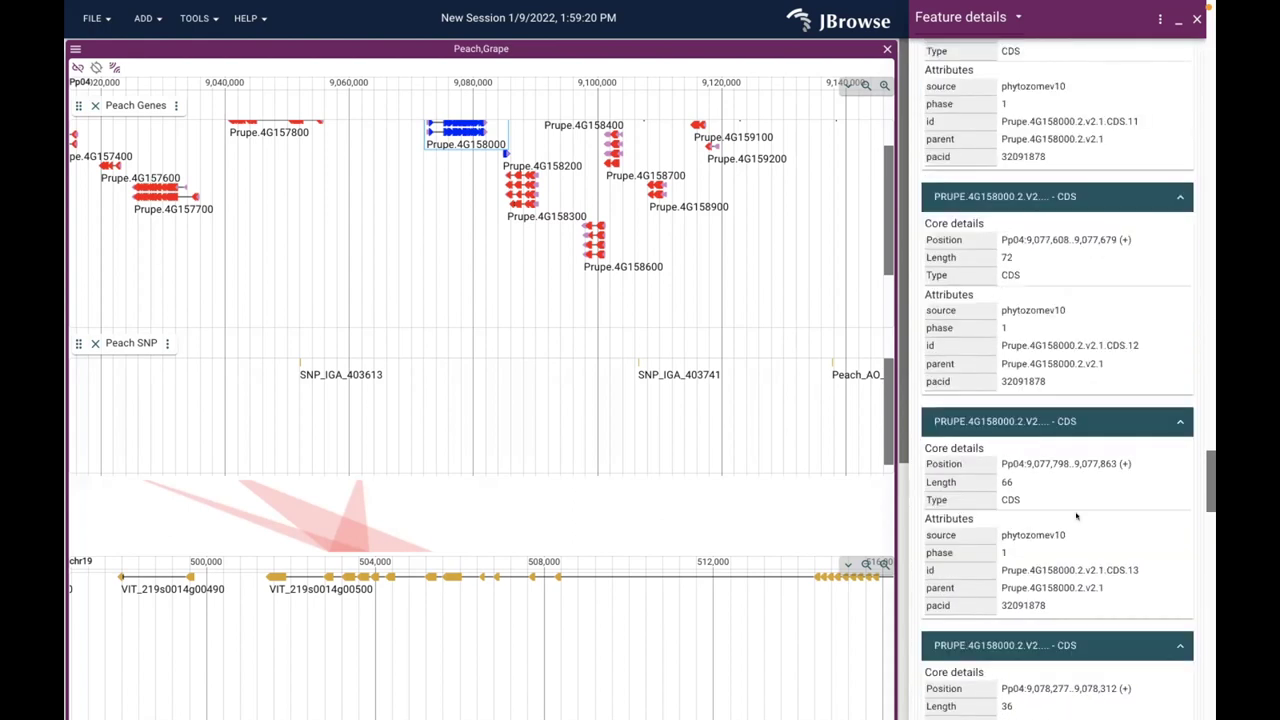
pyautogui.scroll(-15, 1076, 516)
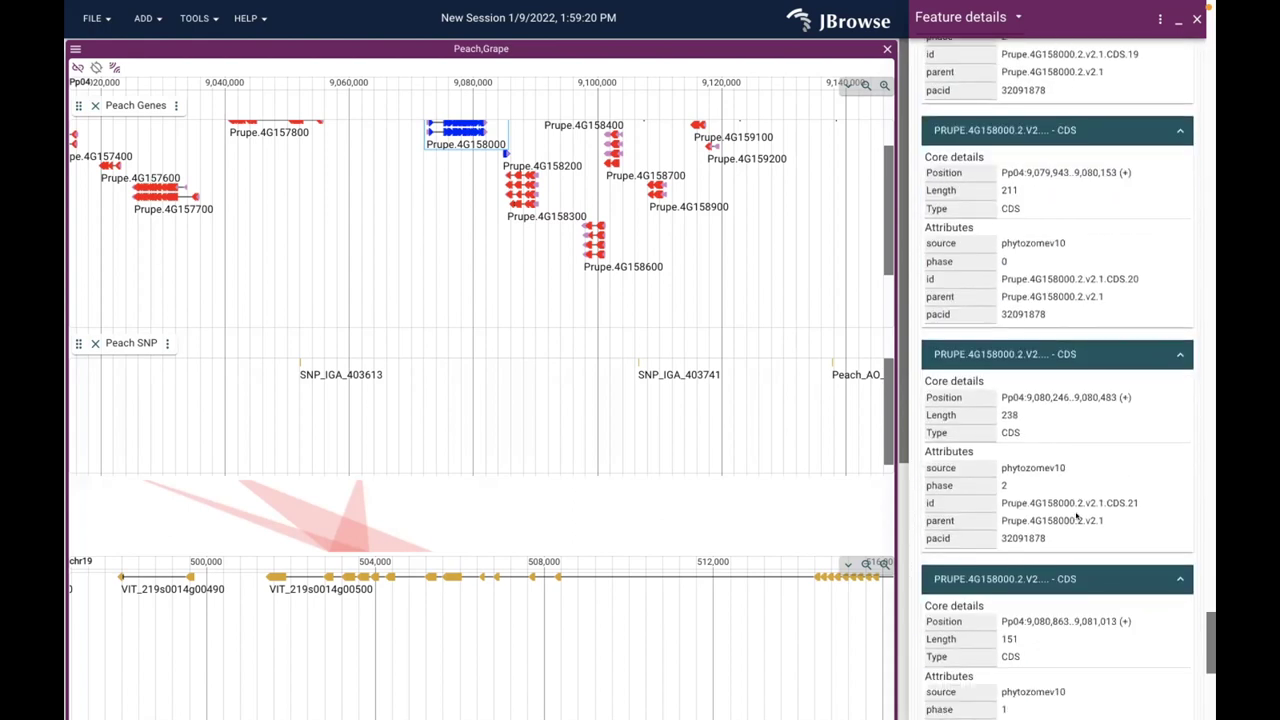
pyautogui.scroll(-4, 1076, 516)
pyautogui.scroll(10, 1076, 514)
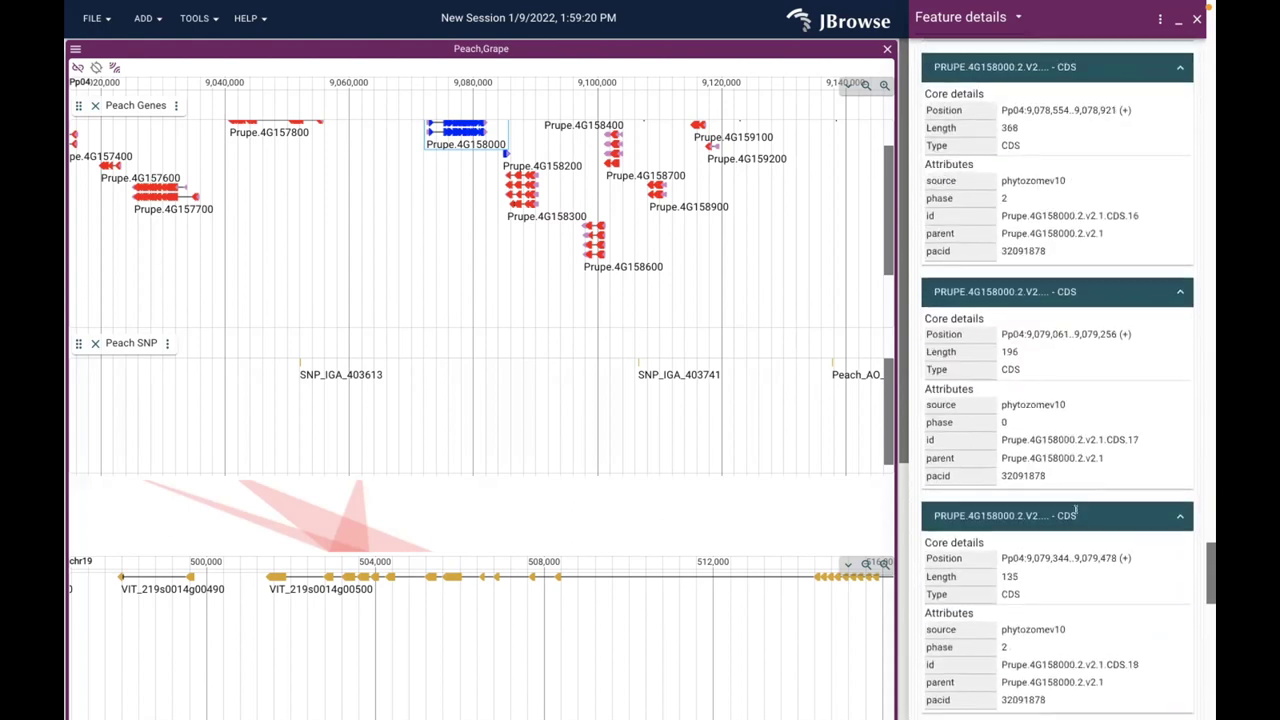
pyautogui.scroll(20, 1076, 512)
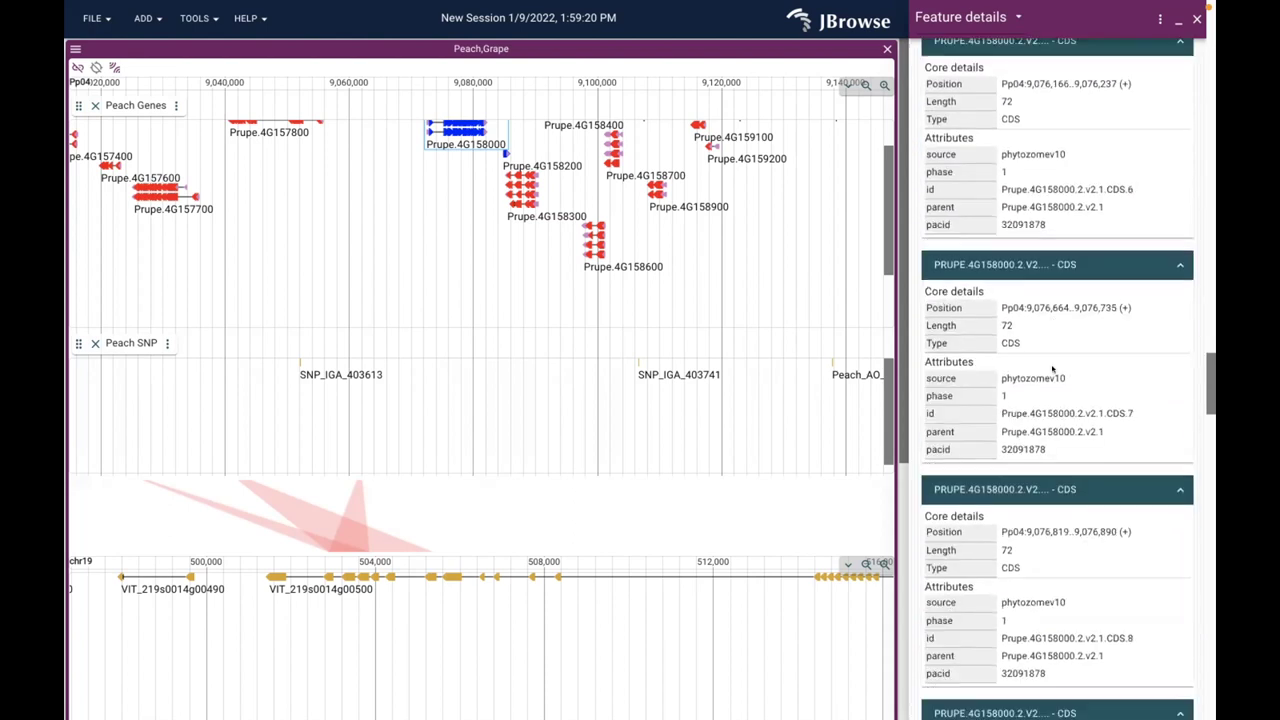
pyautogui.scroll(8, 1052, 370)
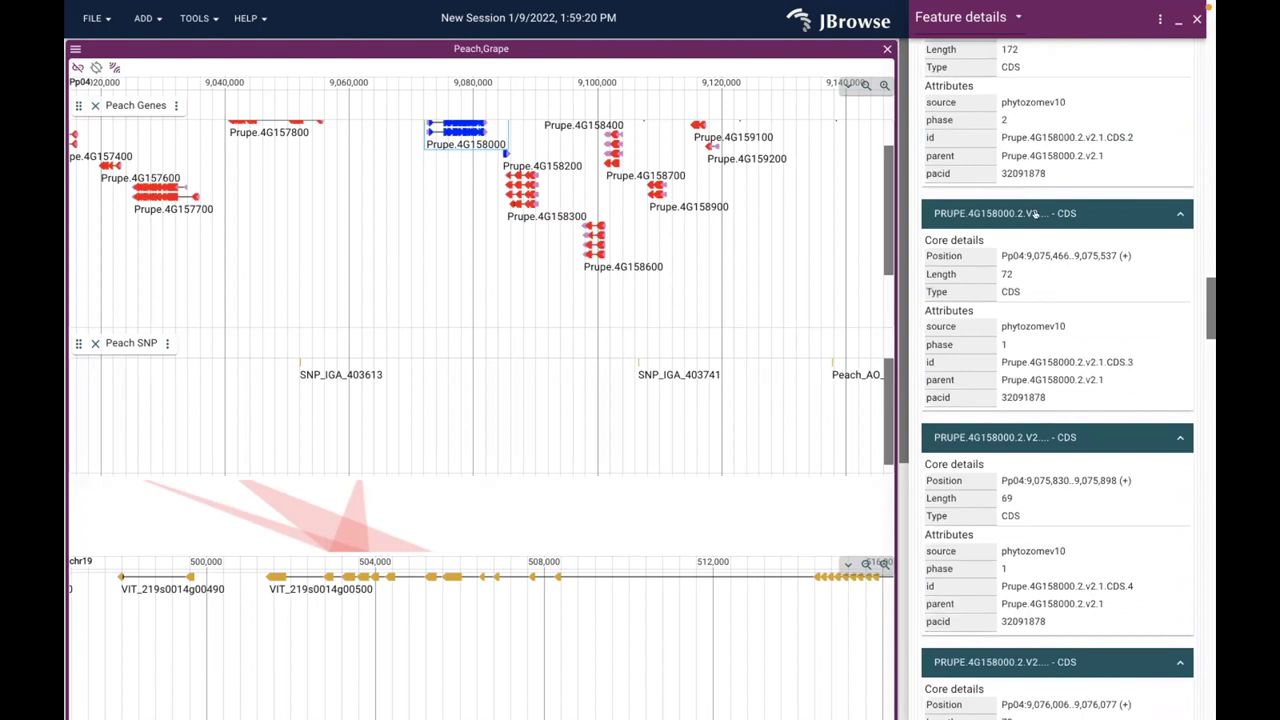
pyautogui.scroll(10, 1035, 213)
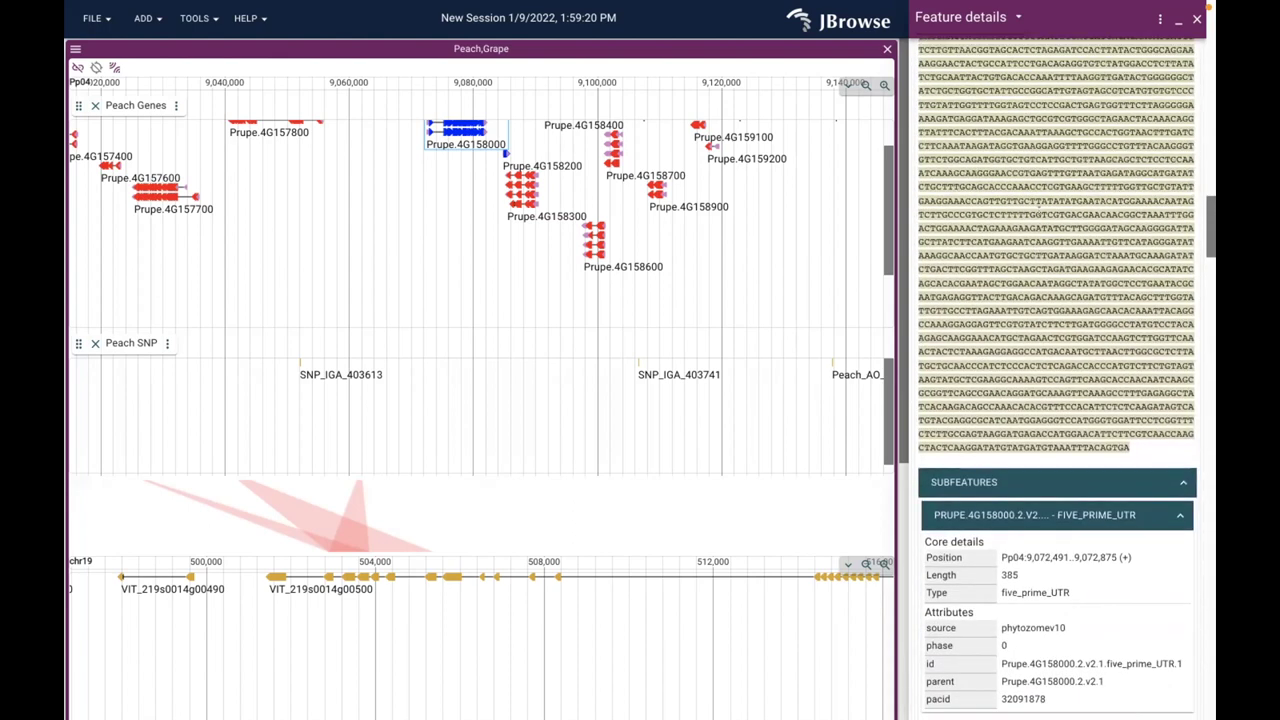
pyautogui.scroll(15, 1040, 212)
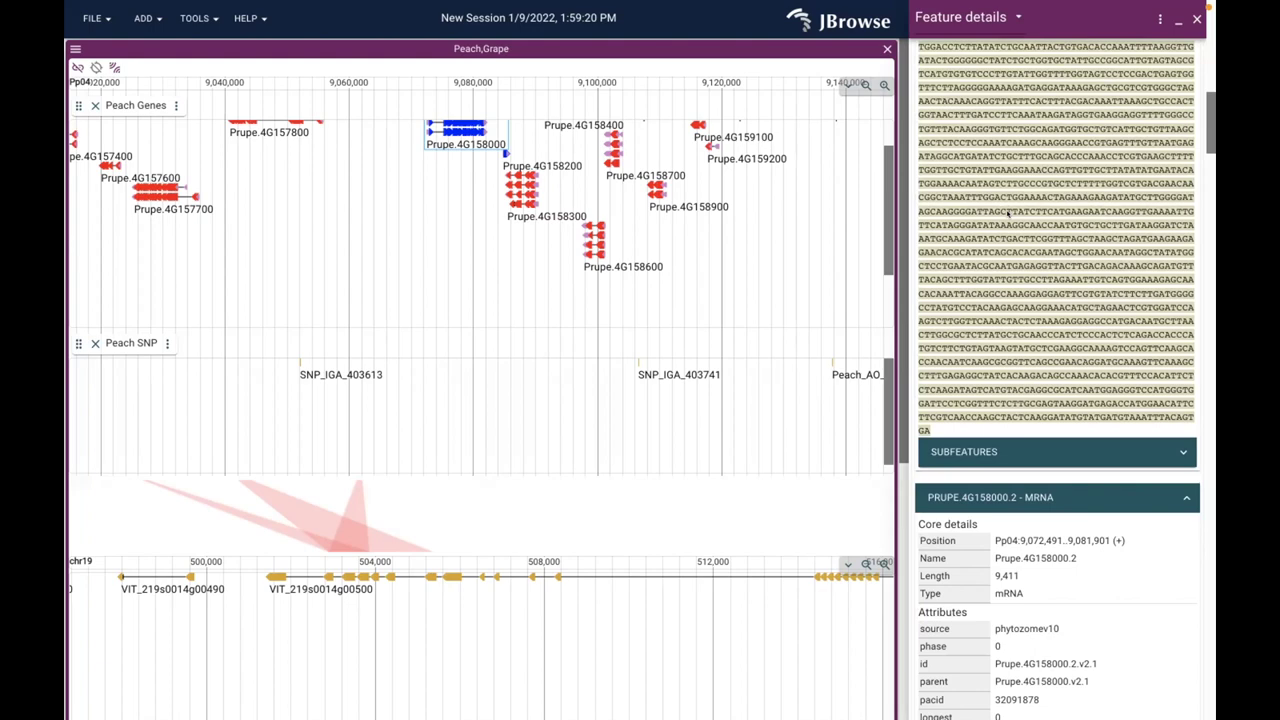
# Look over the CDS sequence of transcript Prupe.4G158000.2 and display its Protein sequence instead
pyautogui.scroll(-8, 1008, 213)
pyautogui.scroll(3, 1006, 208)
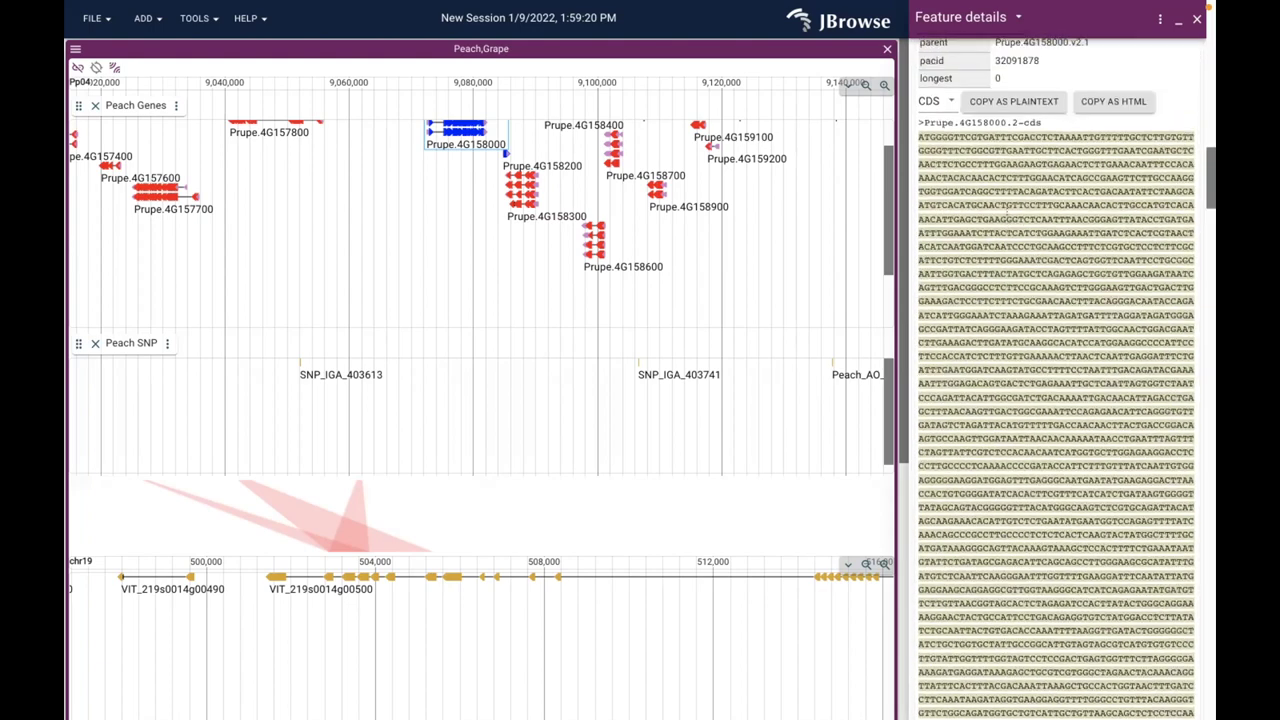
pyautogui.scroll(-6, 1008, 207)
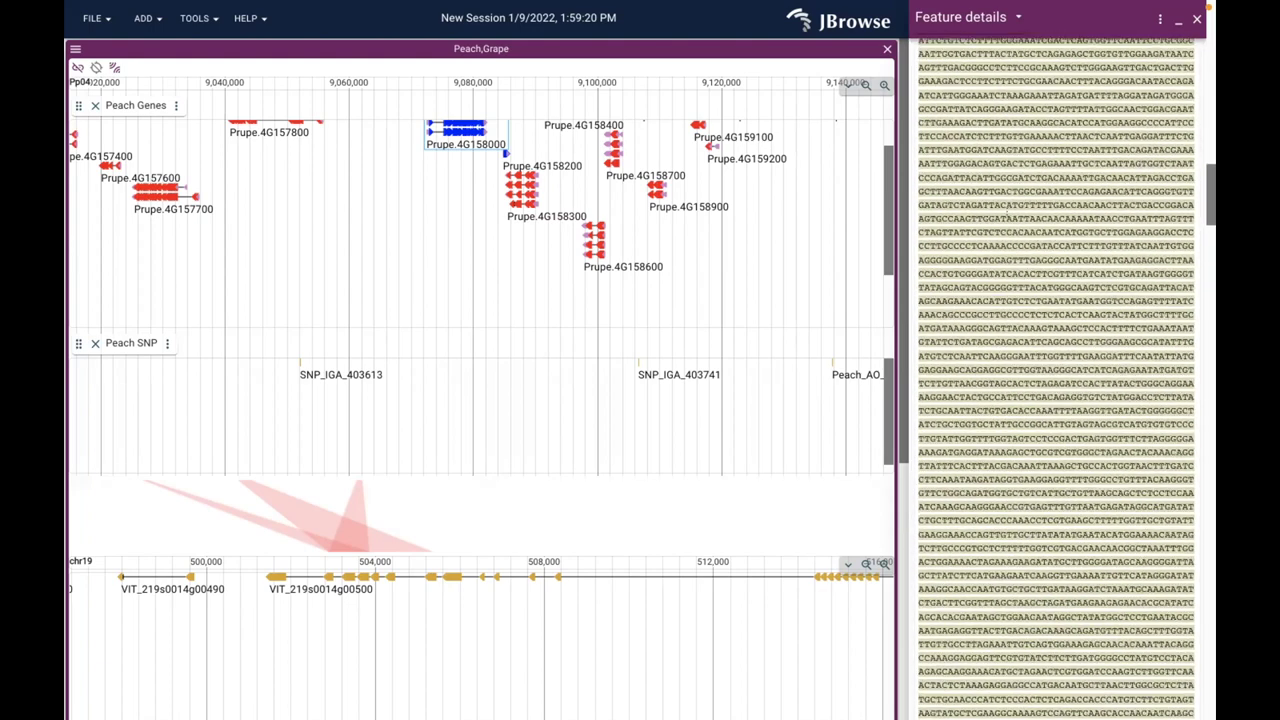
pyautogui.scroll(6, 1005, 218)
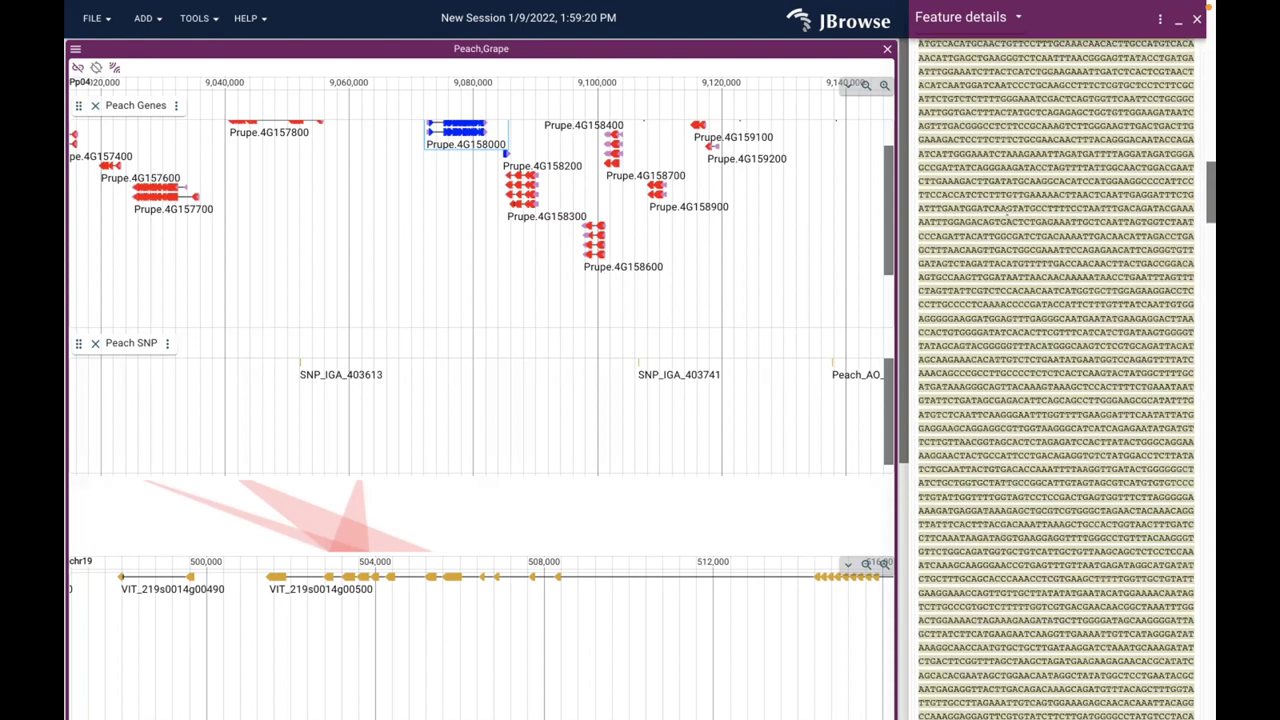
pyautogui.click(921, 214)
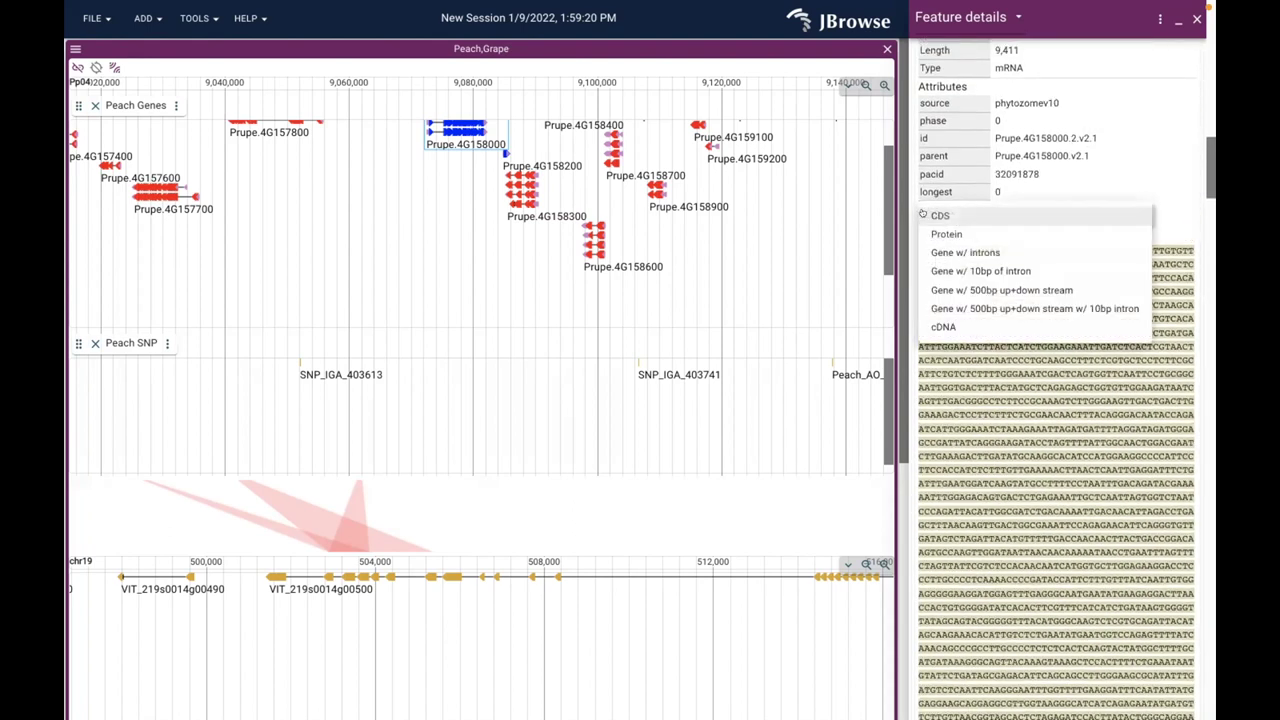
pyautogui.click(945, 233)
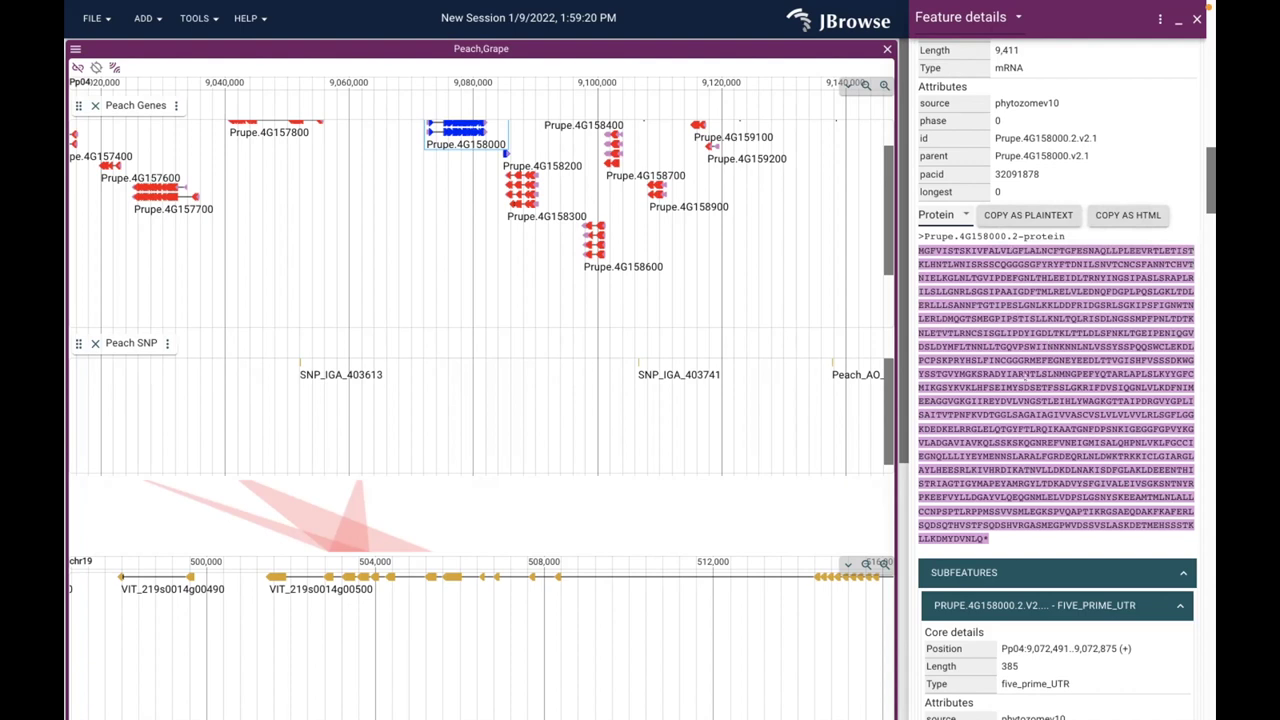
# Switch the Prupe.4G158000.2 sequence back to CDS and look over the CDS sequence of the first transcript
pyautogui.click(950, 215)
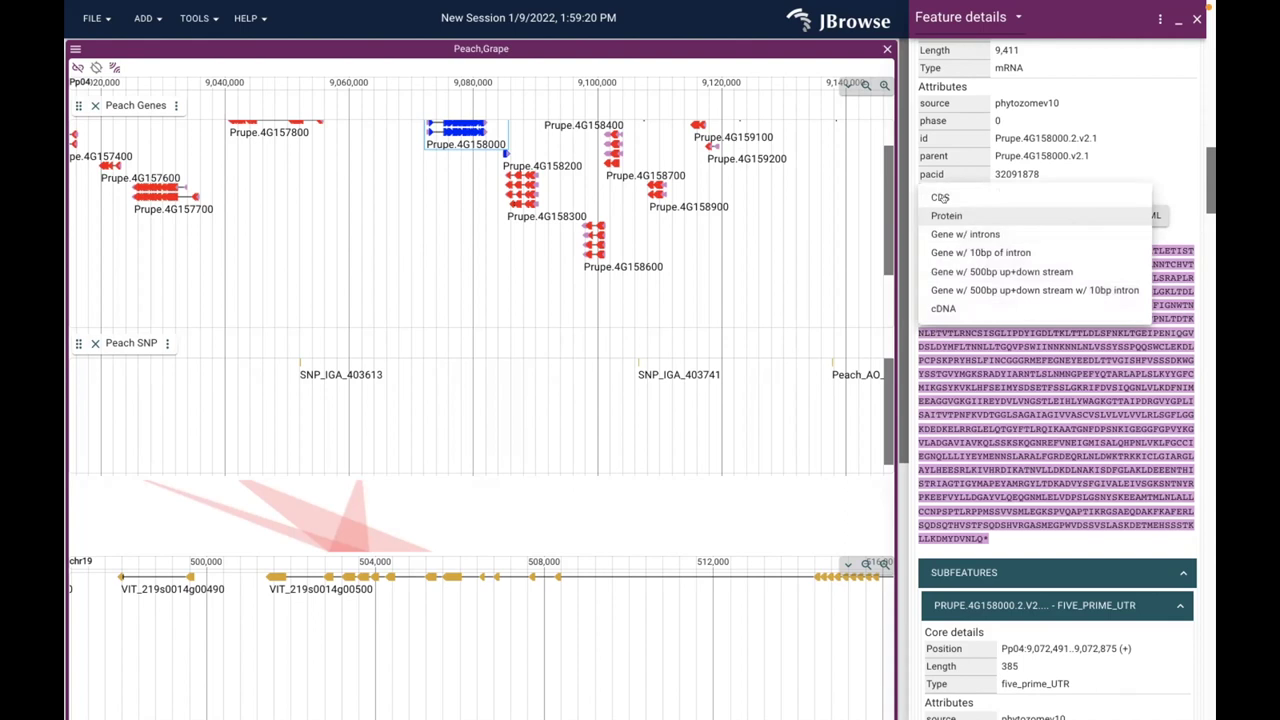
pyautogui.click(940, 197)
pyautogui.scroll(4, 1028, 302)
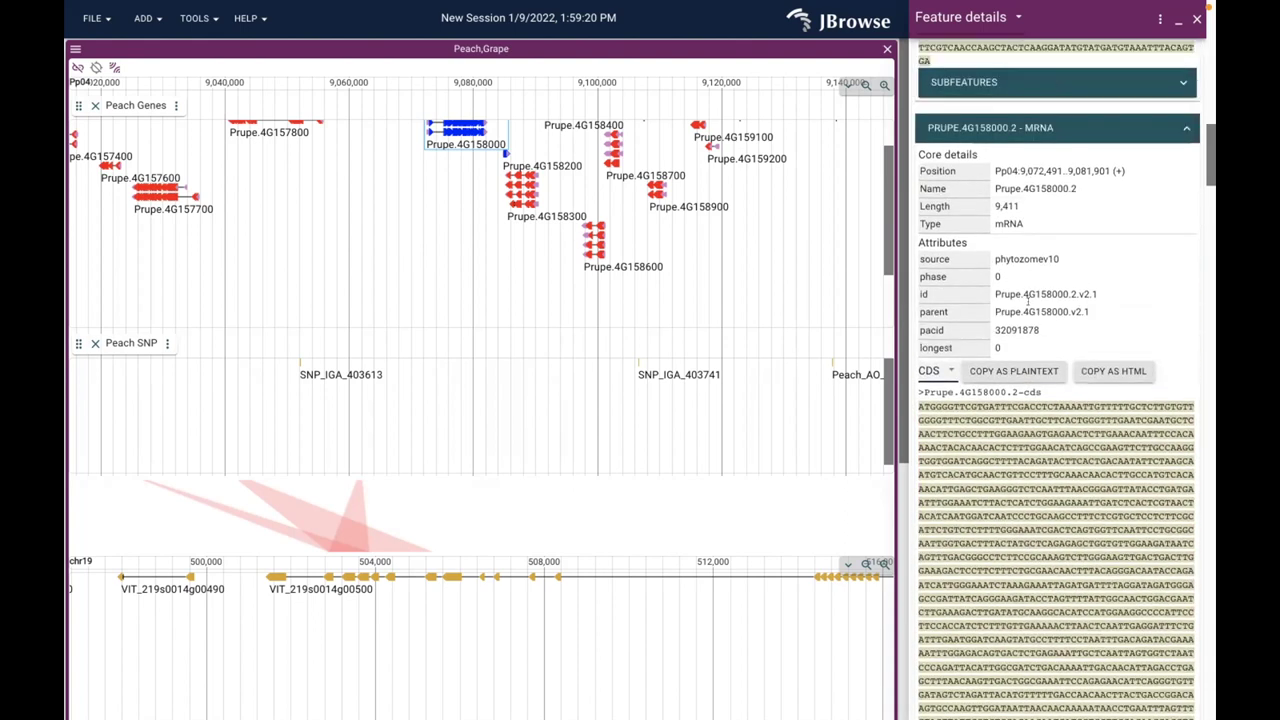
pyautogui.scroll(15, 1028, 305)
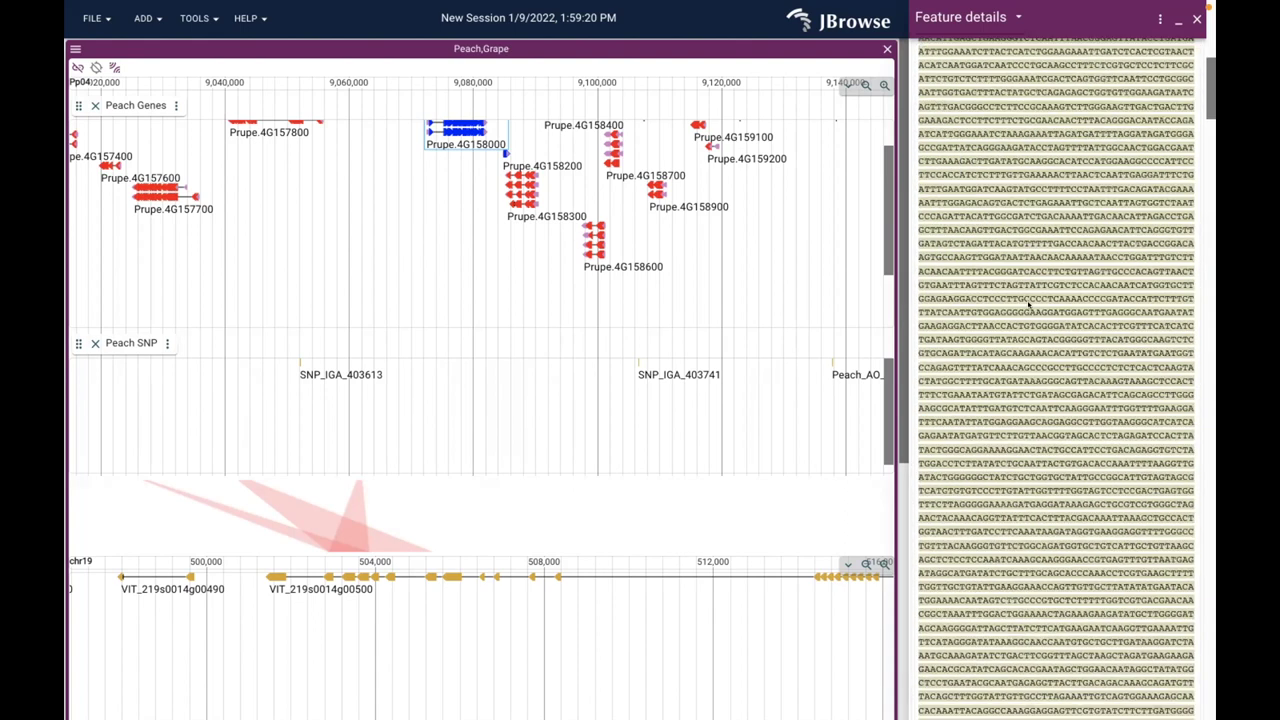
pyautogui.scroll(-15, 1028, 301)
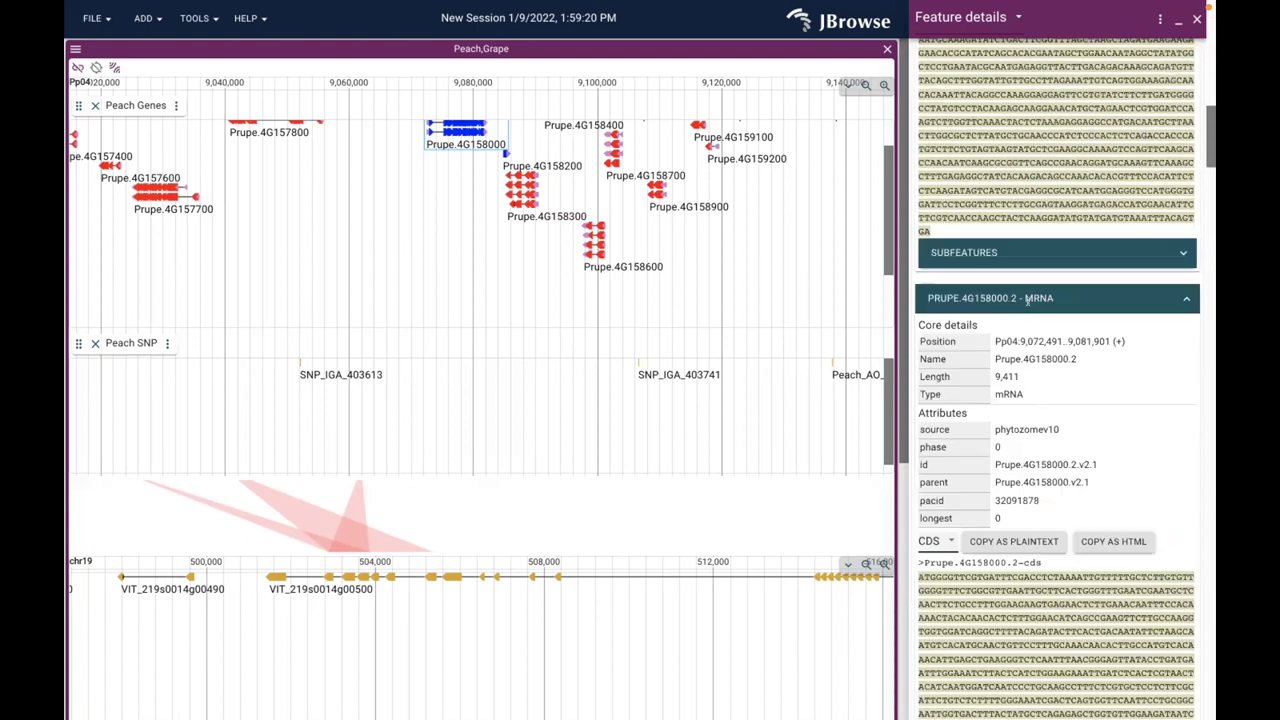
pyautogui.scroll(3, 1028, 304)
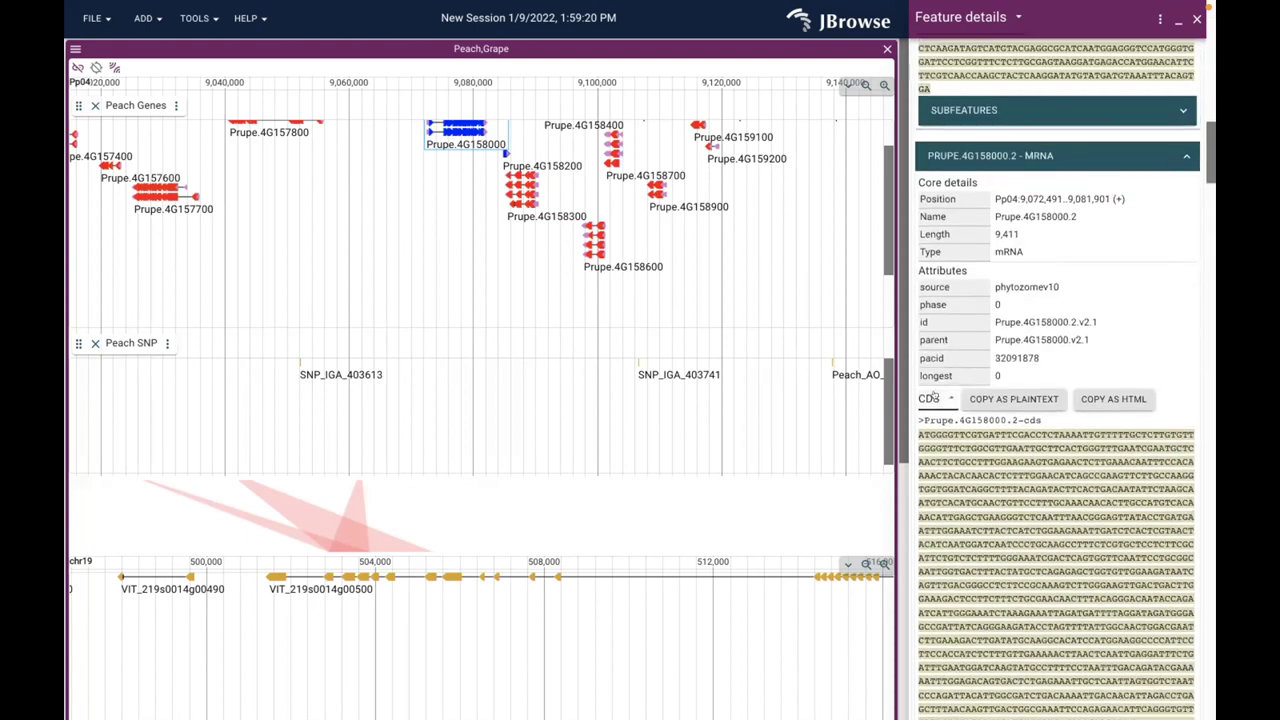
# Display the cDNA sequence of transcript Prupe.4G158000.2 and examine its highlighted UTR and coding regions
pyautogui.click(935, 400)
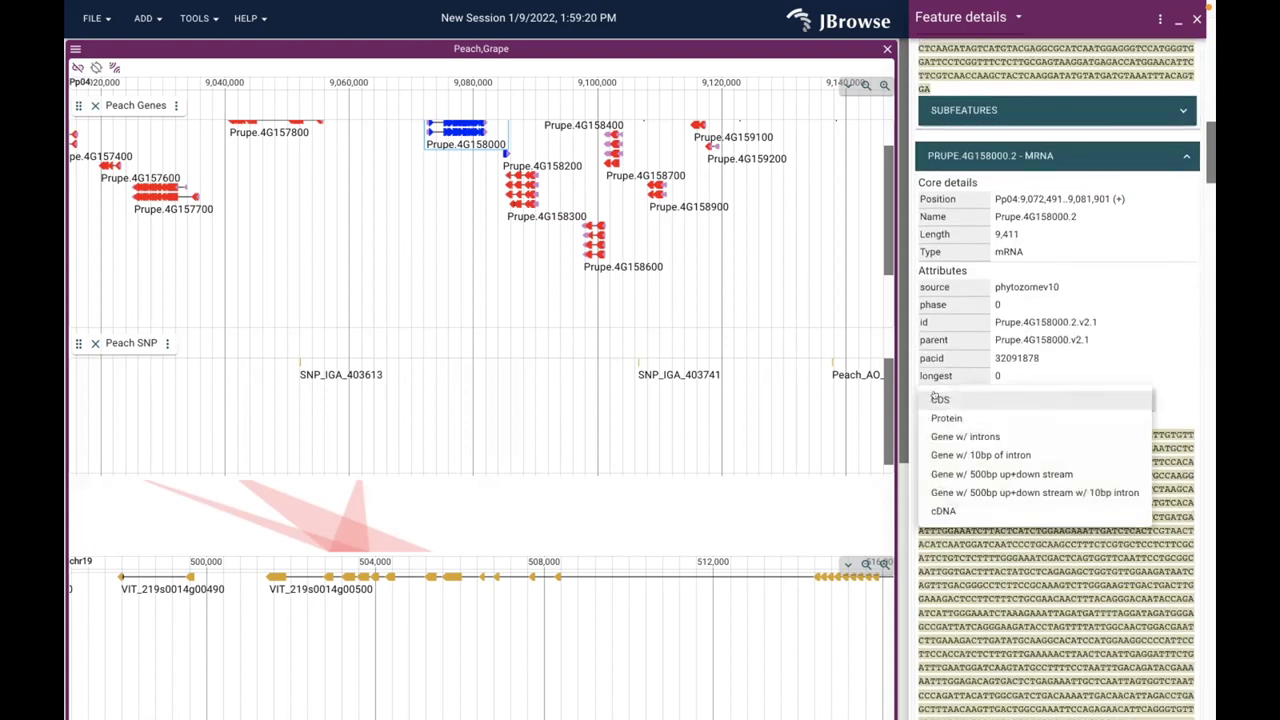
pyautogui.click(940, 510)
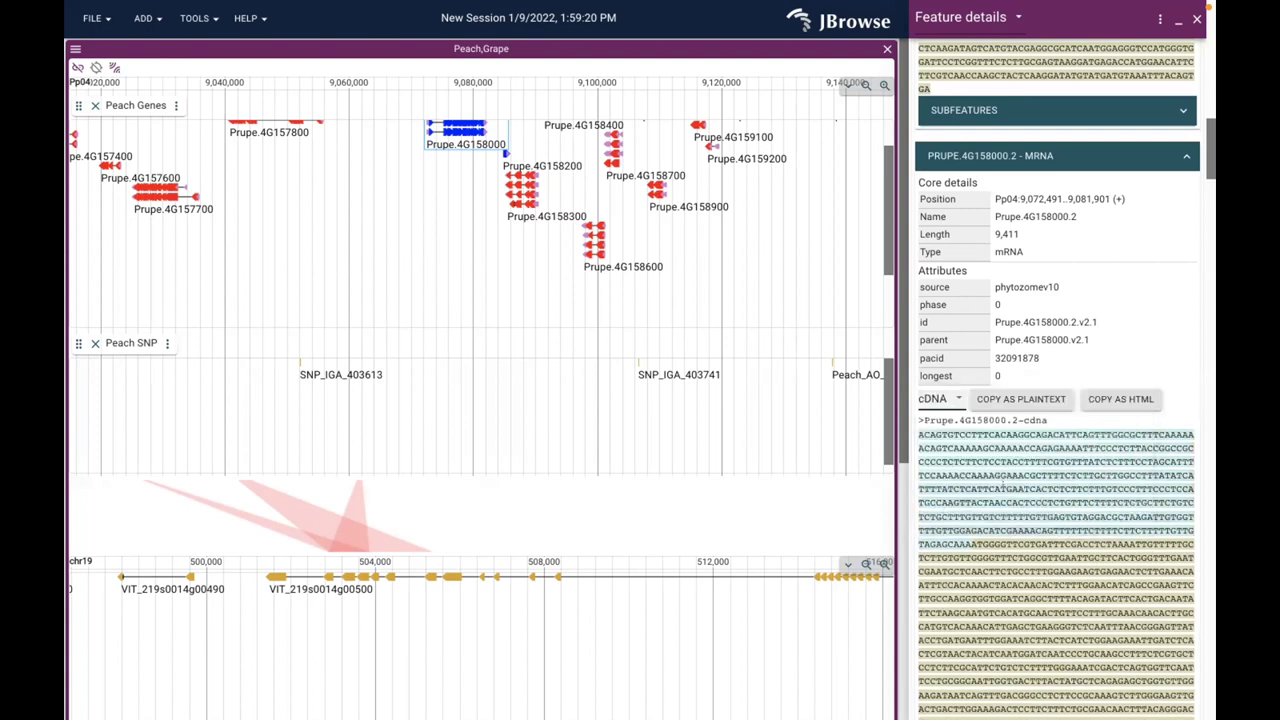
pyautogui.scroll(-10, 1003, 487)
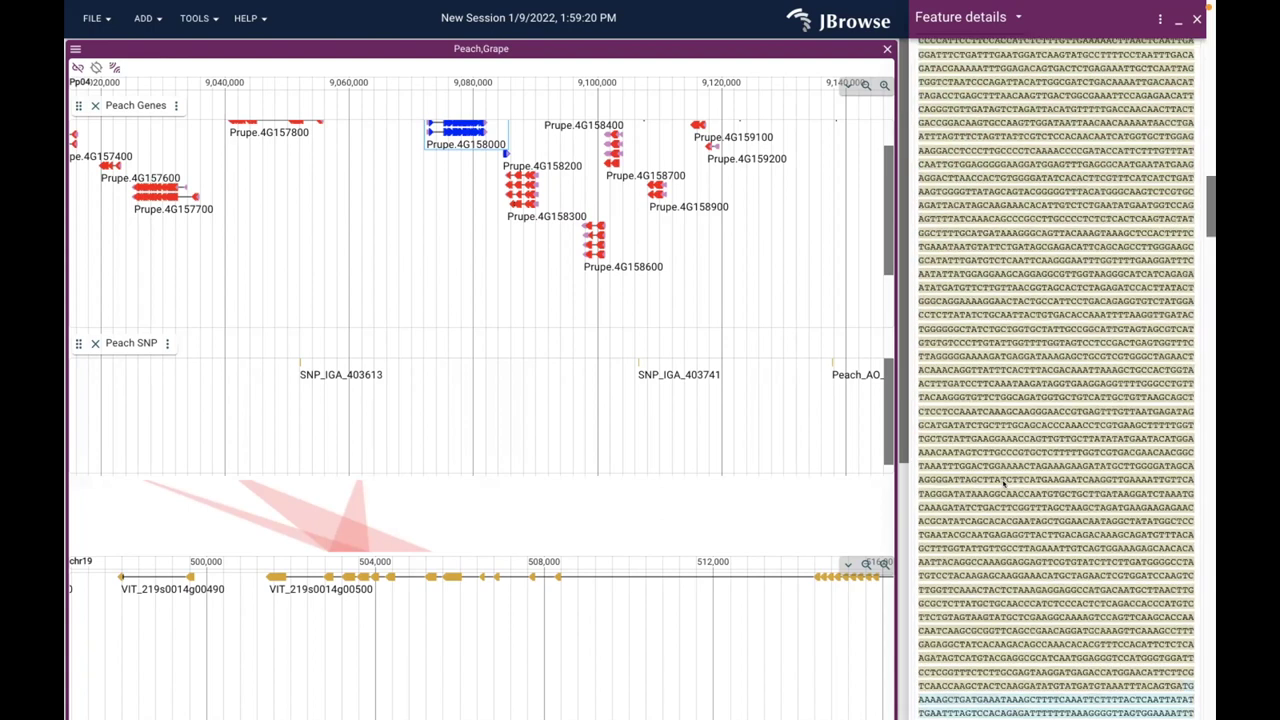
pyautogui.scroll(-2, 1003, 483)
pyautogui.scroll(10, 1003, 483)
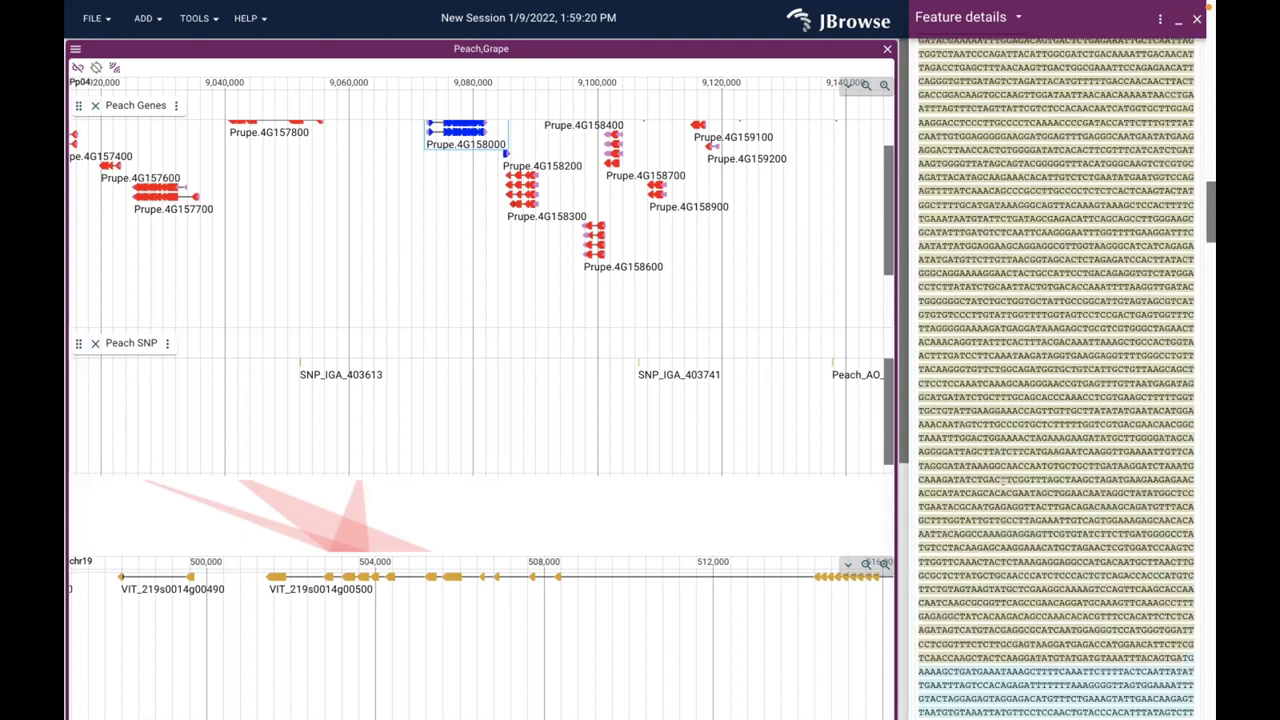
pyautogui.scroll(1, 1003, 484)
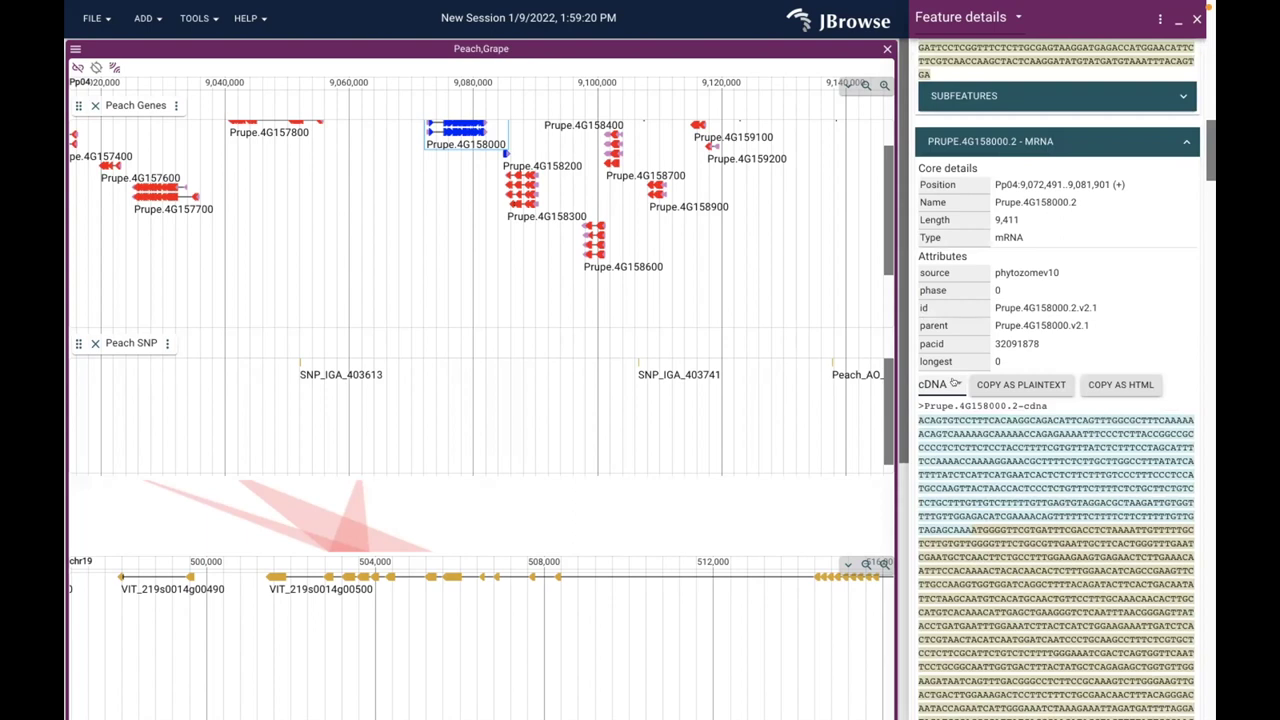
# Display the Prupe.4G158000.2 sequence as Gene w/ 500bp up+down stream and examine its highlighted upstream, UTR and coding regions
pyautogui.click(955, 384)
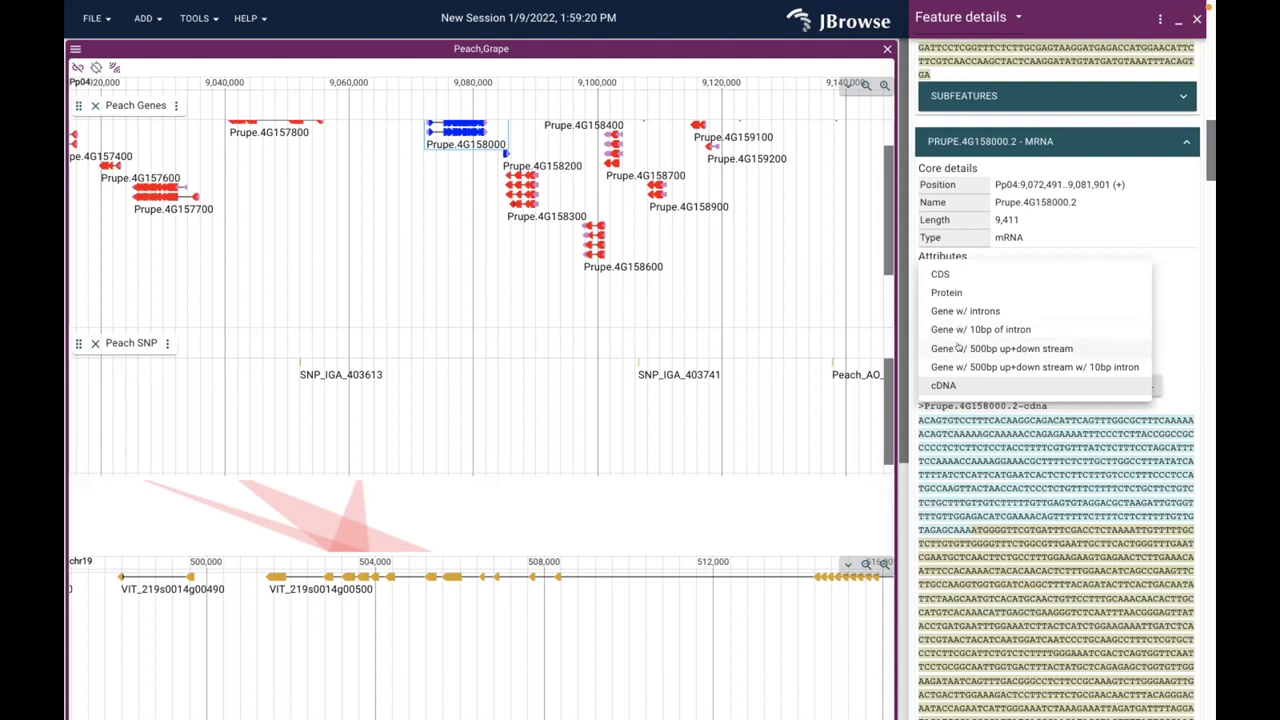
pyautogui.click(957, 348)
pyautogui.scroll(-4, 1057, 400)
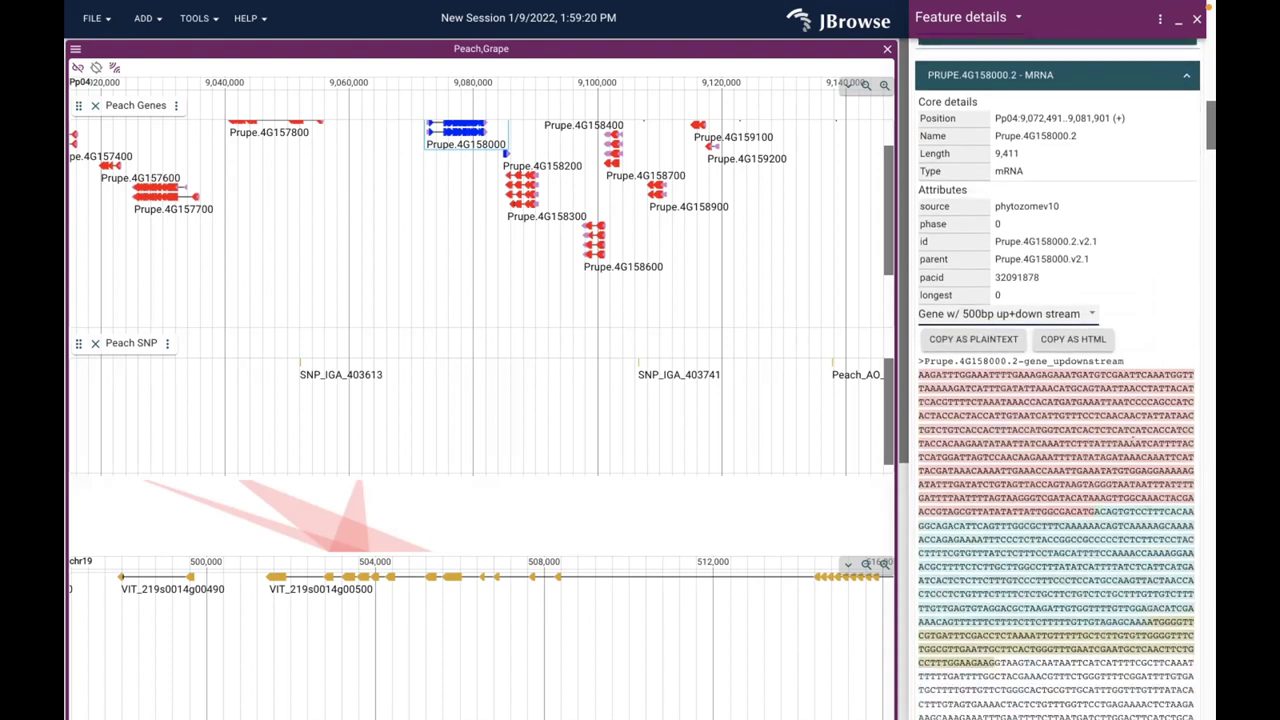
pyautogui.scroll(1, 1117, 424)
pyautogui.scroll(-1, 1004, 234)
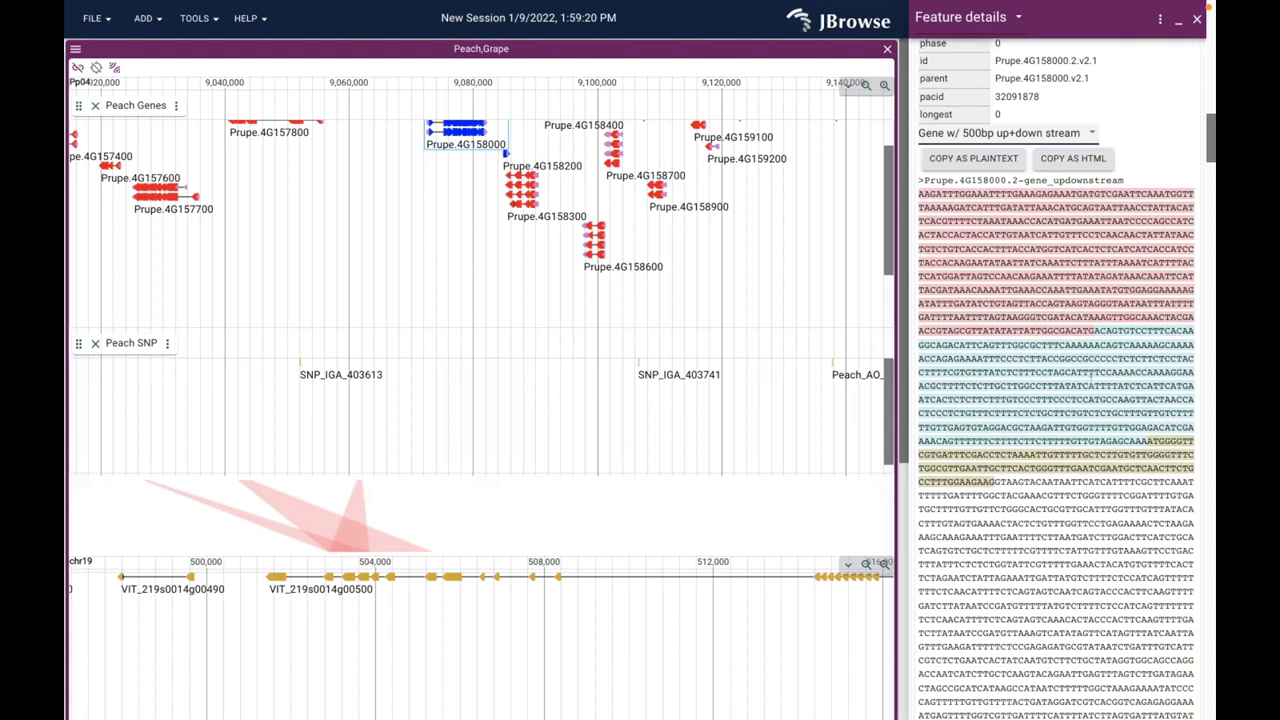
pyautogui.scroll(-1, 1075, 455)
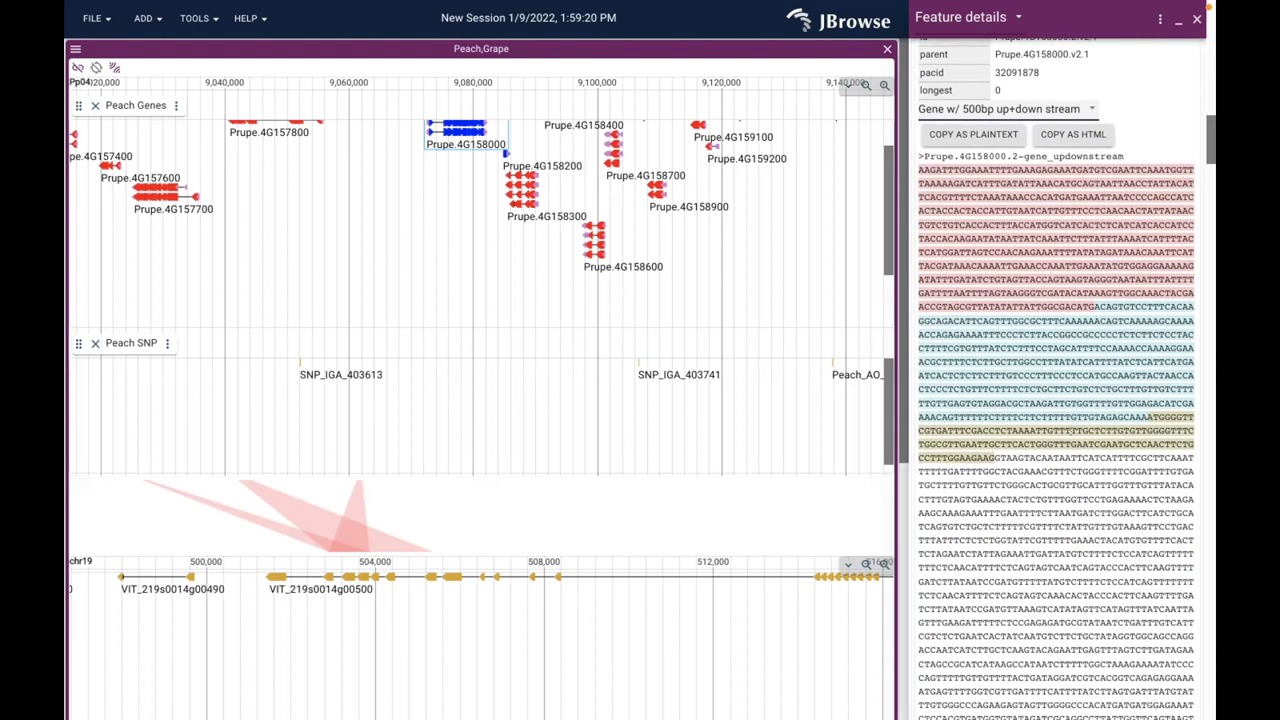
pyautogui.scroll(-1, 1068, 428)
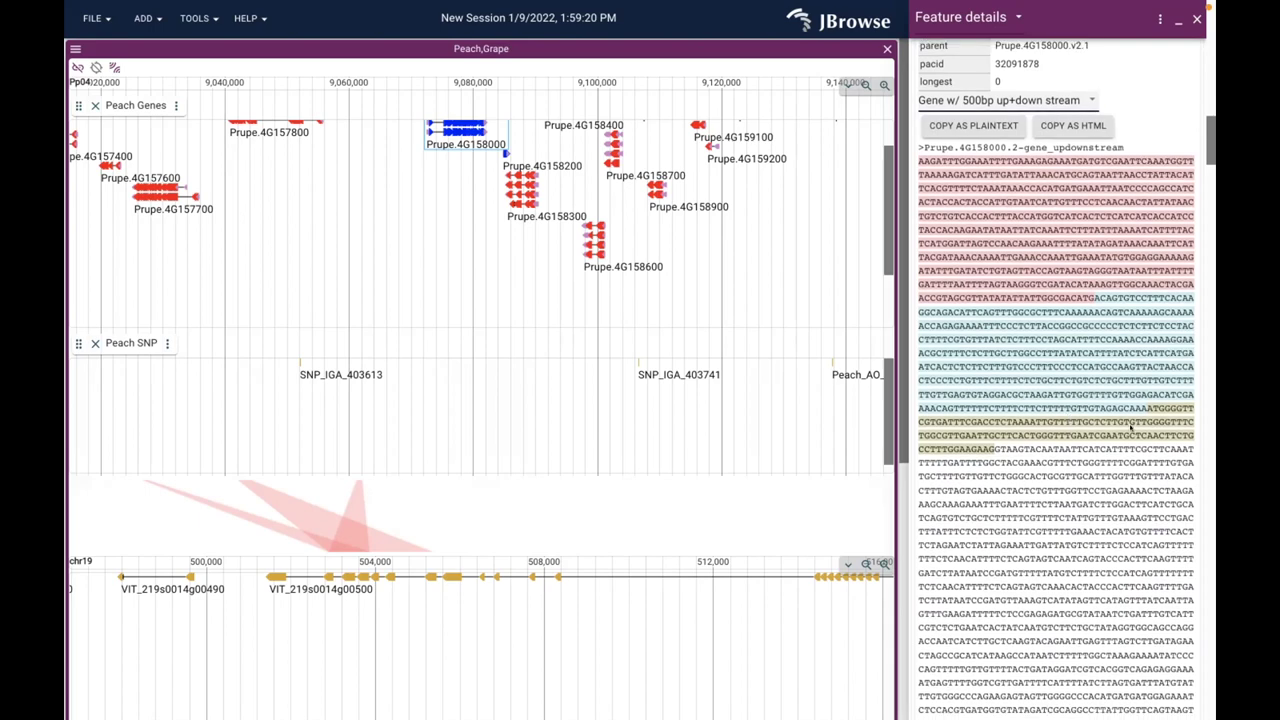
# Look over the coding regions highlighted further along the Prupe.4G158000.2 gene sequence with its flanking bases
pyautogui.scroll(-10, 1131, 427)
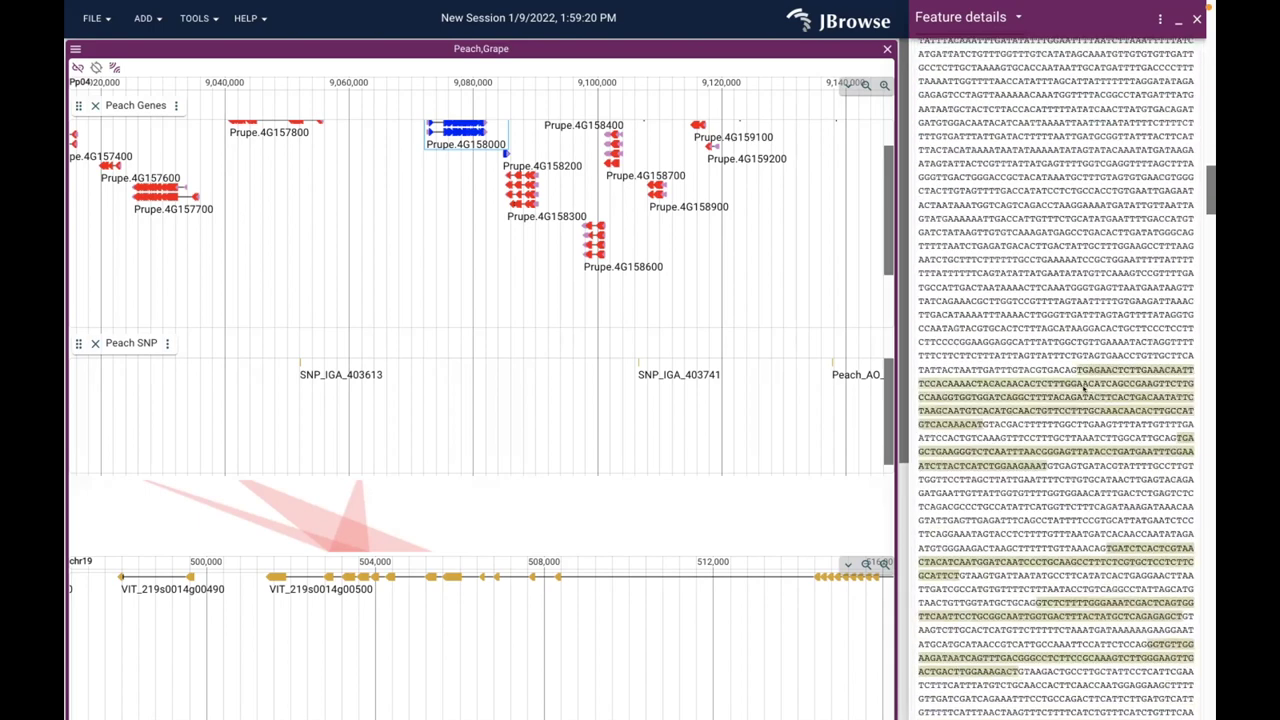
pyautogui.scroll(-10, 1084, 389)
pyautogui.scroll(-10, 1075, 402)
pyautogui.scroll(10, 1075, 402)
pyautogui.scroll(4, 1076, 401)
pyautogui.press('super+Tab')
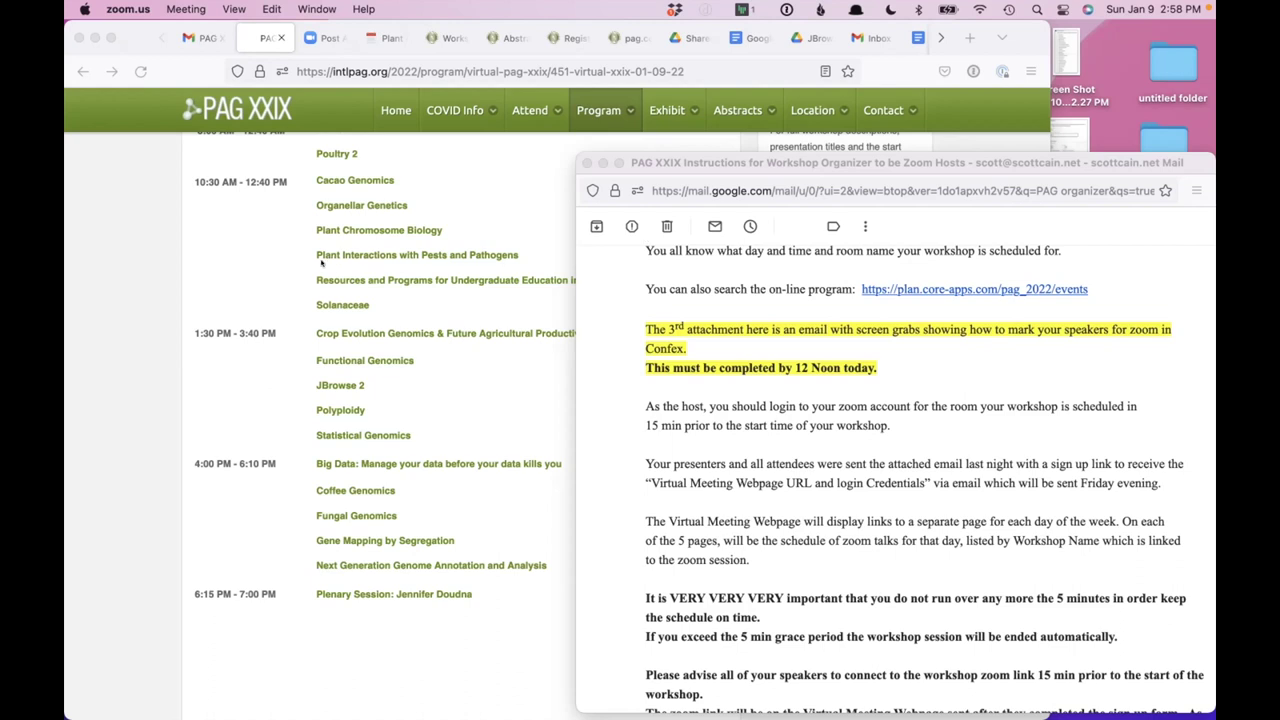
pyautogui.press('super+Tab')
pyautogui.press('super+Tab')
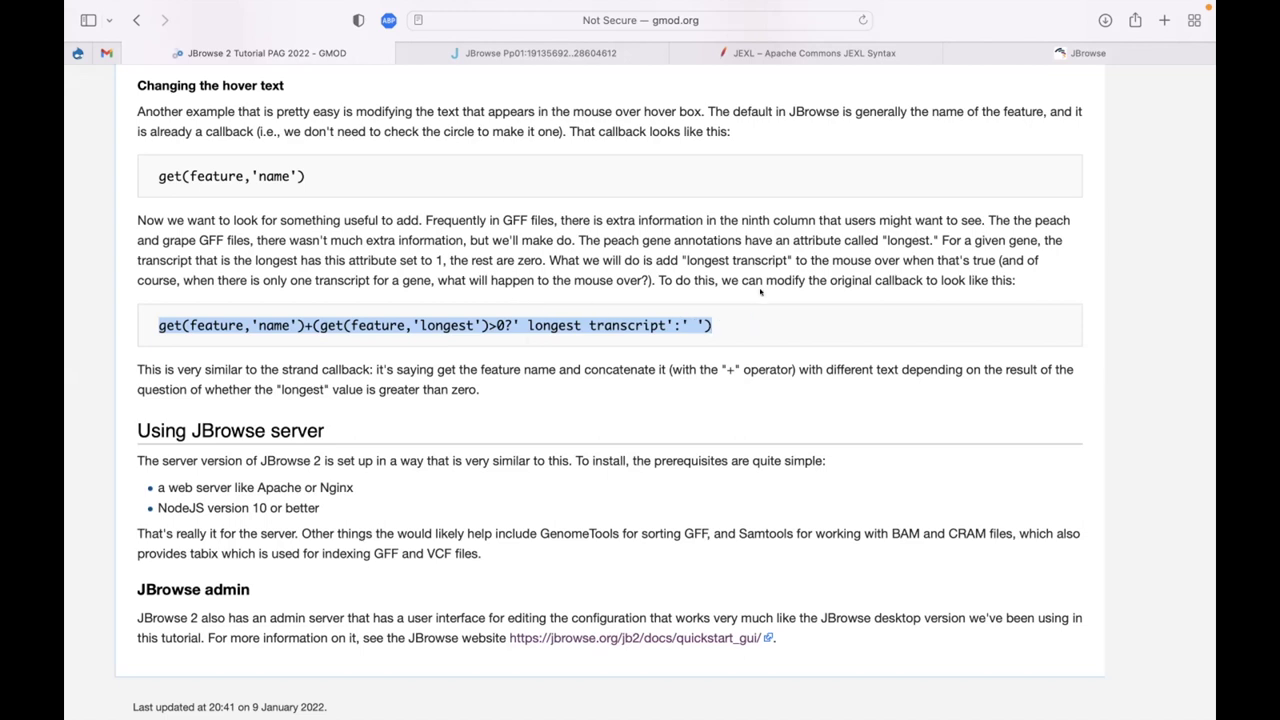
pyautogui.press('super+Tab')
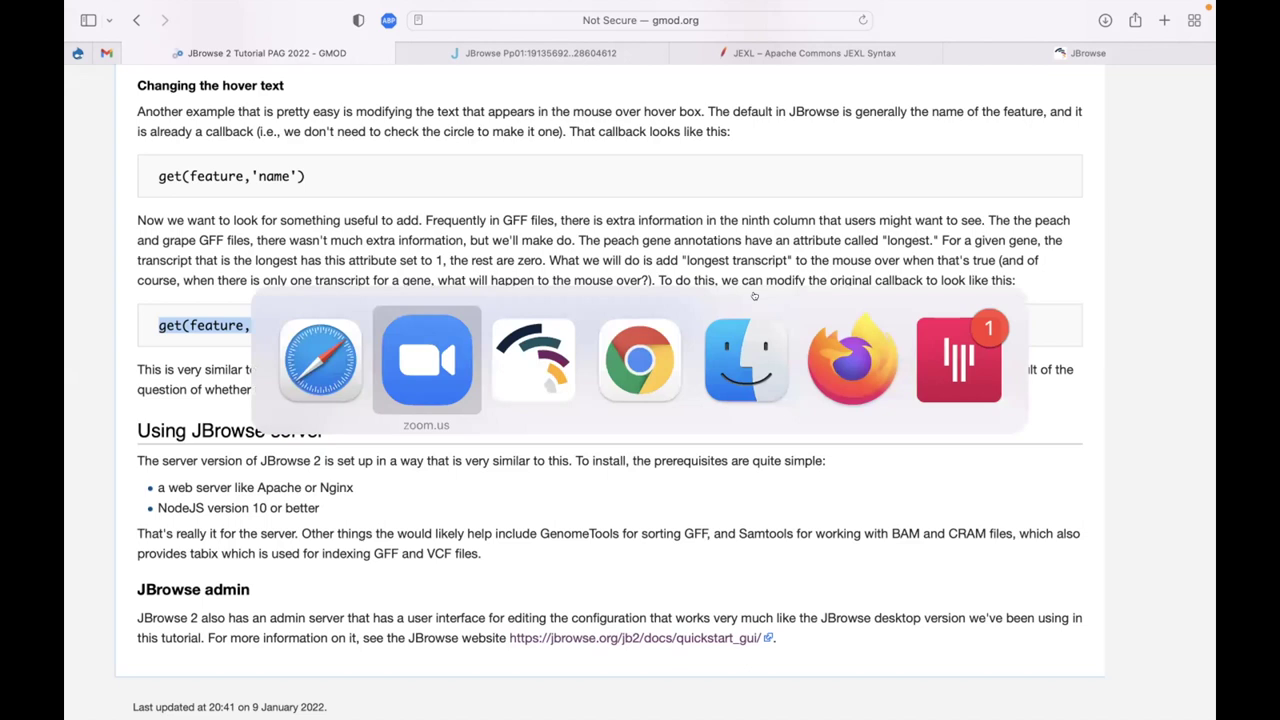
pyautogui.press('super+Tab')
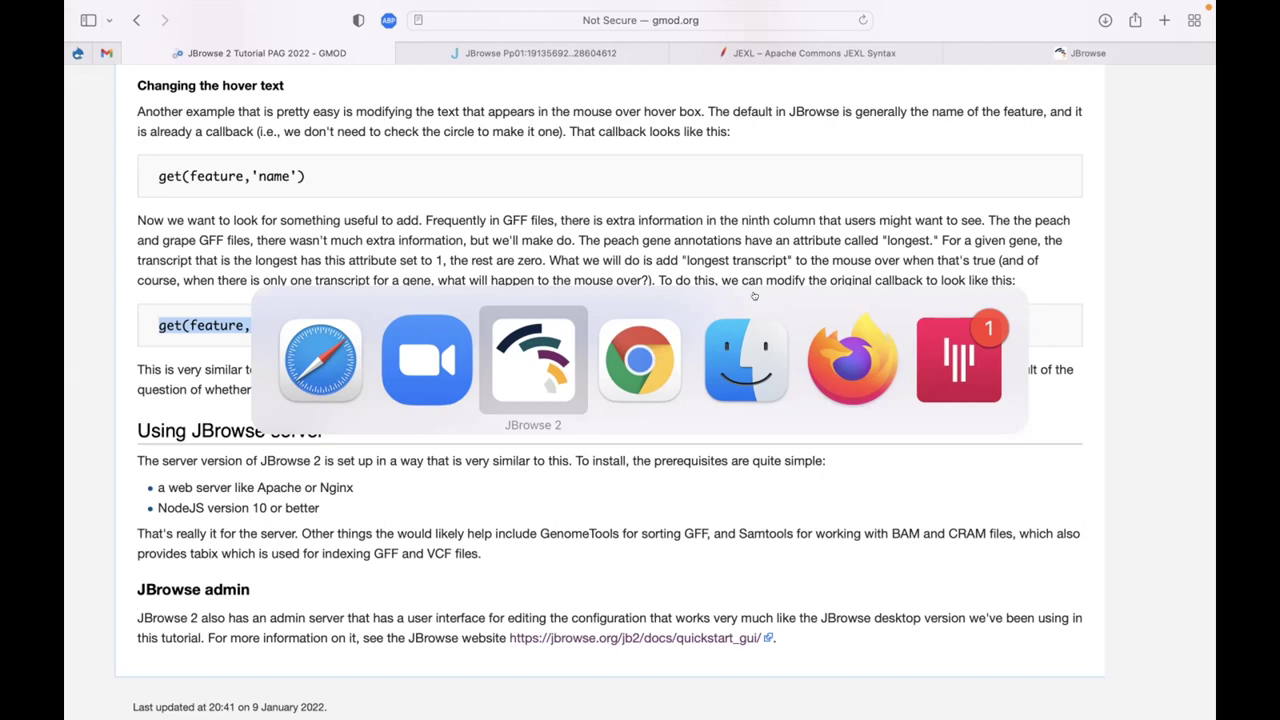
pyautogui.press('super+Tab')
pyautogui.press('super+Tab')
pyautogui.press('super+Tab')
pyautogui.press('super+Tab')
pyautogui.press('super+Tab')
pyautogui.press('super+Tab')
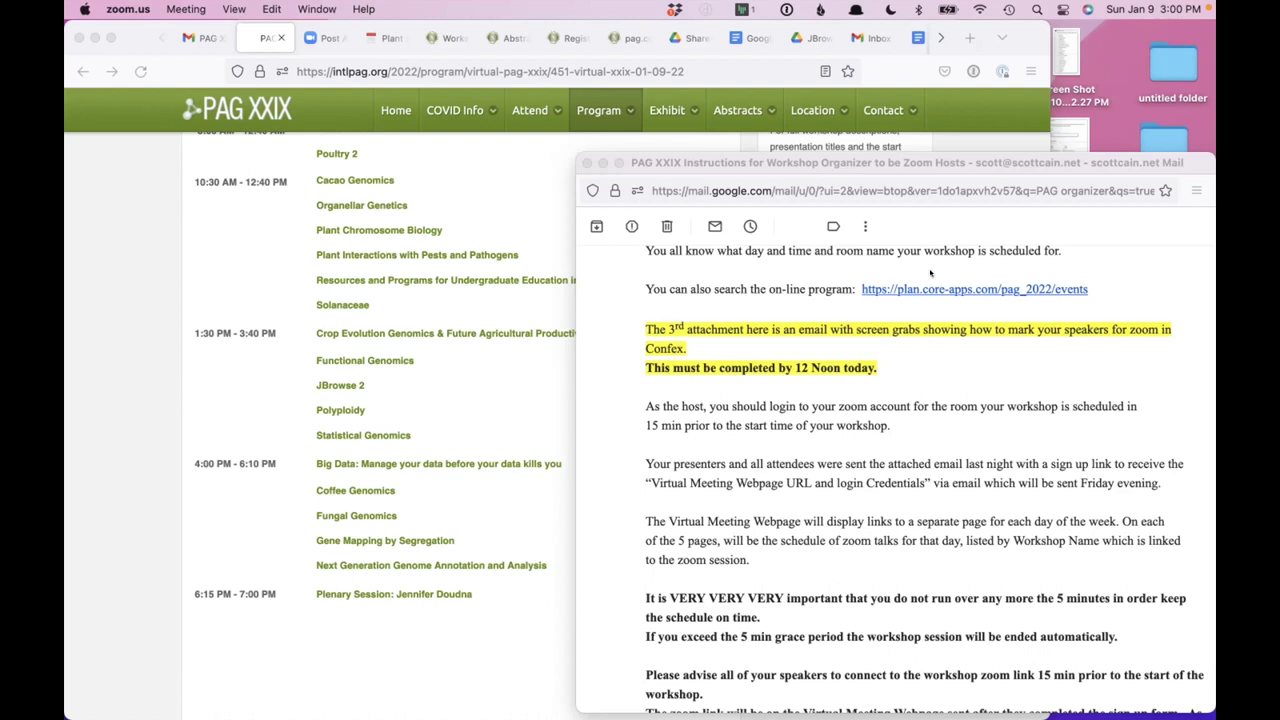
# Switch to JBrowse and open the form for adding a connection
pyautogui.press('super+Tab')
pyautogui.press('super+Tab')
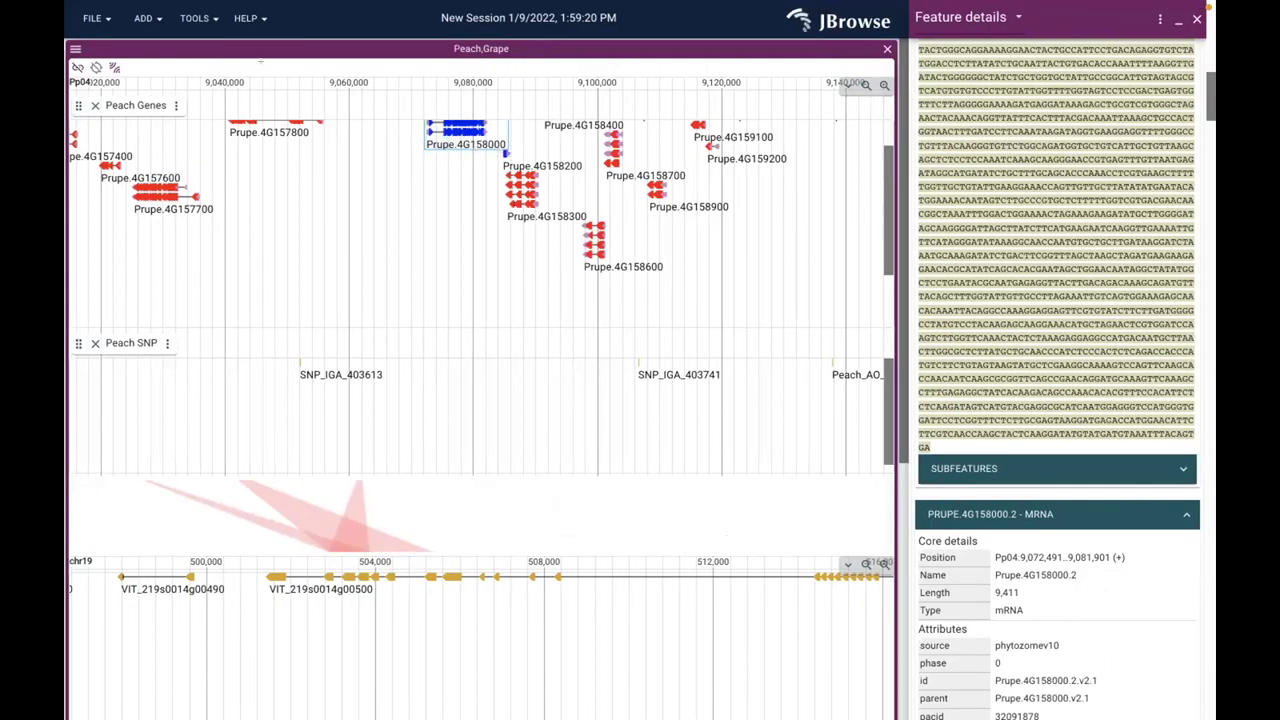
pyautogui.click(92, 18)
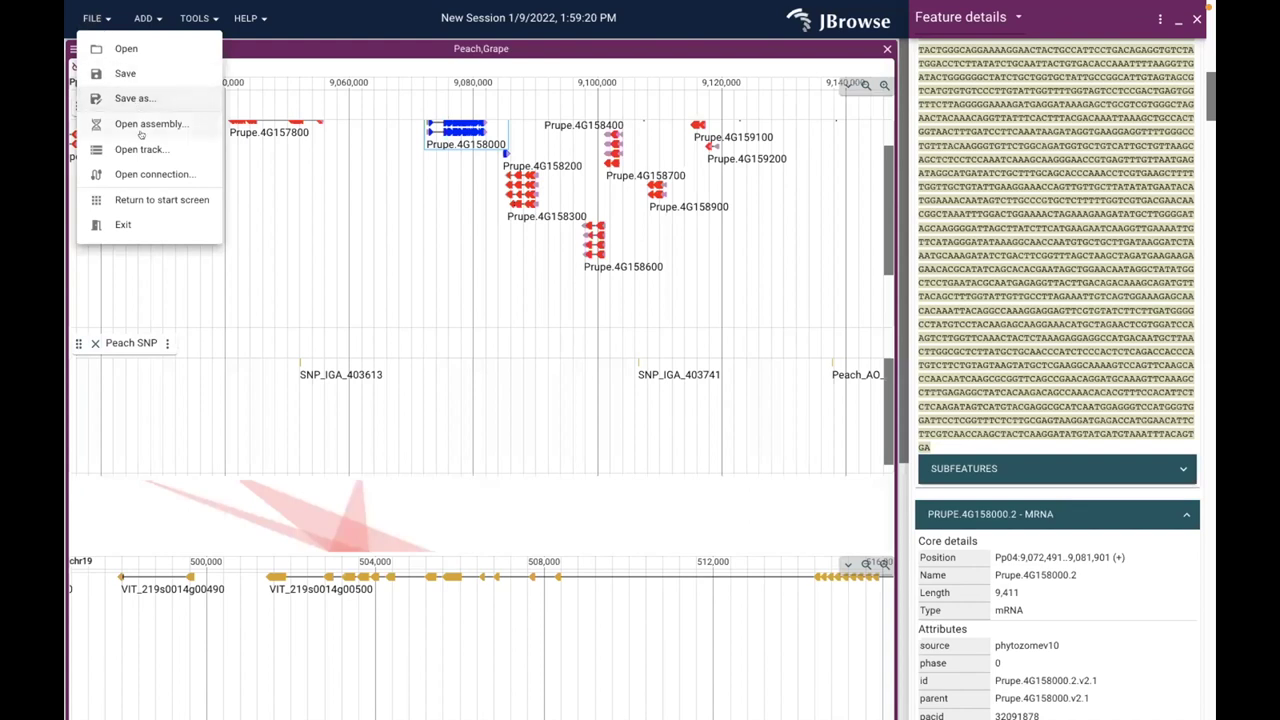
pyautogui.click(148, 175)
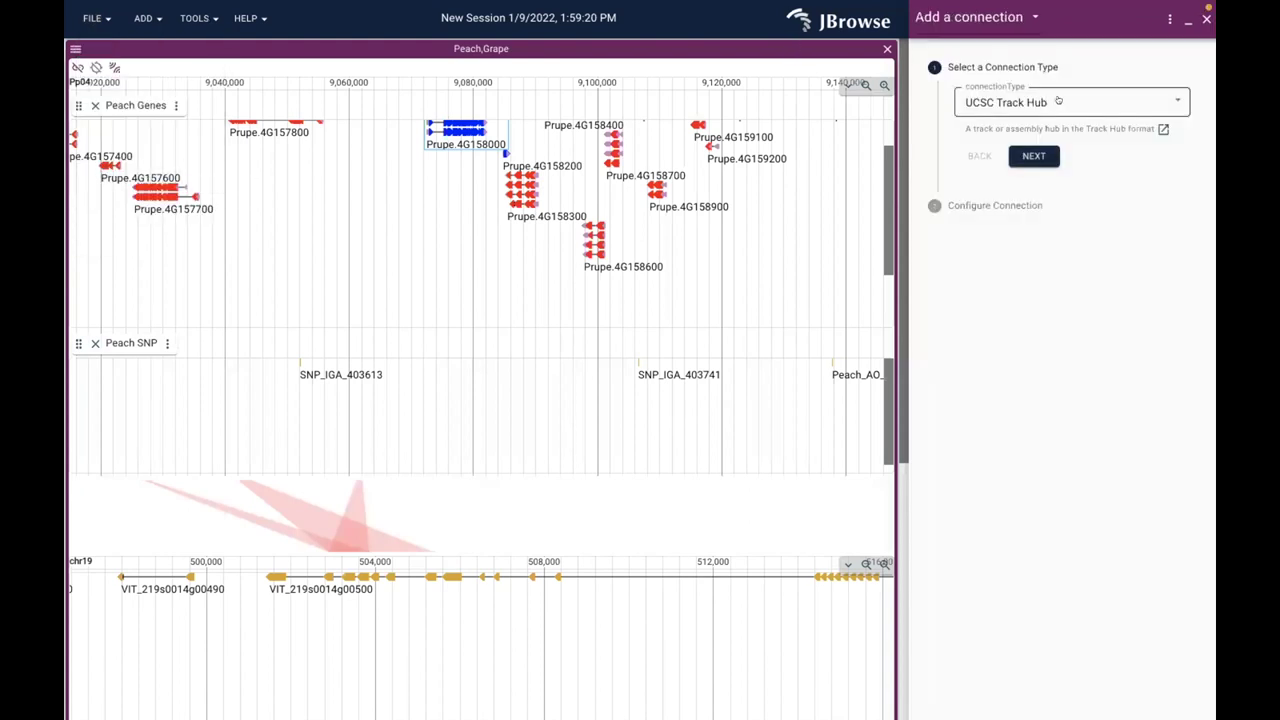
# Choose UCSC Track Hub as the connection type and proceed to its configuration
pyautogui.click(1058, 101)
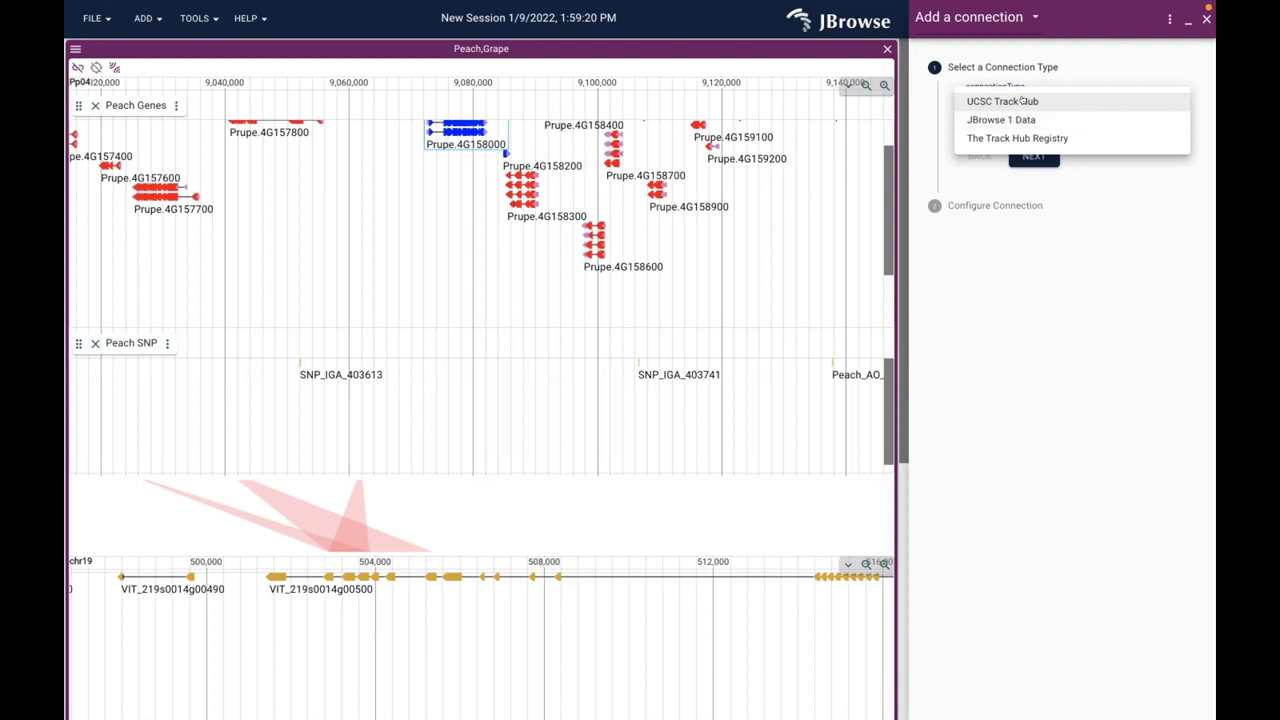
pyautogui.click(1022, 101)
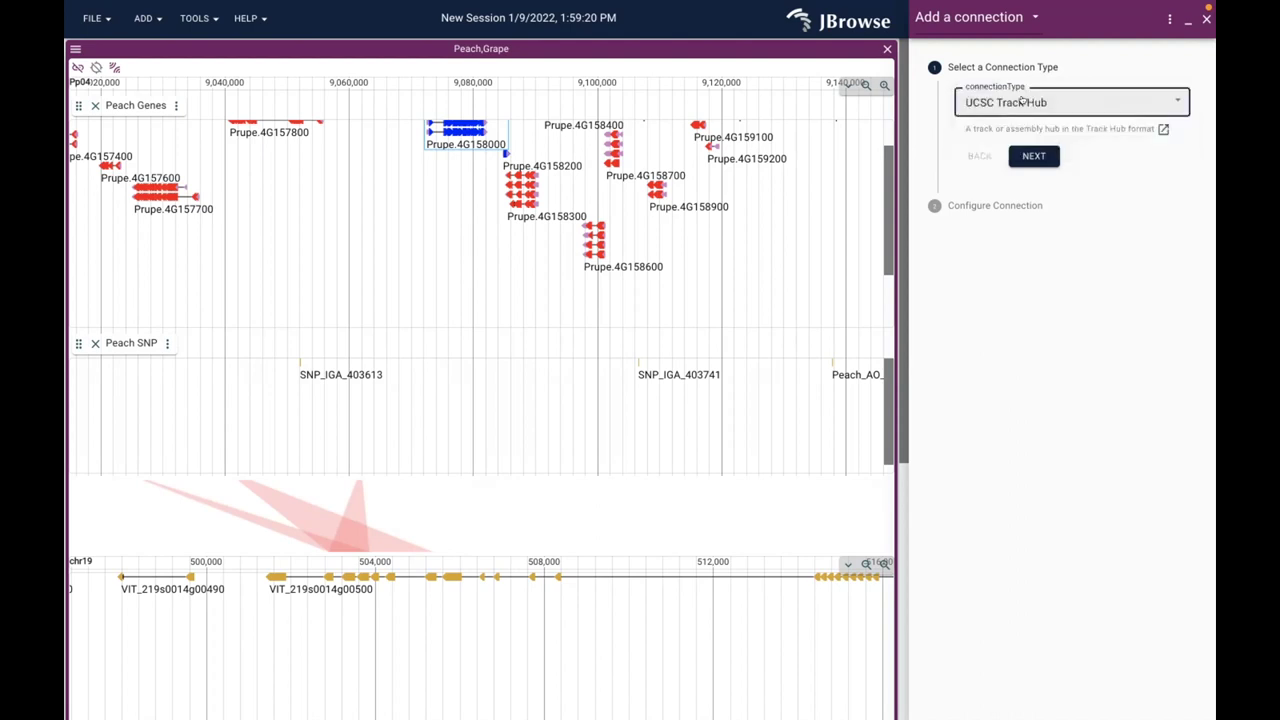
pyautogui.click(1033, 155)
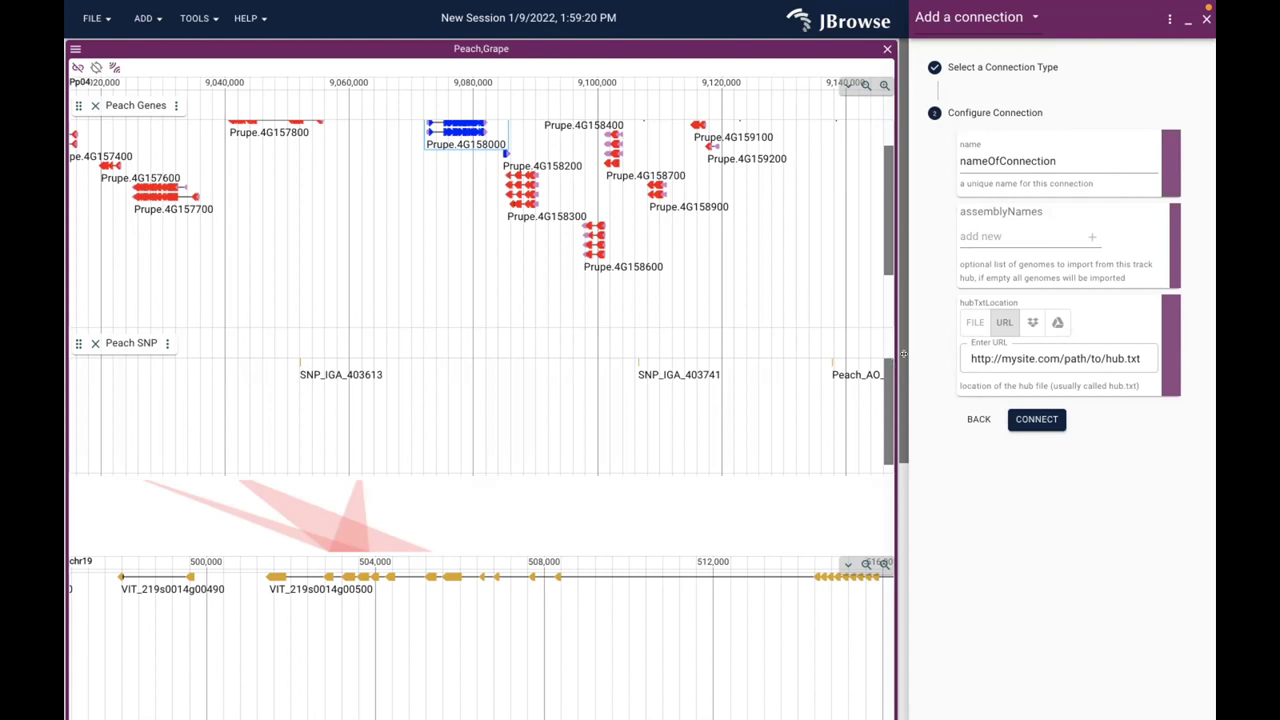
pyautogui.press('super+Tab')
pyautogui.press('super+Tab')
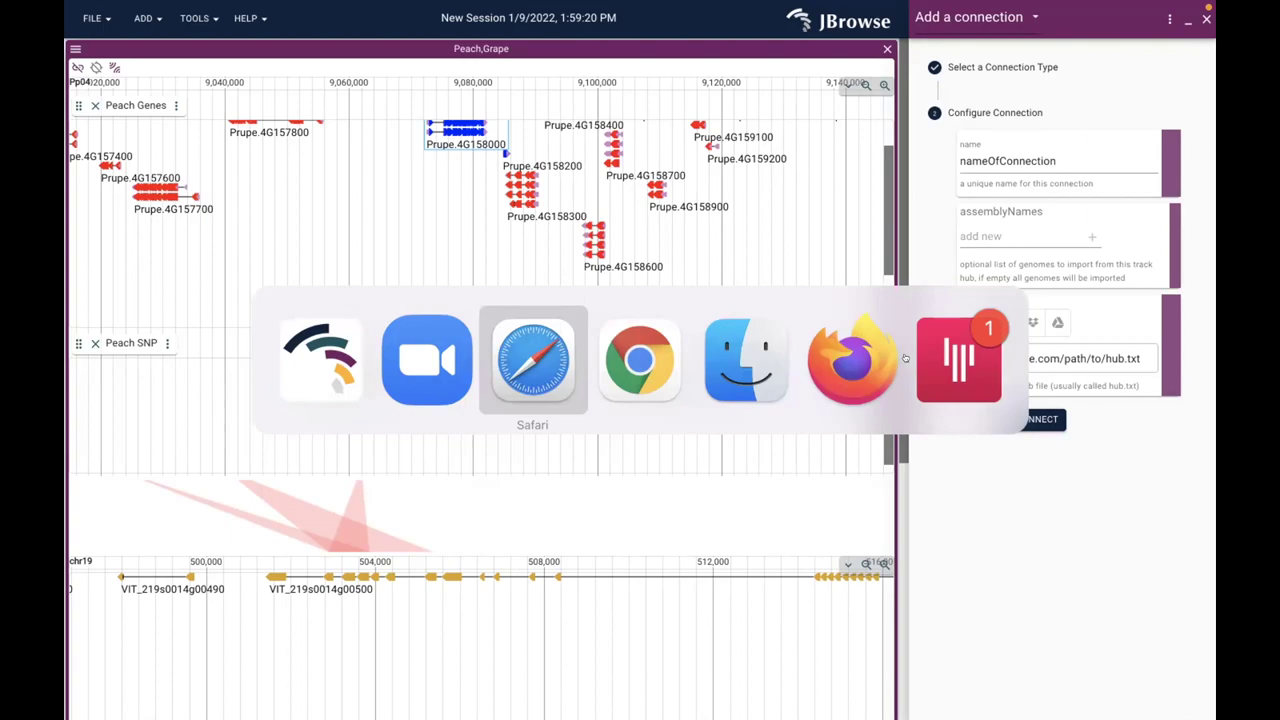
pyautogui.press('super+Tab')
pyautogui.press('super+Tab')
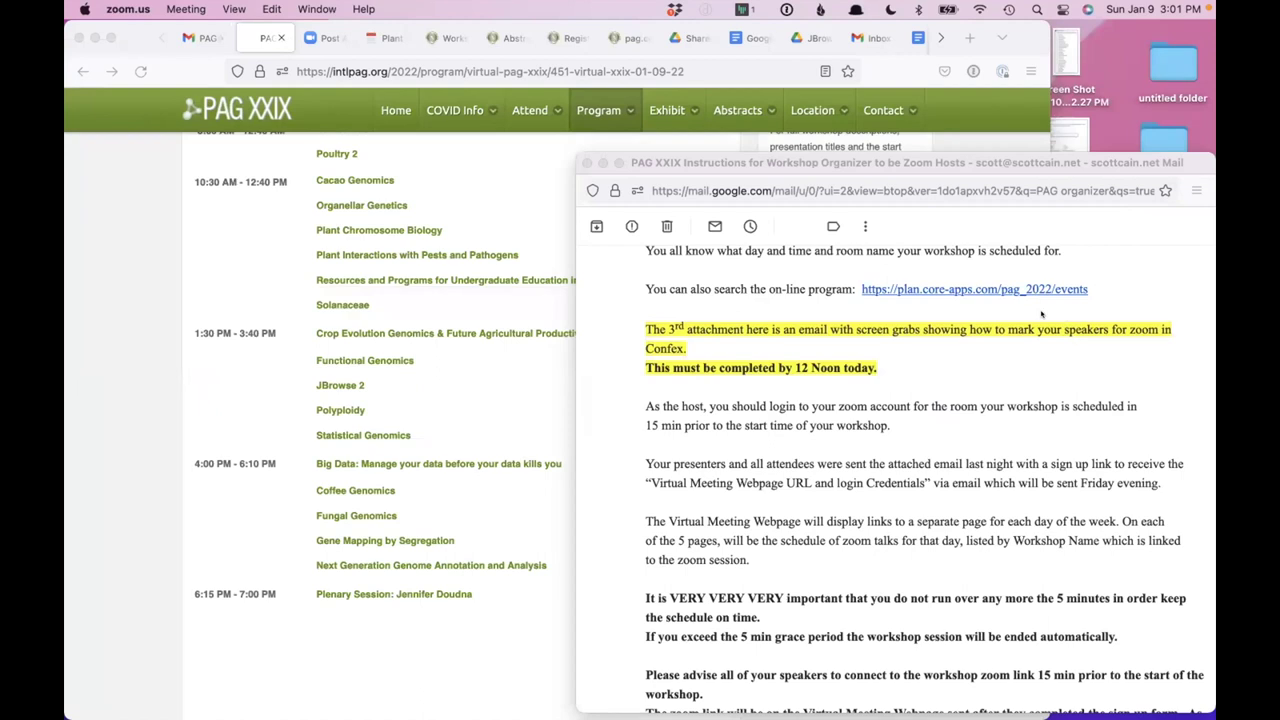
pyautogui.press('super+Tab')
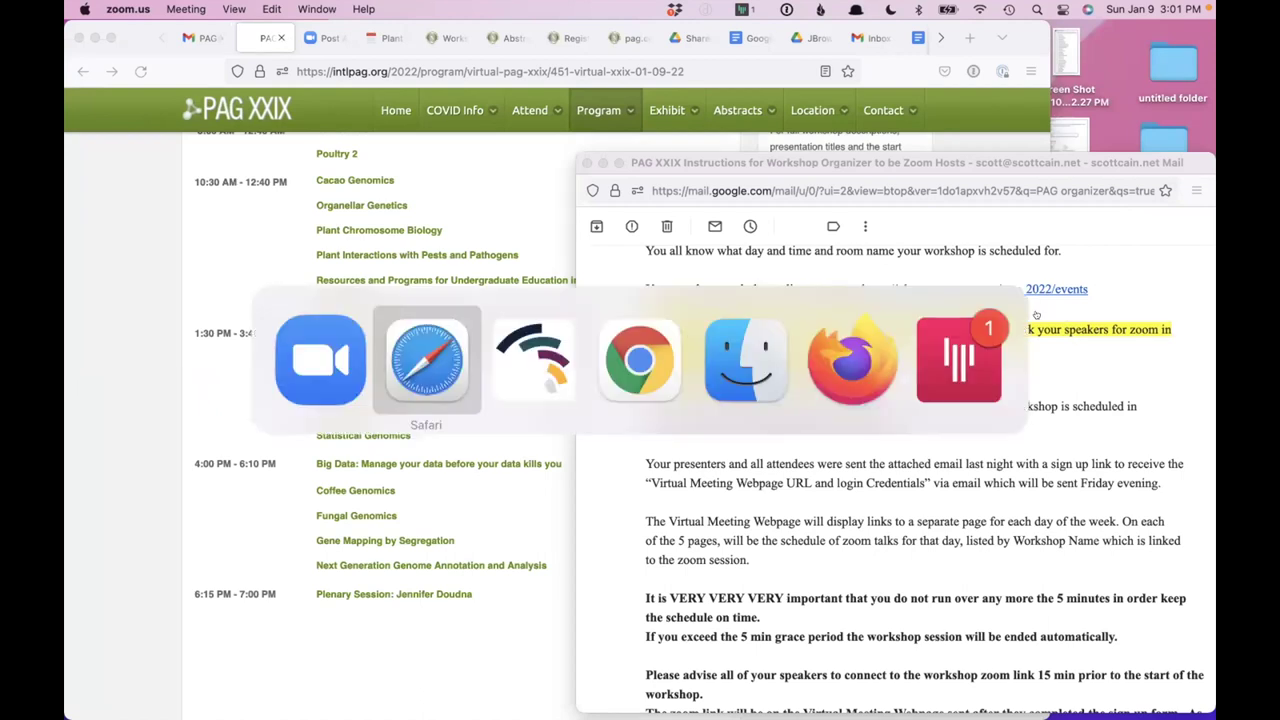
pyautogui.press('super+Tab')
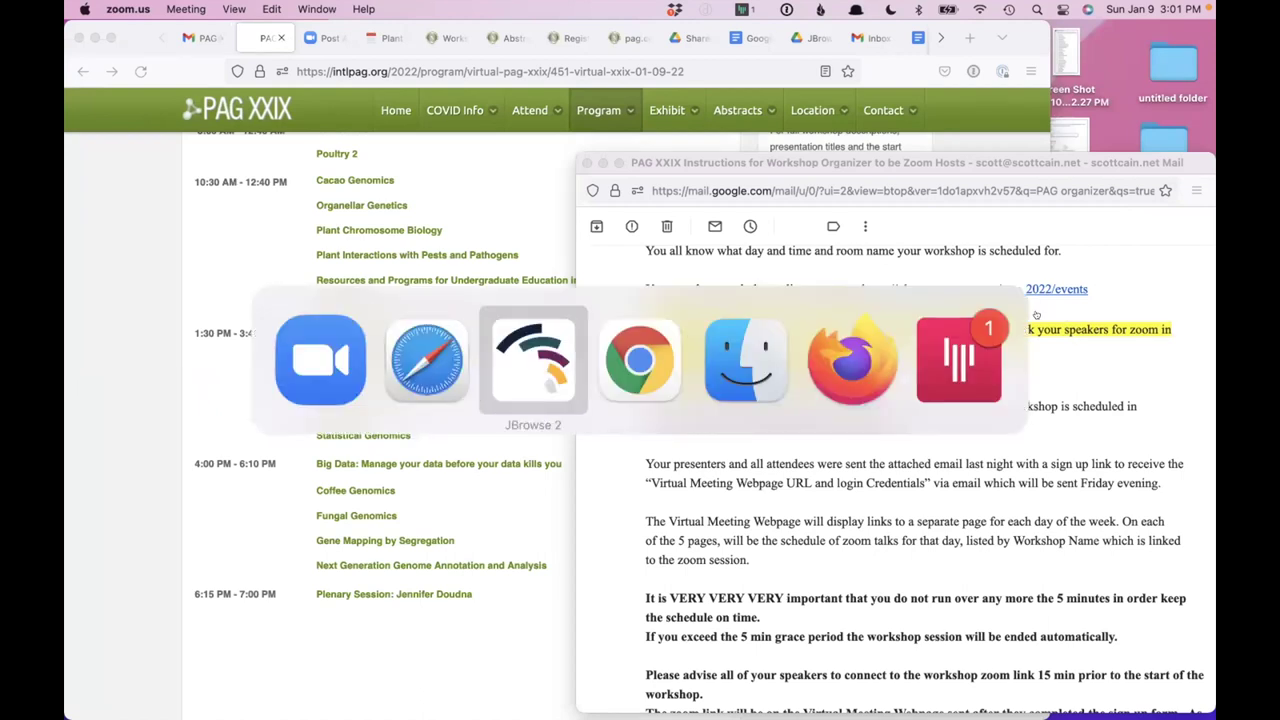
pyautogui.press('super+Tab')
pyautogui.press('super+Tab')
pyautogui.press('super+Tab')
pyautogui.press('super+Tab')
pyautogui.press('super+Tab')
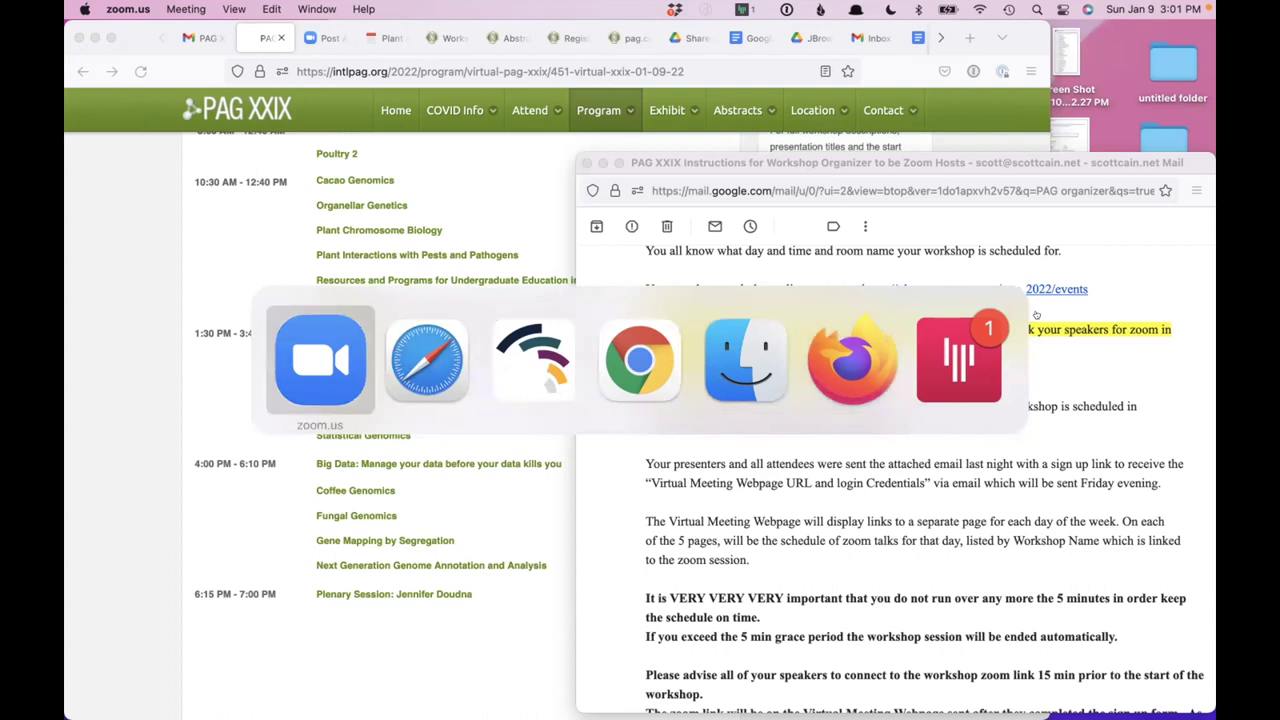
pyautogui.press('super+Tab')
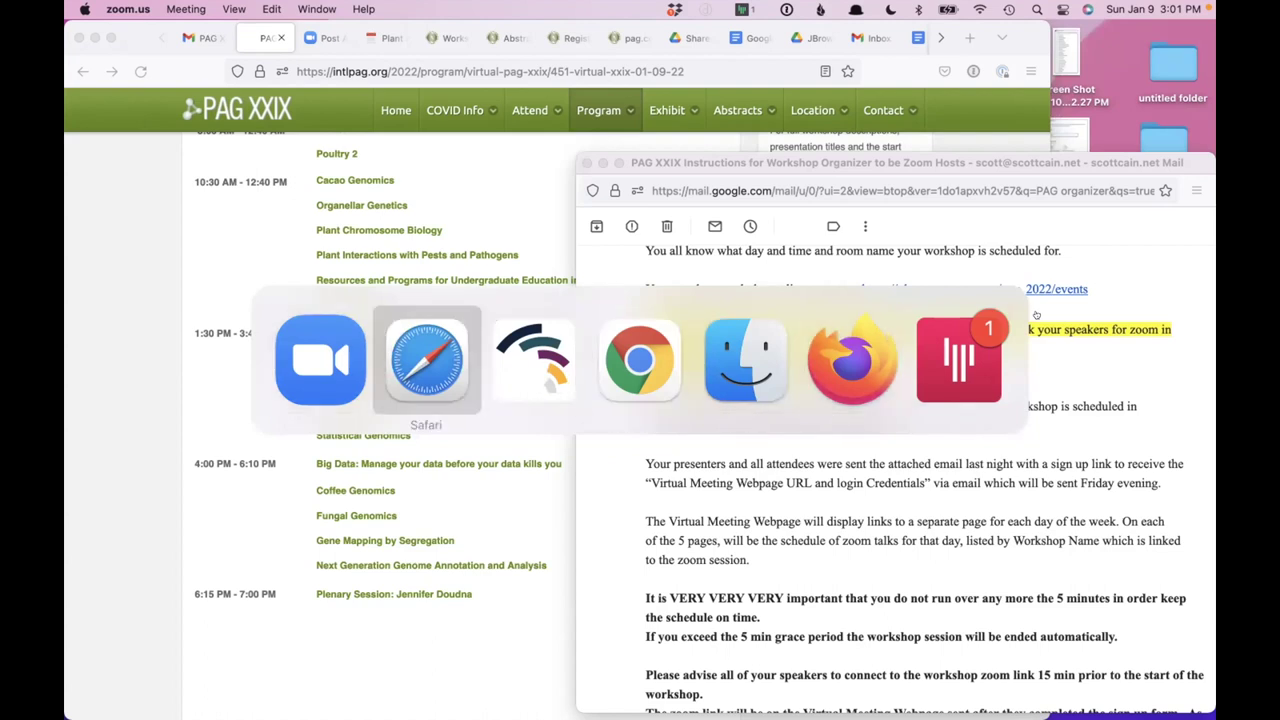
pyautogui.scroll(15, 644, 363)
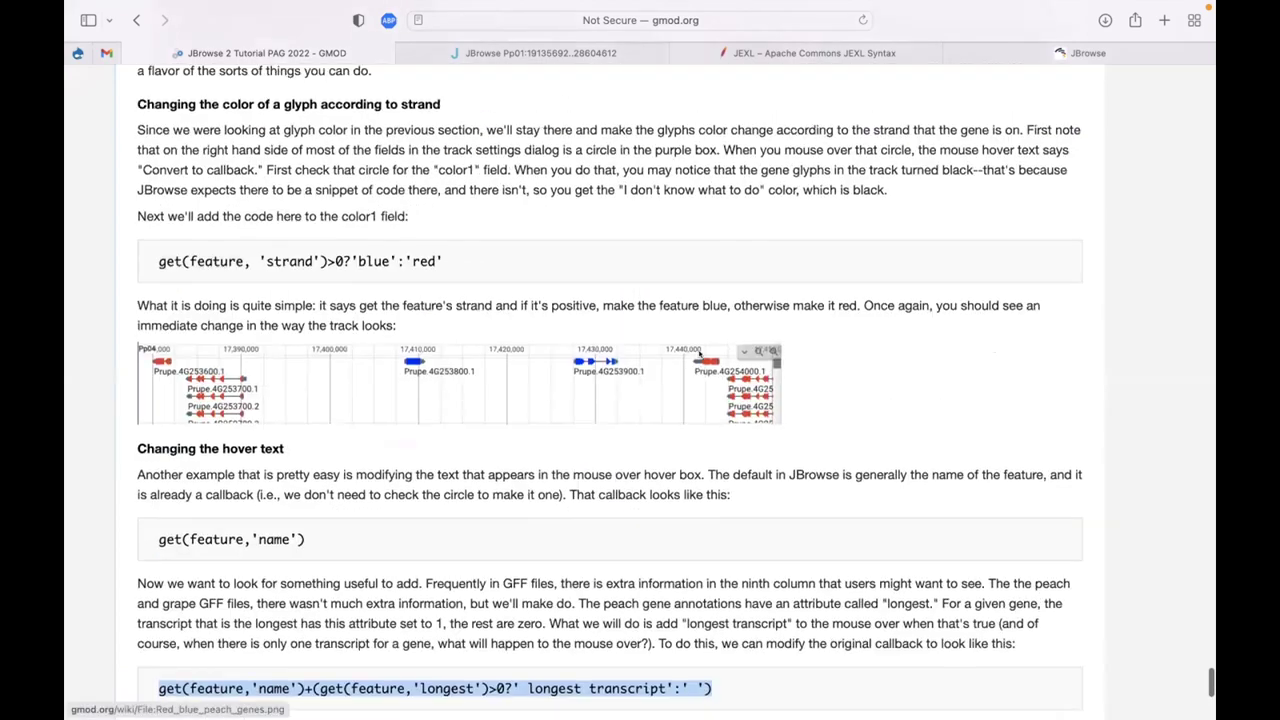
pyautogui.scroll(15, 699, 354)
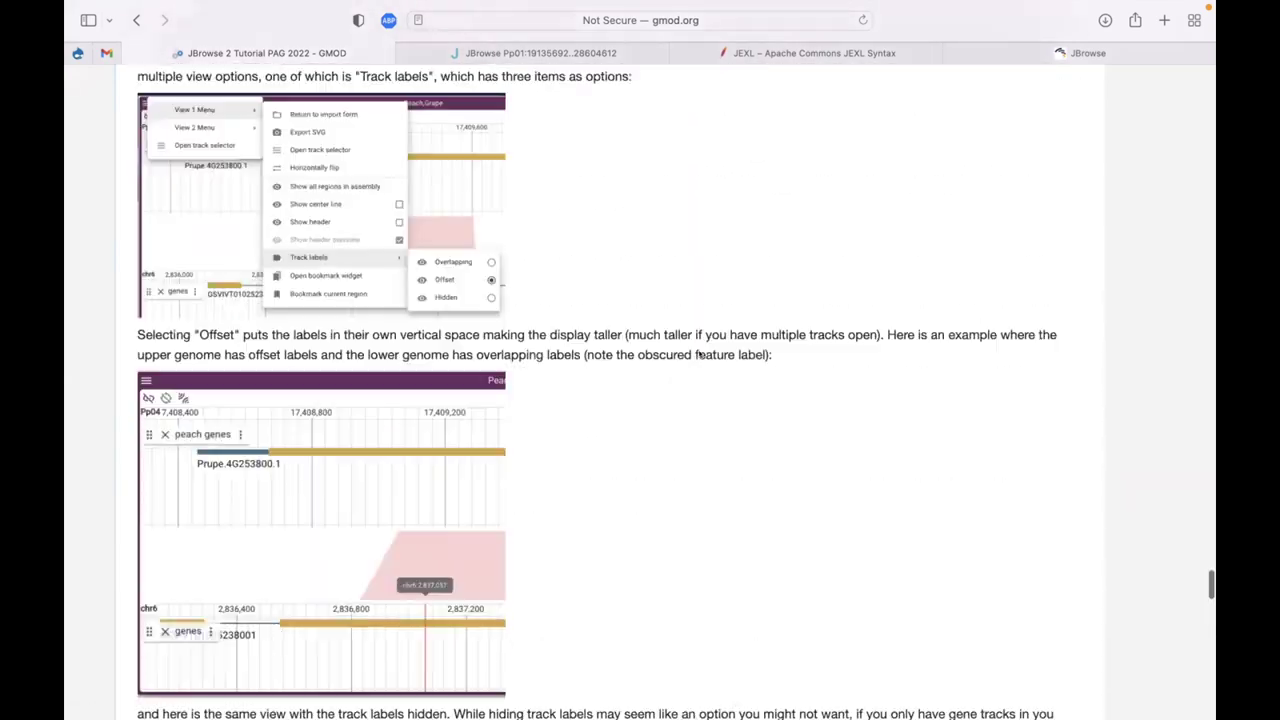
pyautogui.scroll(10, 699, 354)
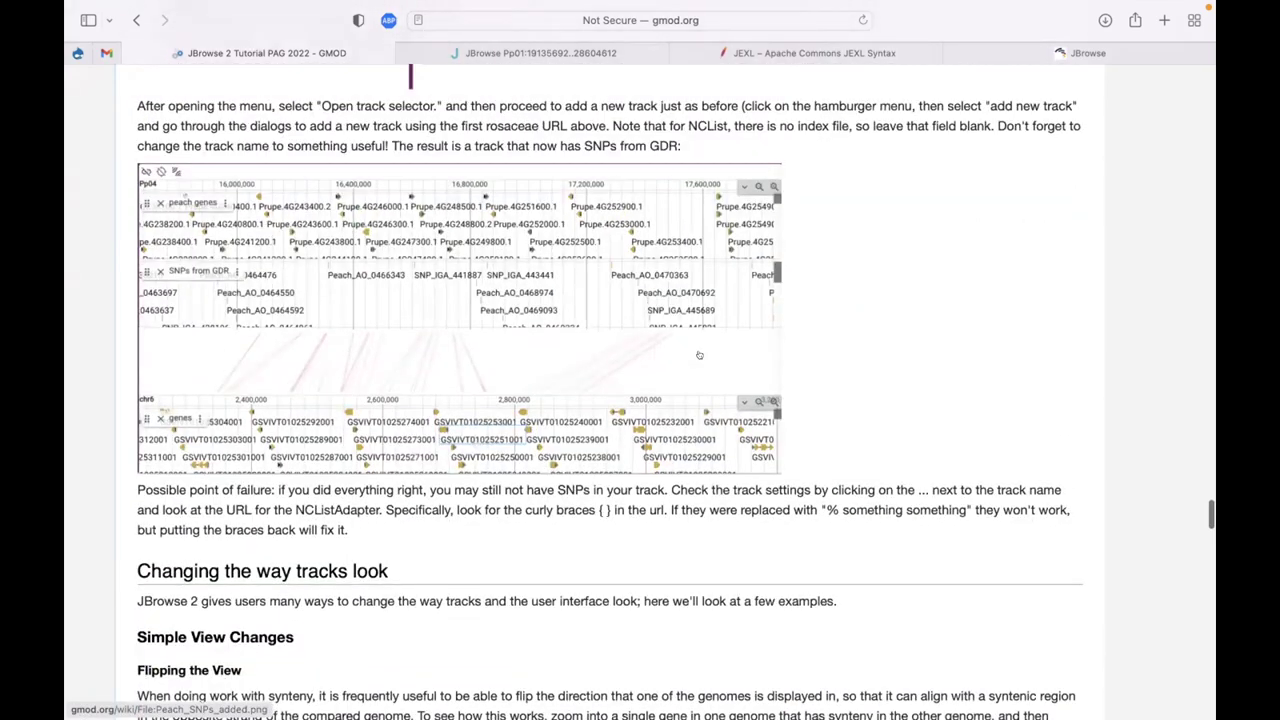
pyautogui.scroll(-3, 699, 354)
pyautogui.scroll(10, 699, 354)
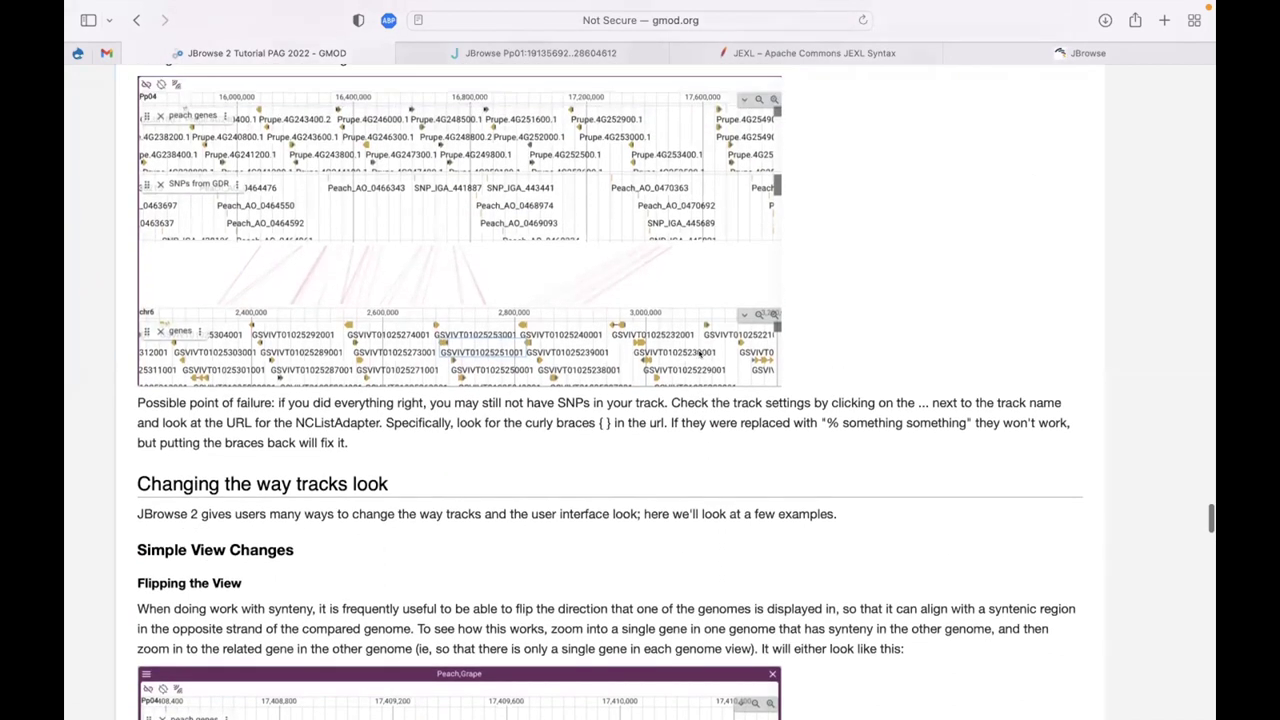
pyautogui.scroll(-3, 699, 354)
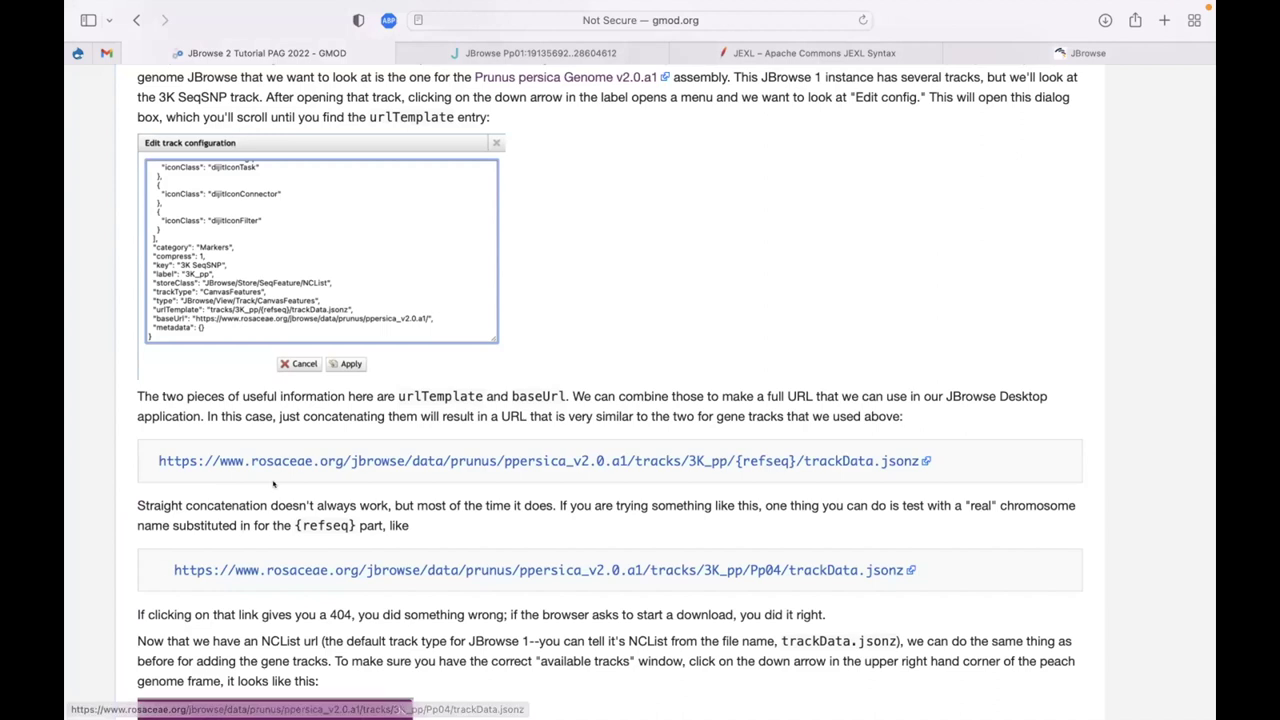
pyautogui.tripleClick(148, 454)
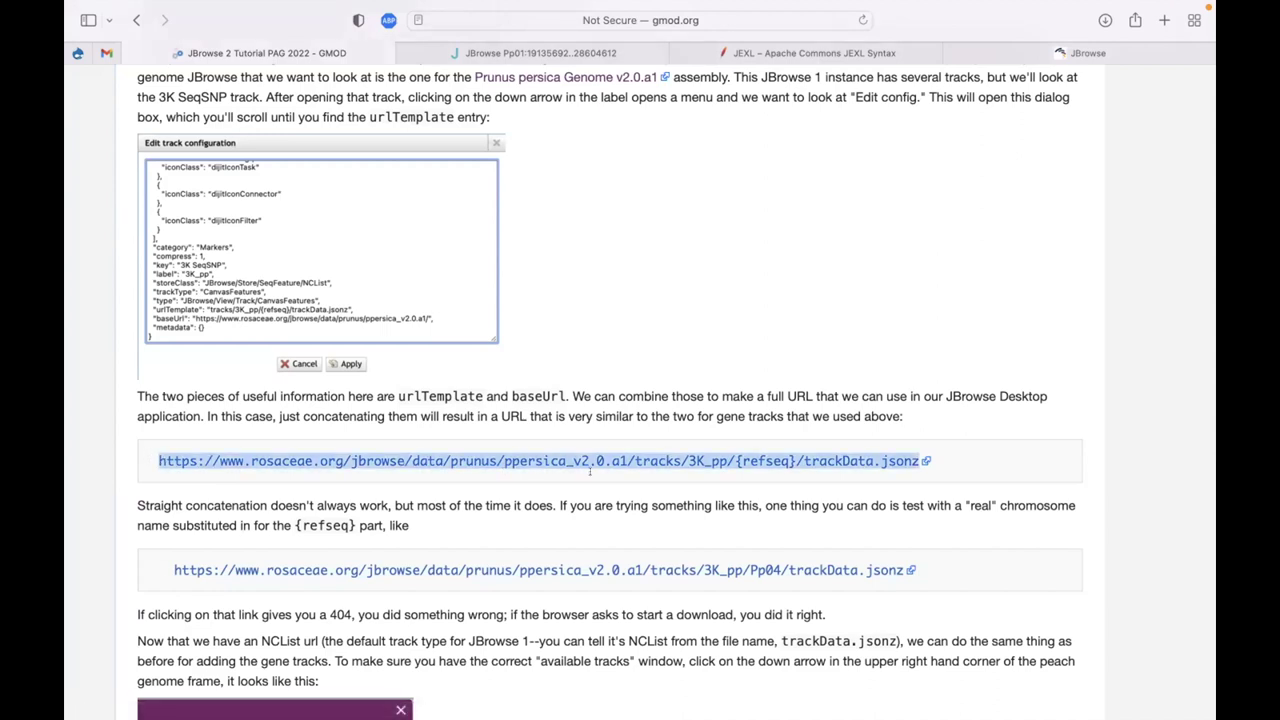
pyautogui.moveTo(606, 468); pyautogui.dragTo(632, 457)
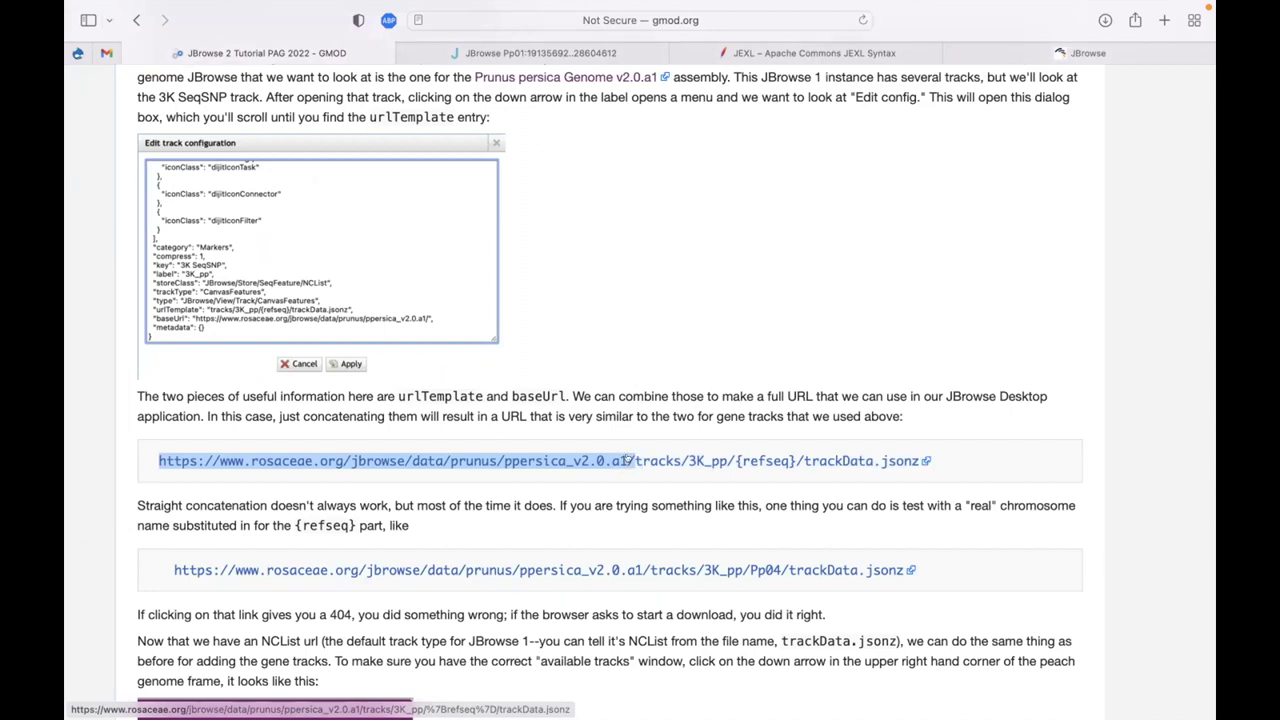
pyautogui.press('super+c')
pyautogui.press('super+Tab')
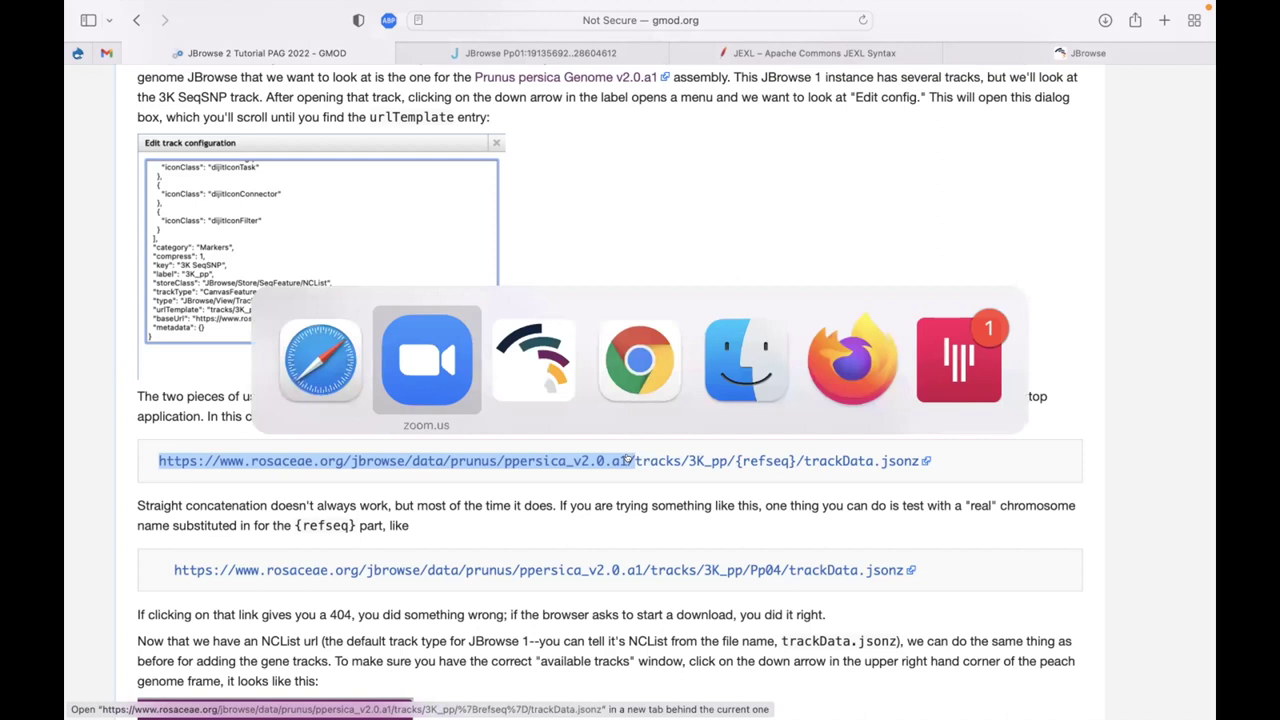
pyautogui.press('super+Tab')
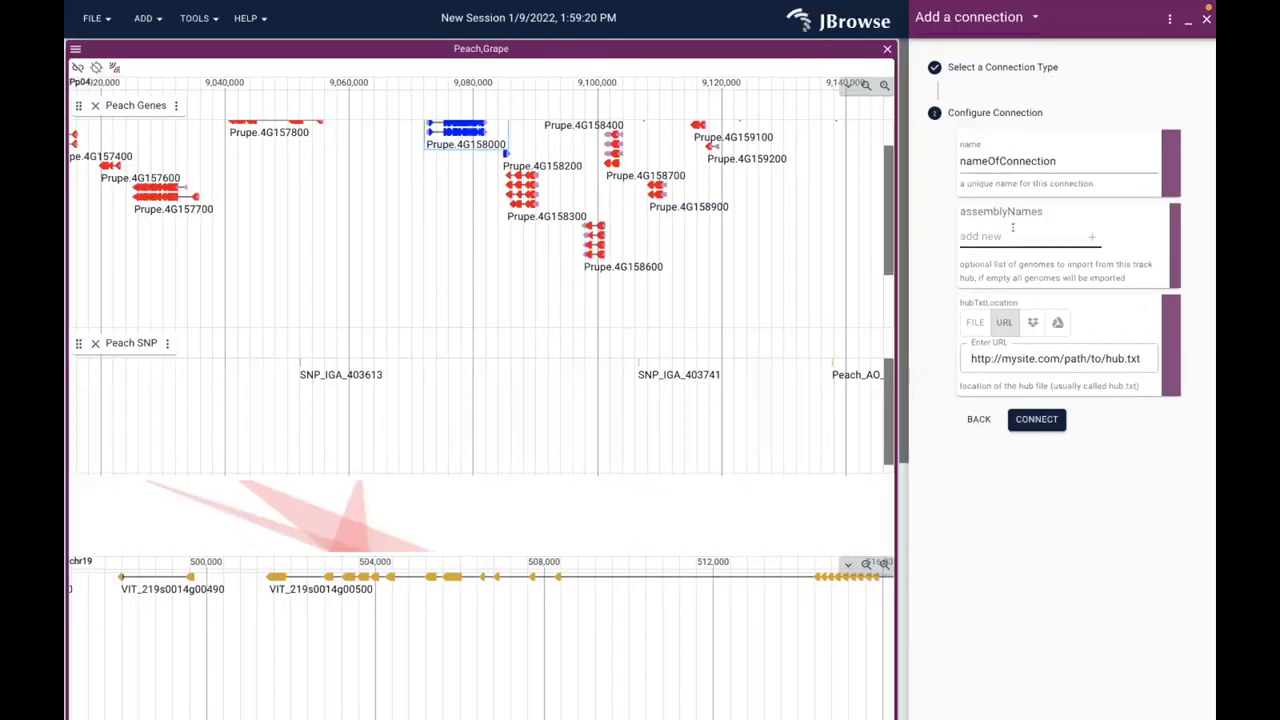
pyautogui.tripleClick(1013, 357)
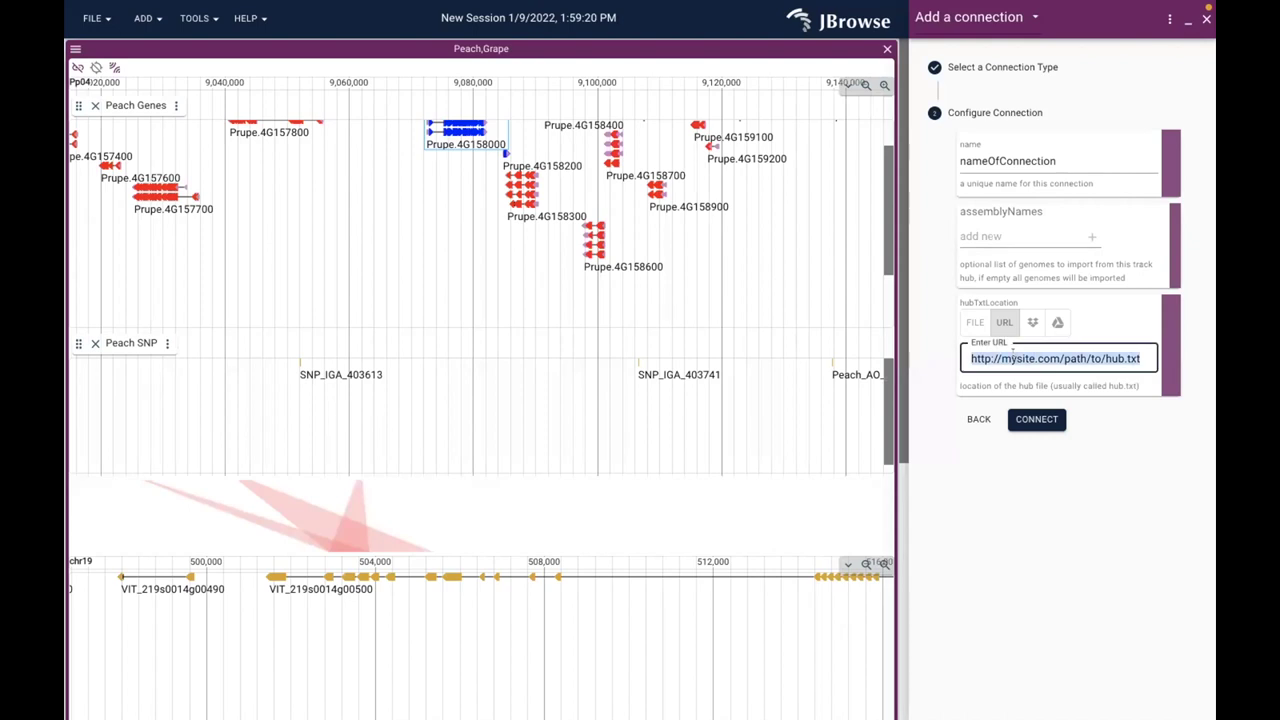
pyautogui.hotkey('ctrl', 'v')
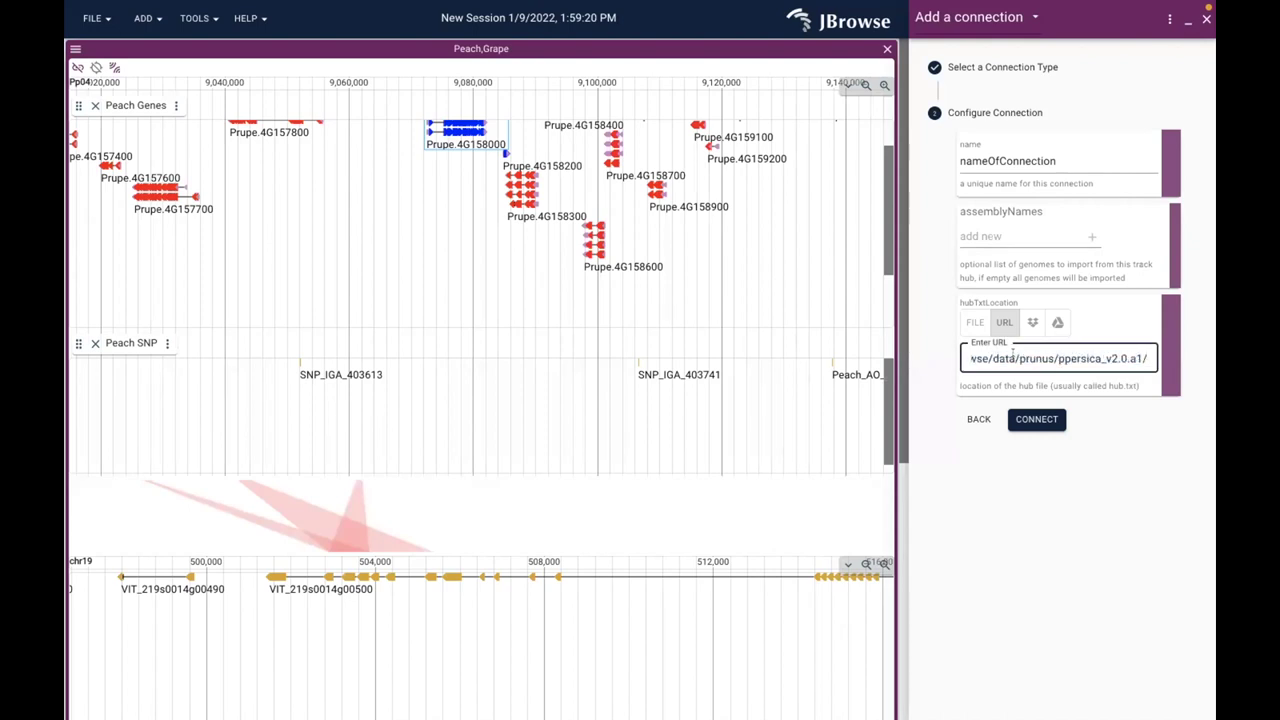
pyautogui.write('tr')
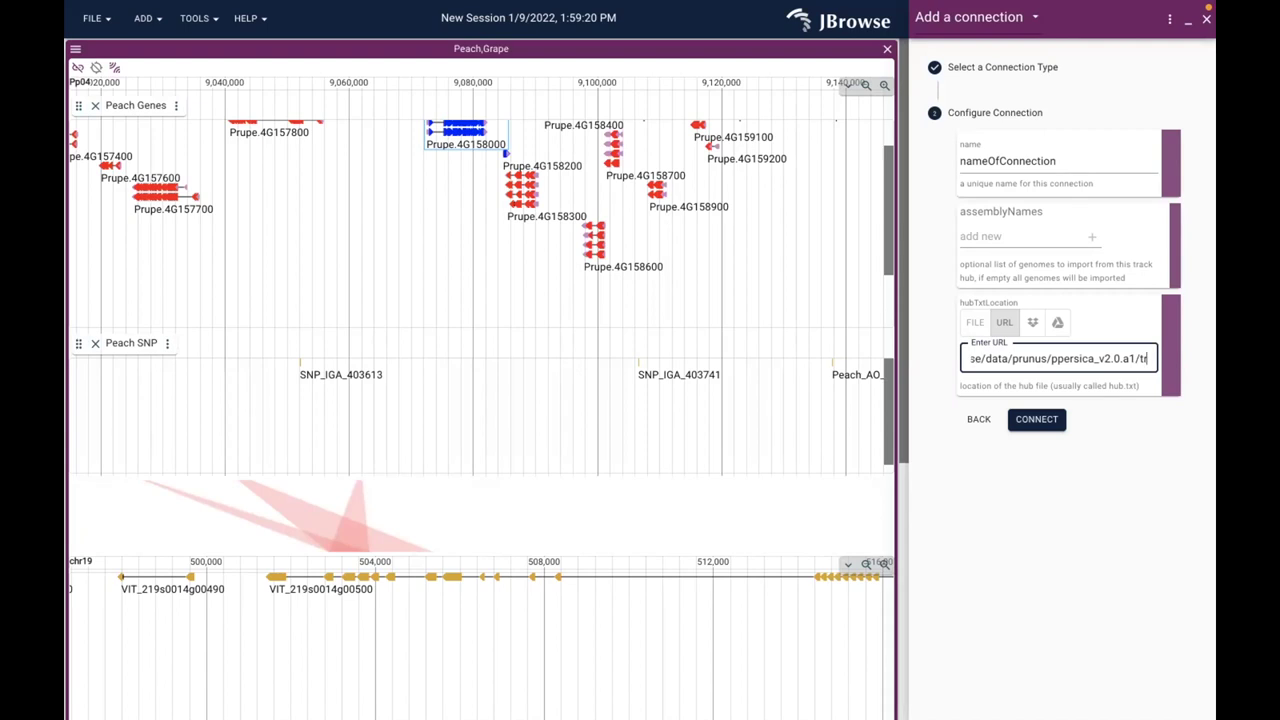
pyautogui.write('acklist.json')
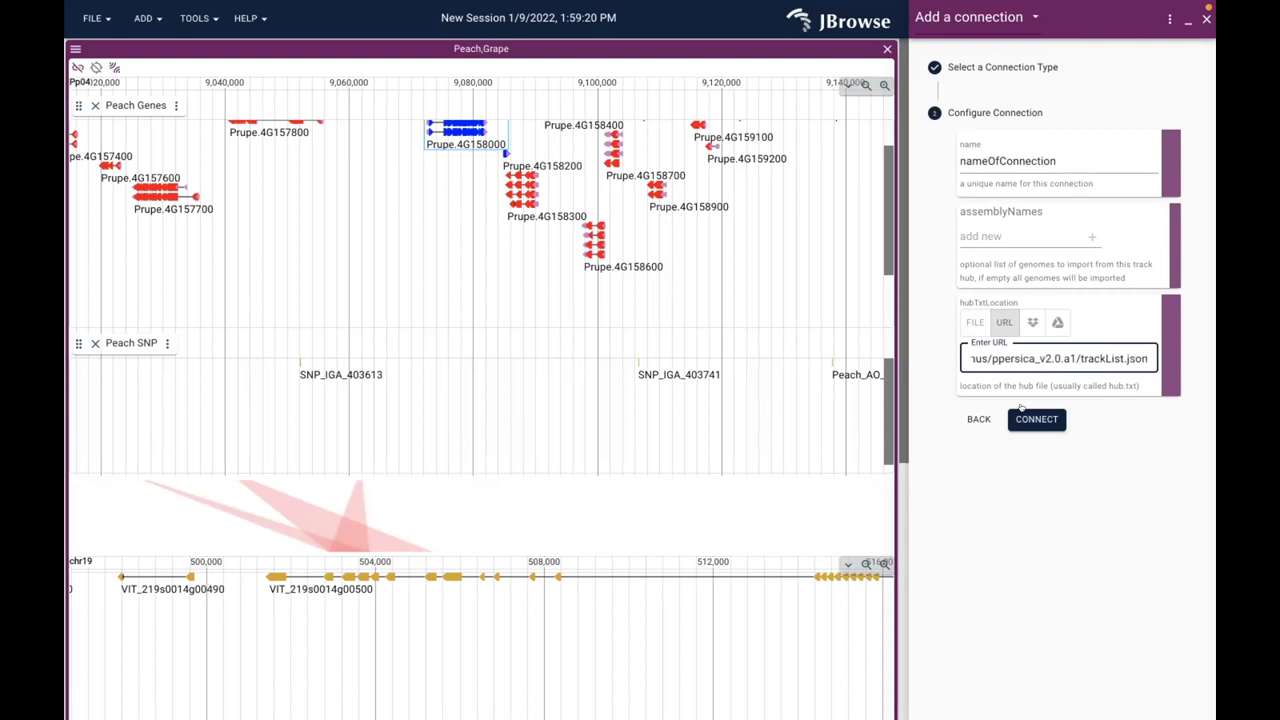
pyautogui.click(1045, 175)
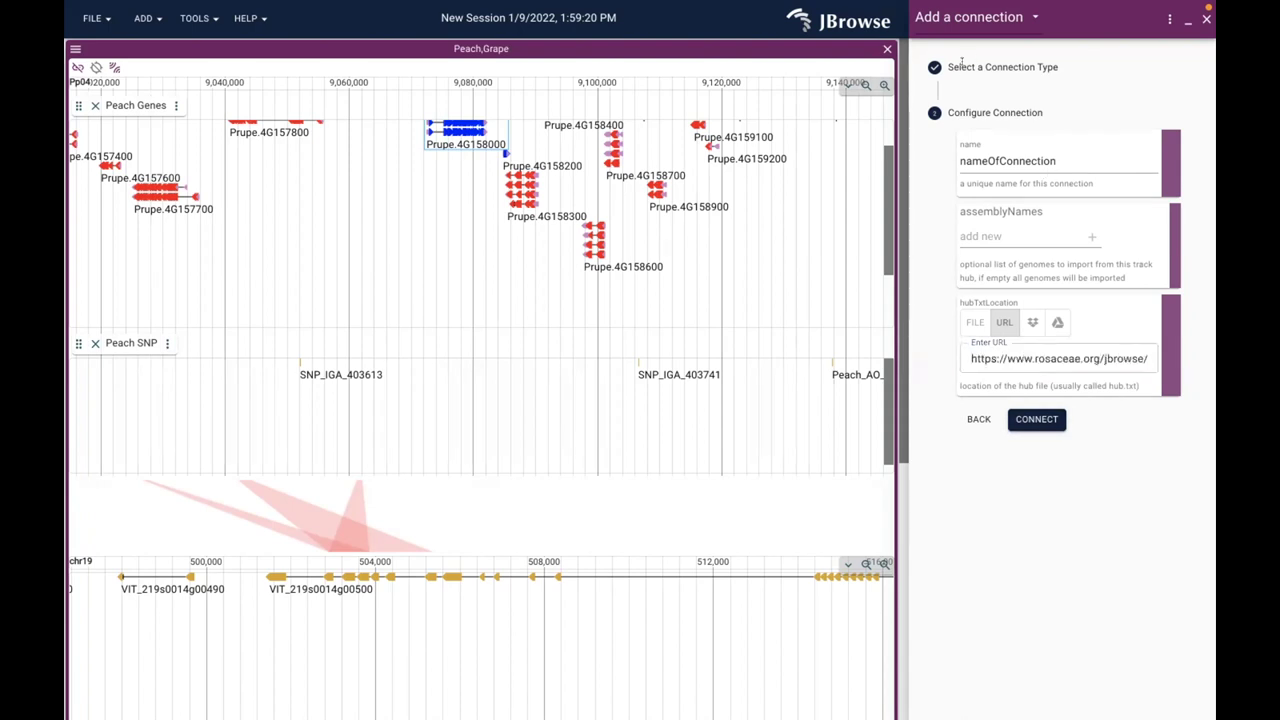
# Go back and change the connection type to JBrowse 1 Data, proceeding to its configuration
pyautogui.click(978, 419)
pyautogui.click(1016, 110)
pyautogui.click(1018, 119)
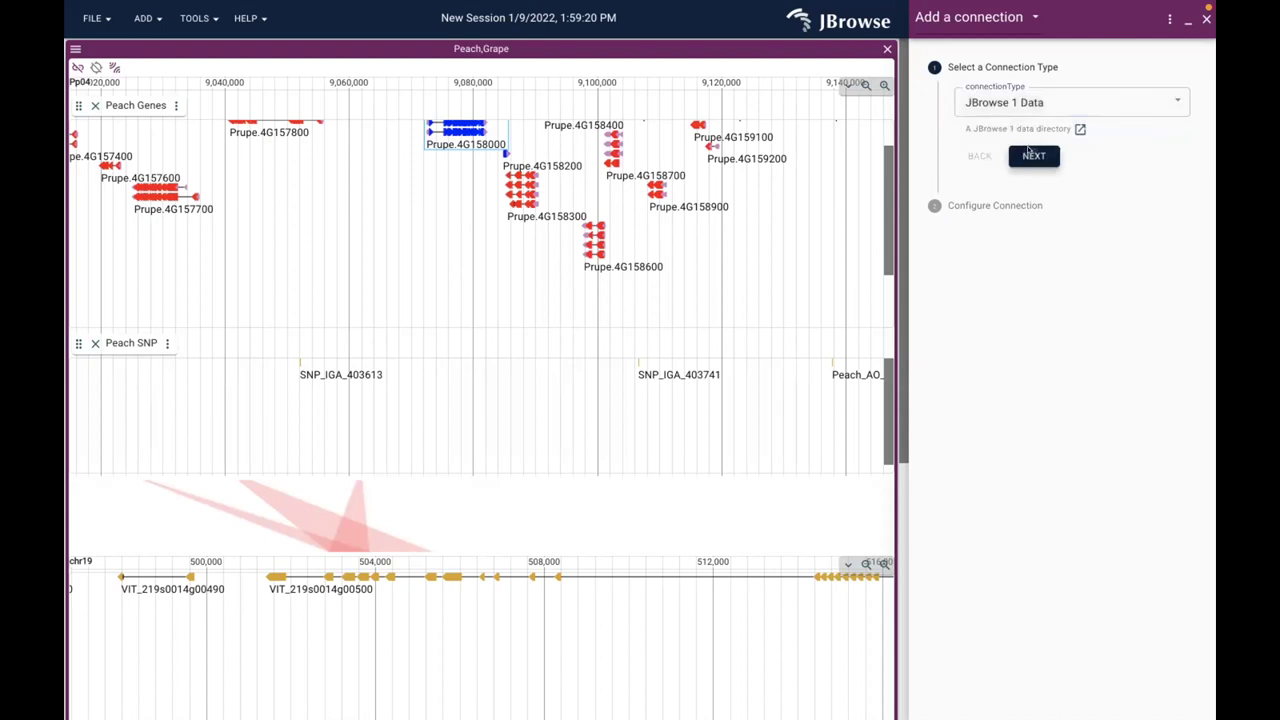
pyautogui.click(1033, 155)
pyautogui.click(1010, 358)
pyautogui.doubleClick(1018, 358)
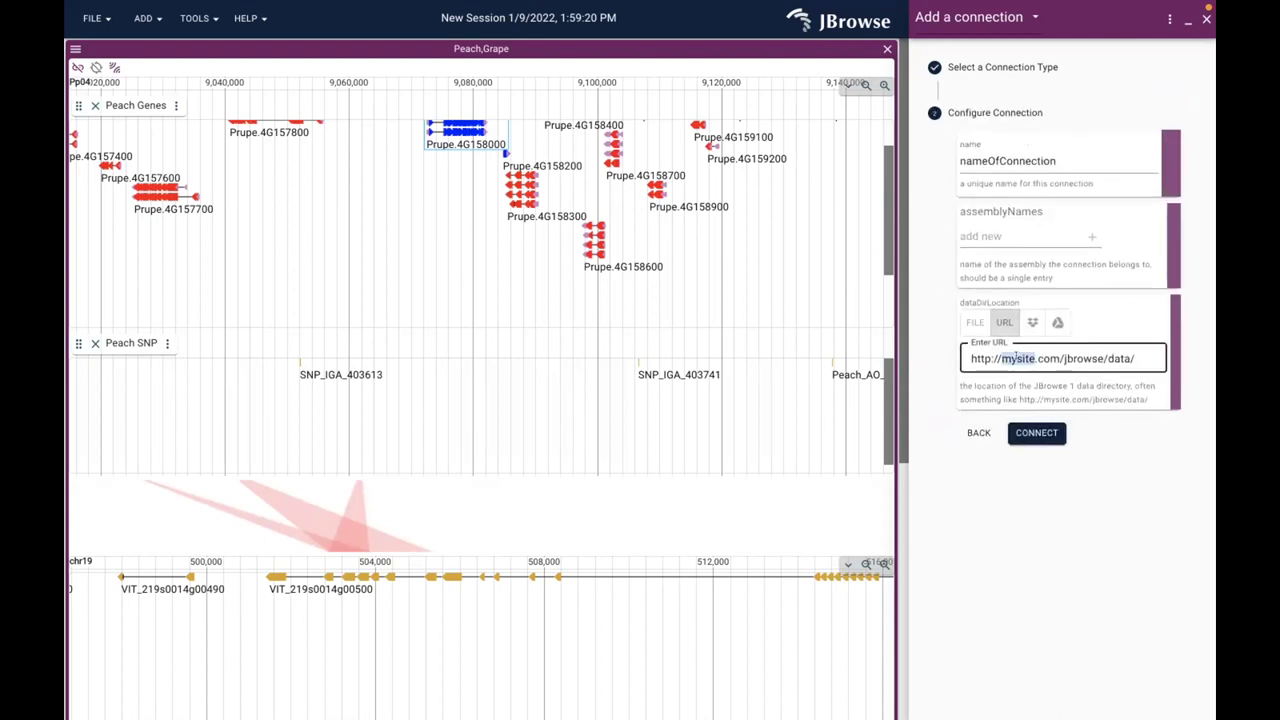
pyautogui.tripleClick(1018, 358)
pyautogui.hotkey('ctrl', 'v')
pyautogui.write('trackList.json')
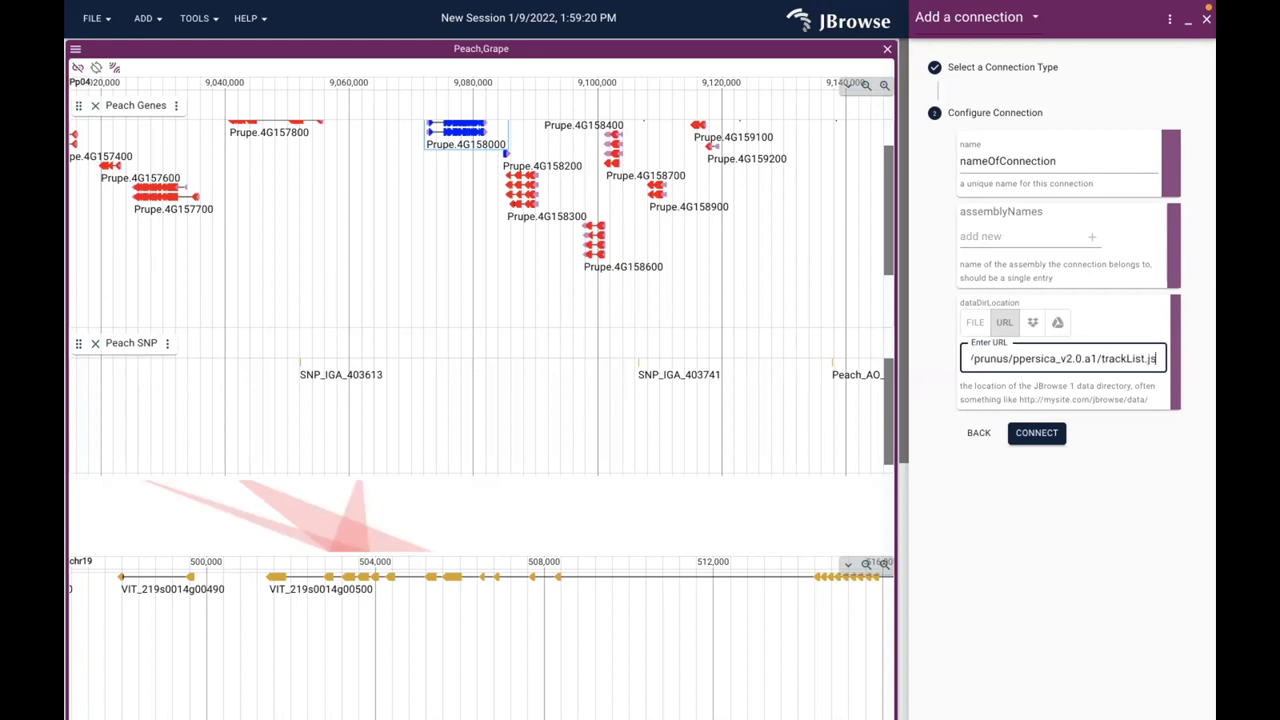
# Remove trackList.json from the end of the JBrowse 1 data directory URL and try to connect
pyautogui.press('BackSpace')
pyautogui.press('BackSpace')
pyautogui.press('BackSpace')
pyautogui.press('BackSpace')
pyautogui.press('BackSpace')
pyautogui.press('BackSpace')
pyautogui.press('BackSpace')
pyautogui.press('BackSpace')
pyautogui.press('BackSpace')
pyautogui.press('BackSpace')
pyautogui.press('BackSpace')
pyautogui.press('BackSpace')
pyautogui.press('BackSpace')
pyautogui.press('BackSpace')
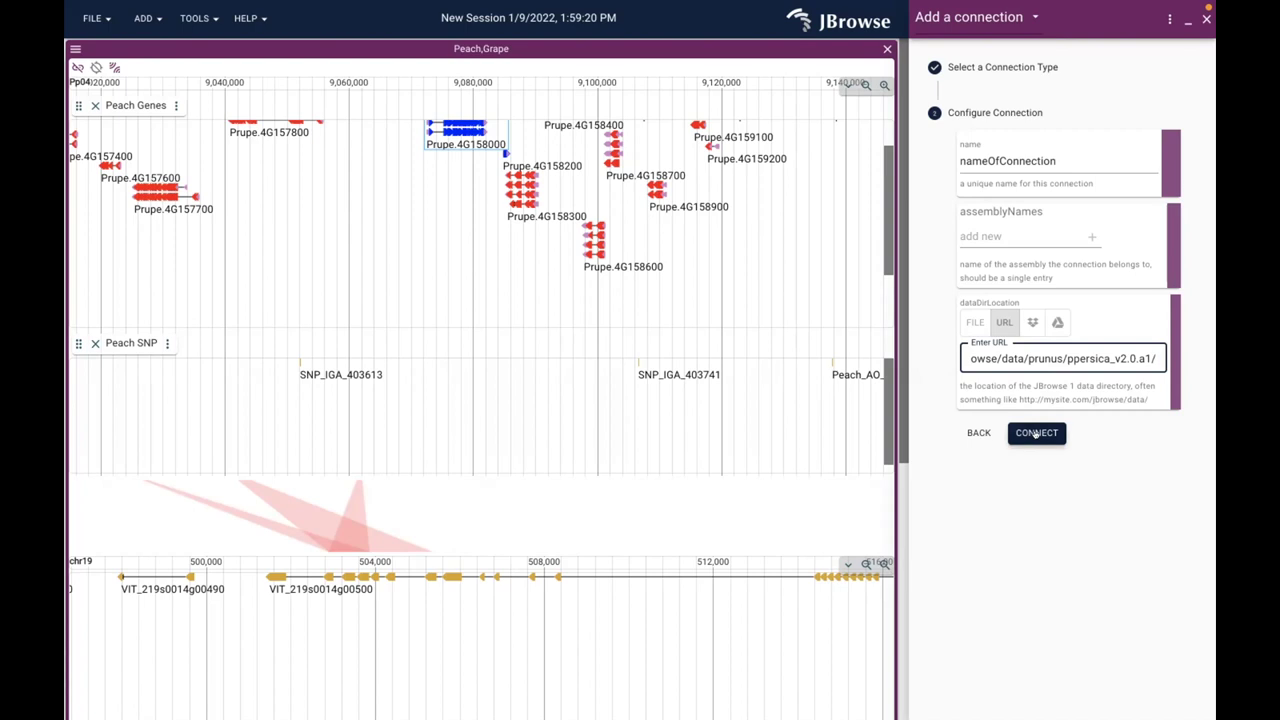
pyautogui.click(1036, 433)
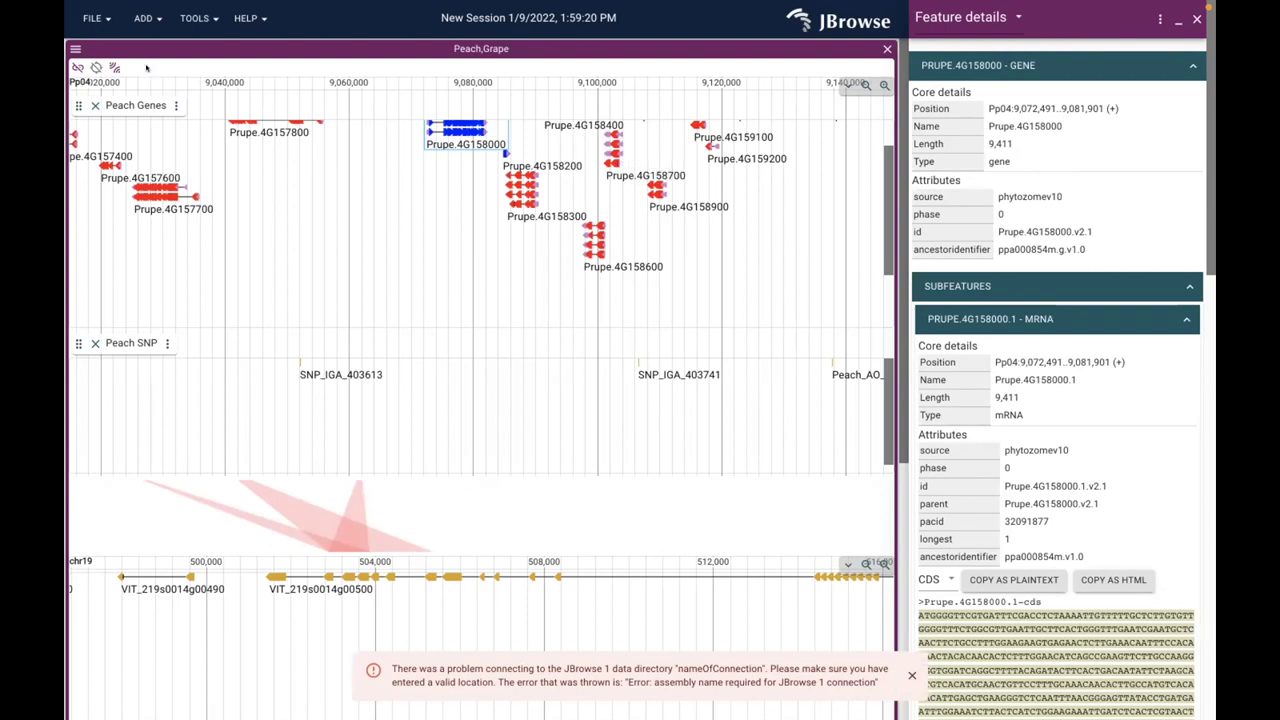
# Start another connection of type JBrowse 1 Data and proceed to its configuration
pyautogui.click(96, 19)
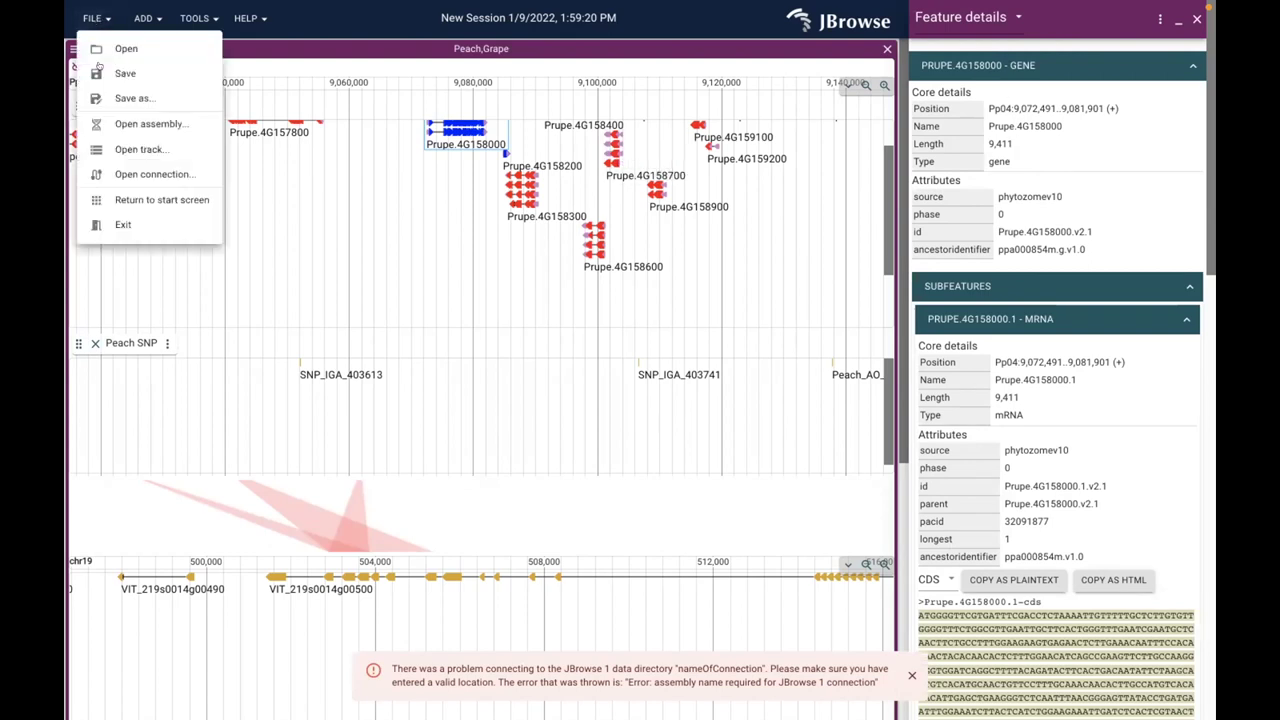
pyautogui.click(137, 175)
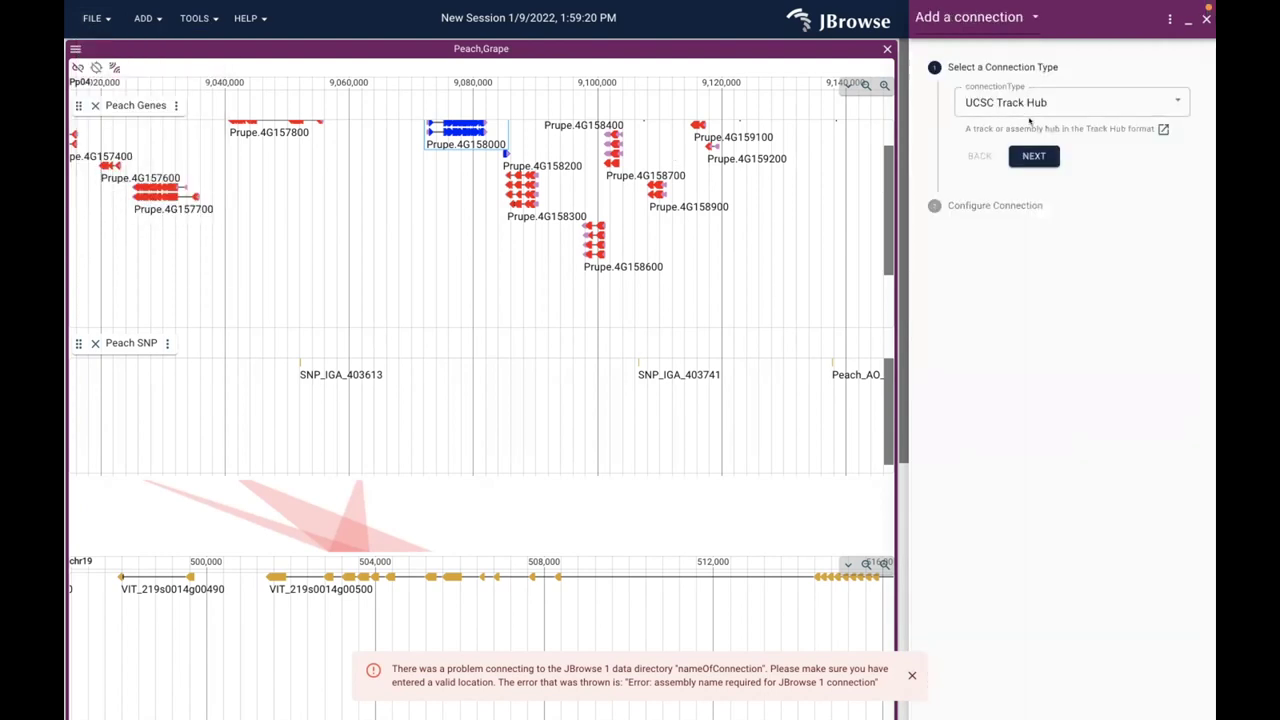
pyautogui.click(1043, 101)
pyautogui.click(1030, 118)
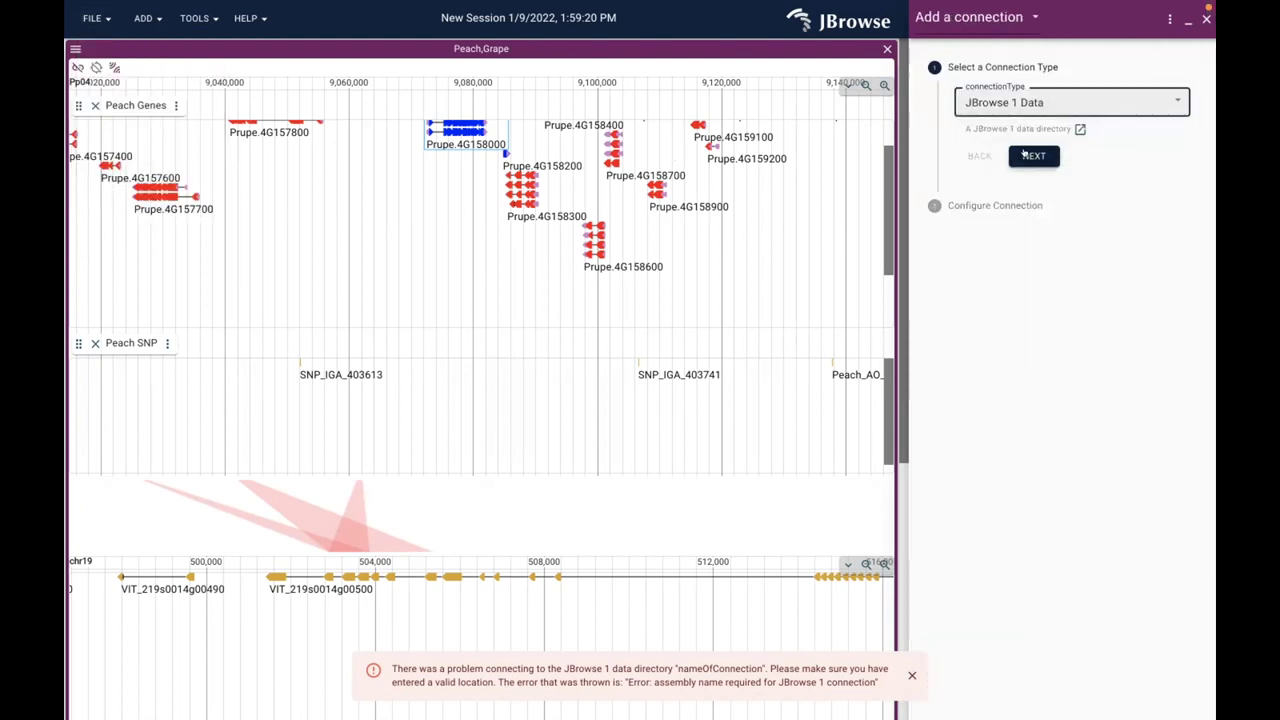
pyautogui.click(1028, 153)
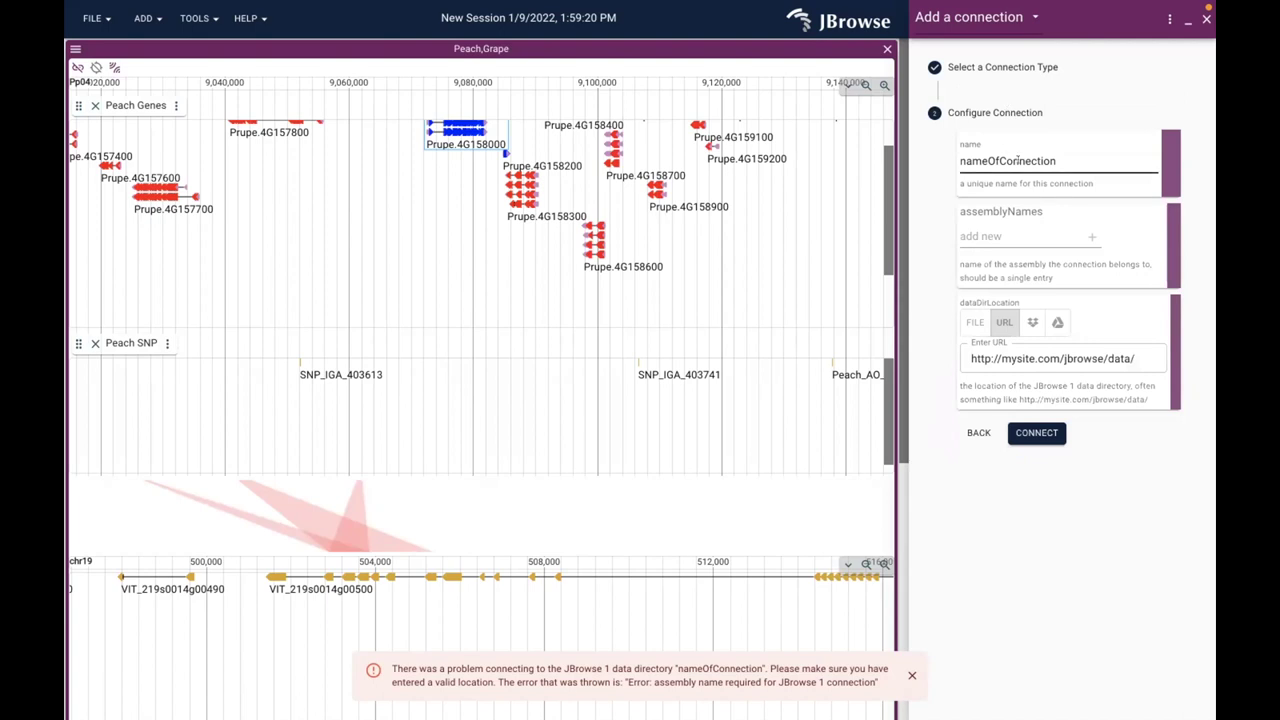
pyautogui.click(999, 232)
pyautogui.click(1013, 356)
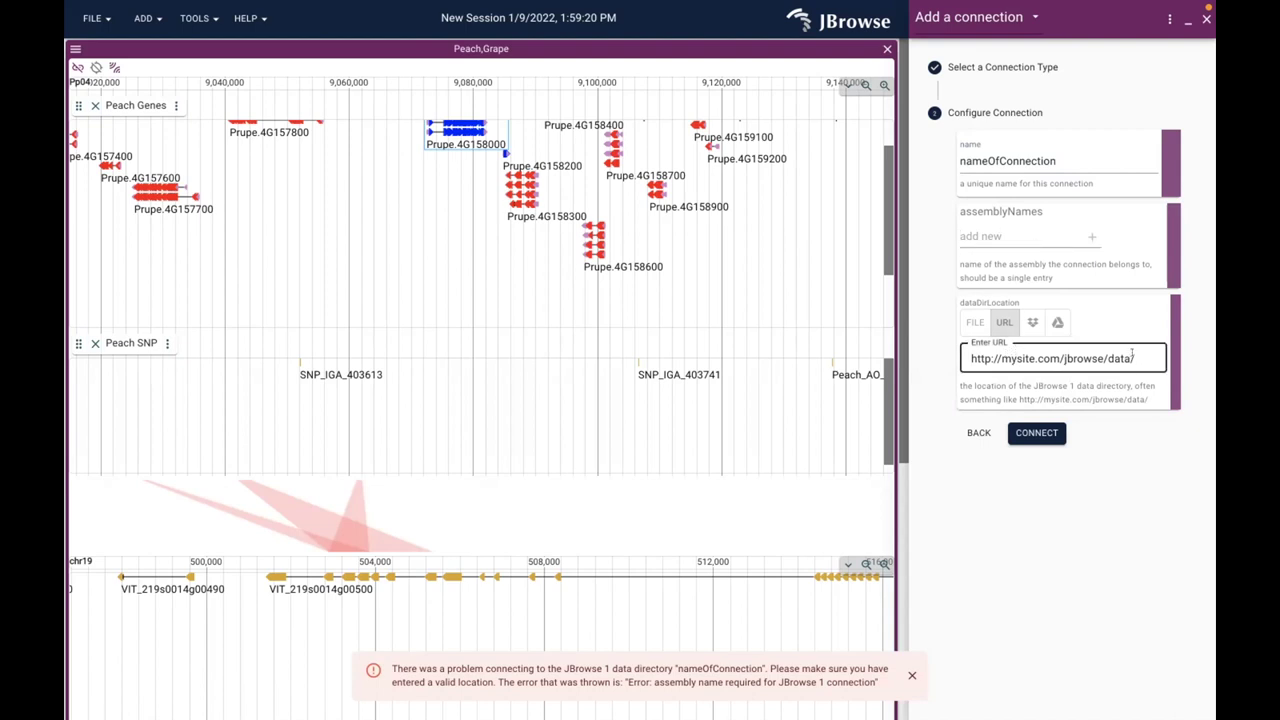
pyautogui.moveTo(1132, 357); pyautogui.dragTo(822, 352)
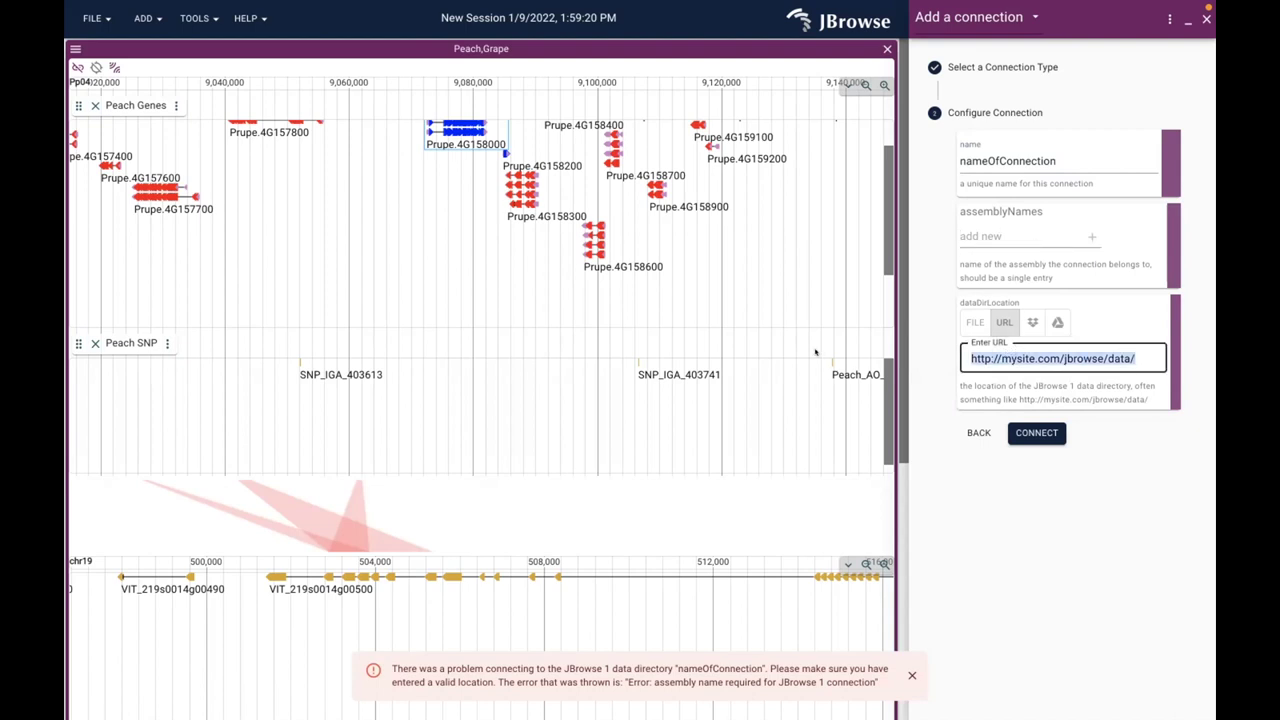
pyautogui.press('BackSpace')
pyautogui.hotkey('ctrl', 'v')
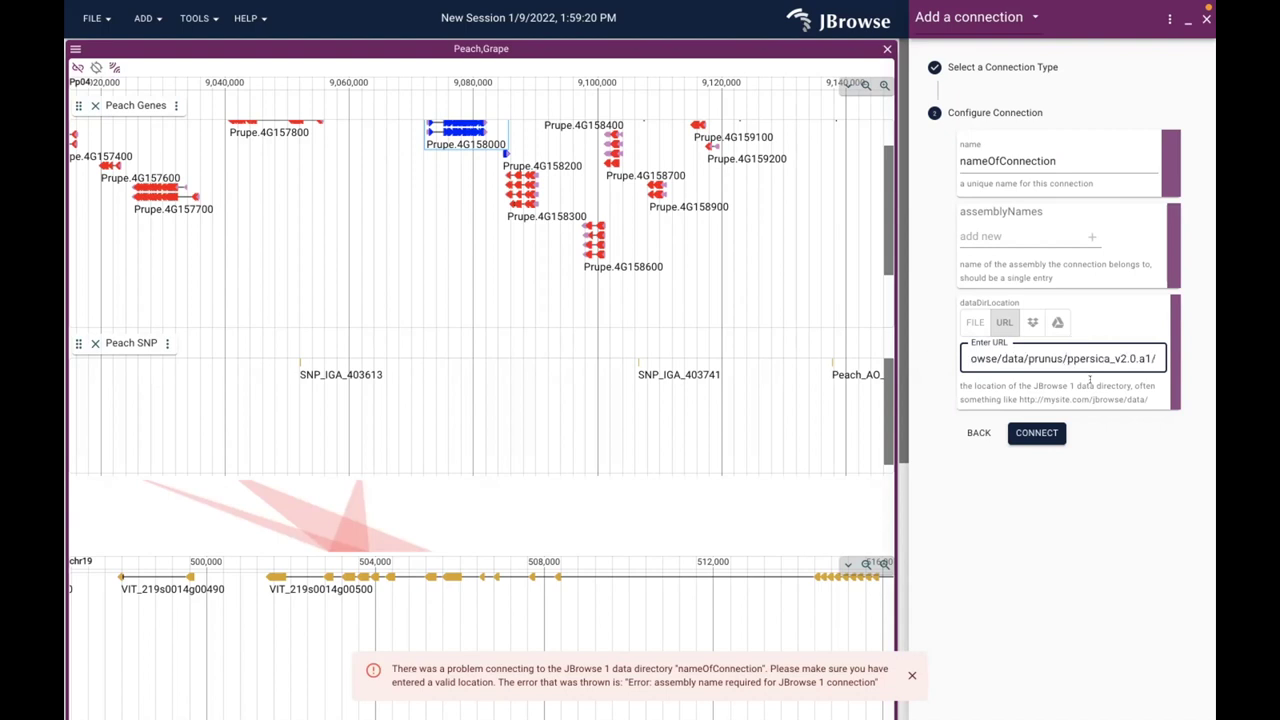
# Copy ppersica_v2.0.a1 from the data directory URL into the assembly names field and try to connect
pyautogui.moveTo(1066, 358); pyautogui.dragTo(1146, 355)
pyautogui.hotkey('ctrl', 'c')
pyautogui.click(976, 230)
pyautogui.hotkey('ctrl', 'v')
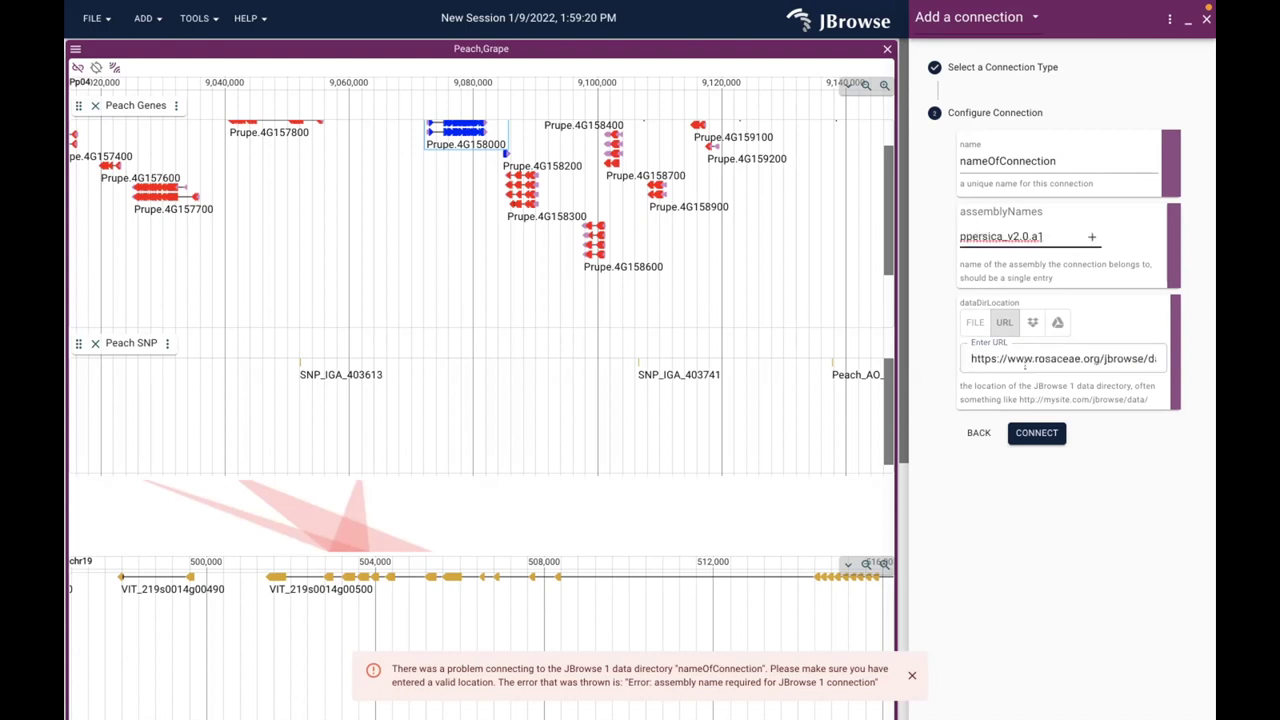
pyautogui.click(1031, 432)
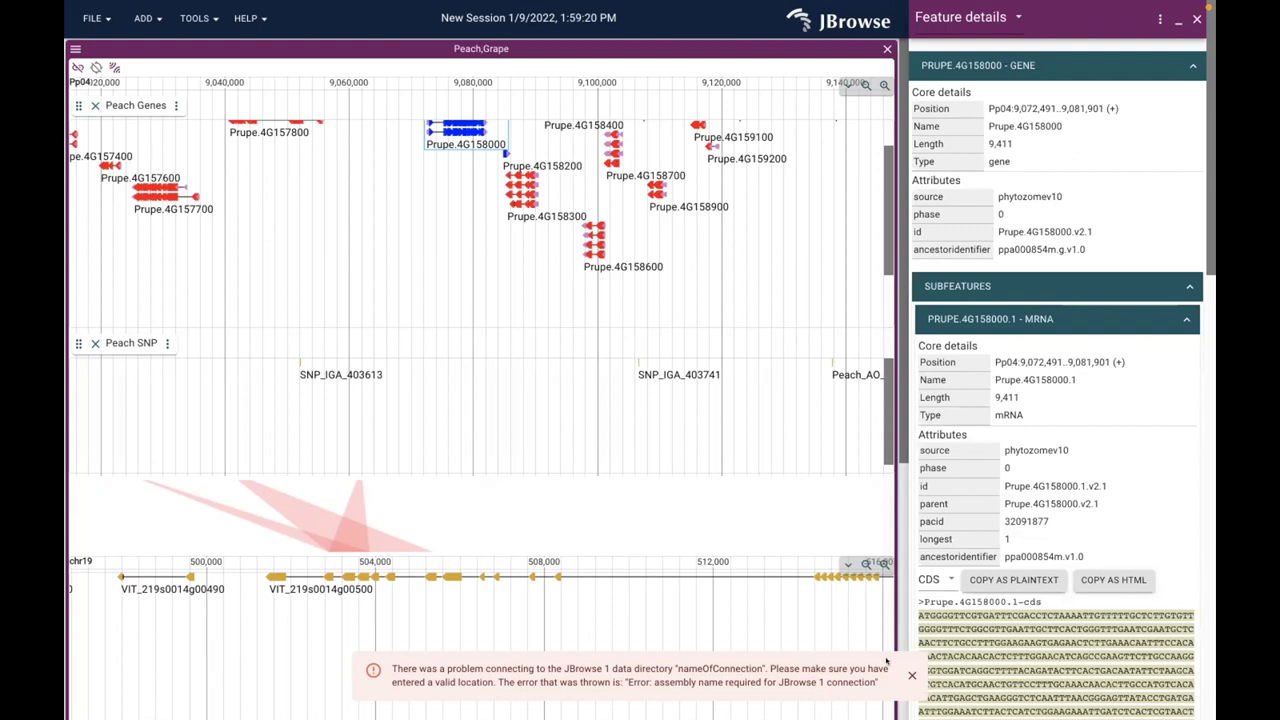
# Dismiss the connection error and check the assembly names listed in the assembly manager
pyautogui.click(912, 675)
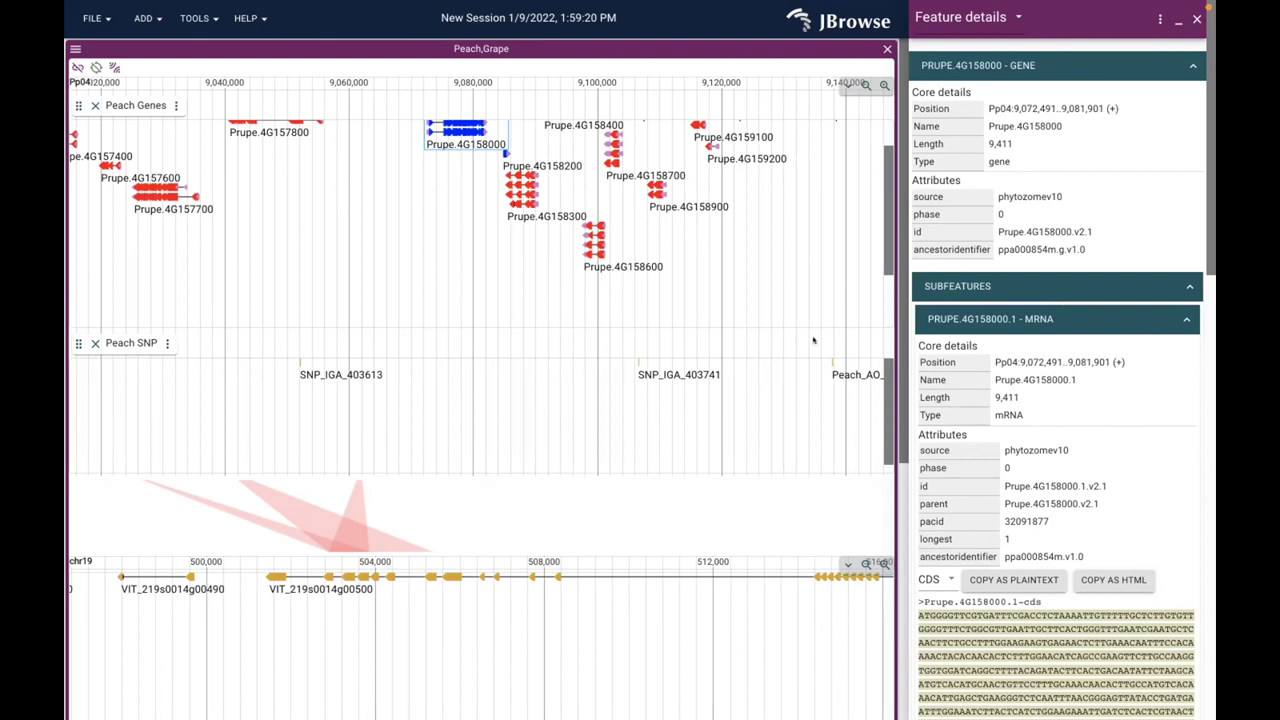
pyautogui.click(198, 24)
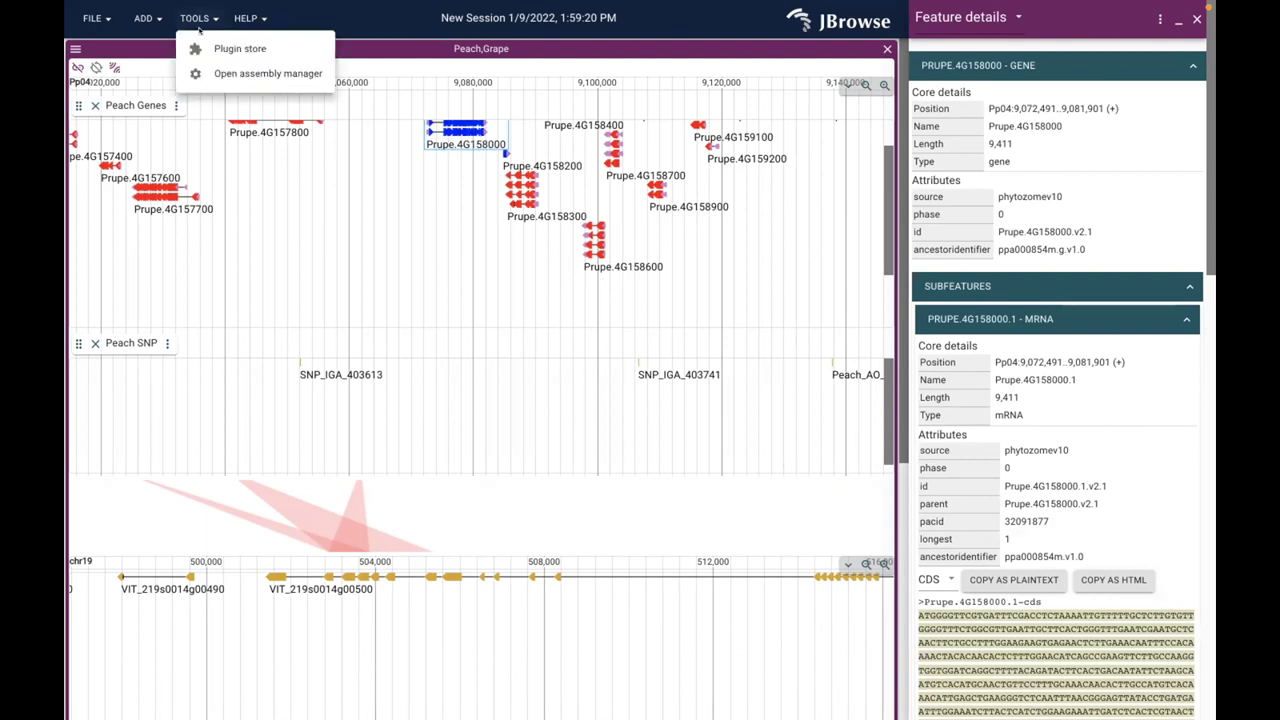
pyautogui.click(220, 71)
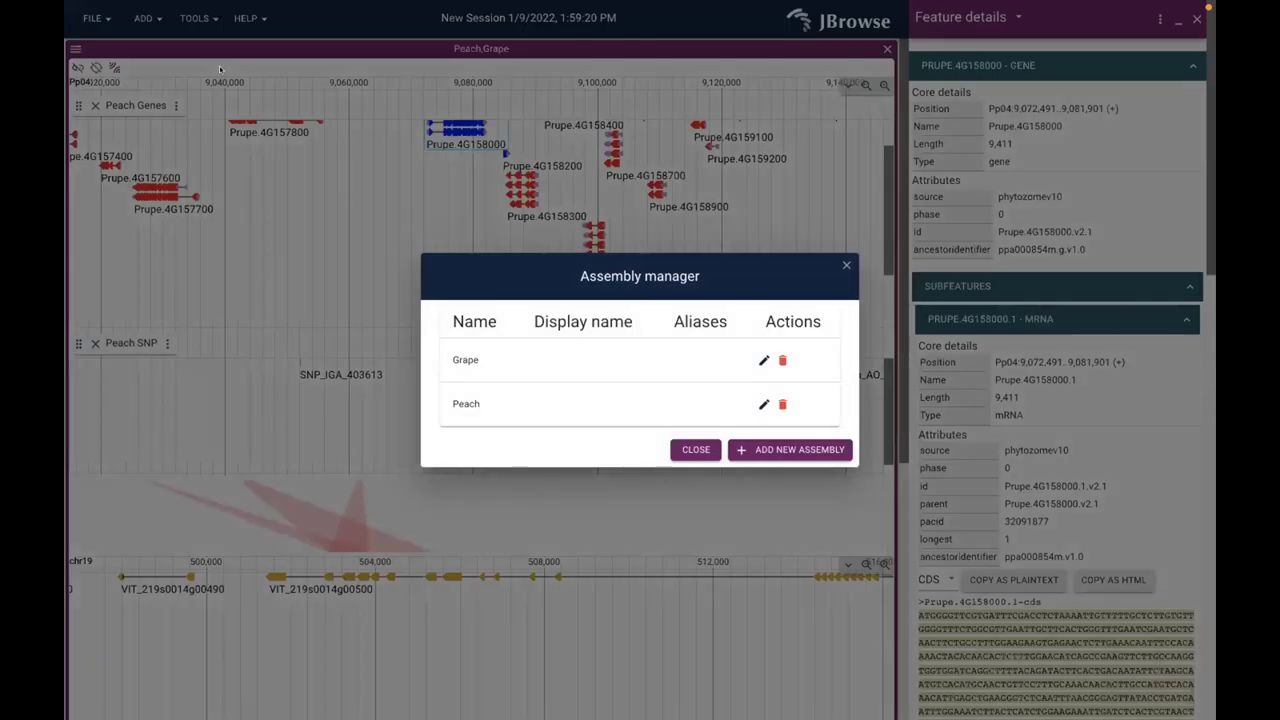
pyautogui.click(843, 265)
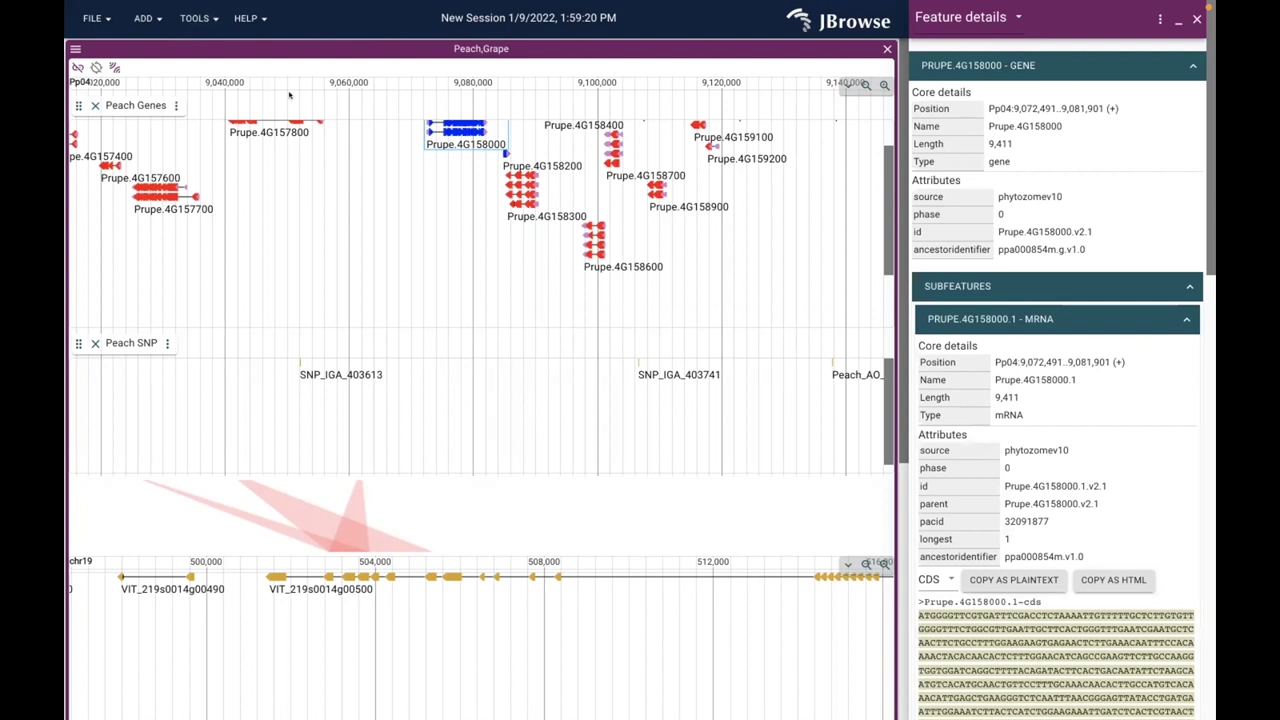
# Open a new connection setup, choose JBrowse 1 Data as the connection type and continue to its configuration
pyautogui.click(96, 15)
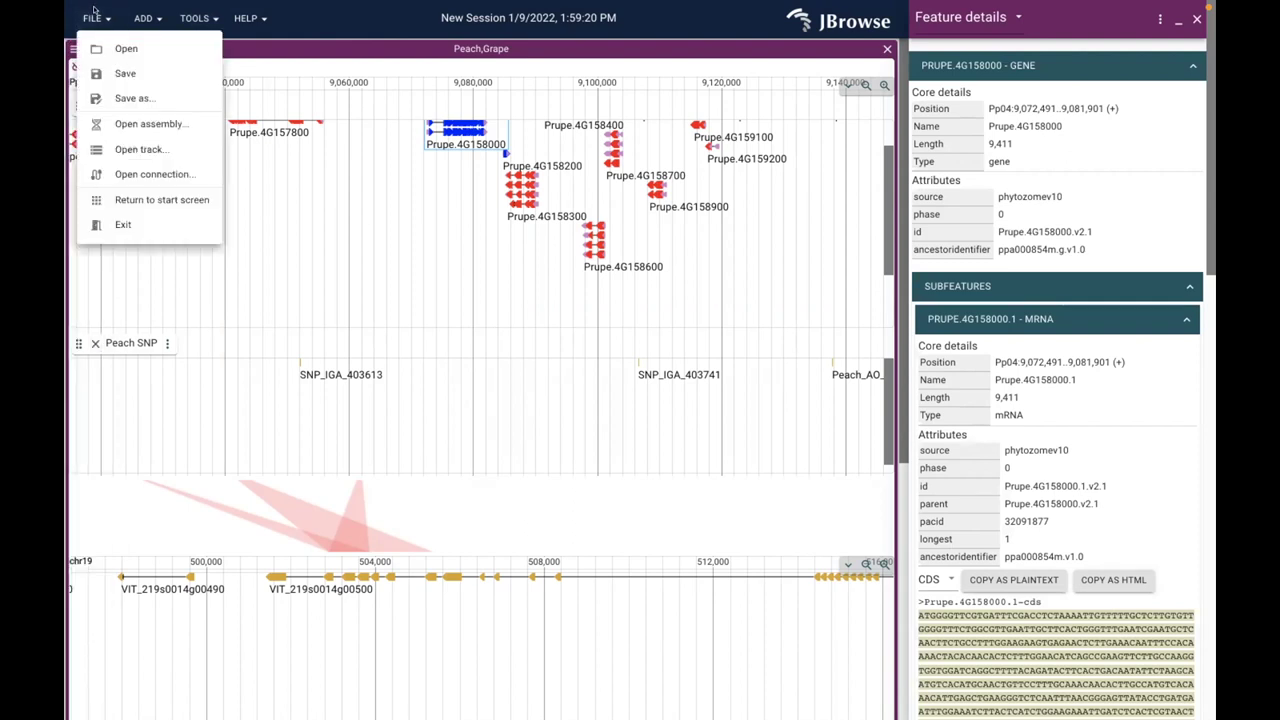
pyautogui.click(130, 175)
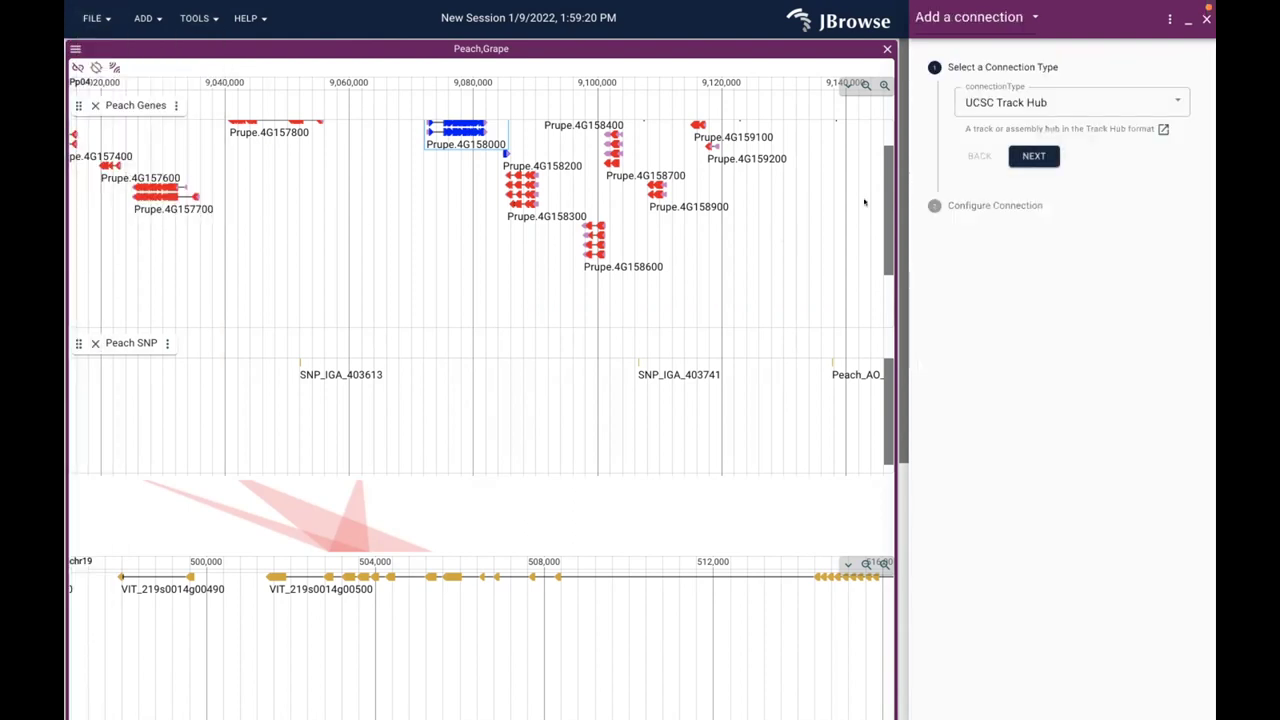
pyautogui.click(1074, 97)
pyautogui.click(1053, 121)
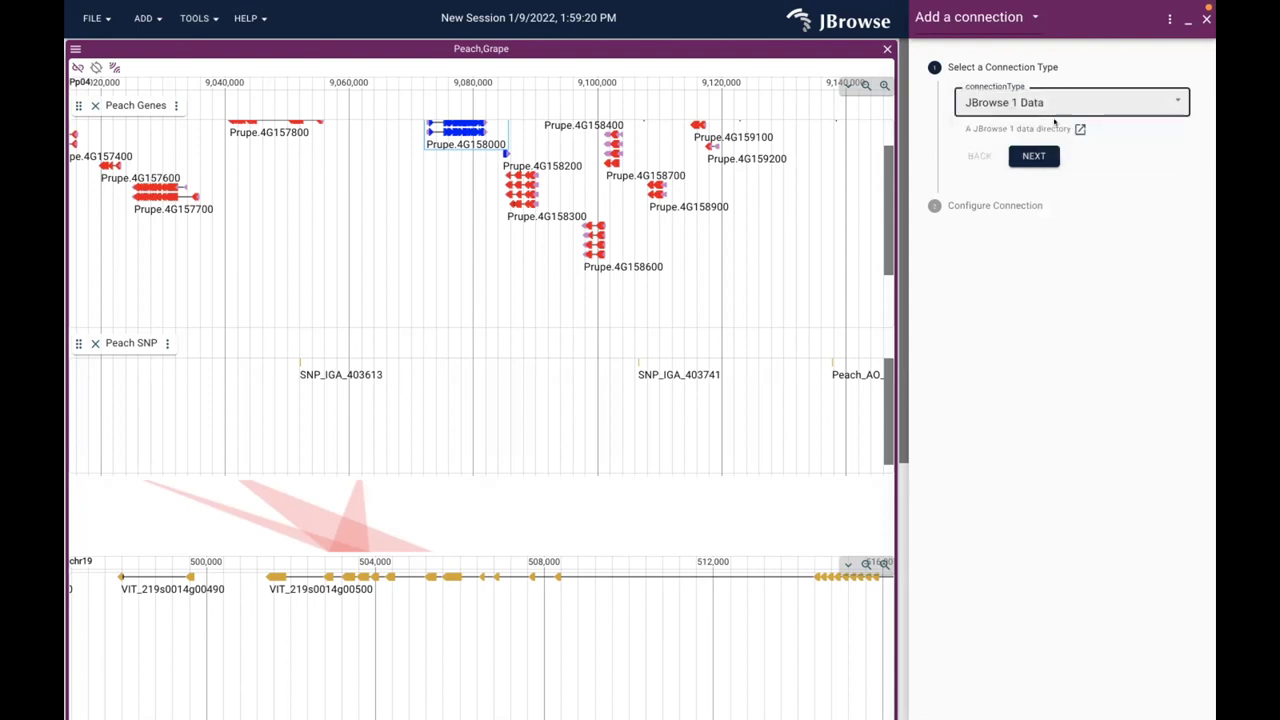
pyautogui.click(1024, 155)
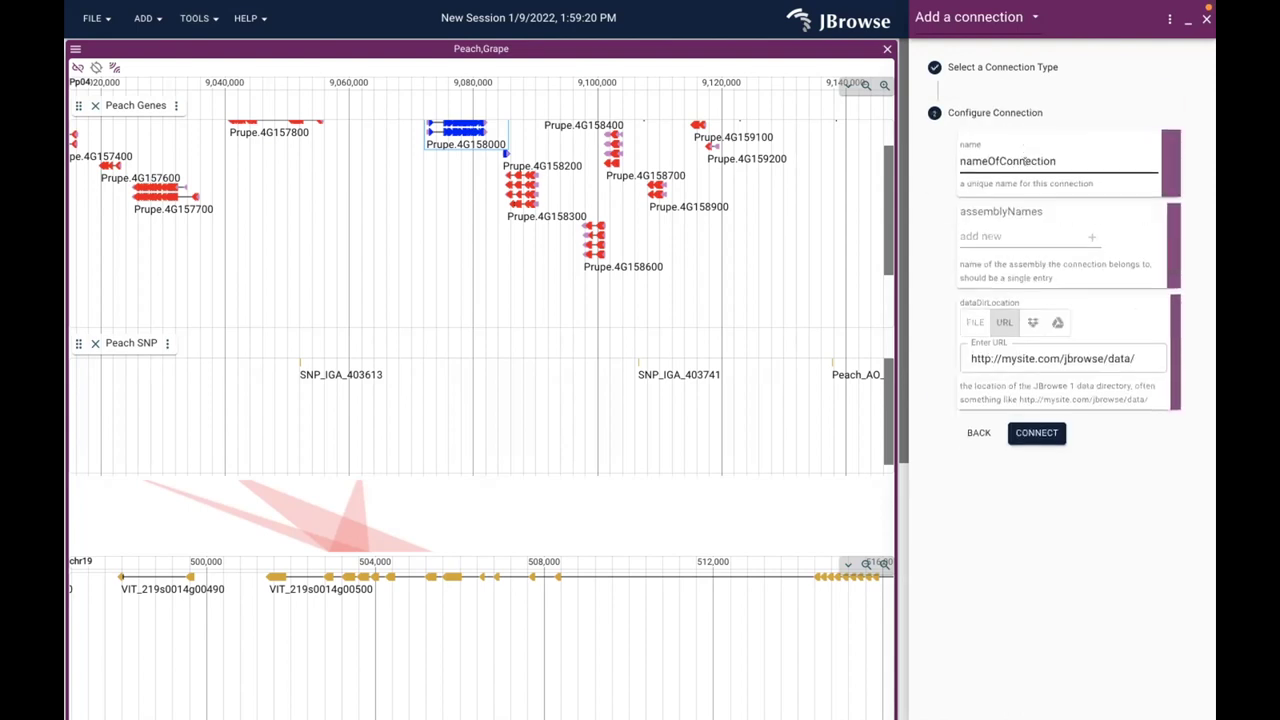
# Clear the data directory URL and add ppersica_v2.0.a1 as an entry in the connection's assembly names
pyautogui.moveTo(1133, 358); pyautogui.dragTo(888, 354)
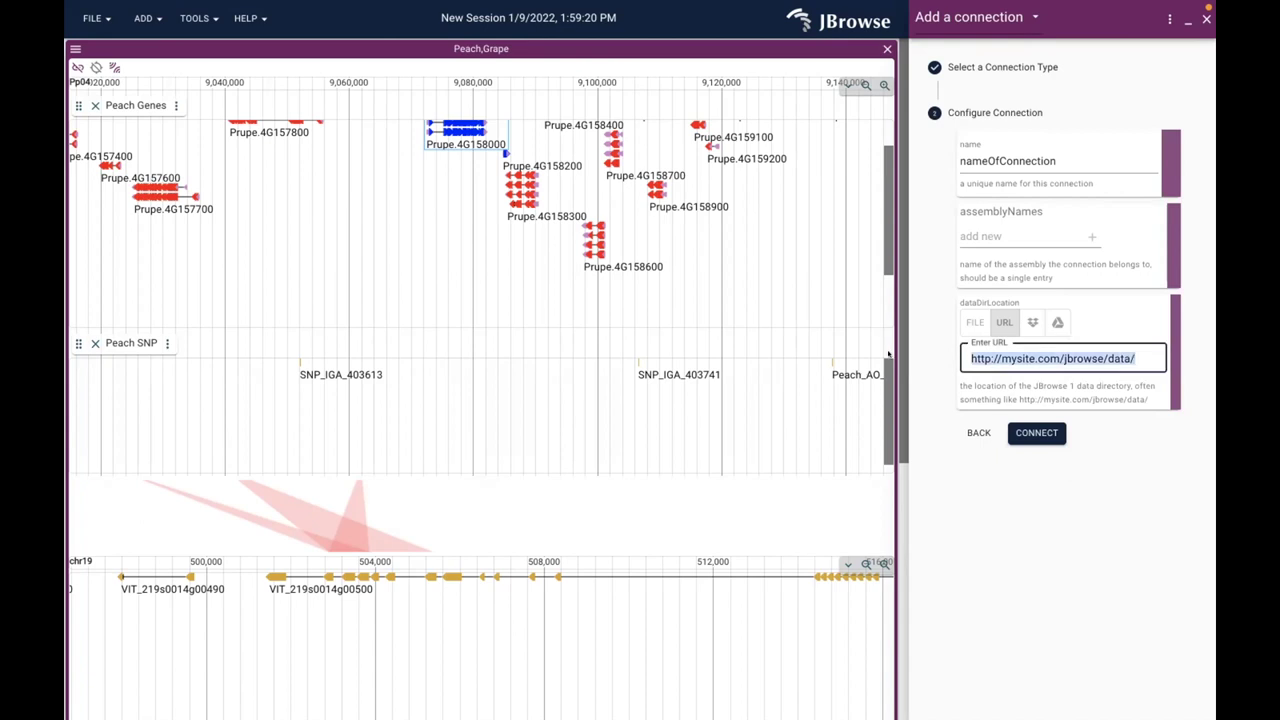
pyautogui.hotkey('ctrl', 'v')
pyautogui.press('BackSpace')
pyautogui.press('BackSpace')
pyautogui.press('BackSpace')
pyautogui.press('BackSpace')
pyautogui.press('BackSpace')
pyautogui.press('BackSpace')
pyautogui.press('BackSpace')
pyautogui.press('BackSpace')
pyautogui.press('BackSpace')
pyautogui.press('BackSpace')
pyautogui.press('BackSpace')
pyautogui.press('BackSpace')
pyautogui.press('BackSpace')
pyautogui.press('BackSpace')
pyautogui.press('BackSpace')
pyautogui.press('BackSpace')
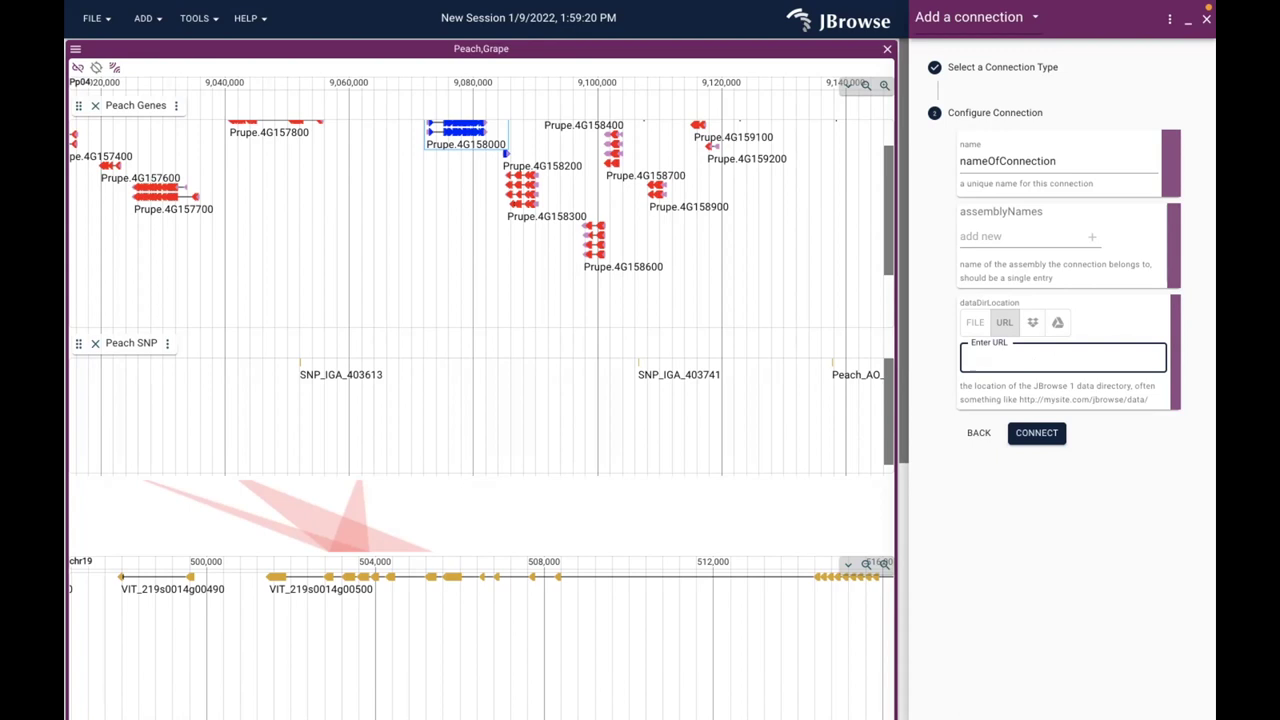
pyautogui.click(1003, 235)
pyautogui.hotkey('ctrl', 'v')
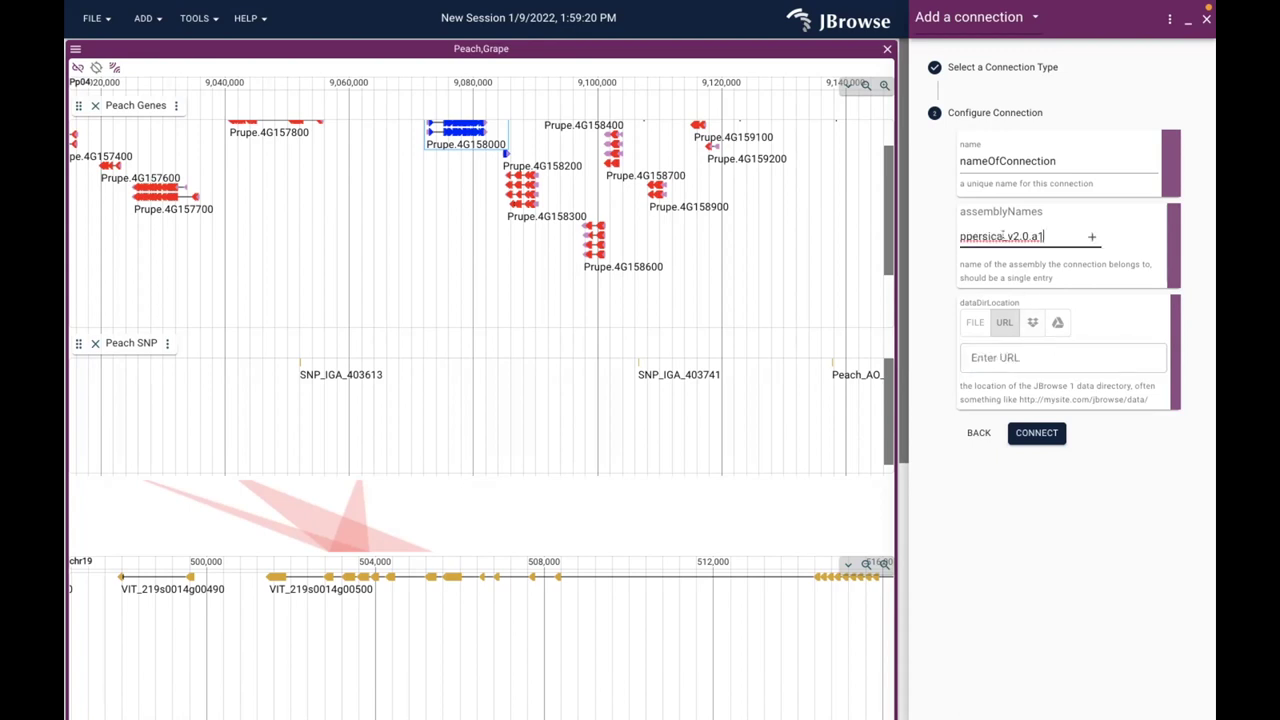
pyautogui.click(1088, 237)
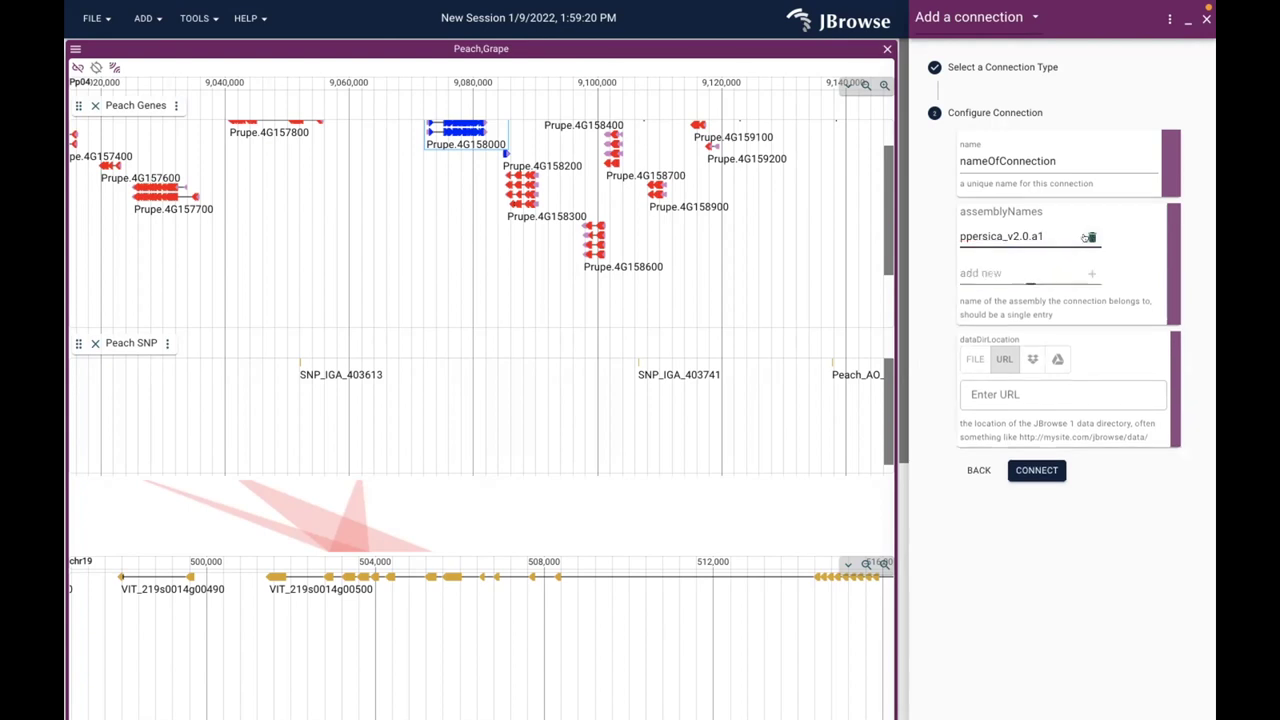
pyautogui.click(993, 393)
pyautogui.press('super+Tab')
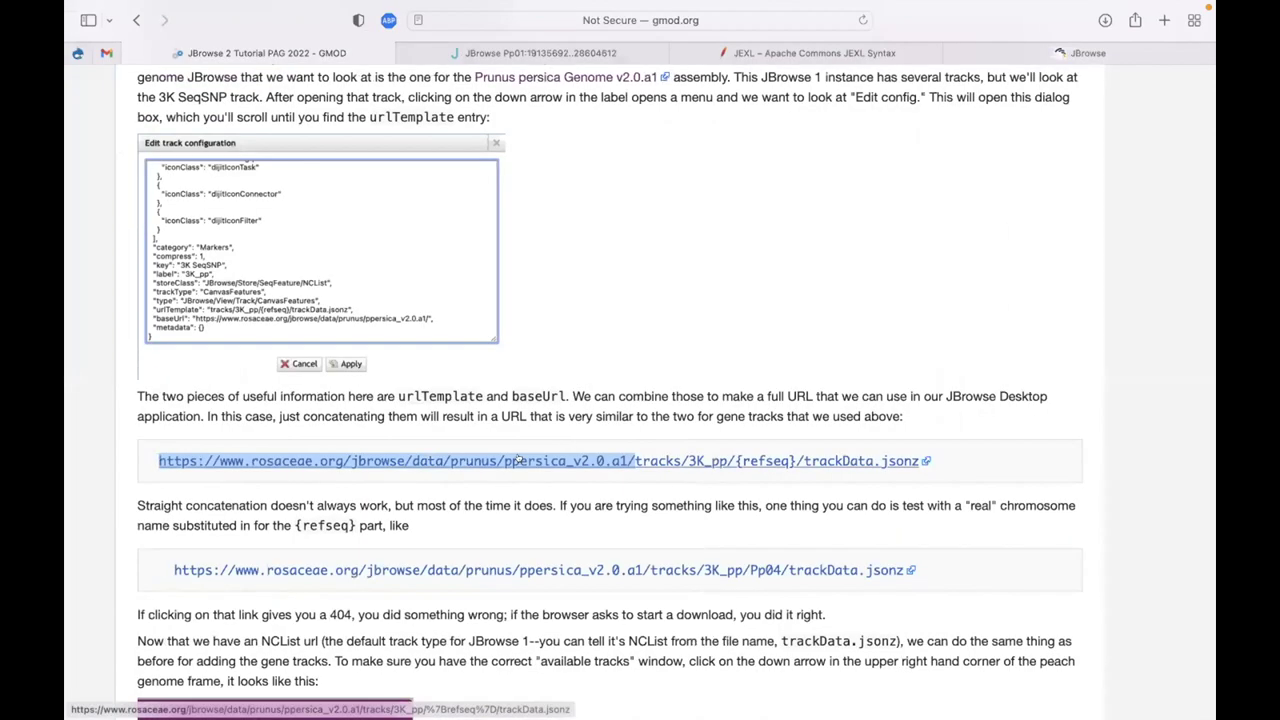
pyautogui.press('super+Tab')
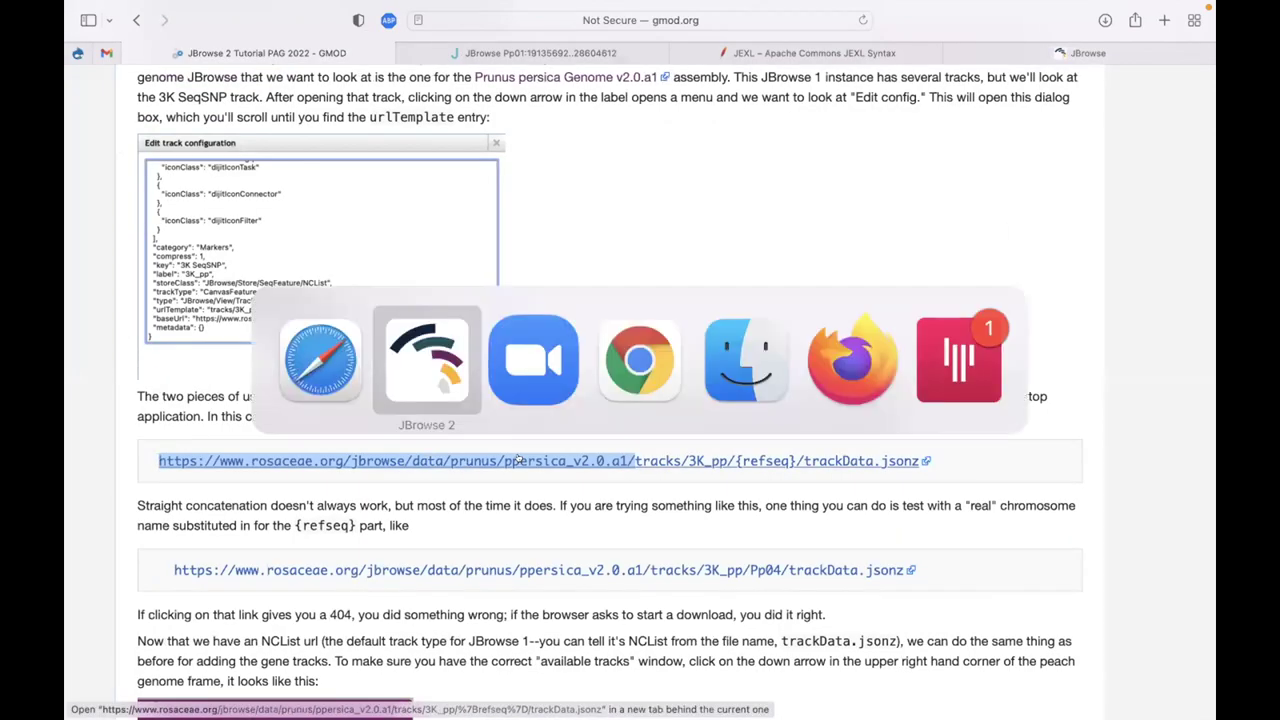
pyautogui.hotkey('ctrl', 'v')
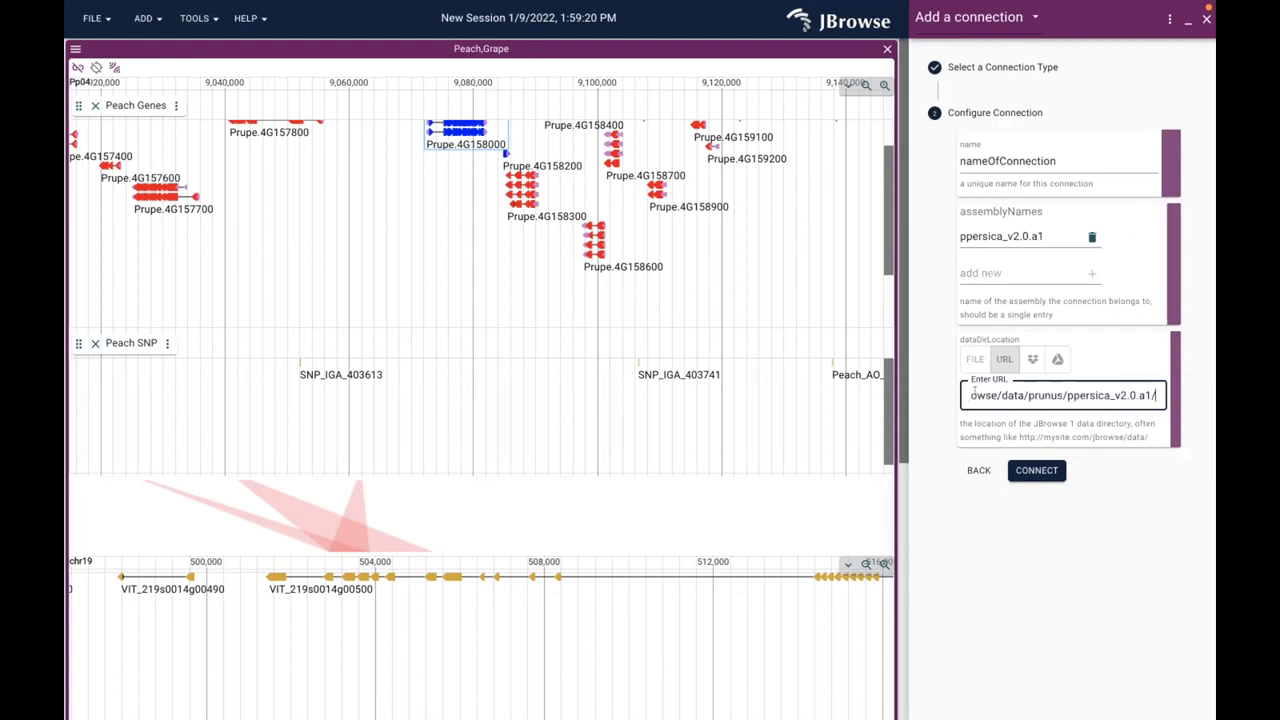
pyautogui.click(1032, 464)
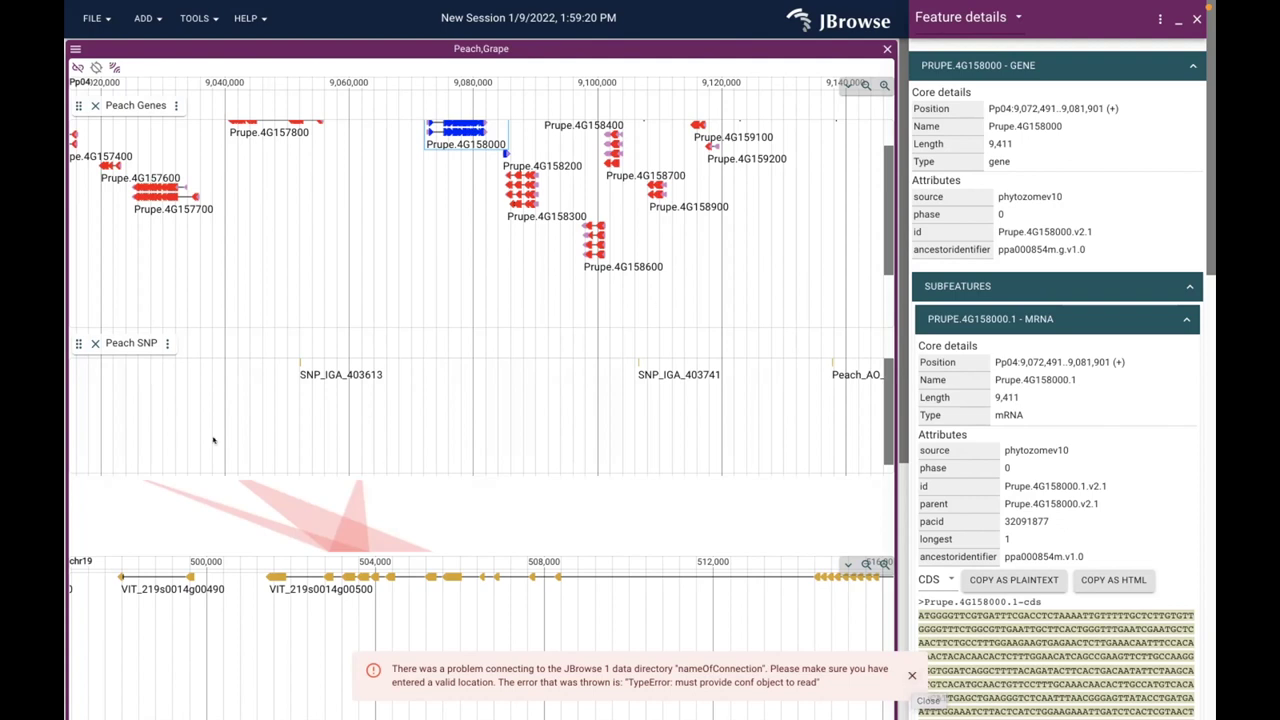
# Return to the start screen and launch a new session from the hg38 quickstart entry
pyautogui.click(90, 17)
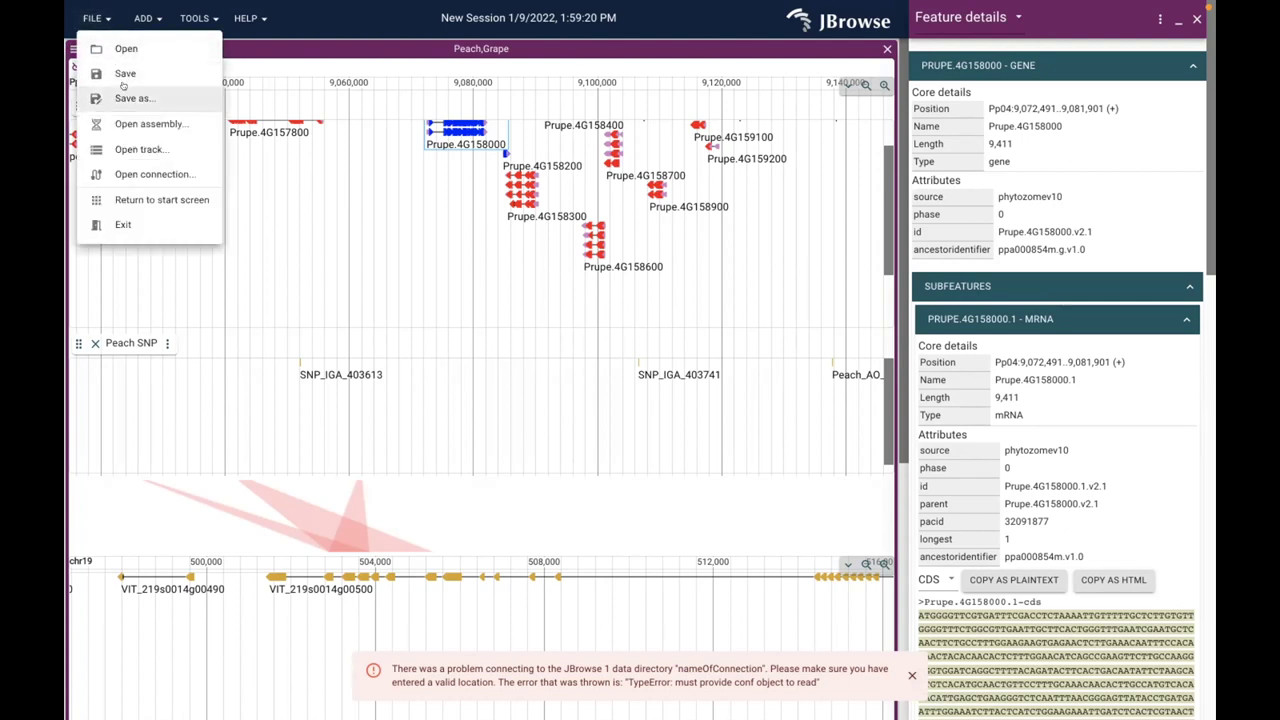
pyautogui.click(130, 200)
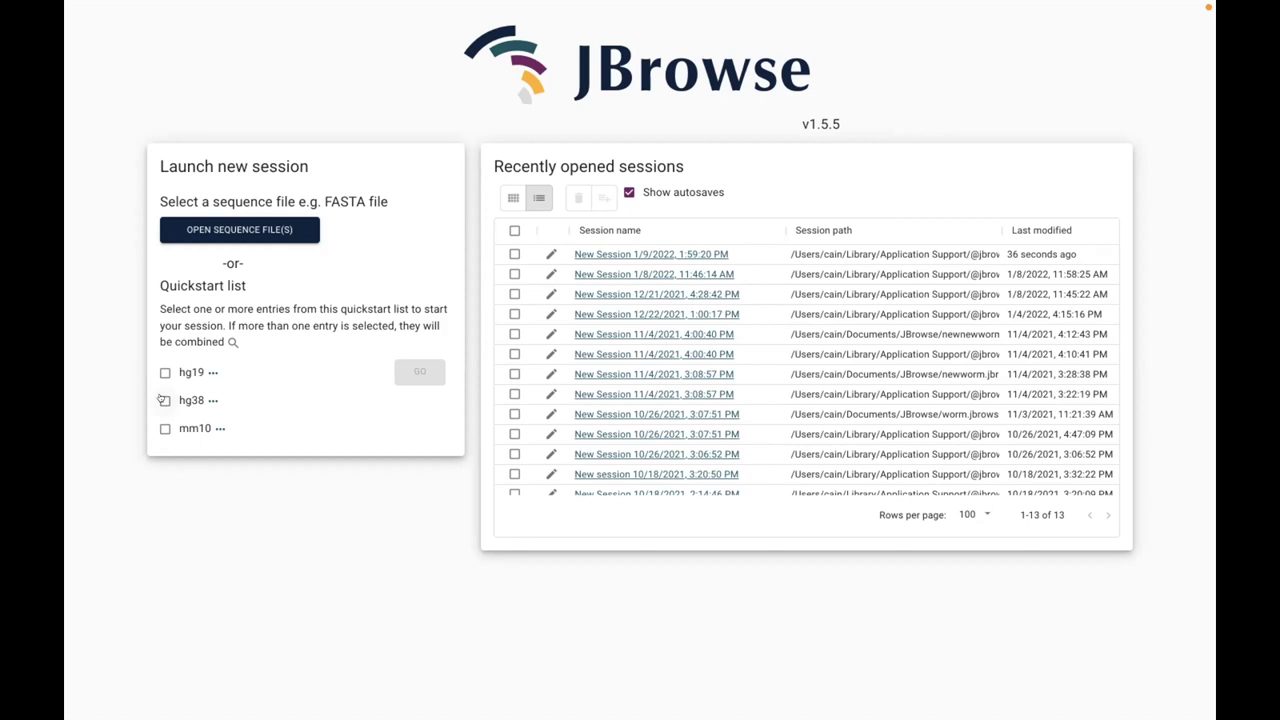
pyautogui.click(164, 400)
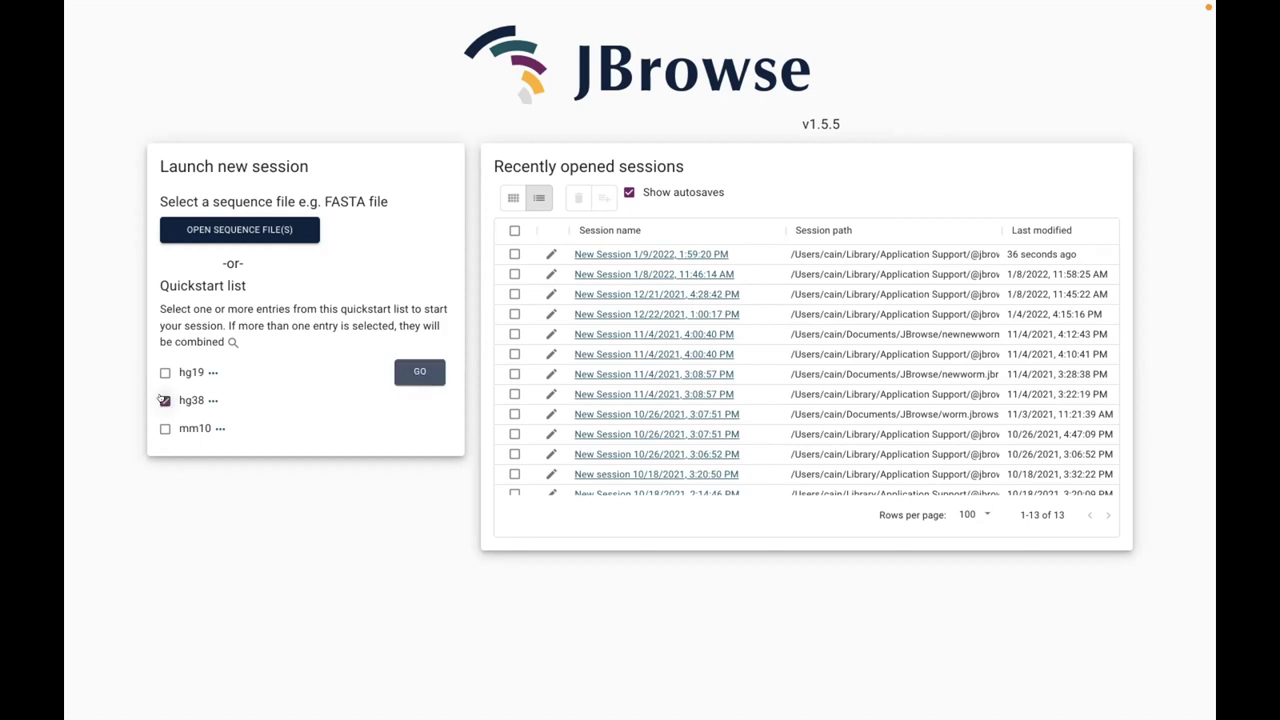
pyautogui.click(419, 371)
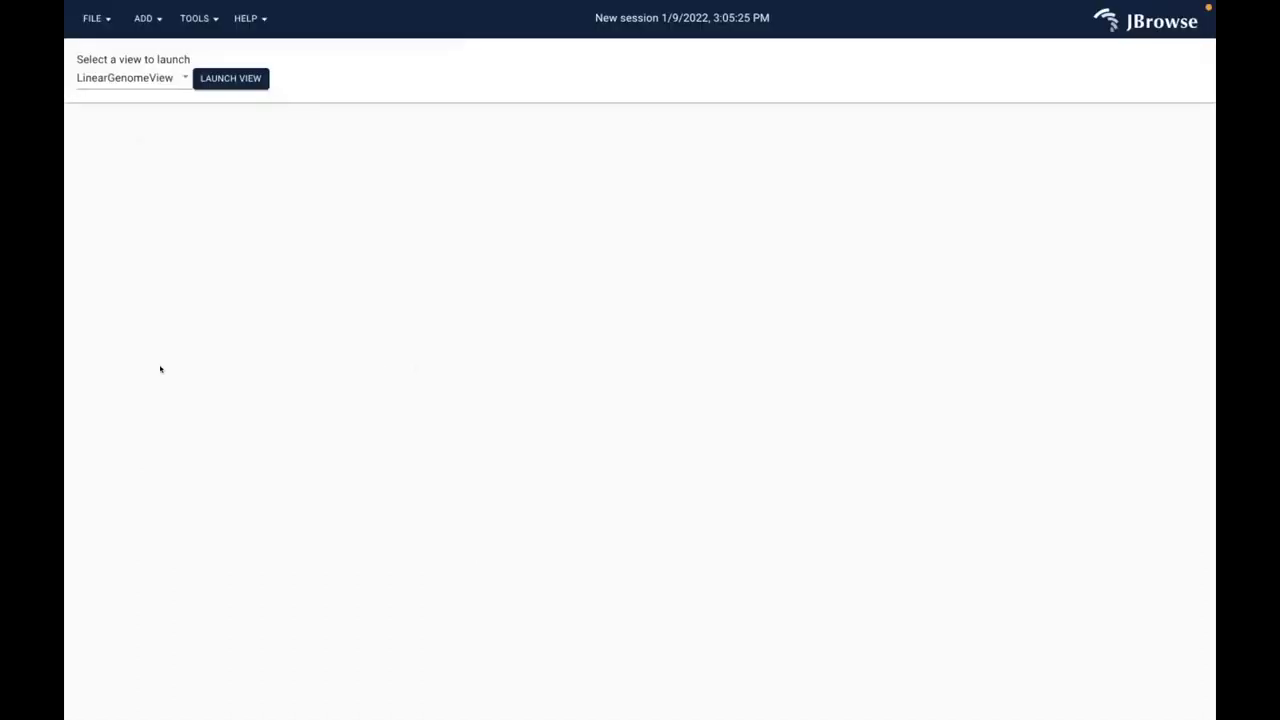
# Launch a LinearGenomeView for Homo sapiens (hg38) showing all regions in the assembly
pyautogui.click(117, 77)
pyautogui.click(124, 78)
pyautogui.click(208, 78)
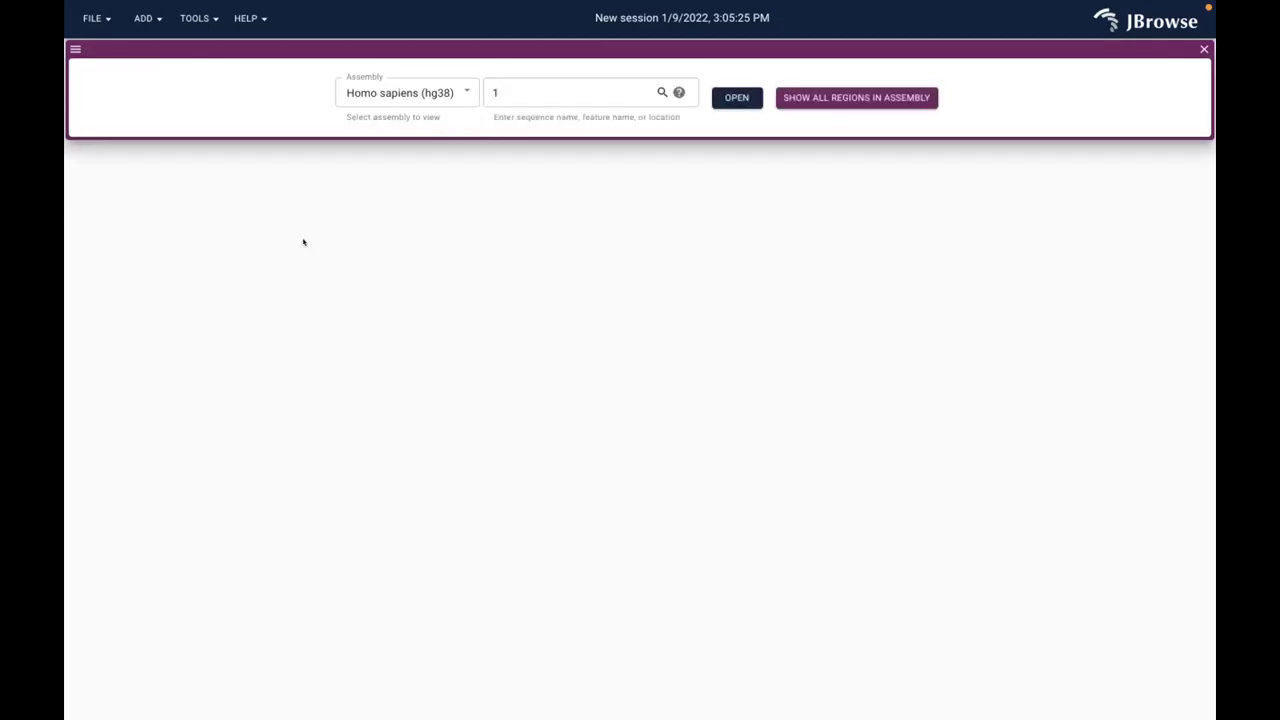
pyautogui.click(820, 98)
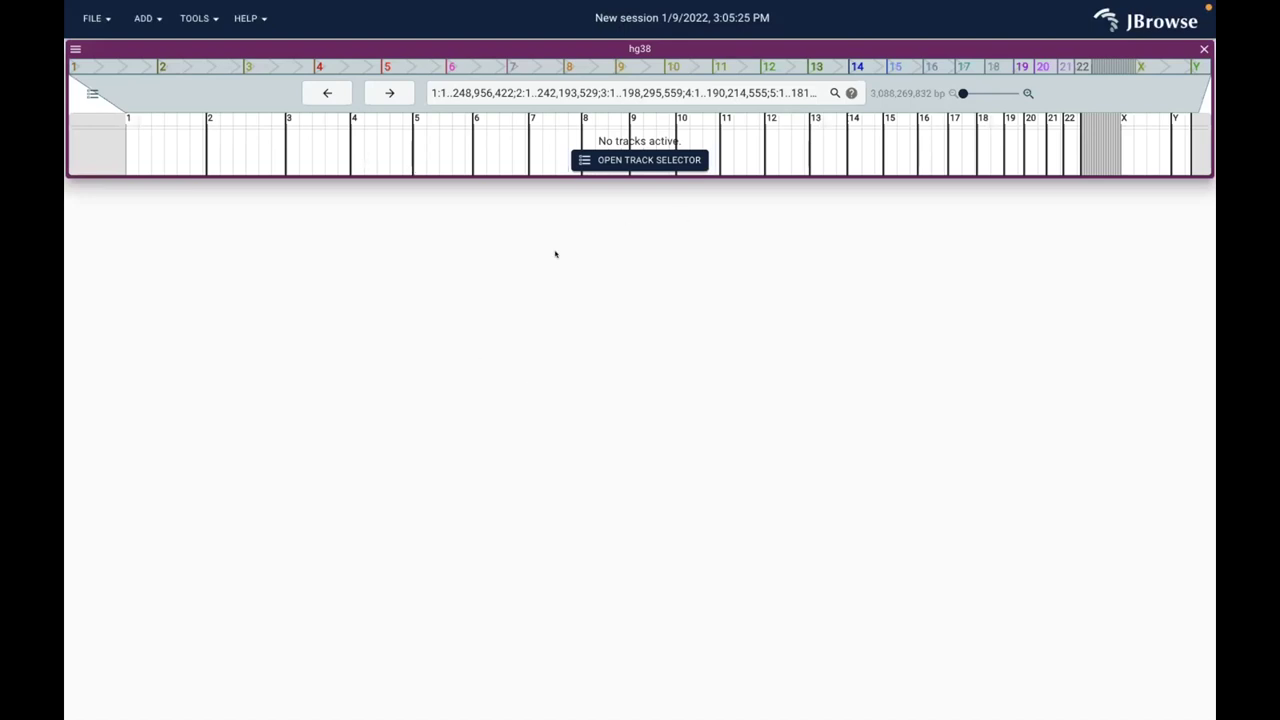
# Switch to Safari and open alliancegenome.org in a new tab
pyautogui.press('super+Tab')
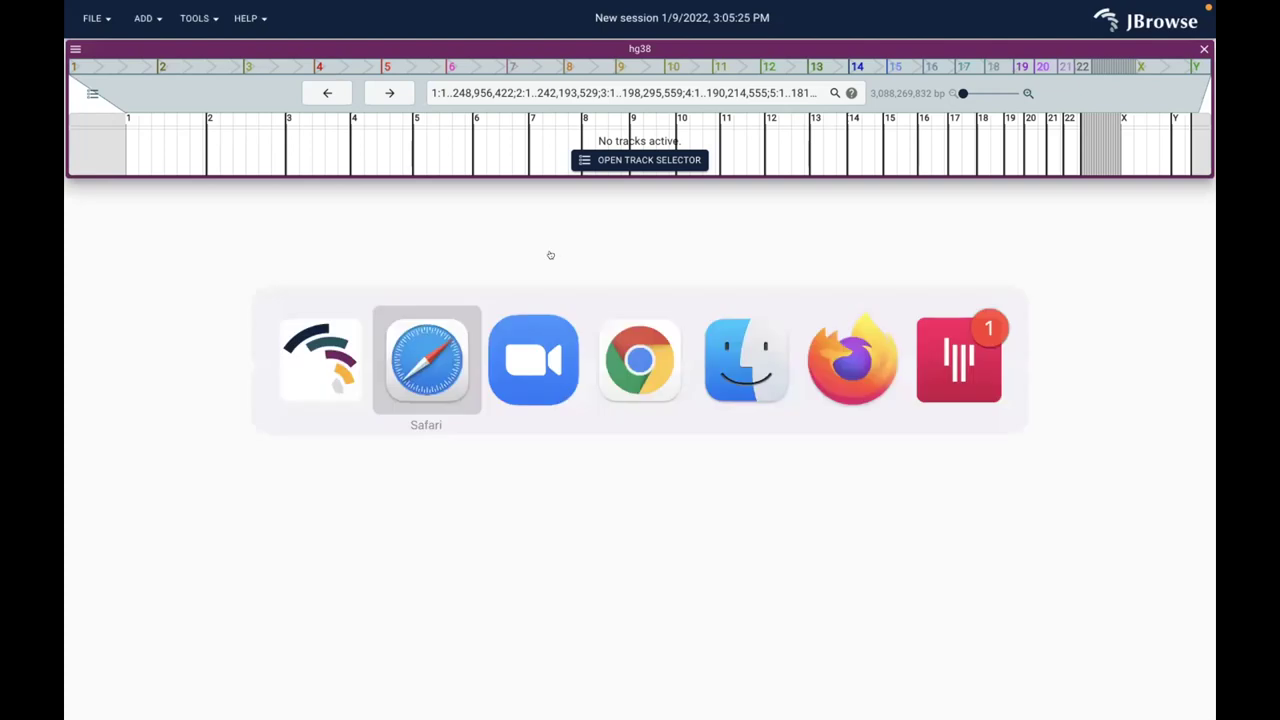
pyautogui.press('super+t')
pyautogui.write('all')
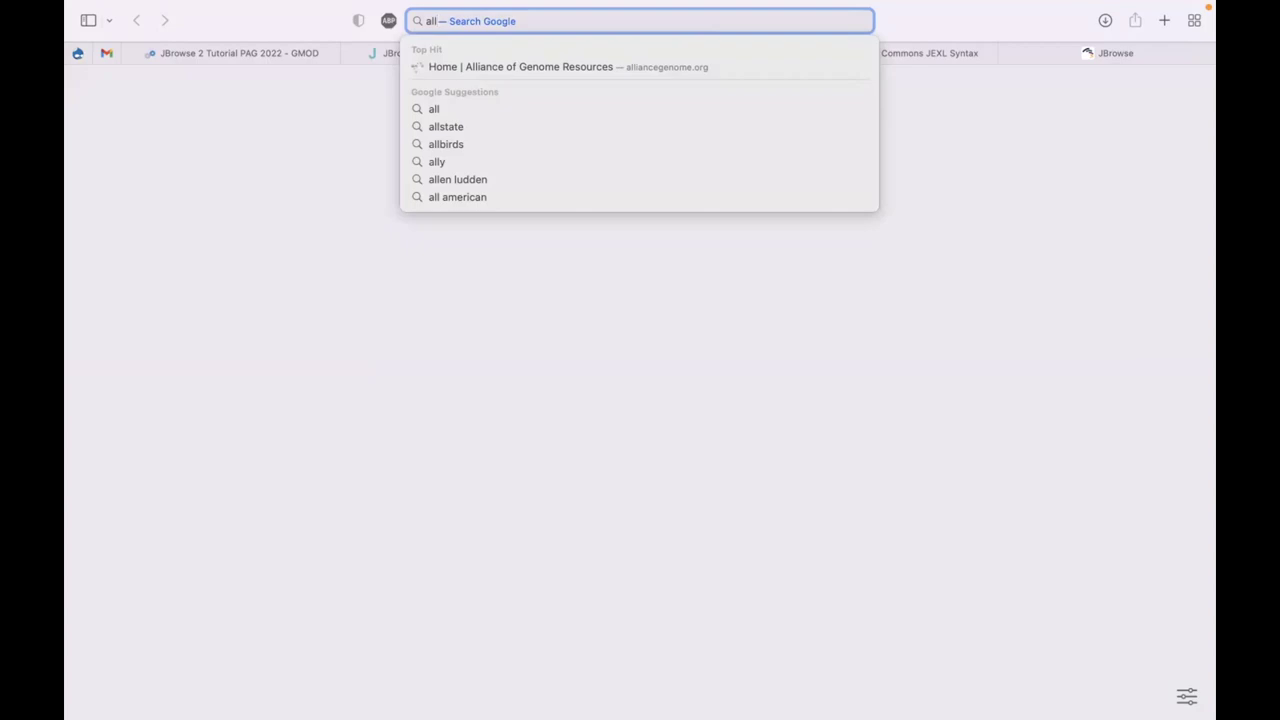
pyautogui.write('iancegenome.org')
pyautogui.press('Return')
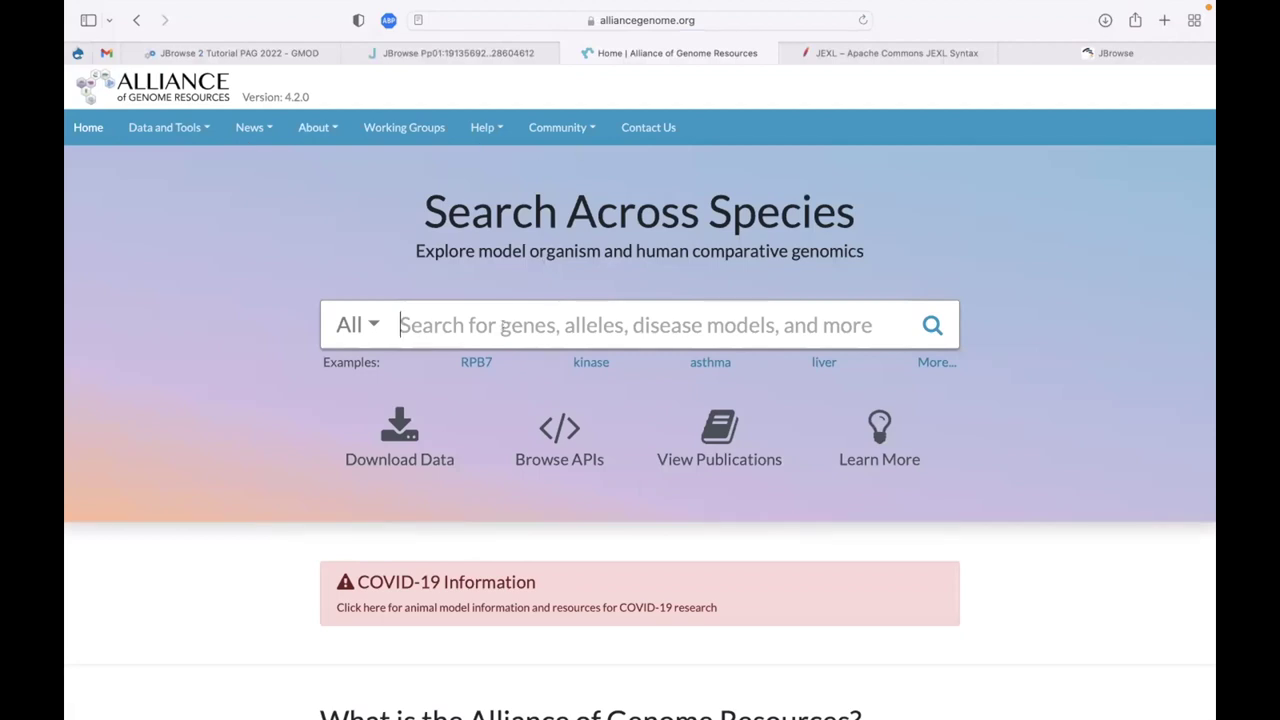
# Search the Alliance of Genome Resources for cftr and open the Homo sapiens CFTR gene page
pyautogui.write('cftr')
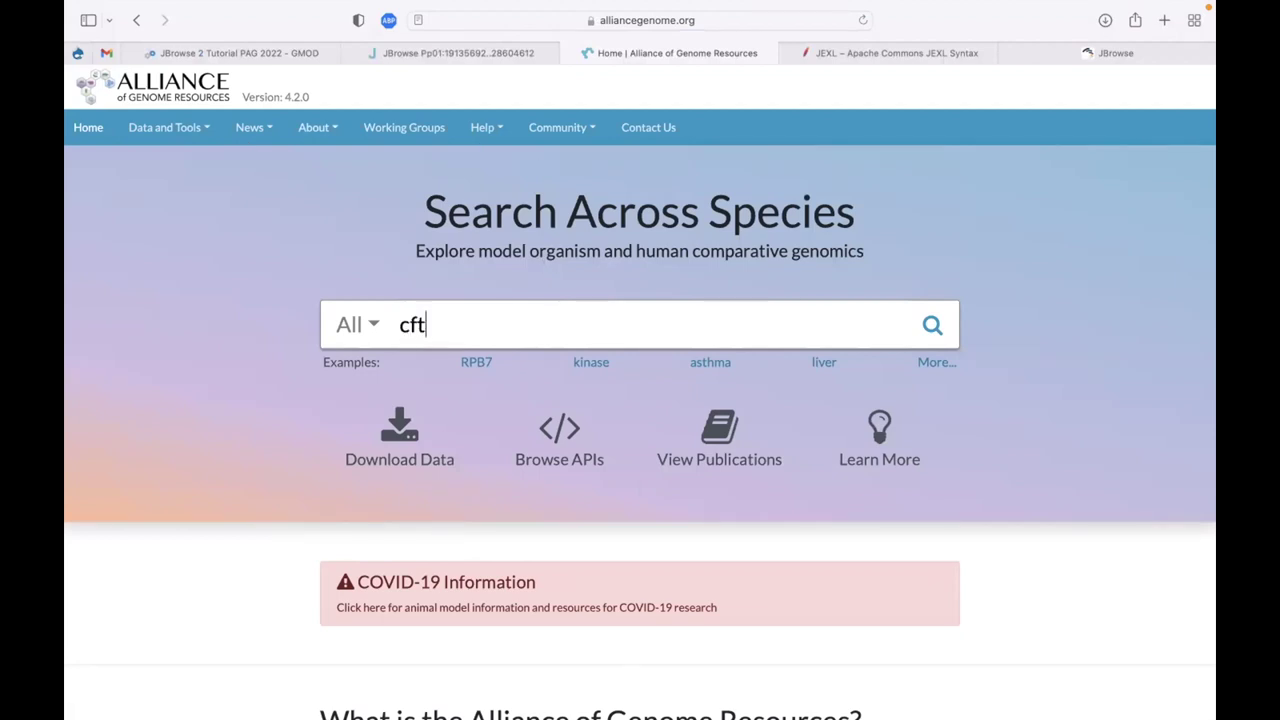
pyautogui.press('Return')
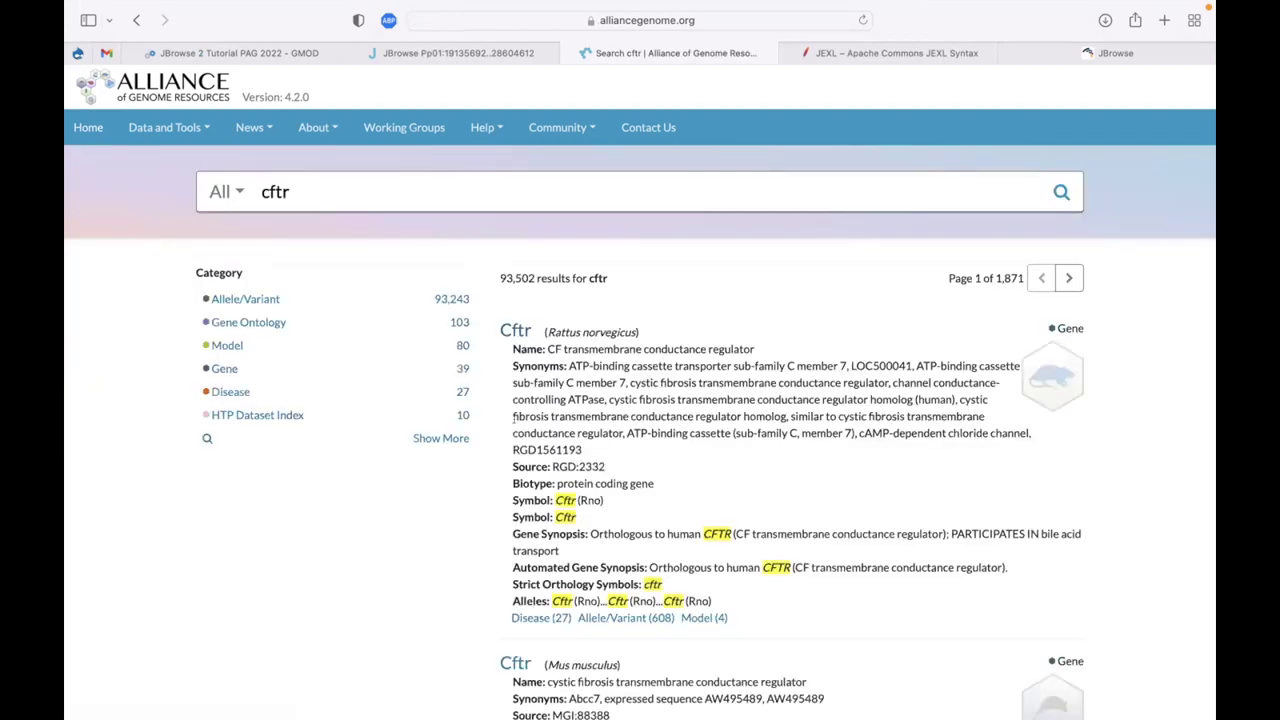
pyautogui.scroll(-5, 515, 360)
pyautogui.click(517, 377)
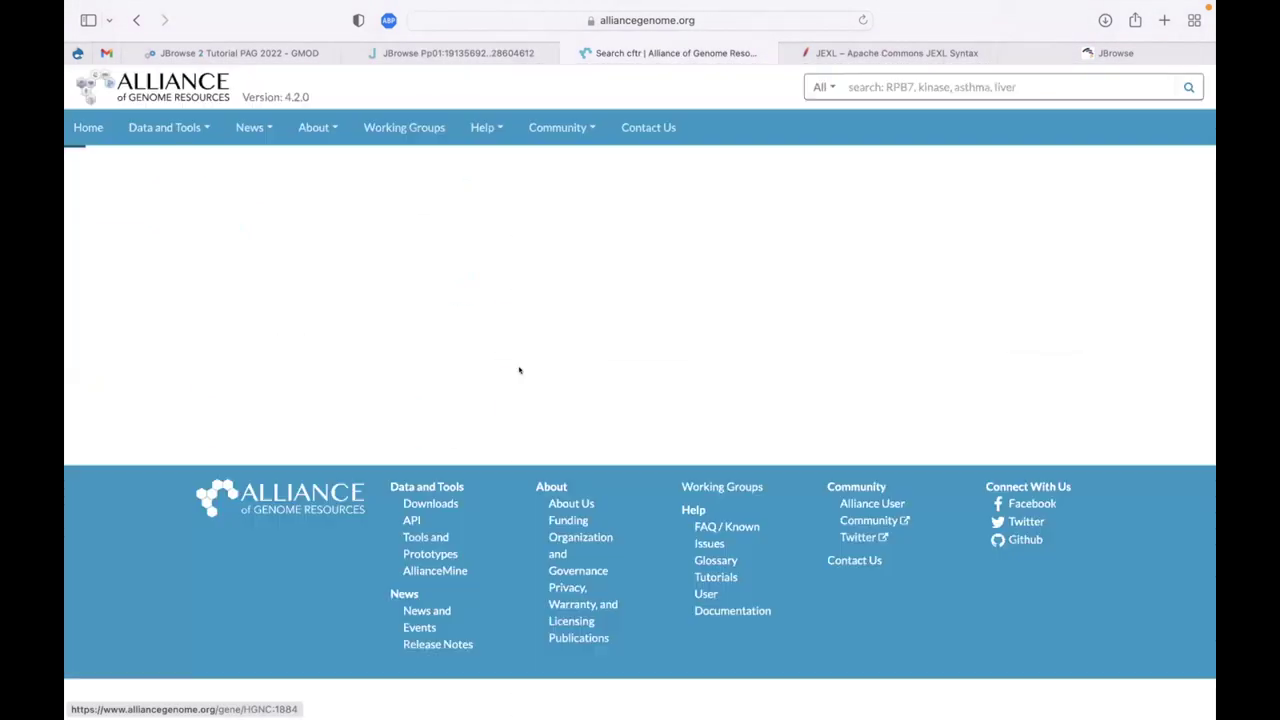
# Open the Alliance's JBrowse 1 genome browser for the CFTR gene from its gene page
pyautogui.scroll(-3, 464, 340)
pyautogui.scroll(-15, 464, 340)
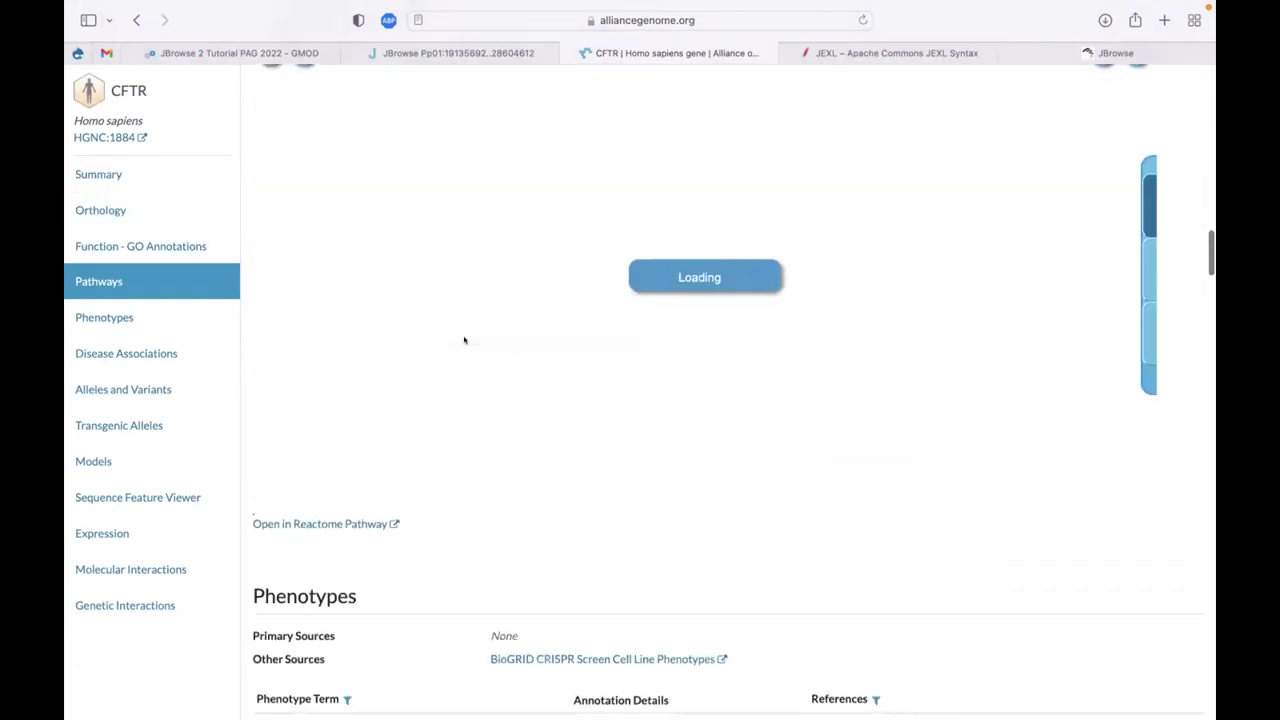
pyautogui.scroll(-5, 464, 340)
pyautogui.scroll(-15, 464, 340)
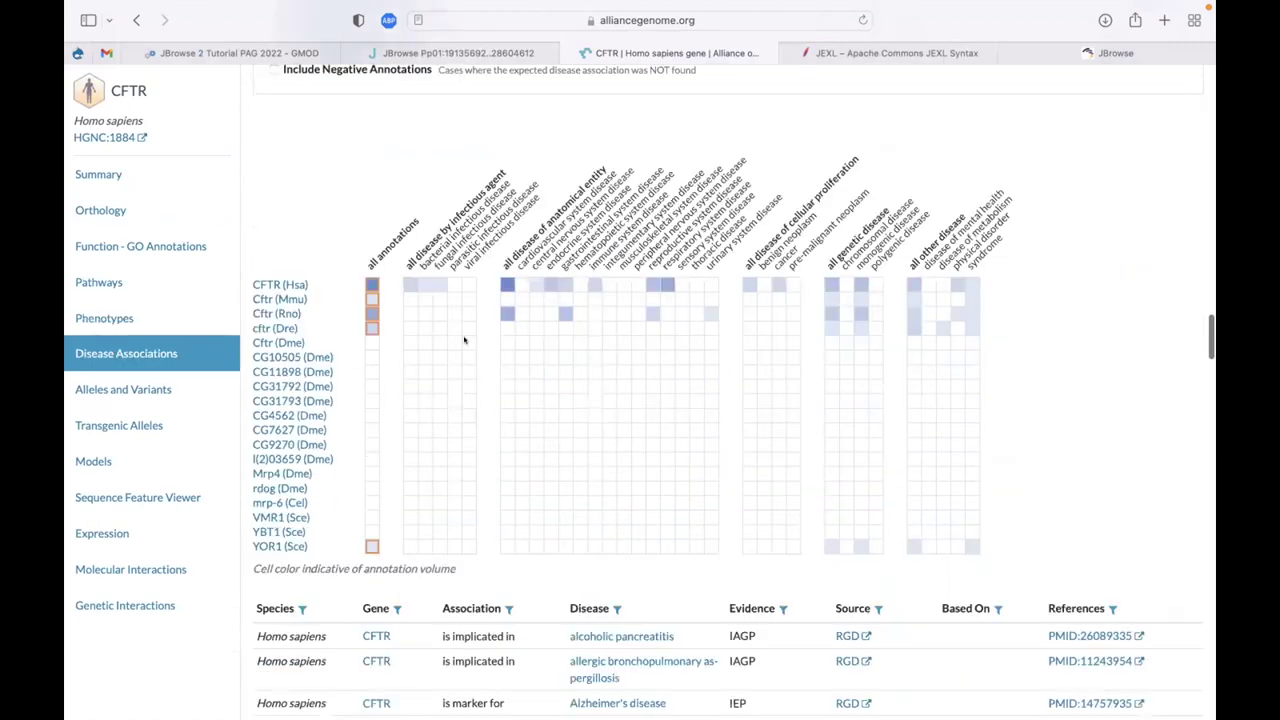
pyautogui.click(573, 121)
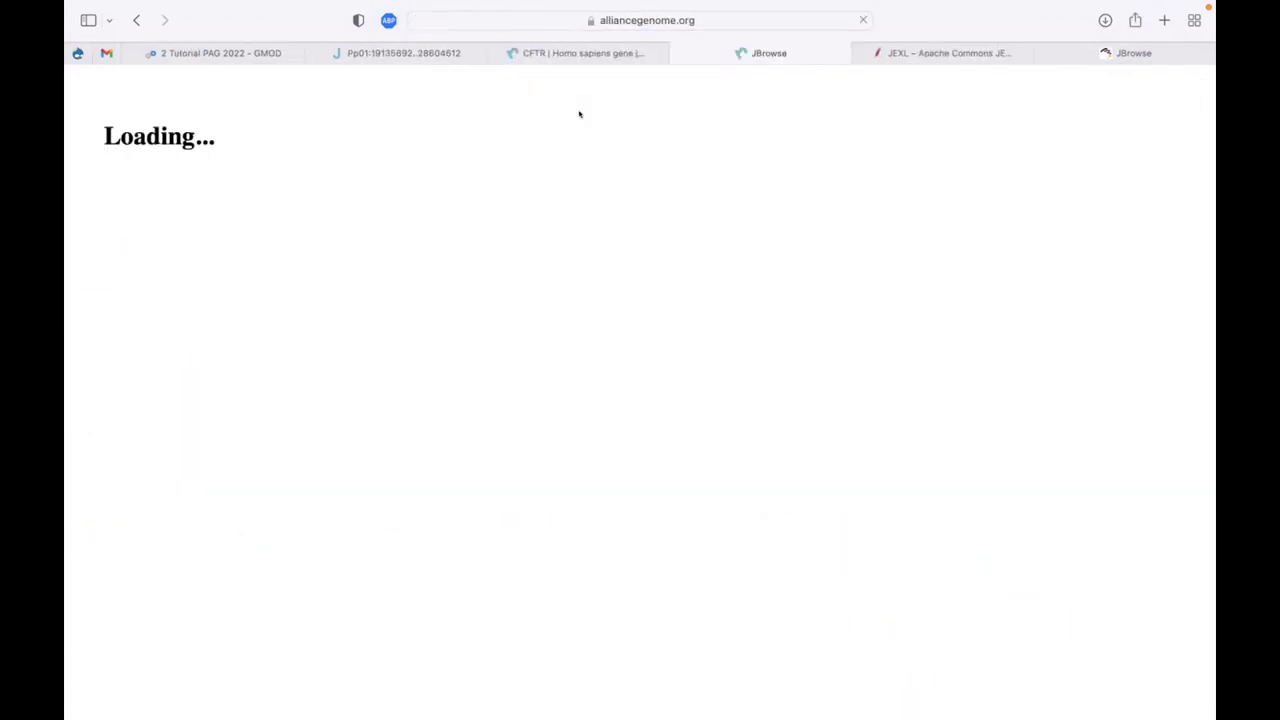
# Copy the Alliance JBrowse address through data=data%2FHomo%20sapiens, leaving out the tracks parameter, and switch back to JBrowse
pyautogui.click(734, 20)
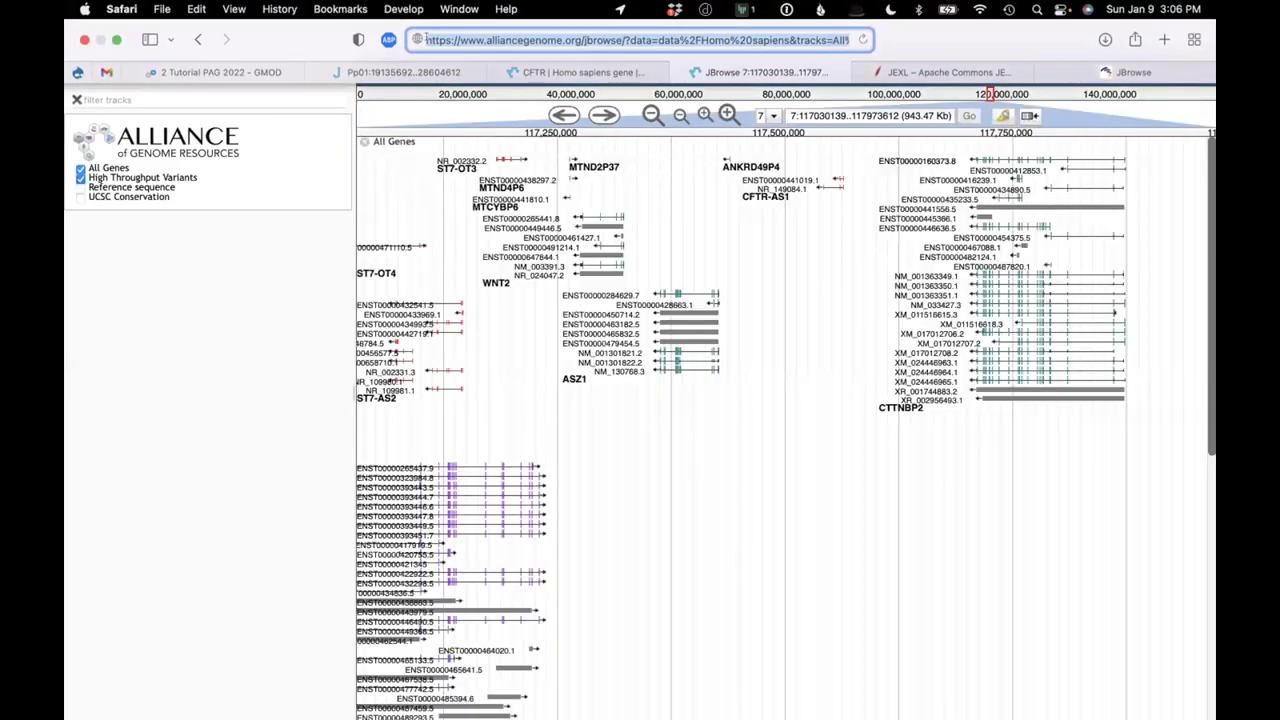
pyautogui.click(416, 39)
pyautogui.moveTo(417, 38); pyautogui.dragTo(786, 37)
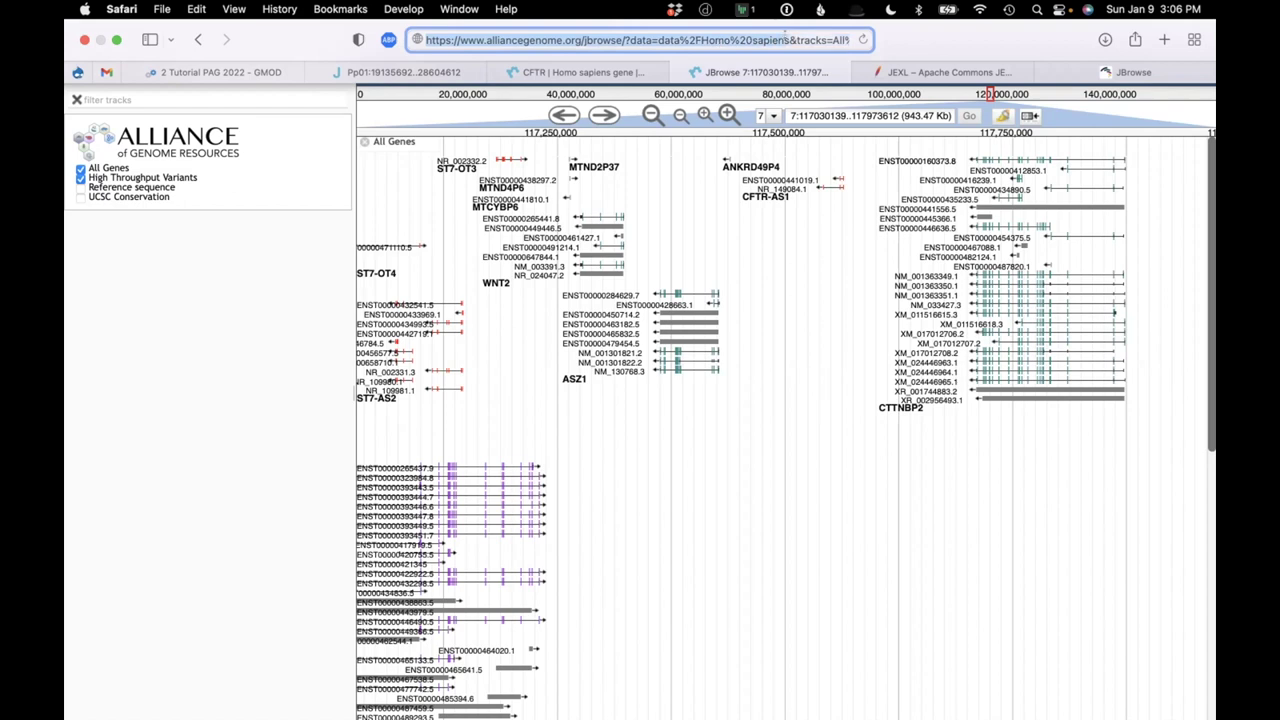
pyautogui.press('super+Tab')
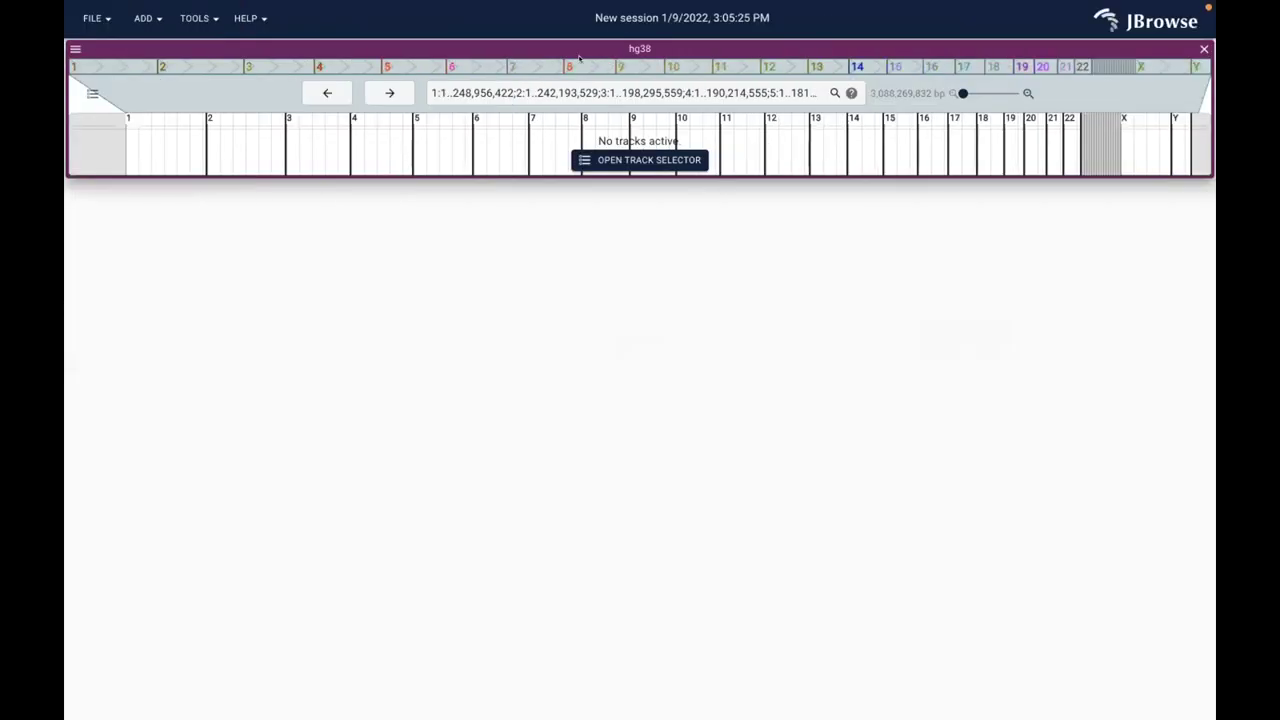
# Start a new connection of type JBrowse 1 Data and proceed to its configuration
pyautogui.click(91, 18)
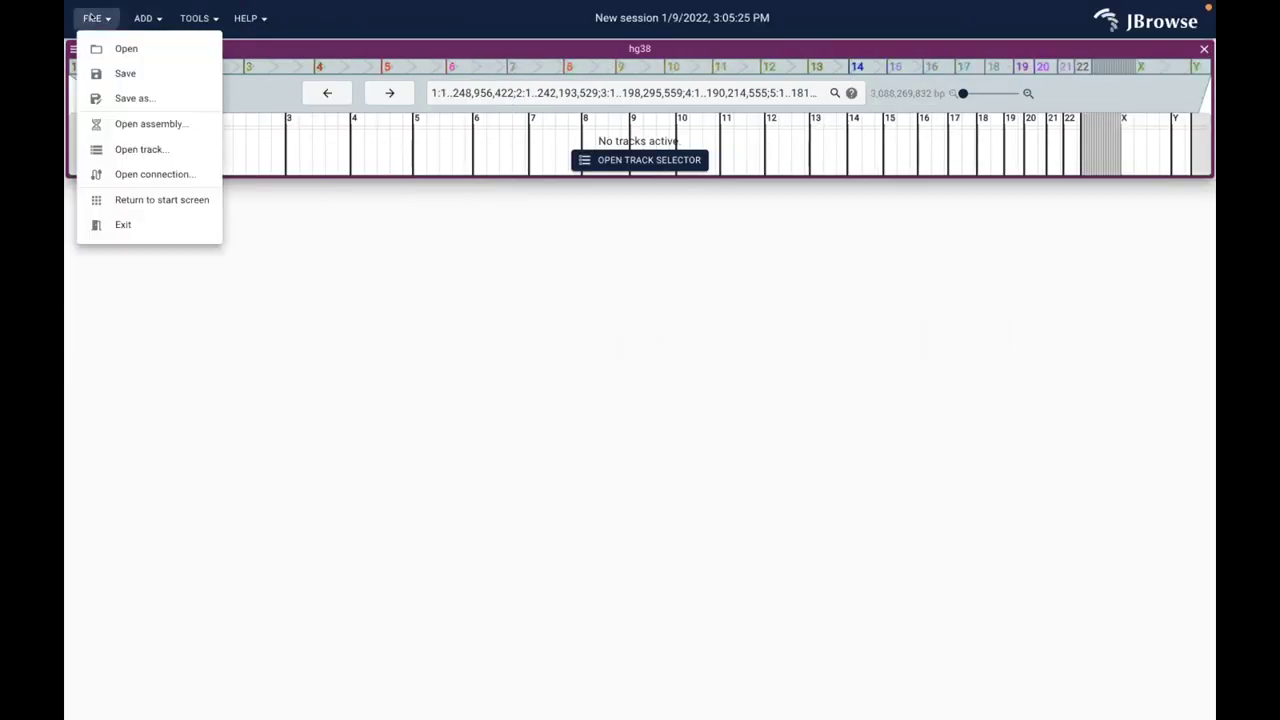
pyautogui.click(150, 174)
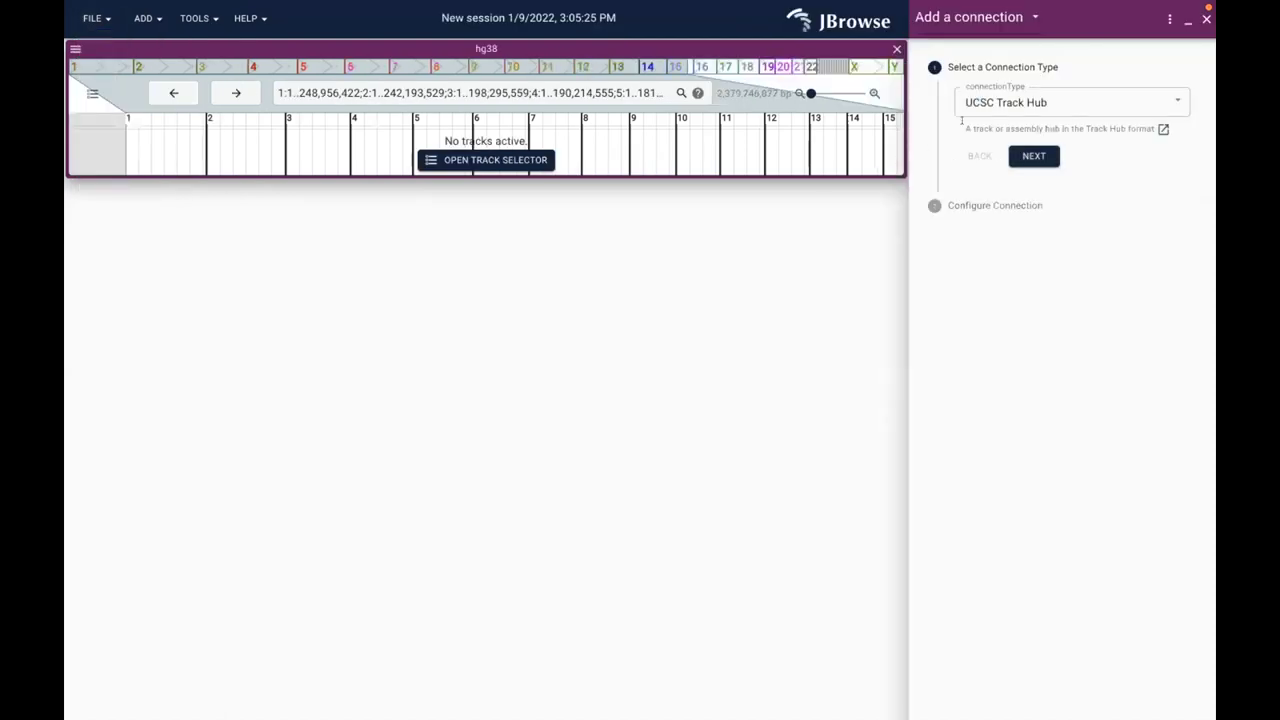
pyautogui.click(1040, 104)
pyautogui.click(1023, 118)
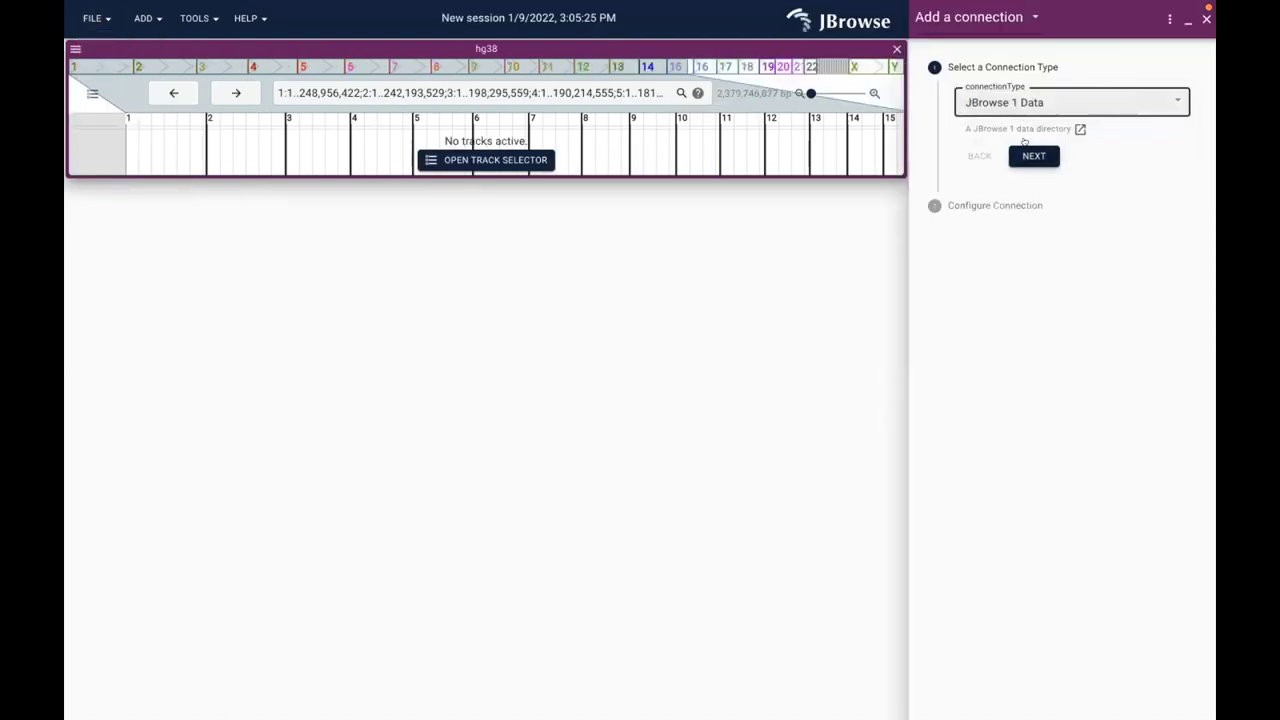
pyautogui.click(1032, 156)
# Add AGR as an entry in the connection's assembly names
pyautogui.click(988, 231)
pyautogui.write('AGR')
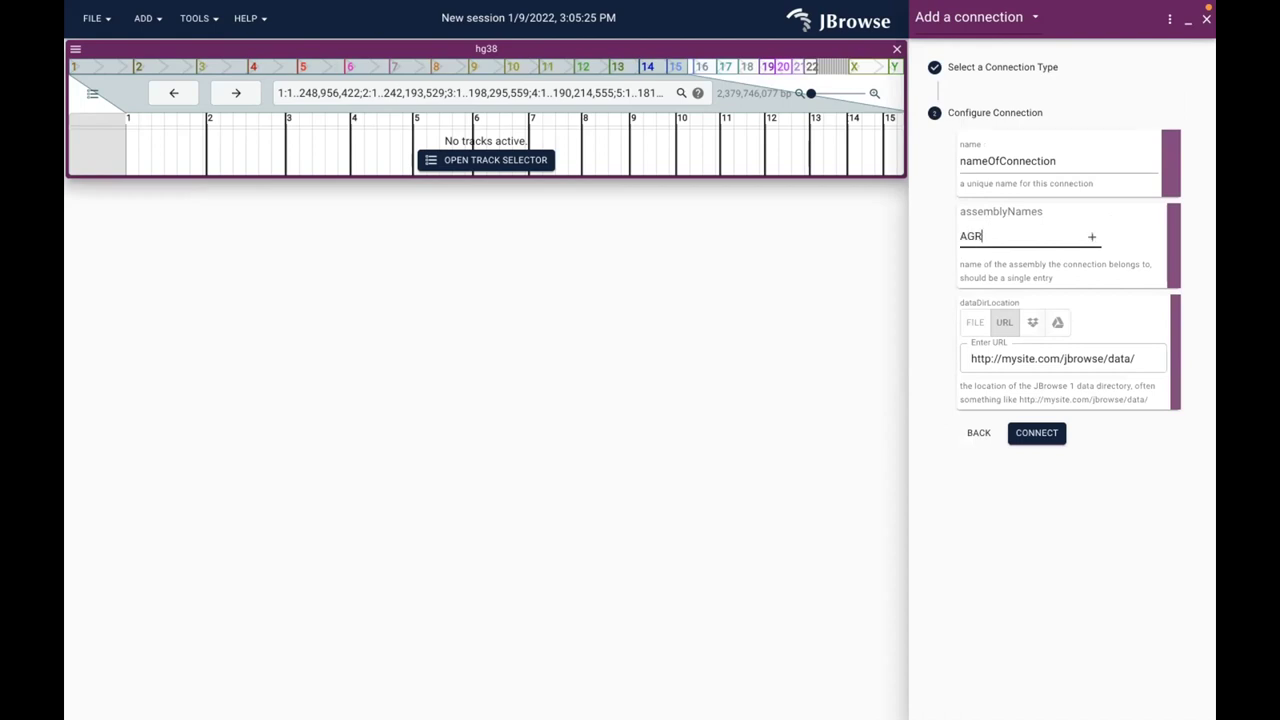
pyautogui.click(1092, 237)
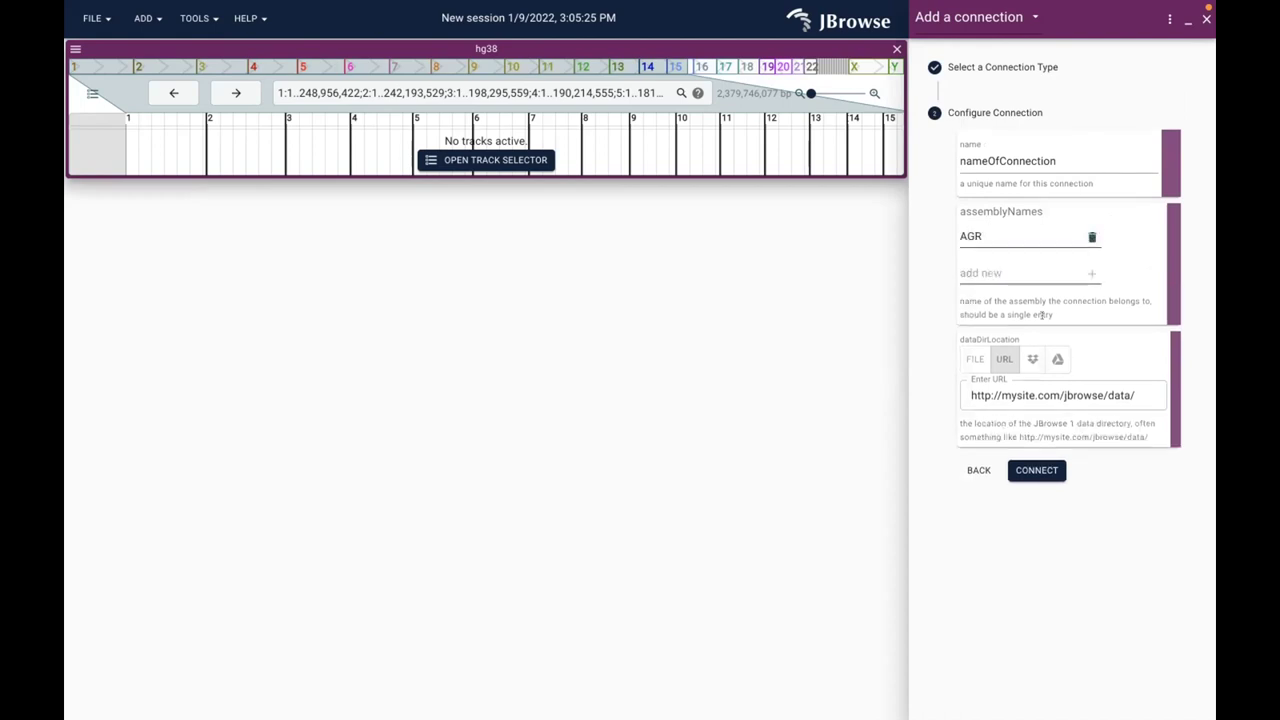
# Replace the placeholder data directory URL with the copied Alliance JBrowse address ending in ?data=data%2FHomo%20sapiens
pyautogui.tripleClick(1003, 395)
pyautogui.hotkey('ctrl', 'v')
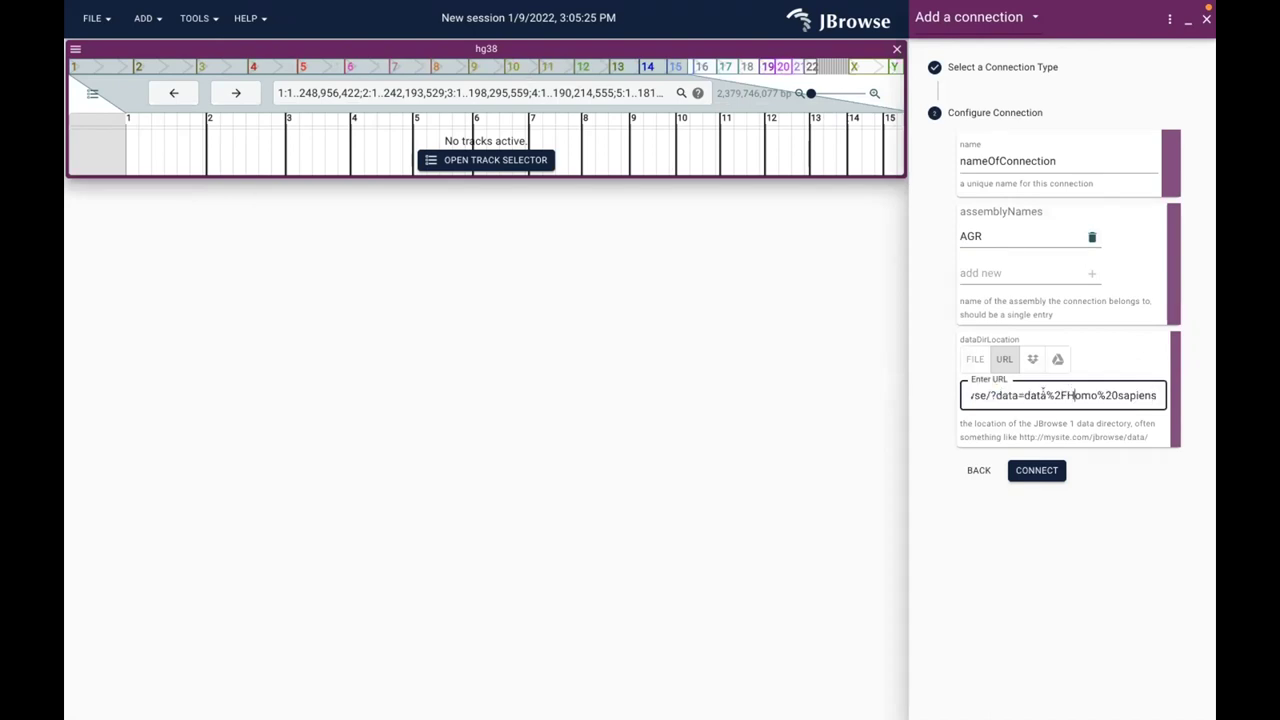
pyautogui.hotkey('ctrl', 'a')
pyautogui.click(1043, 394)
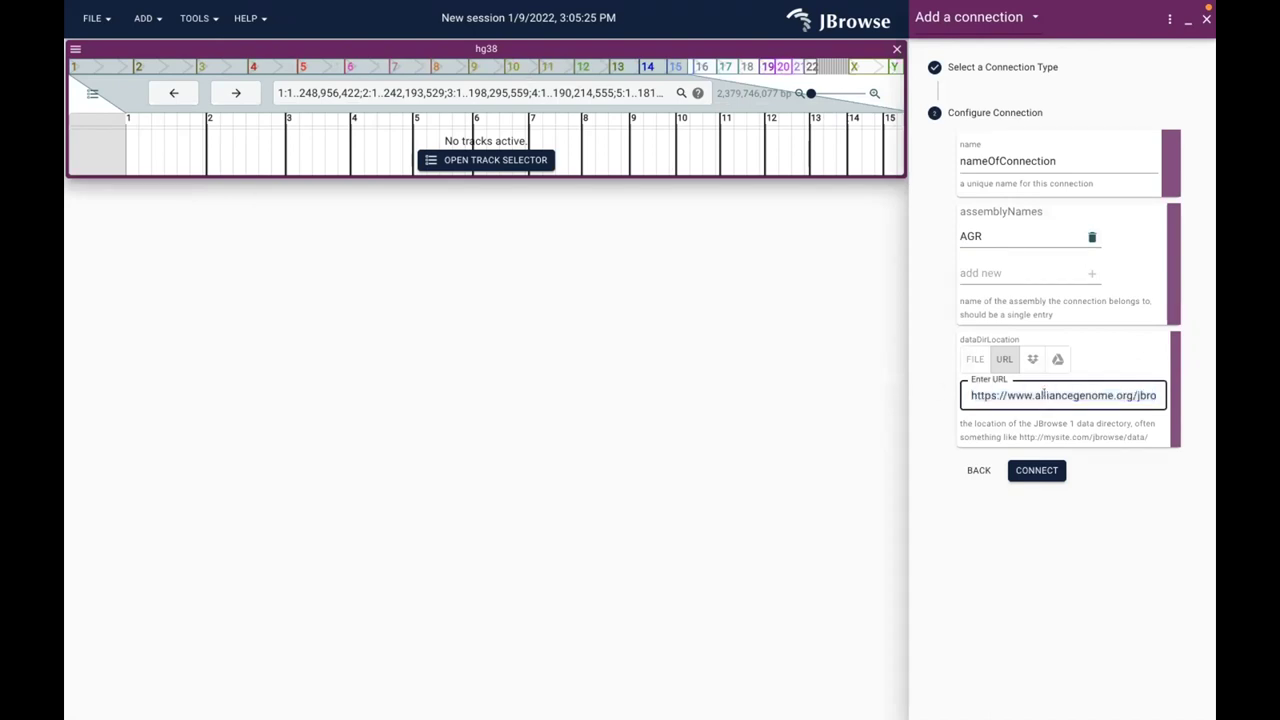
pyautogui.moveTo(1043, 394); pyautogui.dragTo(1160, 395)
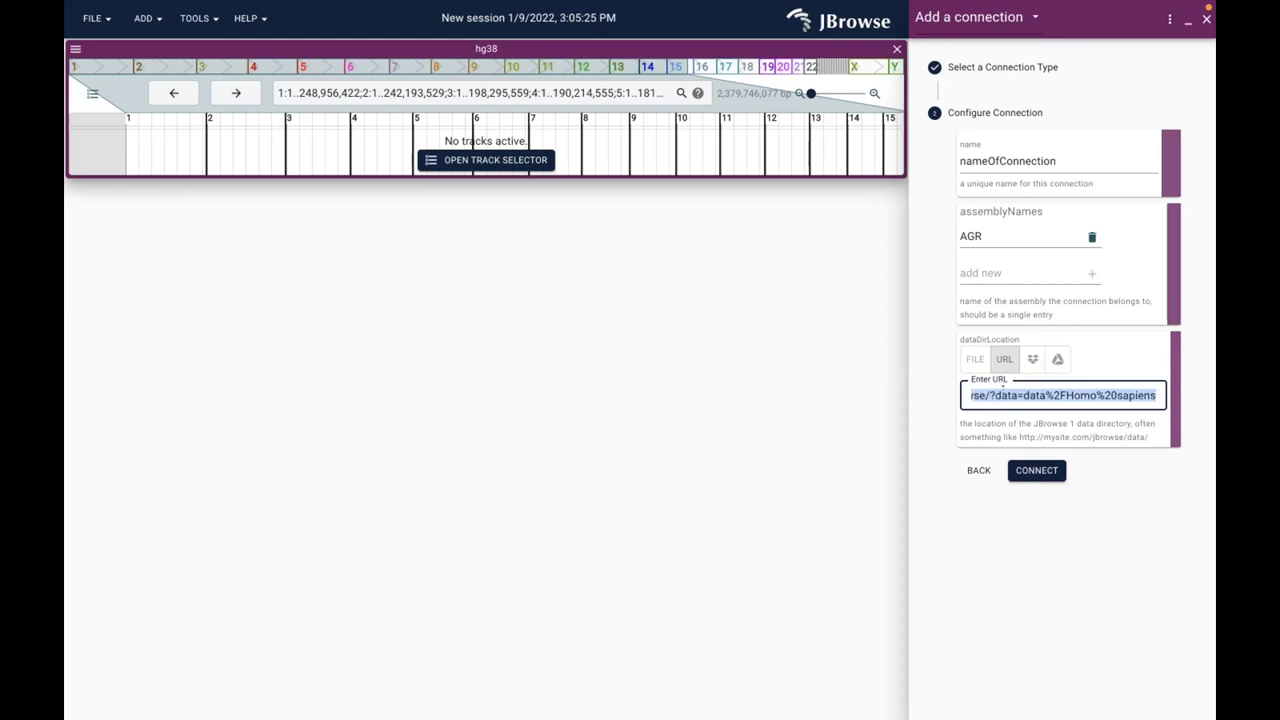
# Change the connection's assembly name entry to hg38
pyautogui.moveTo(986, 237); pyautogui.dragTo(926, 239)
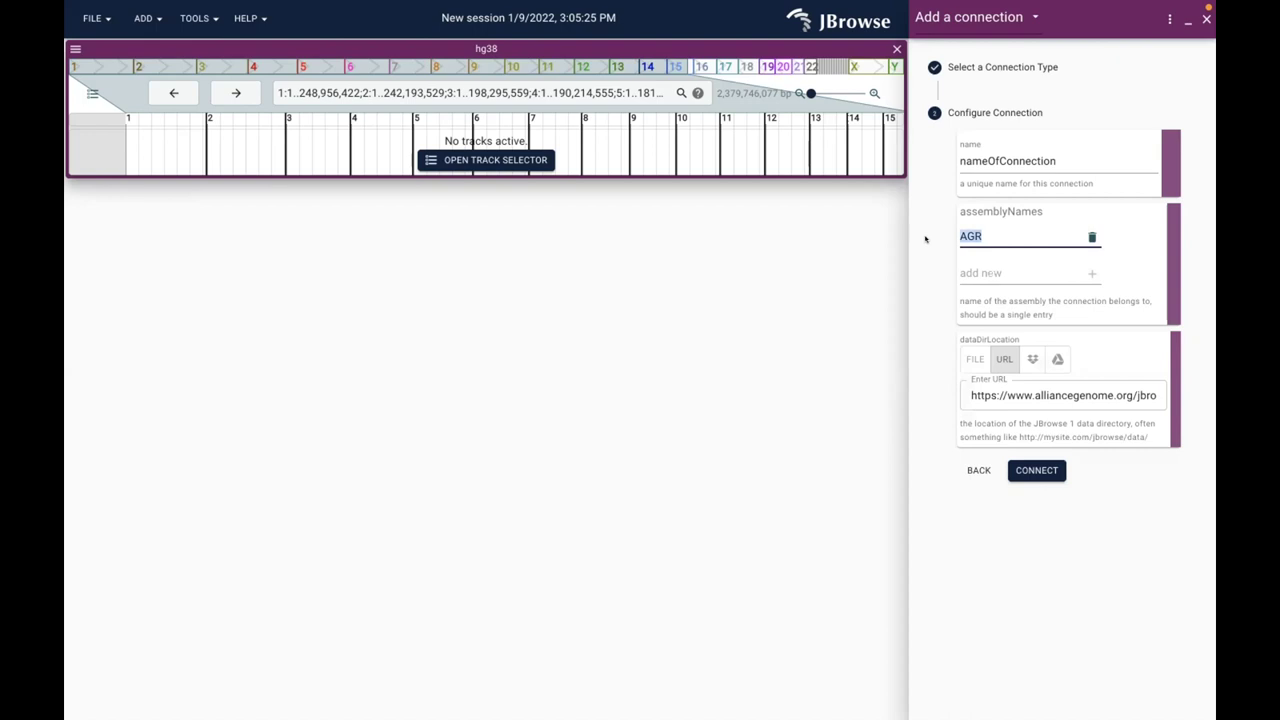
pyautogui.write('hg38')
pyautogui.click(986, 264)
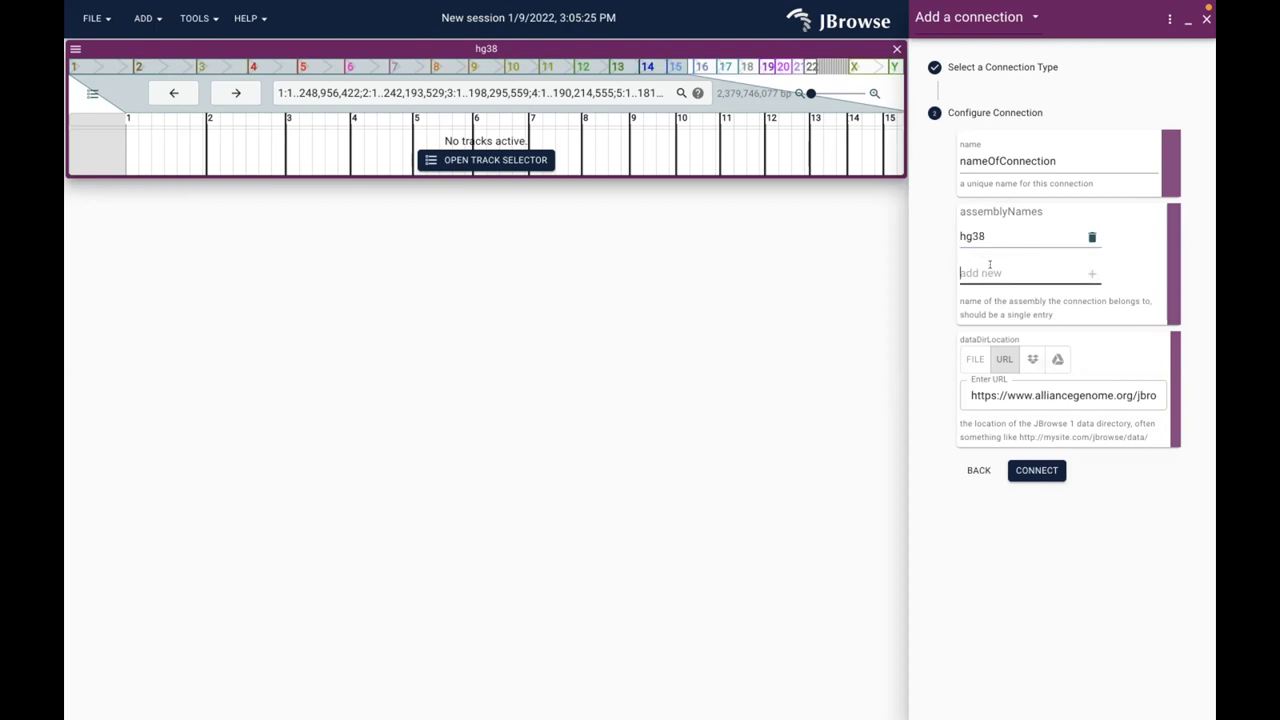
# Remove ?data= from the data directory URL, replace %2F with a slash, and connect
pyautogui.click(1015, 400)
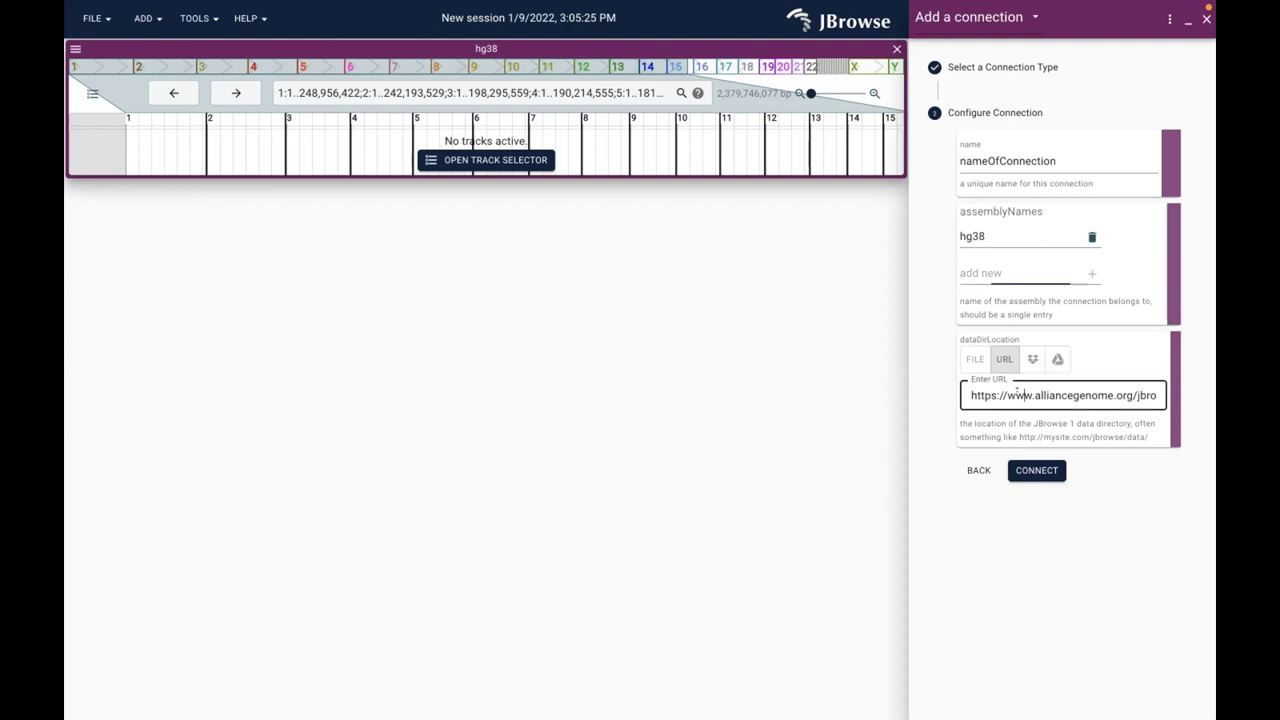
pyautogui.press('End')
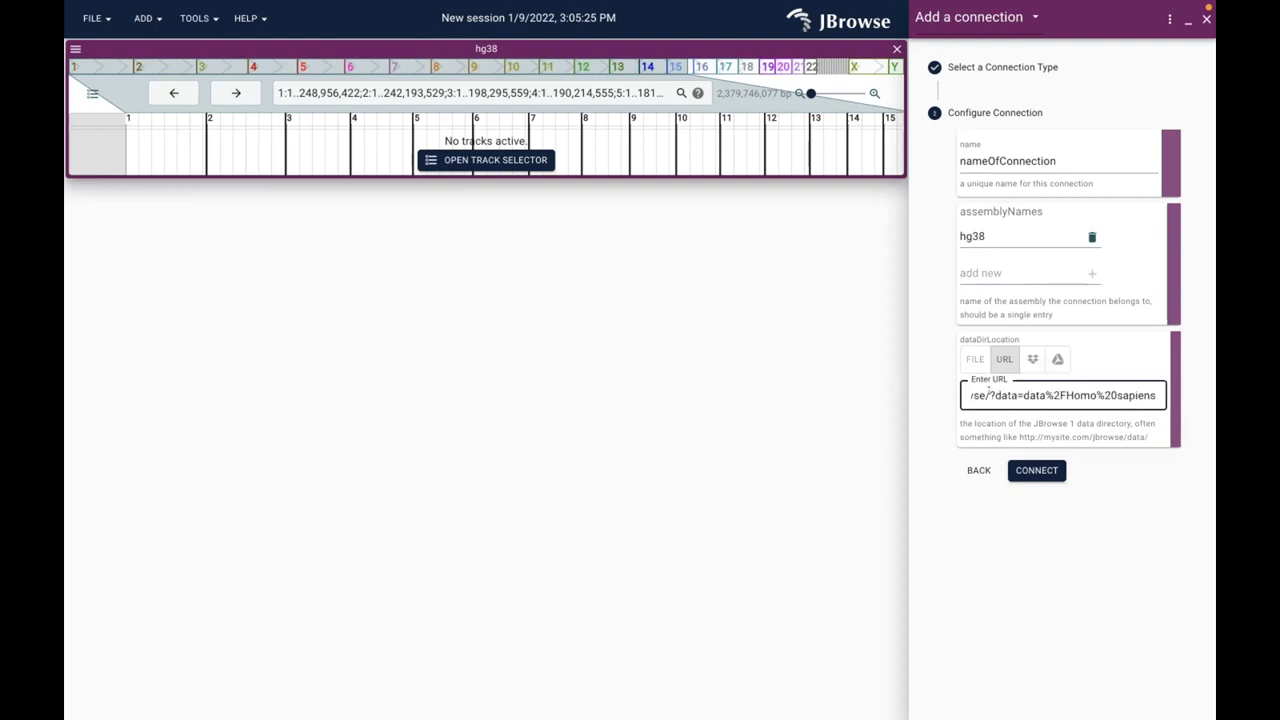
pyautogui.moveTo(988, 395); pyautogui.dragTo(1194, 407)
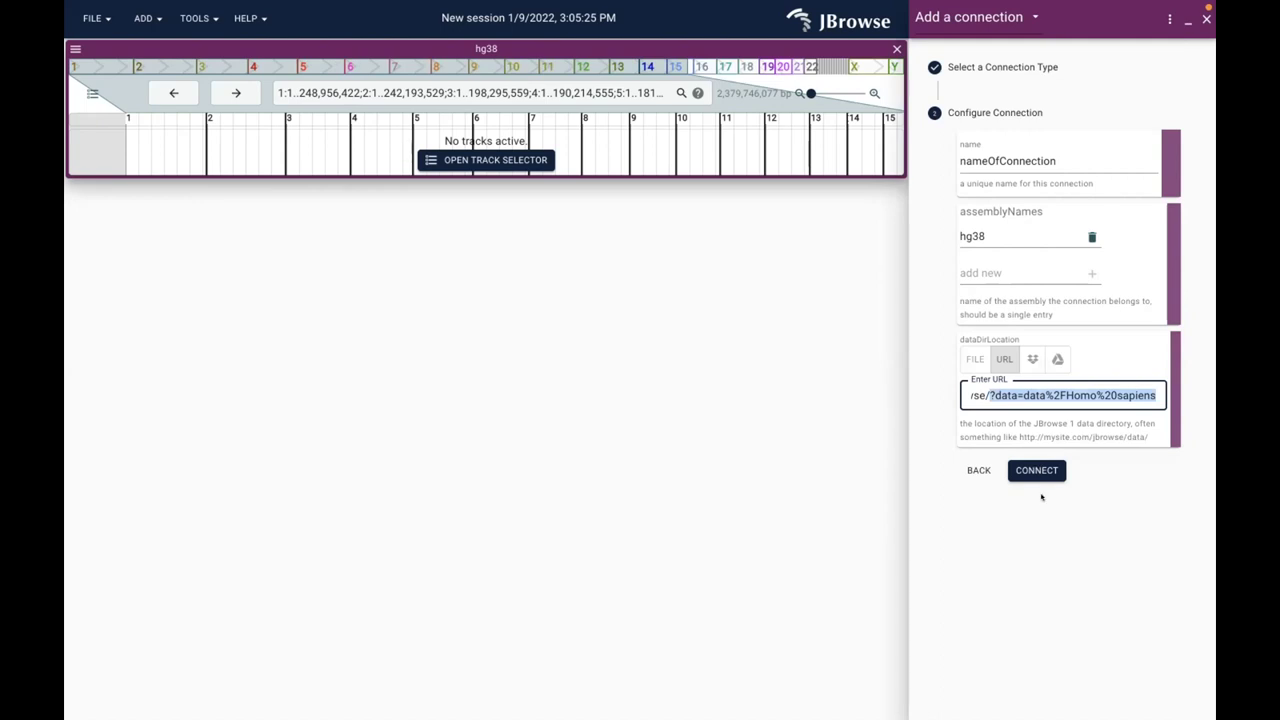
pyautogui.click(990, 393)
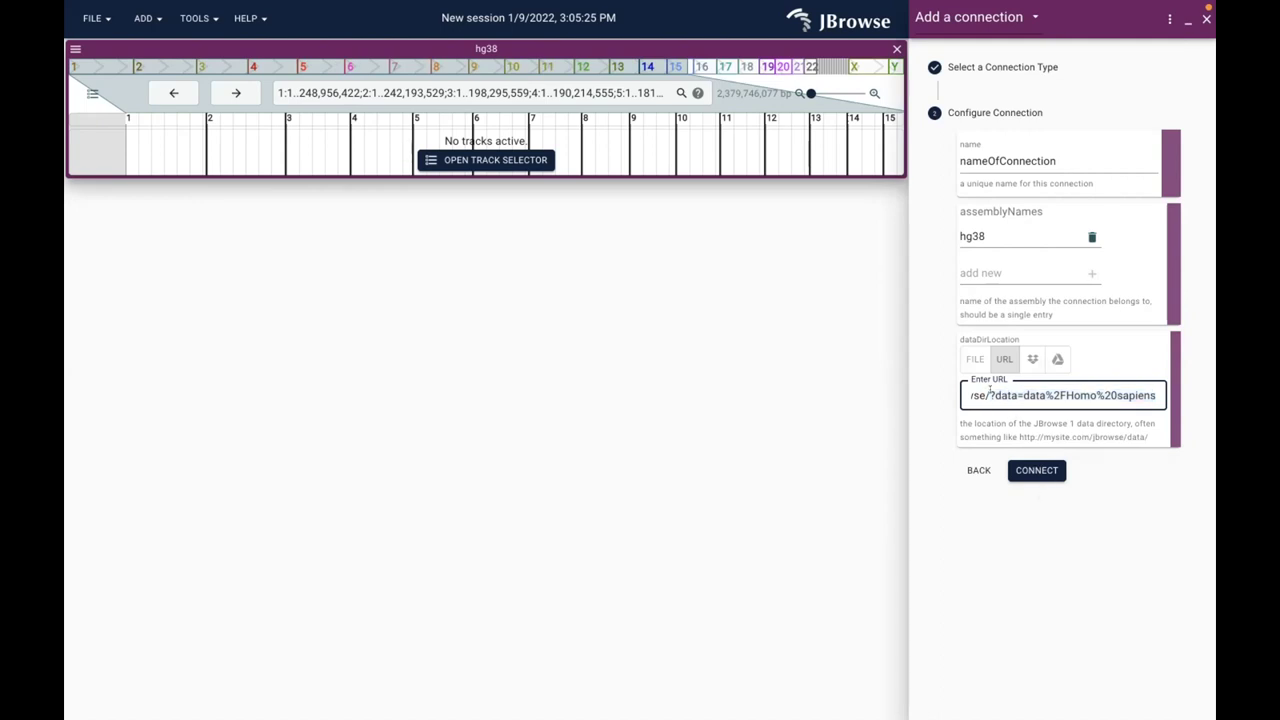
pyautogui.moveTo(989, 393); pyautogui.dragTo(1019, 394)
pyautogui.press('BackSpace')
pyautogui.moveTo(1046, 394); pyautogui.dragTo(1056, 394)
pyautogui.write('/')
pyautogui.press('Delete')
pyautogui.click(1035, 470)
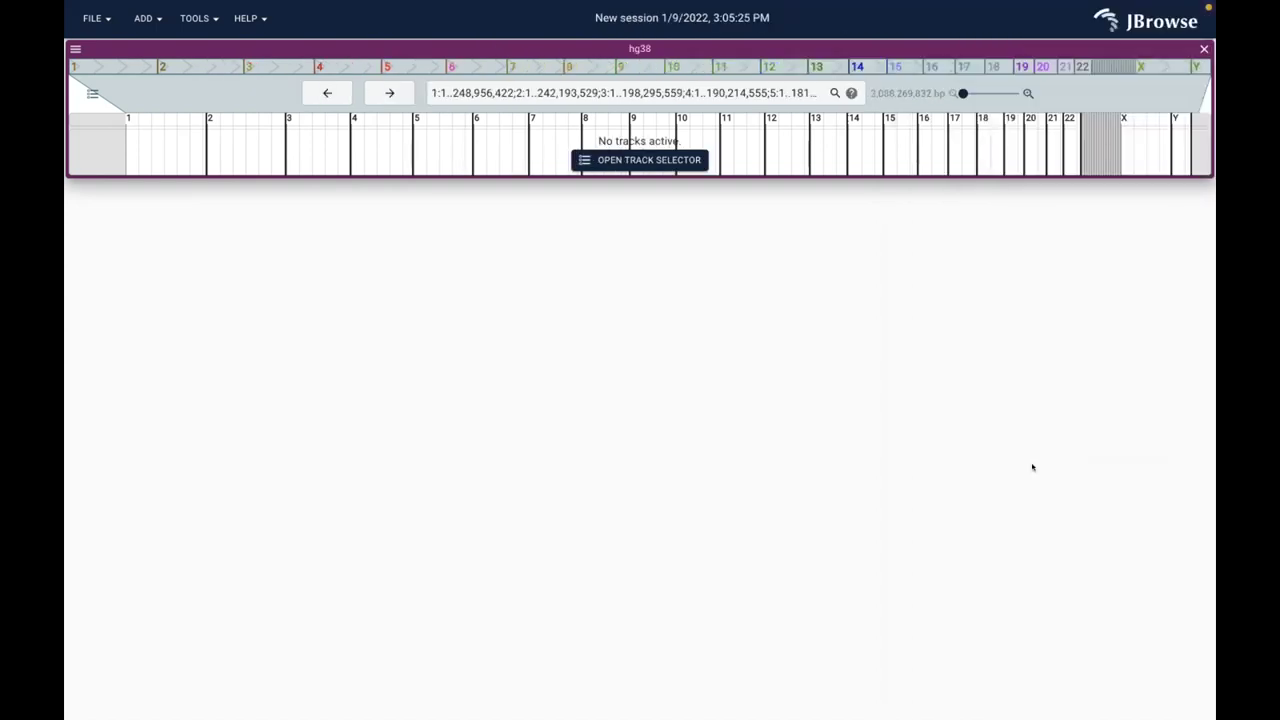
# Open the track selector and show the tracks listed under nameOfConnection
pyautogui.click(650, 159)
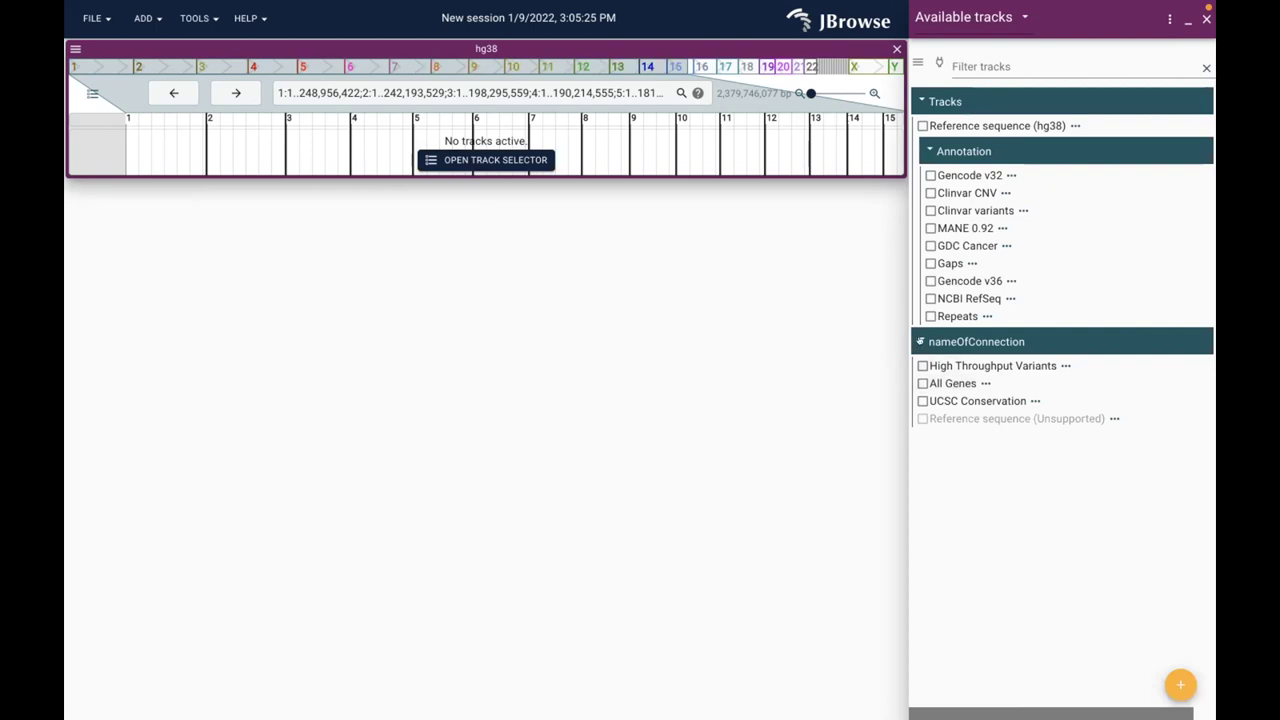
pyautogui.click(917, 338)
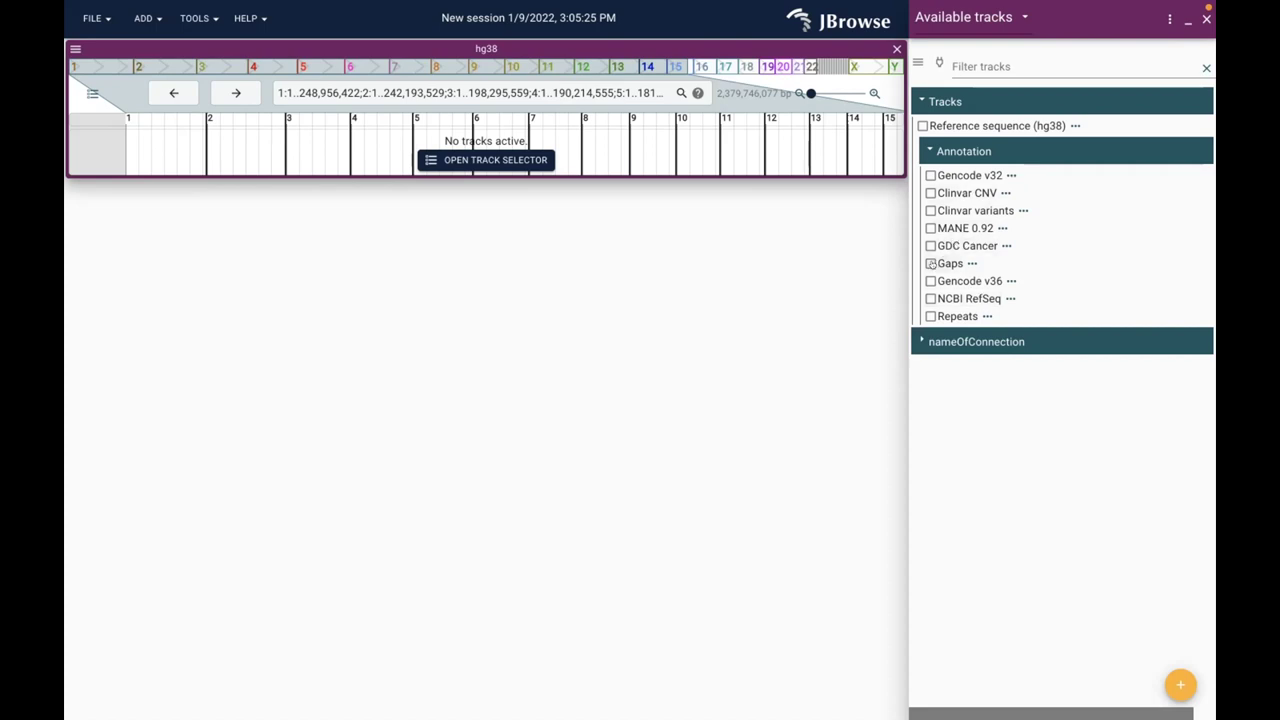
pyautogui.click(99, 18)
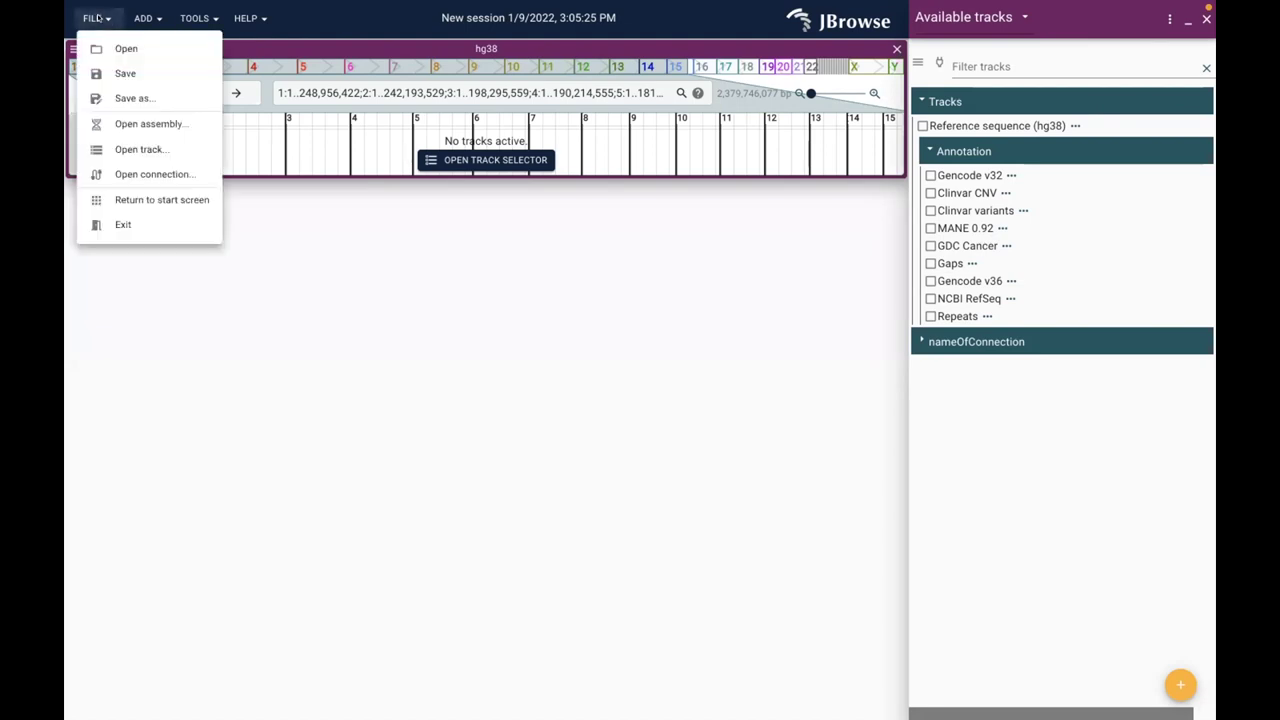
pyautogui.click(826, 363)
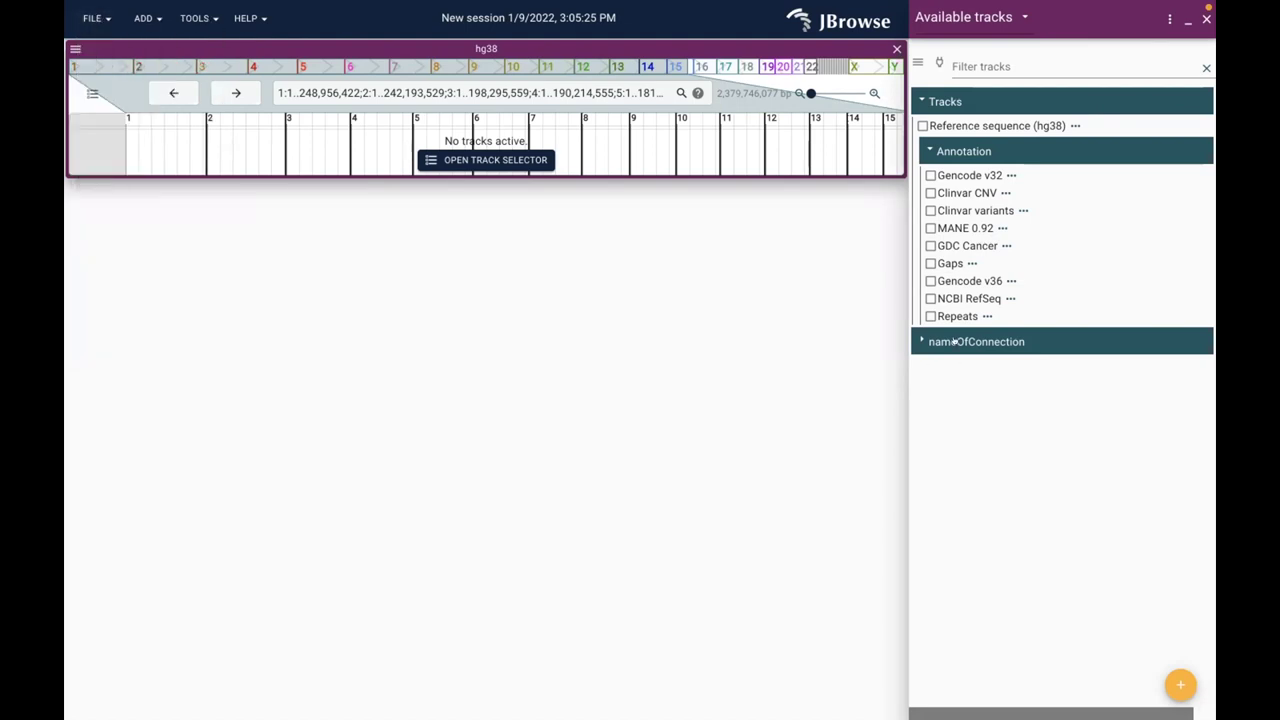
pyautogui.click(919, 338)
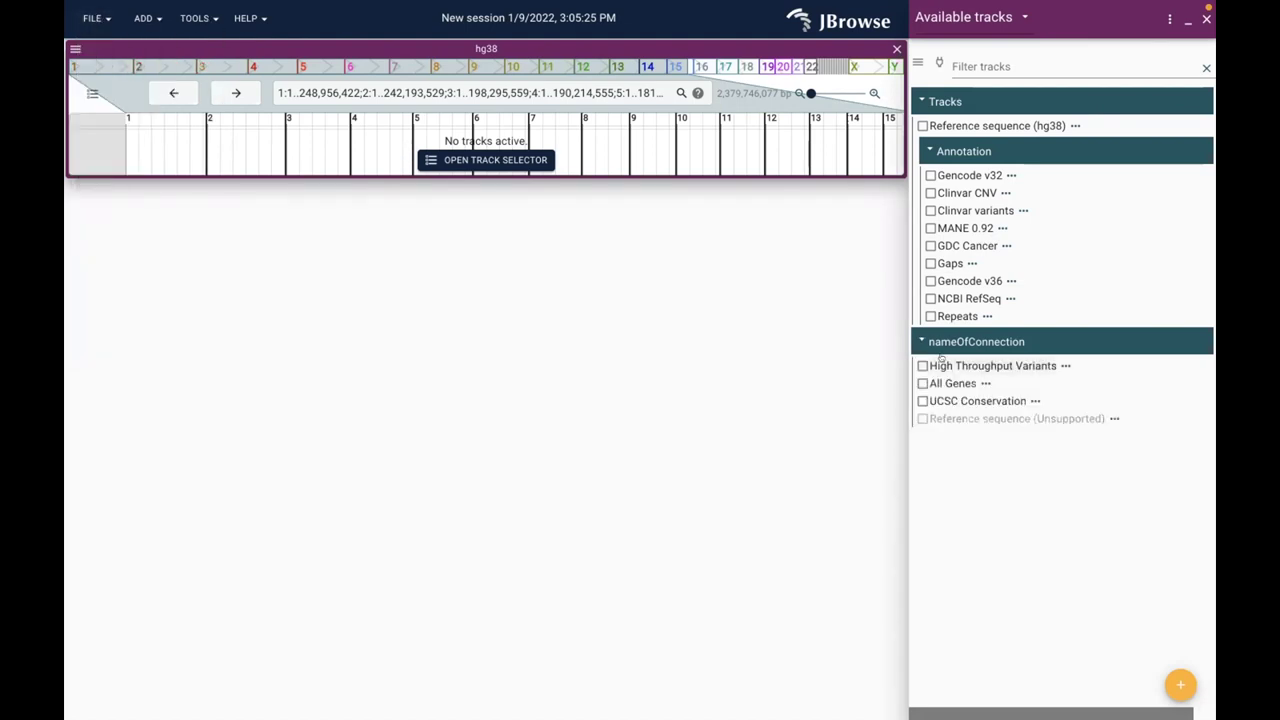
# Turn on the High Throughput Variants, All Genes and UCSC Conservation tracks from the connection
pyautogui.click(921, 366)
pyautogui.click(921, 383)
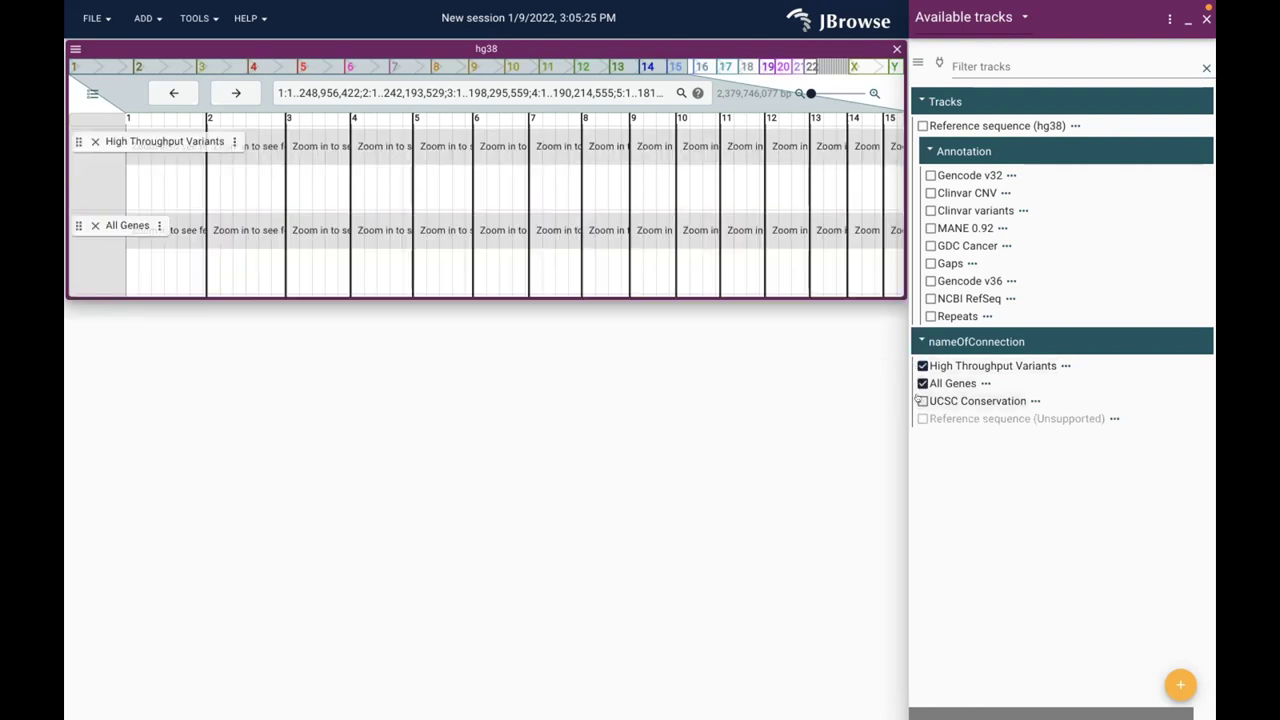
pyautogui.click(921, 401)
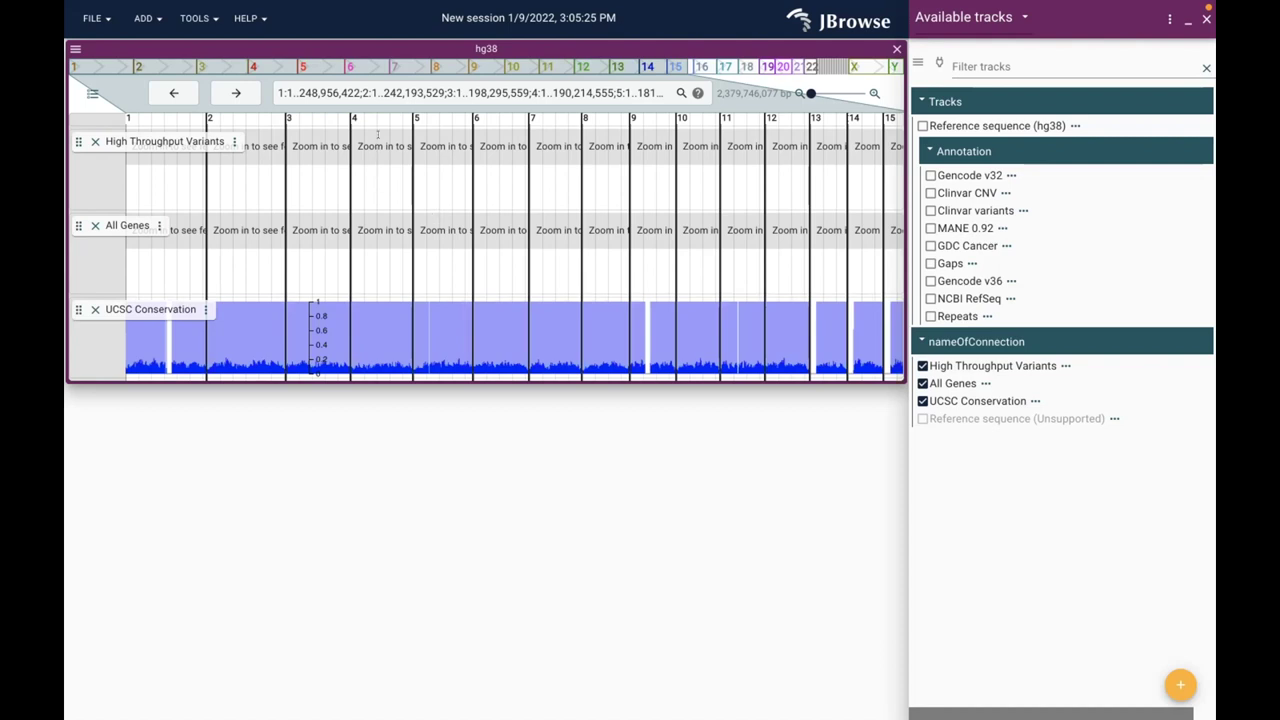
# Zoom the hg38 view in to about 89.73–89.90 Mb on chromosome 4 to show the connection's gene features
pyautogui.moveTo(378, 118); pyautogui.dragTo(385, 118)
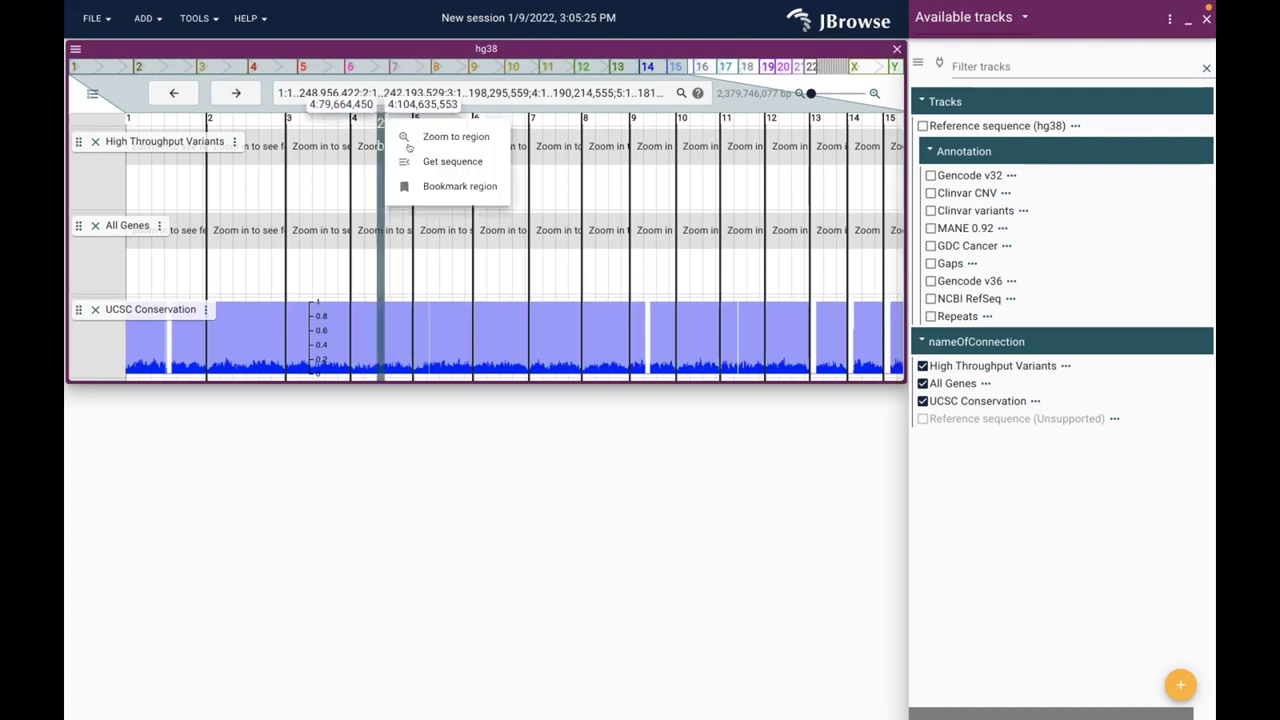
pyautogui.click(421, 136)
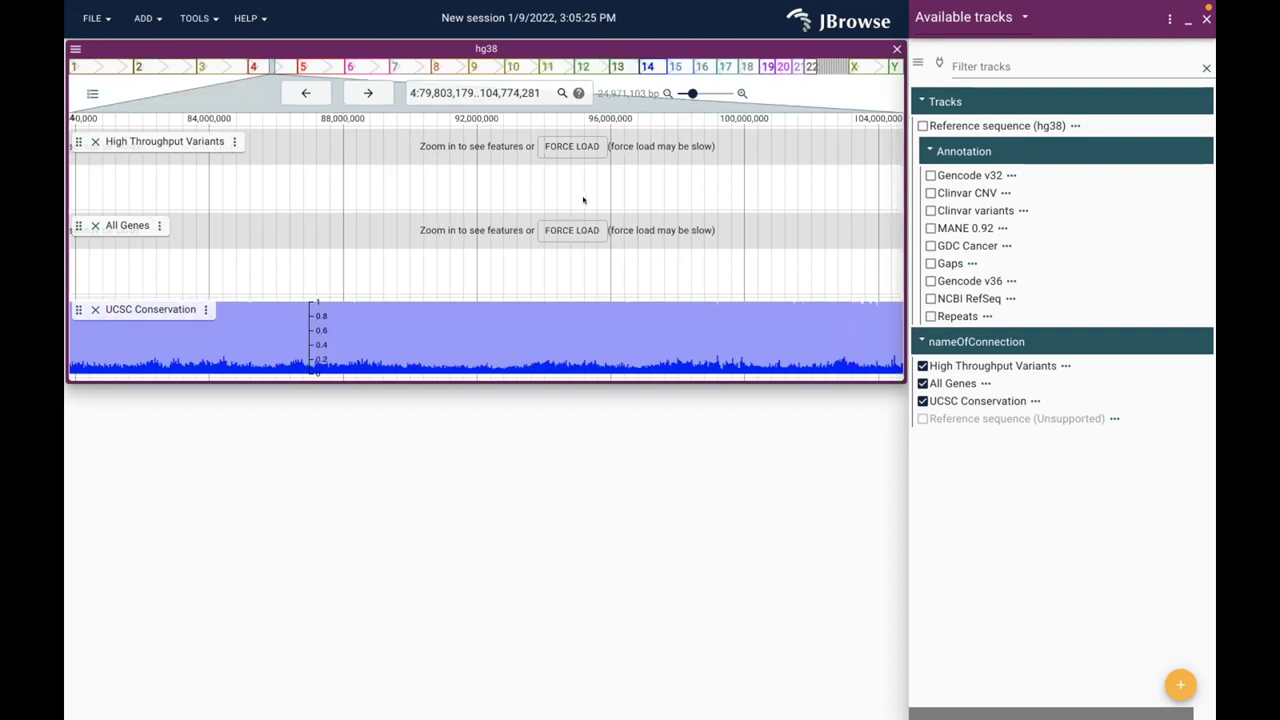
pyautogui.moveTo(377, 120); pyautogui.dragTo(441, 120)
pyautogui.click(497, 138)
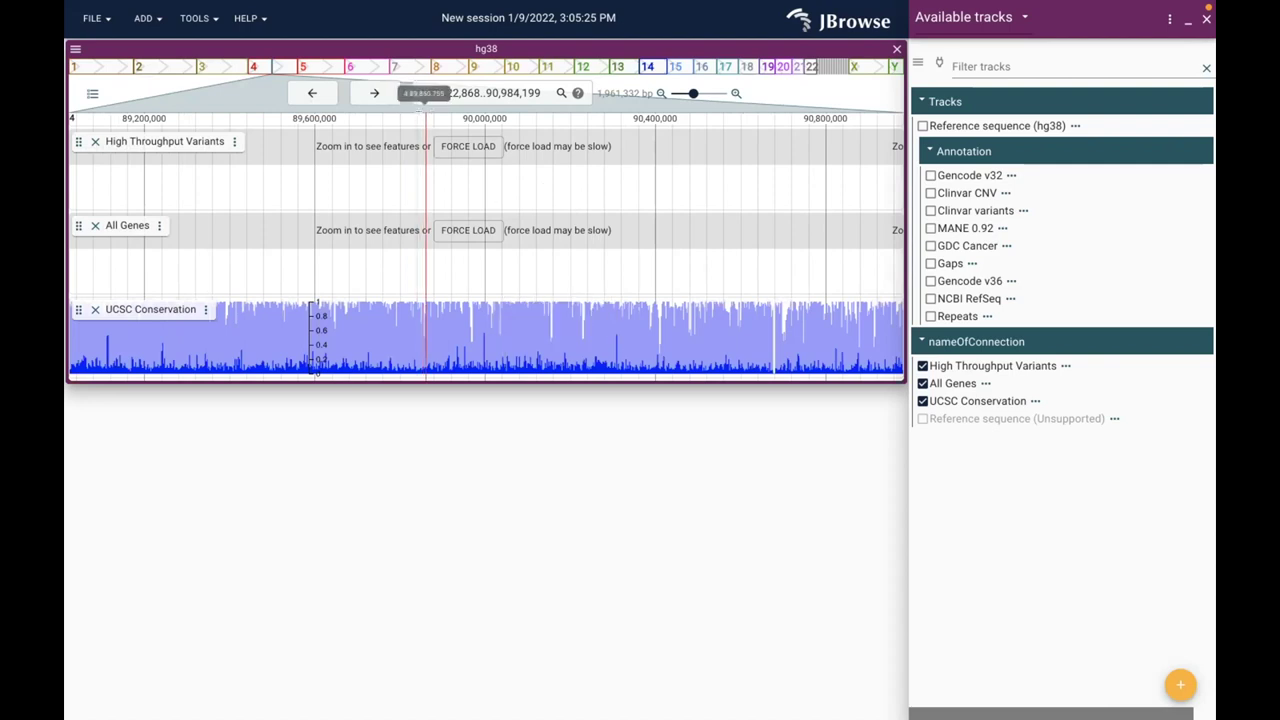
pyautogui.moveTo(370, 120); pyautogui.dragTo(443, 120)
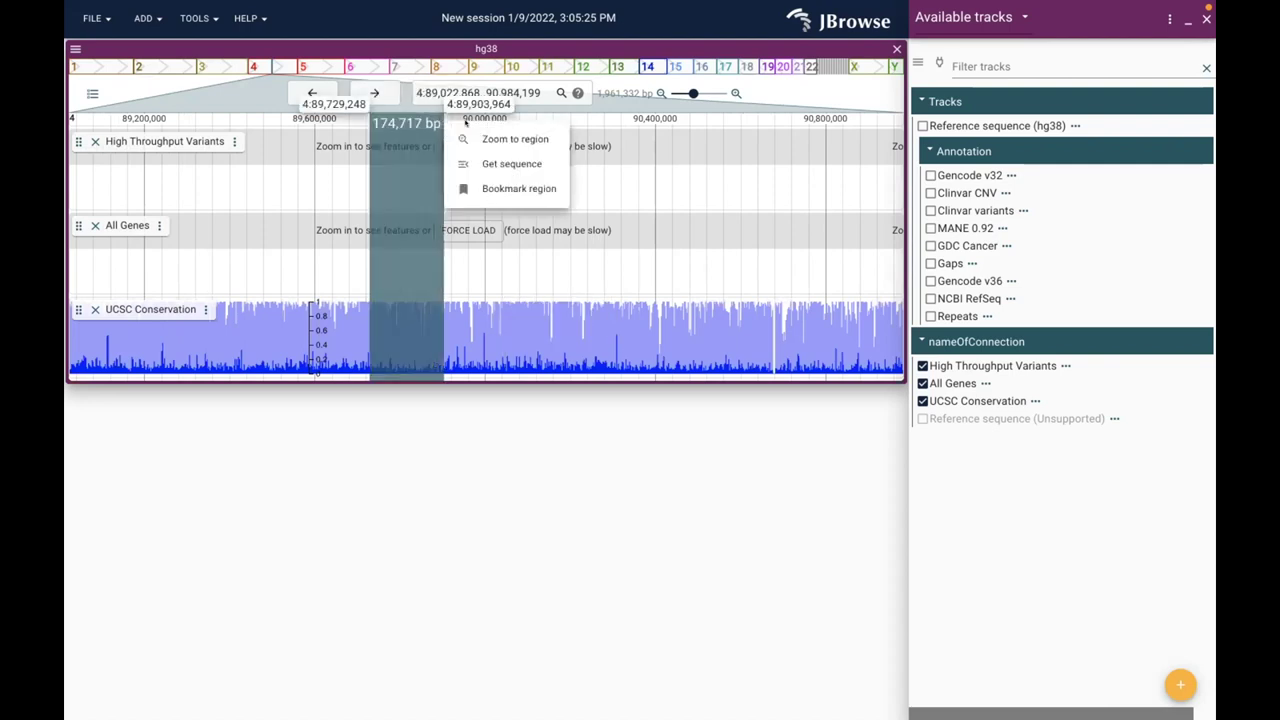
pyautogui.click(486, 138)
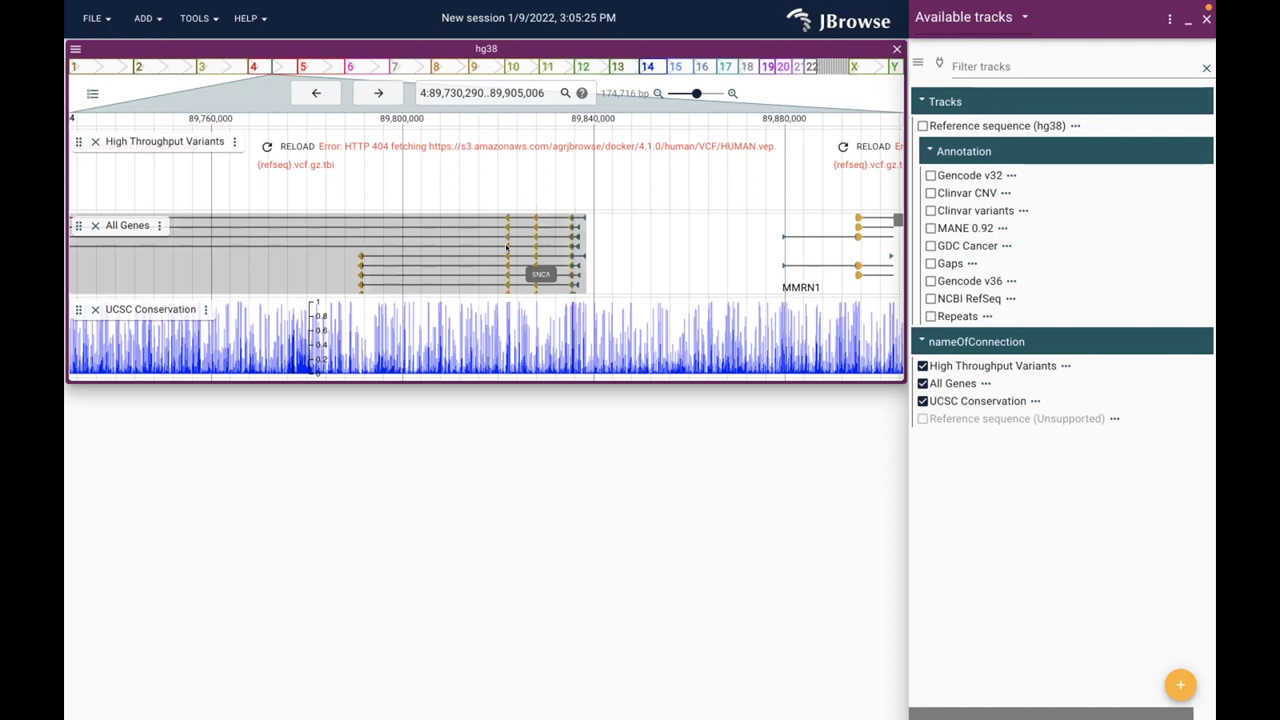
pyautogui.hscroll(-2, 246, 146)
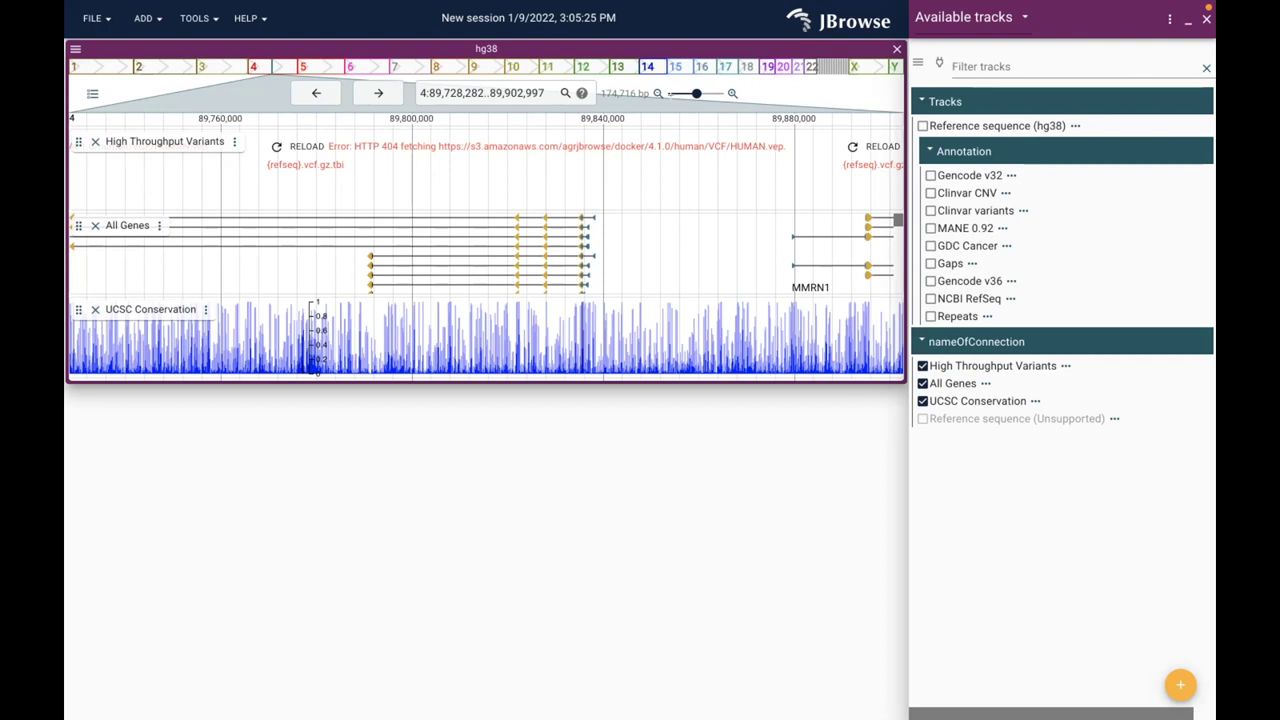
# Return to the start screen, open the session New Session 1/9/2022, 1:59:20 PM, and close its feature details
pyautogui.click(92, 18)
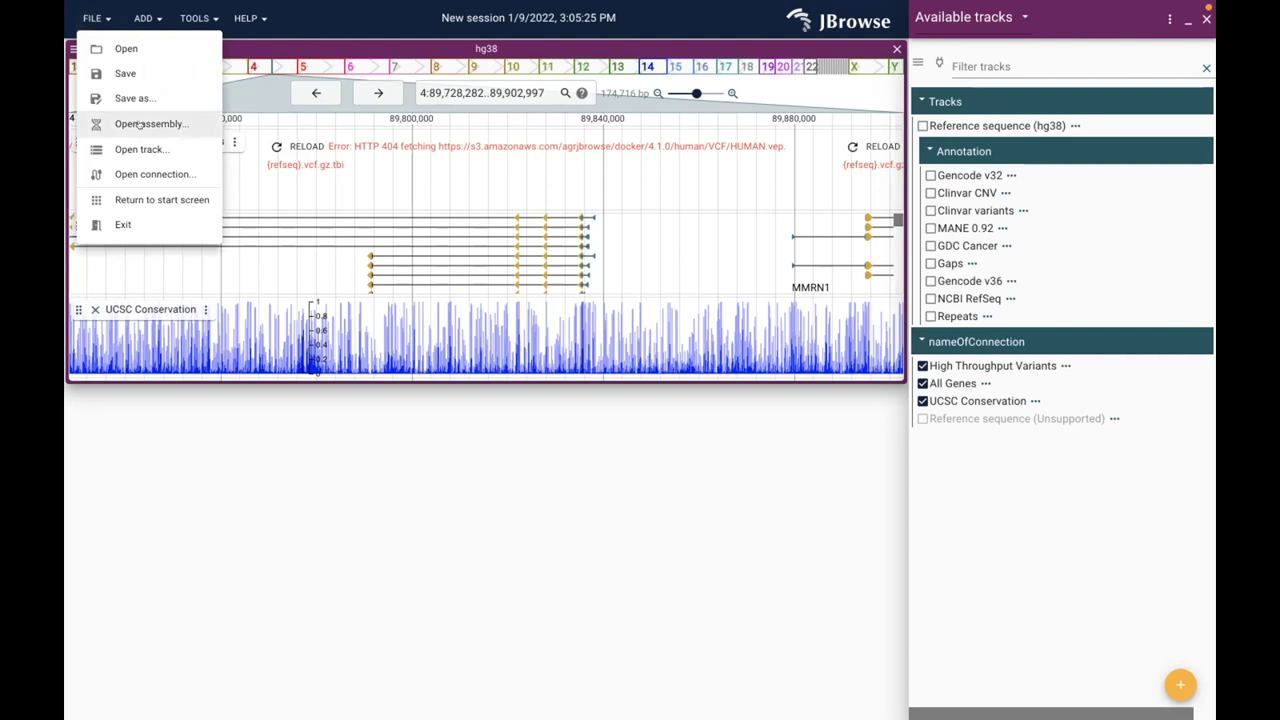
pyautogui.click(125, 199)
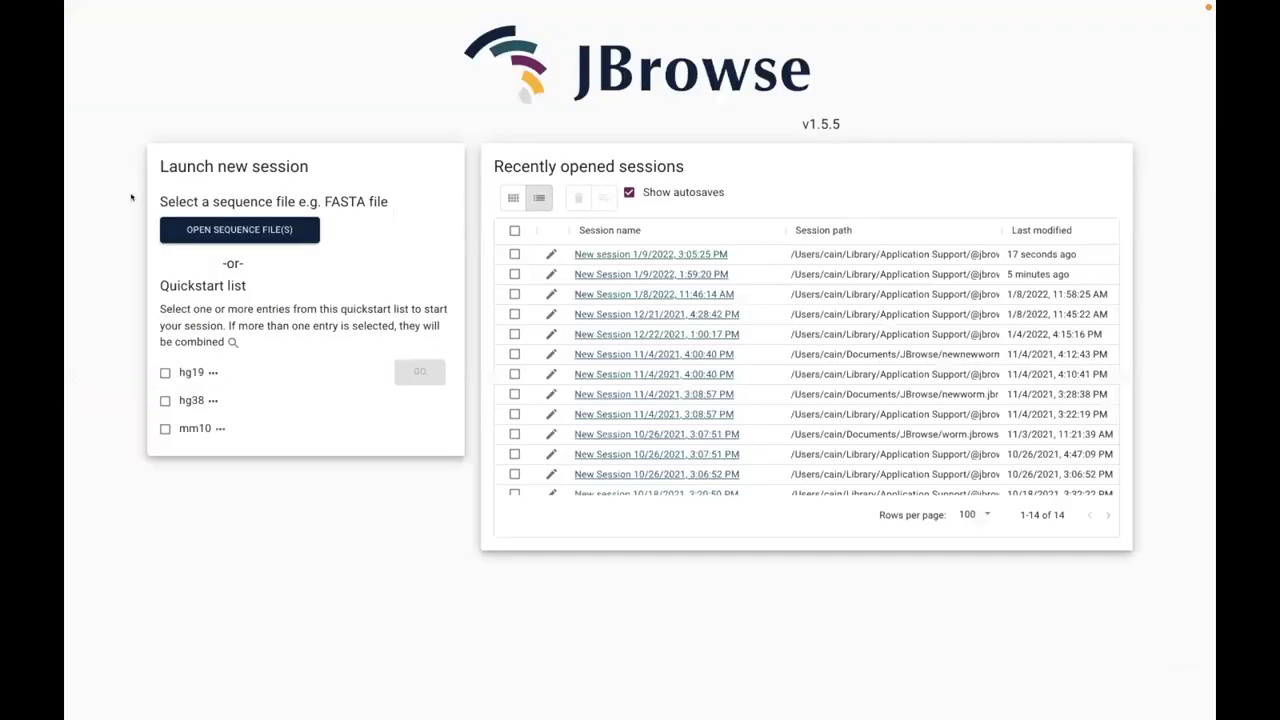
pyautogui.click(609, 276)
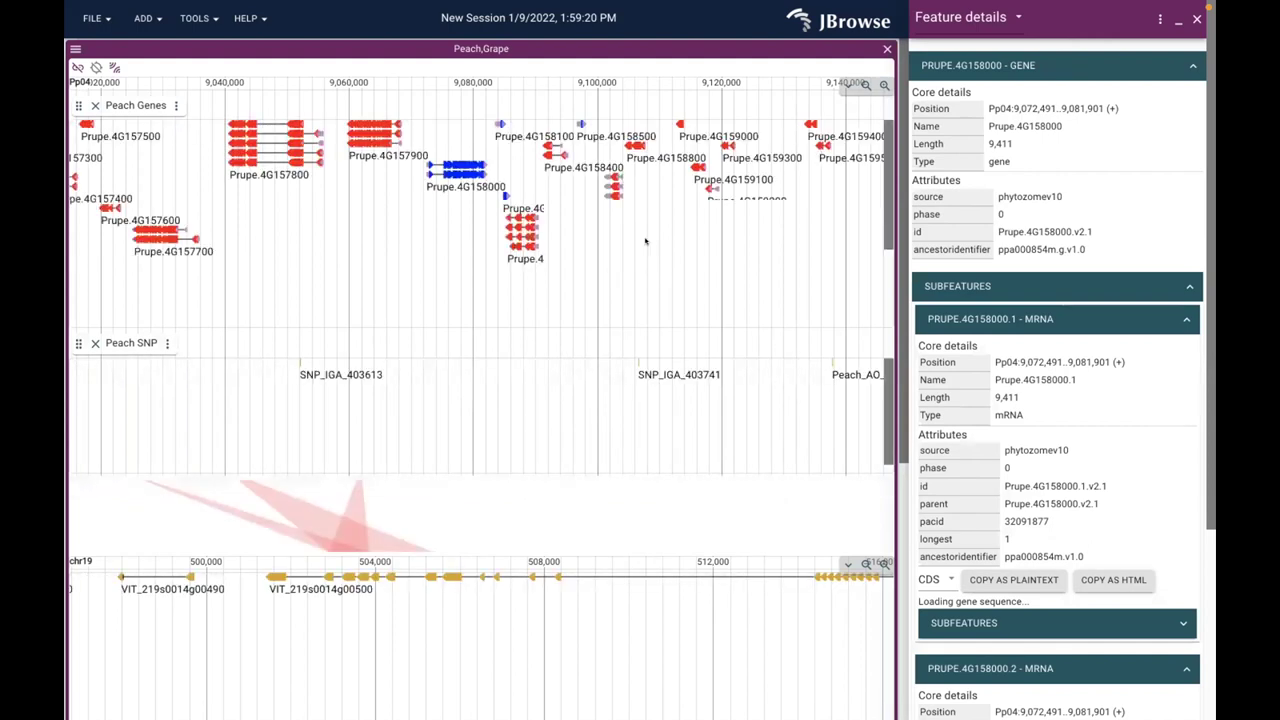
pyautogui.click(1196, 19)
# Start a new JBrowse 1 Data connection and add Peach as its assembly name
pyautogui.click(92, 18)
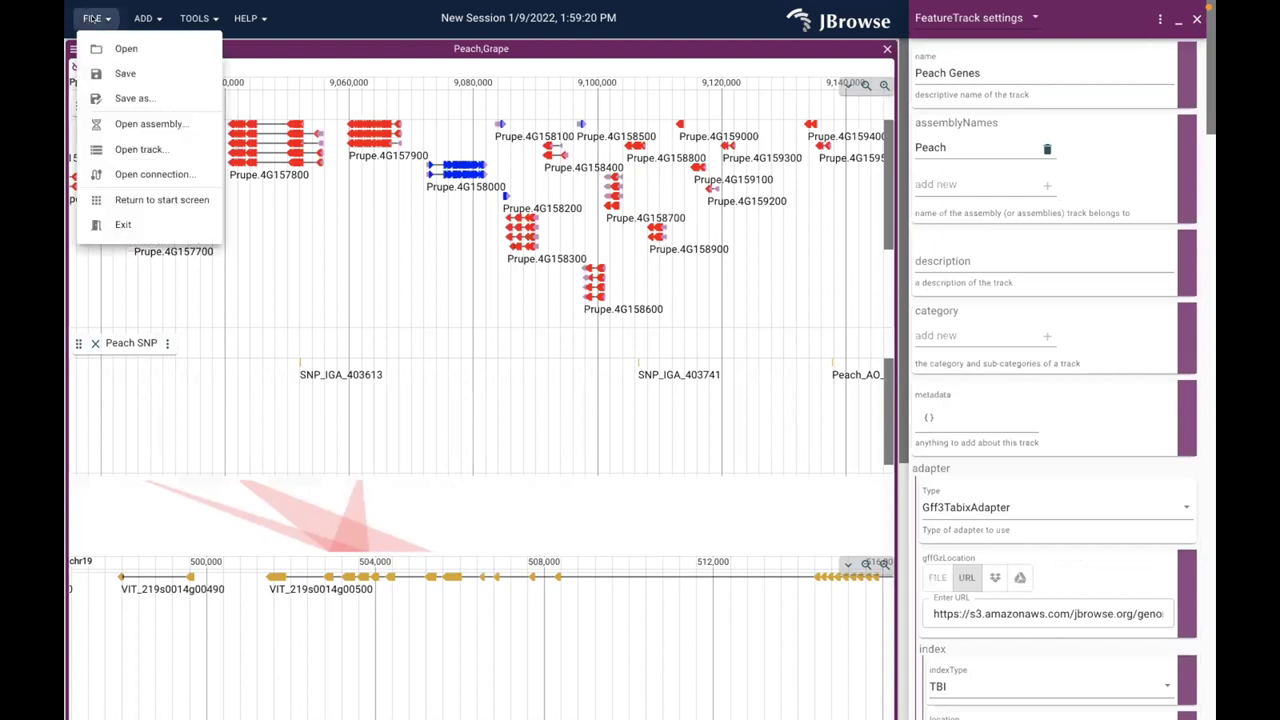
pyautogui.click(123, 174)
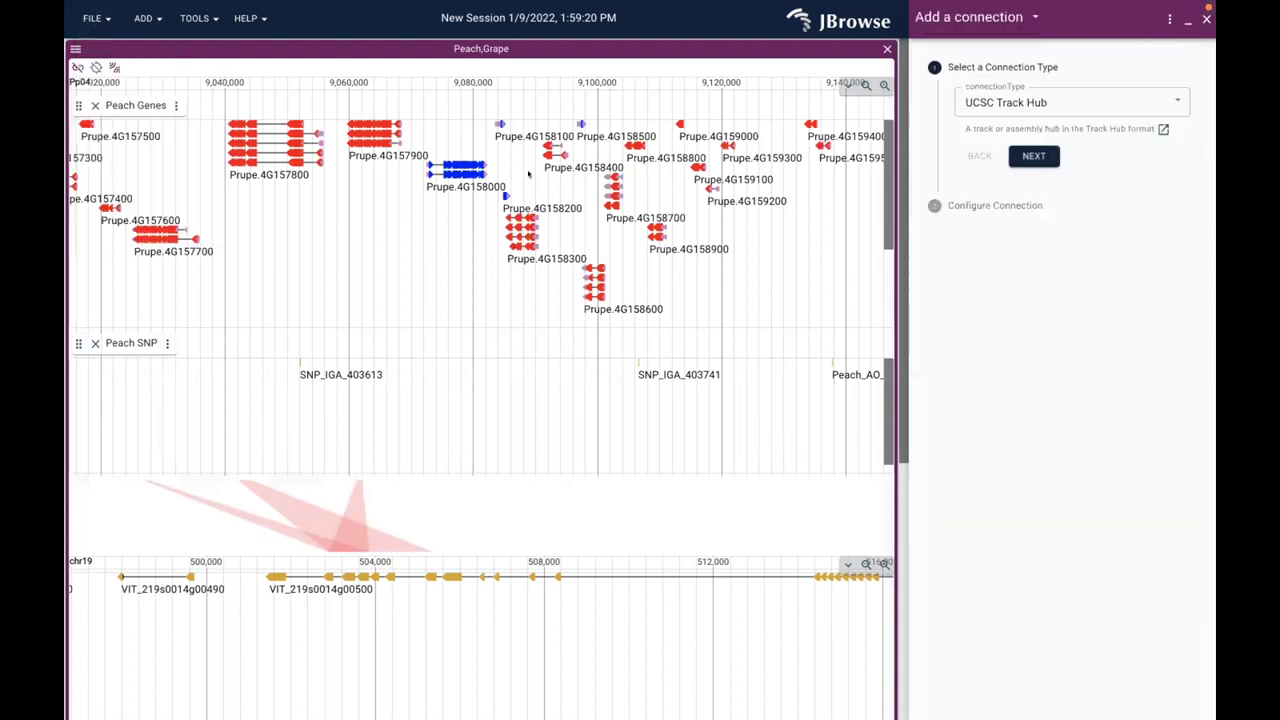
pyautogui.click(1093, 108)
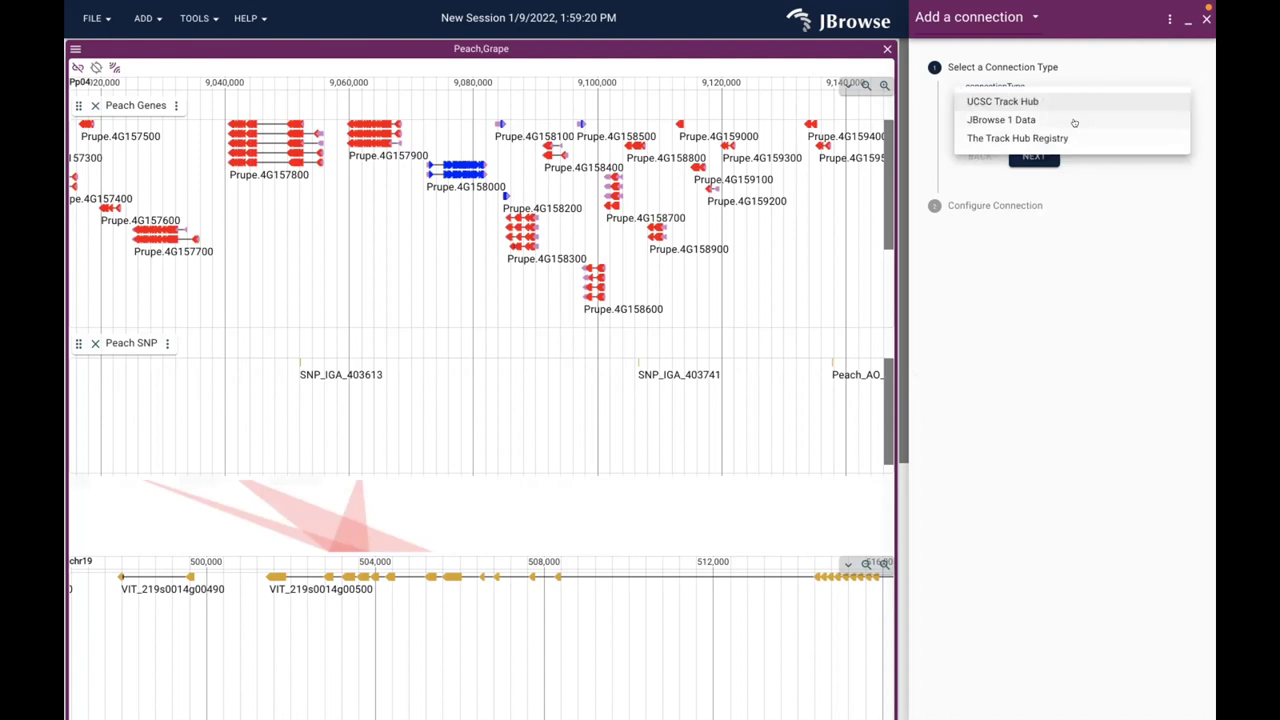
pyautogui.click(1075, 121)
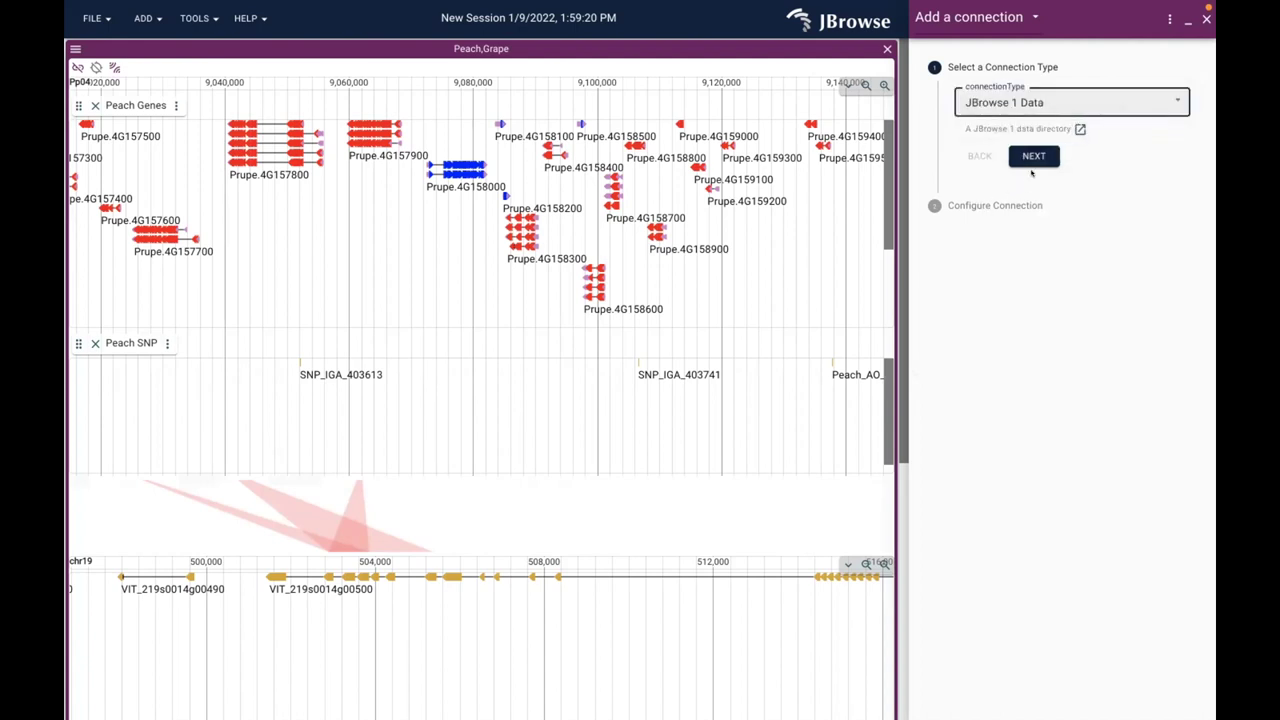
pyautogui.click(1033, 160)
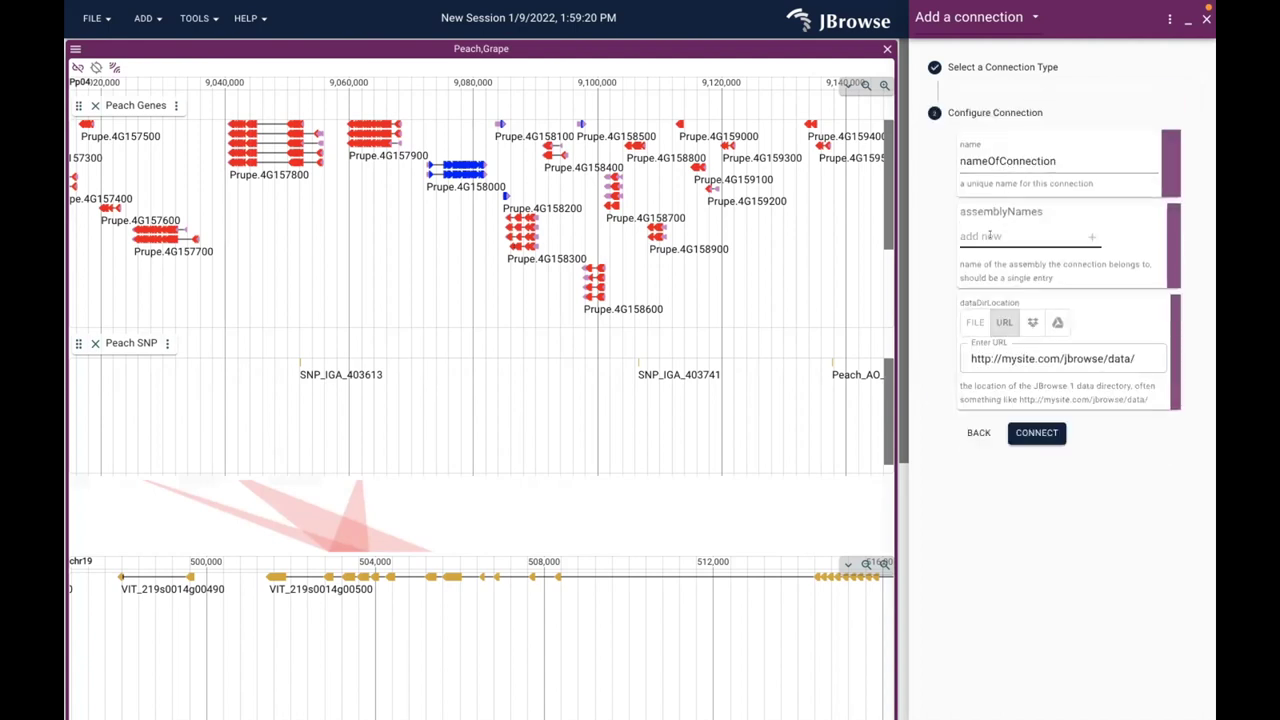
pyautogui.write('Peach')
pyautogui.click(1088, 238)
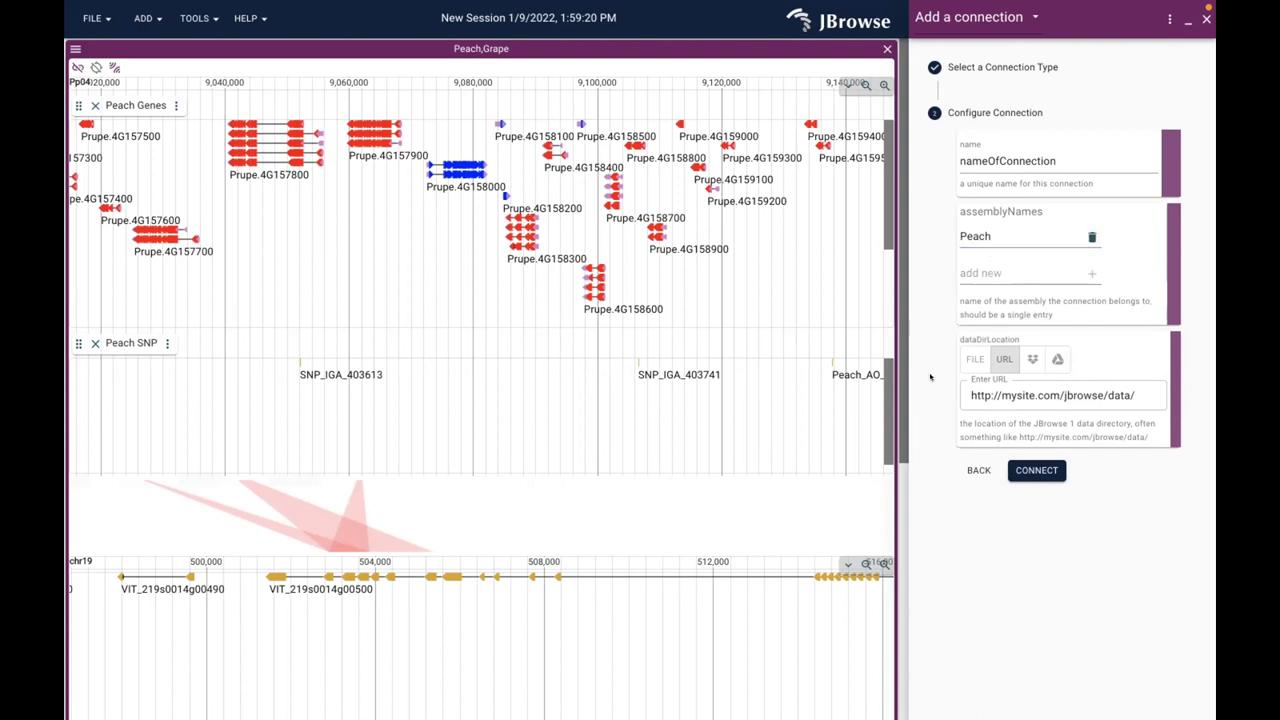
pyautogui.press('super+Tab')
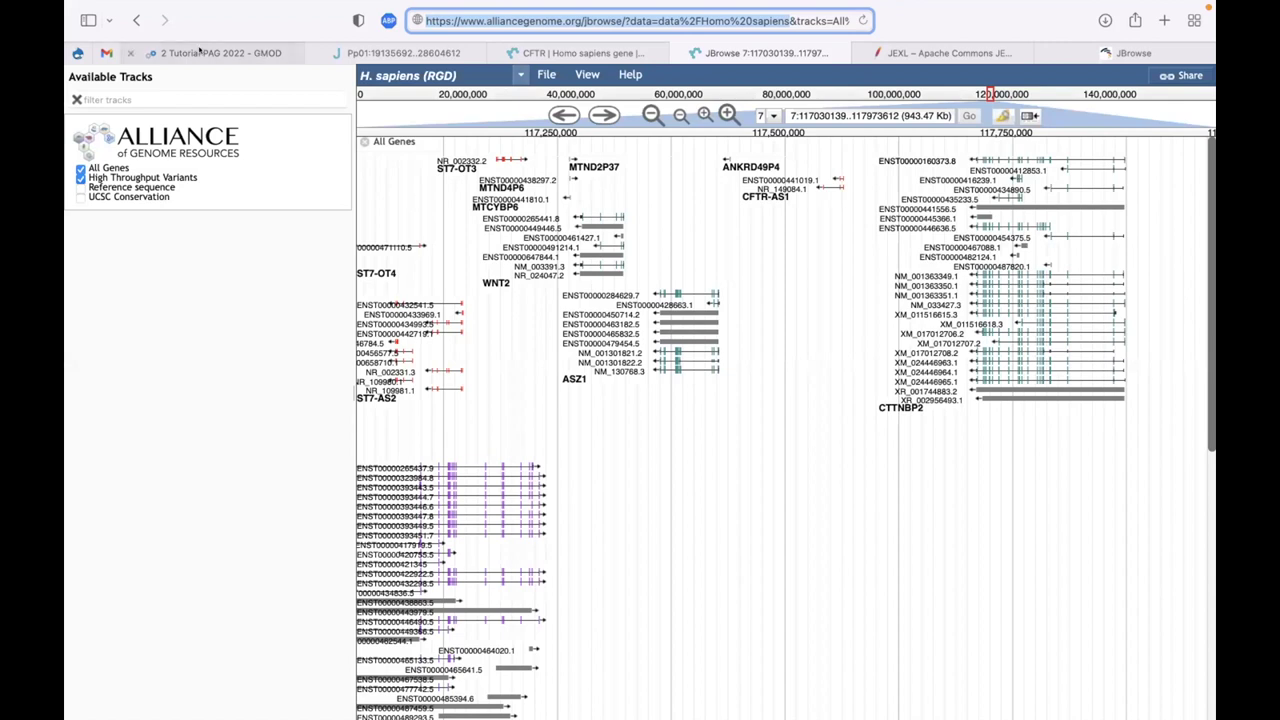
pyautogui.click(260, 53)
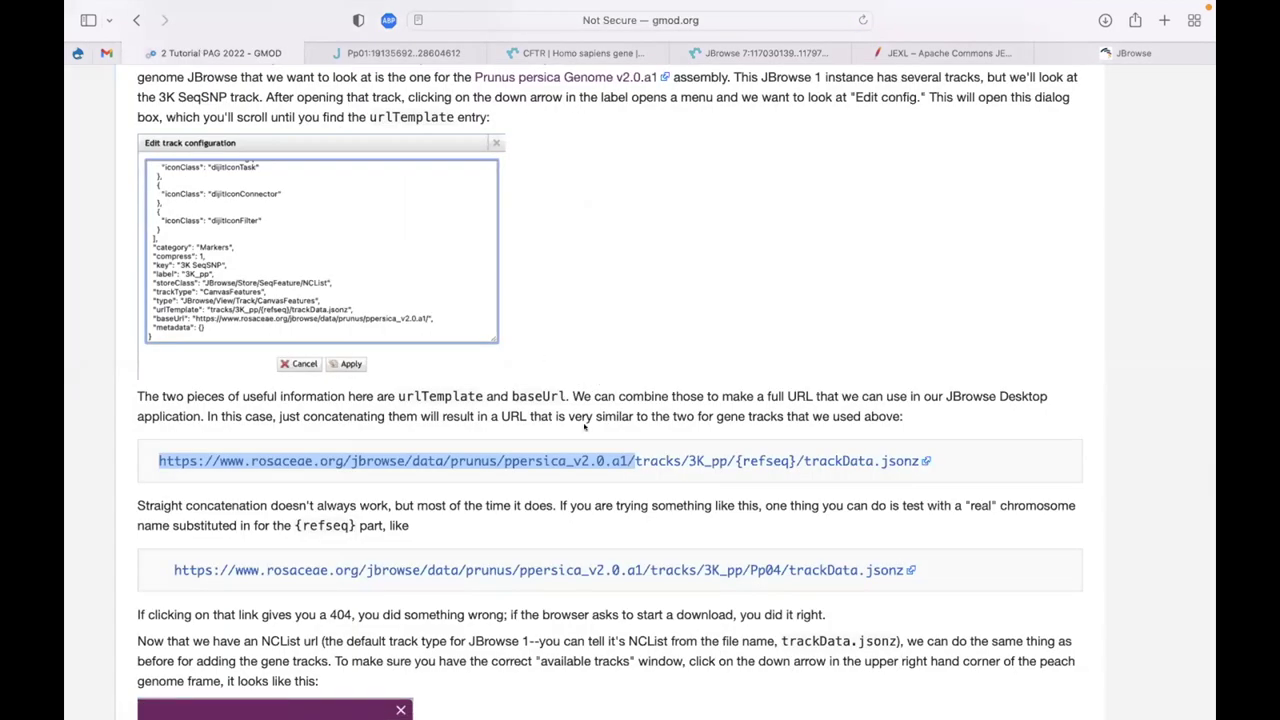
pyautogui.press('super+Tab')
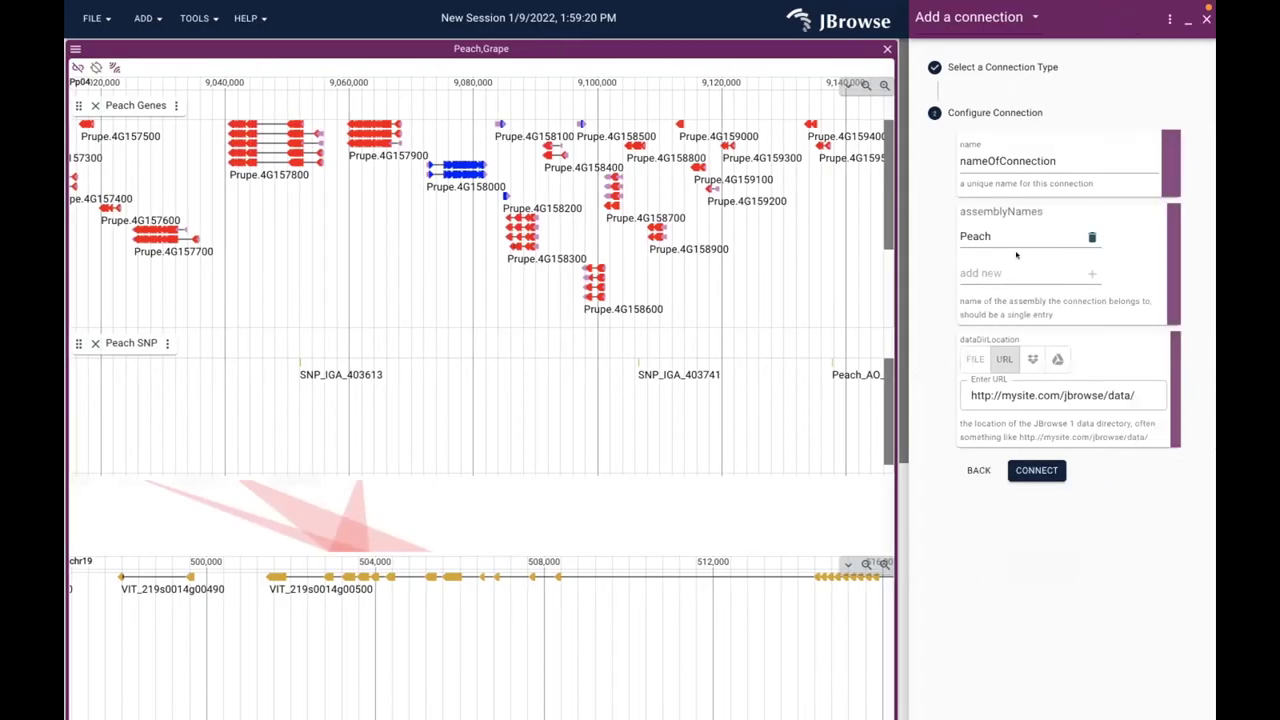
pyautogui.tripleClick(1016, 394)
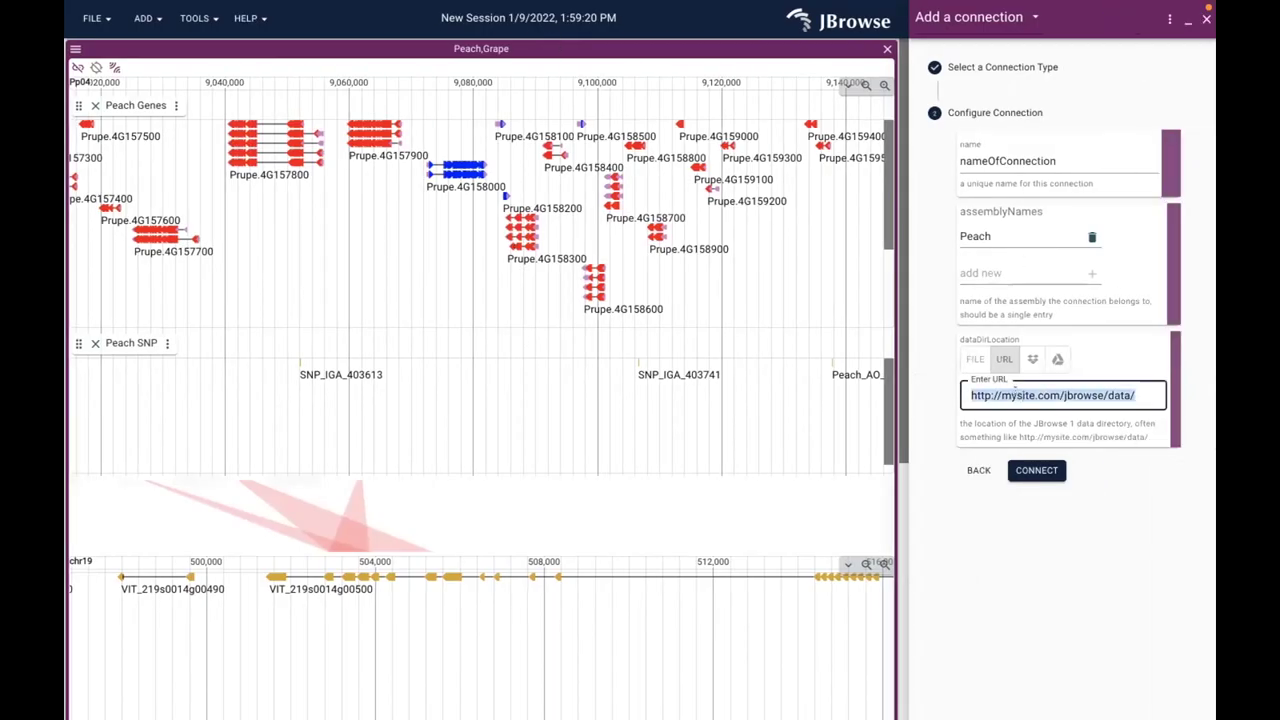
pyautogui.press('super+v')
pyautogui.click(1040, 470)
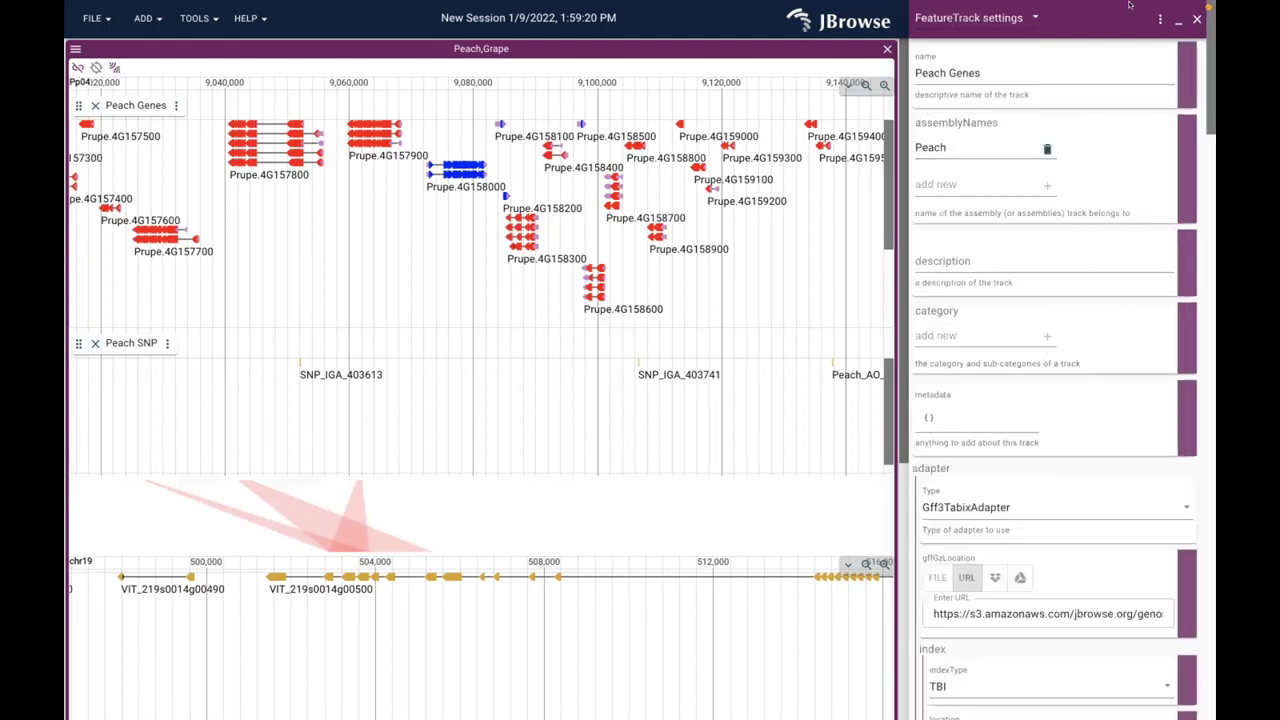
# Close the Peach Genes settings and review the adapter and text search settings of the connection's Alternative transcripts track
pyautogui.click(1195, 18)
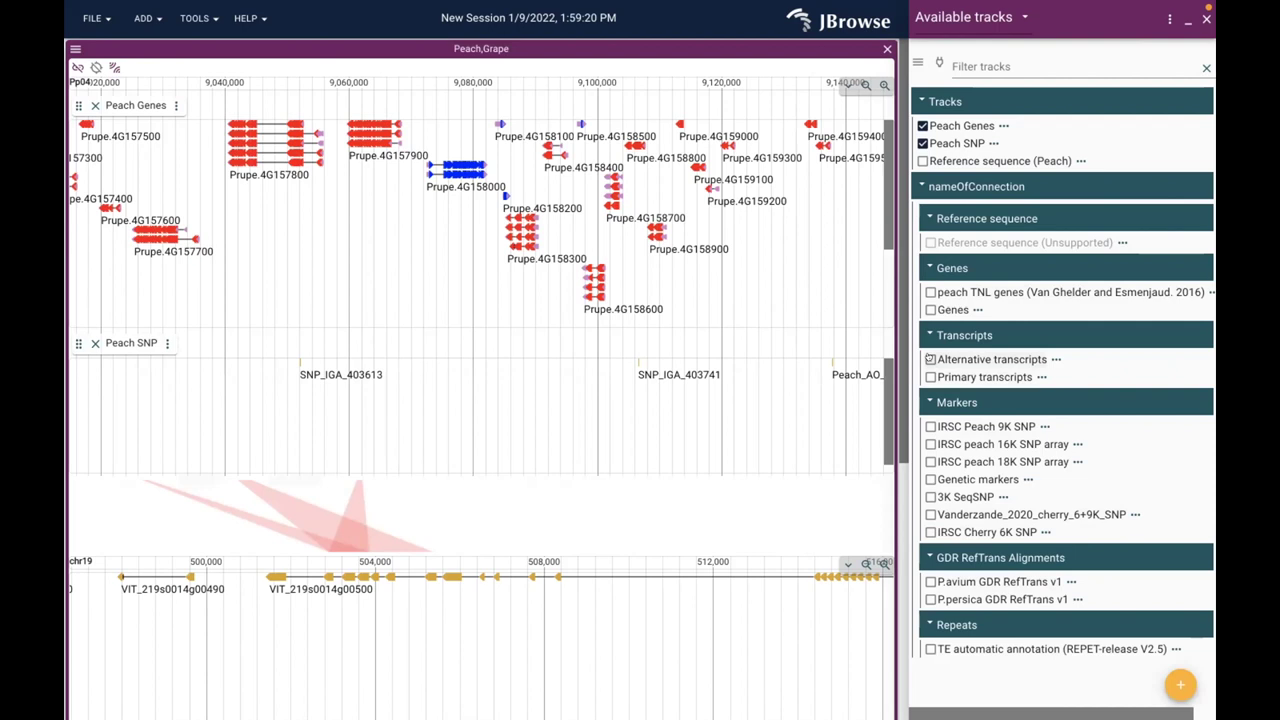
pyautogui.click(1049, 358)
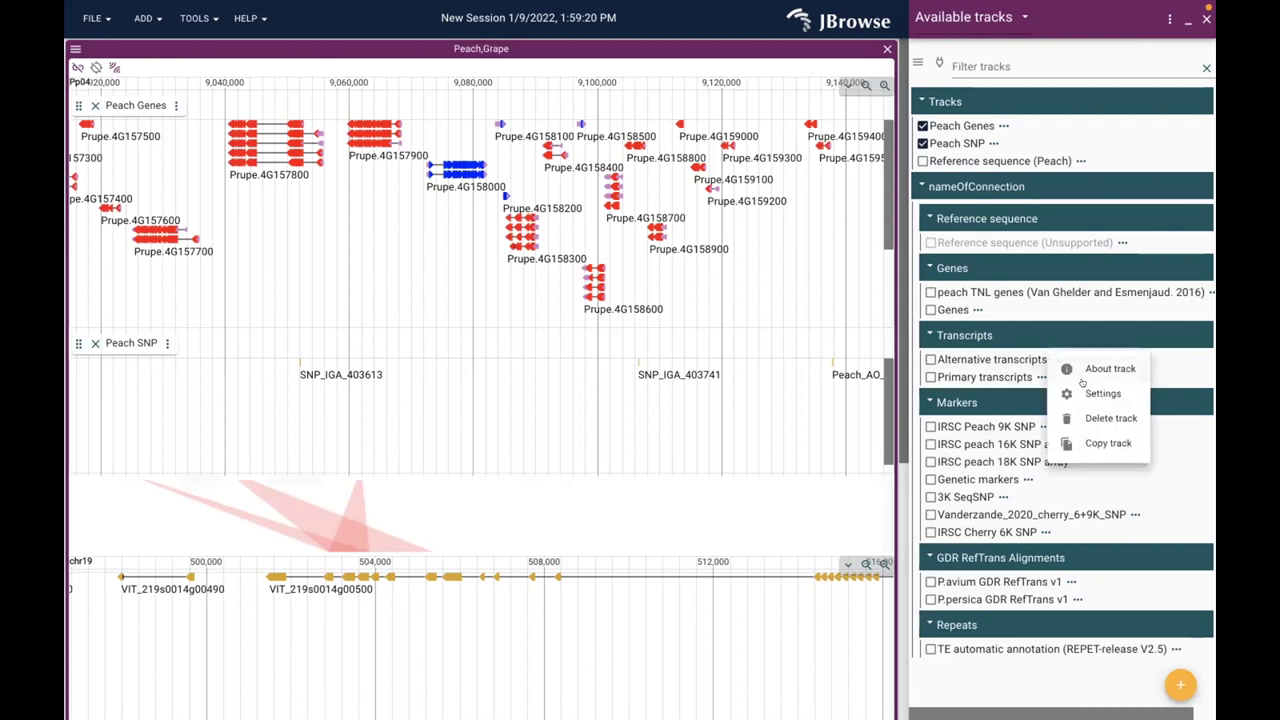
pyautogui.click(1082, 389)
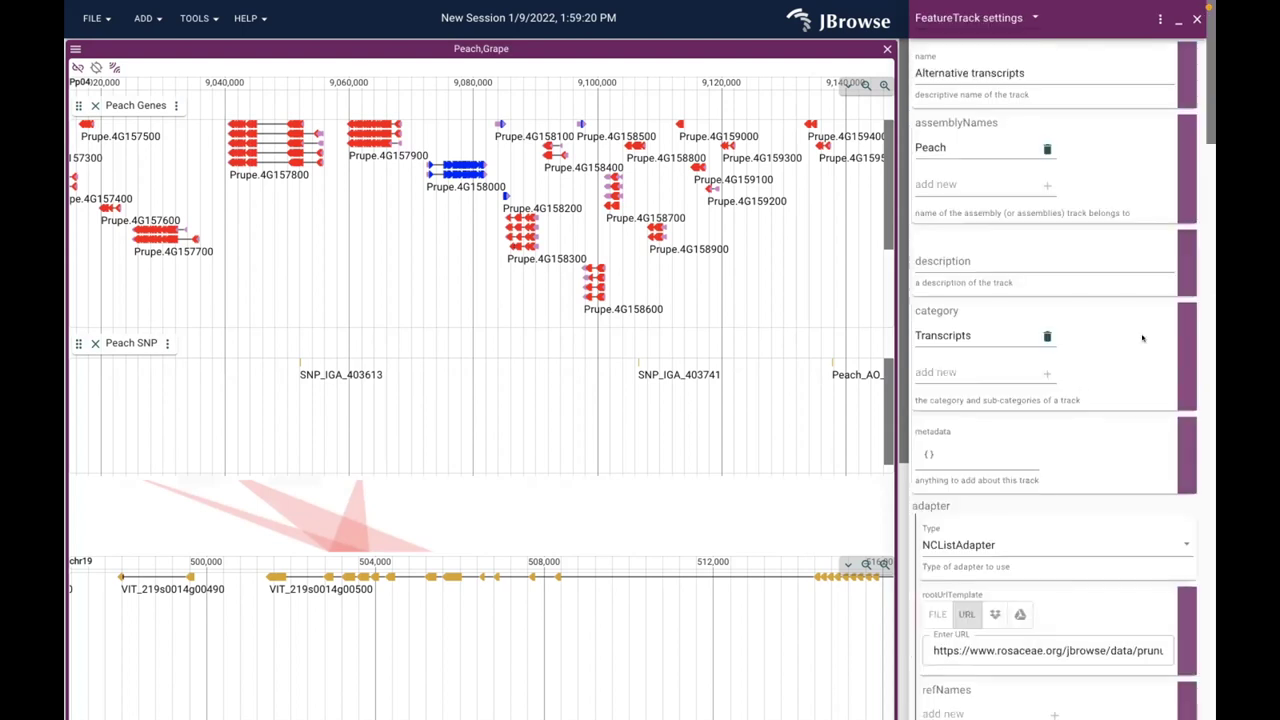
pyautogui.scroll(-4, 1142, 338)
pyautogui.scroll(-6, 1142, 338)
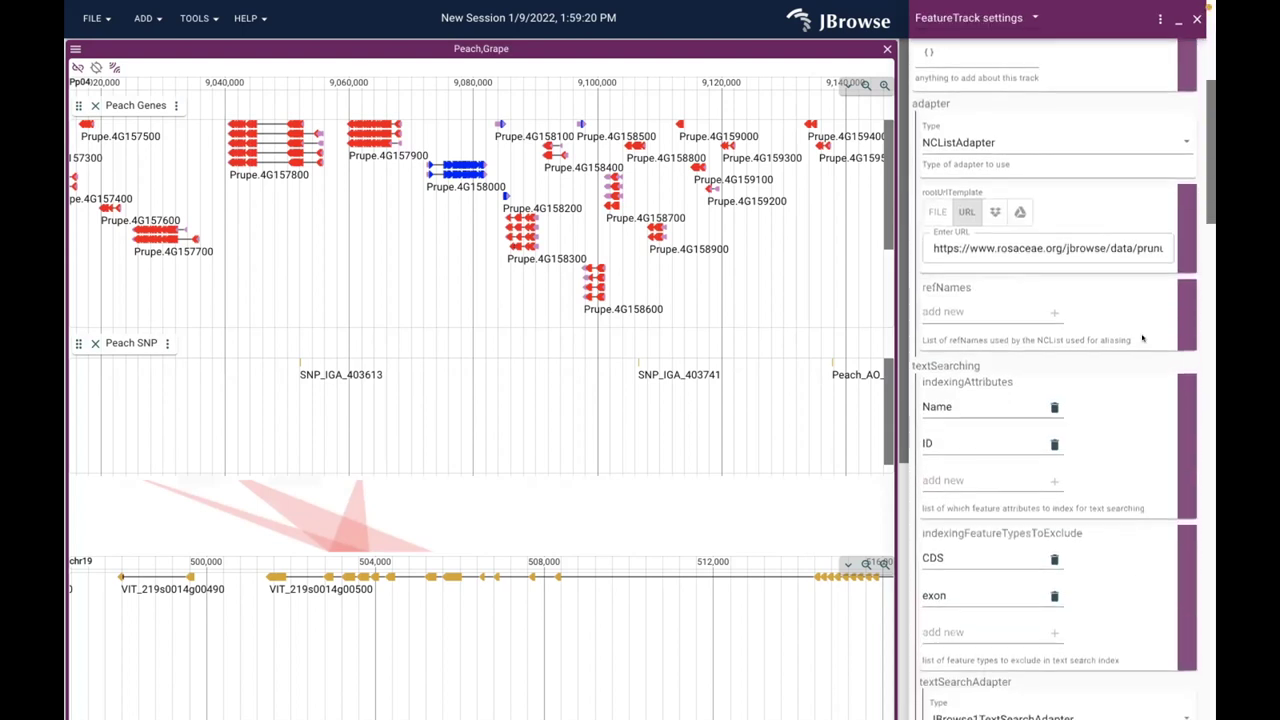
pyautogui.scroll(-1, 1142, 338)
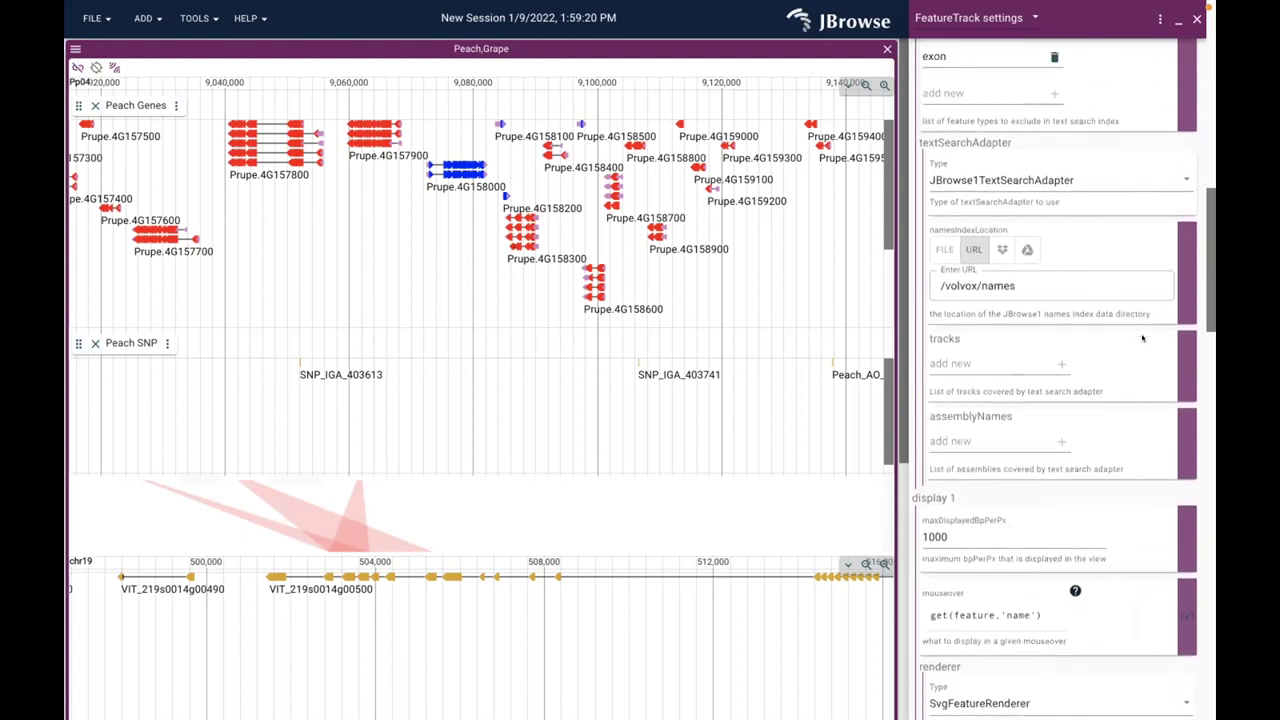
pyautogui.scroll(-1, 1142, 338)
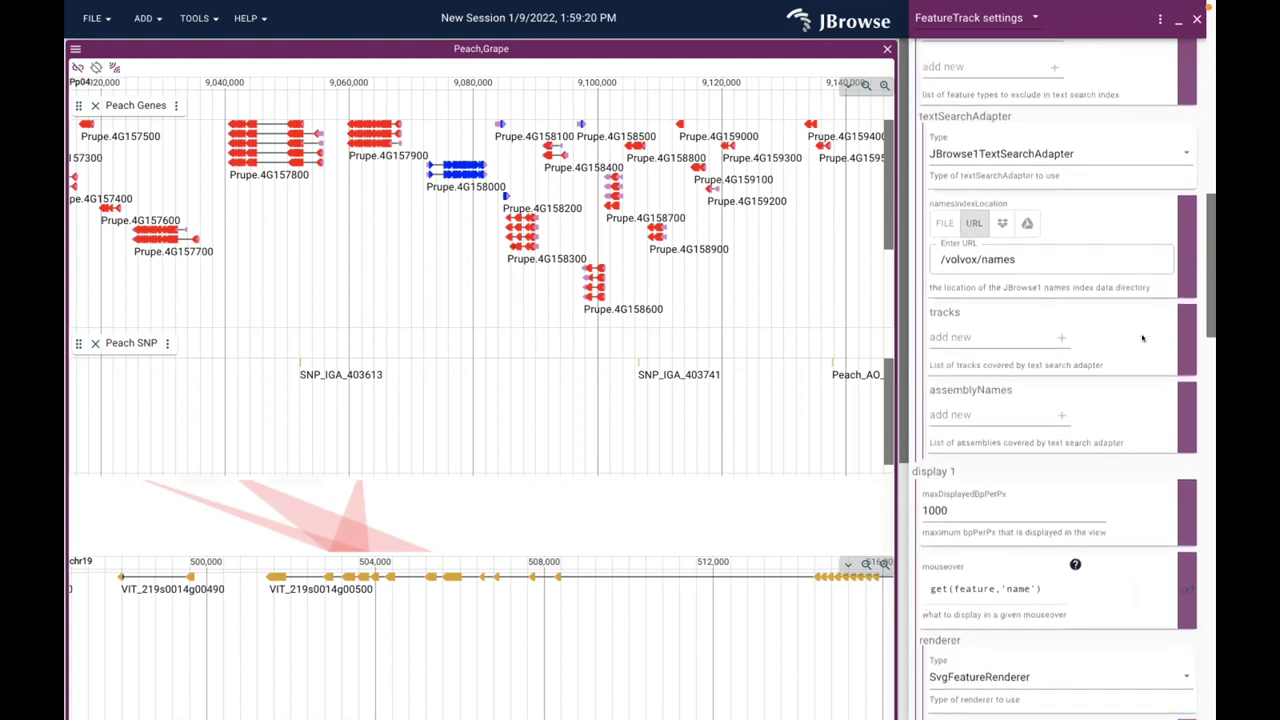
pyautogui.scroll(11, 1142, 338)
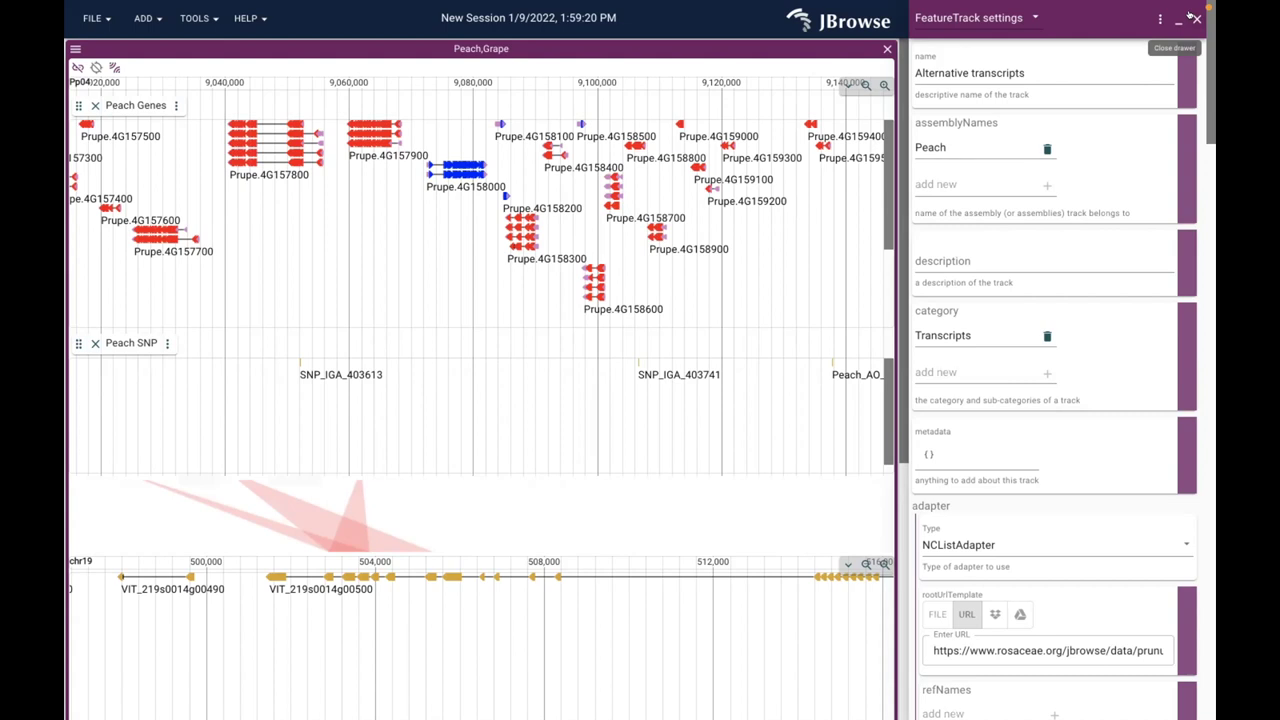
# Switch to the Zoom application
pyautogui.press('super+Tab')
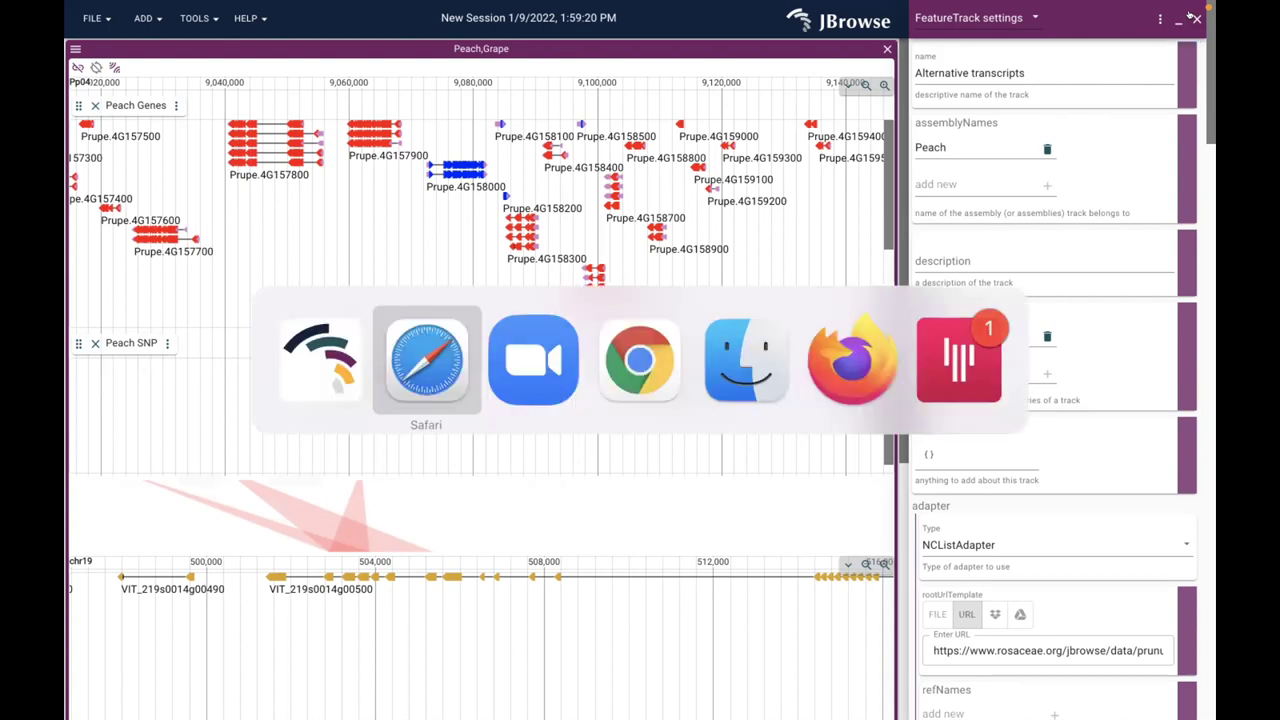
pyautogui.press('super+Tab')
pyautogui.press('super+Tab')
pyautogui.press('super+Tab')
pyautogui.press('super+Tab')
pyautogui.press('super+Tab')
pyautogui.press('super+Tab')
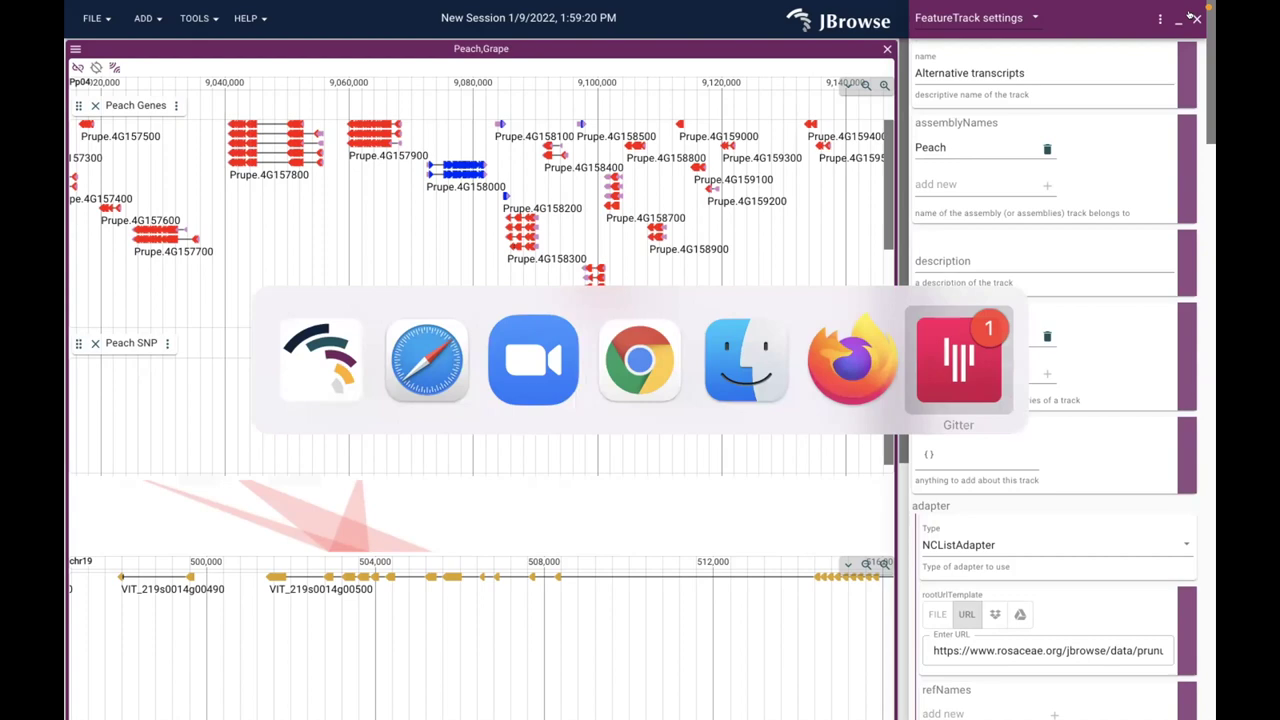
pyautogui.press('super+Tab')
pyautogui.press('super+Tab')
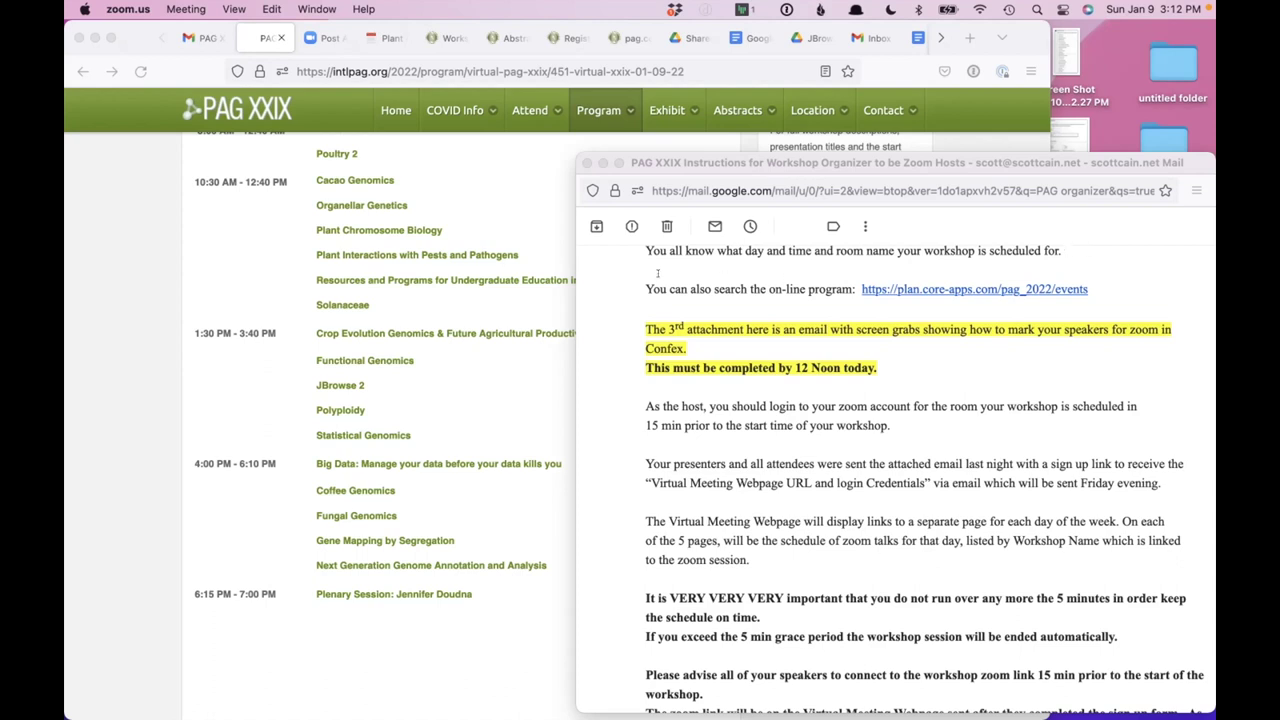
pyautogui.press('super+Tab')
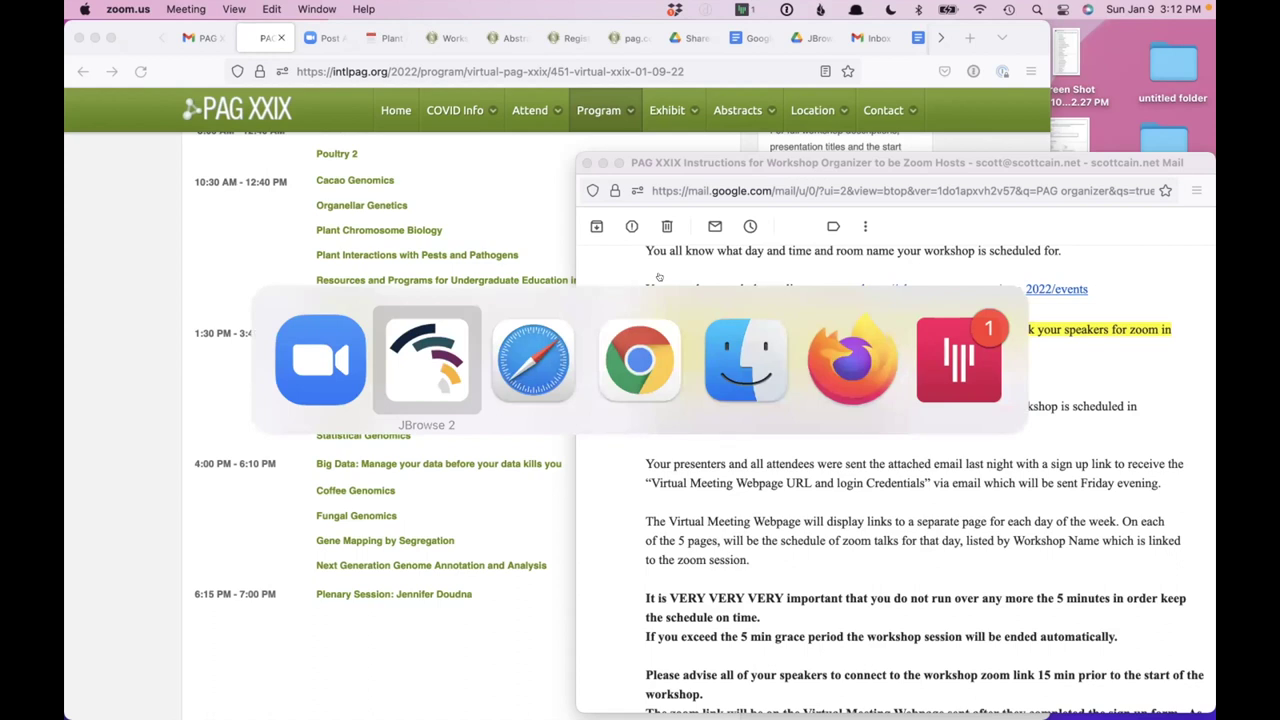
pyautogui.press('super+Tab')
pyautogui.press('super+Tab')
pyautogui.press('super+Tab')
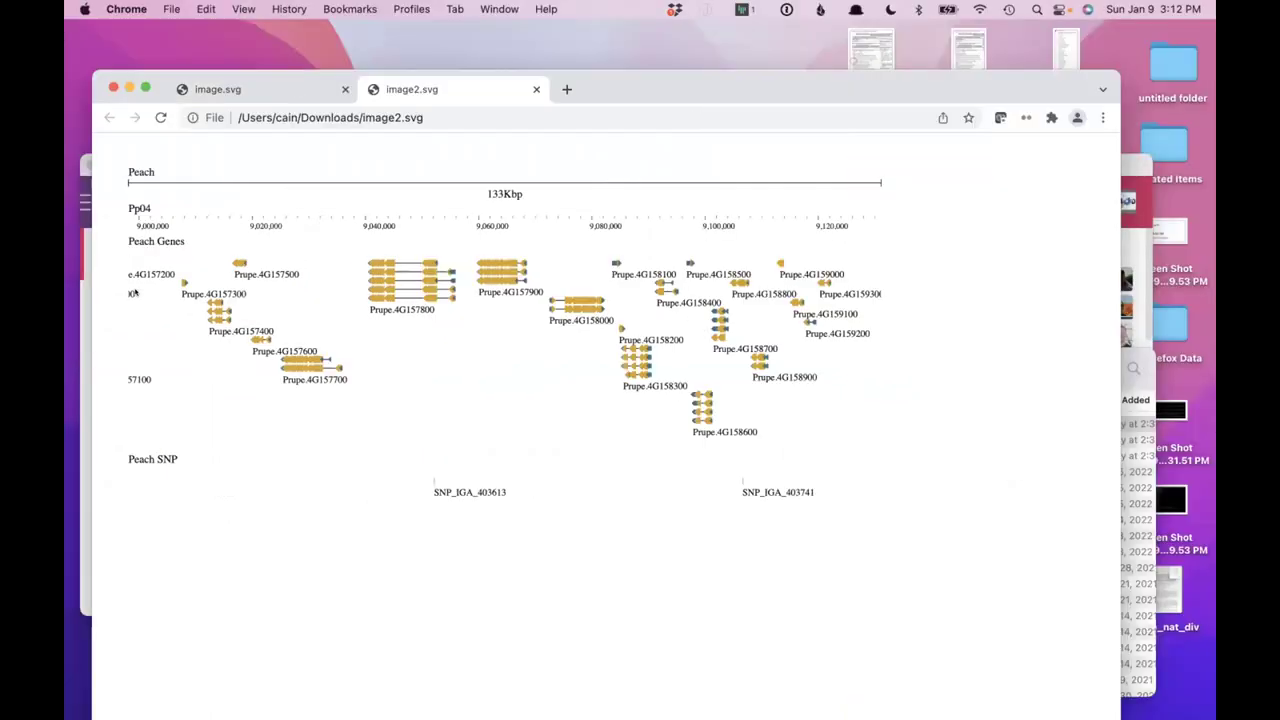
pyautogui.press('super+Tab')
pyautogui.press('super+Tab')
pyautogui.press('super+Tab')
pyautogui.press('super+Tab')
pyautogui.press('super+Tab')
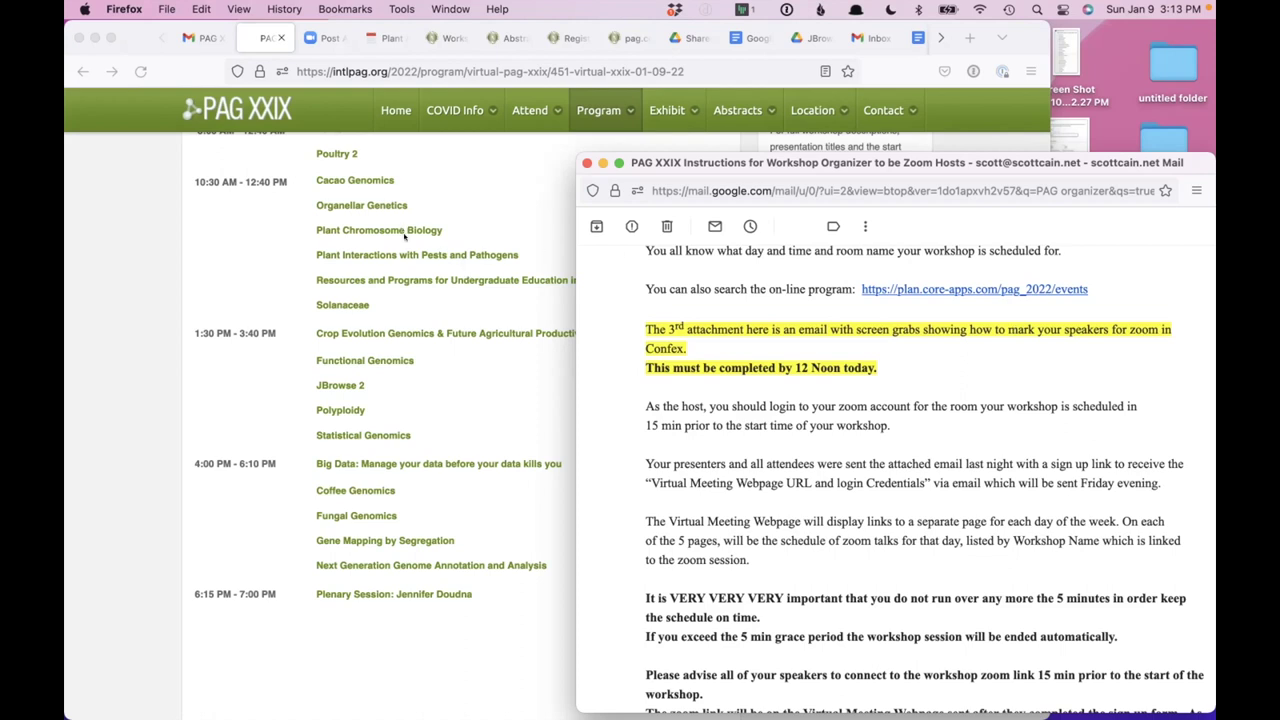
# Switch to Gitter and read the recent workshop feedback messages in the GMOD/jbrowse2 room
pyautogui.press('super+Tab')
pyautogui.press('super+Tab')
pyautogui.press('super+Tab')
pyautogui.press('super+Tab')
pyautogui.press('super+Tab')
pyautogui.press('super+Tab')
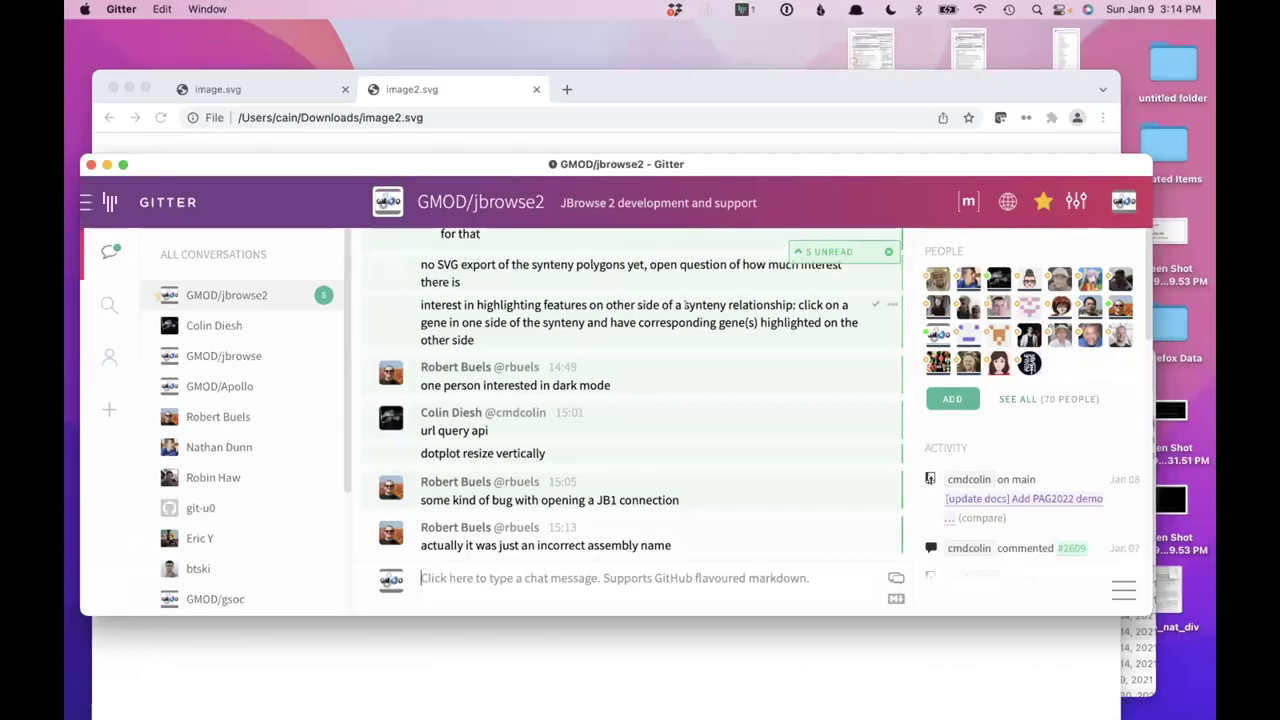
pyautogui.scroll(3, 632, 521)
pyautogui.scroll(3, 632, 521)
pyautogui.scroll(-3, 632, 521)
pyautogui.scroll(3, 632, 521)
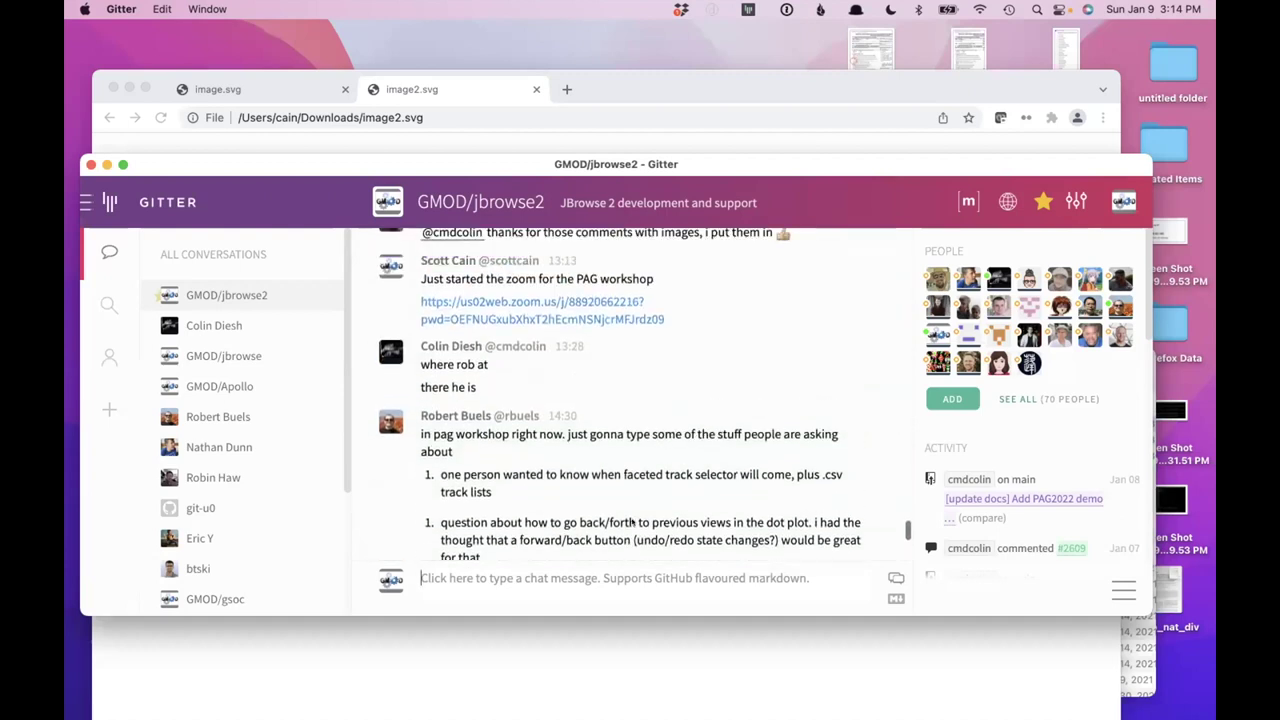
pyautogui.scroll(-5, 632, 521)
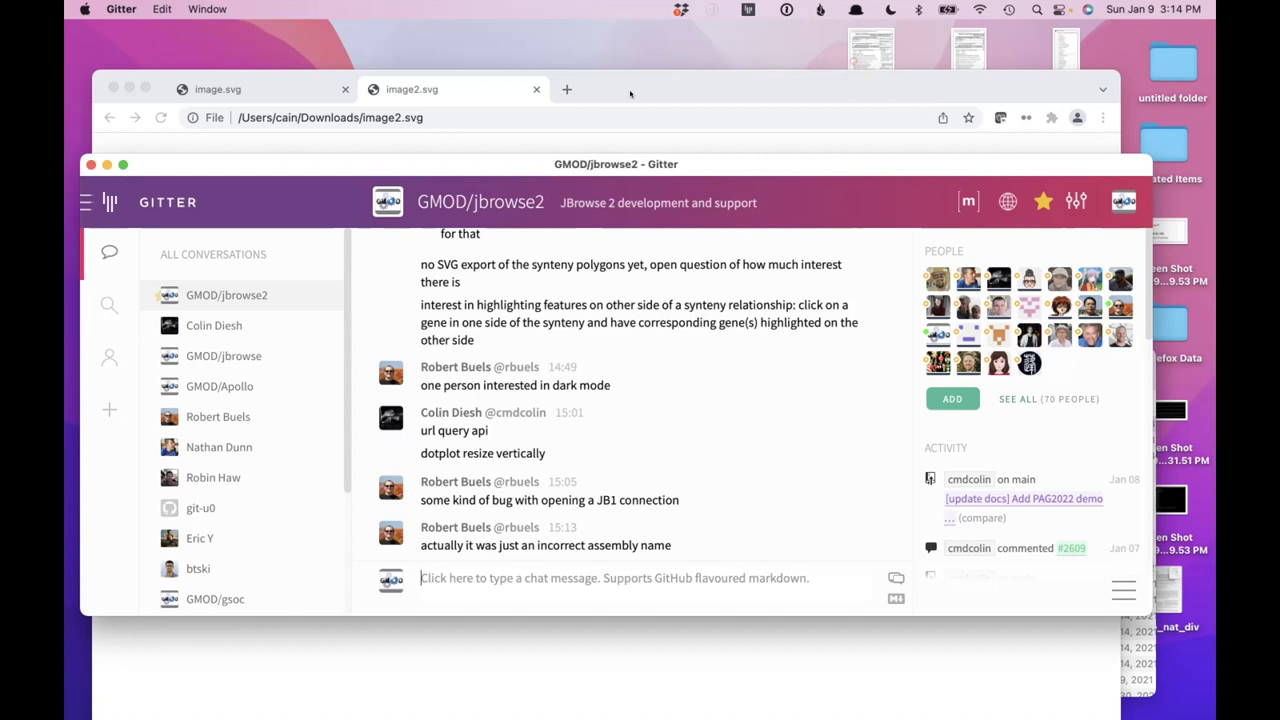
# Switch from Gitter back to the Zoom application
pyautogui.press('super+Tab')
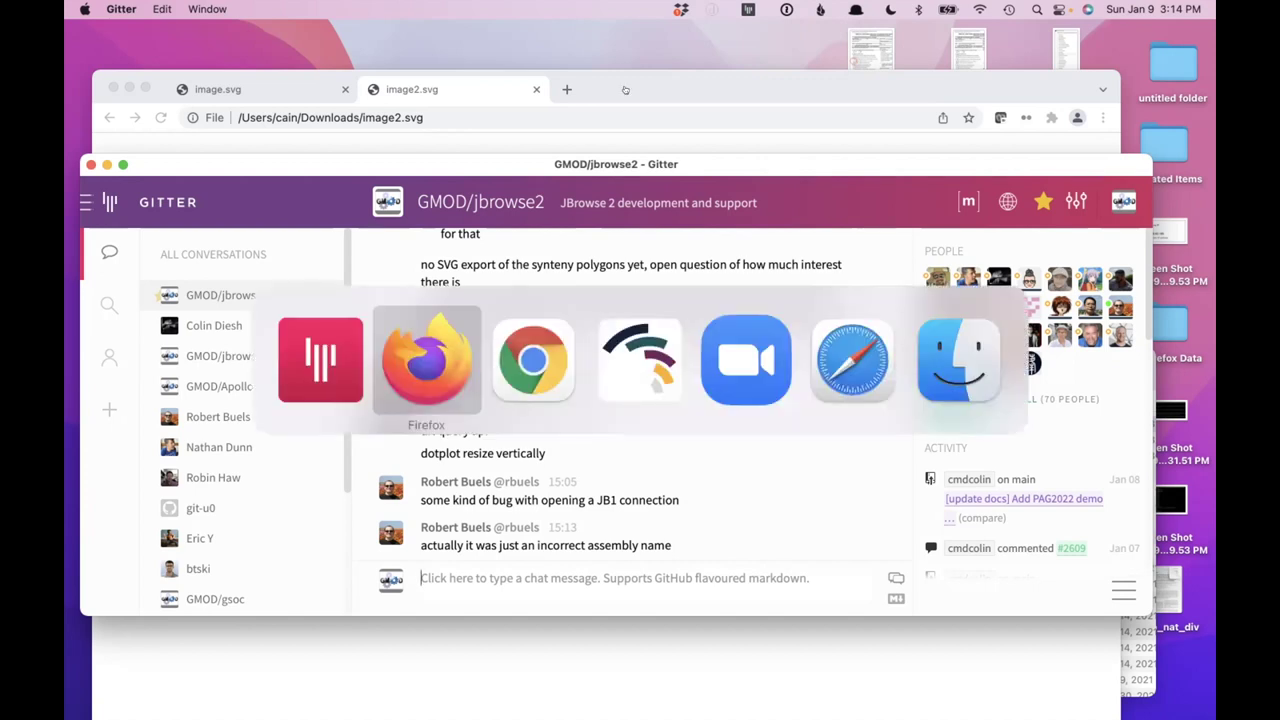
pyautogui.press('super+Tab')
pyautogui.press('super+Tab')
pyautogui.press('super+Tab')
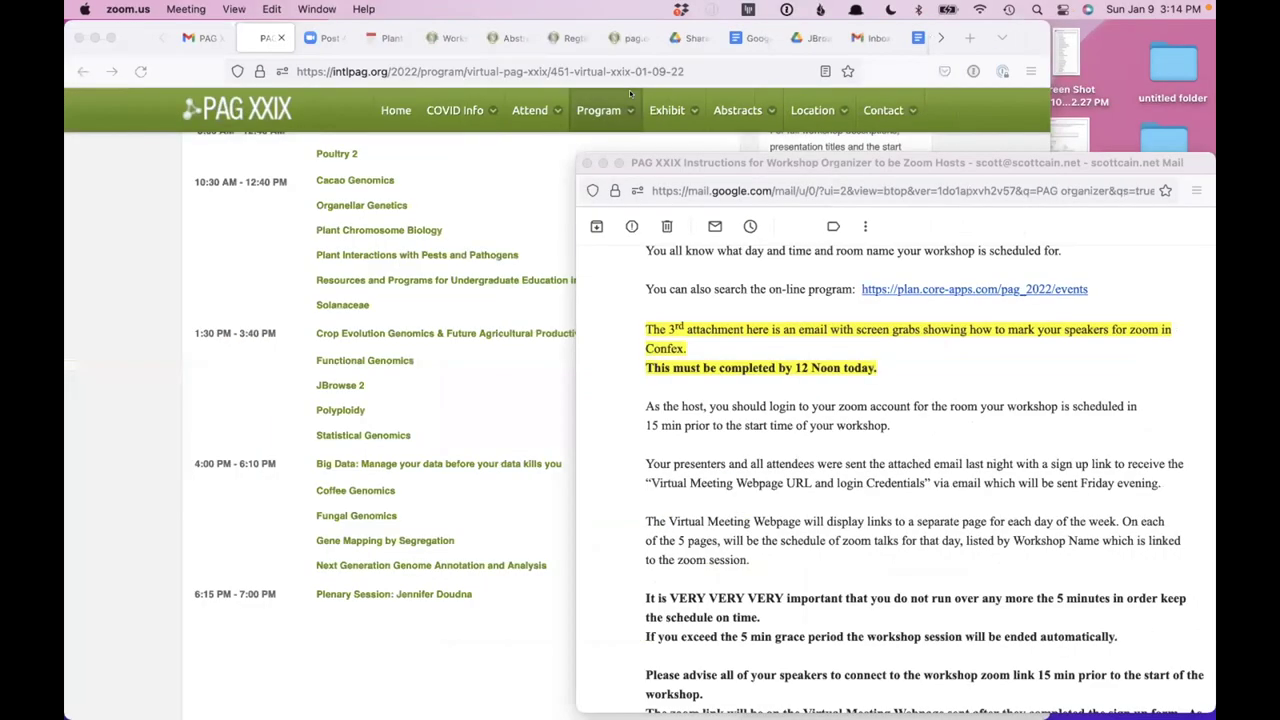